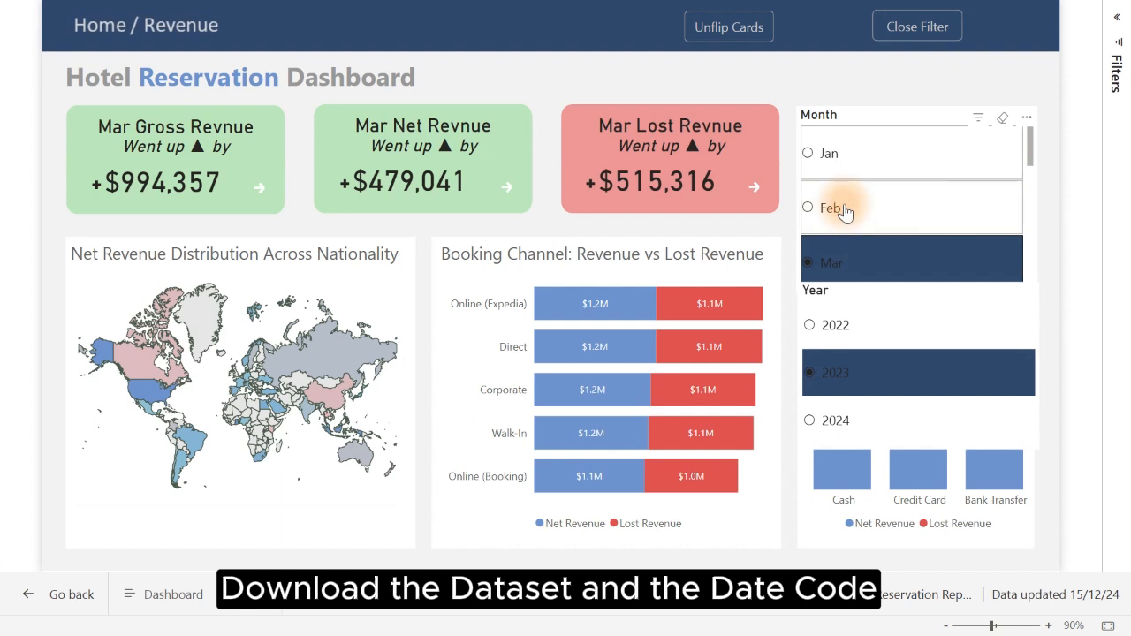
# View the finished dashboard for Feb and Jan, unflip its cards and close the filter.
pyautogui.click(845, 210)
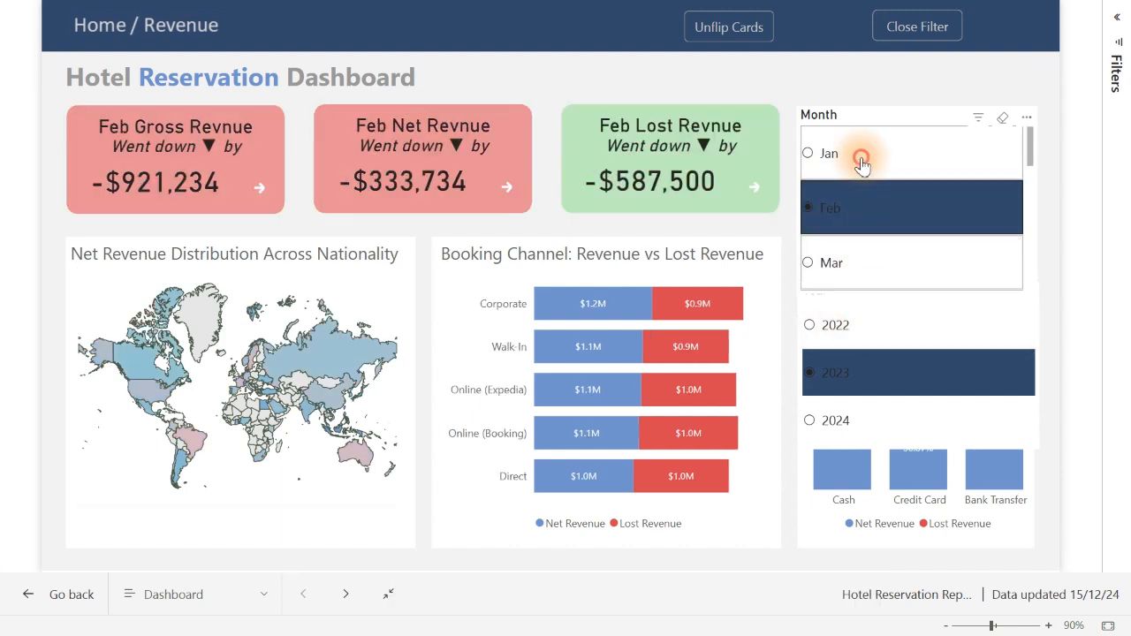
pyautogui.click(863, 166)
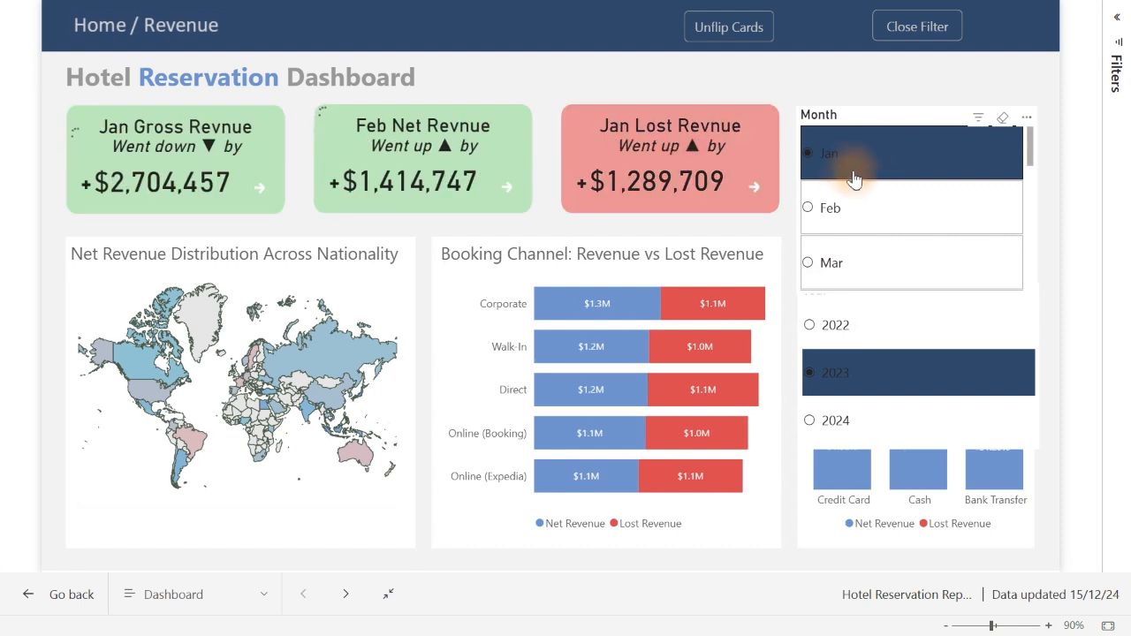
pyautogui.click(731, 29)
pyautogui.click(896, 43)
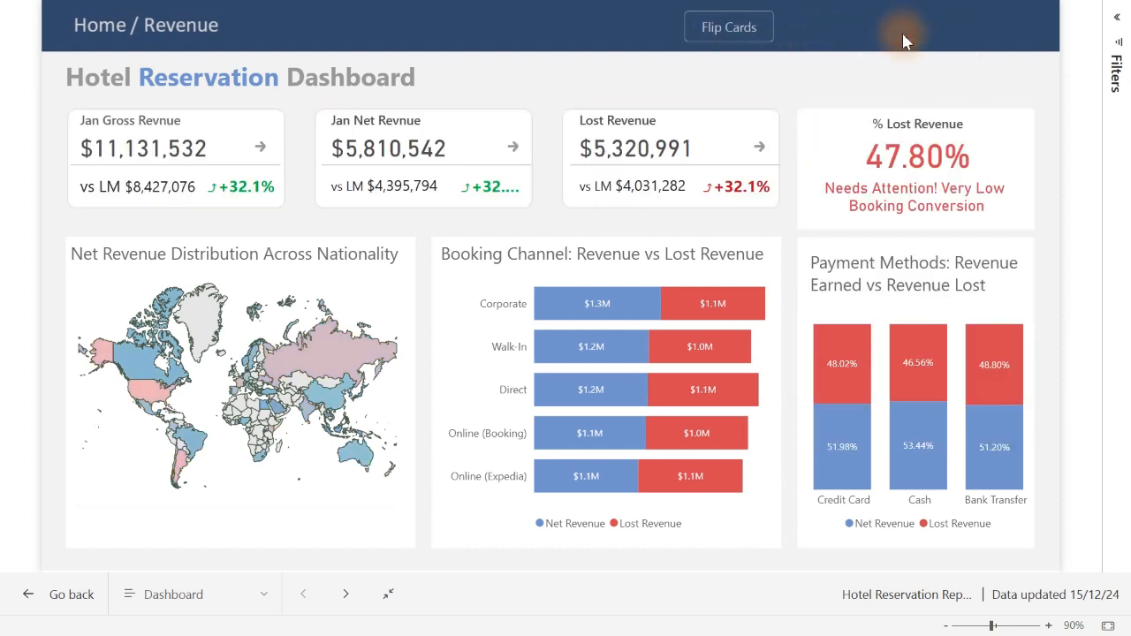
# Read through the hotel revenue dashboard request in Dashboard Tasks.pdf.
pyautogui.moveTo(570, 316)
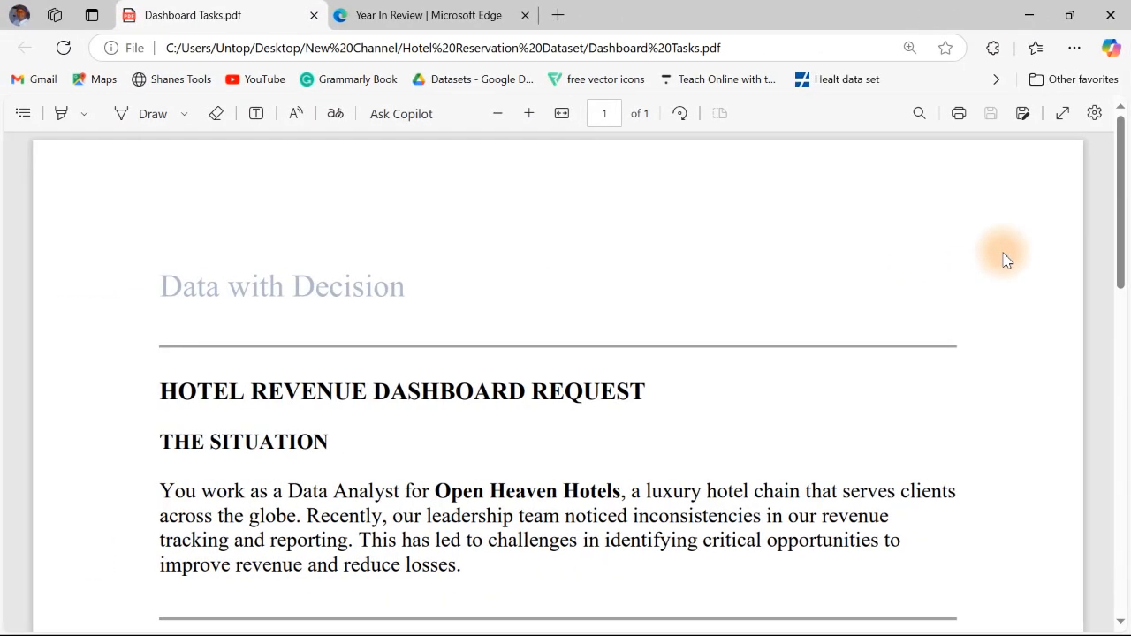
pyautogui.moveTo(1123, 182); pyautogui.dragTo(1124, 344)
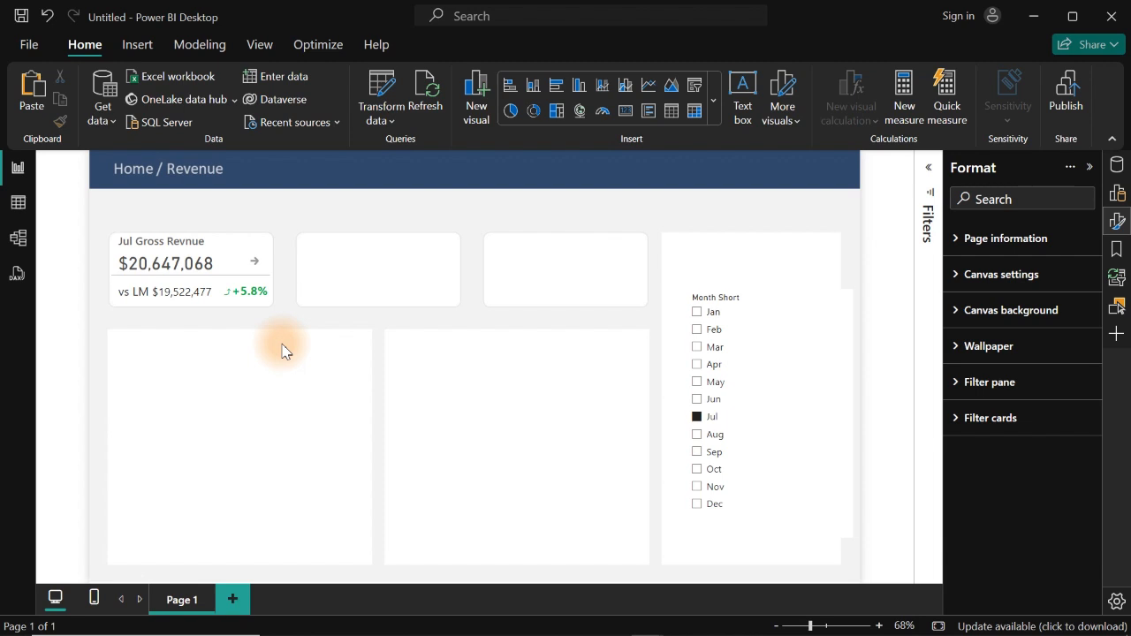
# Switch to Power BI Desktop's model view, expand the model properties and data lists, and collapse the Calendar table's fields.
pyautogui.click(20, 251)
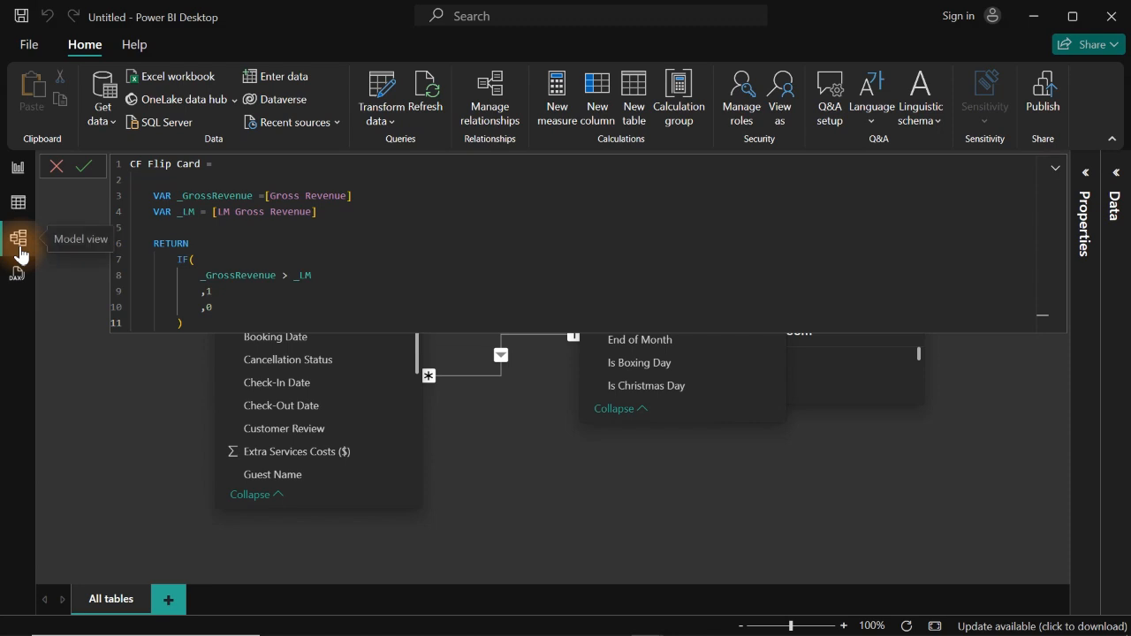
pyautogui.click(1086, 172)
pyautogui.click(1115, 172)
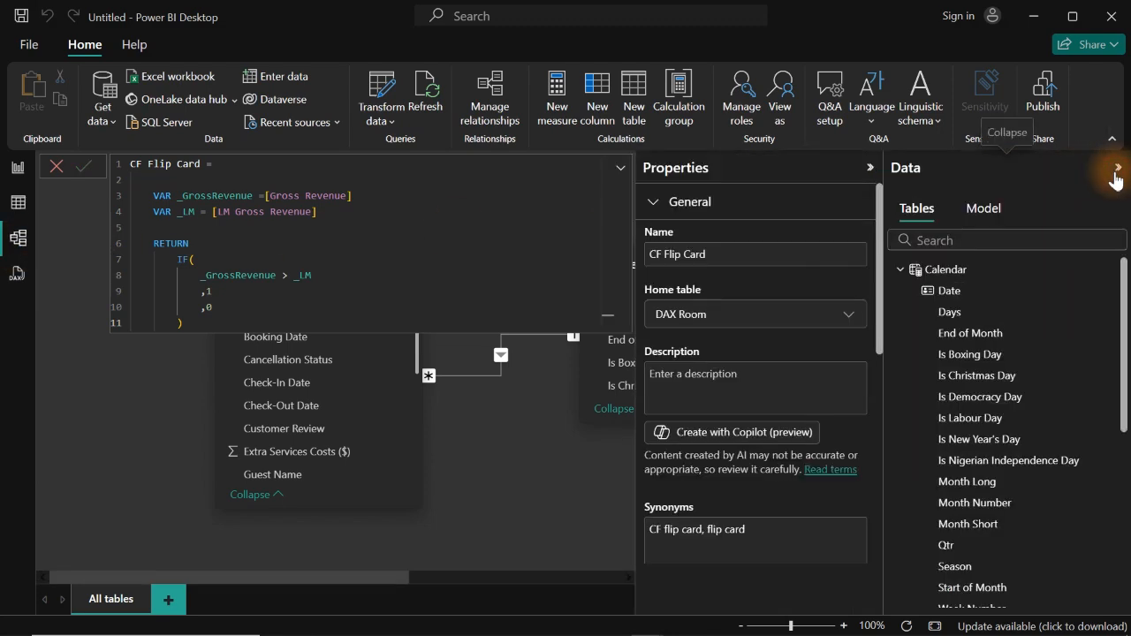
pyautogui.click(900, 269)
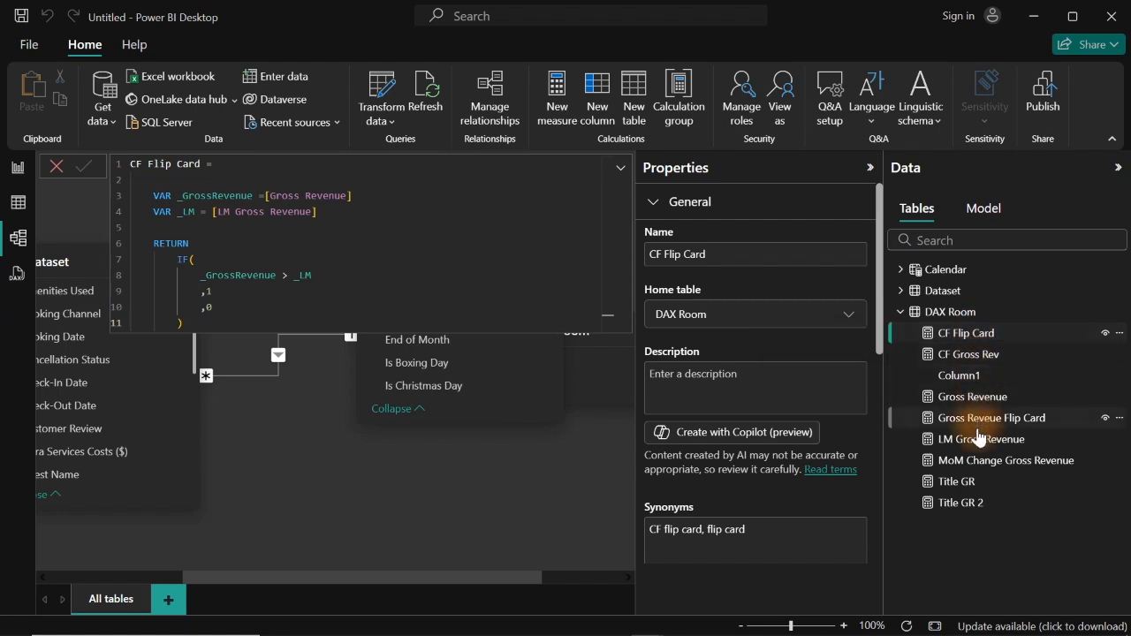
# Group all DAX Room measures, leaving out Column1, in a display folder named Gross Revenue Folder, and collapse that folder.
pyautogui.keyDown('shift'); pyautogui.click(973, 502); pyautogui.keyUp('shift')
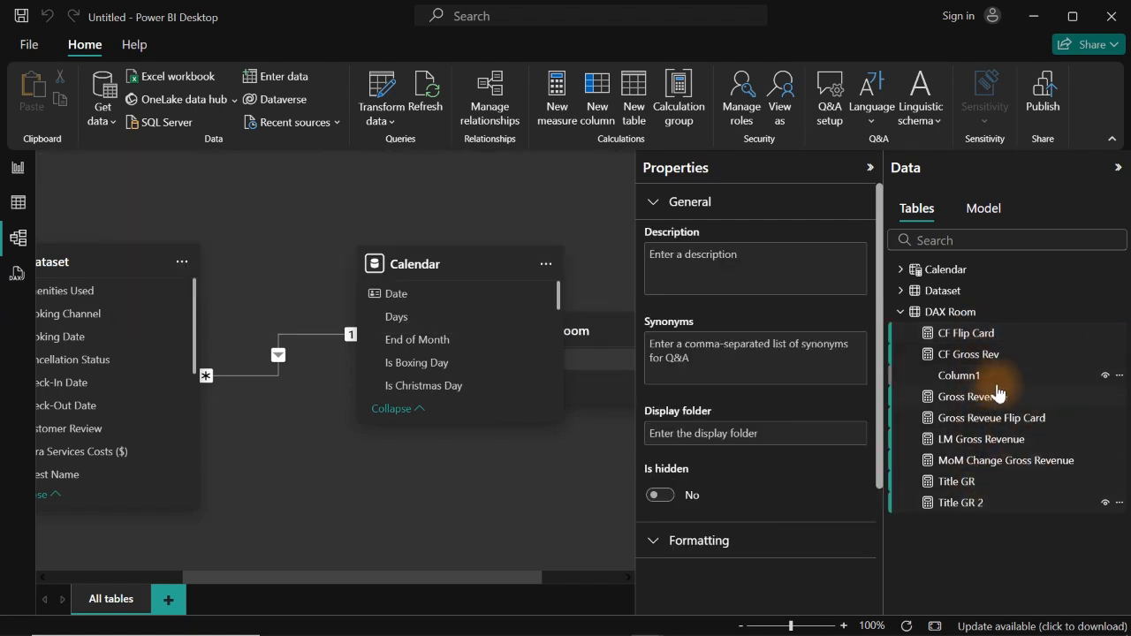
pyautogui.keyDown('ctrl'); pyautogui.click(971, 377); pyautogui.keyUp('ctrl')
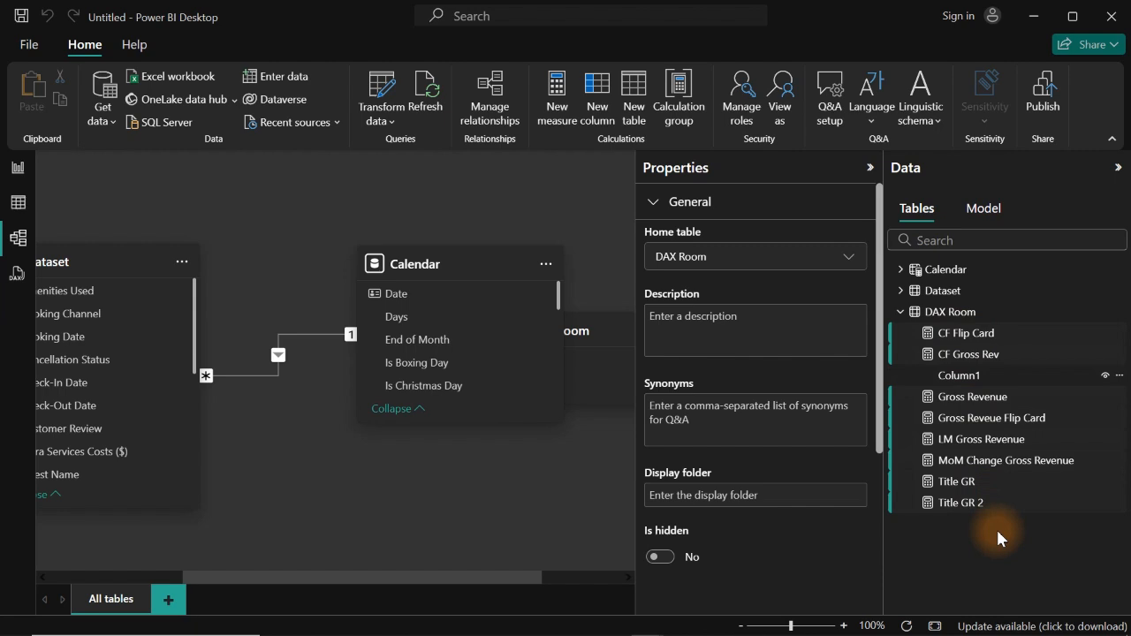
pyautogui.click(810, 495)
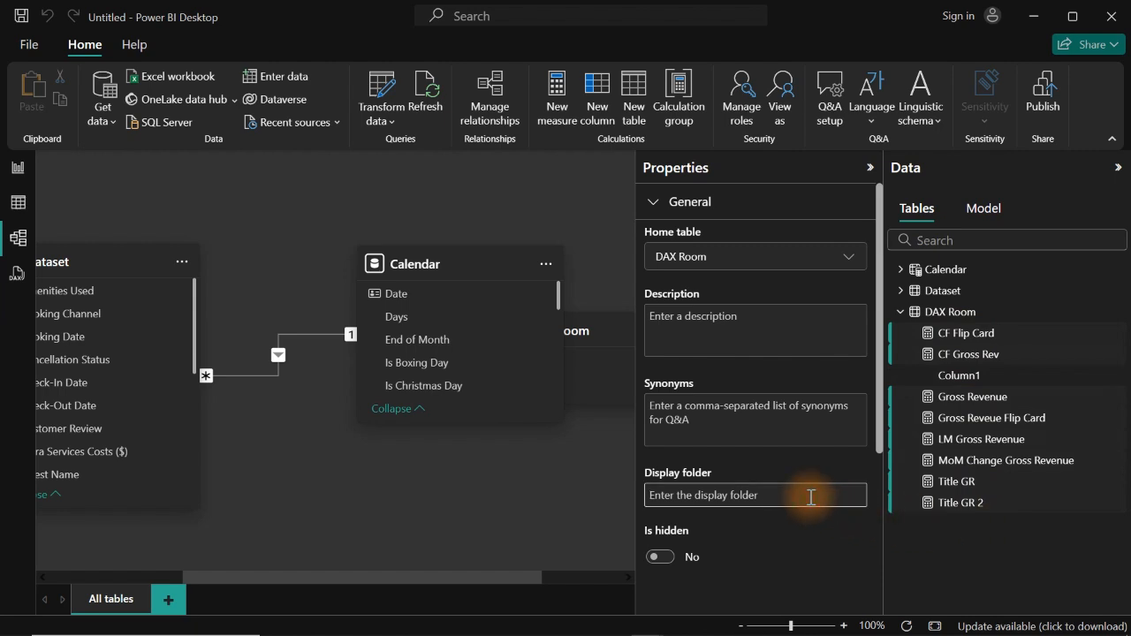
pyautogui.write('Gross ')
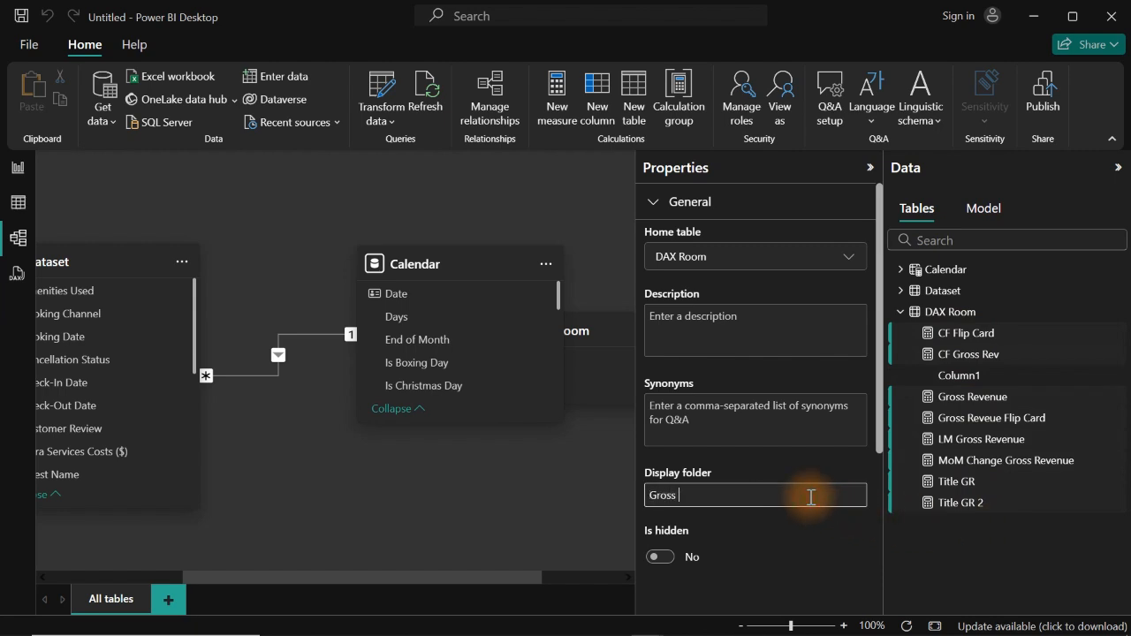
pyautogui.write('Revenue Folder')
pyautogui.press('Return')
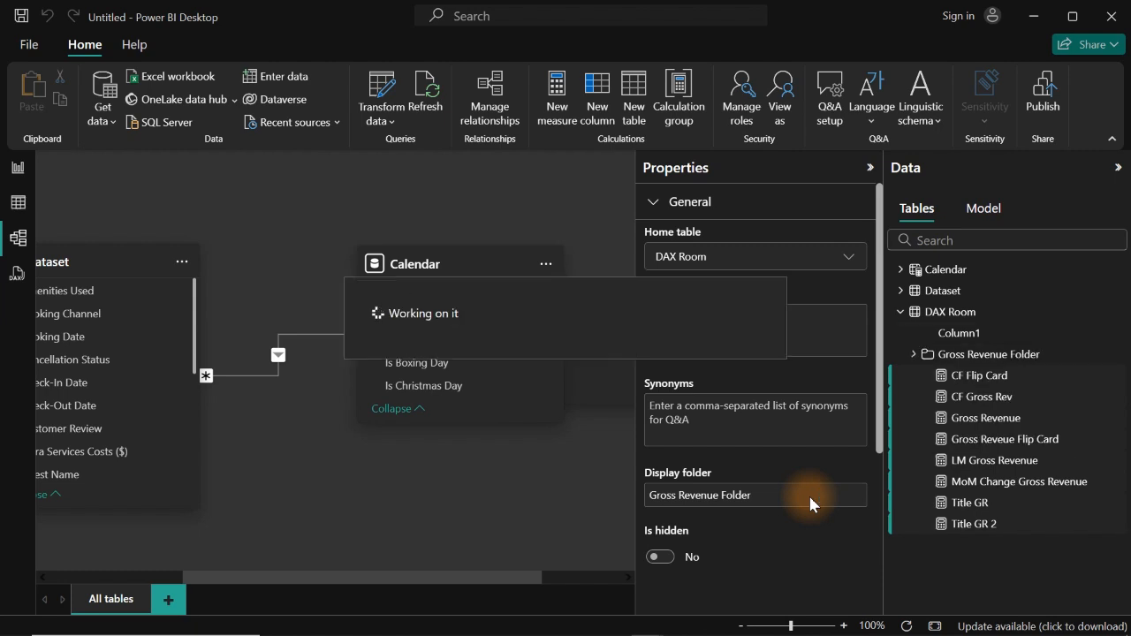
pyautogui.click(913, 355)
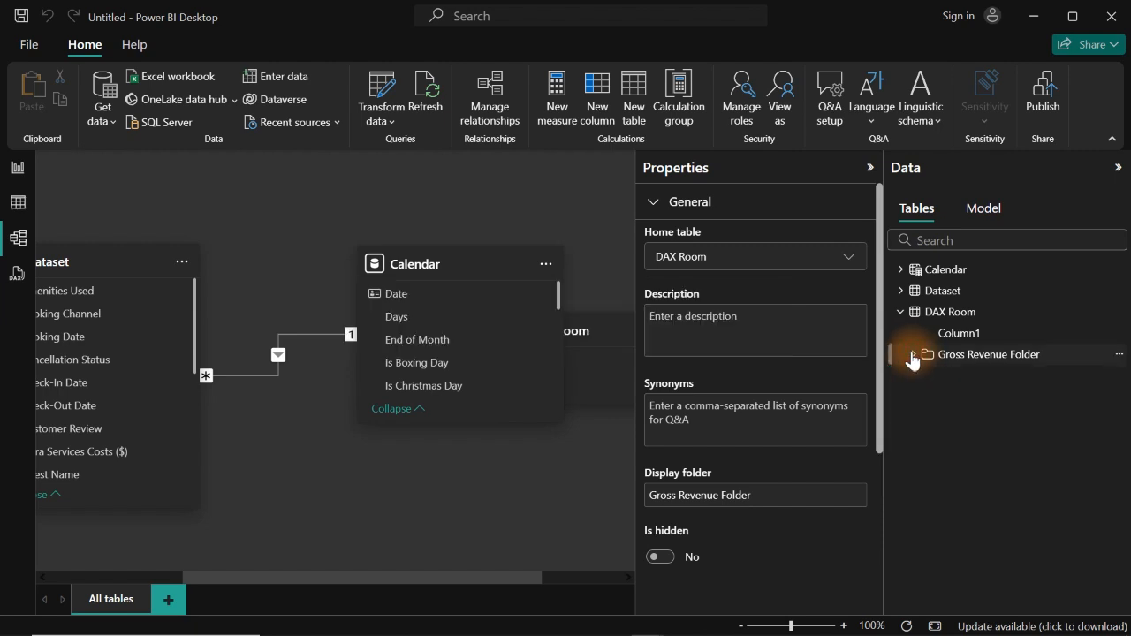
# Place Column1 of the DAX Room table in a new display folder named Net Revenue Folder.
pyautogui.click(957, 336)
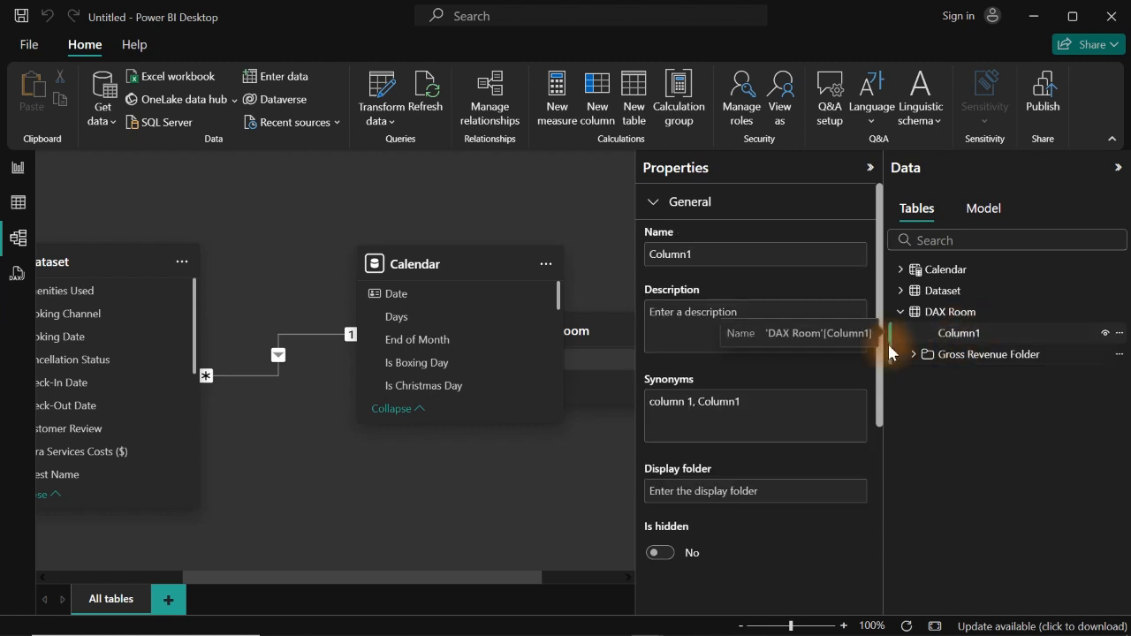
pyautogui.click(702, 493)
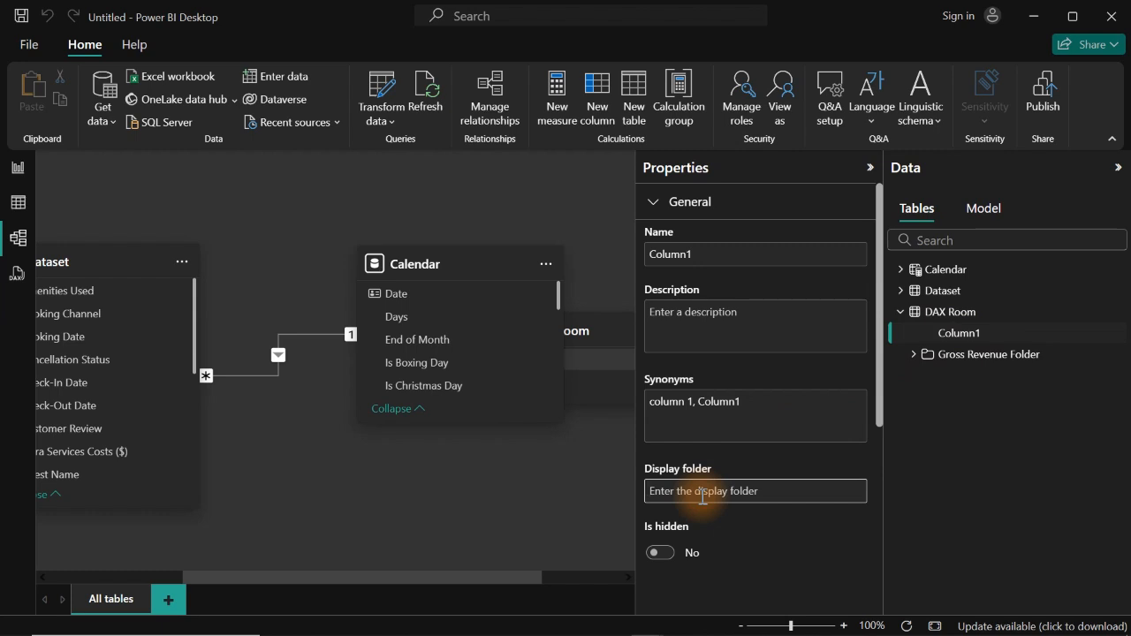
pyautogui.write('New')
pyautogui.press('BackSpace')
pyautogui.write('t W')
pyautogui.press('BackSpace')
pyautogui.press('BackSpace')
pyautogui.write('Revence Folder')
pyautogui.press('Return')
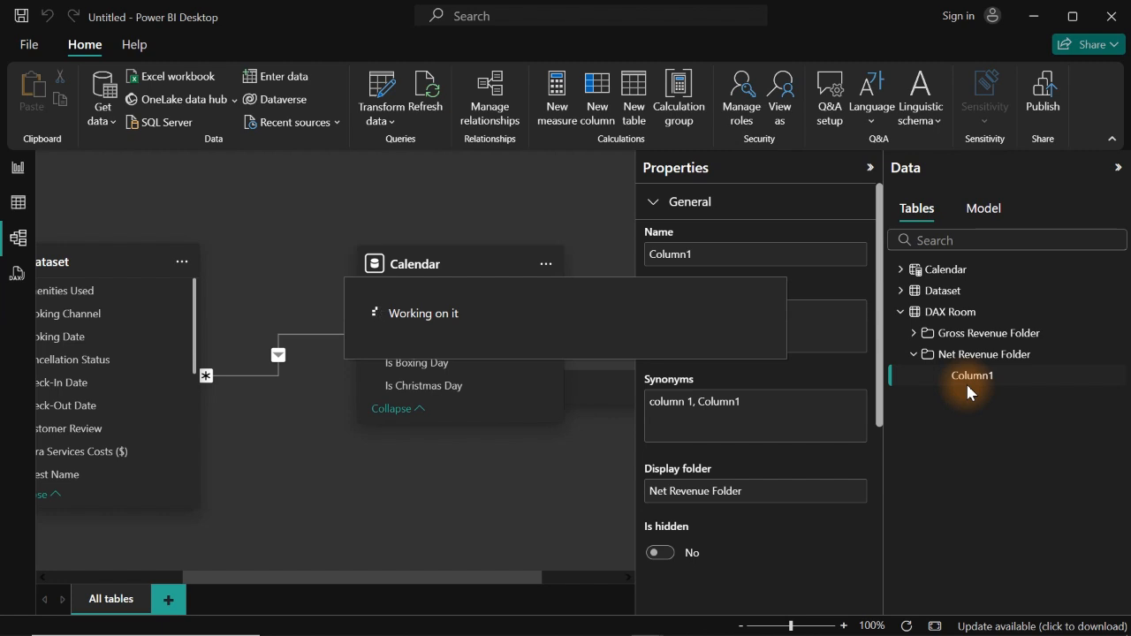
# Return to the report view and expand Net Revenue Folder under the DAX Room table in the data list.
pyautogui.click(15, 179)
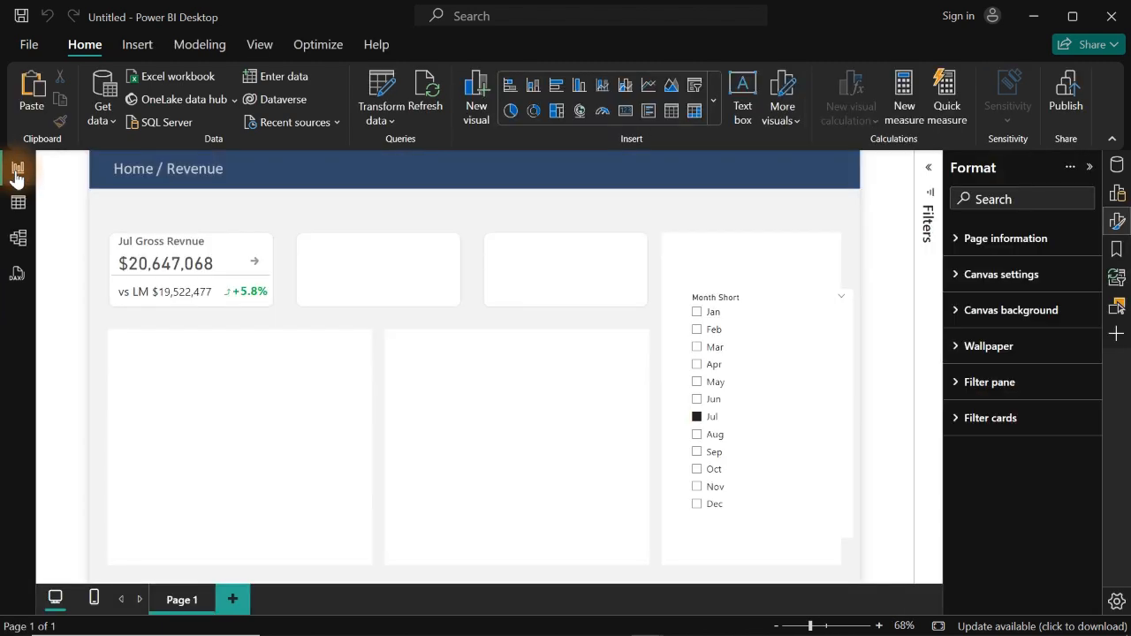
pyautogui.click(1117, 193)
pyautogui.click(1117, 165)
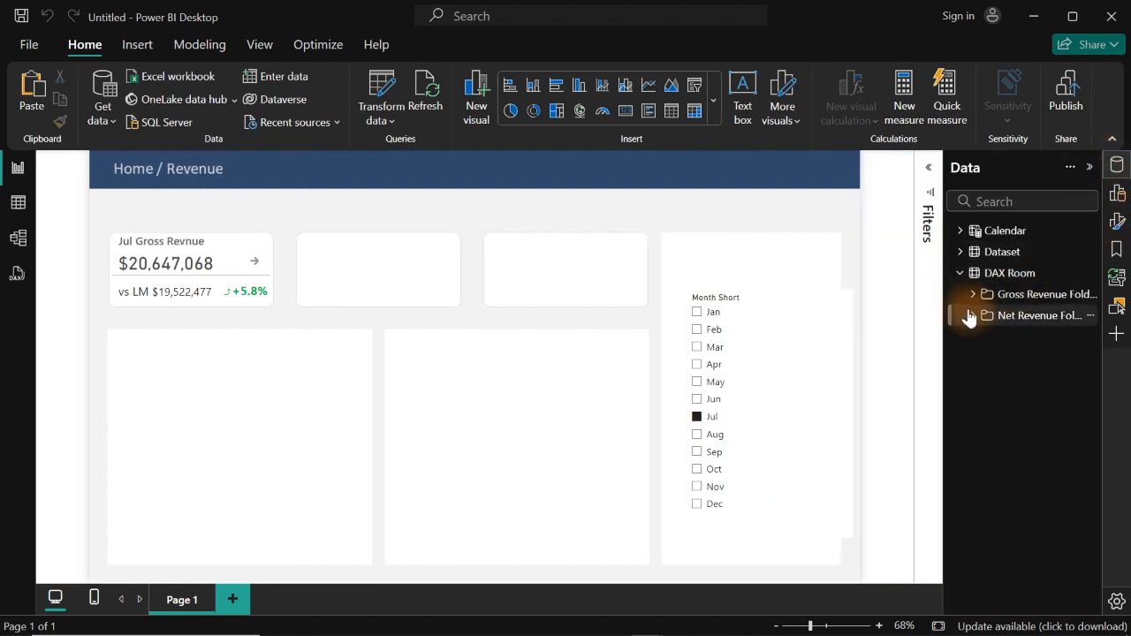
pyautogui.click(960, 276)
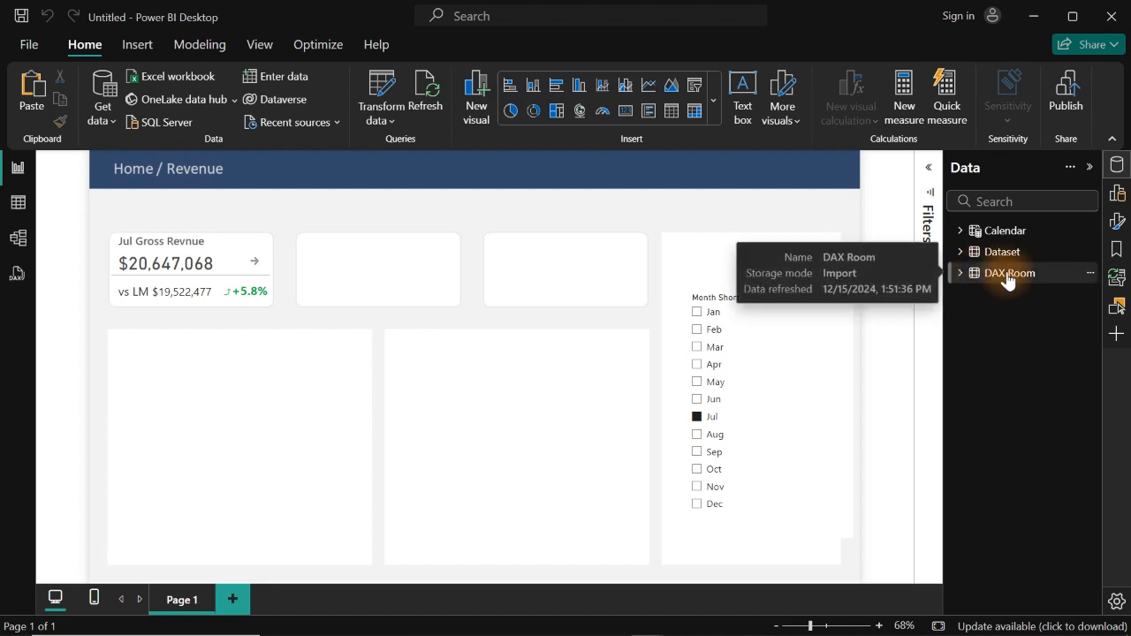
pyautogui.click(960, 276)
pyautogui.click(973, 316)
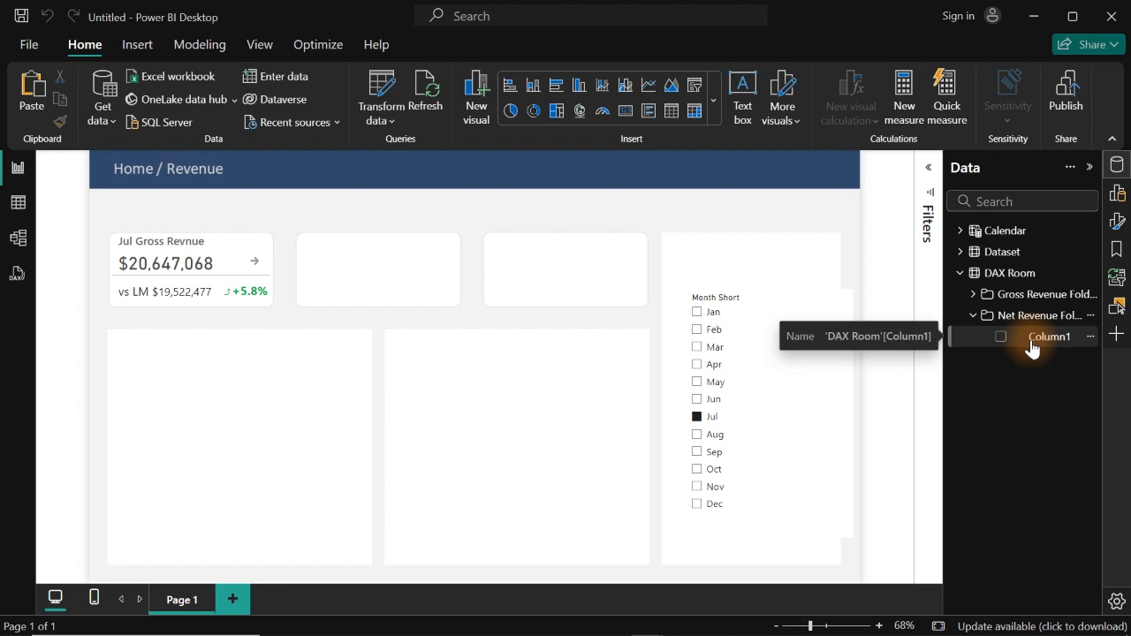
# Examine the distinct values of the Cancellation Status column in the Dataset table's data.
pyautogui.click(18, 203)
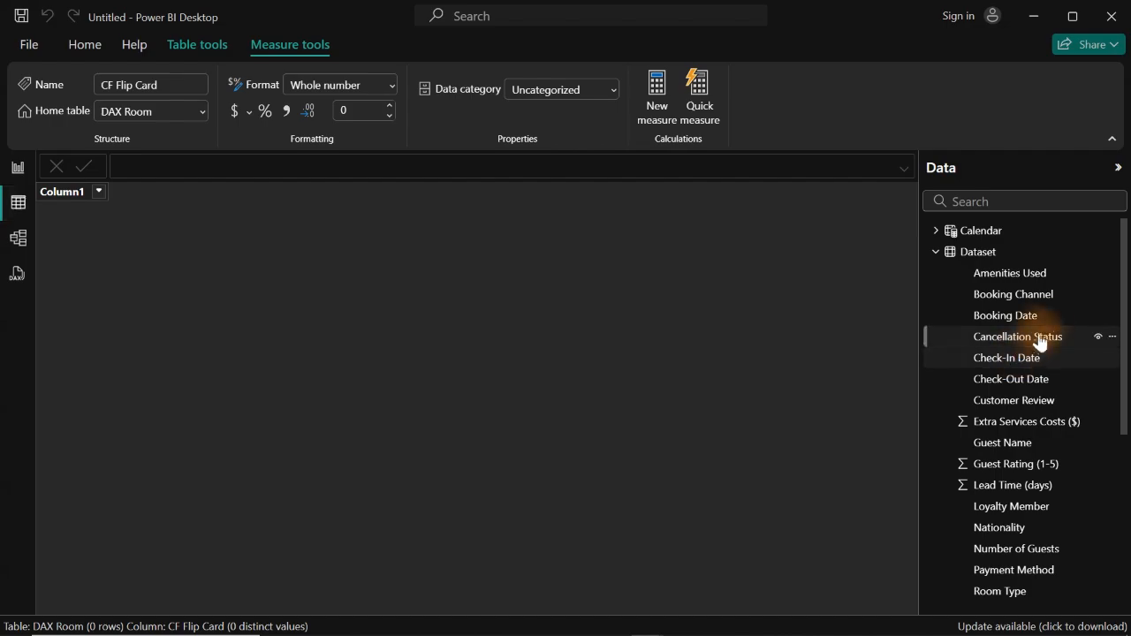
pyautogui.click(1007, 284)
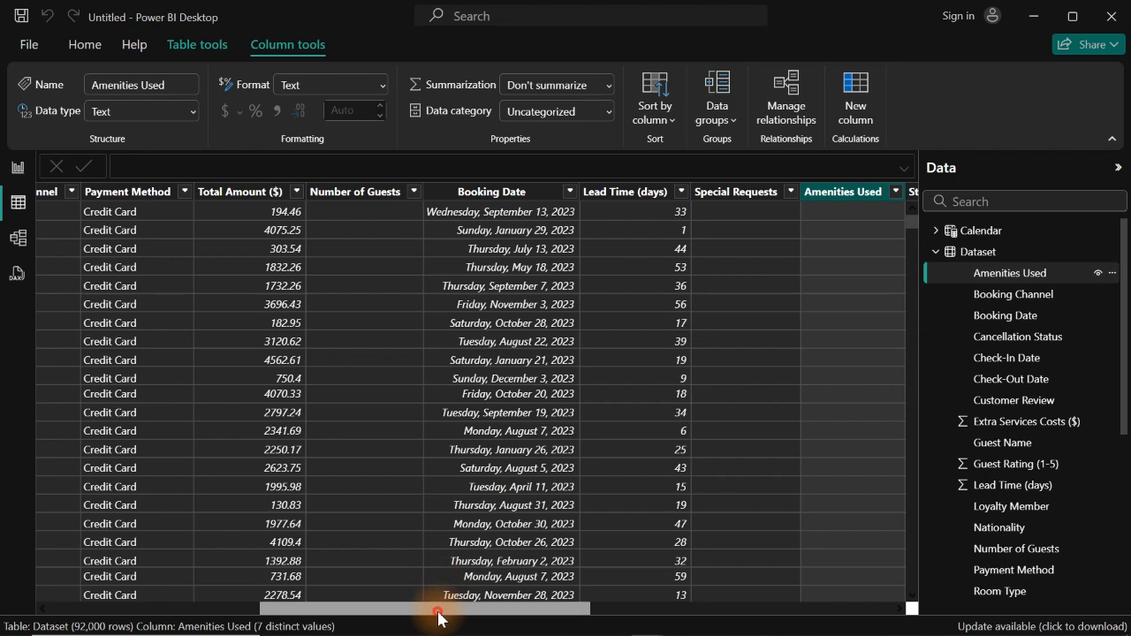
pyautogui.moveTo(442, 610); pyautogui.dragTo(689, 610)
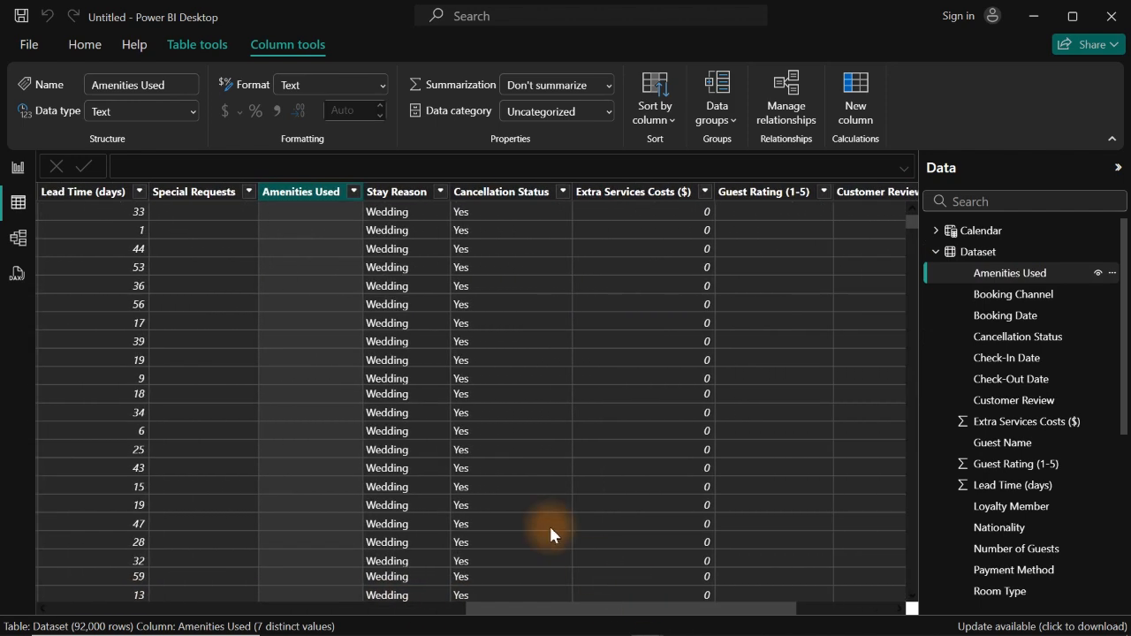
pyautogui.click(562, 191)
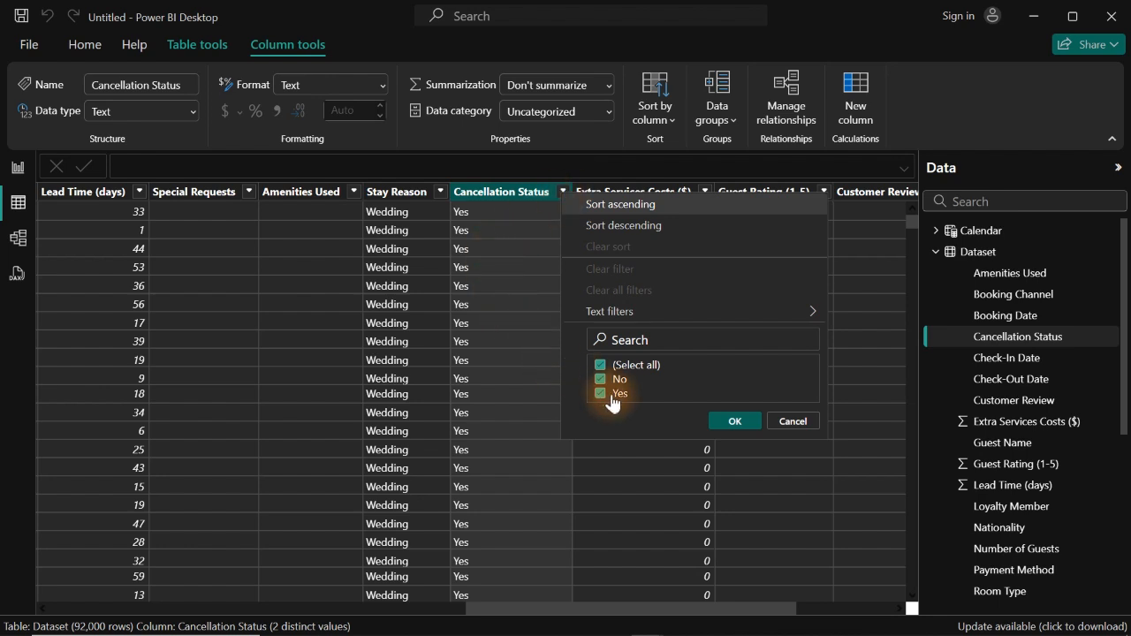
# Create a new measure in Net Revenue Folder from the report view and name it Net Revenue.
pyautogui.click(18, 173)
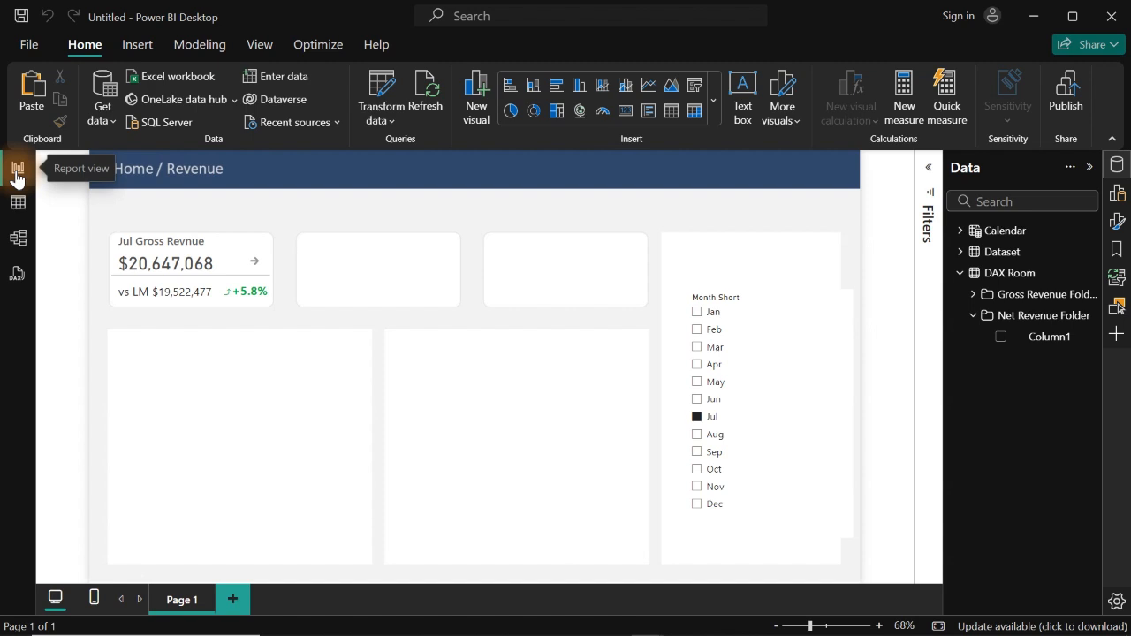
pyautogui.rightClick(1042, 340)
pyautogui.click(940, 66)
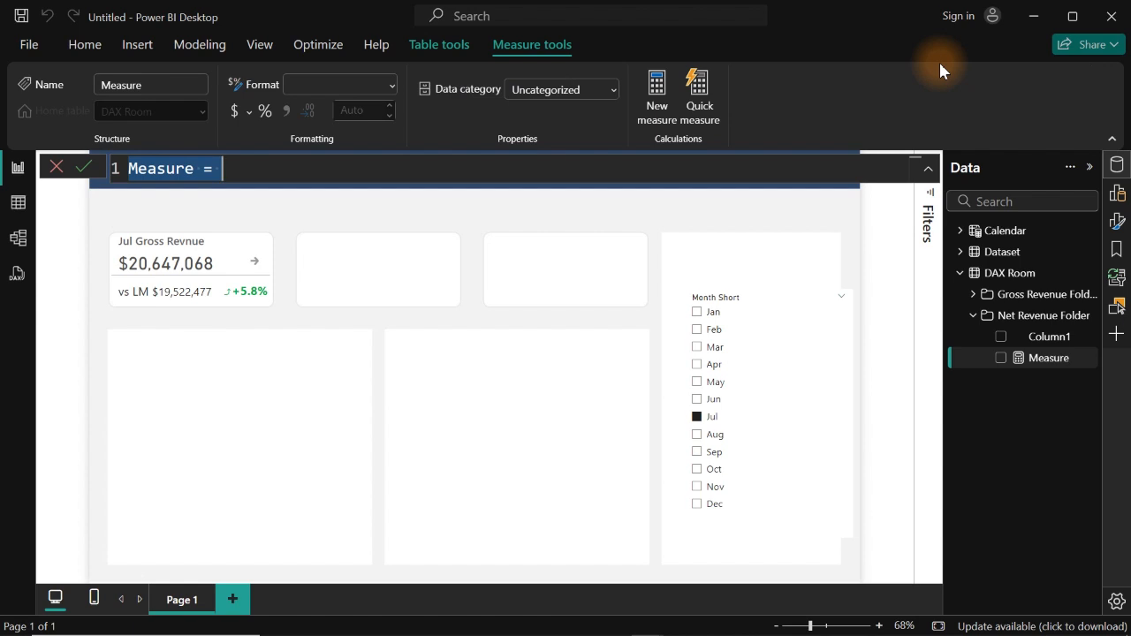
pyautogui.write('Net R')
pyautogui.write('evenue')
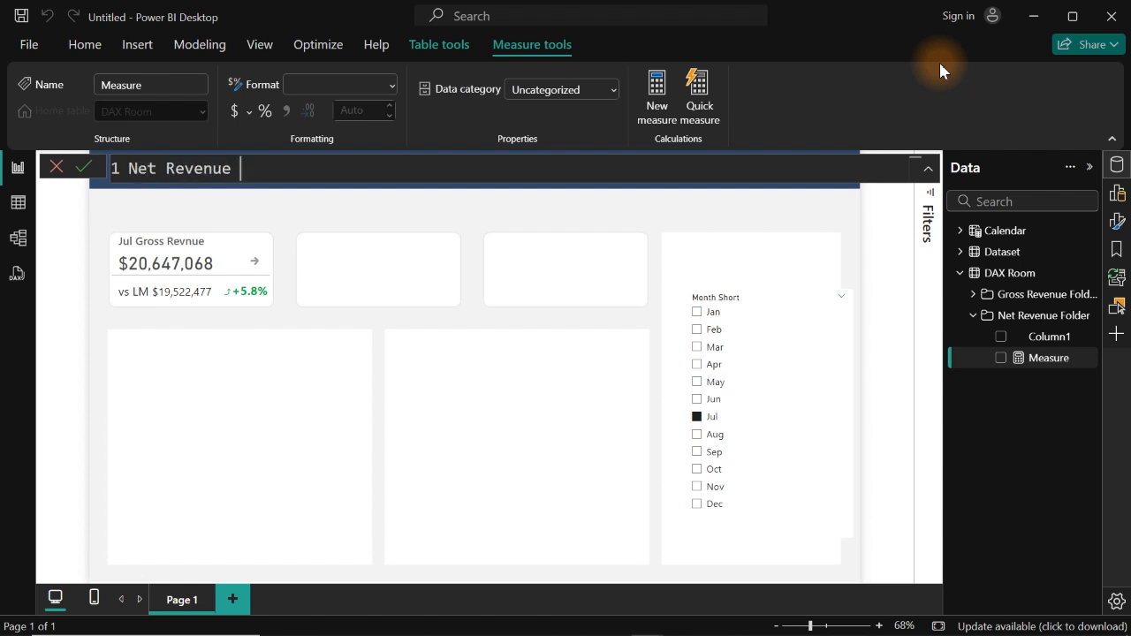
pyautogui.write(' =')
pyautogui.hotkey('shift', 'Return')
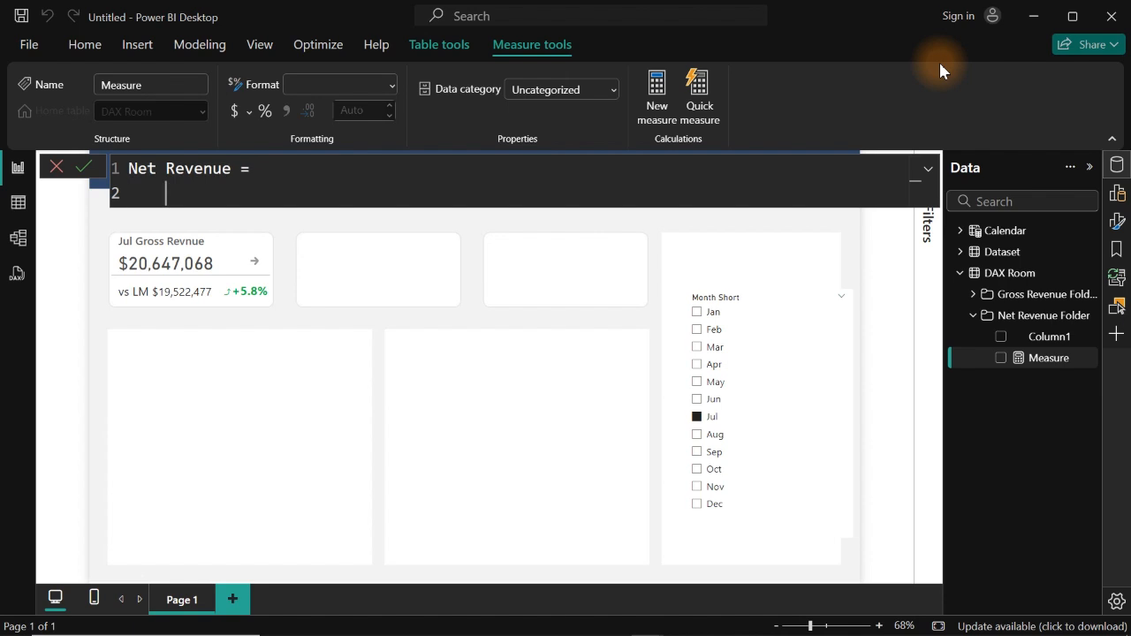
# Start the Net Revenue formula with CALCULATE, using [Gross Revenue] as its expression.
pyautogui.write('cal')
pyautogui.press('Tab')
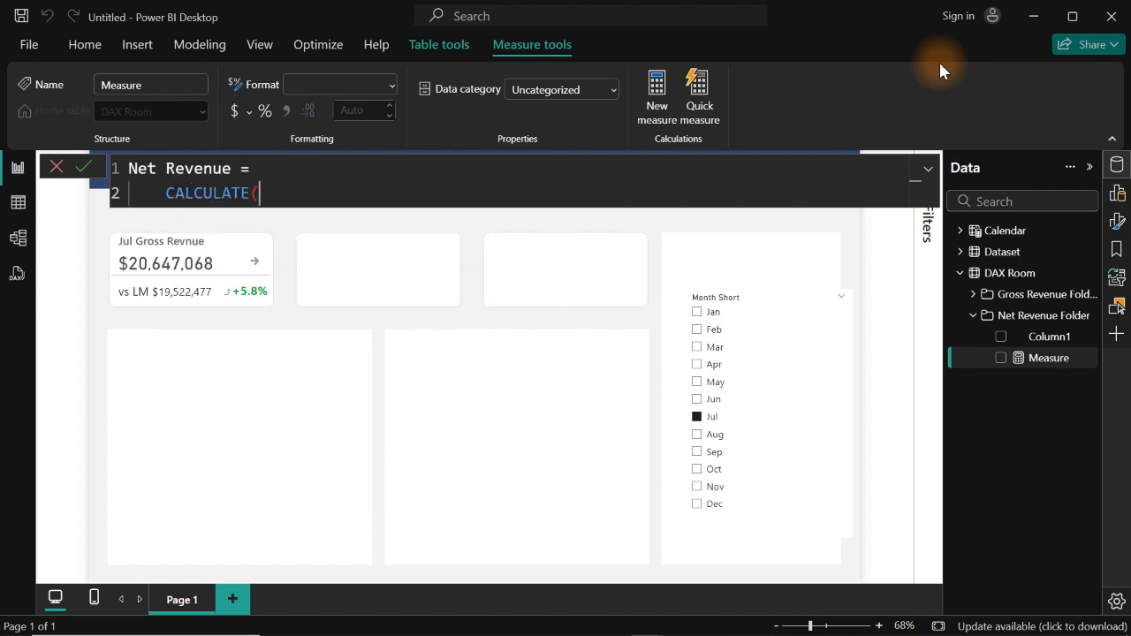
pyautogui.write('(')
pyautogui.hotkey('shift', 'Return')
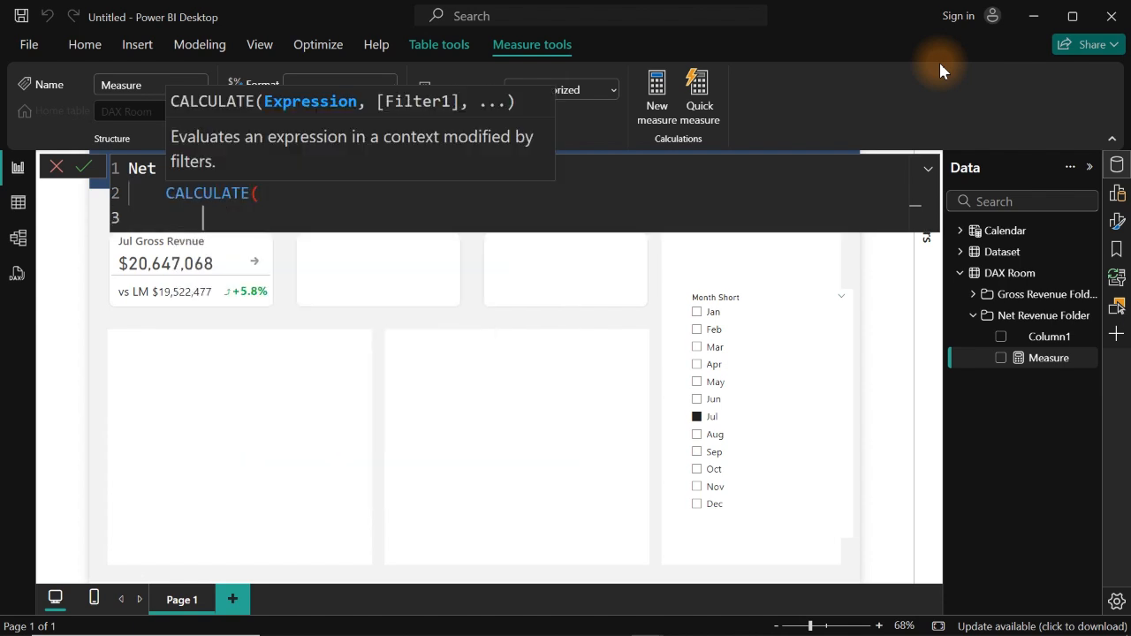
pyautogui.write('[')
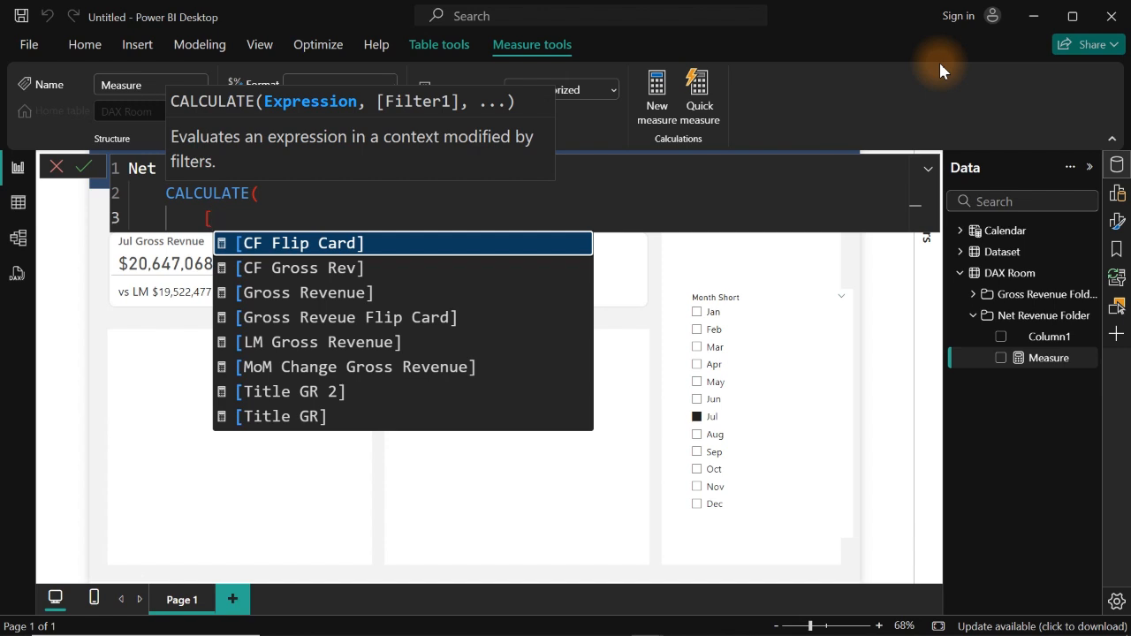
pyautogui.press('Down')
pyautogui.press('Down')
pyautogui.press('Tab')
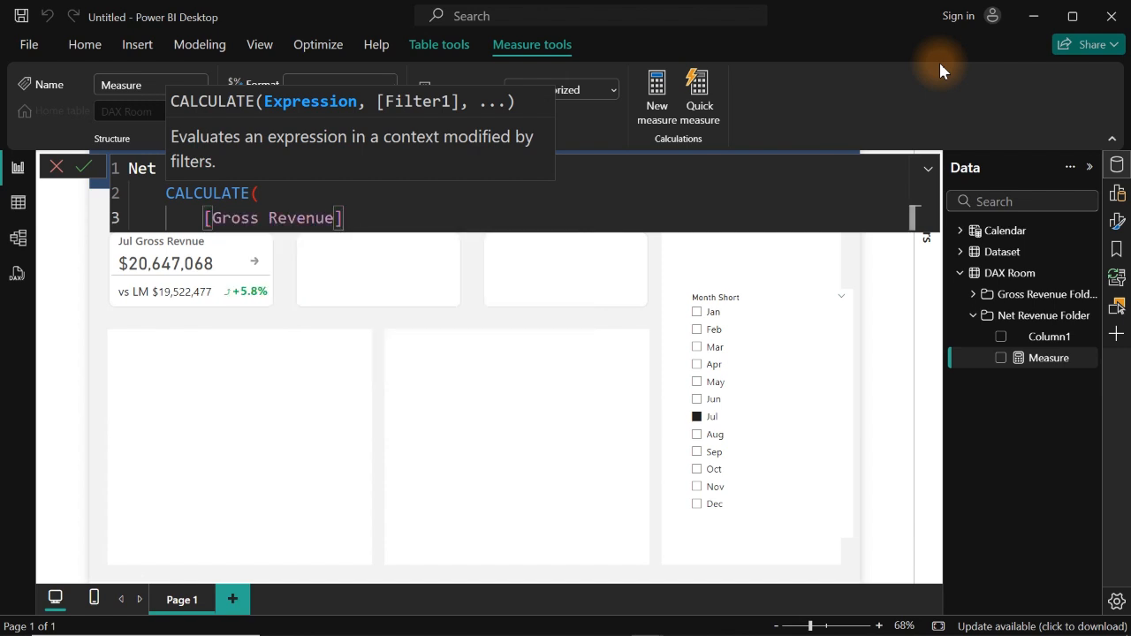
# Complete the Net Revenue formula with the filter 'Dataset'[Cancellation Status] ="No", close the CALCULATE function and commit the measure.
pyautogui.write(',')
pyautogui.hotkey('shift', 'Return')
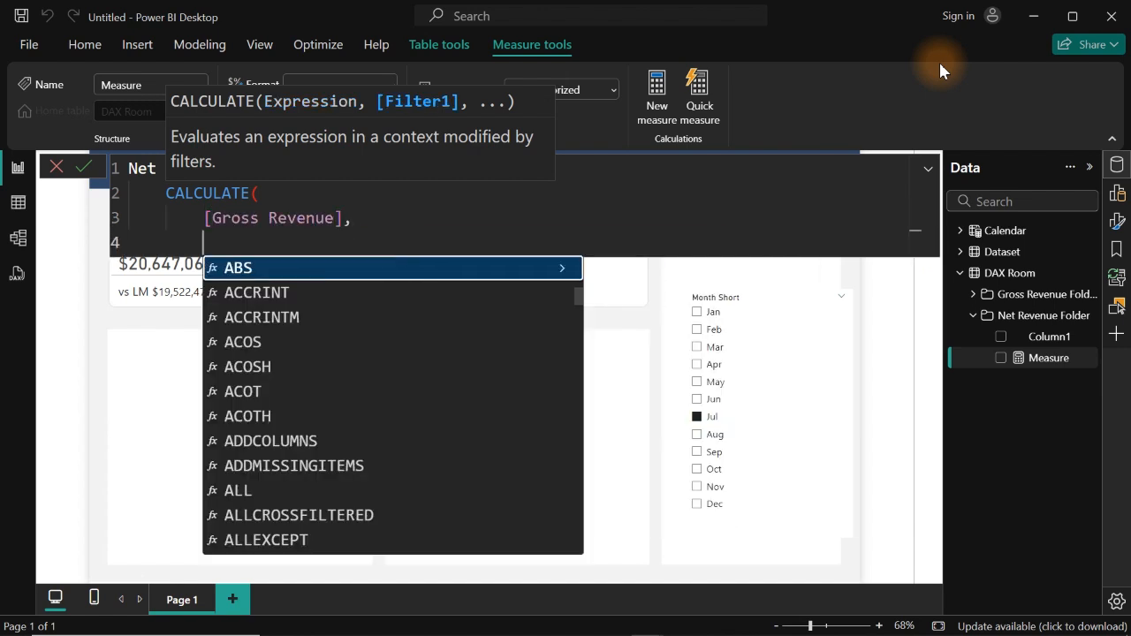
pyautogui.write('can')
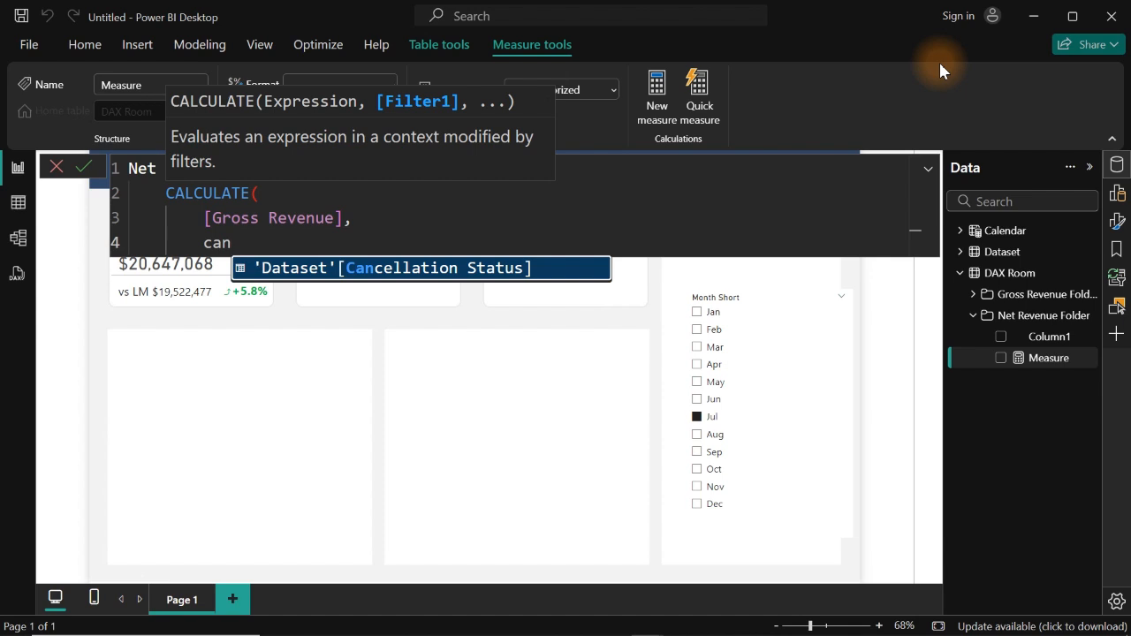
pyautogui.press('Tab')
pyautogui.write('=')
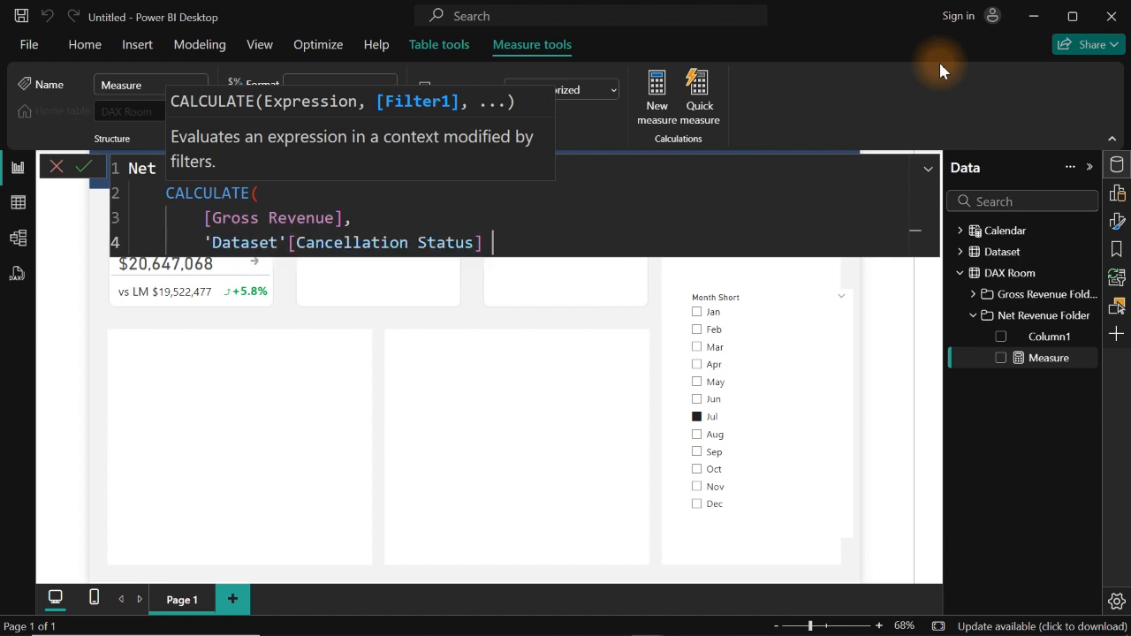
pyautogui.write('"No"')
pyautogui.hotkey('shift', 'Return')
pyautogui.write(')')
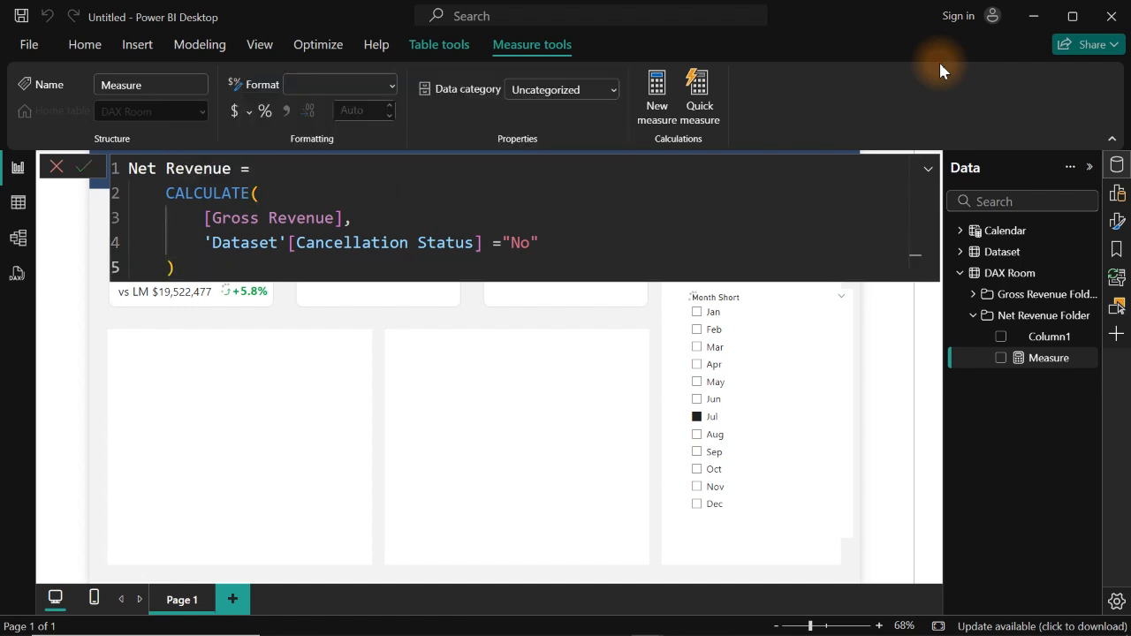
pyautogui.press('Return')
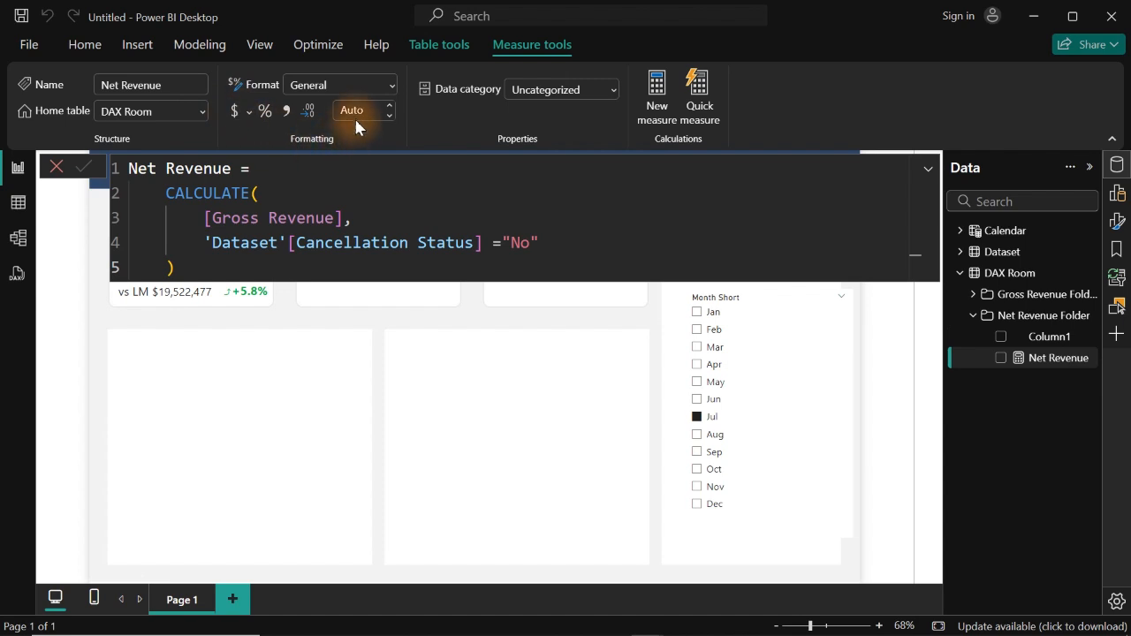
# Copy the whole Net Revenue formula into a new measure in the DAX Room table.
pyautogui.click(389, 218)
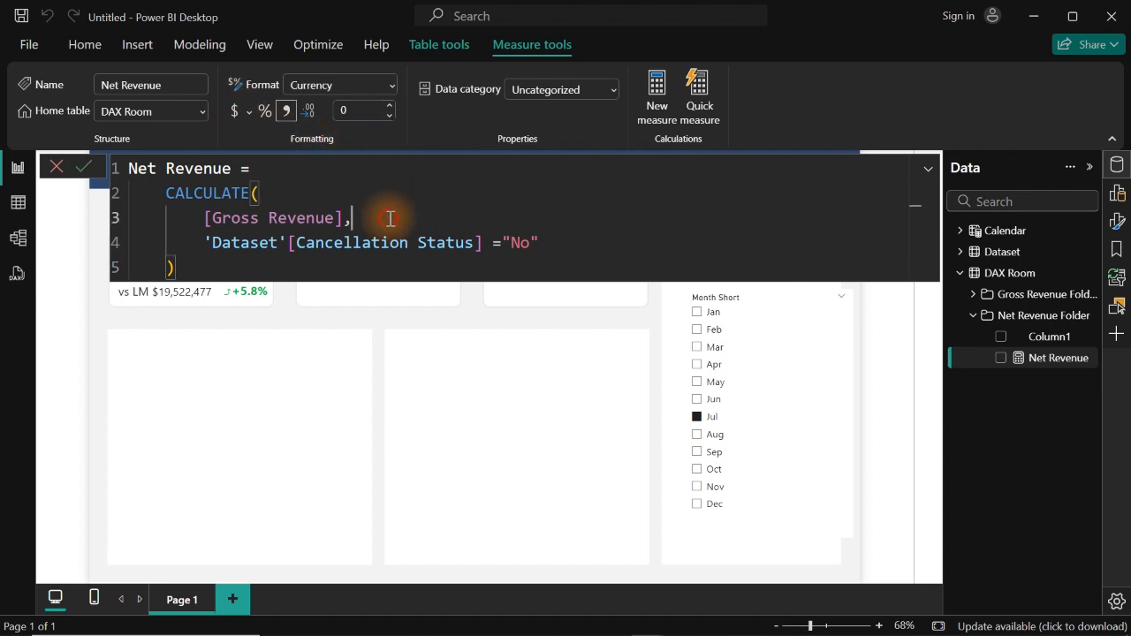
pyautogui.hotkey('ctrl', 'a')
pyautogui.hotkey('ctrl', 'c')
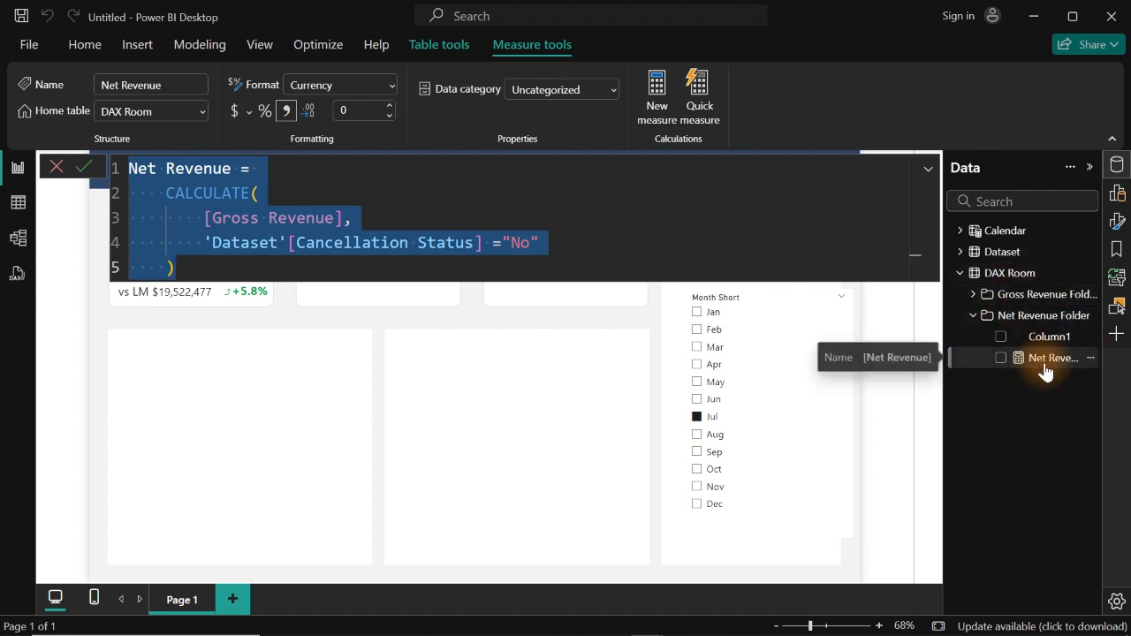
pyautogui.click(654, 90)
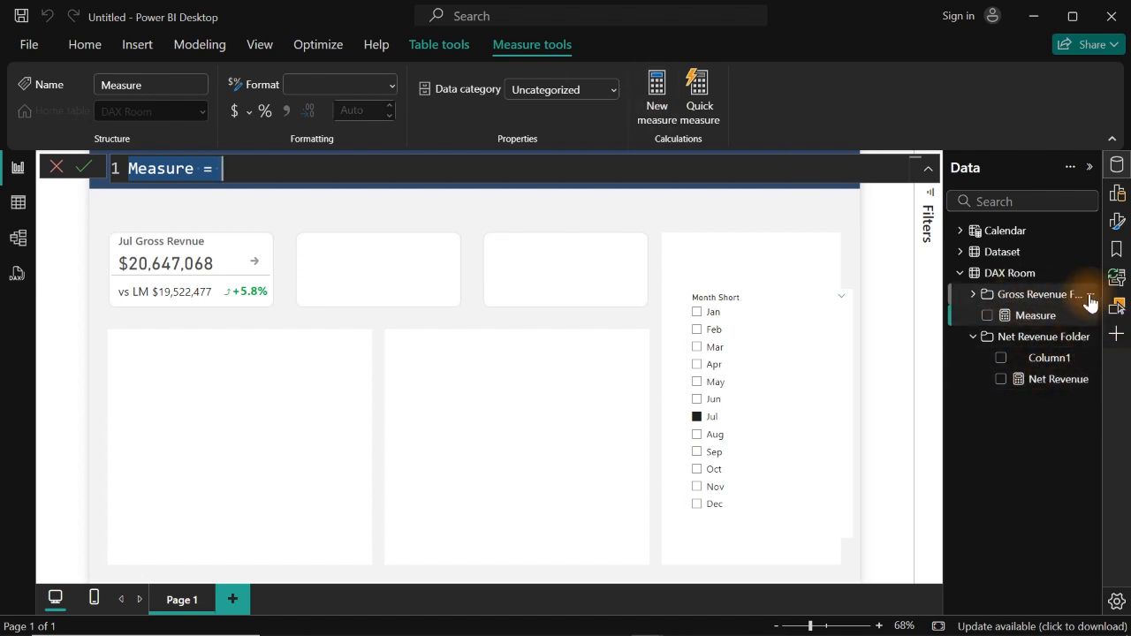
pyautogui.hotkey('ctrl', 'v')
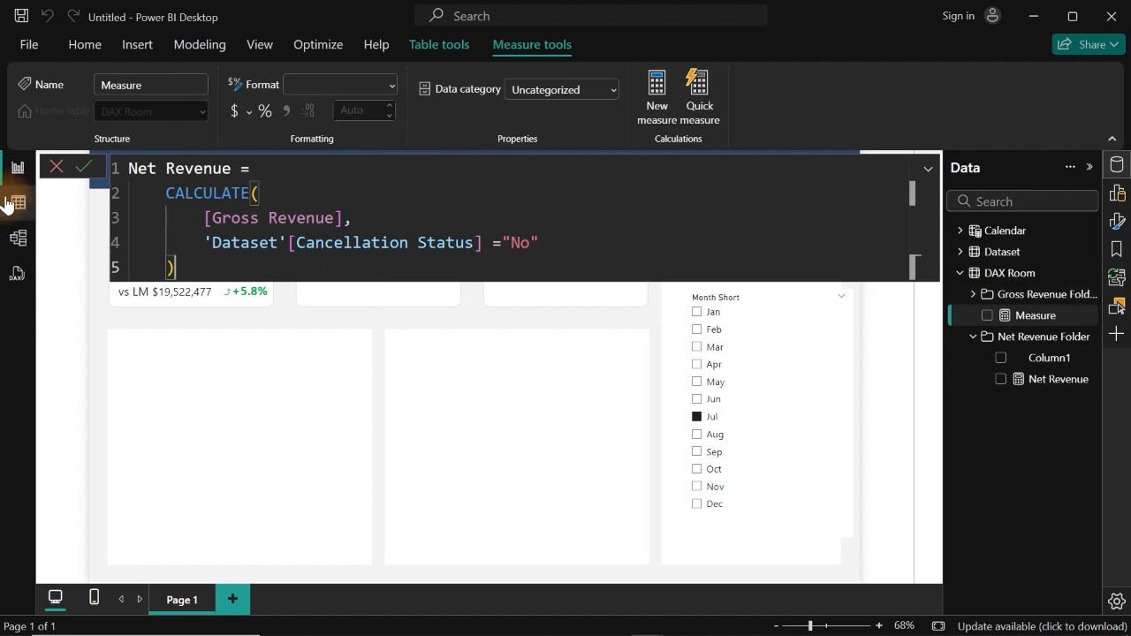
# Rename the copied measure Lost Revenue, set its Cancellation Status filter to "Yes", and commit it.
pyautogui.doubleClick(144, 168)
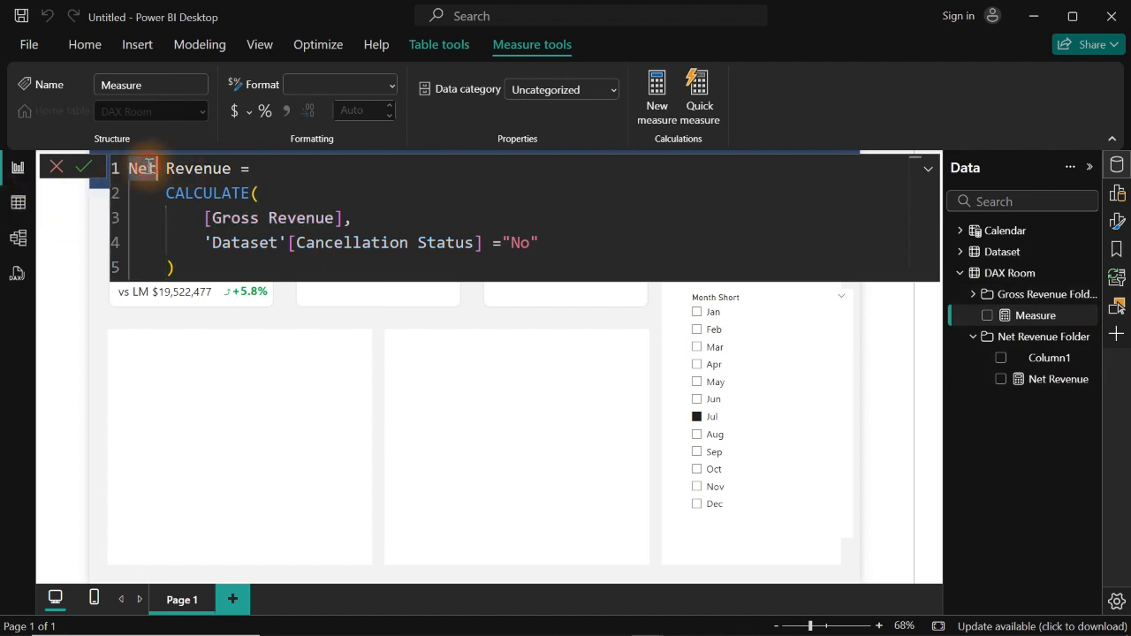
pyautogui.write('Lost')
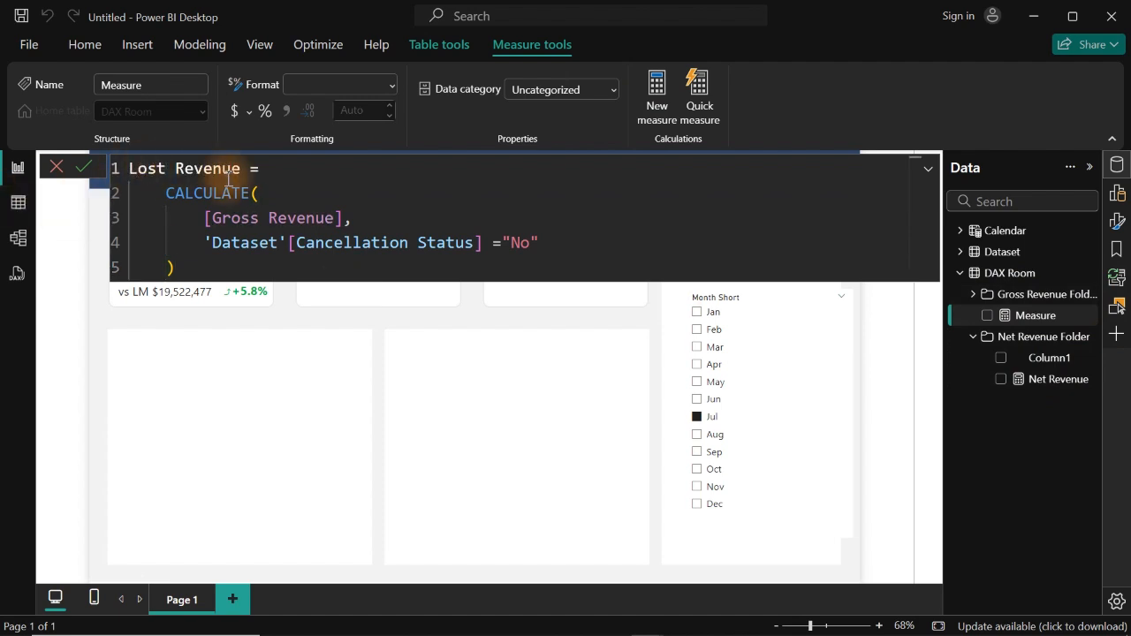
pyautogui.doubleClick(521, 243)
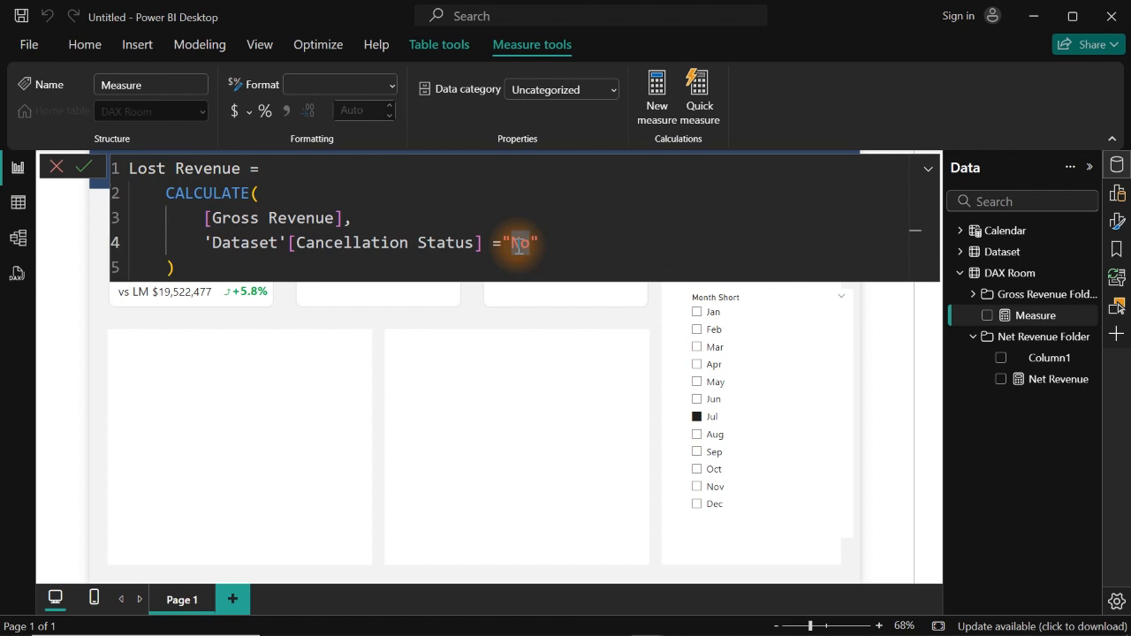
pyautogui.write('Yes')
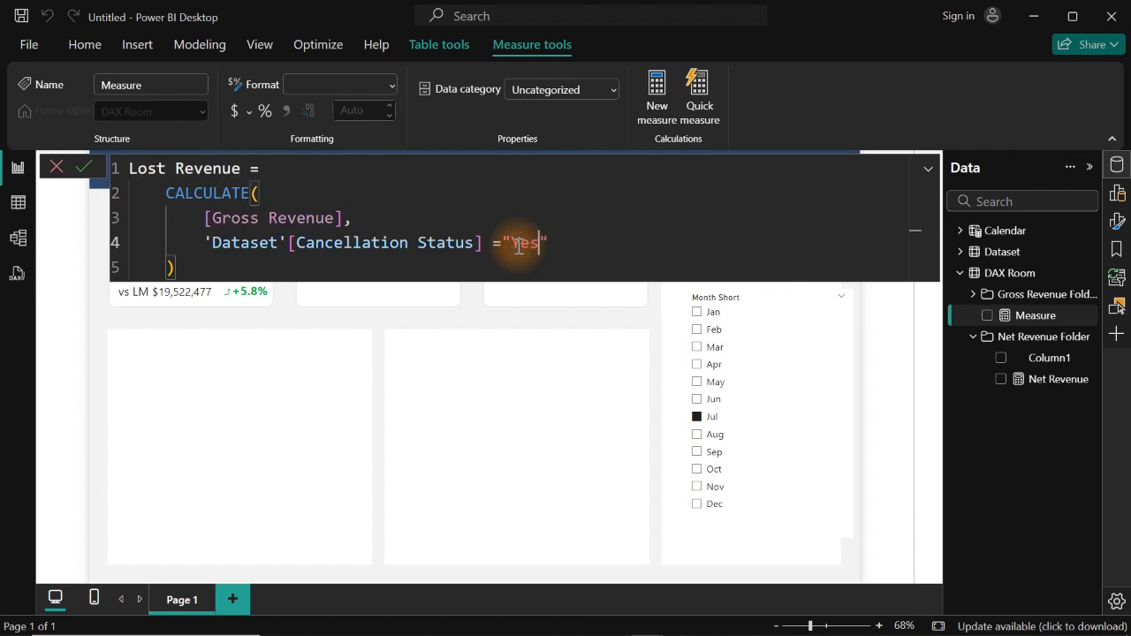
pyautogui.press('Return')
pyautogui.click(974, 337)
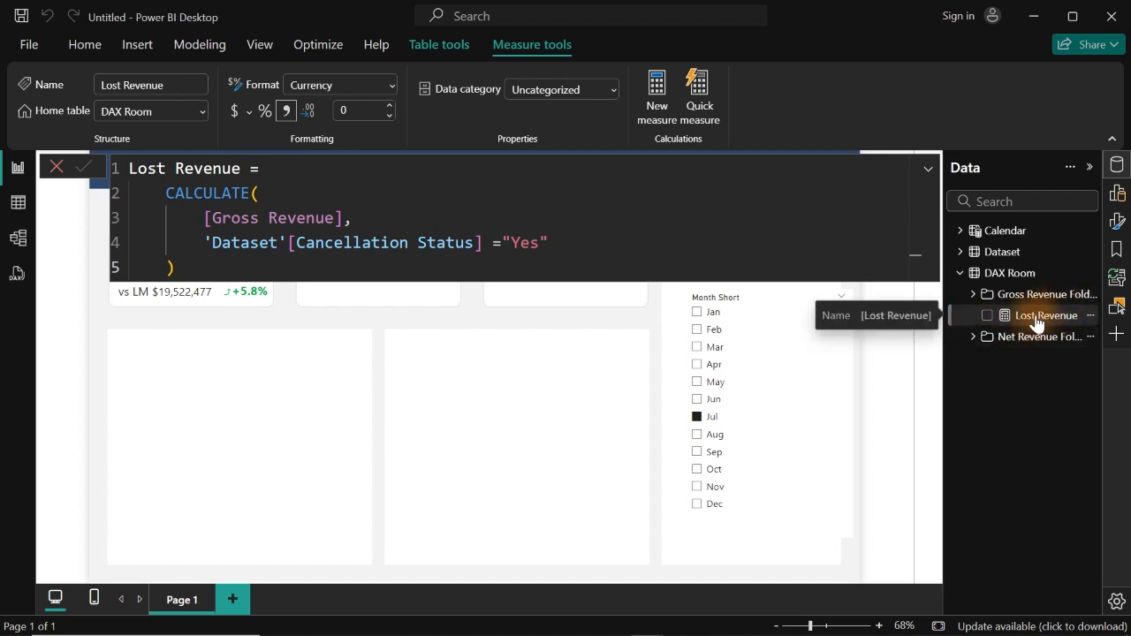
# Assign the Lost Revenue measure to a new display folder named Lost Revenue Folder in the model view.
pyautogui.click(19, 239)
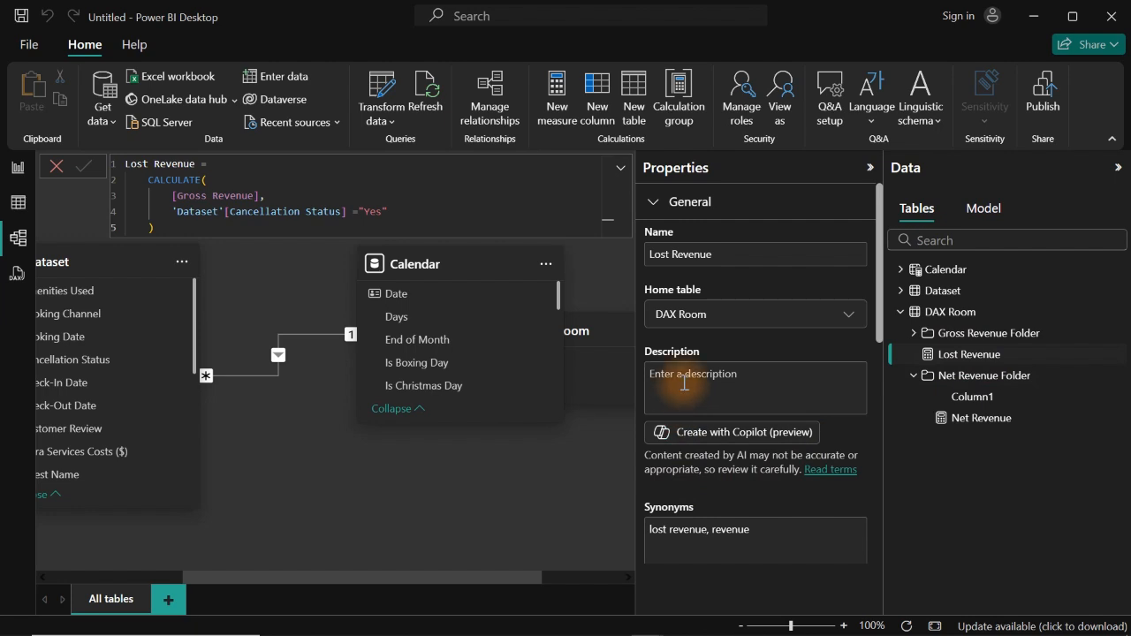
pyautogui.moveTo(882, 321); pyautogui.dragTo(871, 424)
pyautogui.click(726, 401)
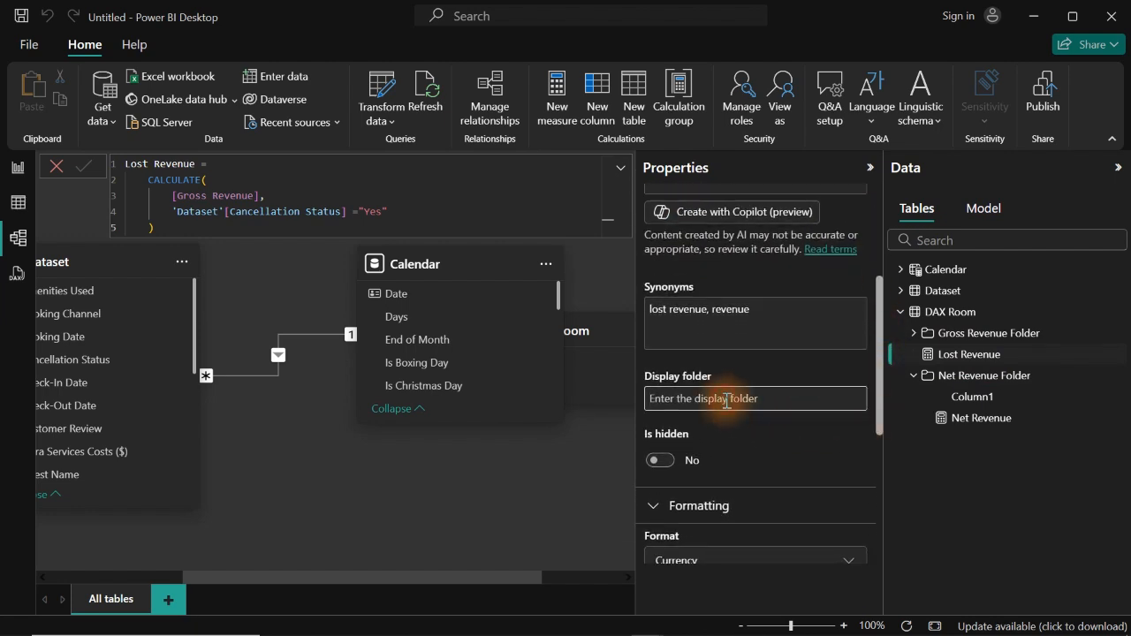
pyautogui.write('Lost R')
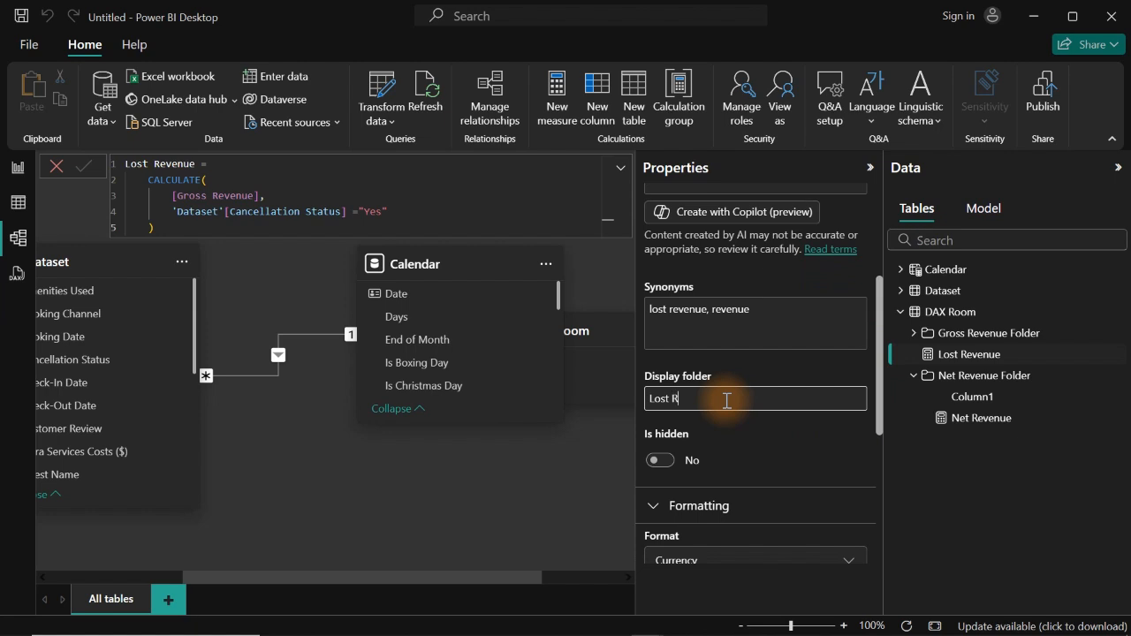
pyautogui.write('evenue Folder')
pyautogui.press('Return')
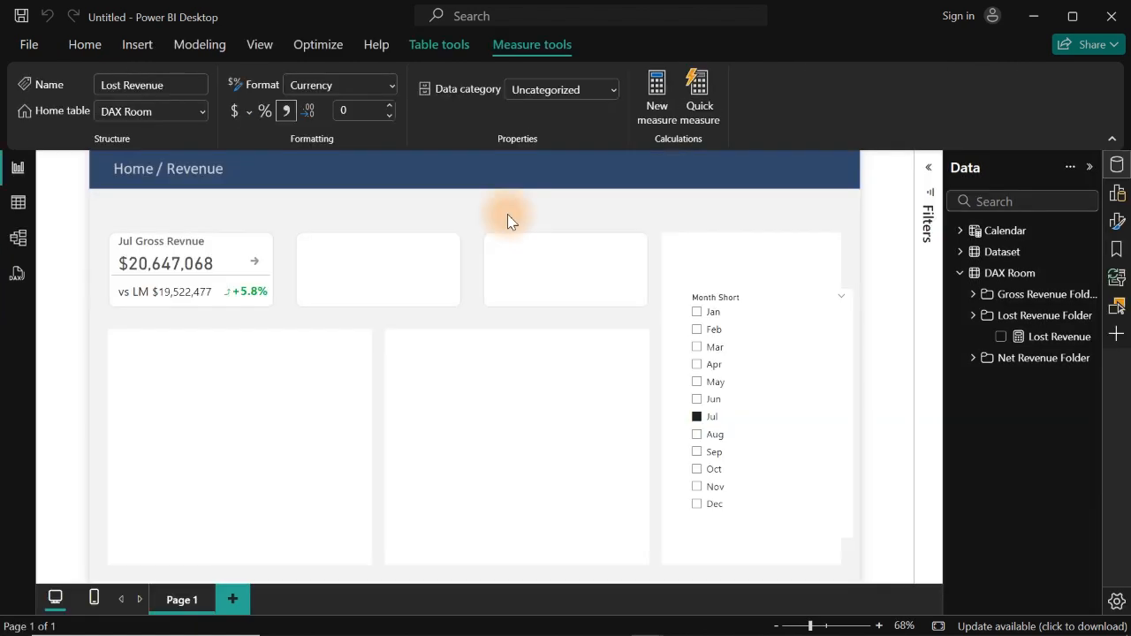
# Duplicate the Jul gross revenue card on the report page and place copies over the two empty boxes beside it.
pyautogui.click(507, 213)
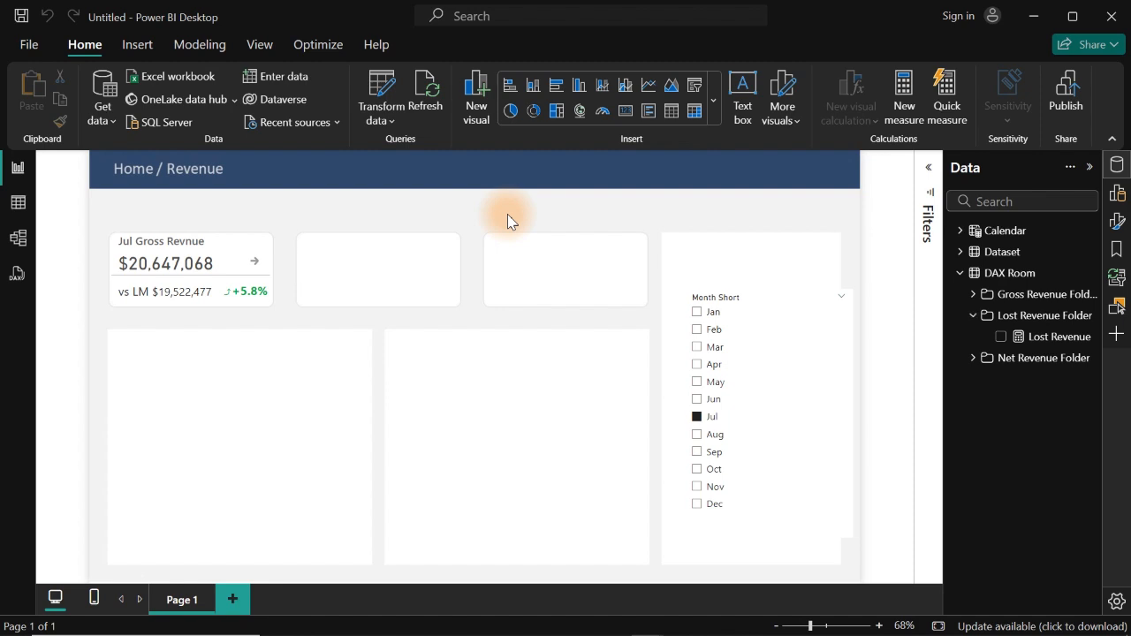
pyautogui.click(972, 359)
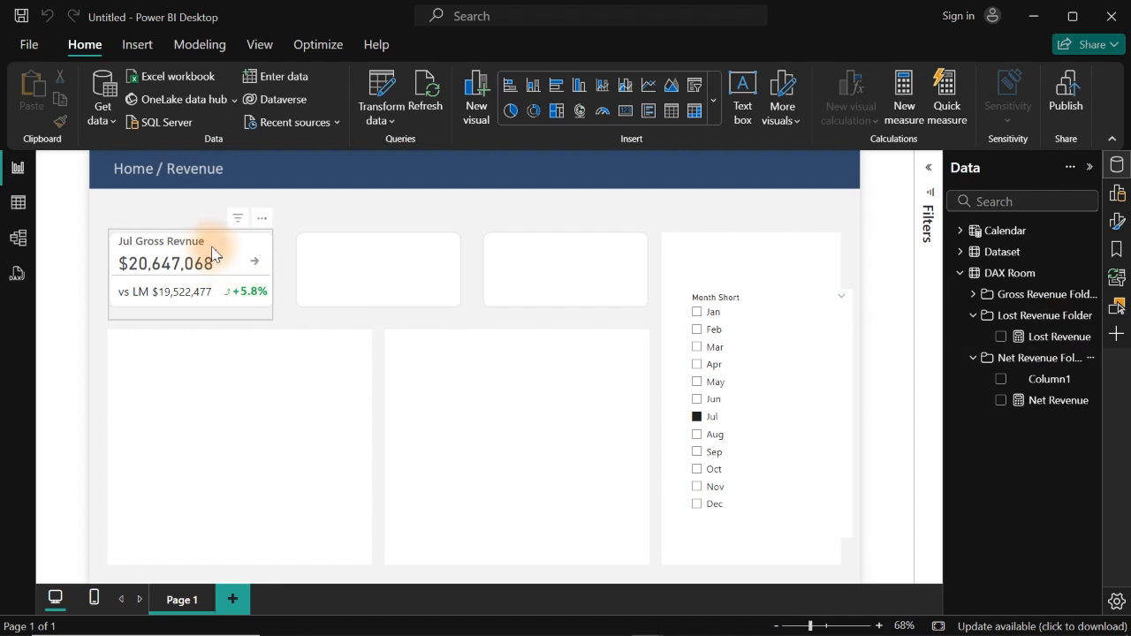
pyautogui.click(194, 310)
pyautogui.click(194, 317)
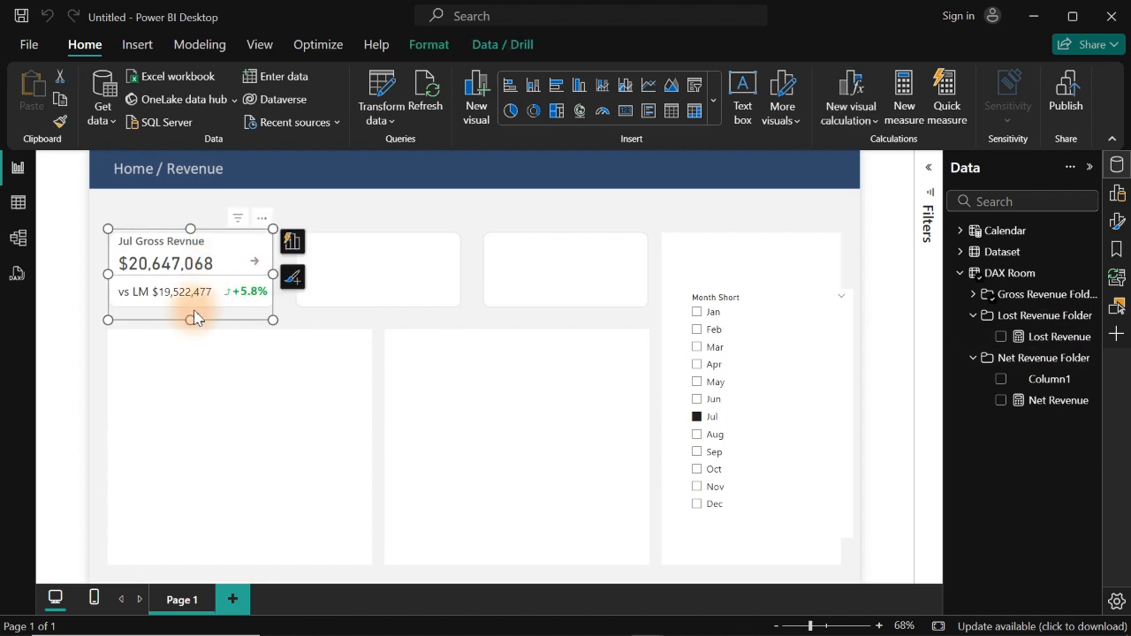
pyautogui.hotkey('ctrl', 'c')
pyautogui.hotkey('ctrl', 'v')
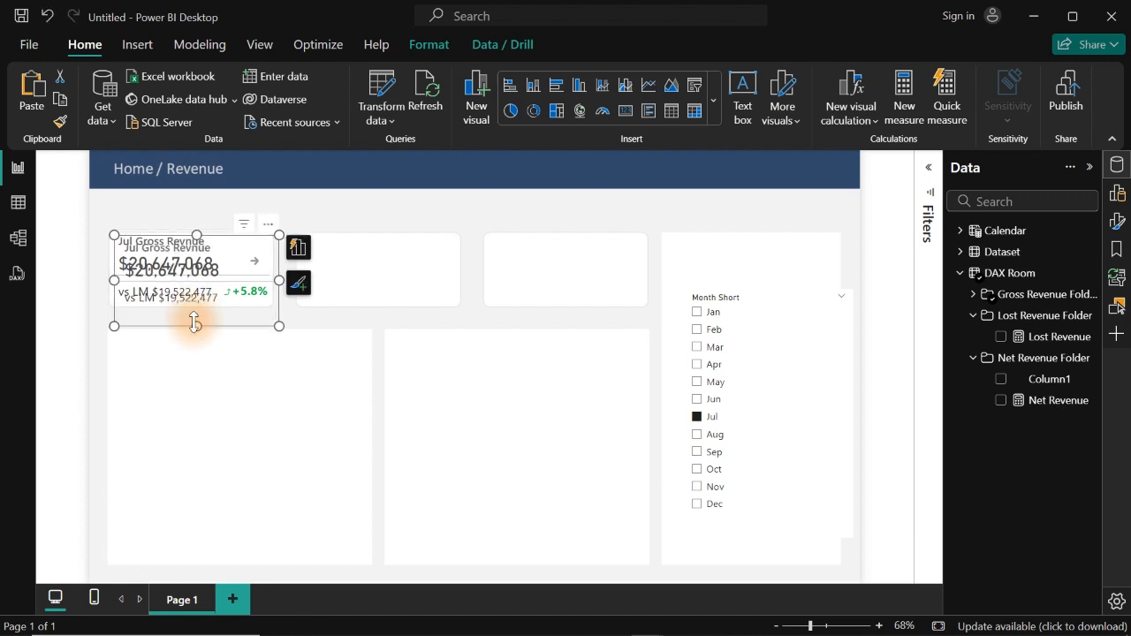
pyautogui.moveTo(212, 320); pyautogui.dragTo(587, 321)
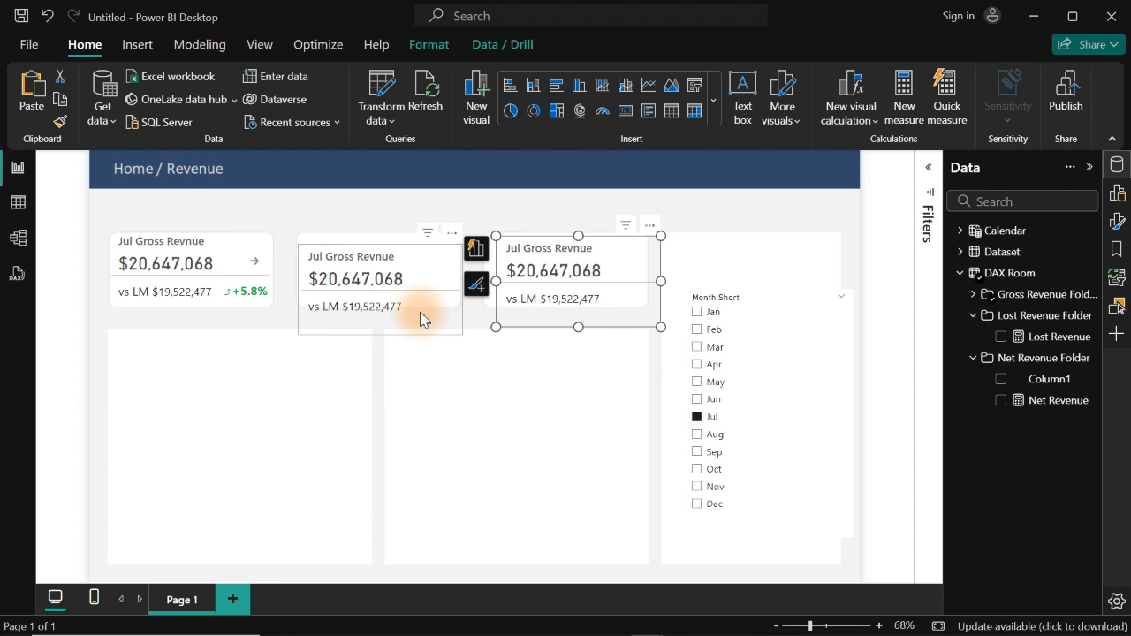
pyautogui.moveTo(529, 313); pyautogui.dragTo(525, 321)
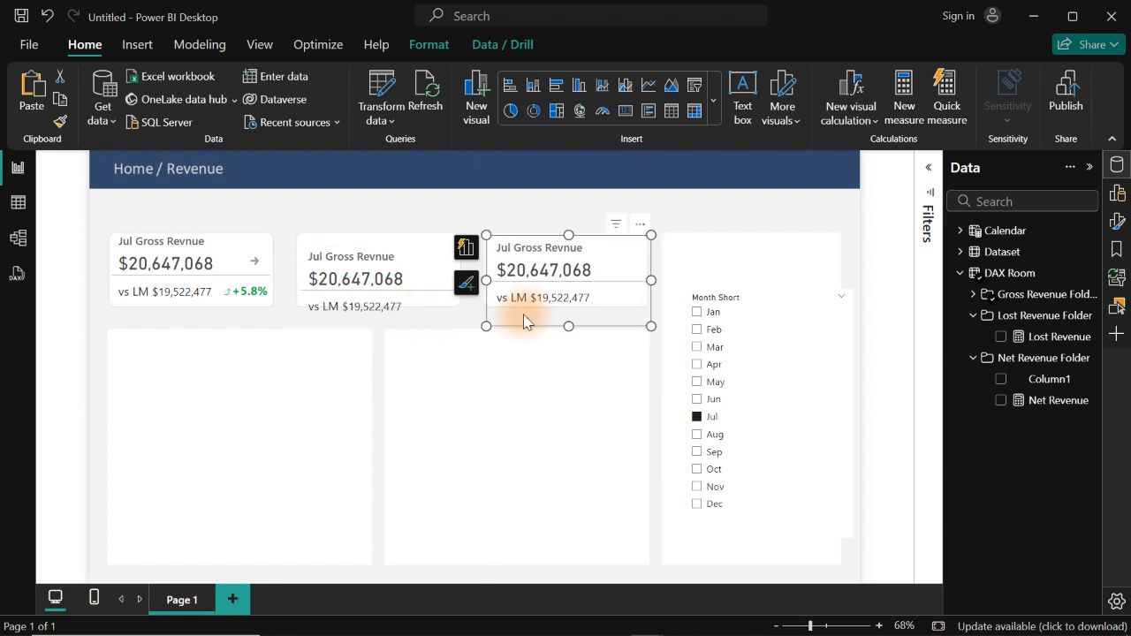
# Align the top edges of all three revenue cards.
pyautogui.keyDown('ctrl'); pyautogui.click(424, 328); pyautogui.keyUp('ctrl')
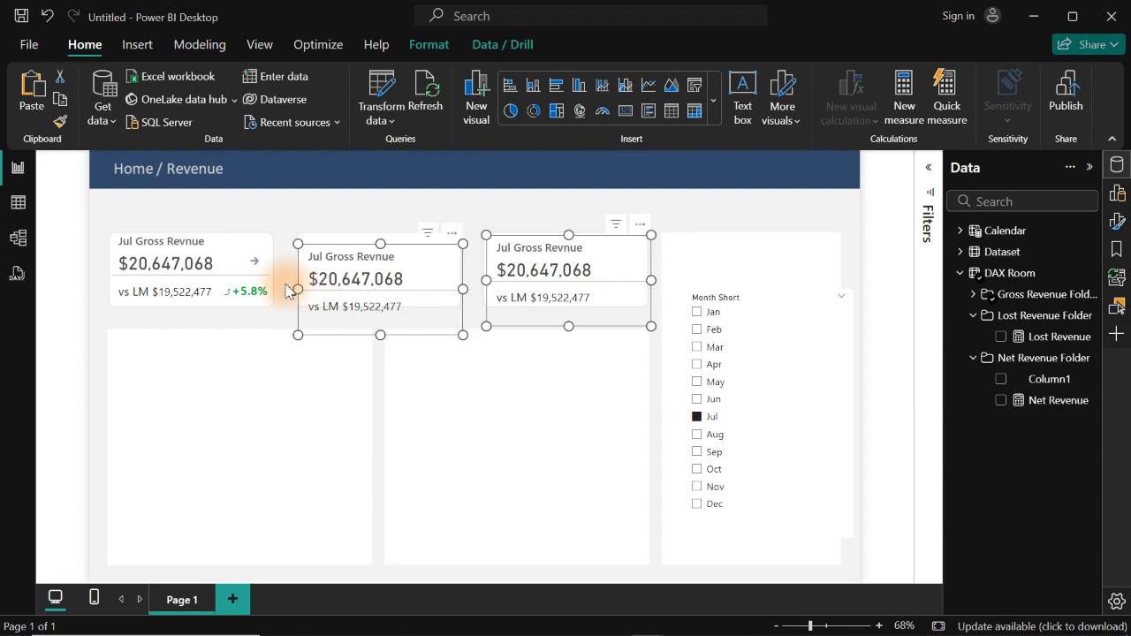
pyautogui.keyDown('ctrl'); pyautogui.click(183, 320); pyautogui.keyUp('ctrl')
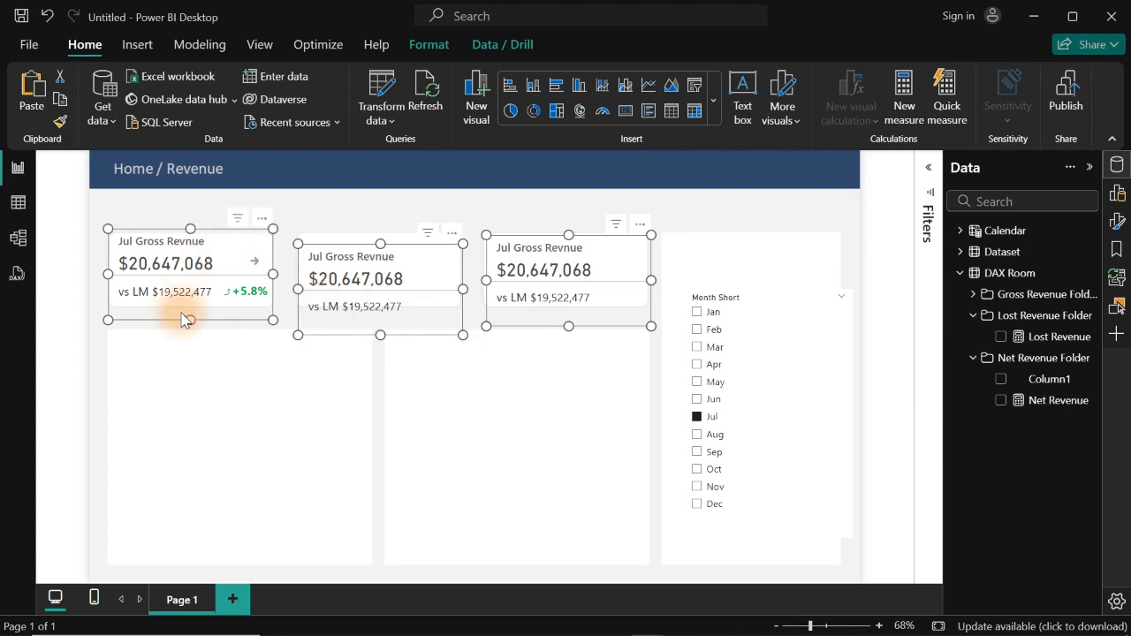
pyautogui.click(437, 46)
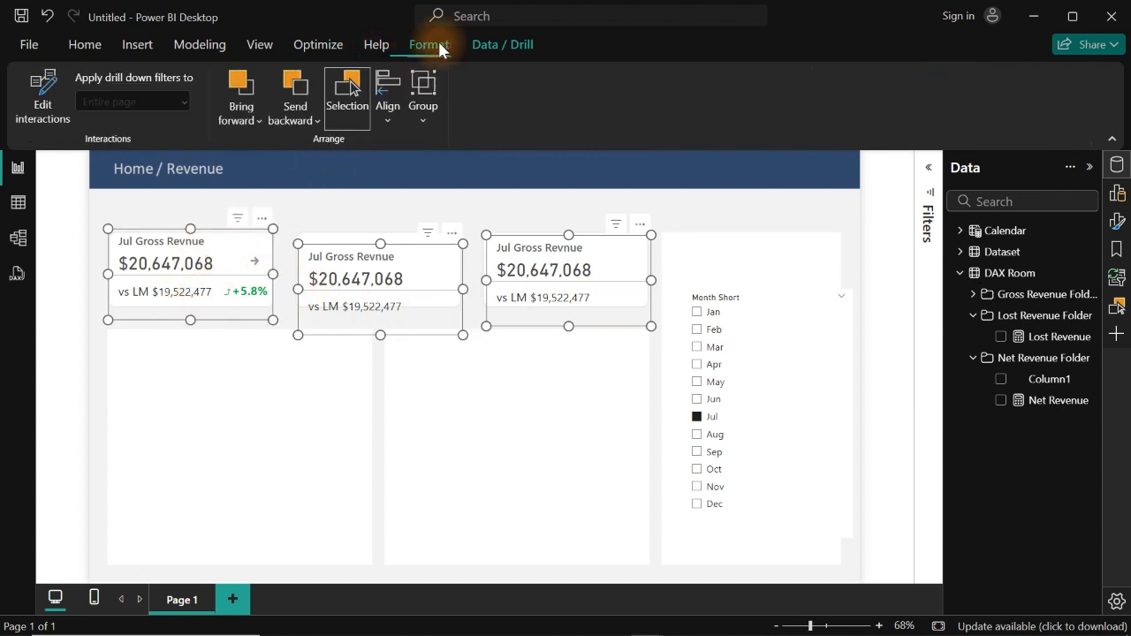
pyautogui.click(386, 115)
pyautogui.click(434, 238)
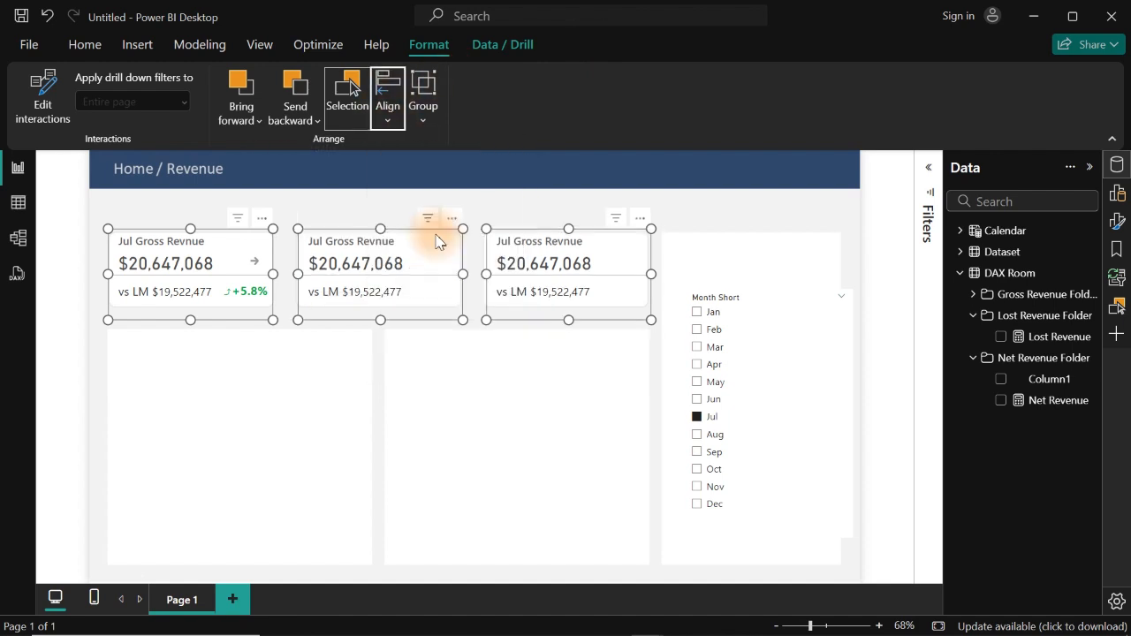
pyautogui.click(448, 384)
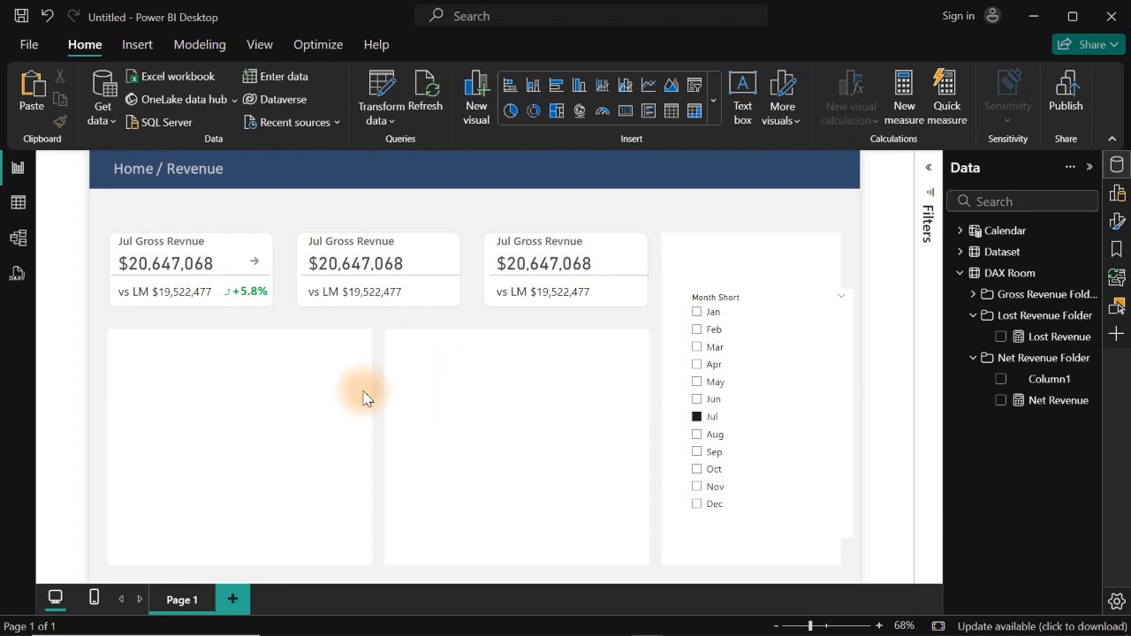
# Remove the Gross Revenue fields from the two copied cards so both are empty.
pyautogui.click(431, 272)
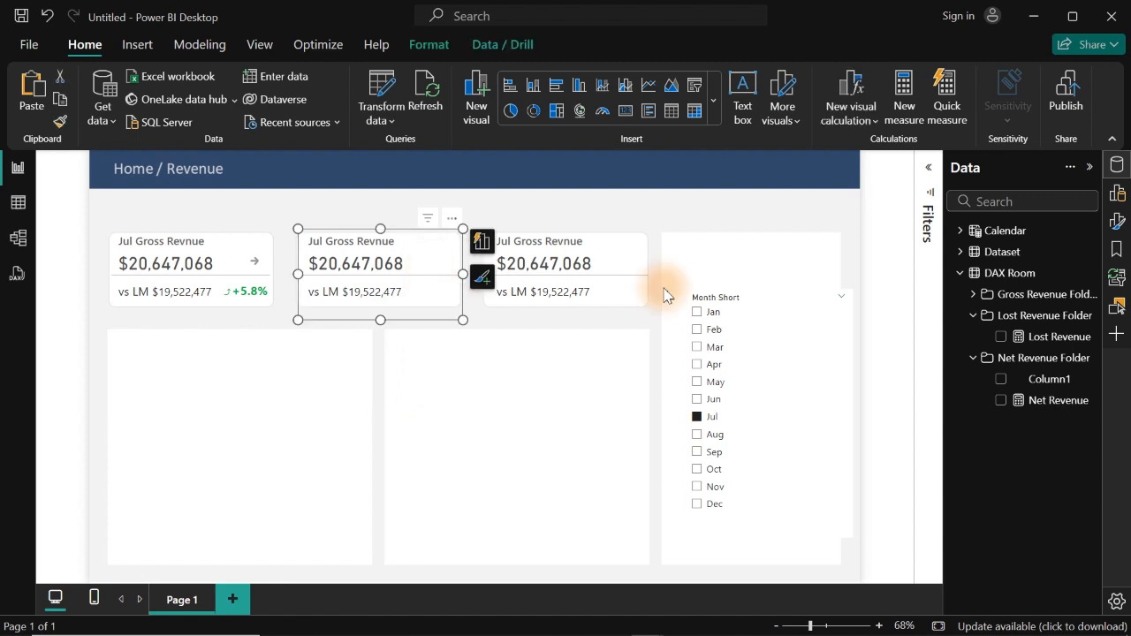
pyautogui.click(969, 295)
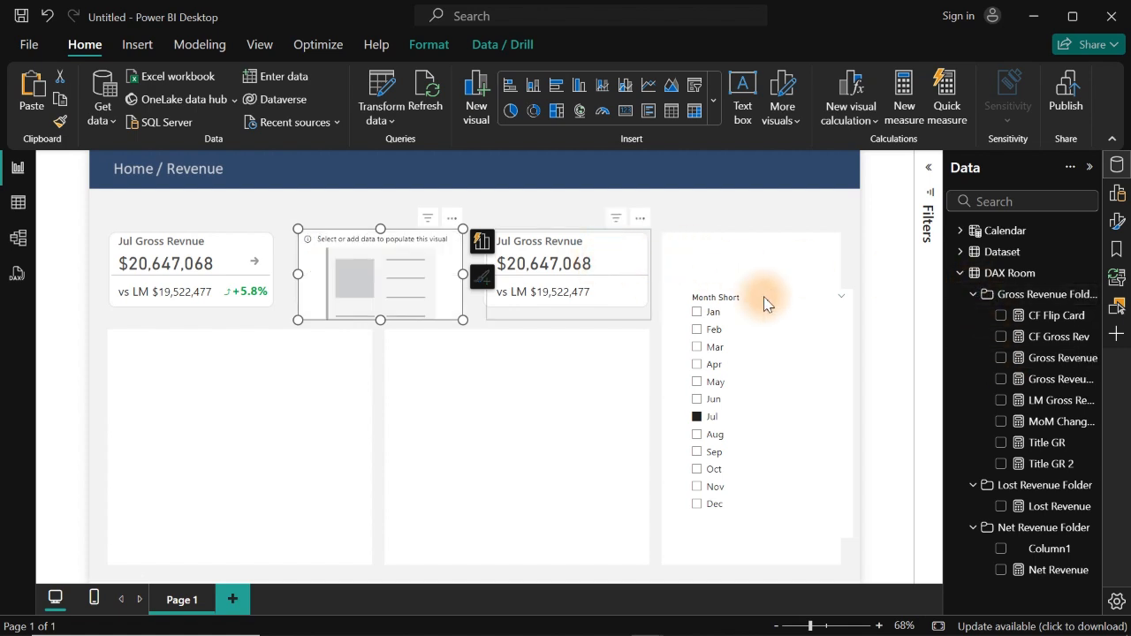
pyautogui.click(1002, 359)
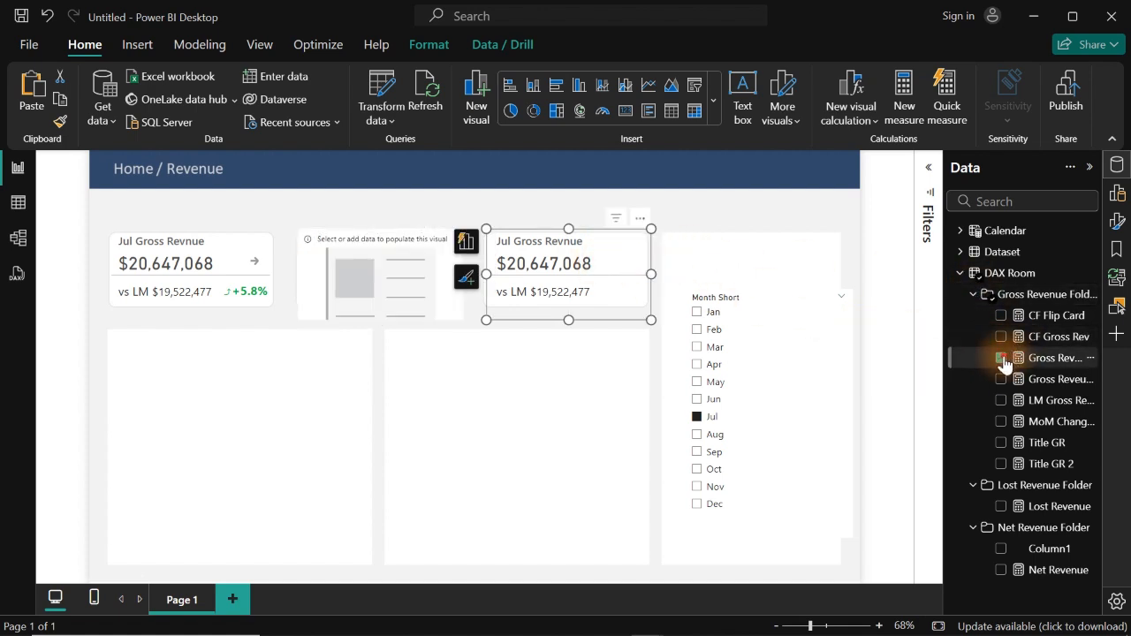
pyautogui.click(976, 298)
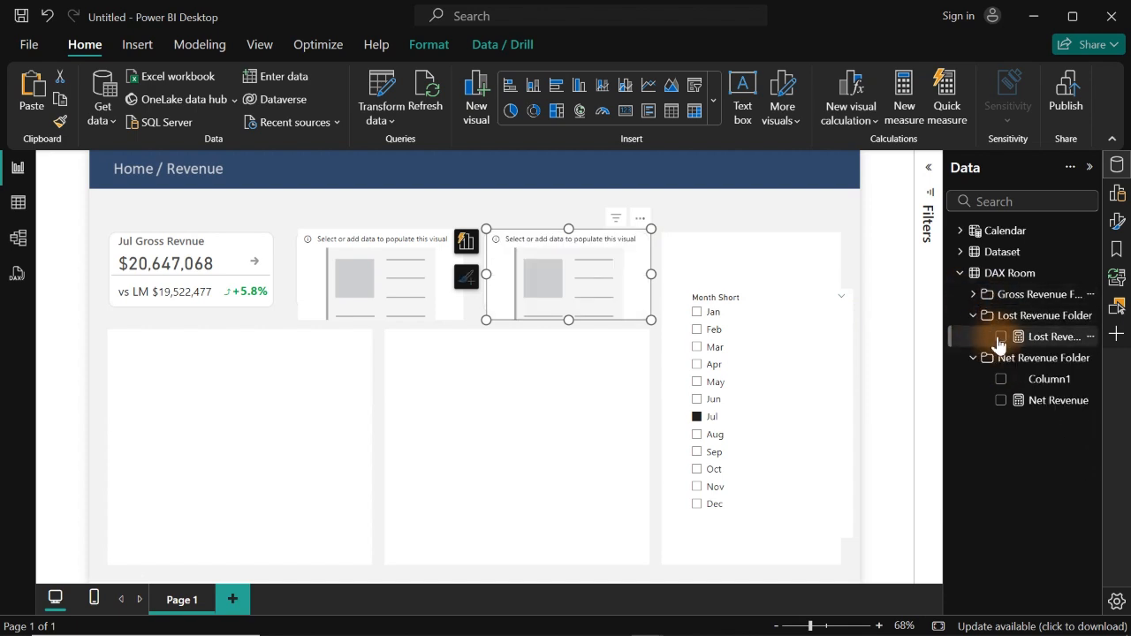
# Populate the third card with the Lost Revenue measure in place of Net Revenue.
pyautogui.click(1001, 402)
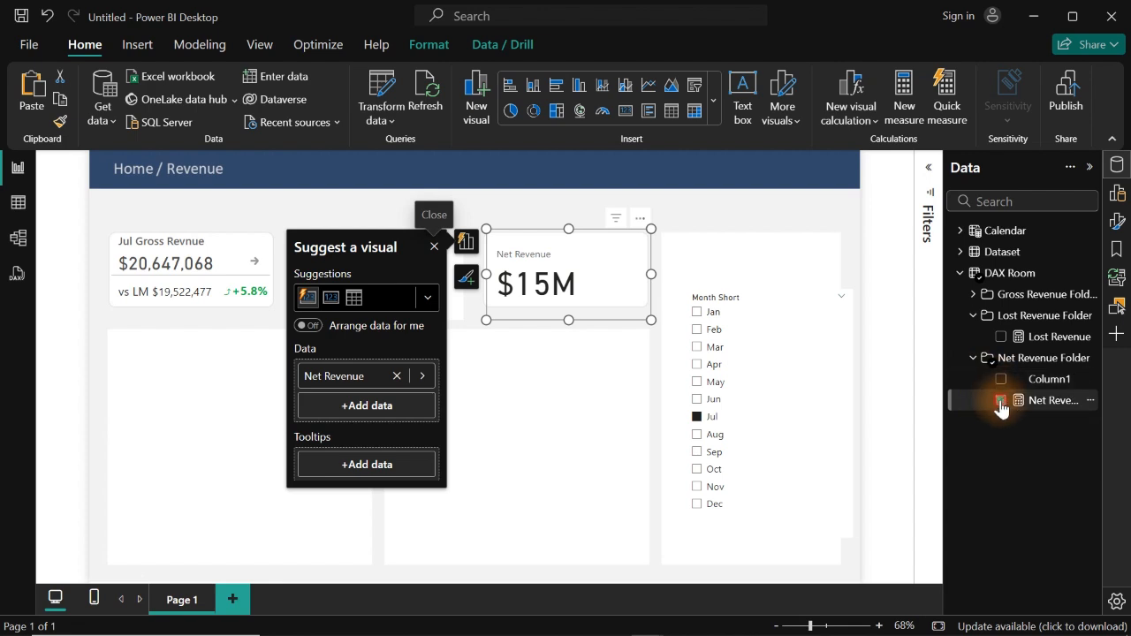
pyautogui.click(1001, 402)
pyautogui.click(1002, 339)
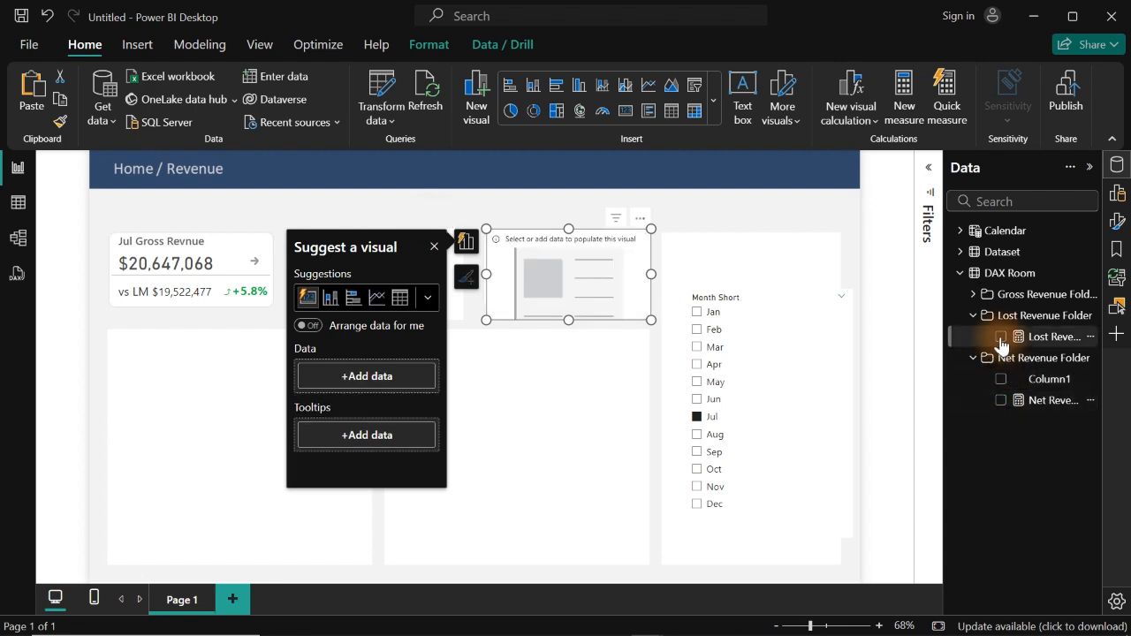
# Populate the empty middle card with the Net Revenue measure and dismiss the visual suggestion.
pyautogui.click(528, 391)
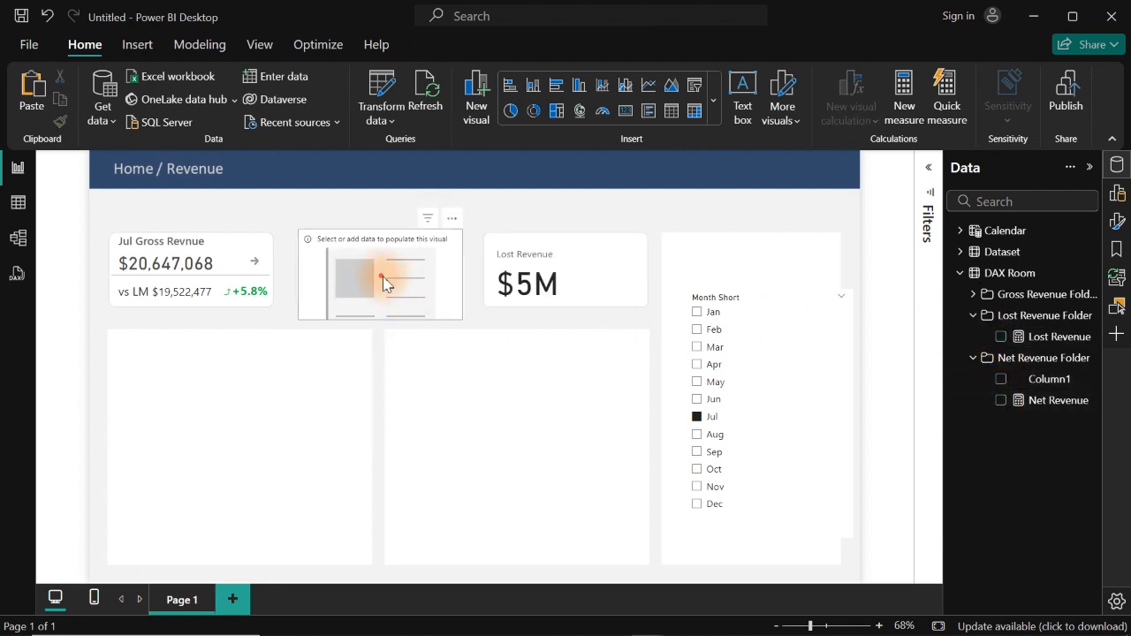
pyautogui.click(1000, 402)
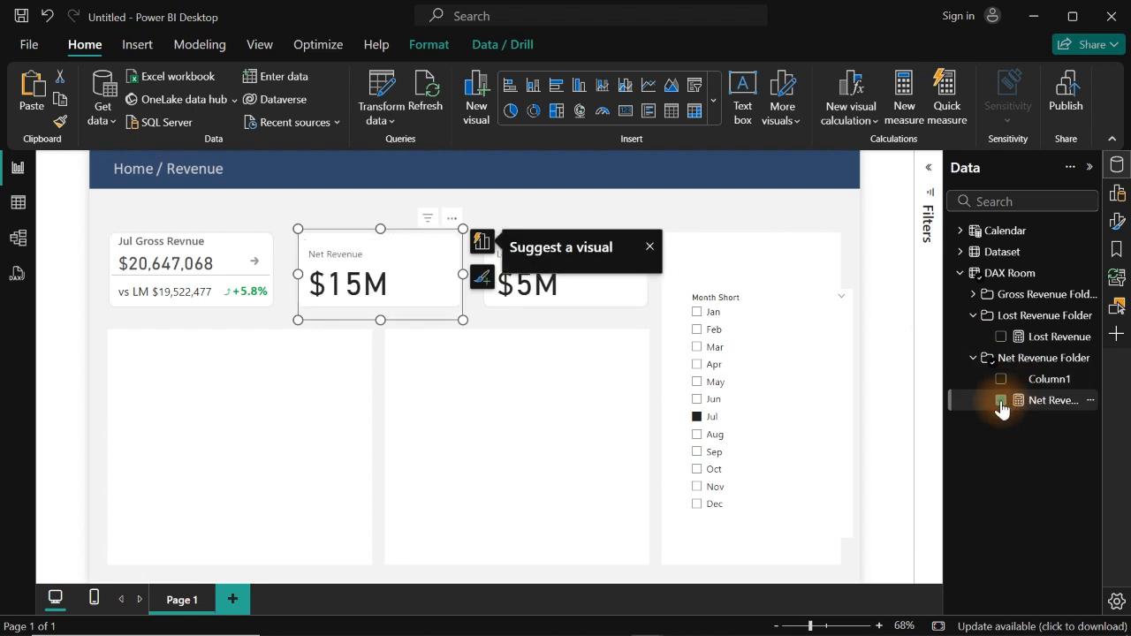
pyautogui.click(649, 245)
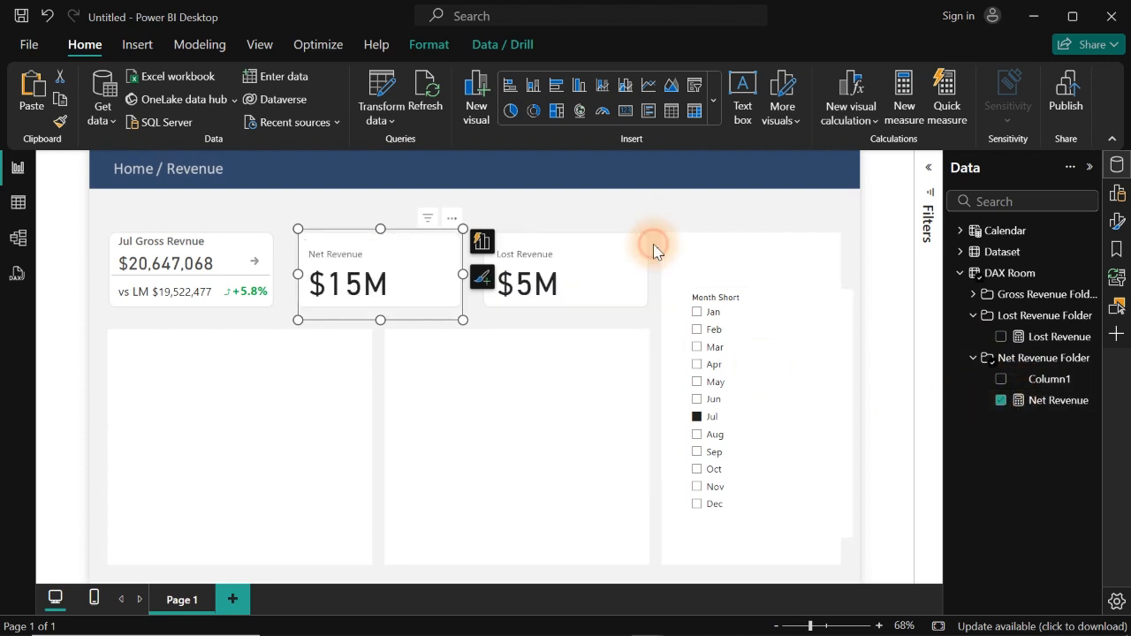
# Try to copy the Gross Revenue card's formatting onto the Net Revenue card with Format Painter.
pyautogui.click(187, 318)
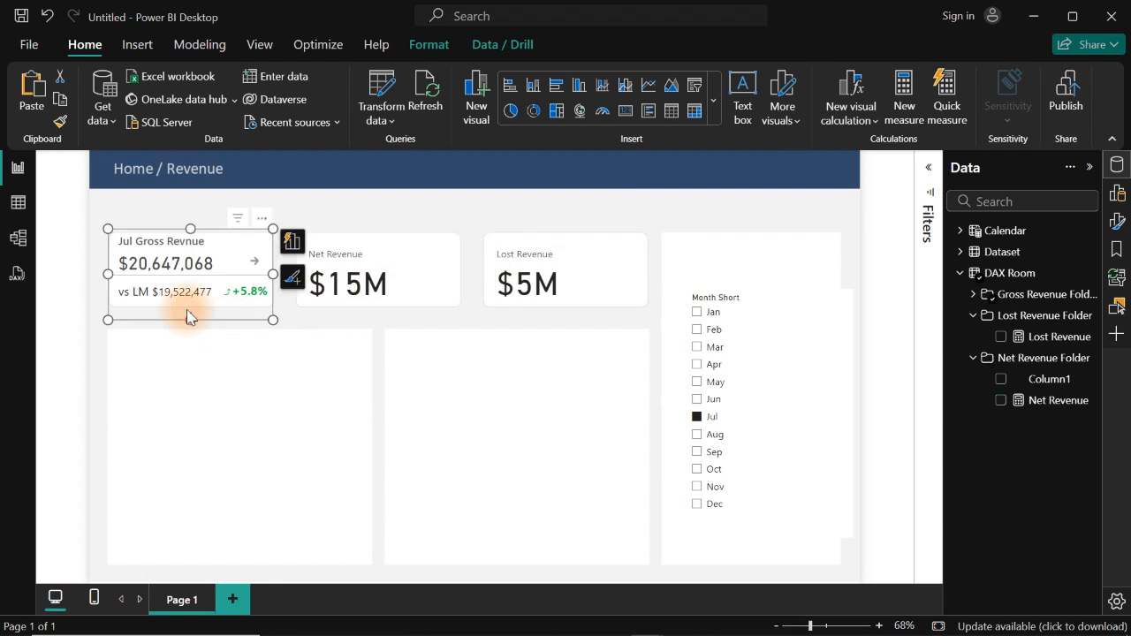
pyautogui.click(60, 122)
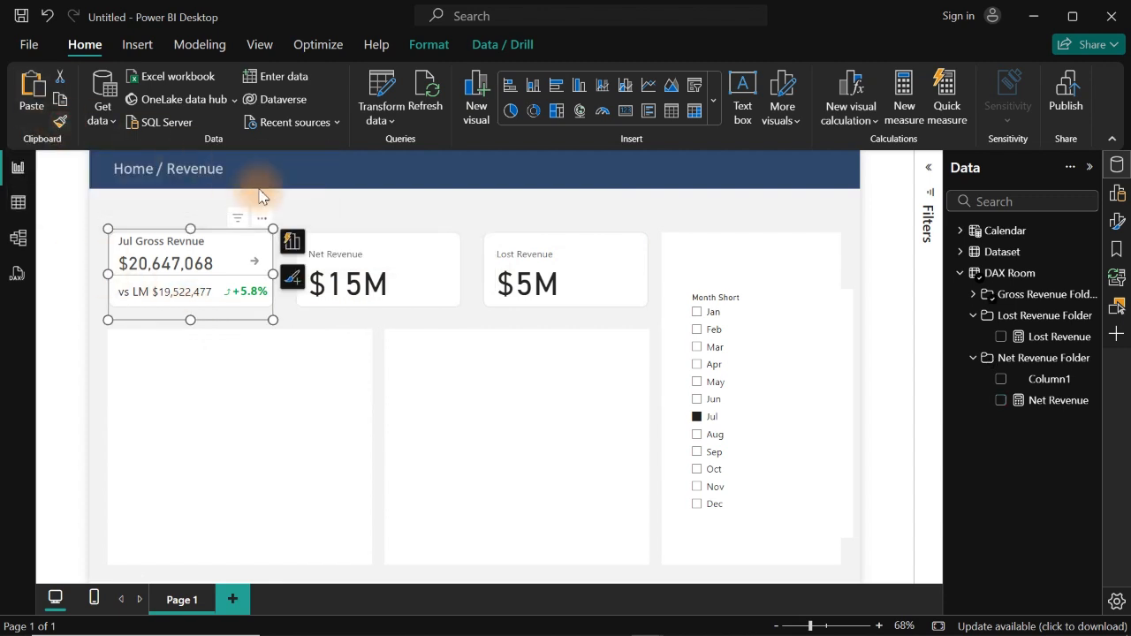
pyautogui.click(383, 276)
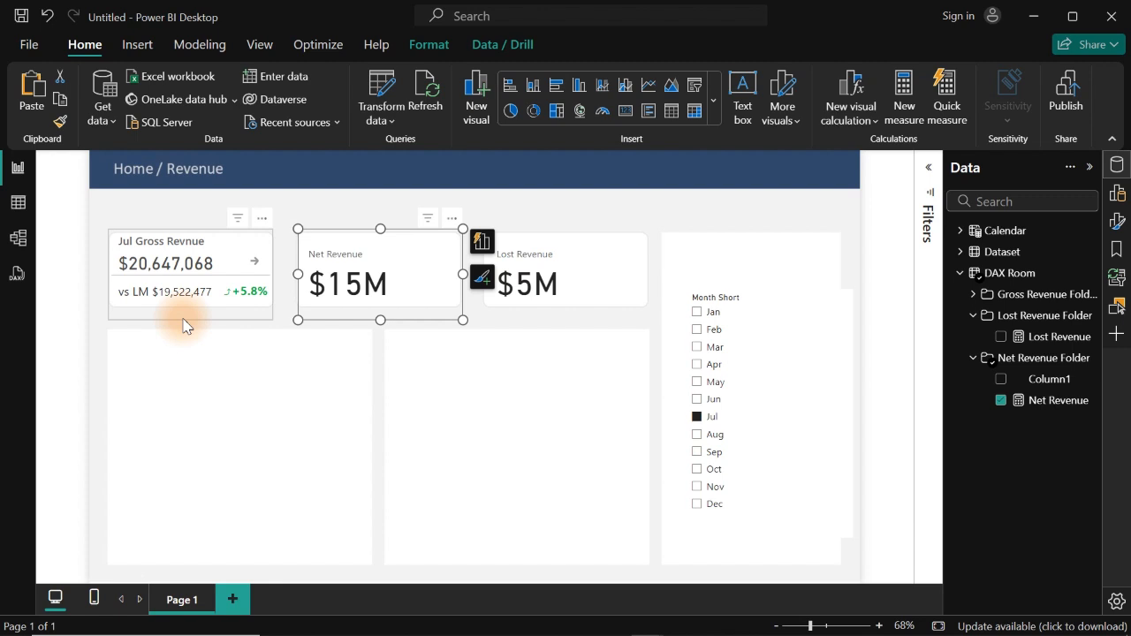
# Examine the font, size and colour code of the Gross Revenue card's callout value.
pyautogui.click(1116, 220)
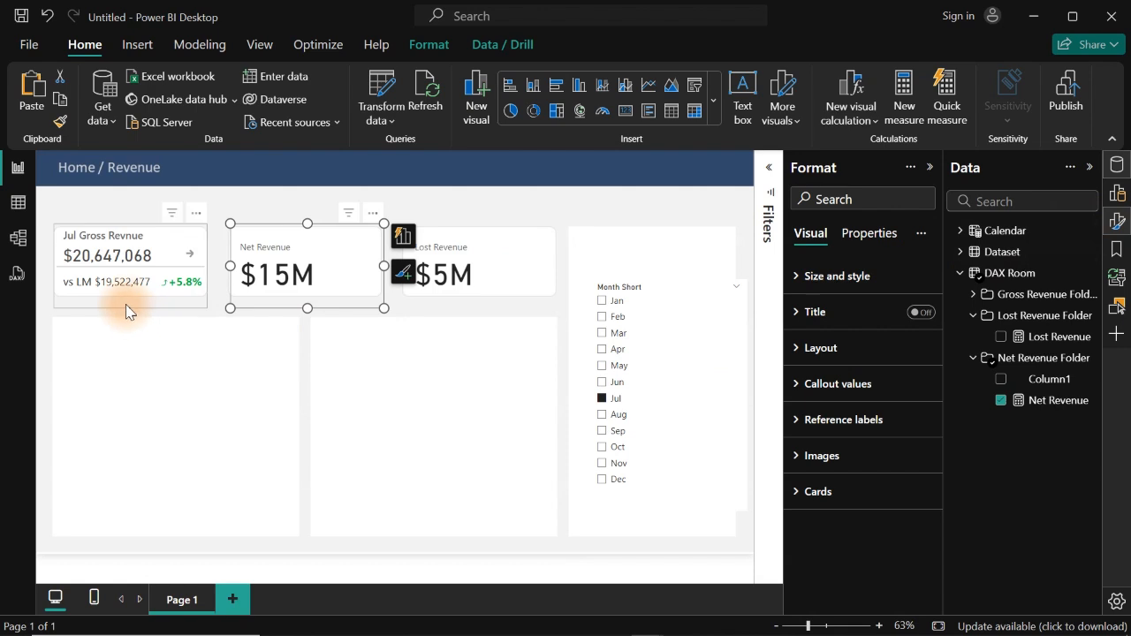
pyautogui.click(125, 304)
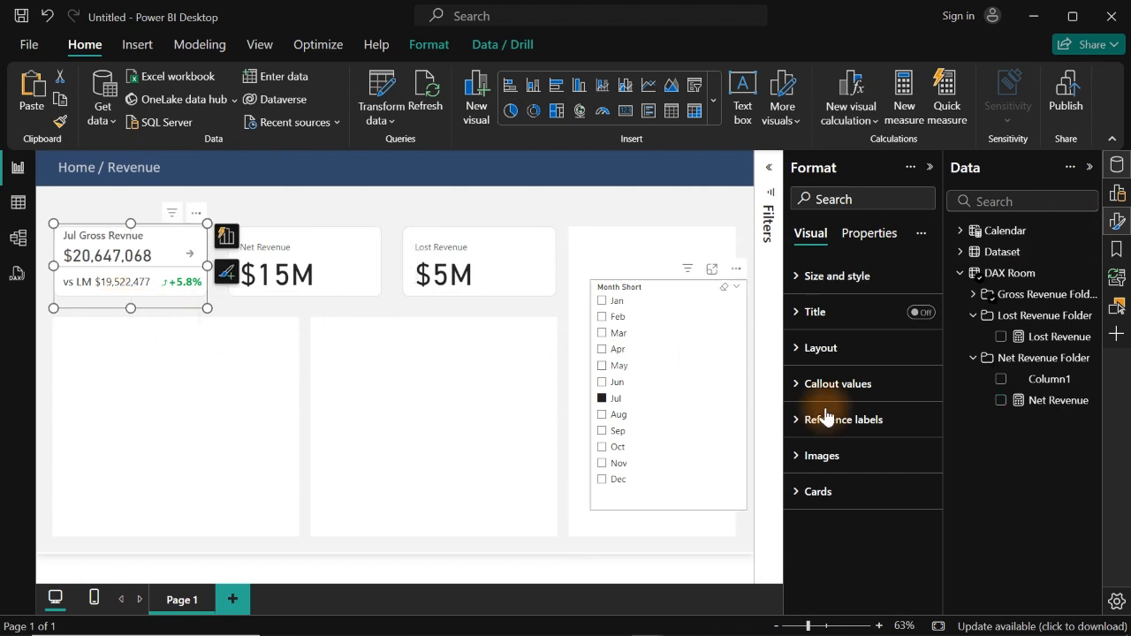
pyautogui.click(869, 389)
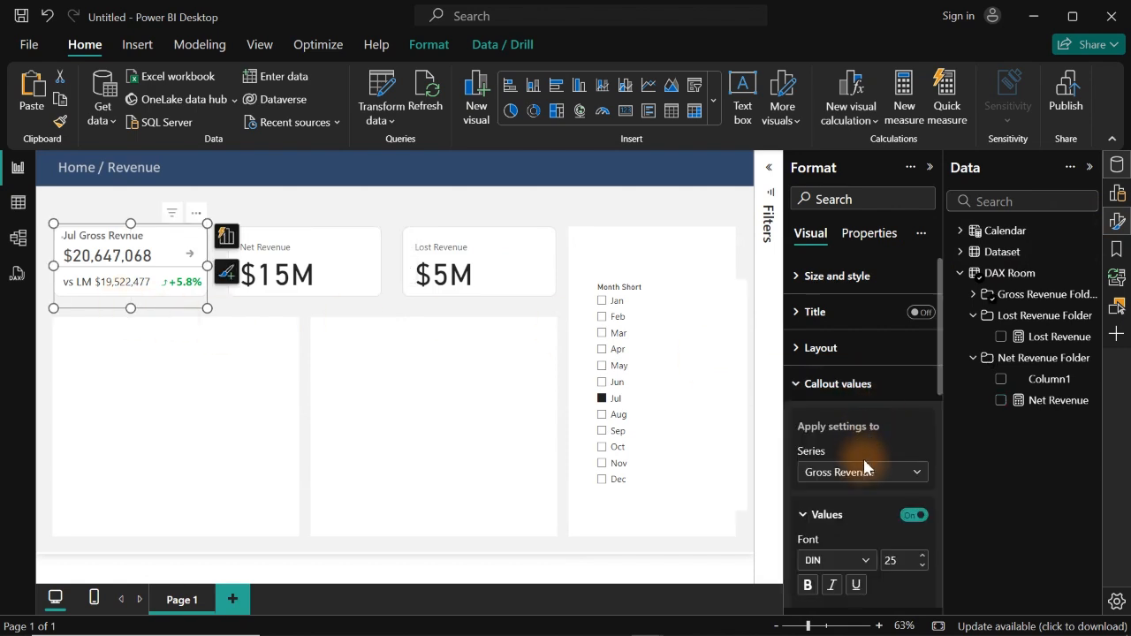
pyautogui.moveTo(941, 365); pyautogui.dragTo(941, 426)
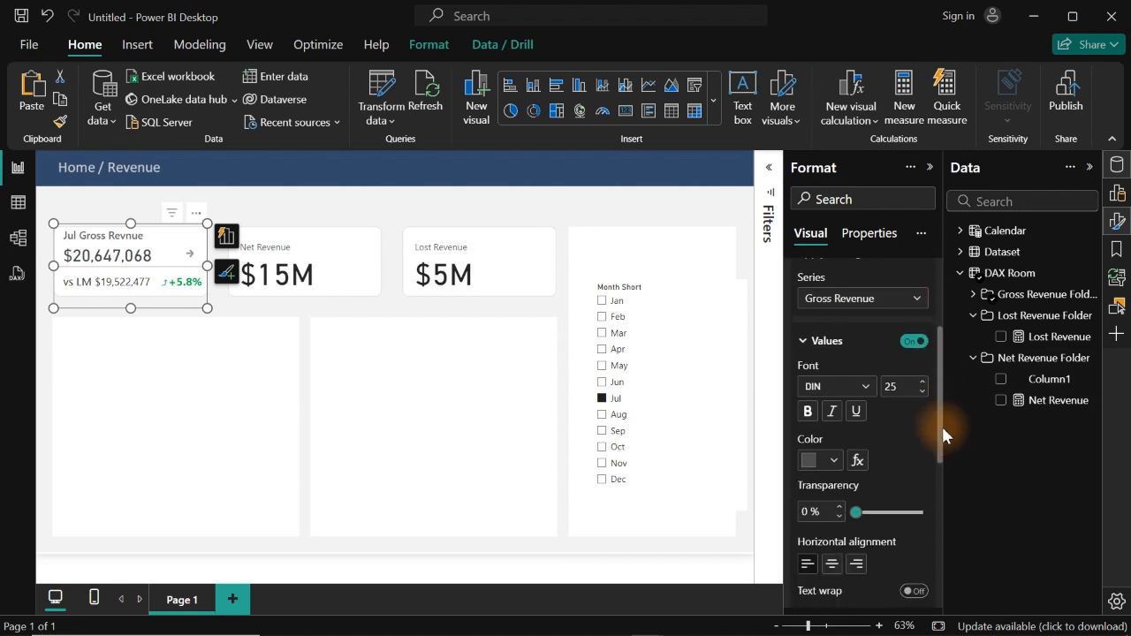
pyautogui.click(831, 460)
pyautogui.click(864, 425)
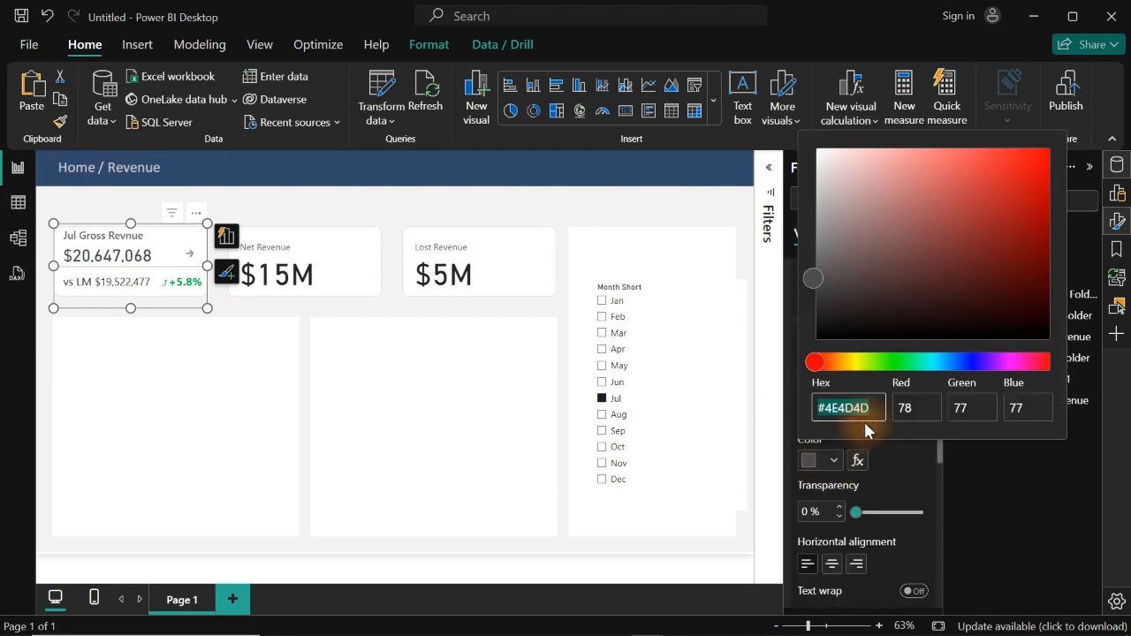
pyautogui.click(897, 465)
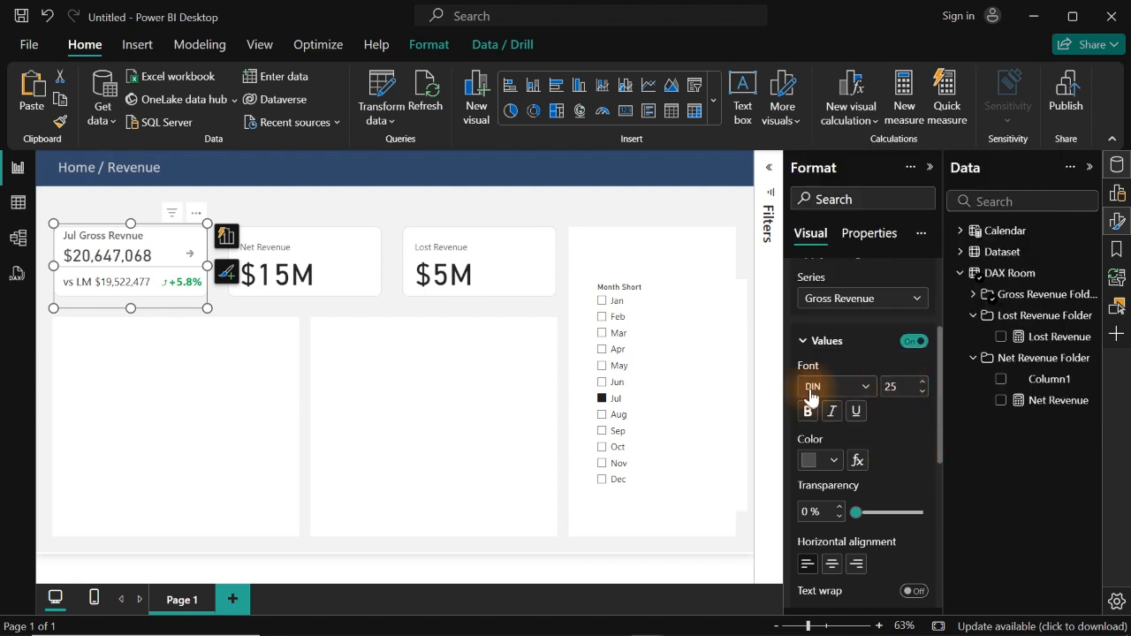
# Set the Net Revenue card's callout value, for the Net Revenue series, to size 25 and the recent dark grey #4E4D4D.
pyautogui.click(313, 283)
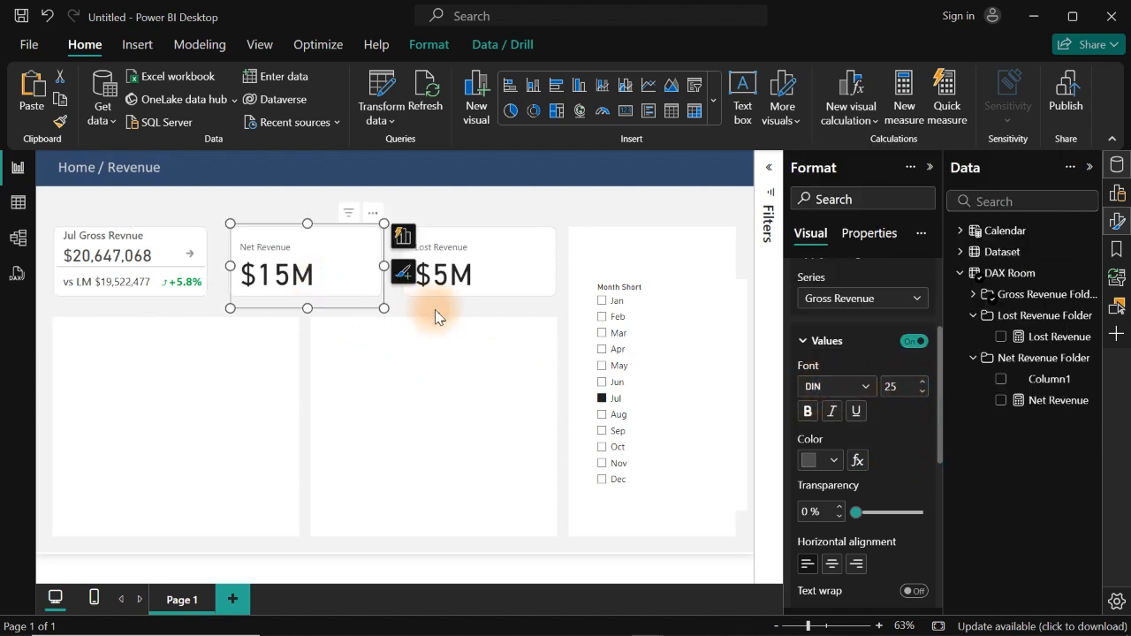
pyautogui.click(907, 304)
pyautogui.click(854, 344)
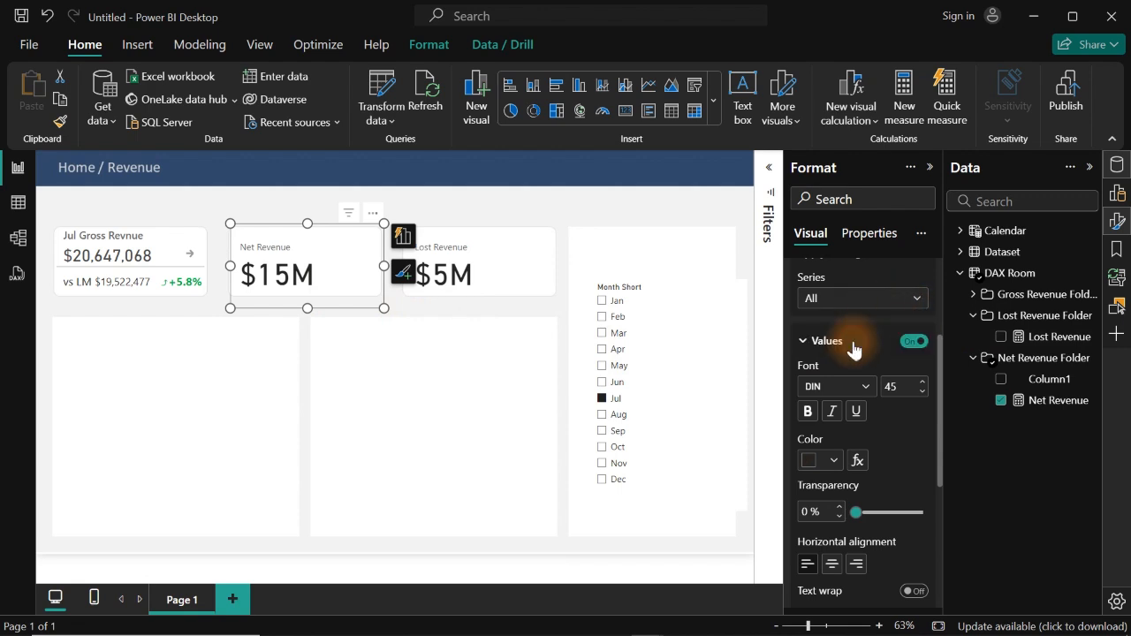
pyautogui.click(896, 390)
pyautogui.write('25')
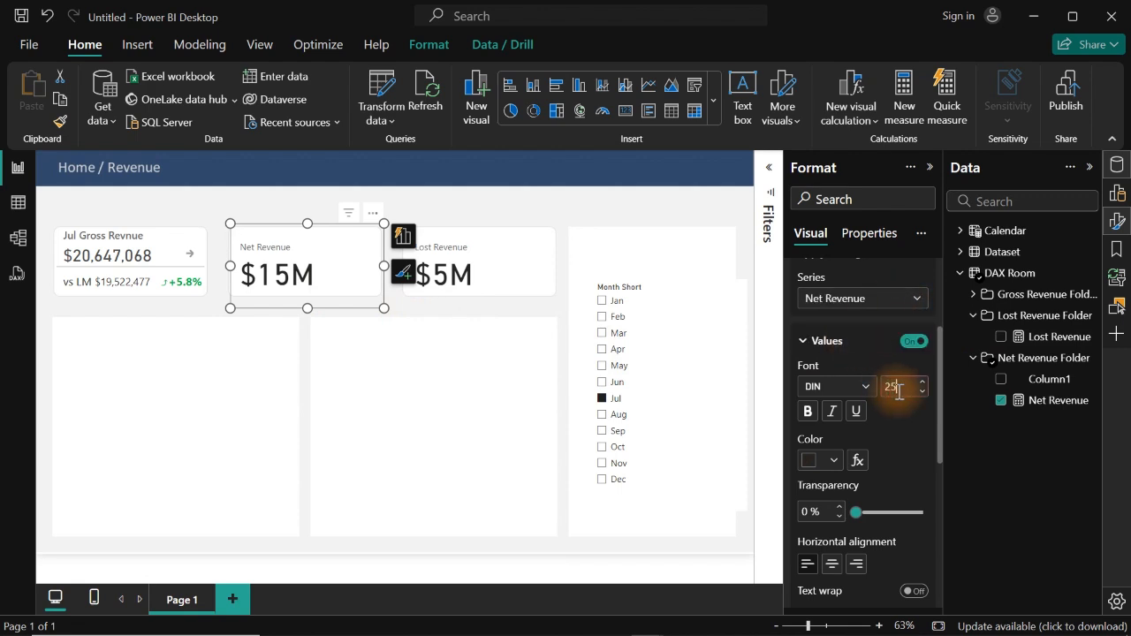
pyautogui.click(835, 458)
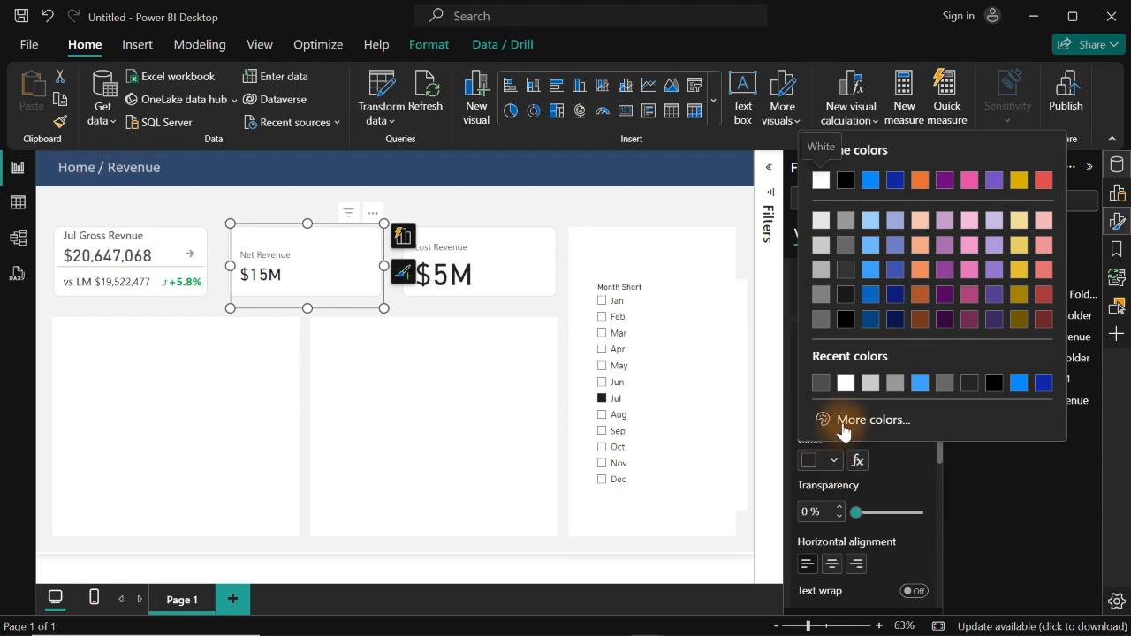
pyautogui.click(820, 384)
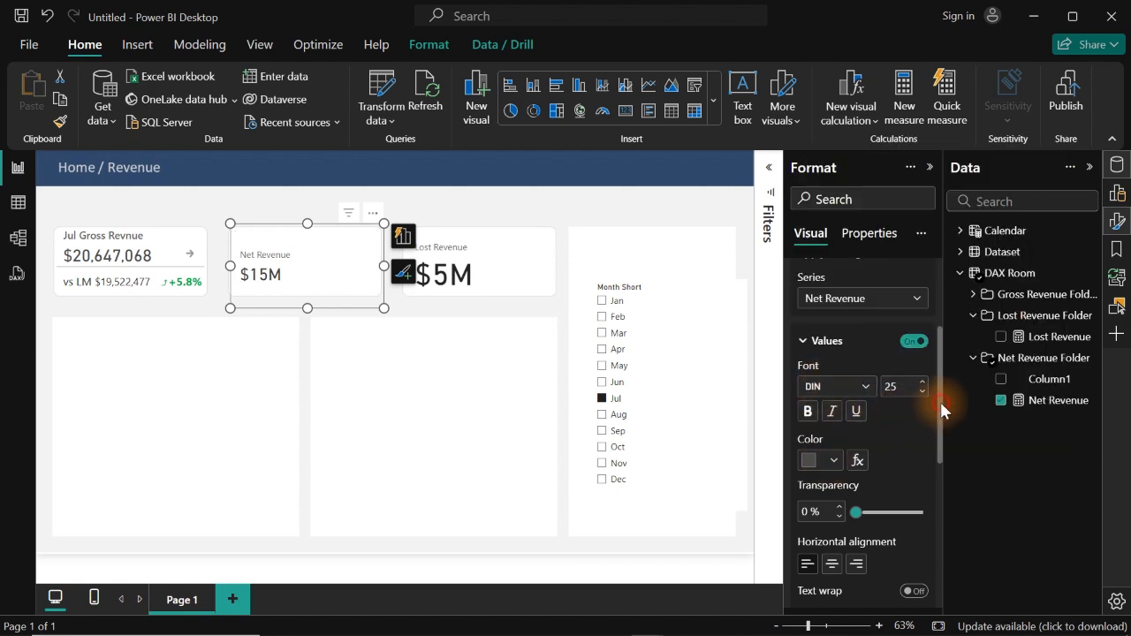
# Set the display units of the Net Revenue callout value to None.
pyautogui.moveTo(942, 408); pyautogui.dragTo(896, 471)
pyautogui.click(891, 468)
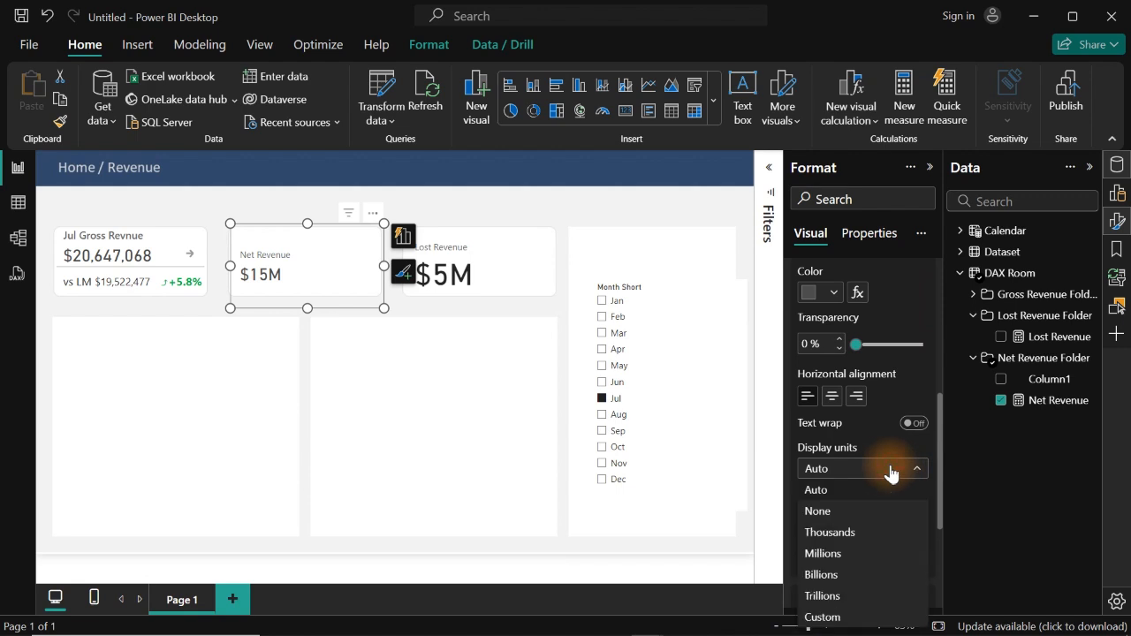
pyautogui.click(821, 512)
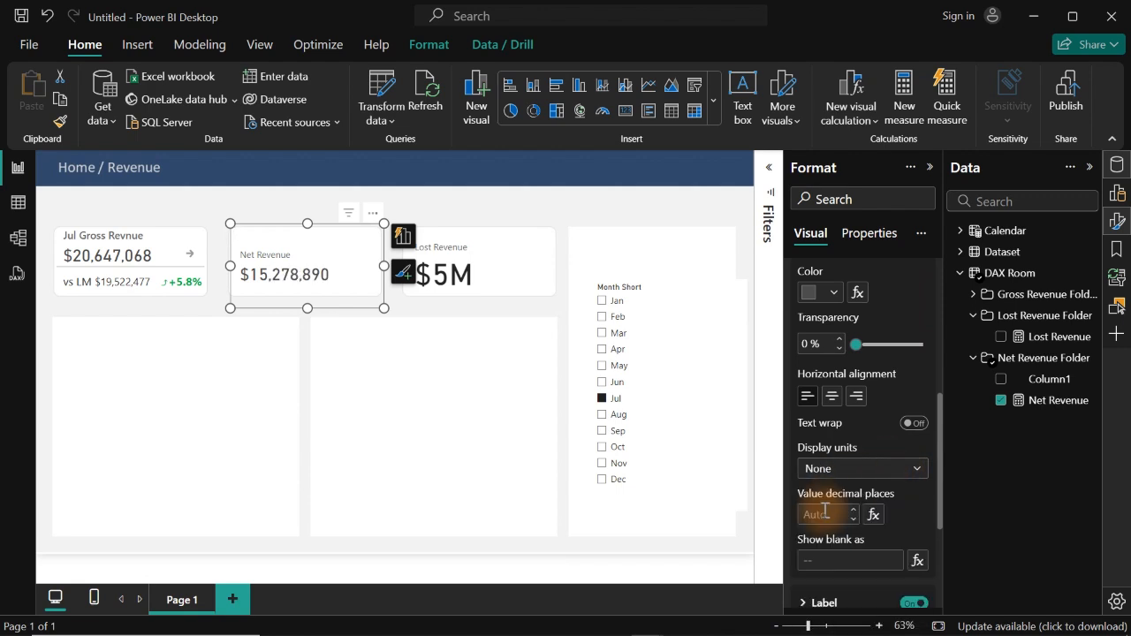
# Set the Lost Revenue card's callout value, for the Lost Revenue series, to size 25 and the recent dark grey #4E4D4D.
pyautogui.click(493, 281)
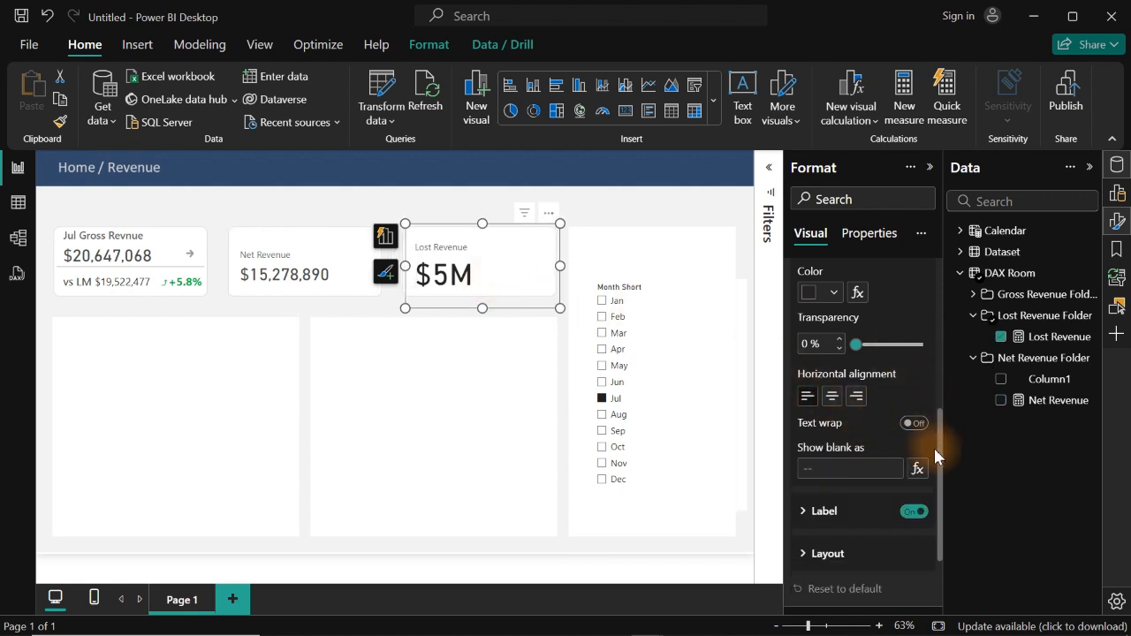
pyautogui.moveTo(935, 451); pyautogui.dragTo(936, 349)
pyautogui.click(884, 361)
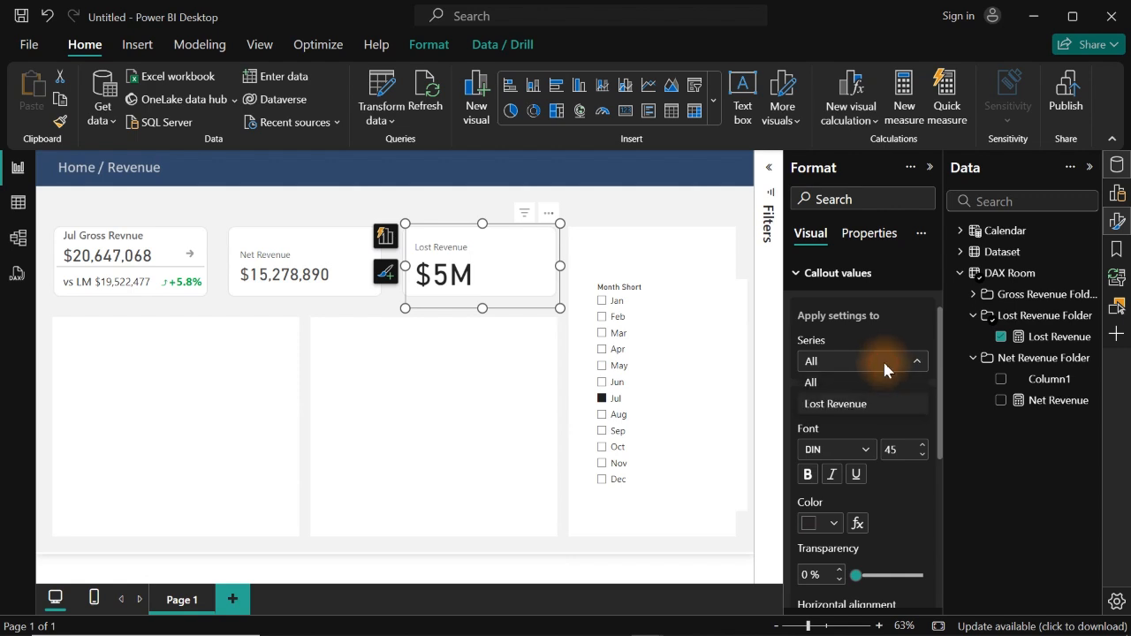
pyautogui.click(839, 410)
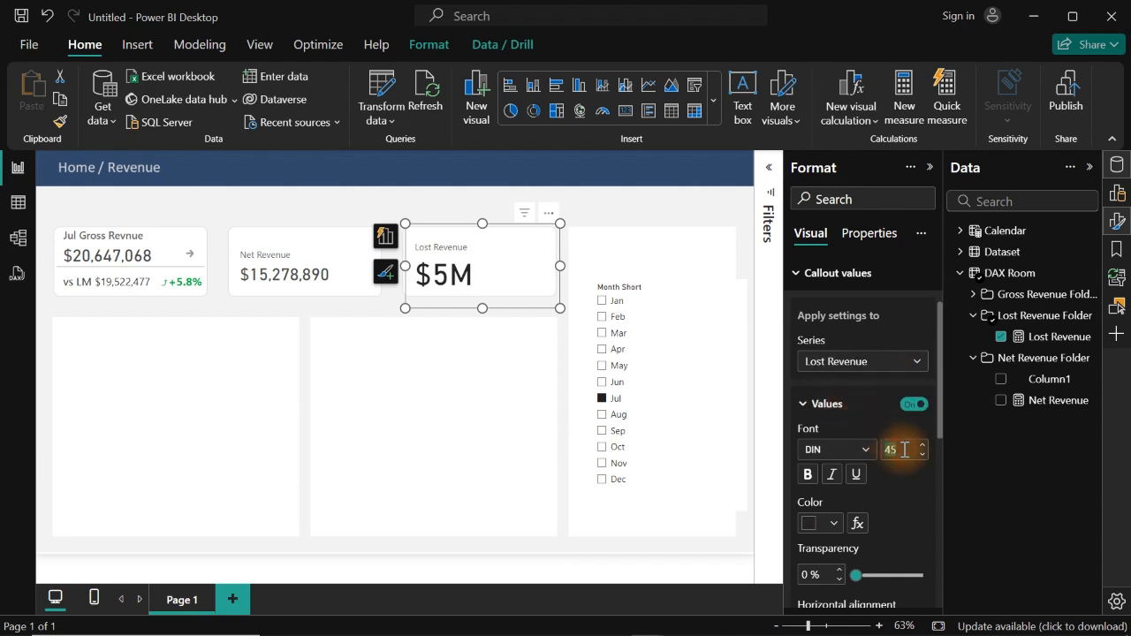
pyautogui.write('25')
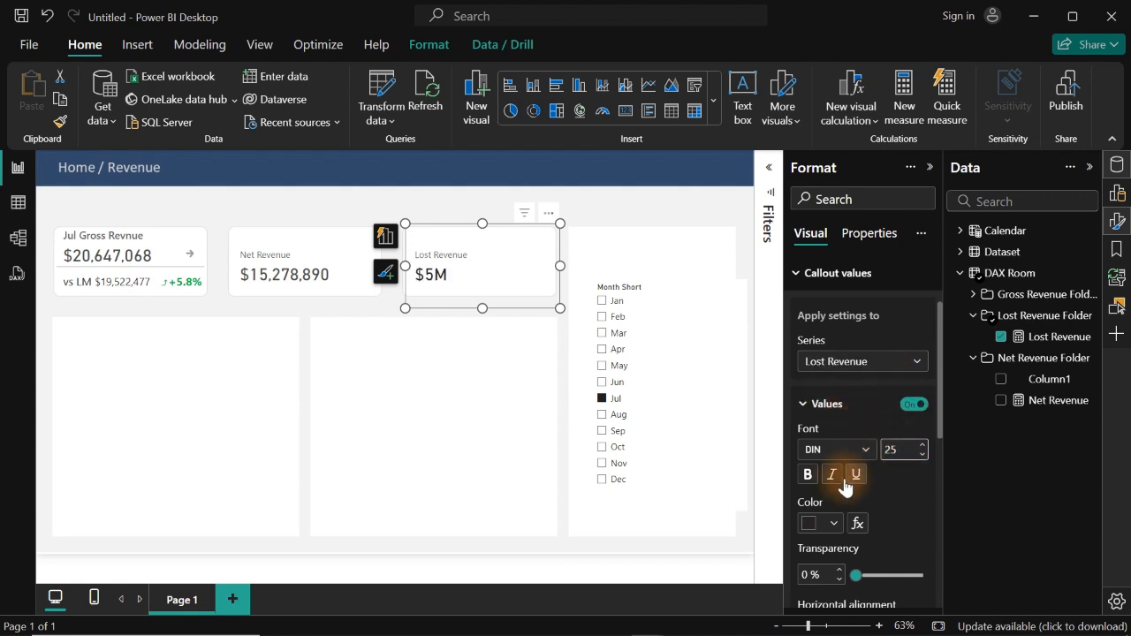
pyautogui.click(820, 525)
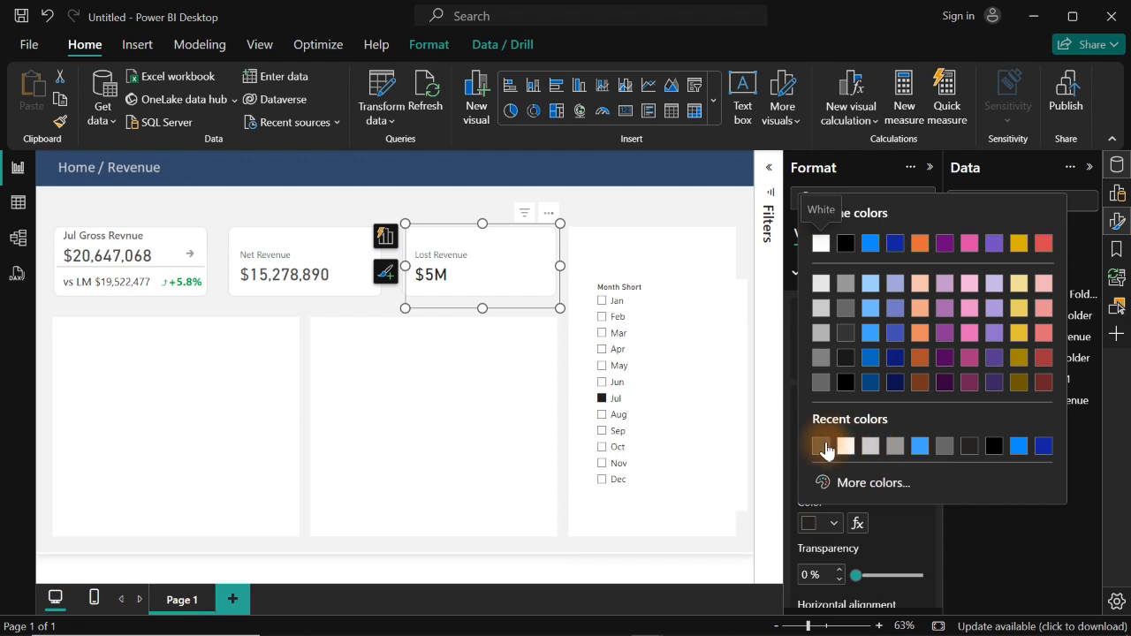
pyautogui.click(827, 448)
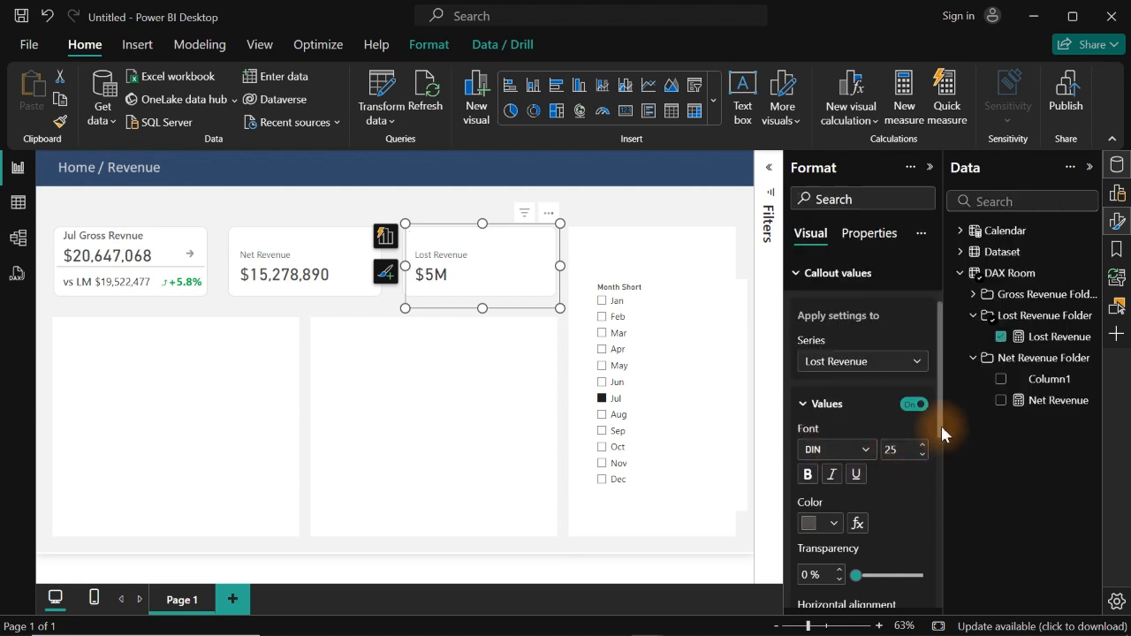
# Set the display units of the Lost Revenue callout value to None and deselect the card.
pyautogui.moveTo(941, 425); pyautogui.dragTo(929, 489)
pyautogui.click(862, 533)
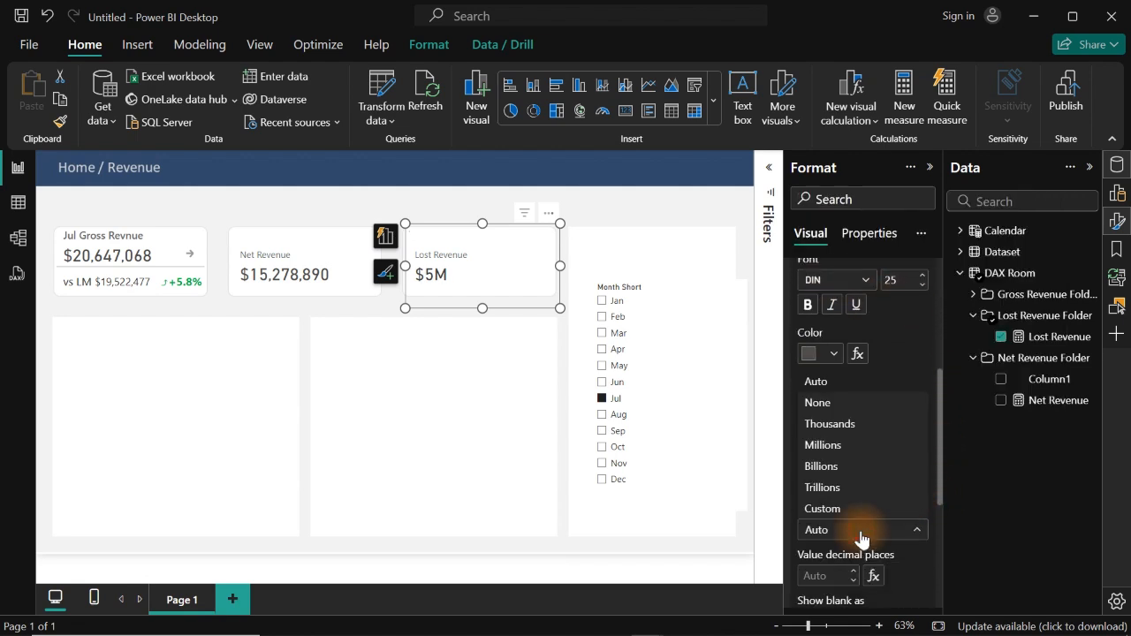
pyautogui.click(809, 402)
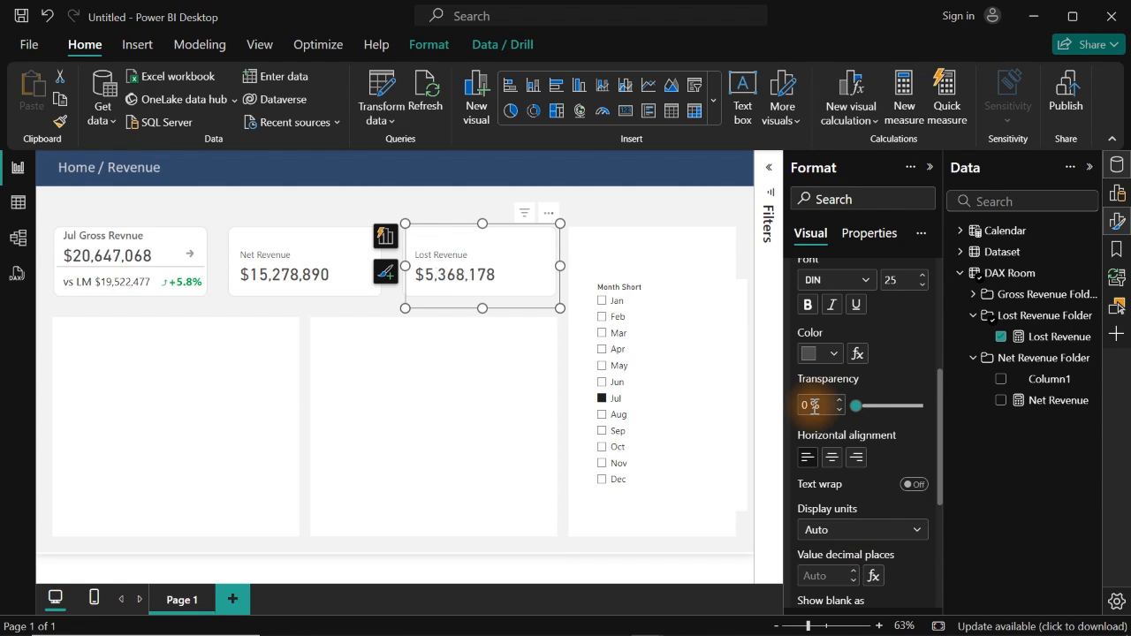
pyautogui.click(567, 204)
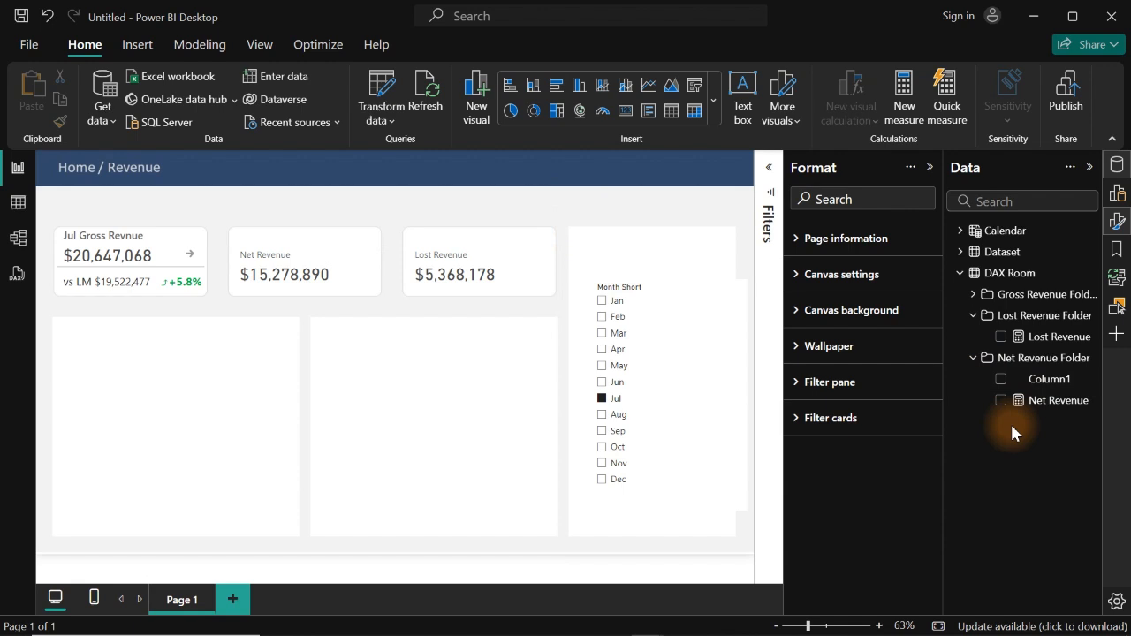
# Open the LM Gross Revenue measure from the Gross Revenue Folder and copy its entire DAX formula.
pyautogui.click(314, 280)
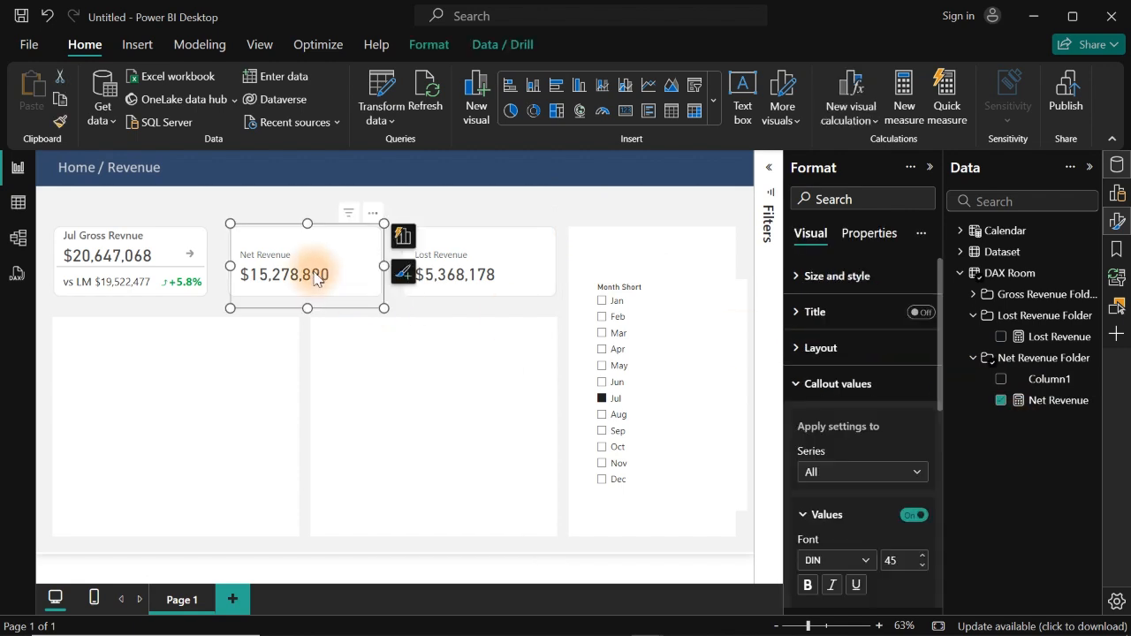
pyautogui.click(973, 317)
pyautogui.click(971, 297)
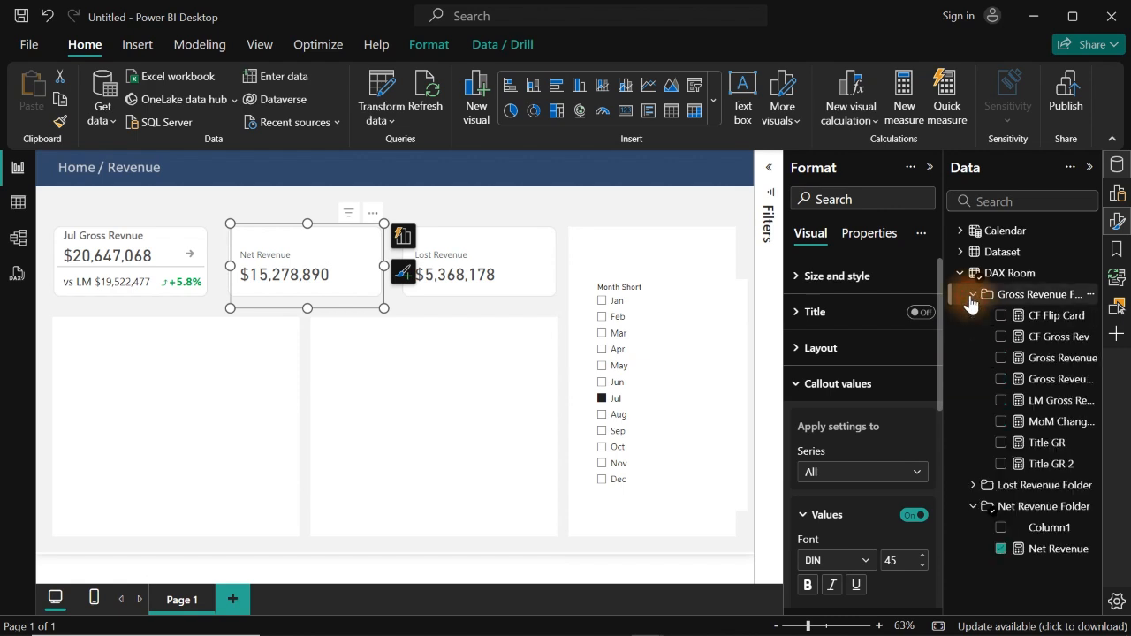
pyautogui.click(1047, 403)
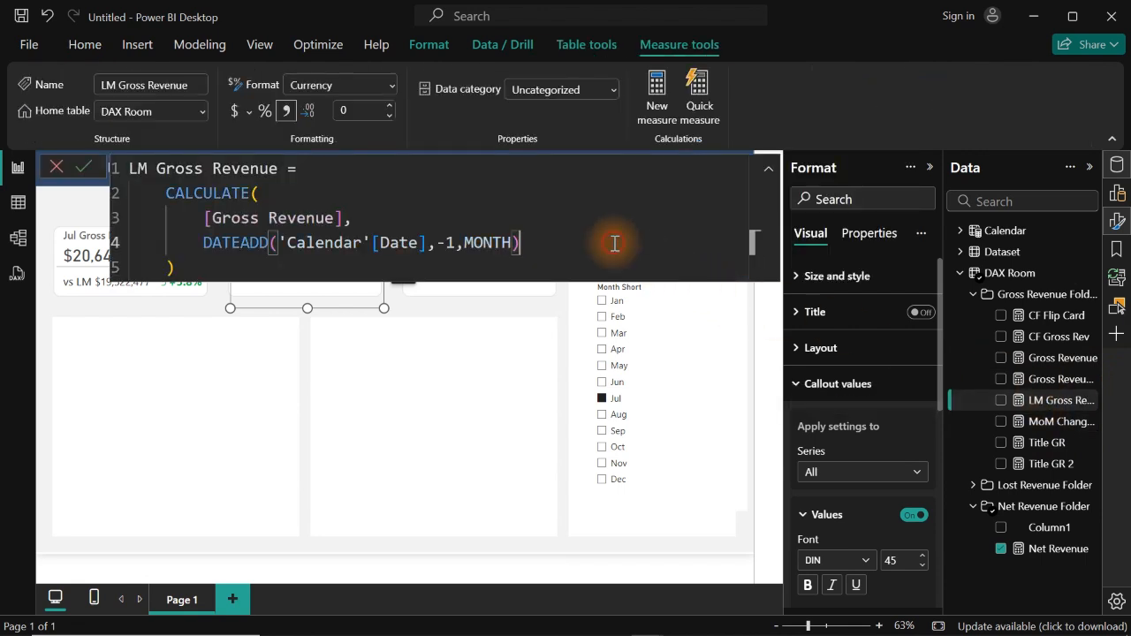
pyautogui.hotkey('ctrl', 'a')
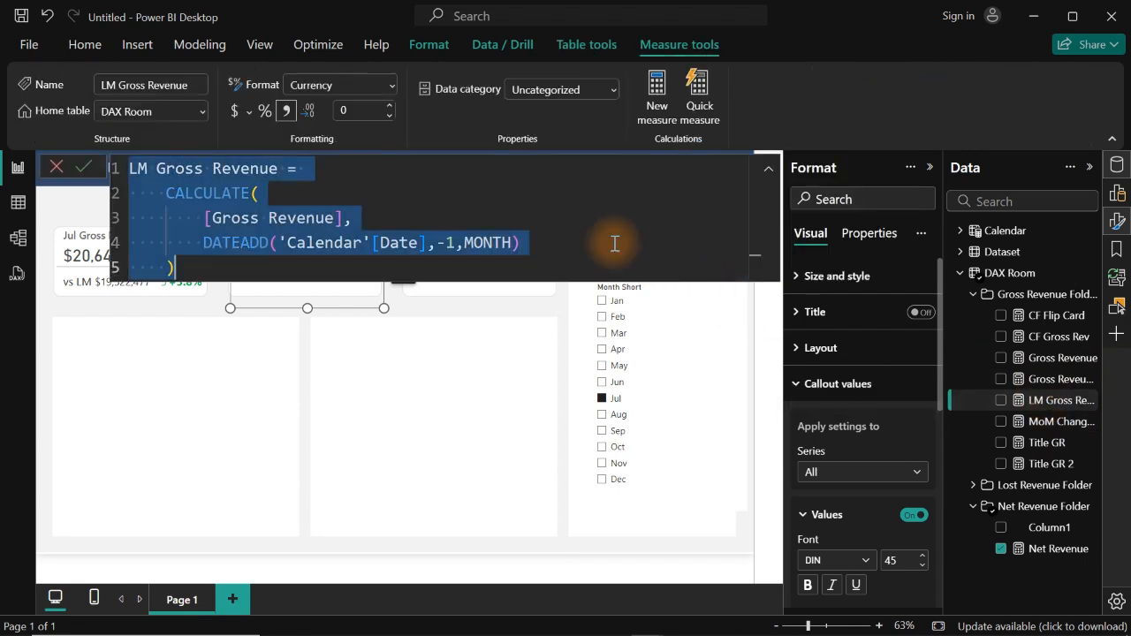
# Create the measure LM Net Revenue in the Net Revenue Folder from the copied formula, replacing Gross with Net in its name and CALCULATE expression.
pyautogui.rightClick(1044, 548)
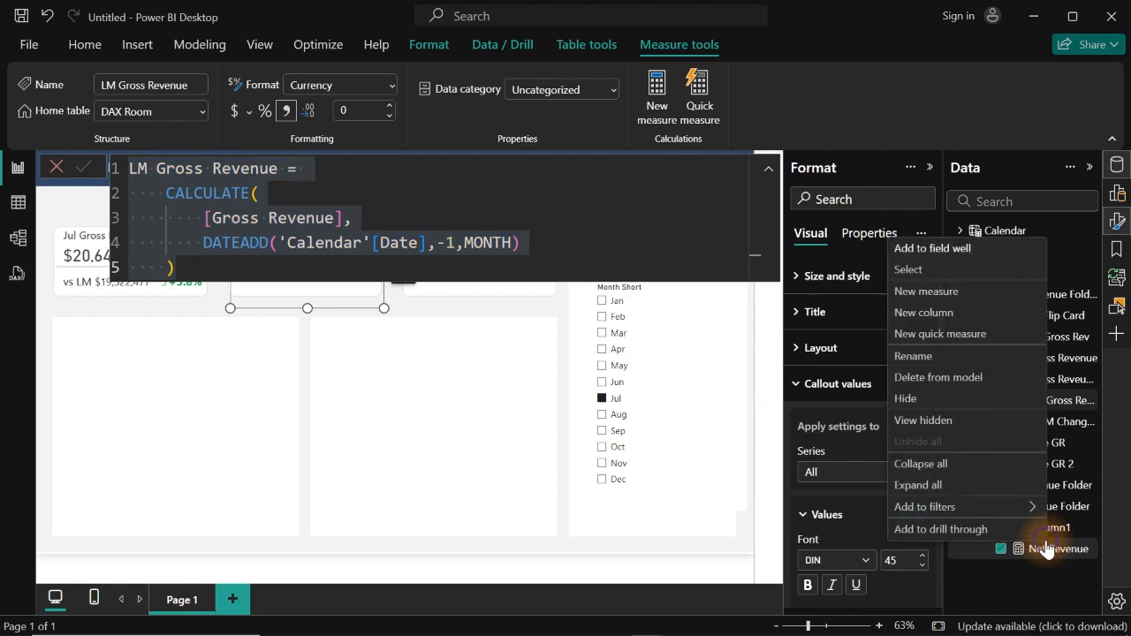
pyautogui.click(935, 293)
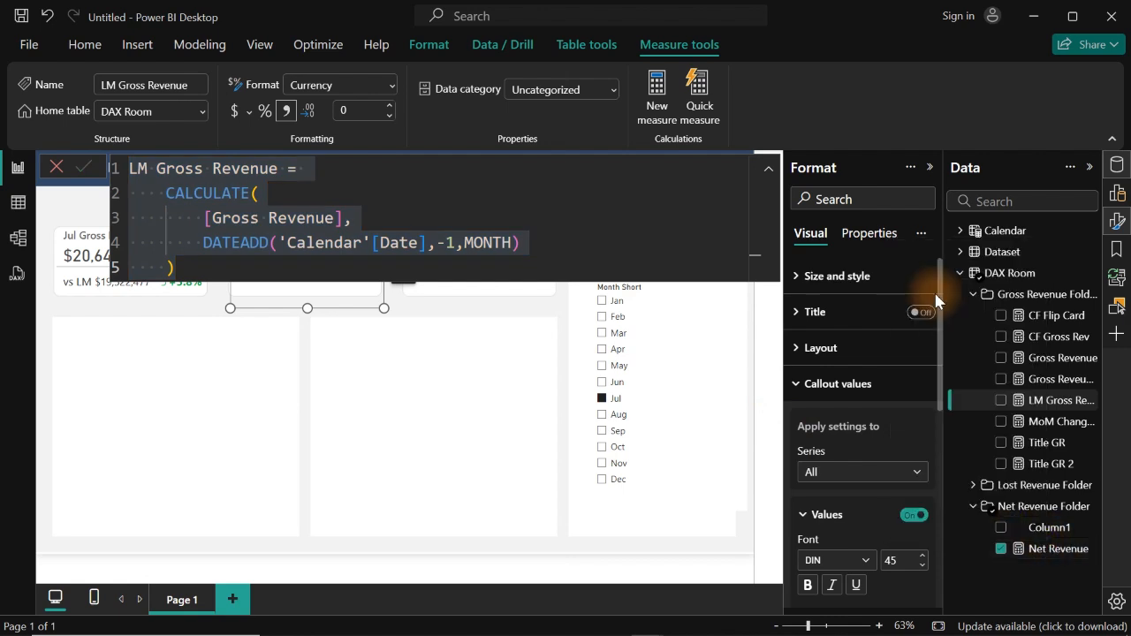
pyautogui.doubleClick(183, 167)
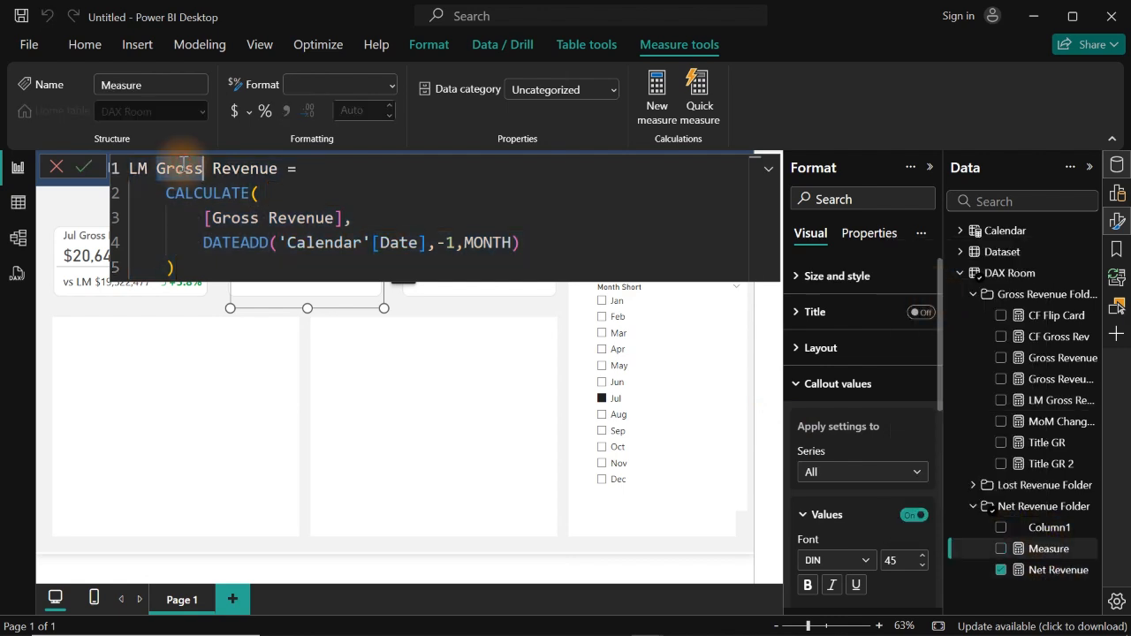
pyautogui.write('Net')
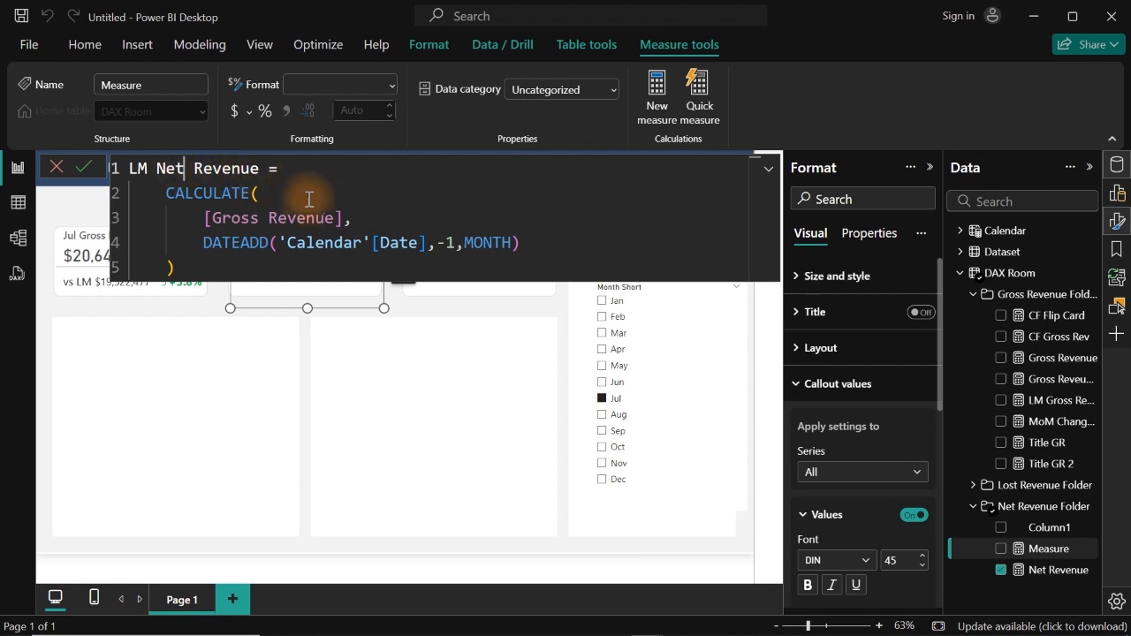
pyautogui.doubleClick(234, 217)
pyautogui.write('net')
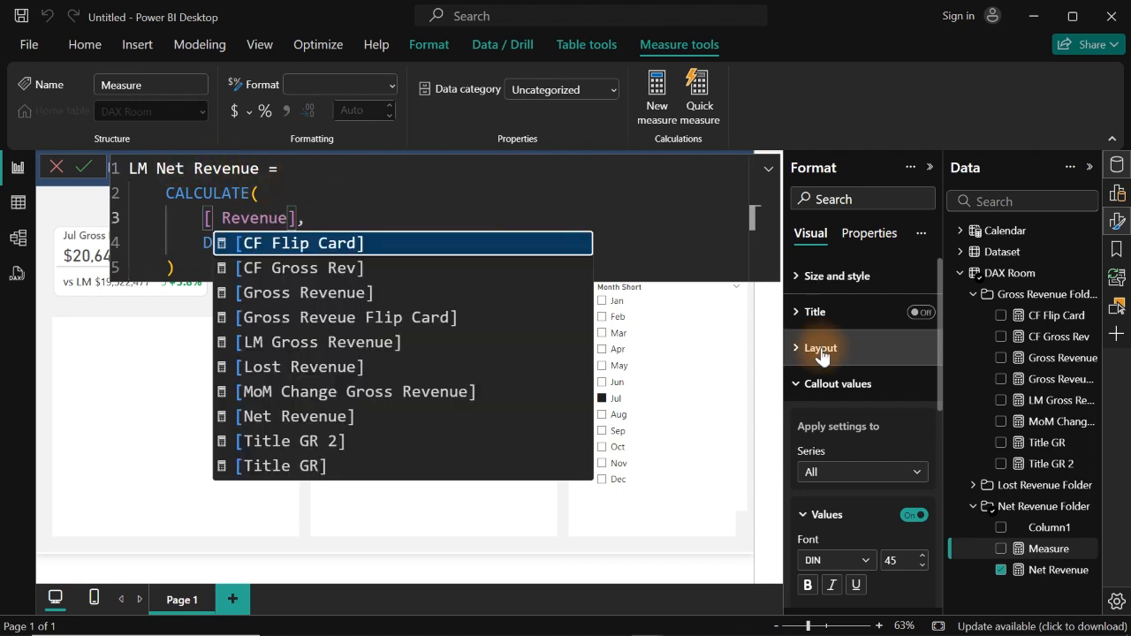
pyautogui.press('Tab')
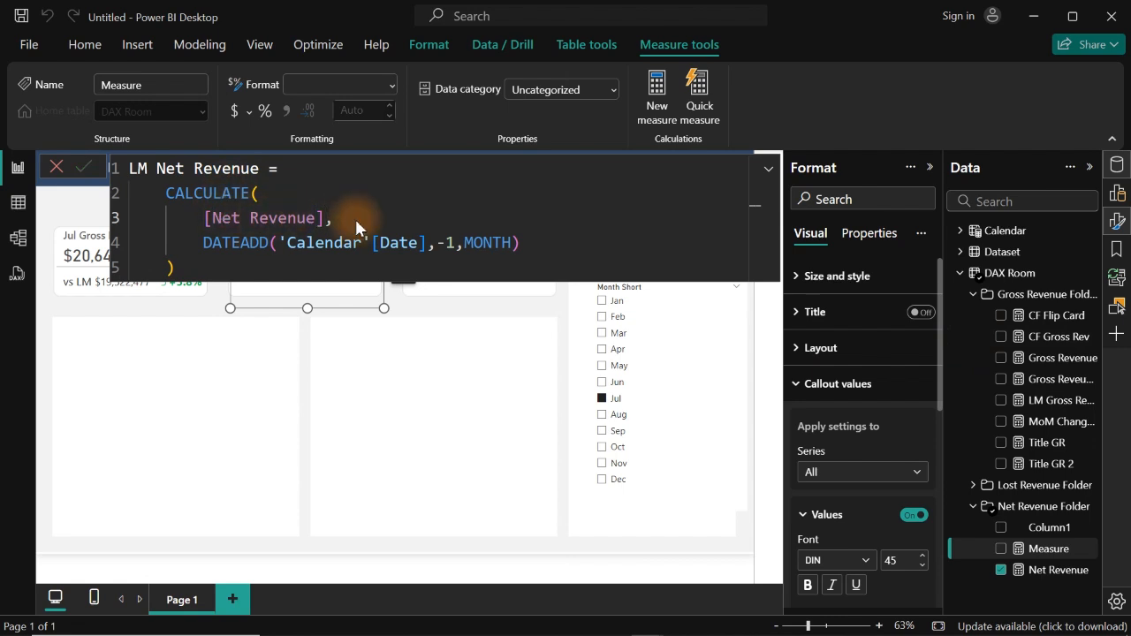
pyautogui.press('Return')
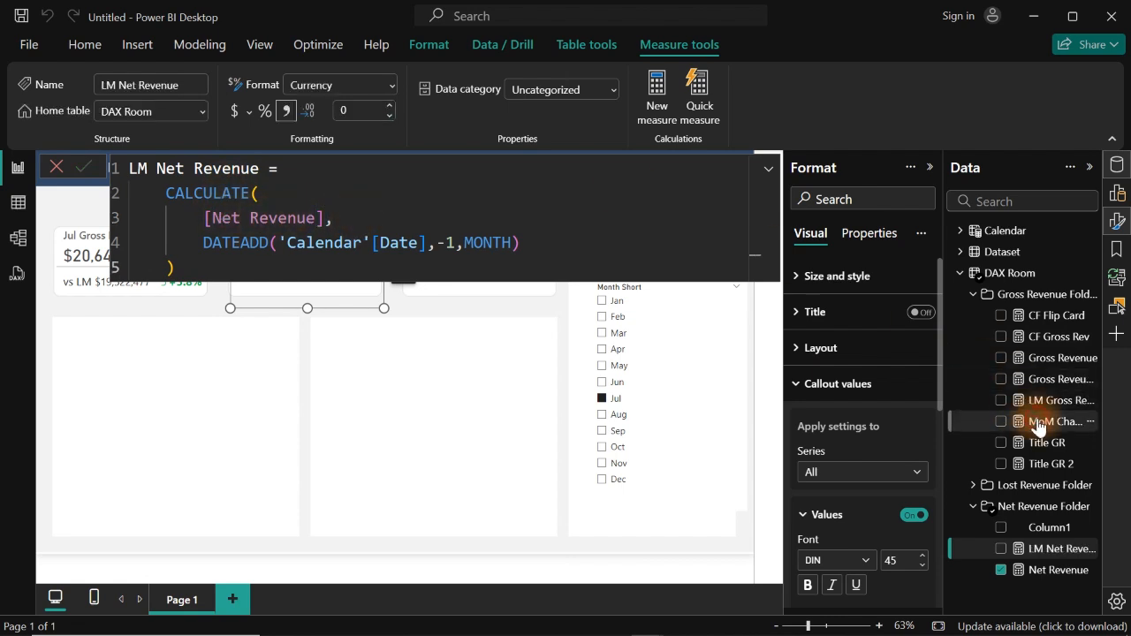
# Open the MoM Change Gross Revenue measure and copy its entire DAX formula.
pyautogui.click(1037, 427)
pyautogui.click(461, 233)
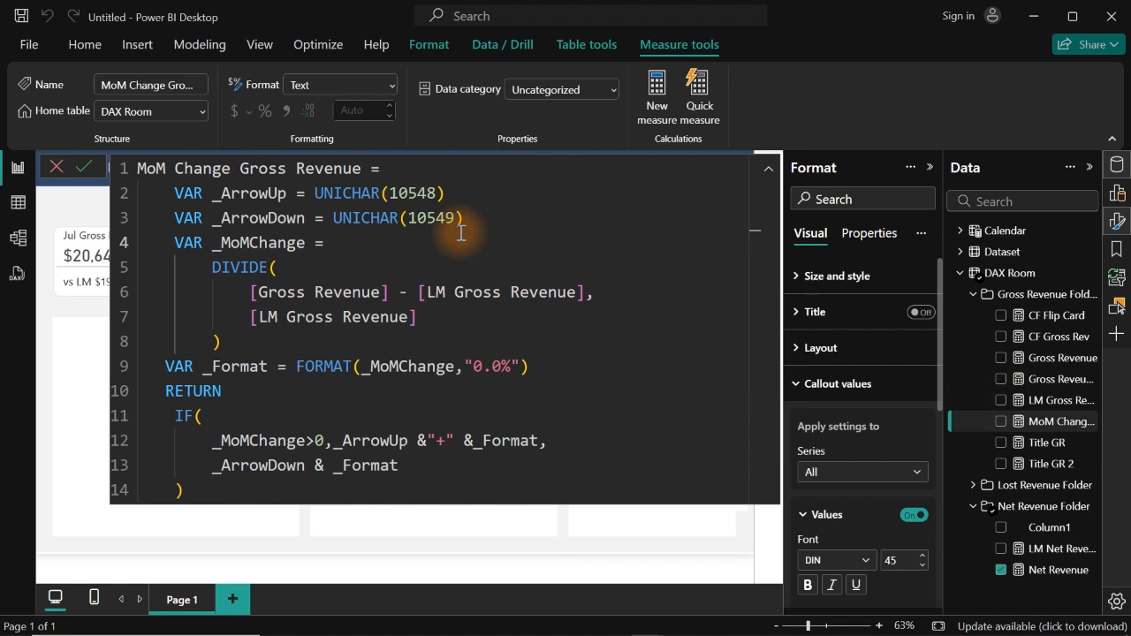
pyautogui.hotkey('ctrl', 'a')
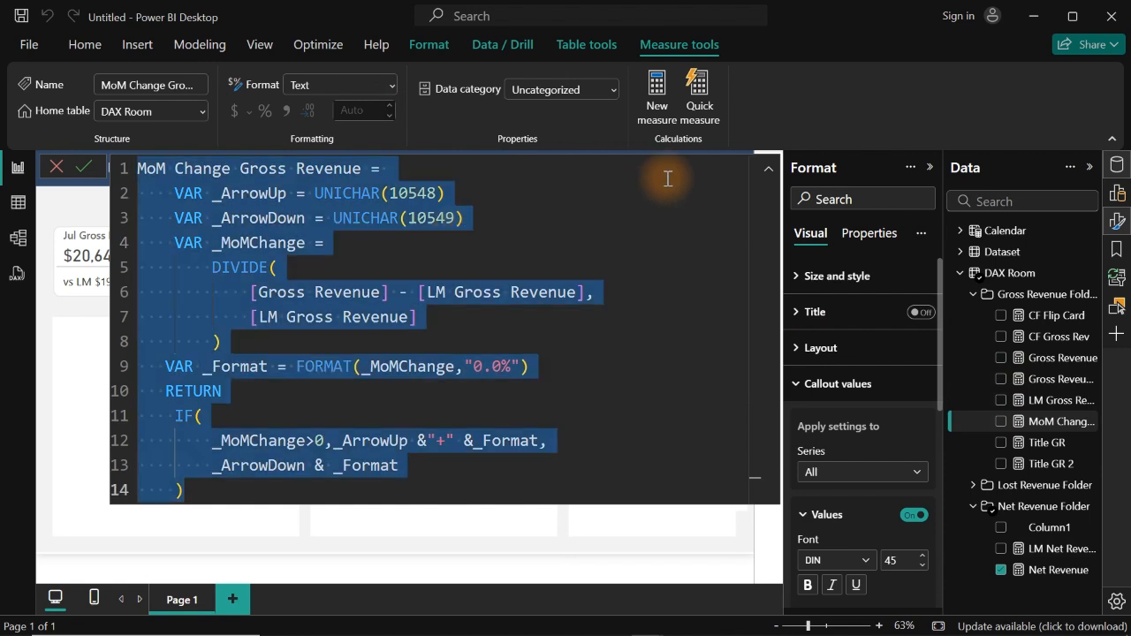
# Create the measure MoM Change net Revenue in the Net Revenue Folder from the copied formula, replacing every Gross with net.
pyautogui.rightClick(1056, 556)
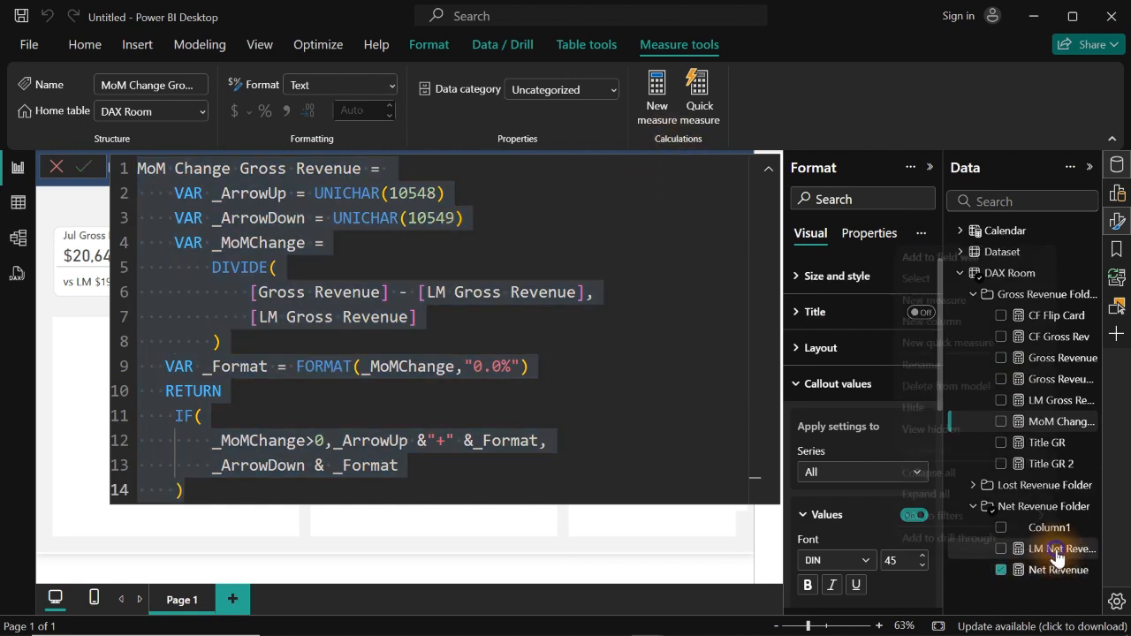
pyautogui.click(926, 304)
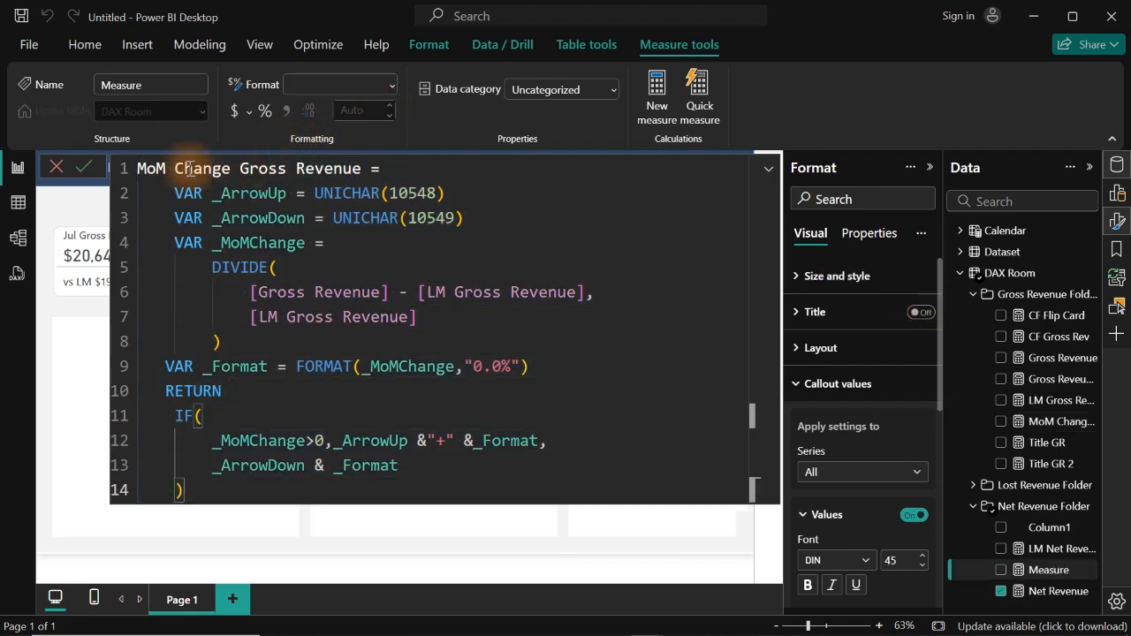
pyautogui.doubleClick(255, 170)
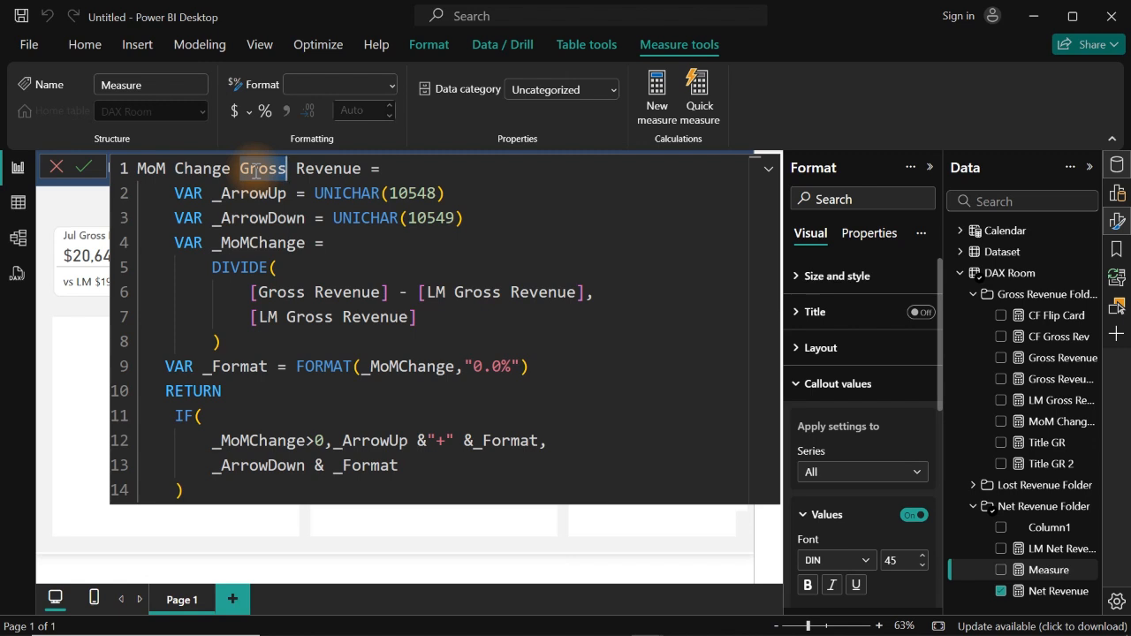
pyautogui.hotkey('ctrl', 'shift', 'l')
pyautogui.write('net')
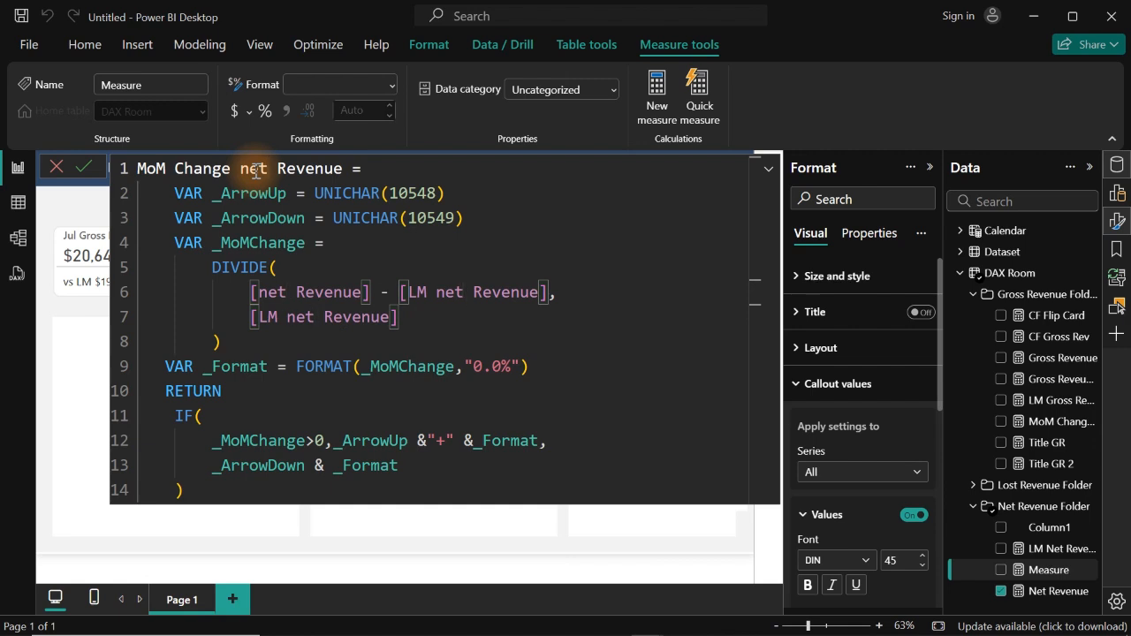
pyautogui.click(392, 271)
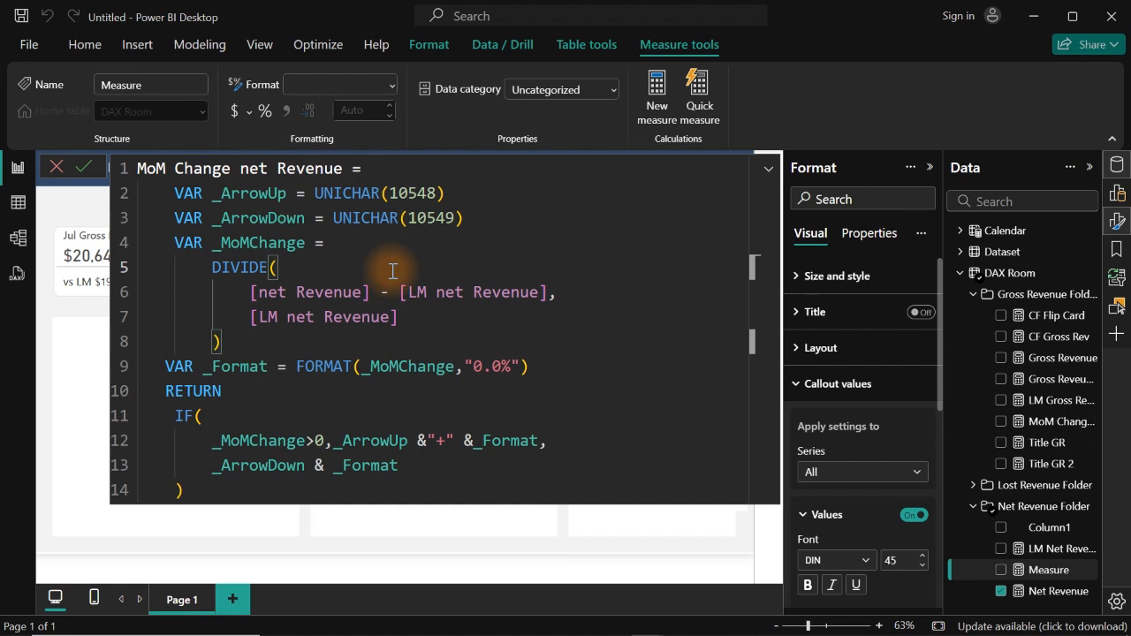
pyautogui.press('Return')
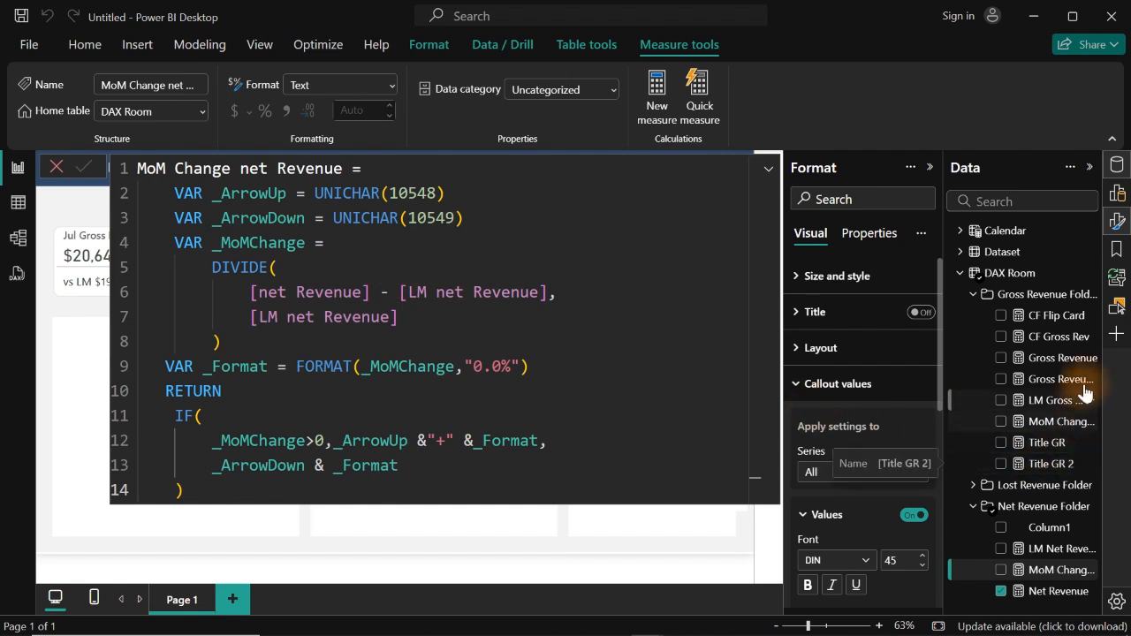
# Open the CF Gross Rev measure and copy its entire DAX formula.
pyautogui.click(1074, 345)
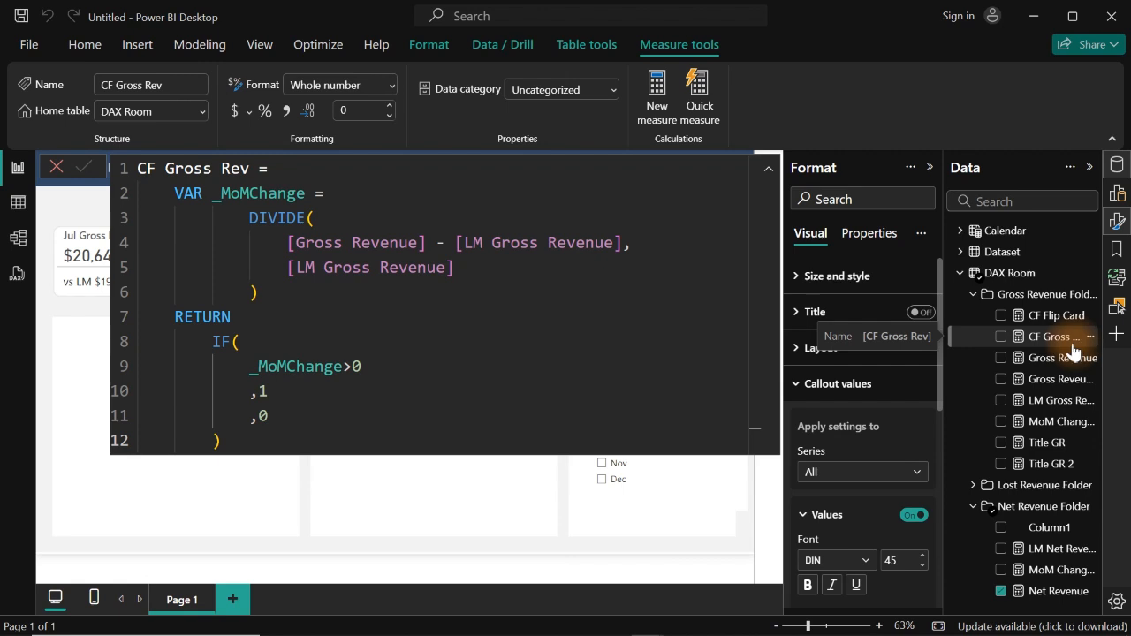
pyautogui.click(421, 233)
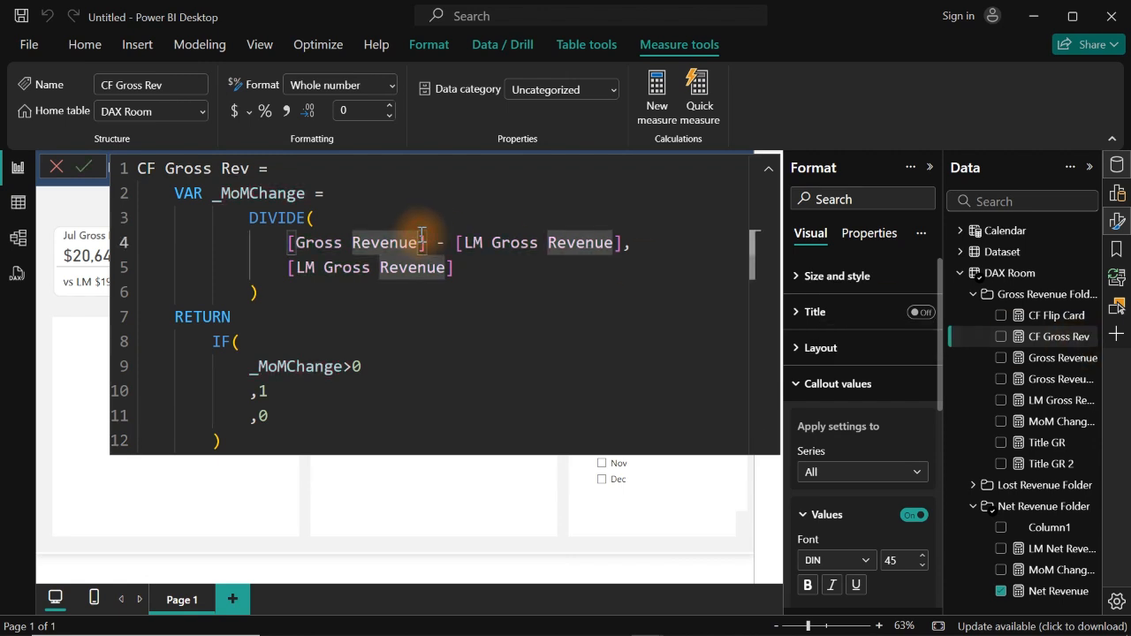
pyautogui.hotkey('ctrl', 'a')
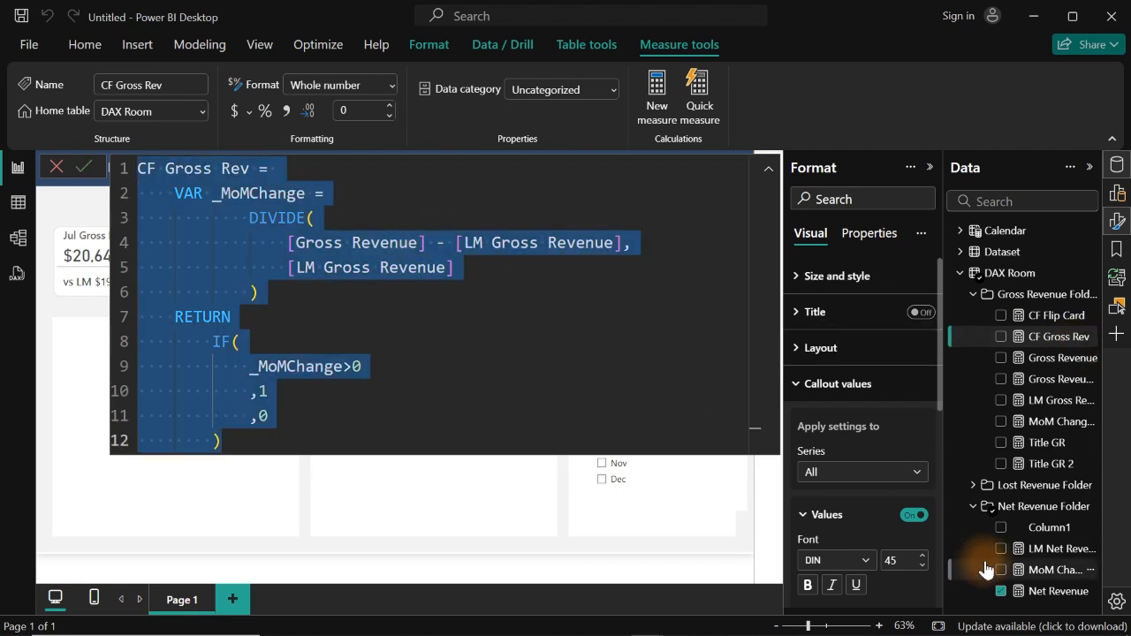
# Create the measure CF Net Rev in the Net Revenue Folder from the copied formula, replacing every Gross with Net.
pyautogui.rightClick(1063, 551)
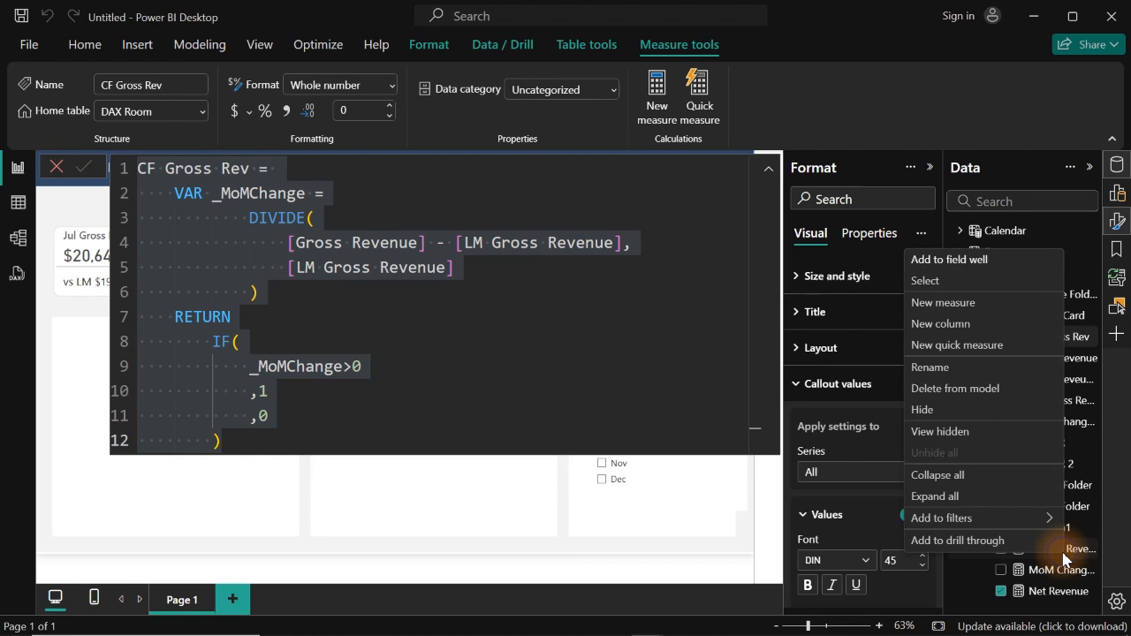
pyautogui.click(954, 304)
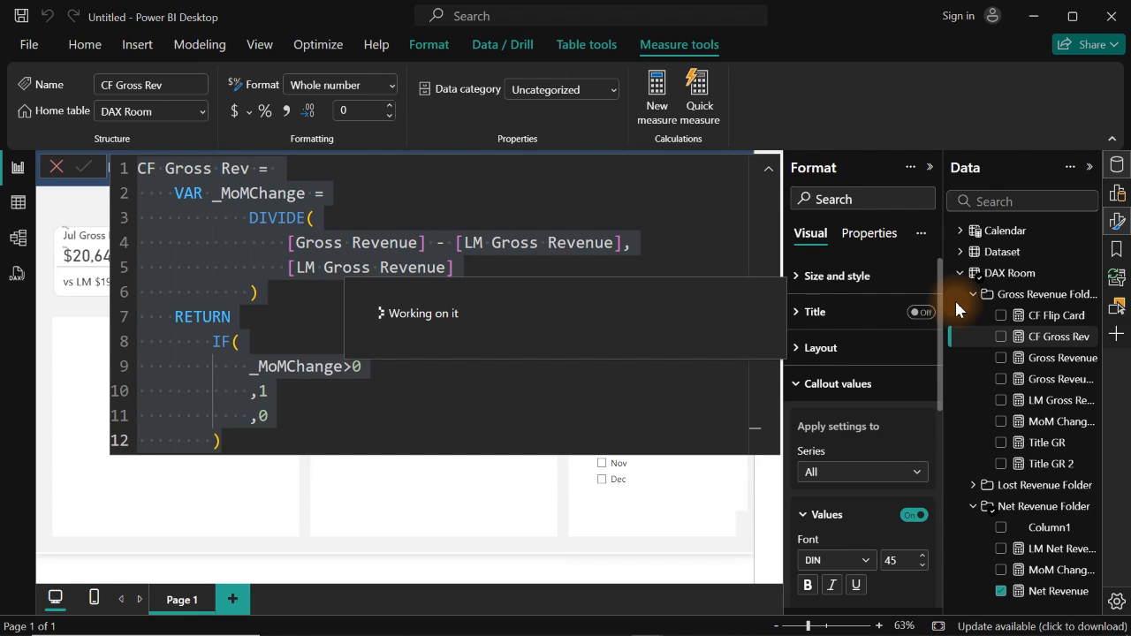
pyautogui.doubleClick(190, 168)
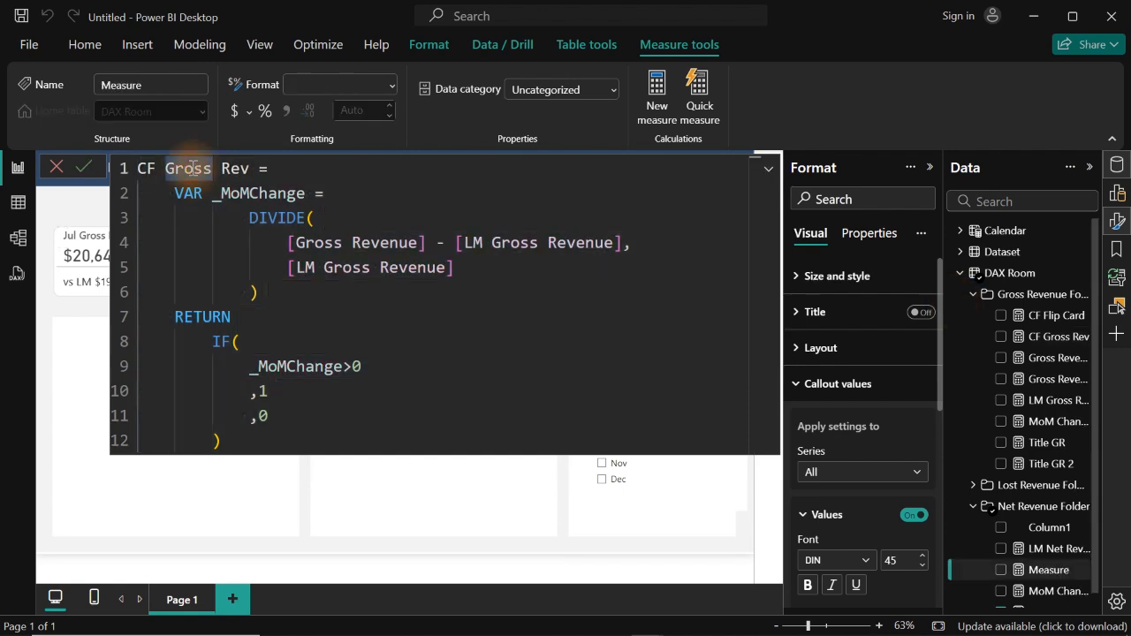
pyautogui.hotkey('ctrl', 'shift', 'l')
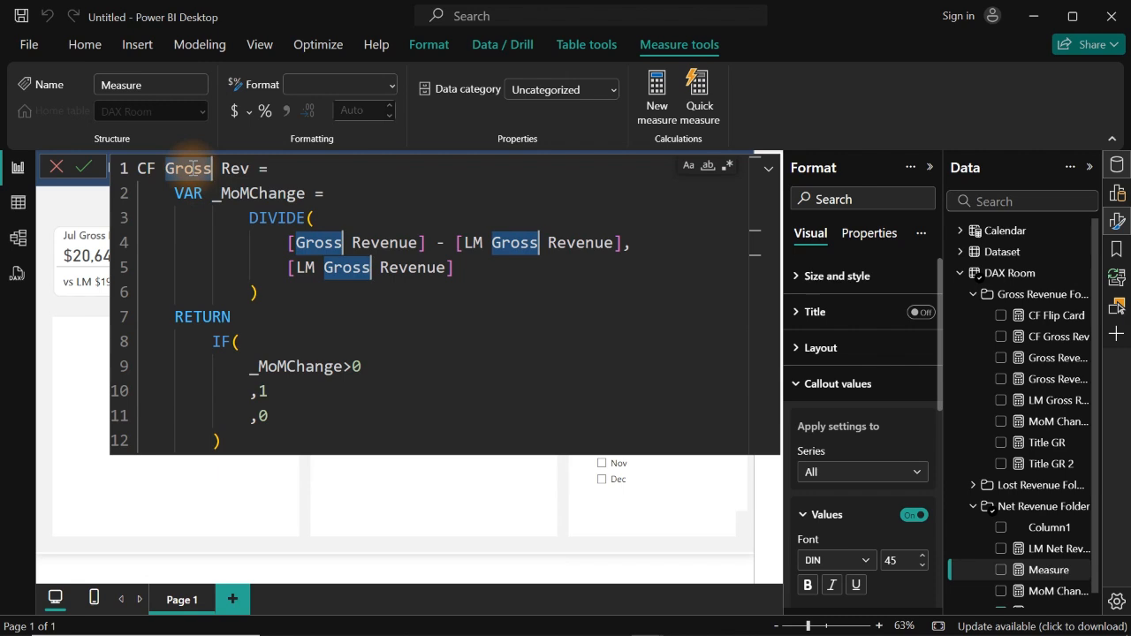
pyautogui.write('Net')
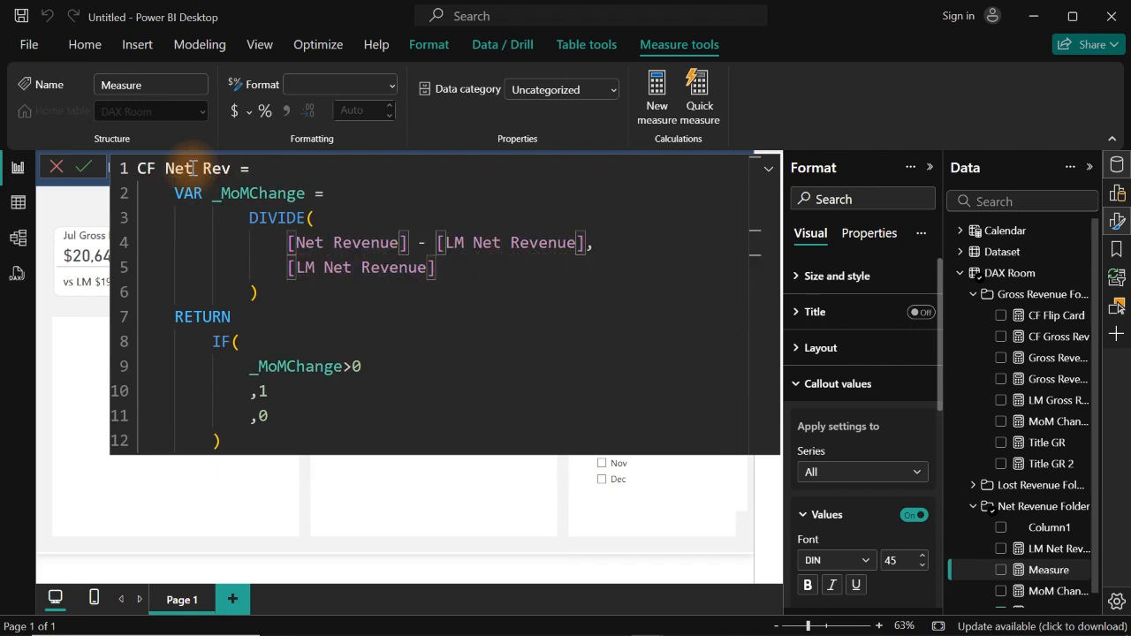
pyautogui.click(307, 244)
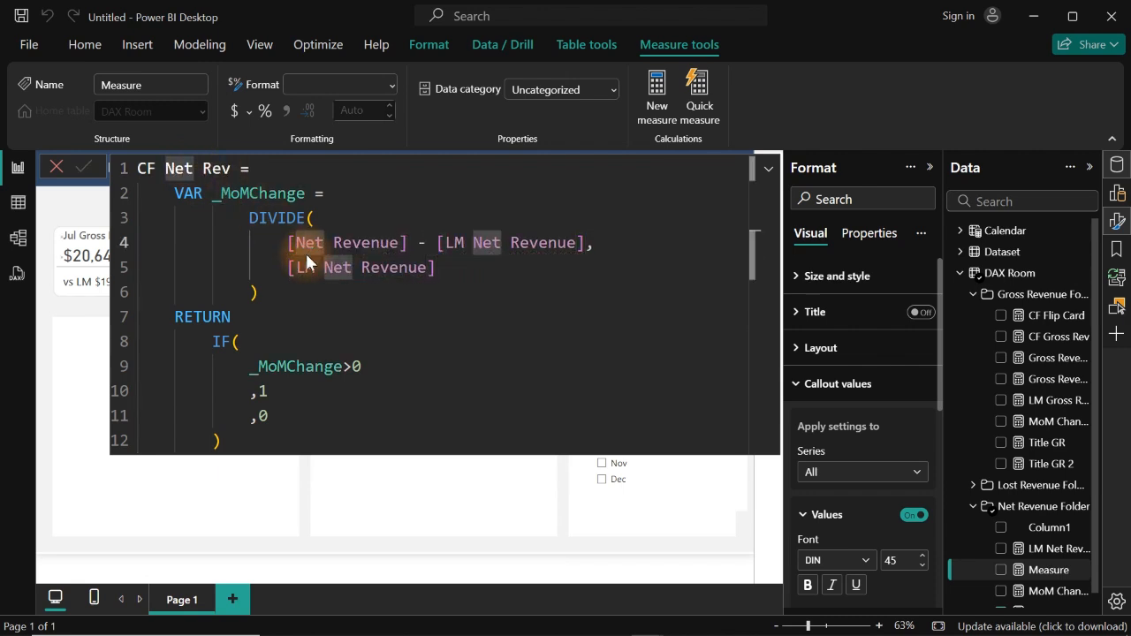
pyautogui.press('Return')
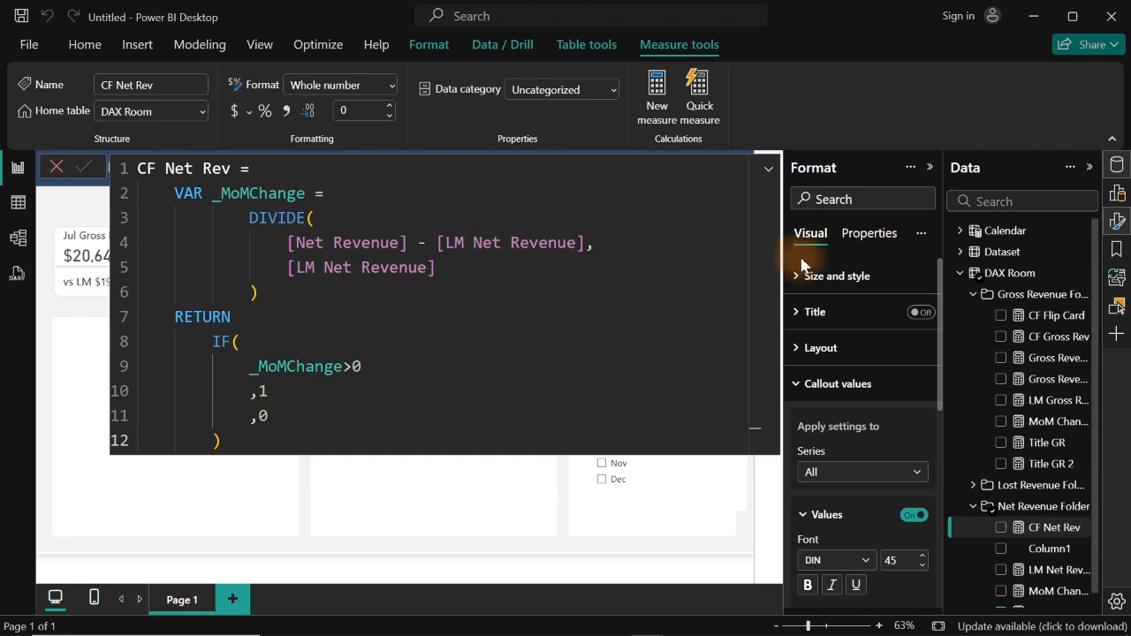
# Open the Gross Reveue Flip Card measure in the Gross Revenue Folder and copy its entire DAX formula.
pyautogui.click(1036, 321)
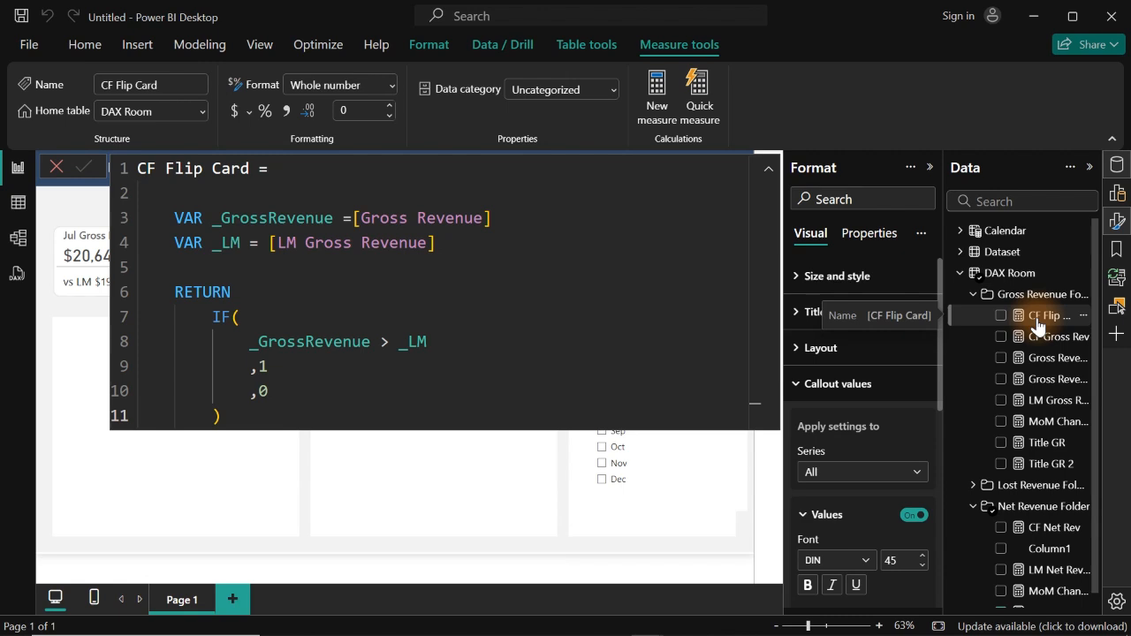
pyautogui.click(1048, 378)
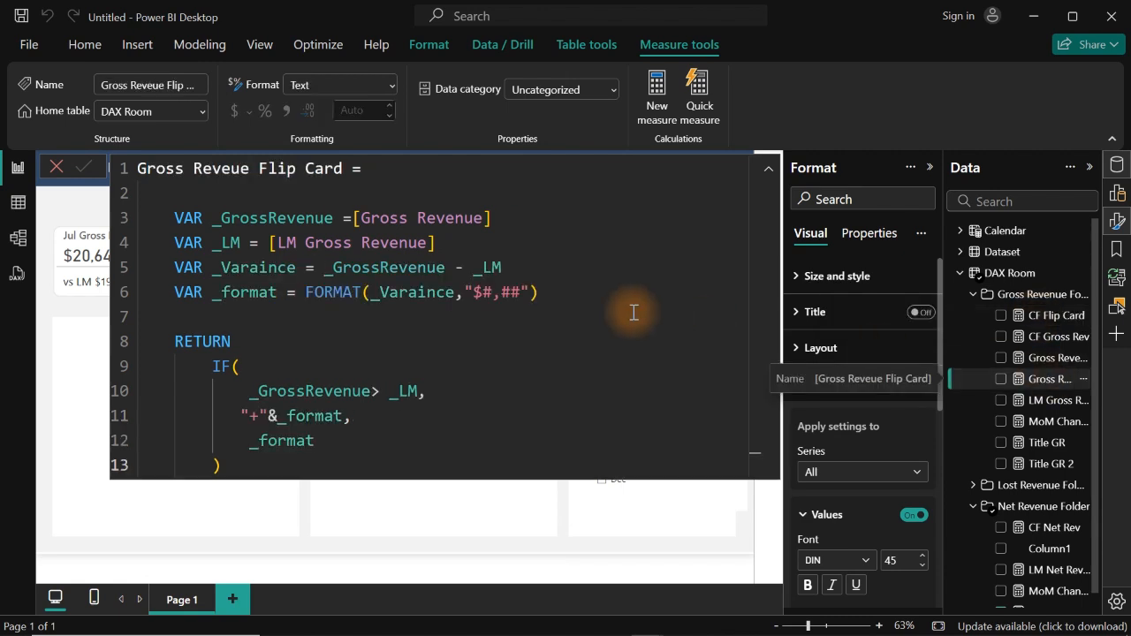
pyautogui.click(603, 306)
pyautogui.hotkey('ctrl', 'a')
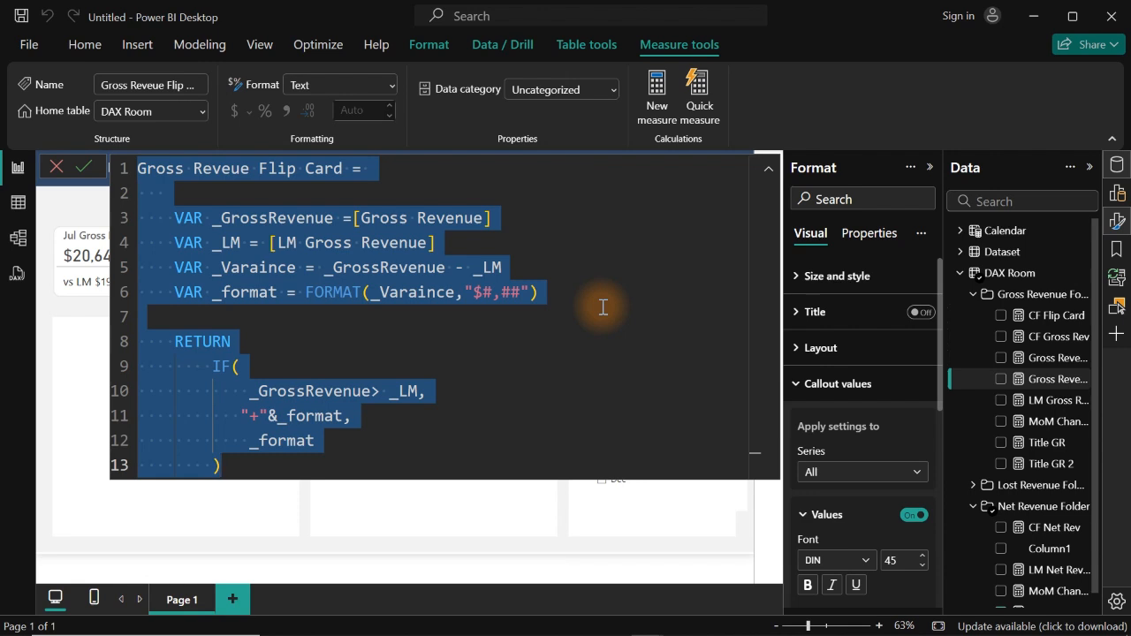
# Create the measure Net Reveue Flip Card in the Net Revenue Folder from the copied formula, replacing every Gross with Net.
pyautogui.rightClick(1056, 552)
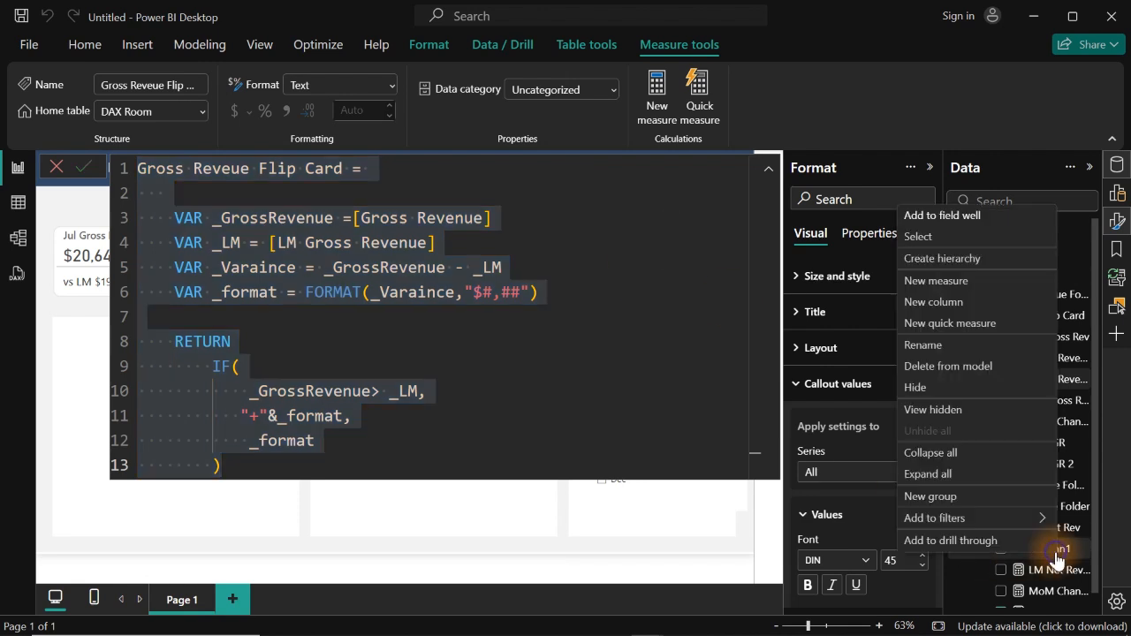
pyautogui.click(926, 283)
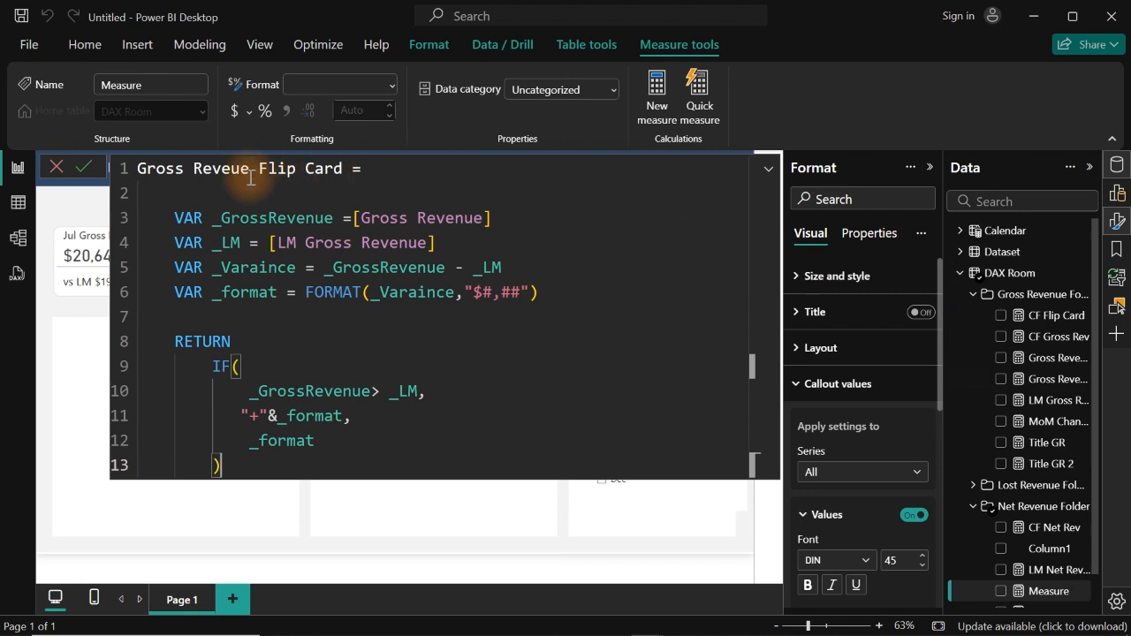
pyautogui.doubleClick(177, 166)
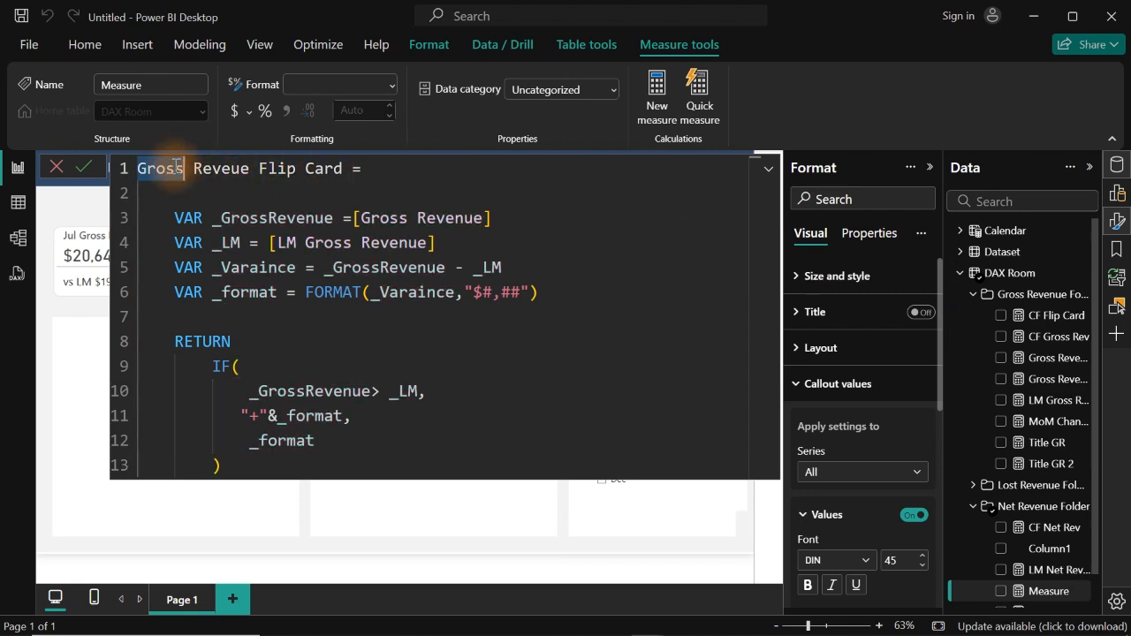
pyautogui.hotkey('ctrl', 'shift', 'l')
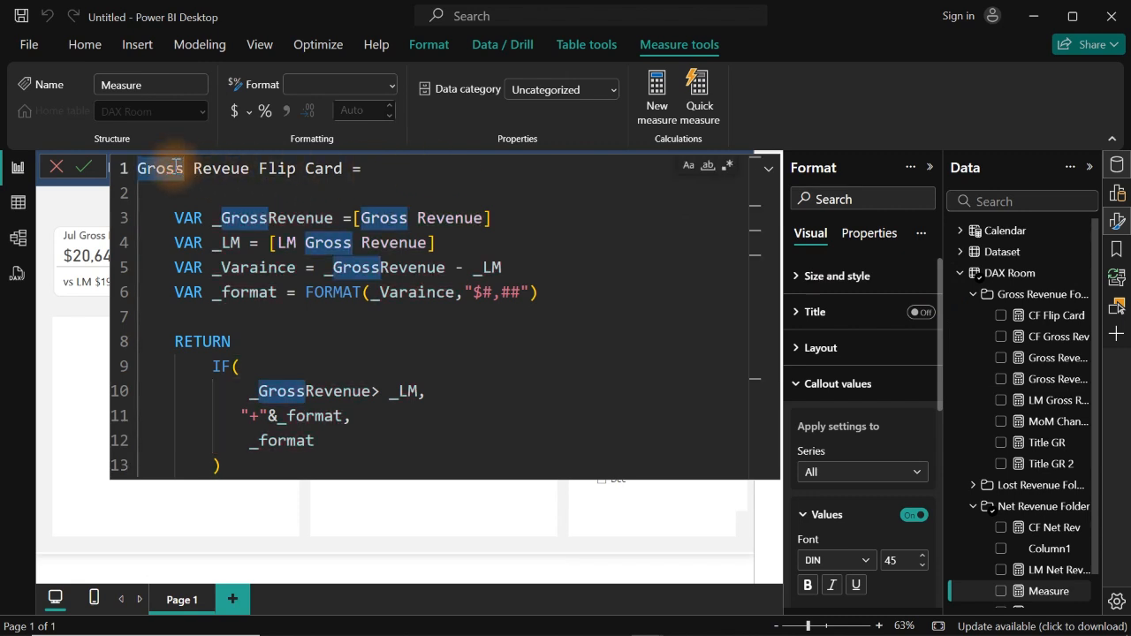
pyautogui.write('Net')
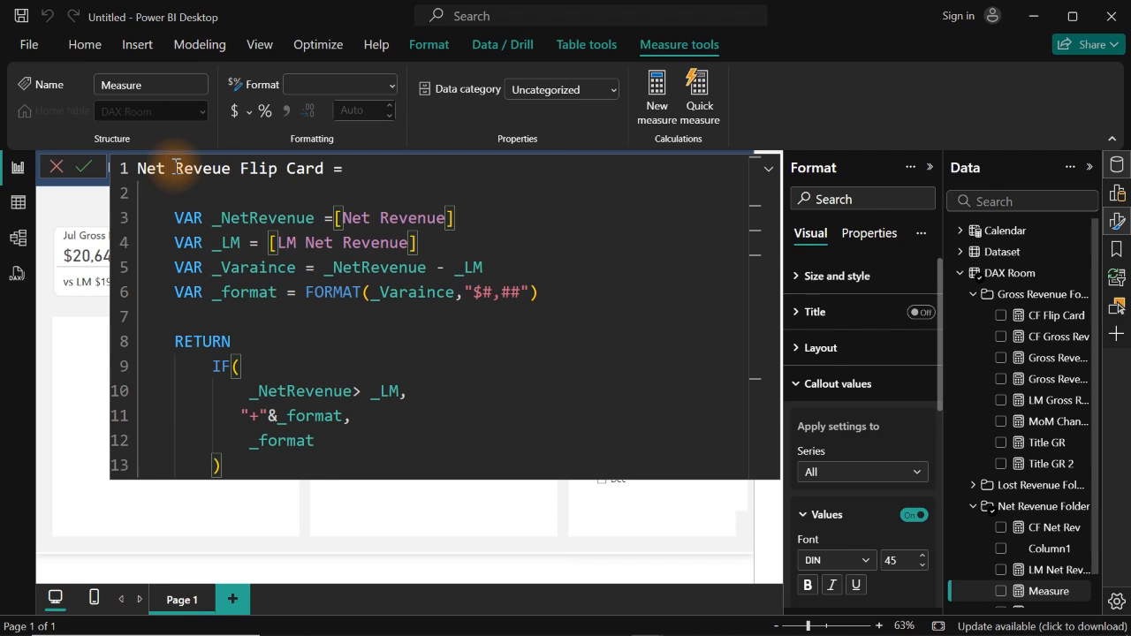
pyautogui.click(259, 196)
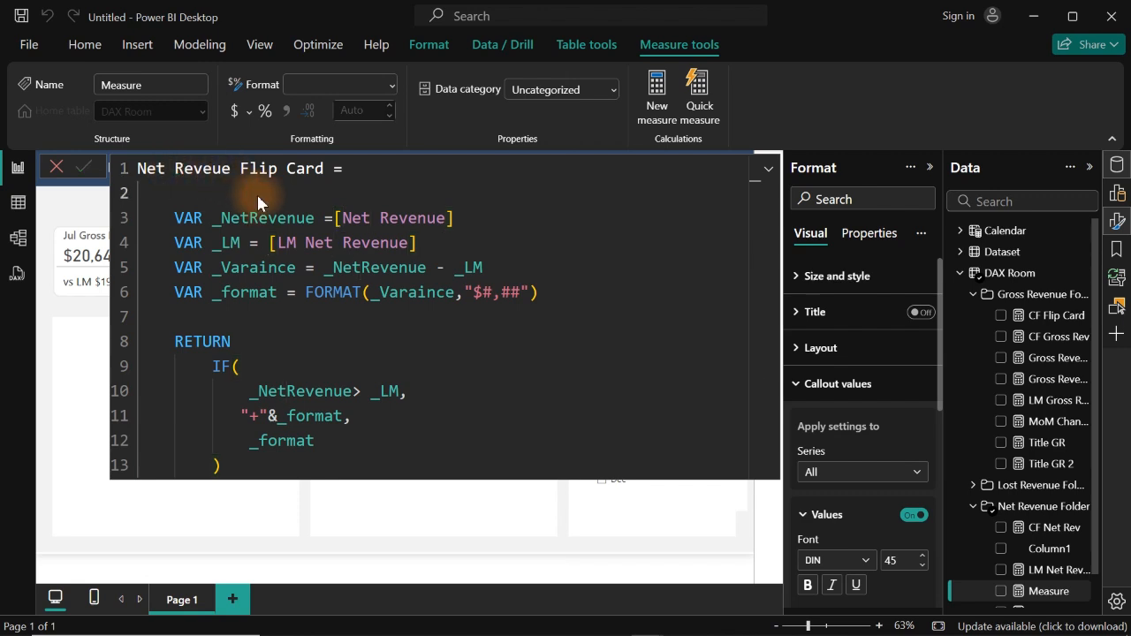
pyautogui.press('Return')
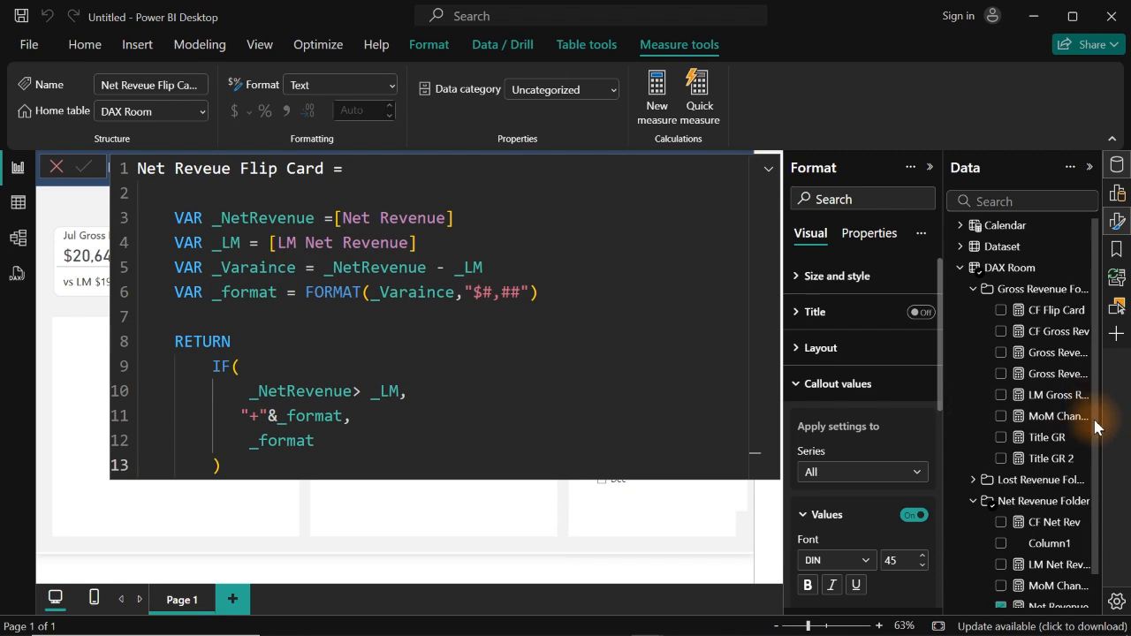
# Copy the entire DAX formula of the CF Flip Card measure into a new measure in the Net Revenue Folder.
pyautogui.scroll(-1, 1099, 442)
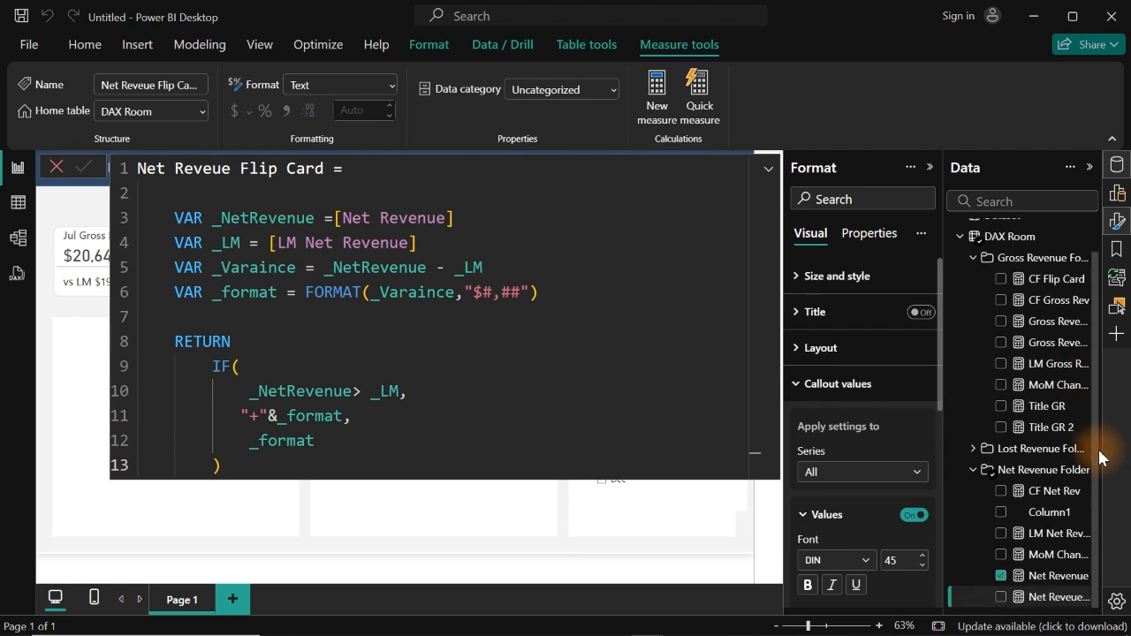
pyautogui.click(1038, 281)
pyautogui.click(601, 263)
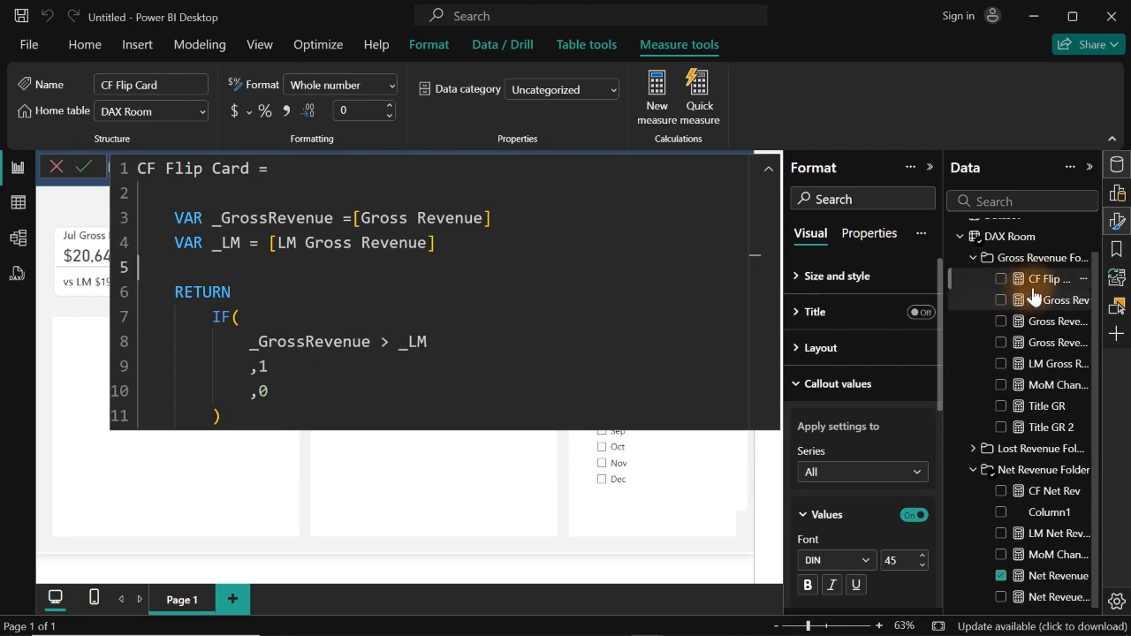
pyautogui.click(385, 293)
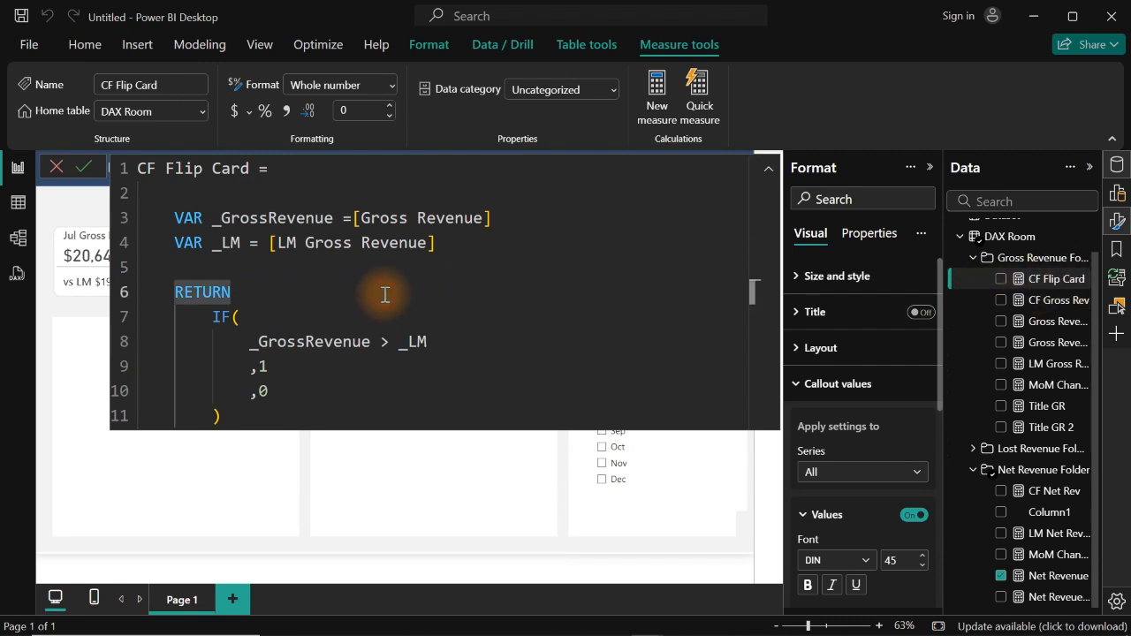
pyautogui.hotkey('ctrl', 'a')
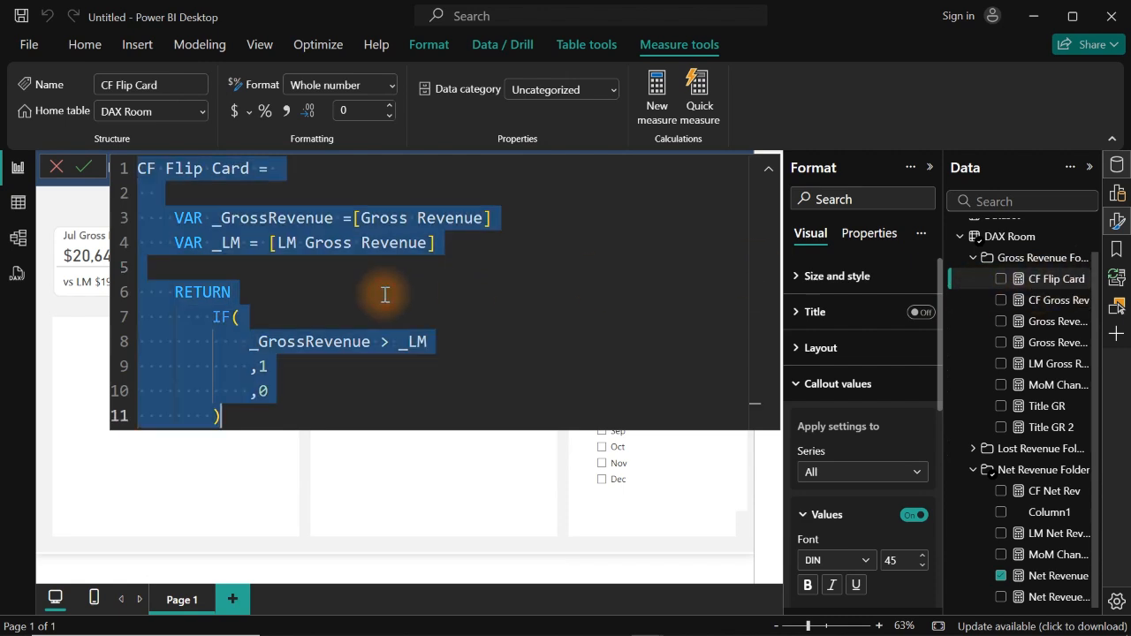
pyautogui.rightClick(1029, 576)
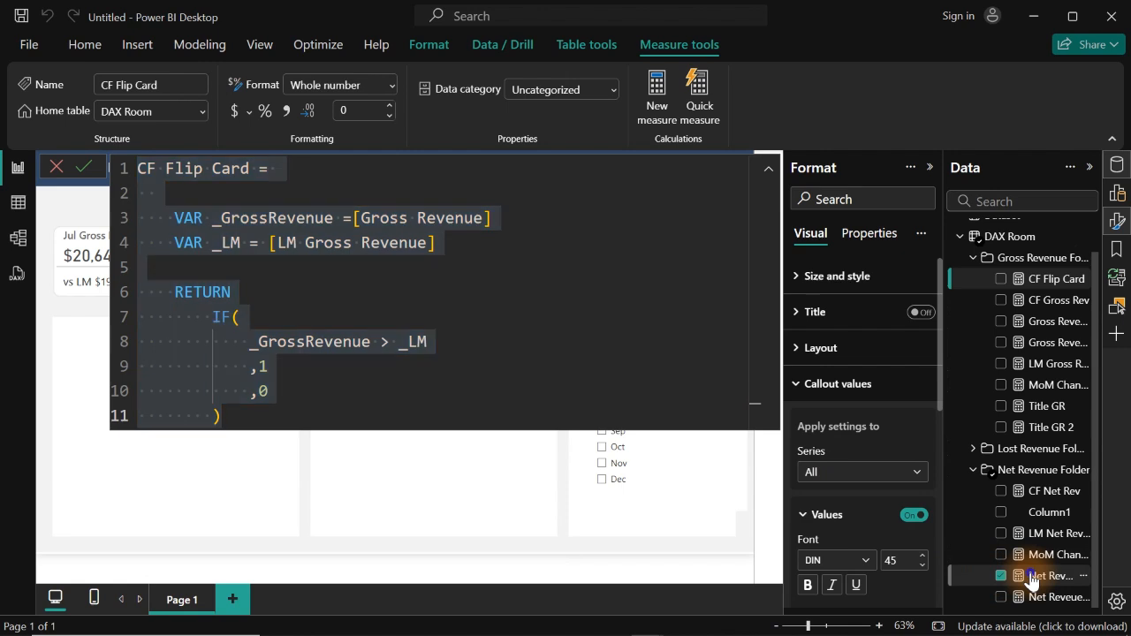
pyautogui.click(924, 324)
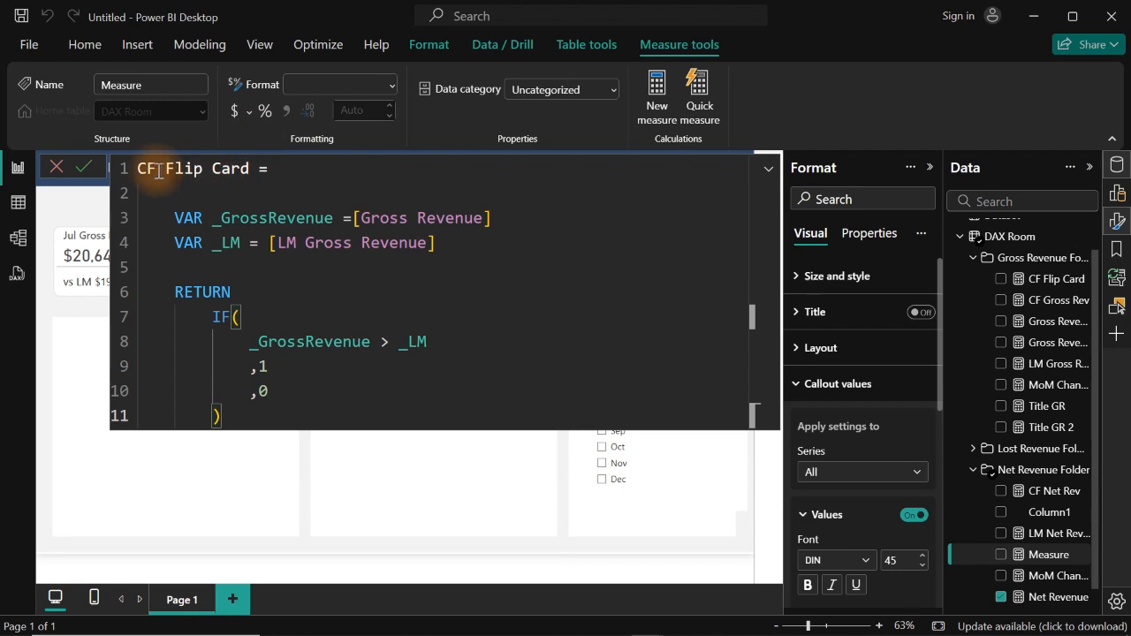
pyautogui.click(206, 169)
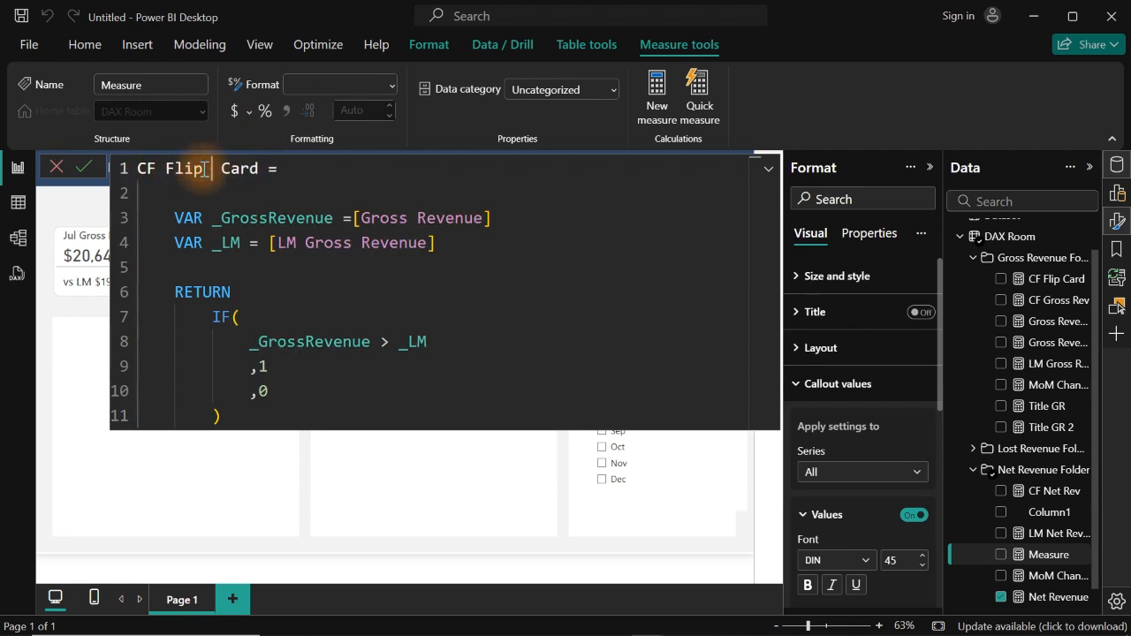
pyautogui.write('re')
pyautogui.press('BackSpace')
pyautogui.press('BackSpace')
pyautogui.write('Net')
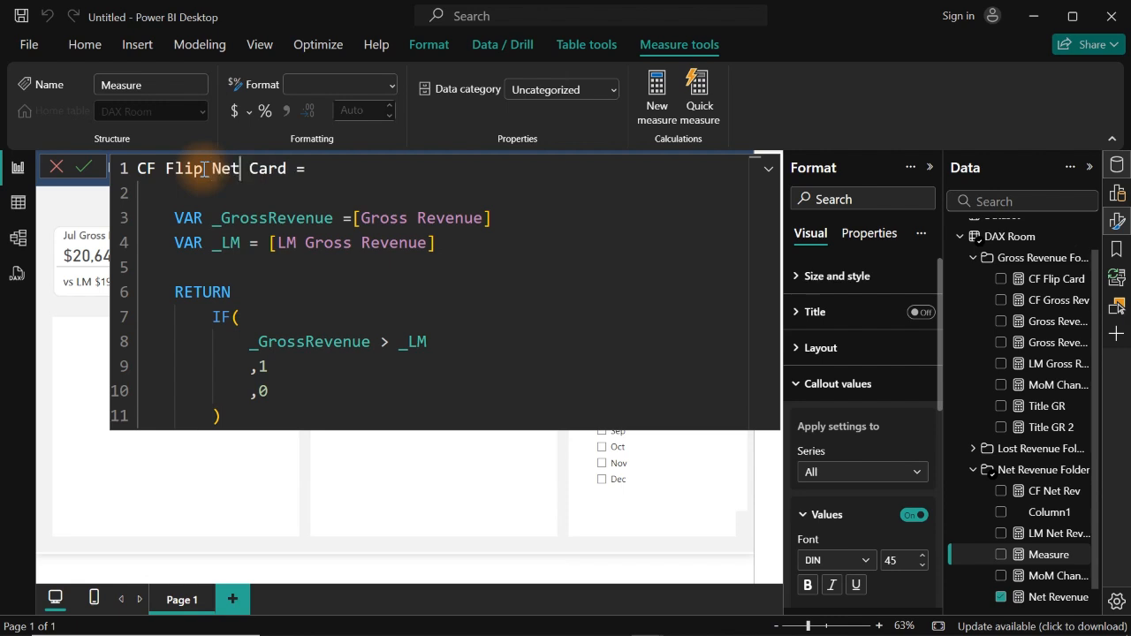
pyautogui.write('Revenue')
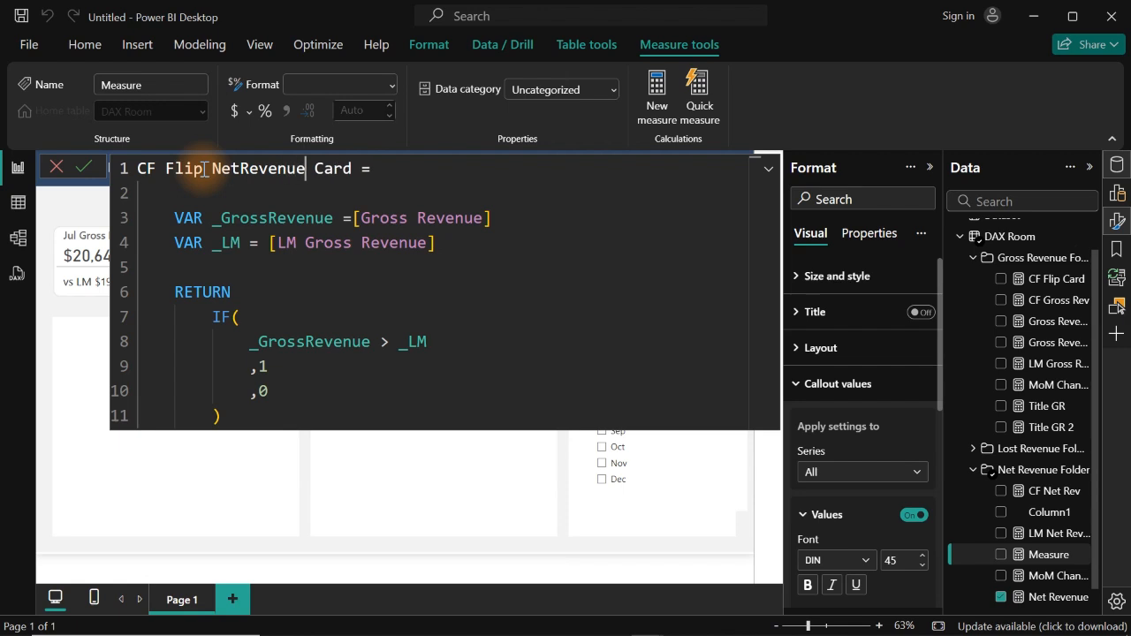
pyautogui.doubleClick(375, 218)
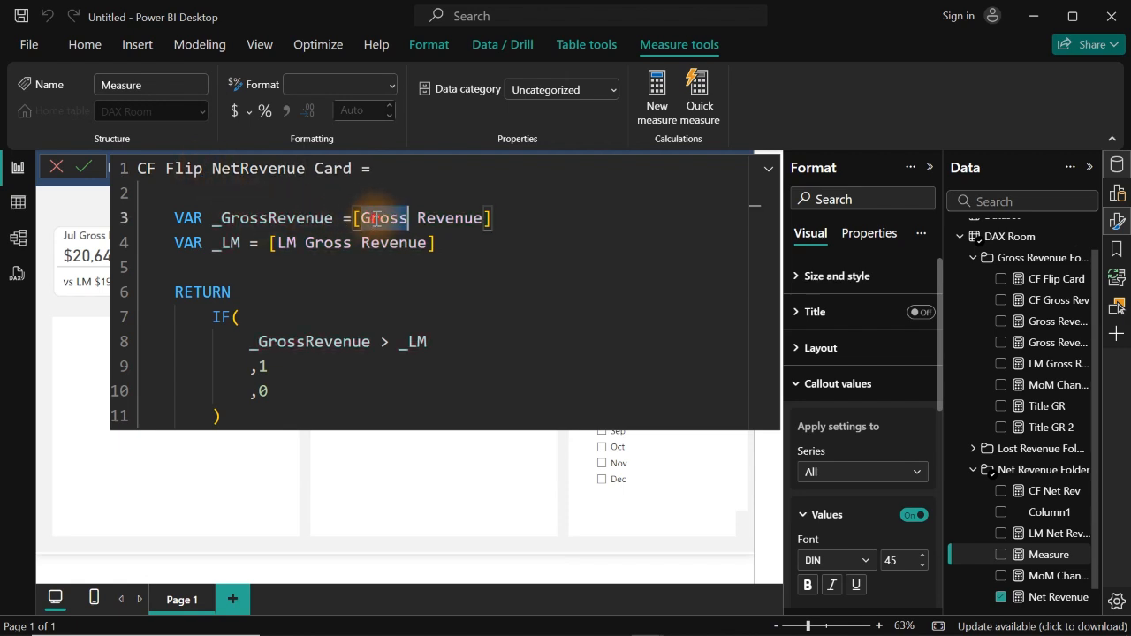
pyautogui.hotkey('ctrl', 'shift', 'l')
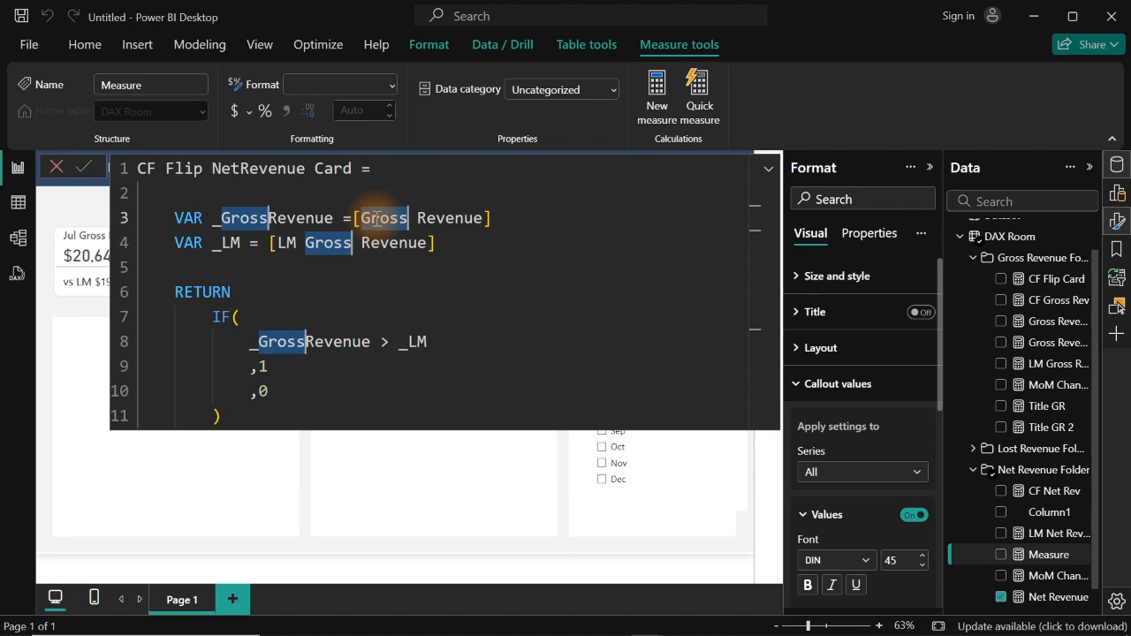
pyautogui.write('net')
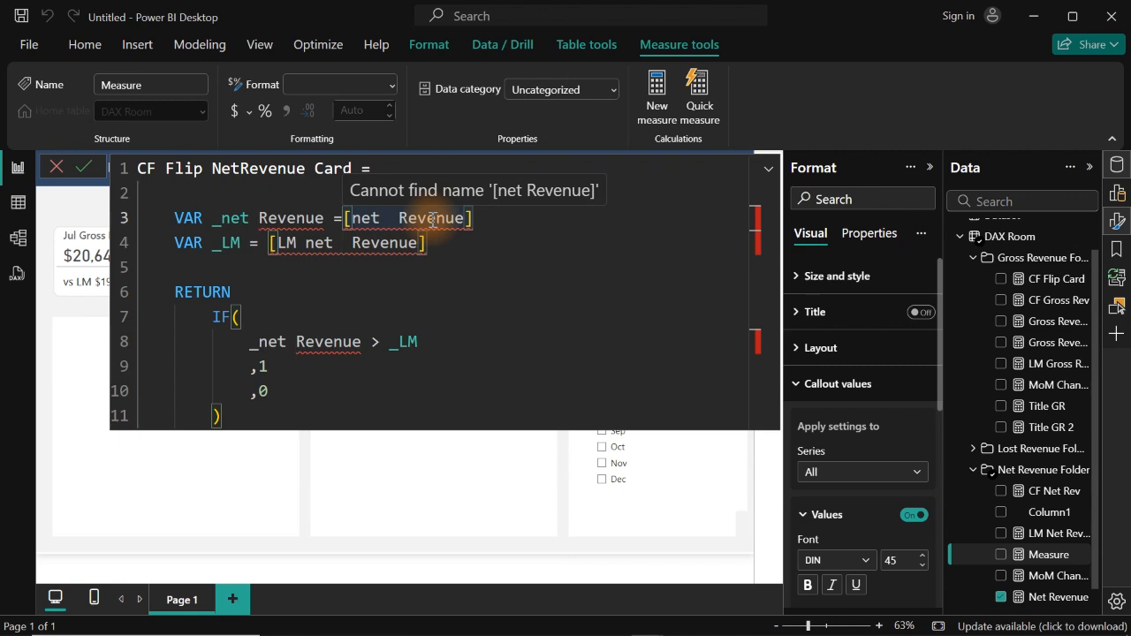
pyautogui.press('BackSpace')
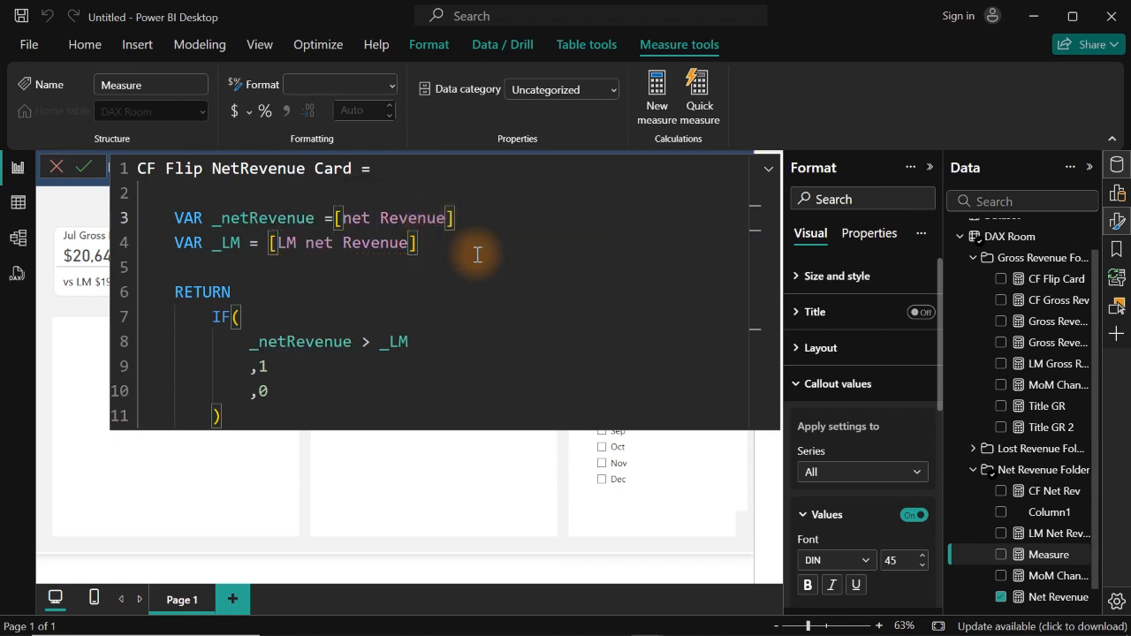
pyautogui.hotkey('ctrl', 'z')
pyautogui.hotkey('ctrl', 'z')
pyautogui.hotkey('ctrl', 'z')
pyautogui.hotkey('ctrl', 'z')
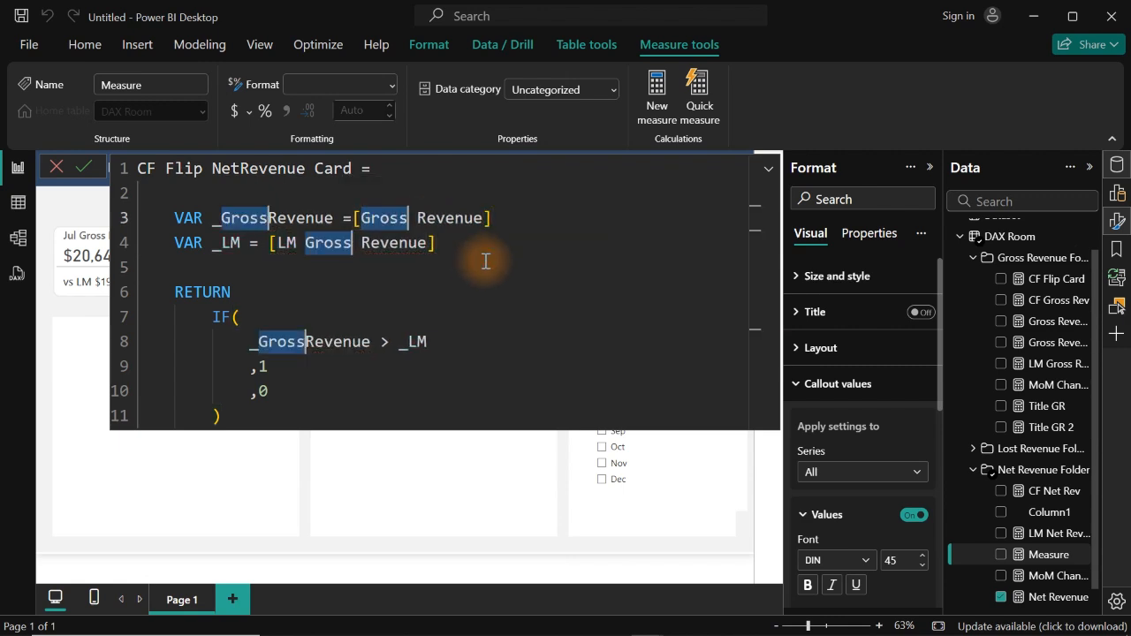
pyautogui.hotkey('ctrl', 'z')
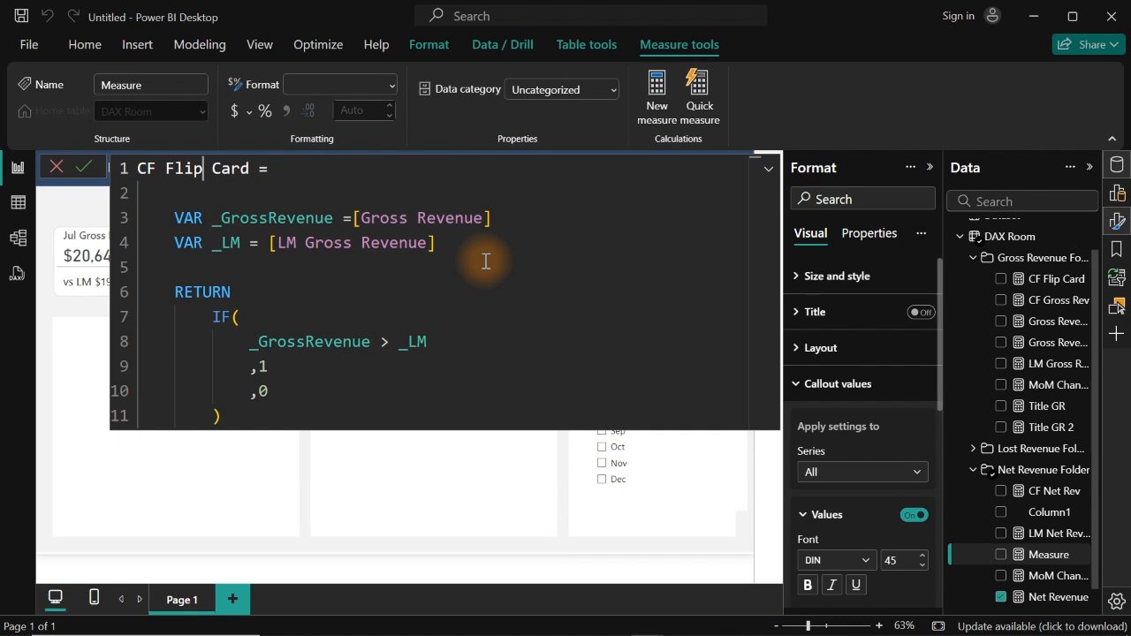
# Name the new measure CF Flip NetRevenue Card, replace every Gross in its formula with Net, and commit it.
pyautogui.write('Net ')
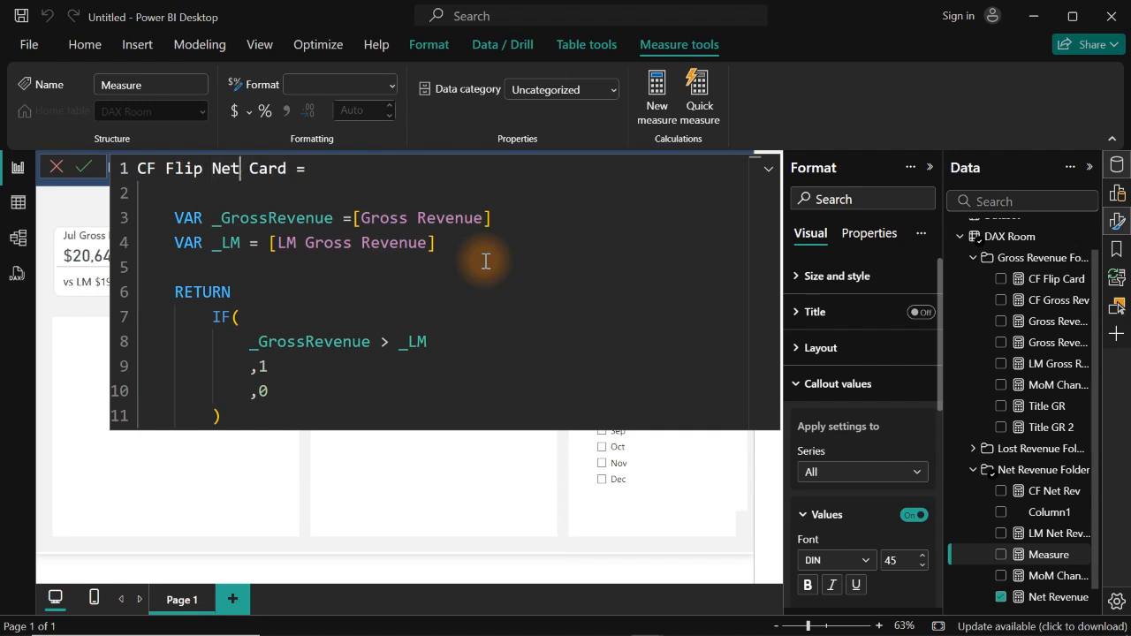
pyautogui.write('Revenue')
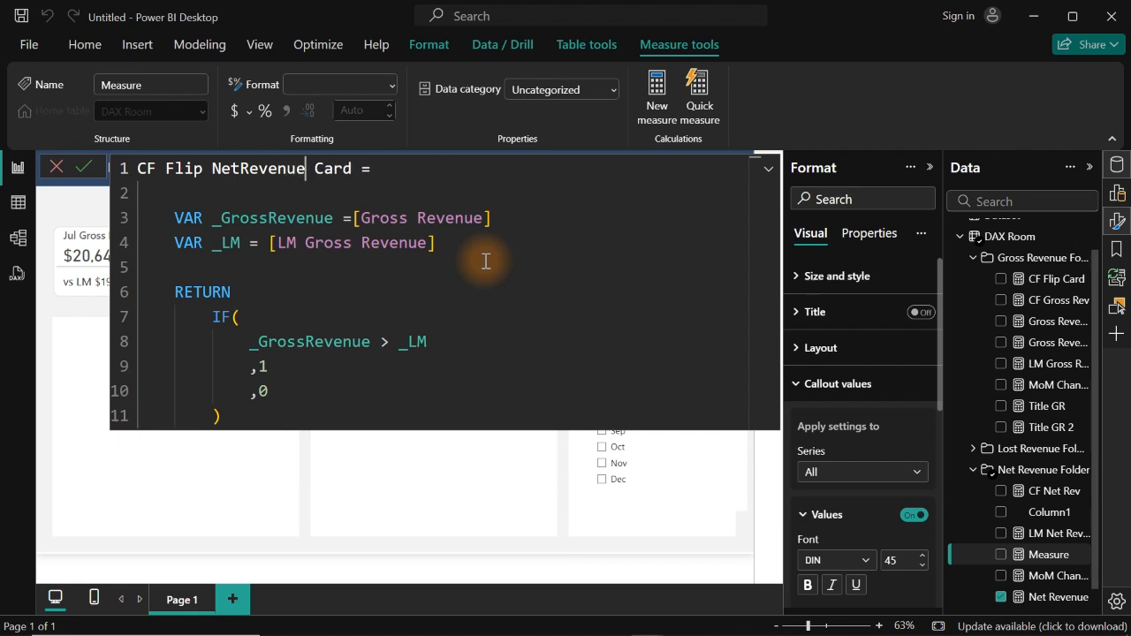
pyautogui.doubleClick(375, 218)
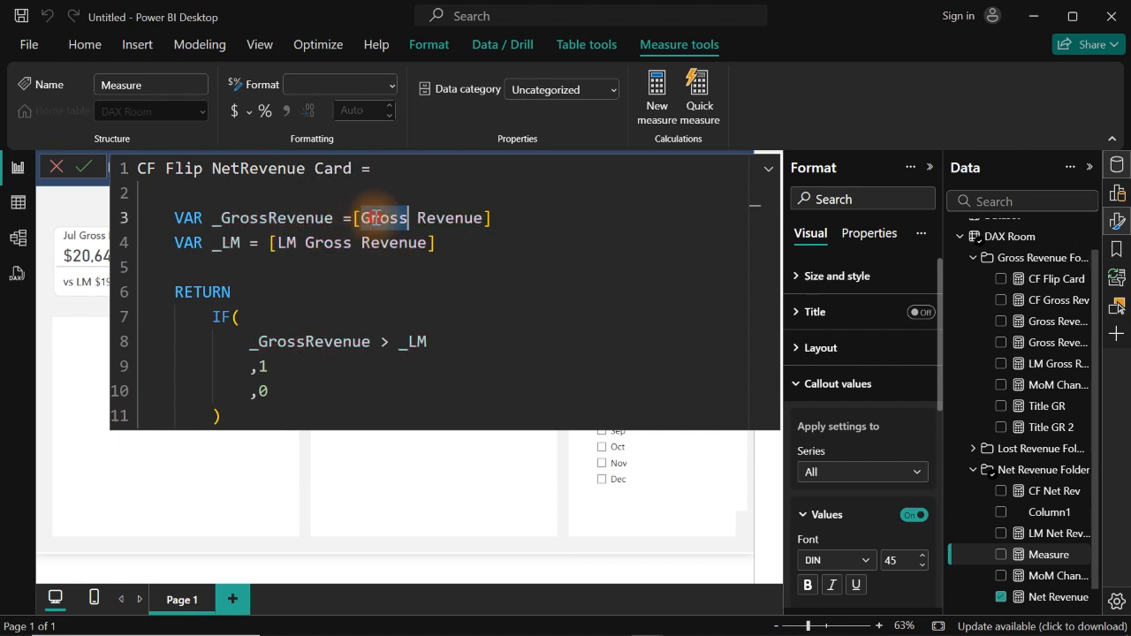
pyautogui.hotkey('ctrl', 'shift', 'l')
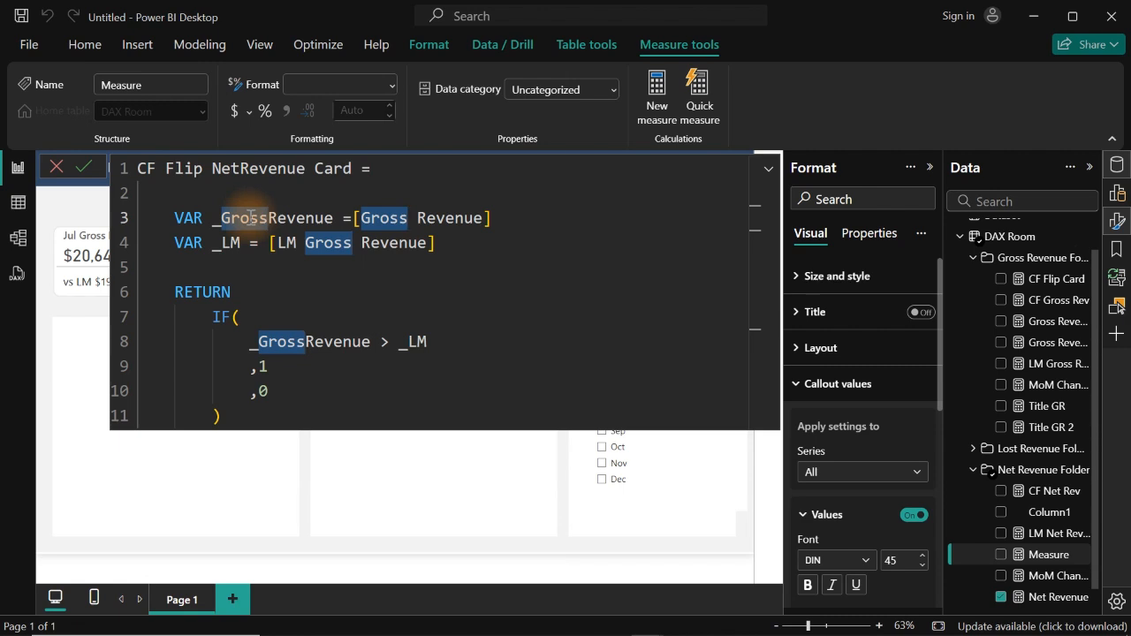
pyautogui.write('Net')
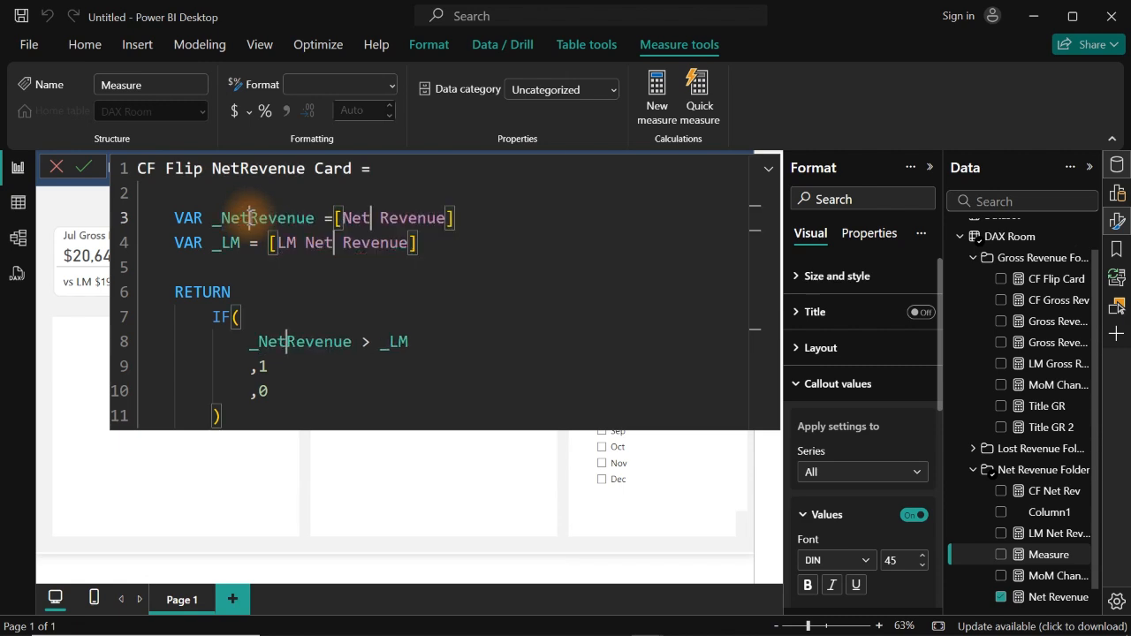
pyautogui.click(320, 296)
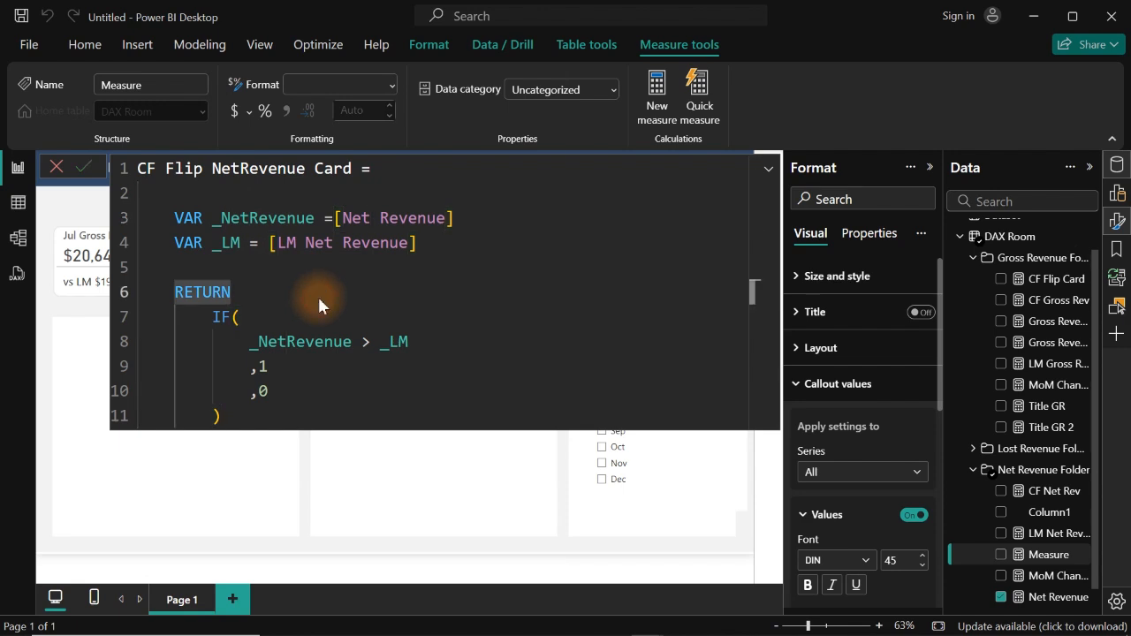
pyautogui.press('Return')
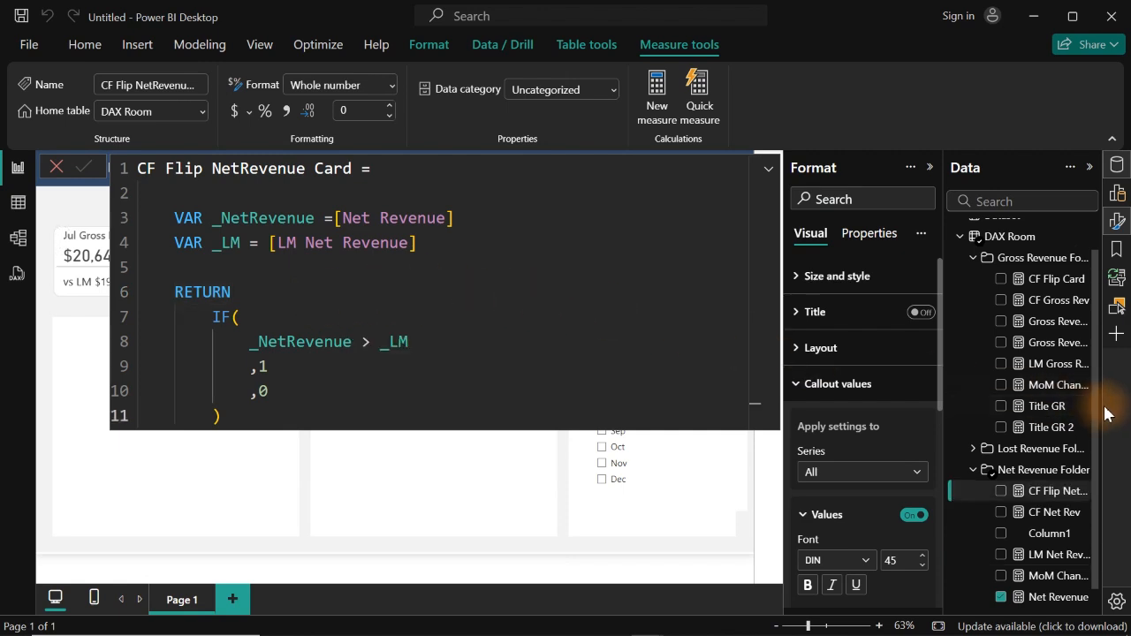
# Copy the entire DAX formula of the Title GR measure into a new measure in the Net Revenue Folder.
pyautogui.scroll(-1, 1095, 420)
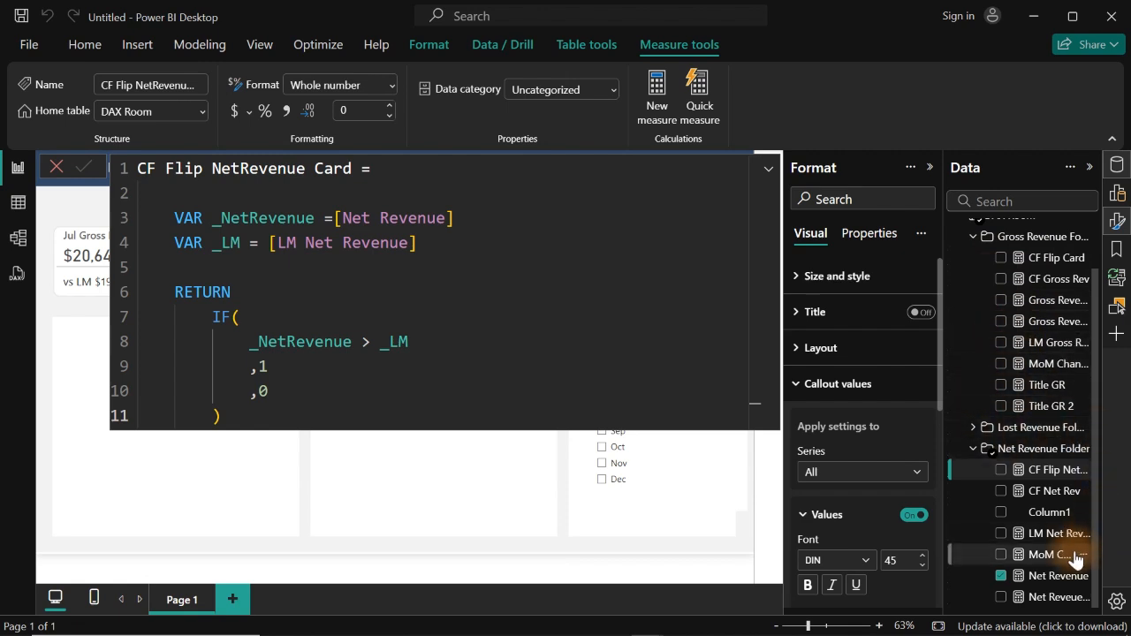
pyautogui.click(1047, 384)
pyautogui.click(562, 241)
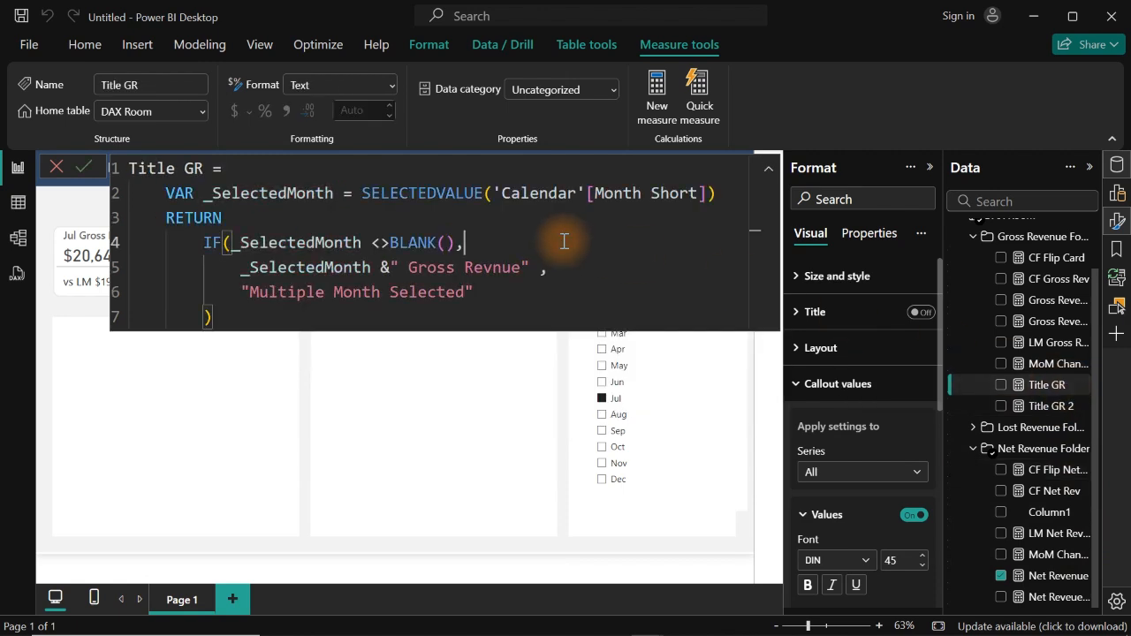
pyautogui.hotkey('ctrl', 'a')
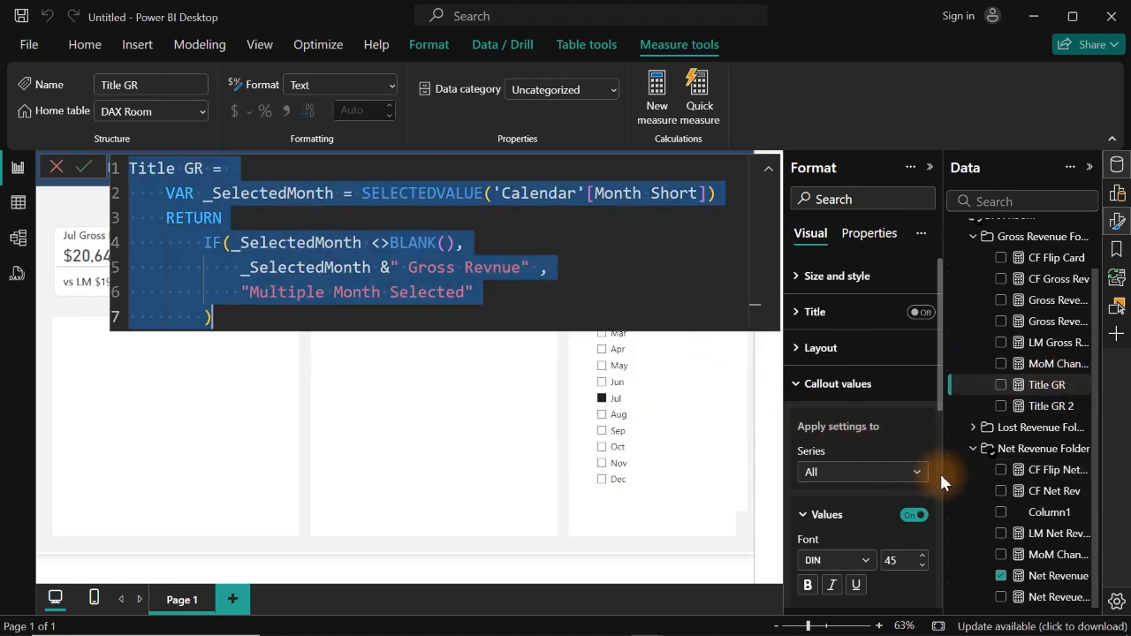
pyautogui.rightClick(1018, 488)
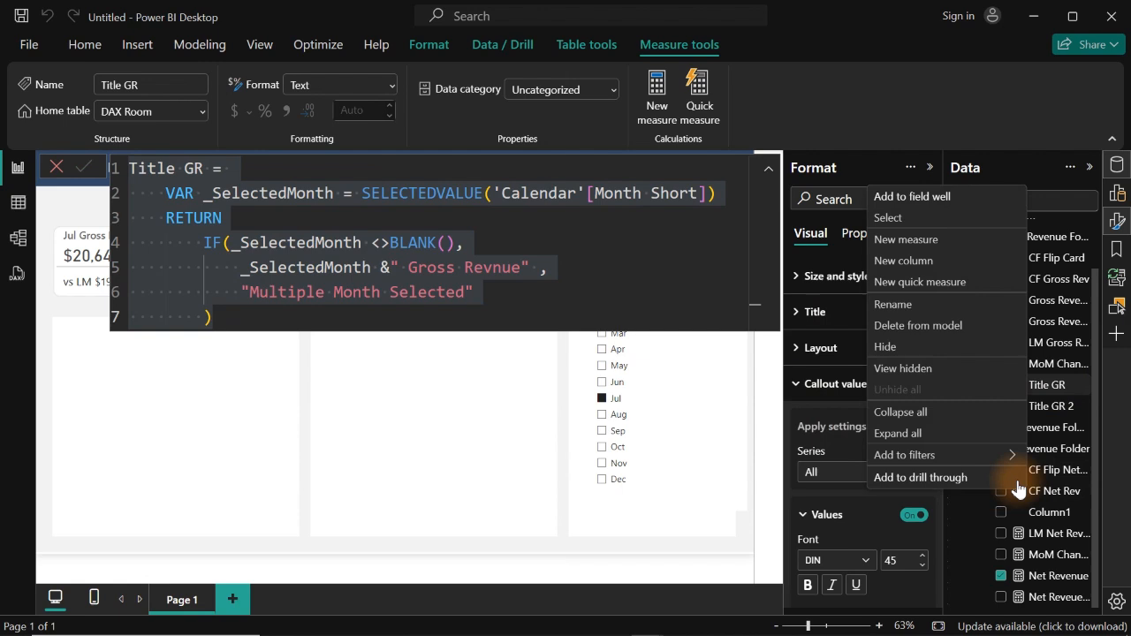
pyautogui.click(927, 243)
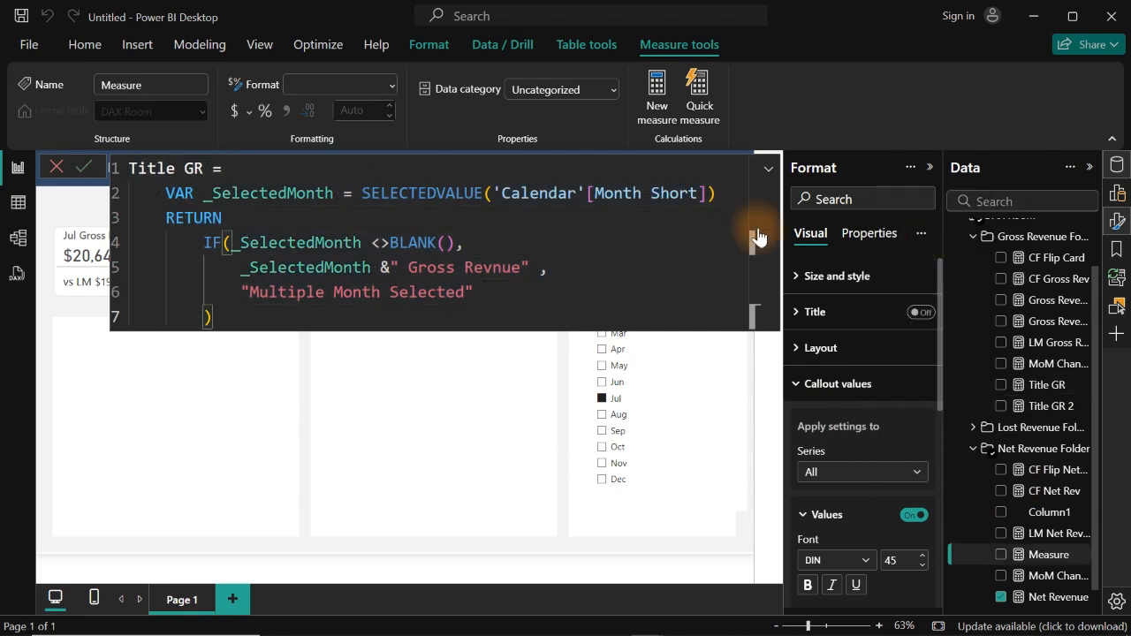
# Name the new measure Title NR, replace Gross with Net in its title text, and commit it.
pyautogui.click(179, 168)
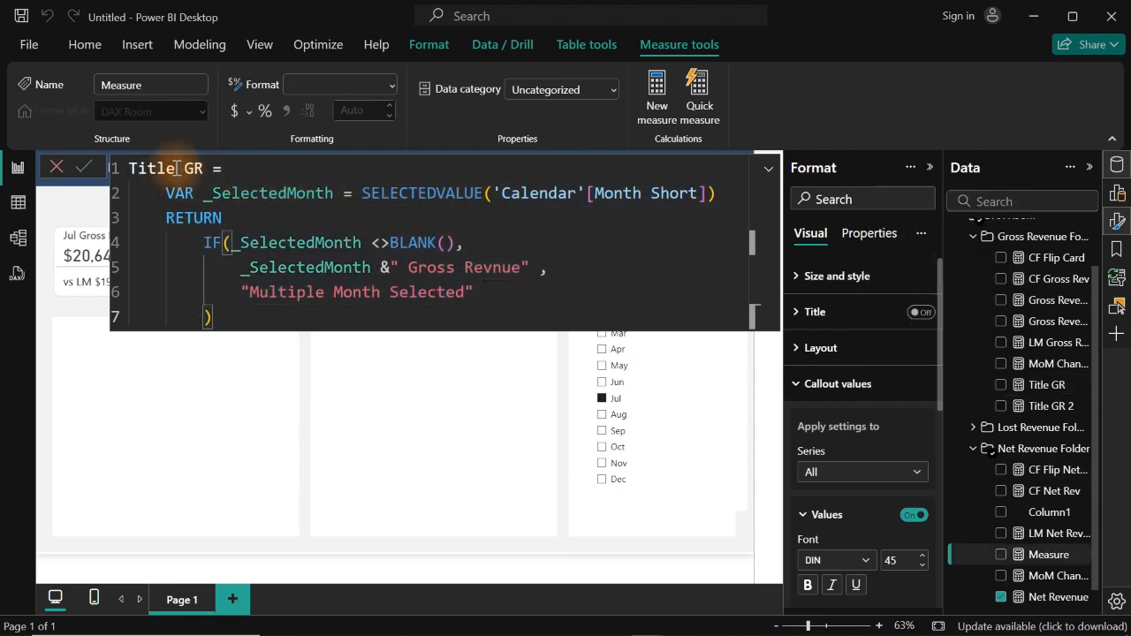
pyautogui.click(195, 167)
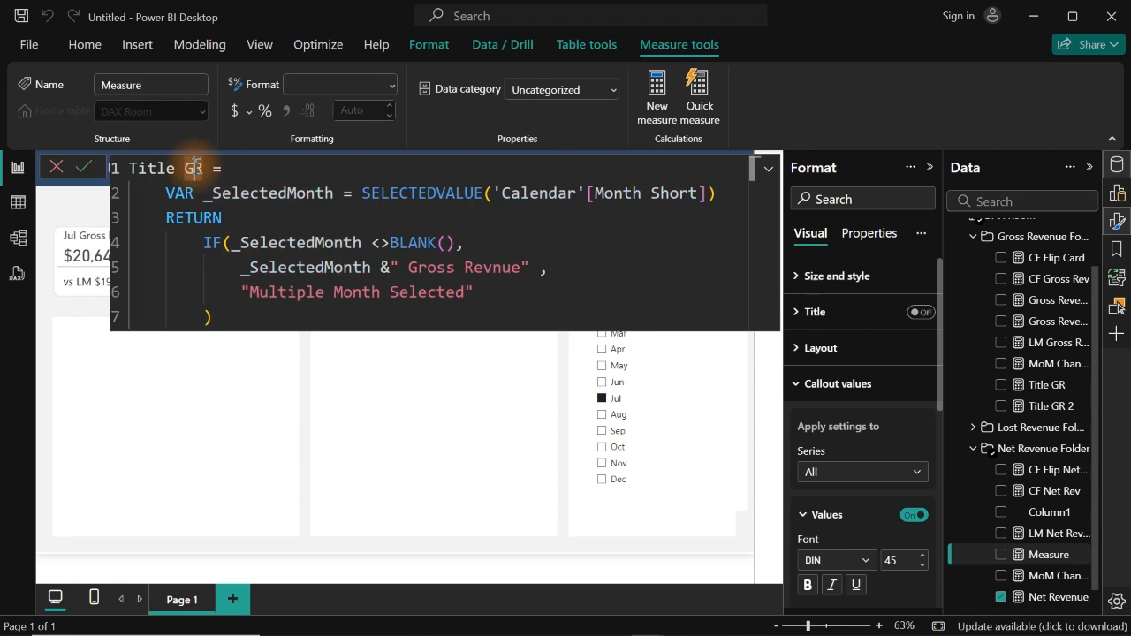
pyautogui.press('BackSpace')
pyautogui.write('N')
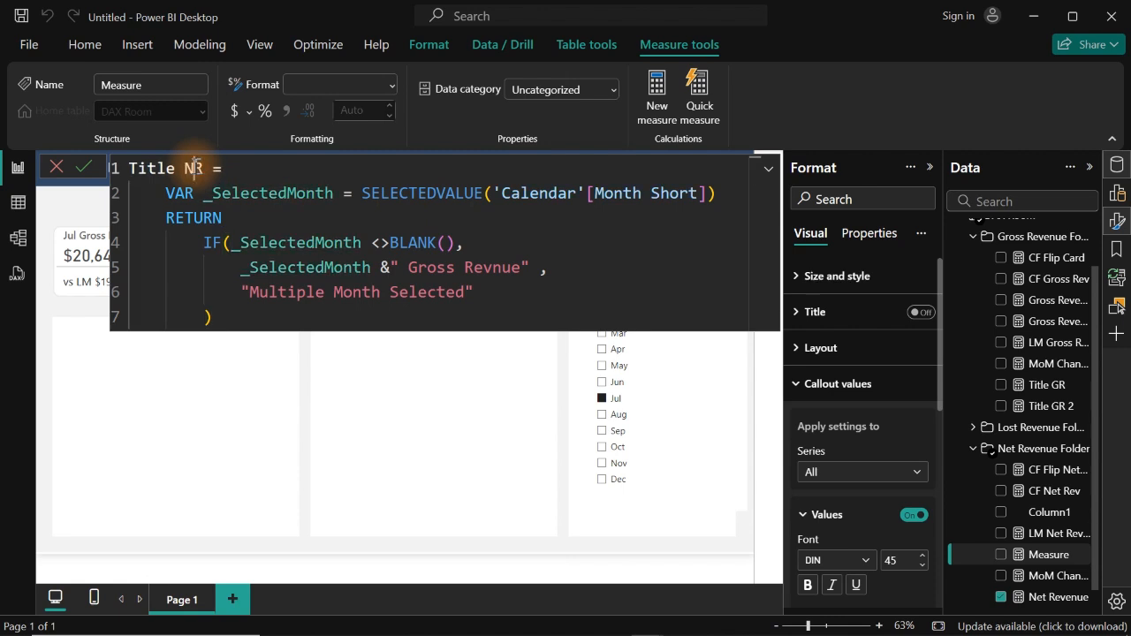
pyautogui.doubleClick(437, 266)
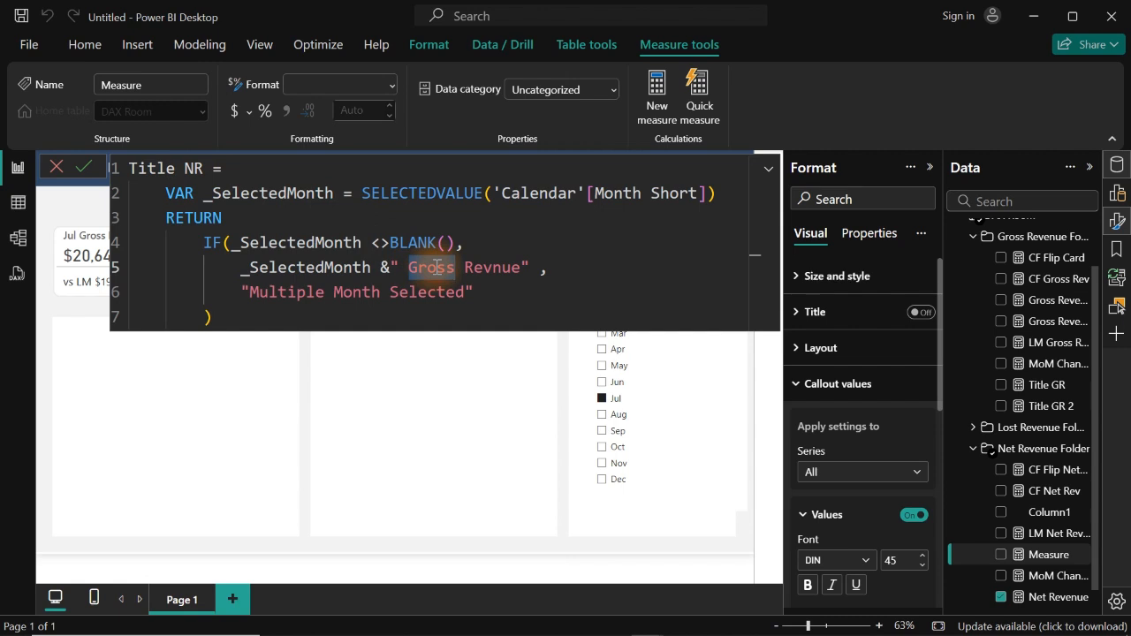
pyautogui.press('BackSpace')
pyautogui.write('Net')
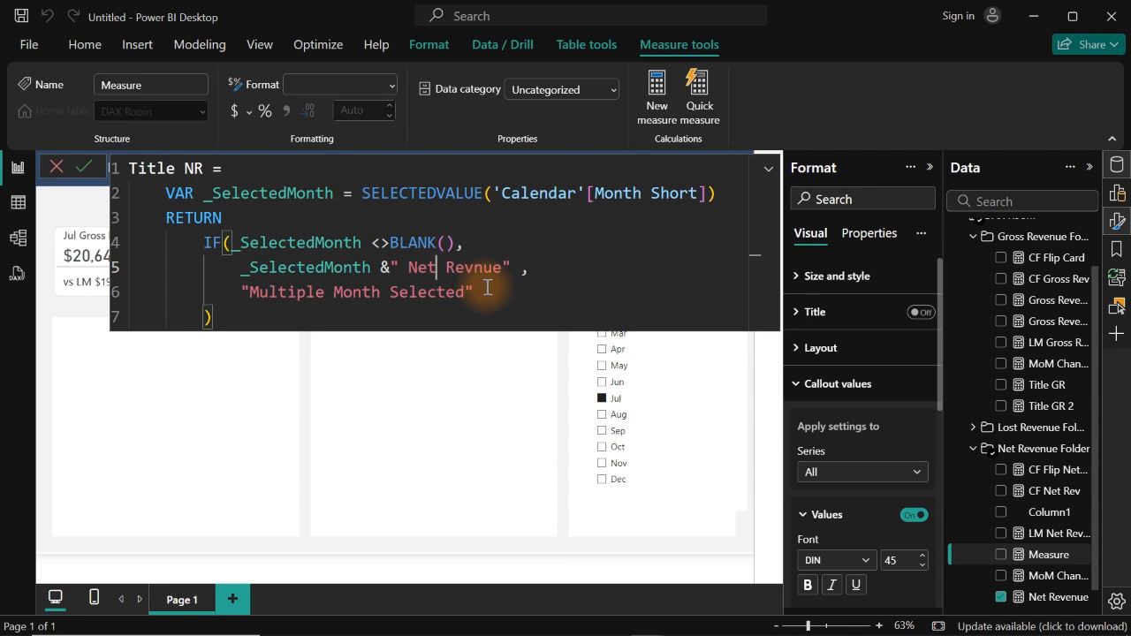
pyautogui.press('Return')
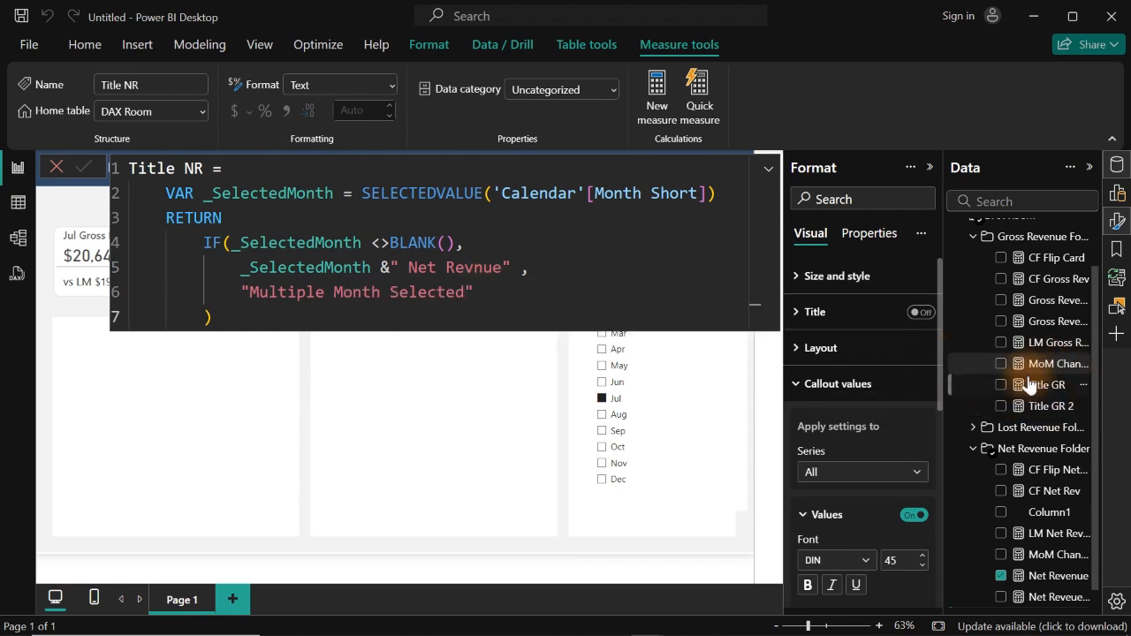
# Open the Title GR 2 measure in the Gross Revenue Folder and copy its entire DAX formula.
pyautogui.click(1051, 406)
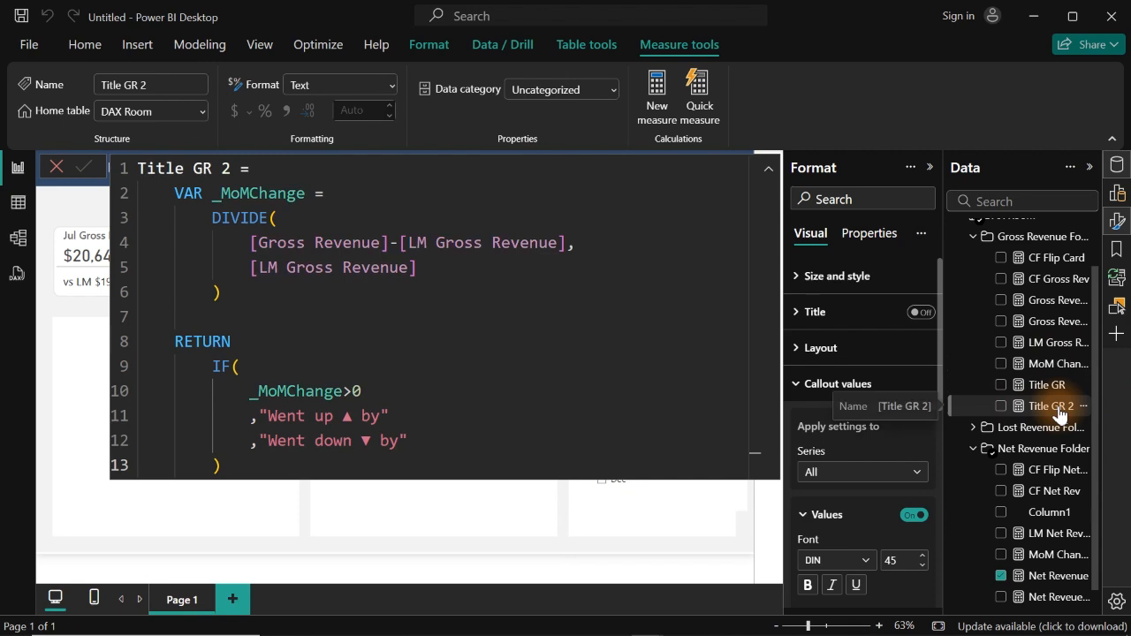
pyautogui.hotkey('ctrl', 'a')
pyautogui.hotkey('ctrl', 'c')
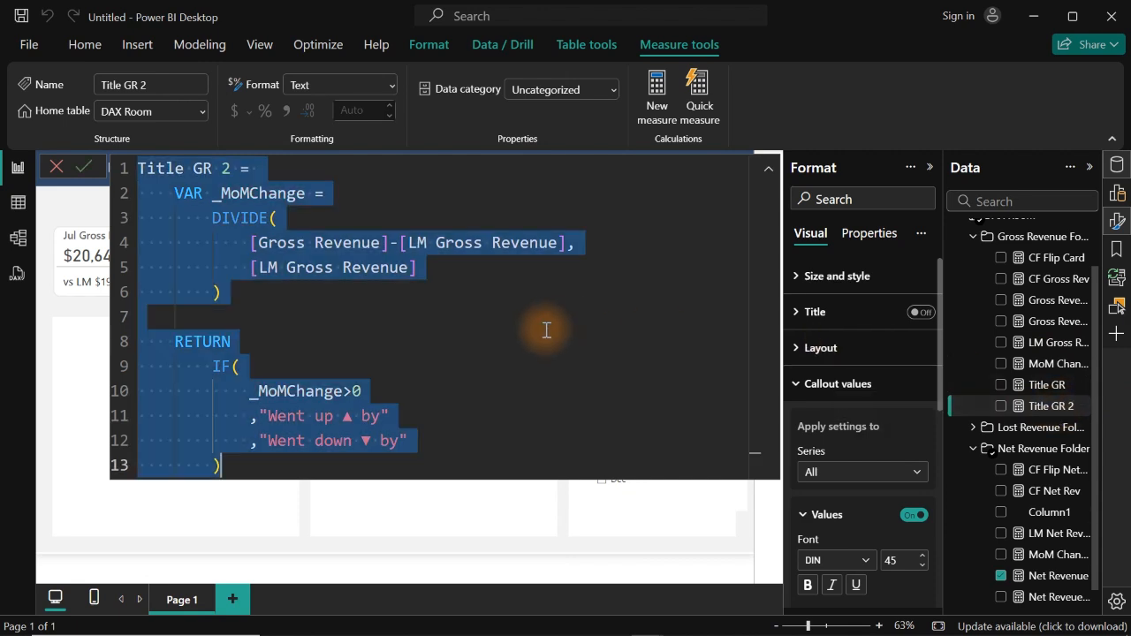
# Create a new measure in the Net Revenue Folder from the copied Title GR 2 formula and name it Title NR 2.
pyautogui.rightClick(1045, 566)
pyautogui.press('Escape')
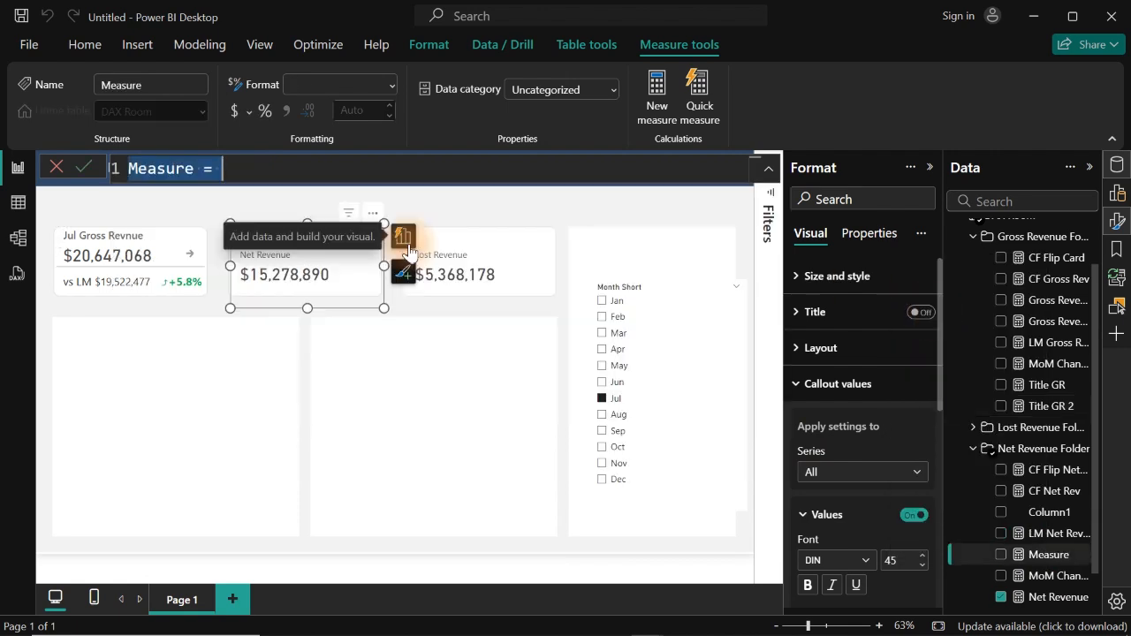
pyautogui.hotkey('ctrl', 'v')
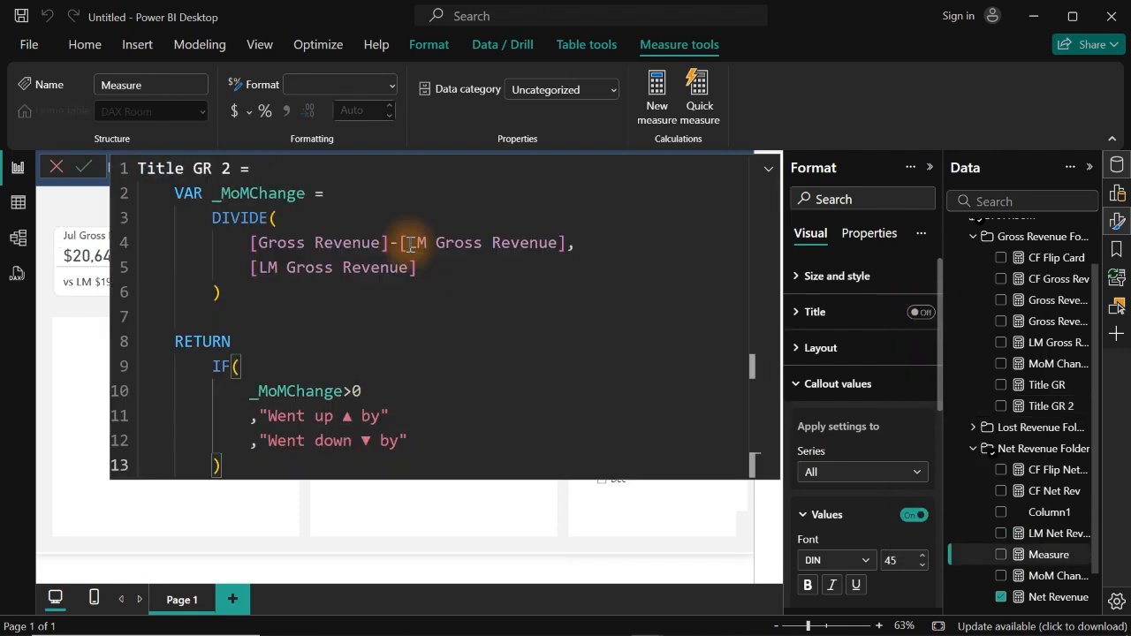
pyautogui.click(202, 168)
pyautogui.press('BackSpace')
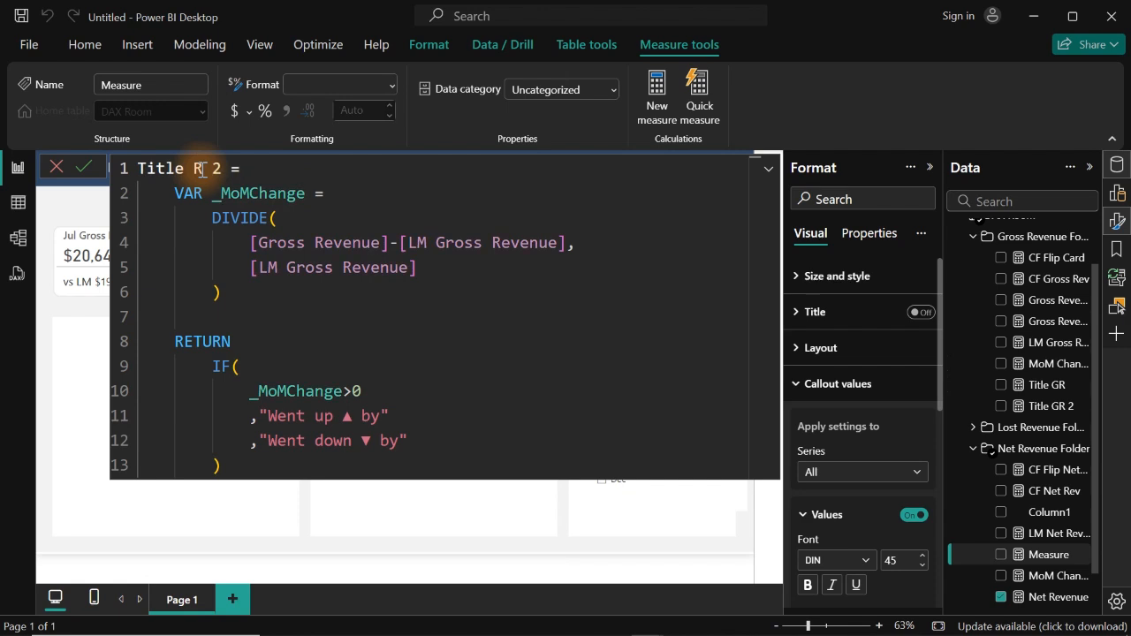
pyautogui.write('N')
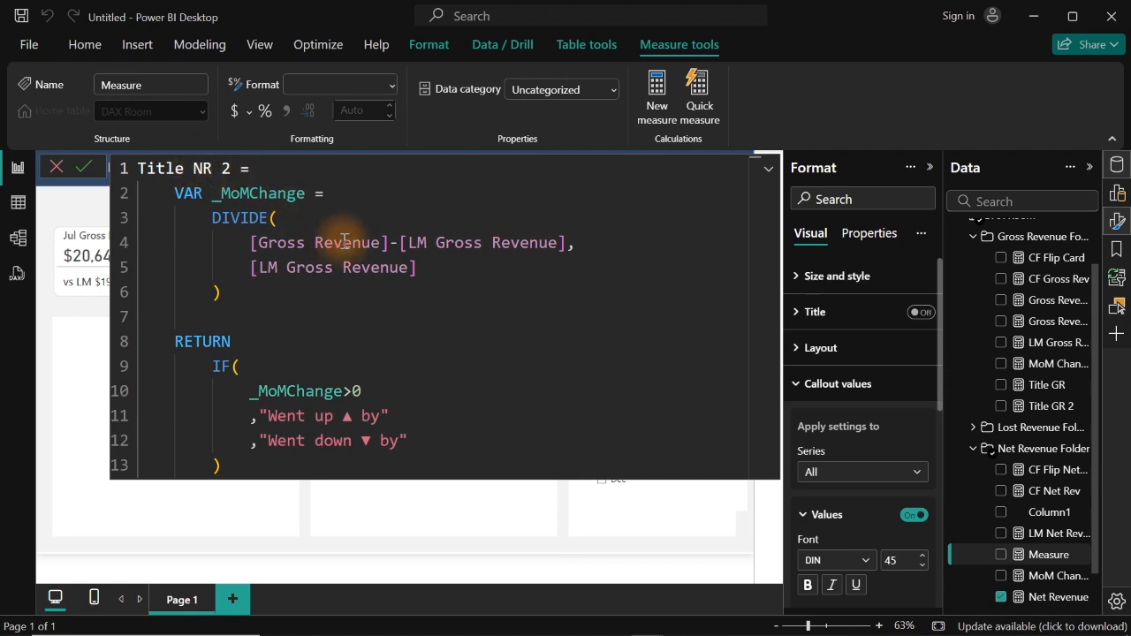
# Replace every Gross in the Title NR 2 formula with net and commit the measure.
pyautogui.doubleClick(291, 242)
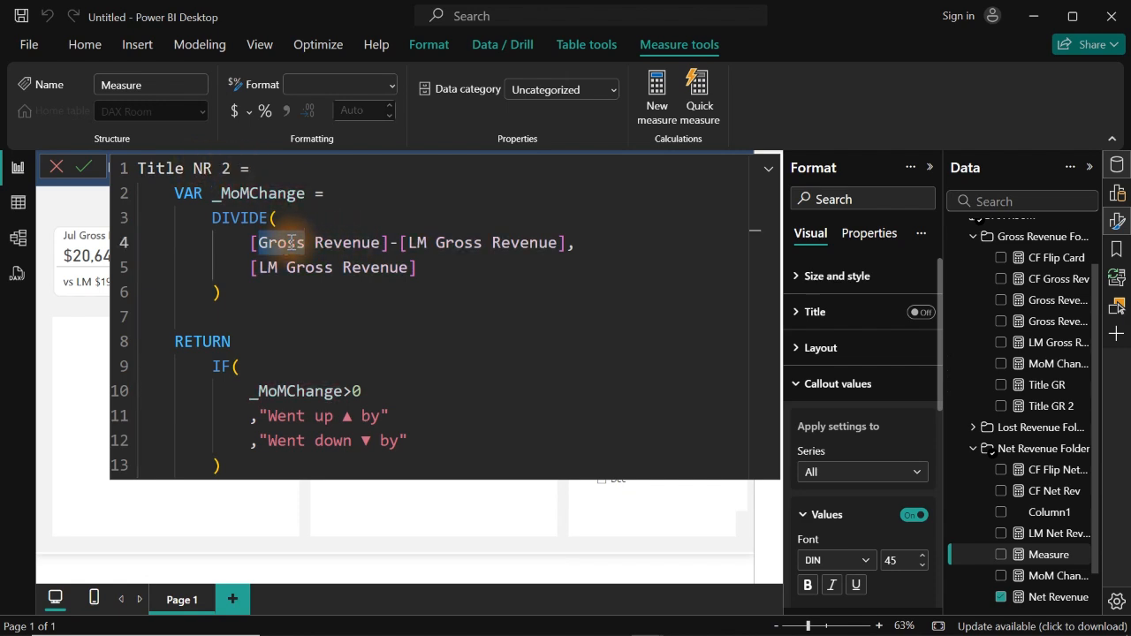
pyautogui.hotkey('ctrl', 'shift', 'l')
pyautogui.write('net')
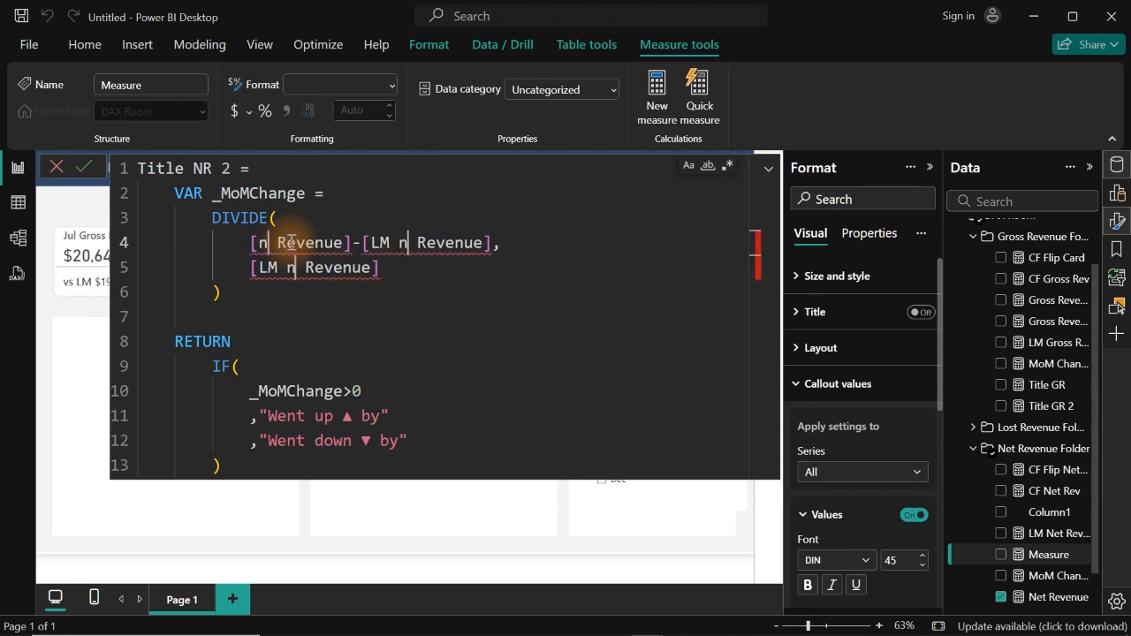
pyautogui.click(404, 309)
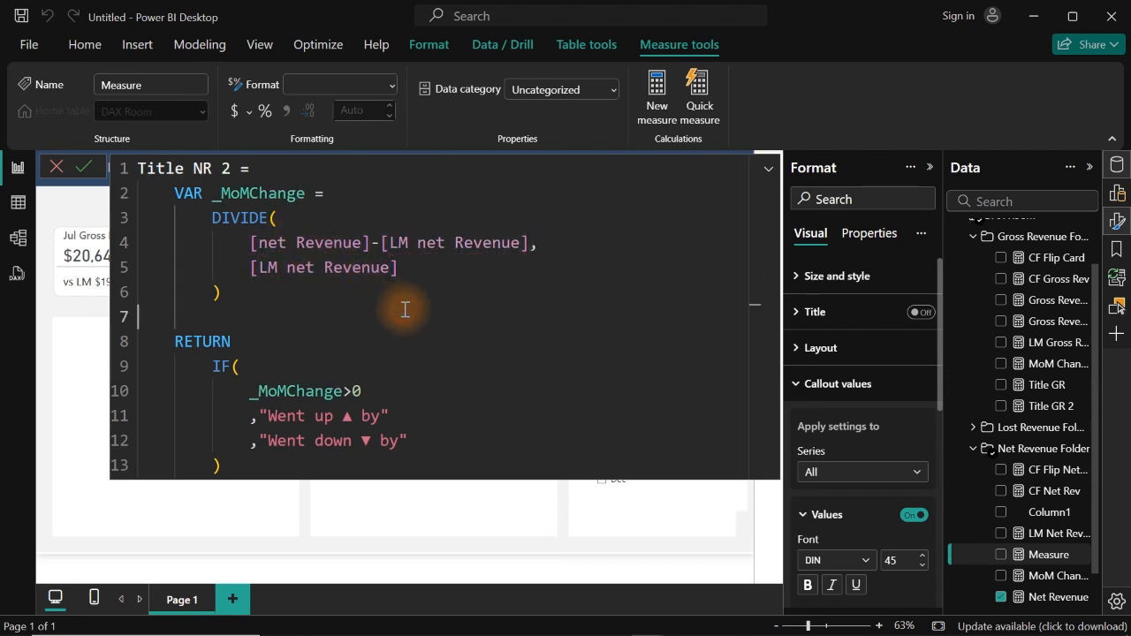
pyautogui.press('Return')
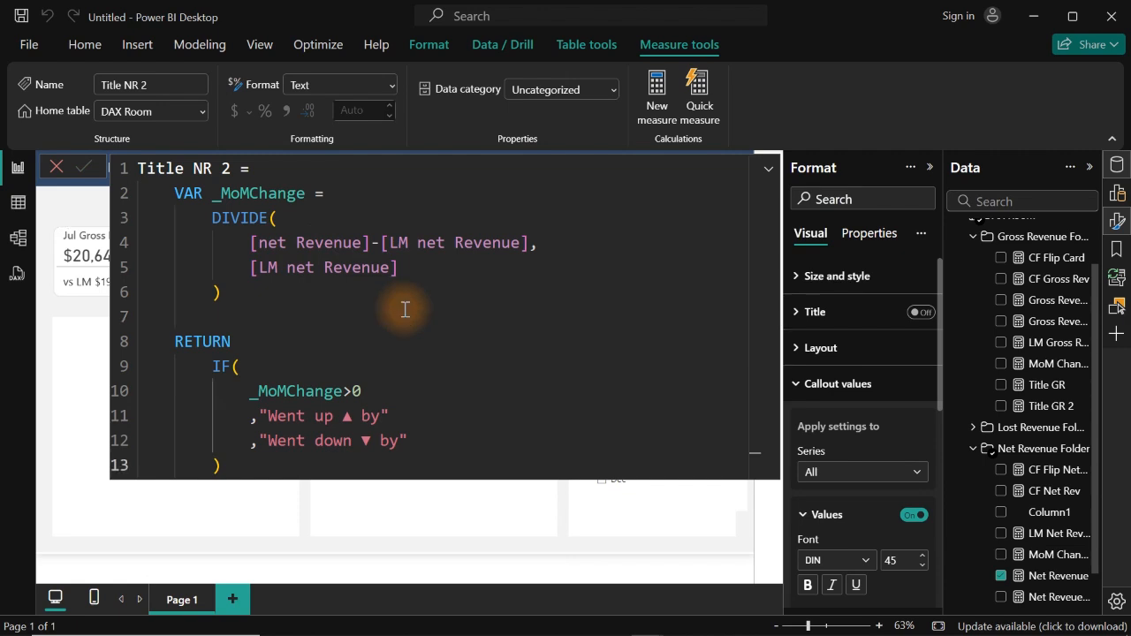
# Add the LM Net Revenue measure as a reference label for the Net Revenue series of the Net Revenue card.
pyautogui.click(975, 235)
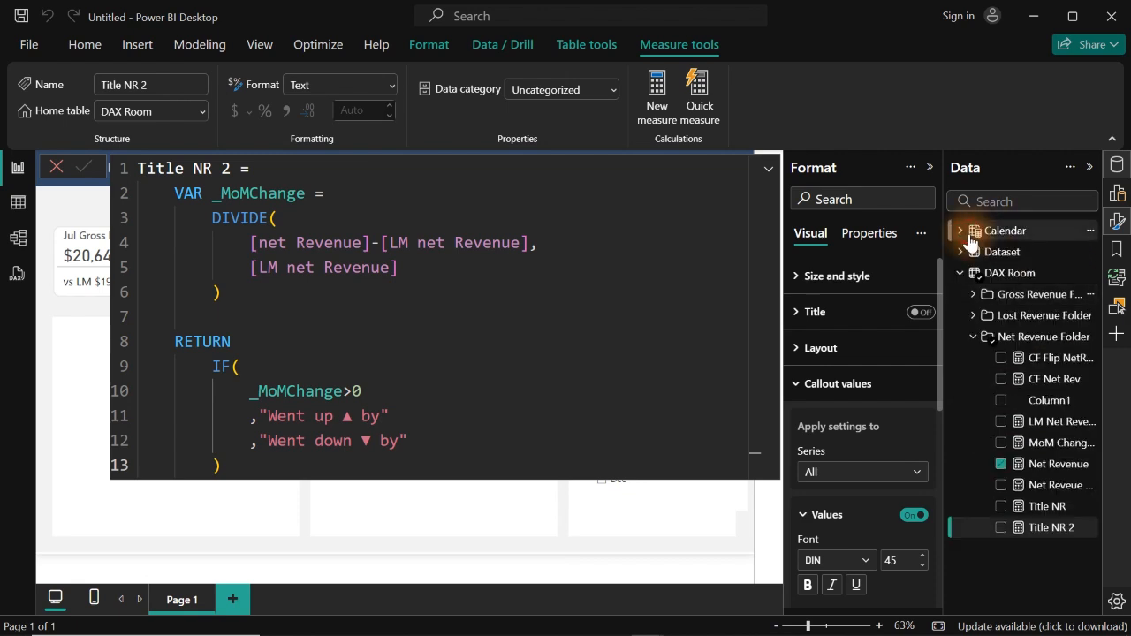
pyautogui.click(999, 336)
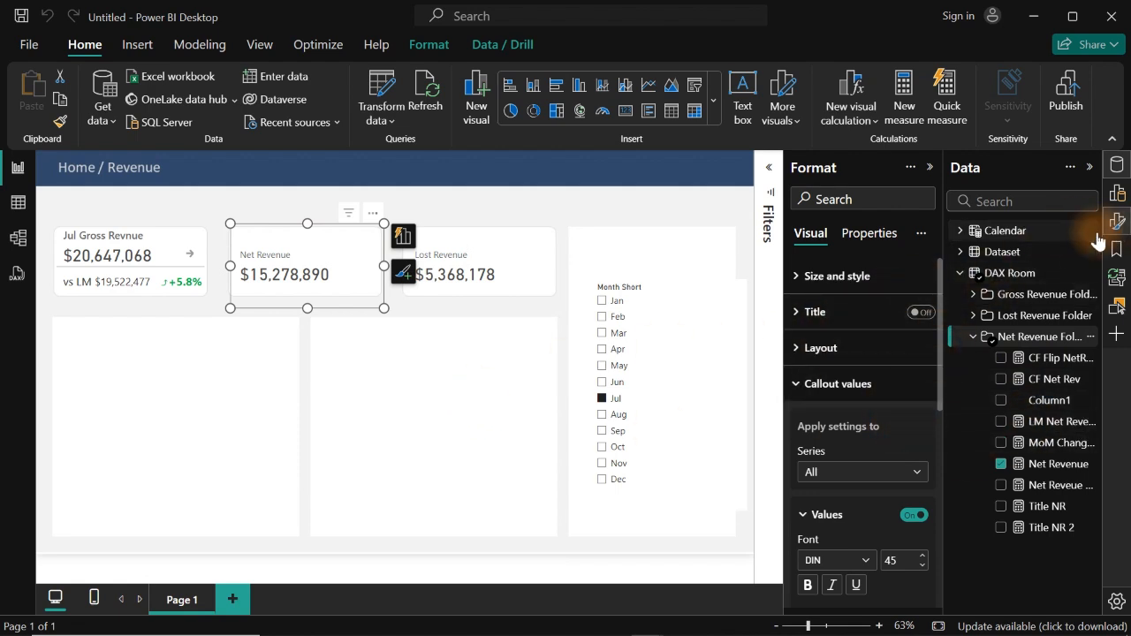
pyautogui.click(829, 387)
pyautogui.click(820, 420)
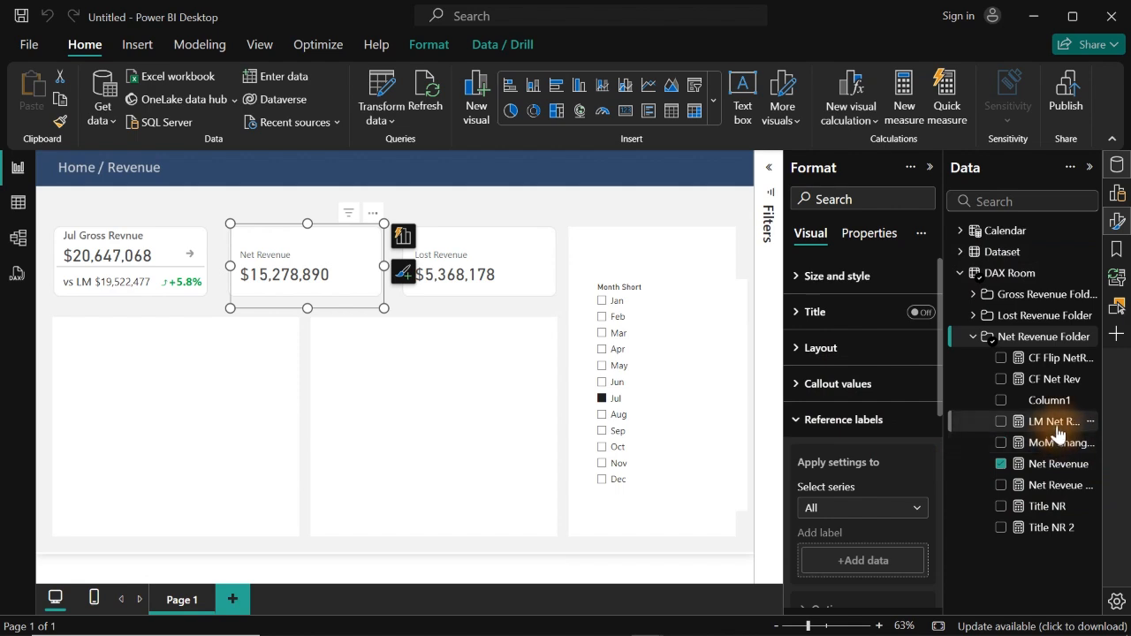
pyautogui.moveTo(1056, 422); pyautogui.dragTo(1086, 379)
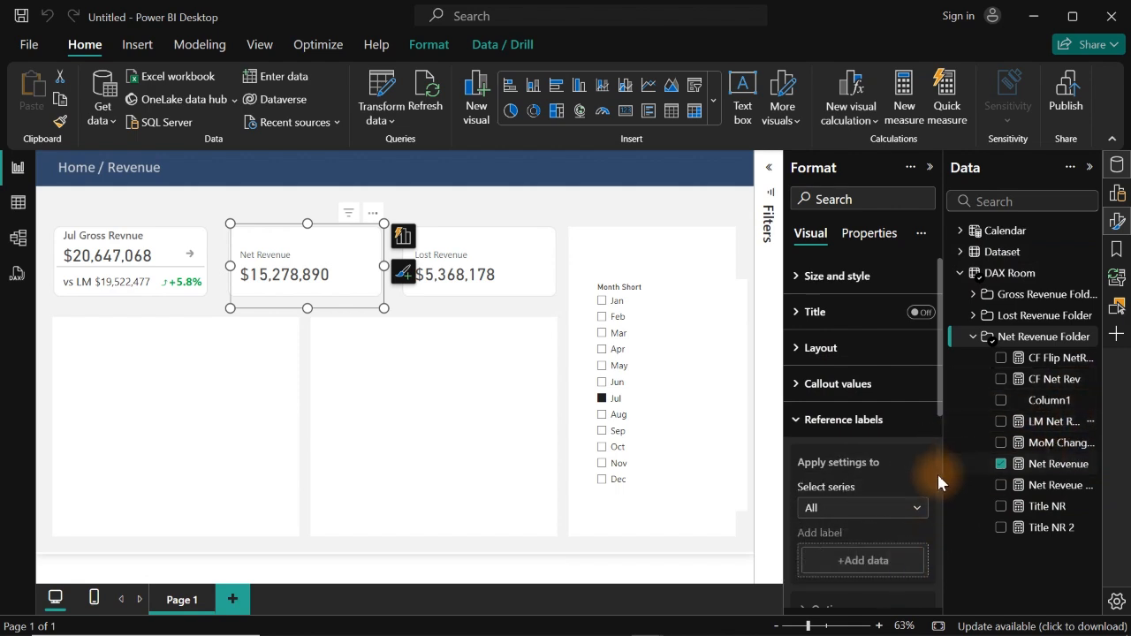
pyautogui.click(909, 509)
pyautogui.click(836, 550)
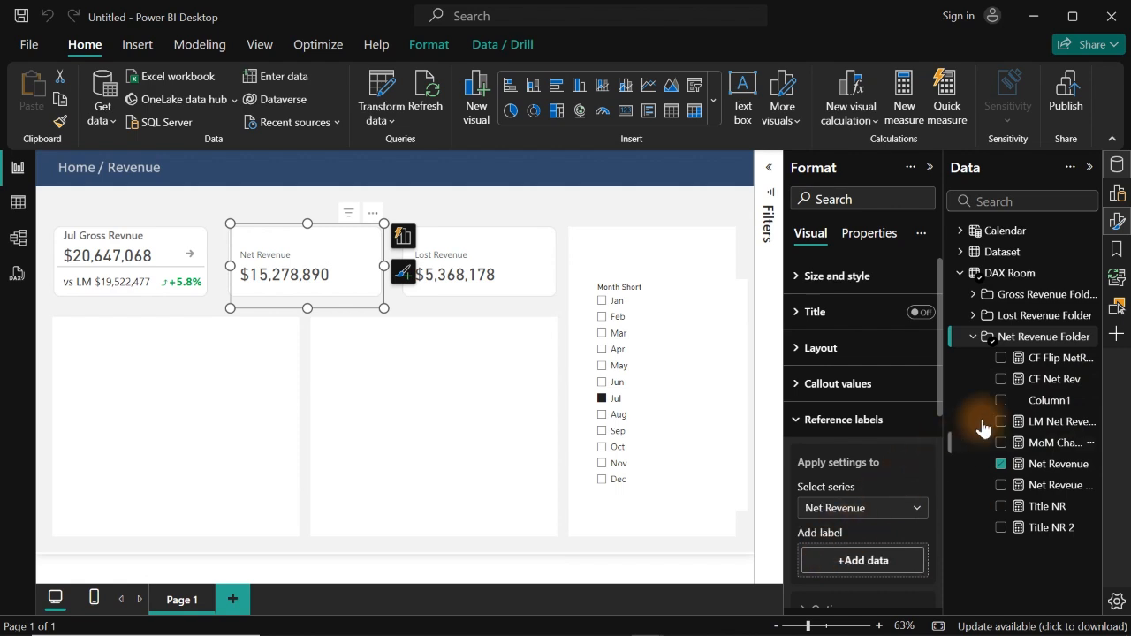
pyautogui.moveTo(1064, 431); pyautogui.dragTo(896, 570)
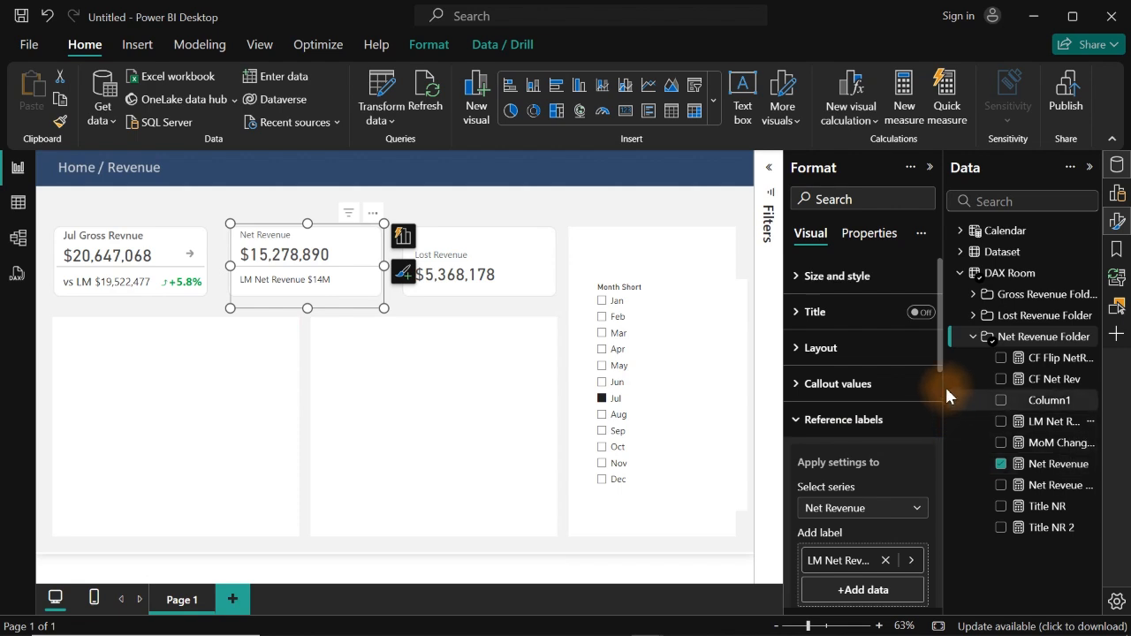
# Give the LM Net Revenue reference label a custom title reading "vs LM".
pyautogui.moveTo(939, 404); pyautogui.dragTo(936, 433)
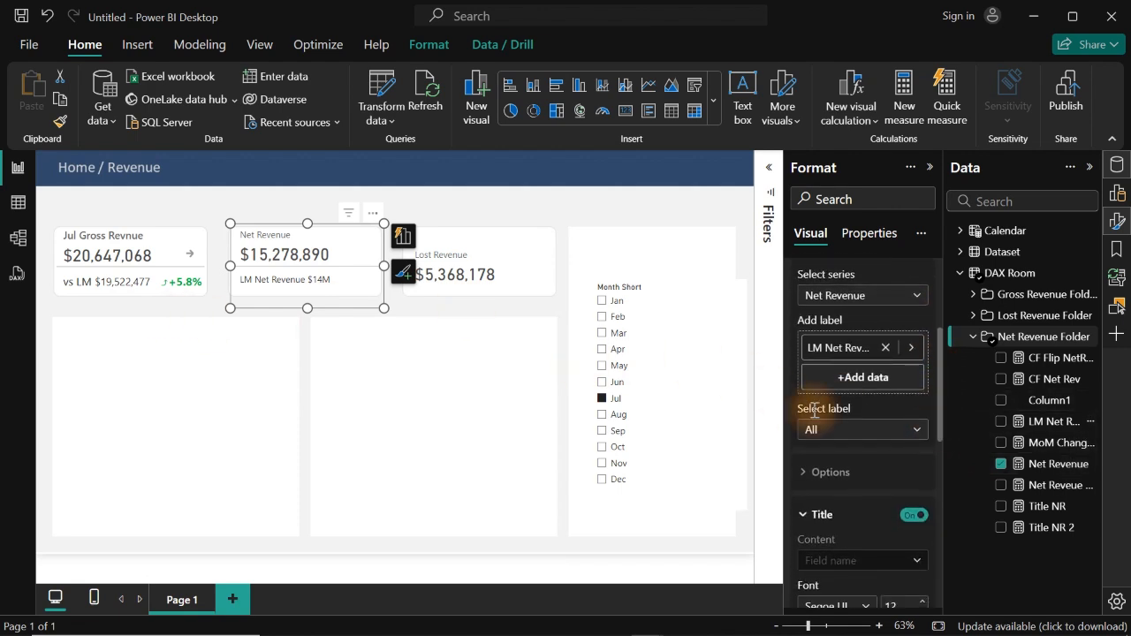
pyautogui.click(841, 430)
pyautogui.click(833, 450)
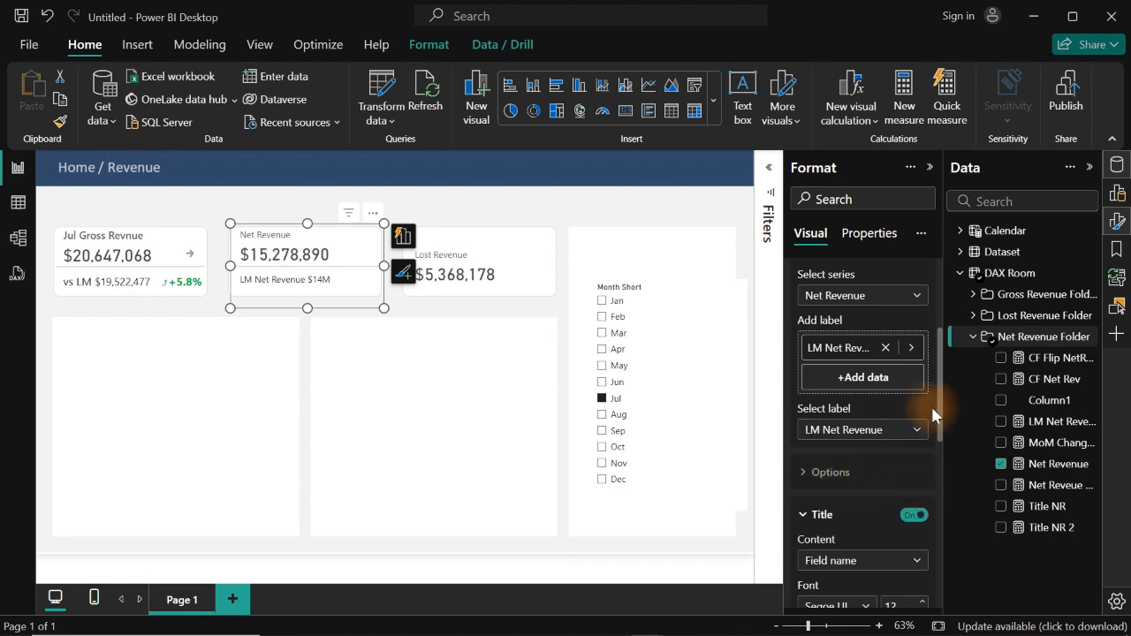
pyautogui.moveTo(940, 372); pyautogui.dragTo(939, 439)
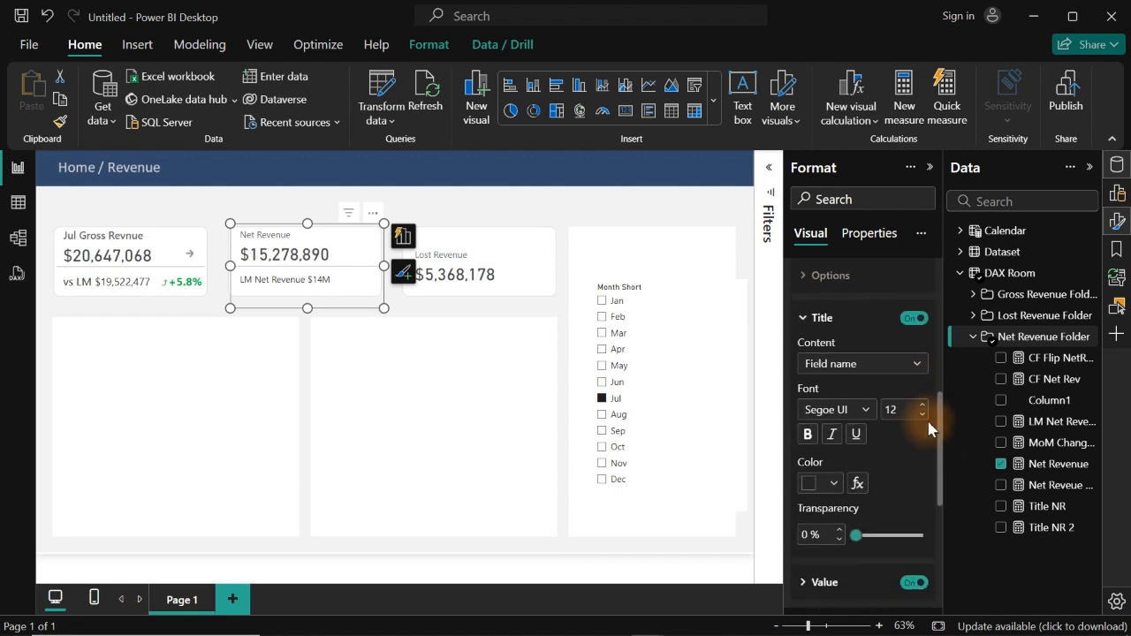
pyautogui.click(859, 370)
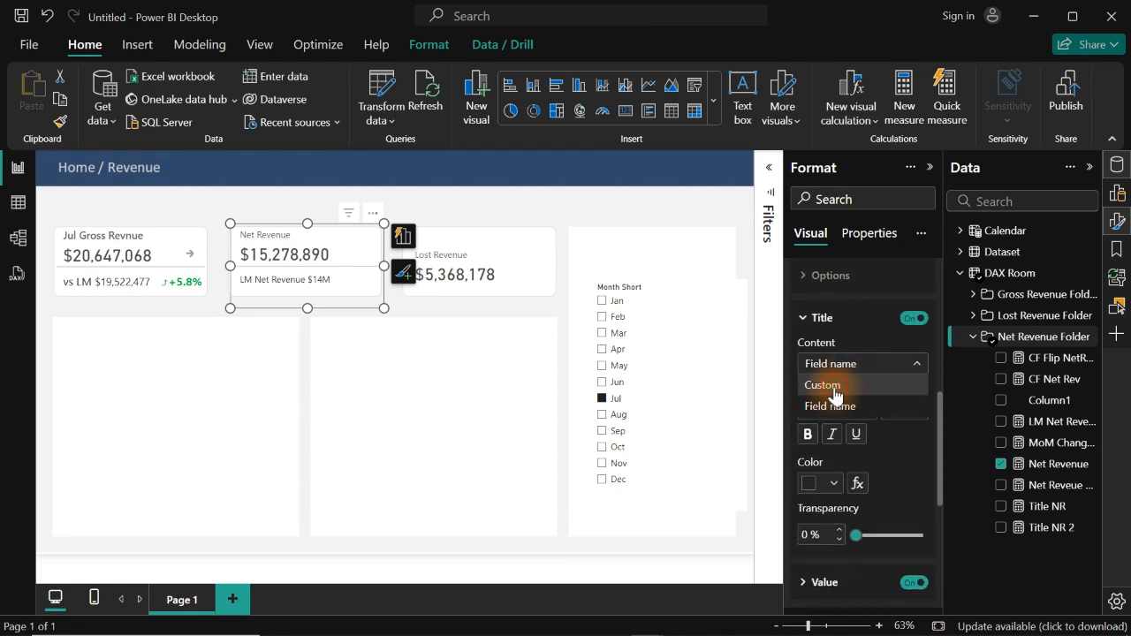
pyautogui.click(835, 406)
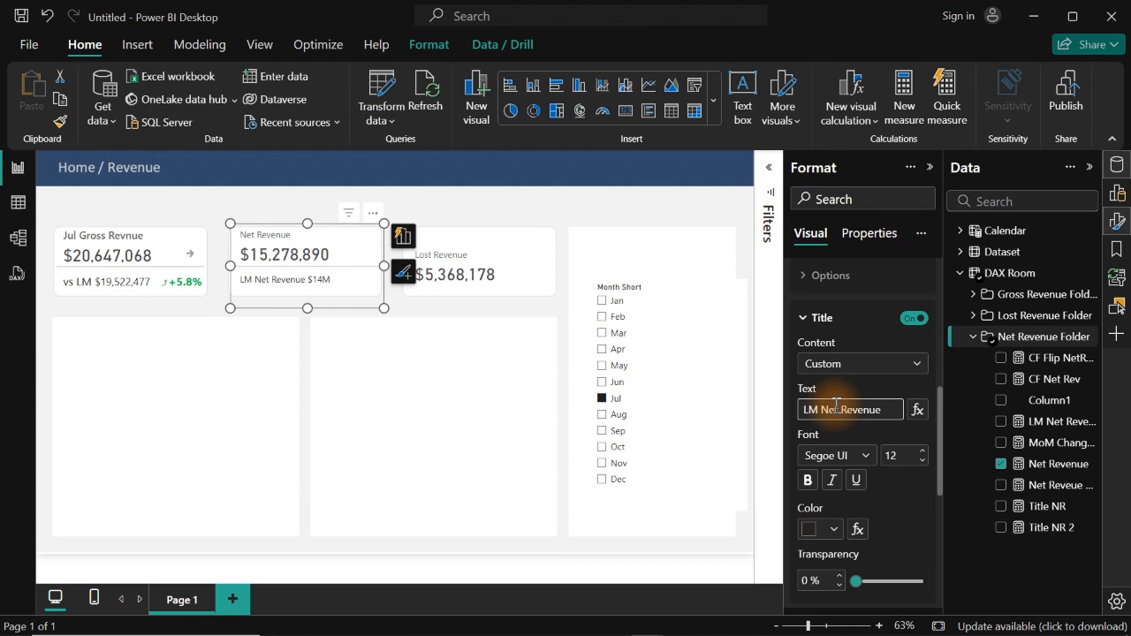
pyautogui.tripleClick(836, 407)
pyautogui.write('vs LM')
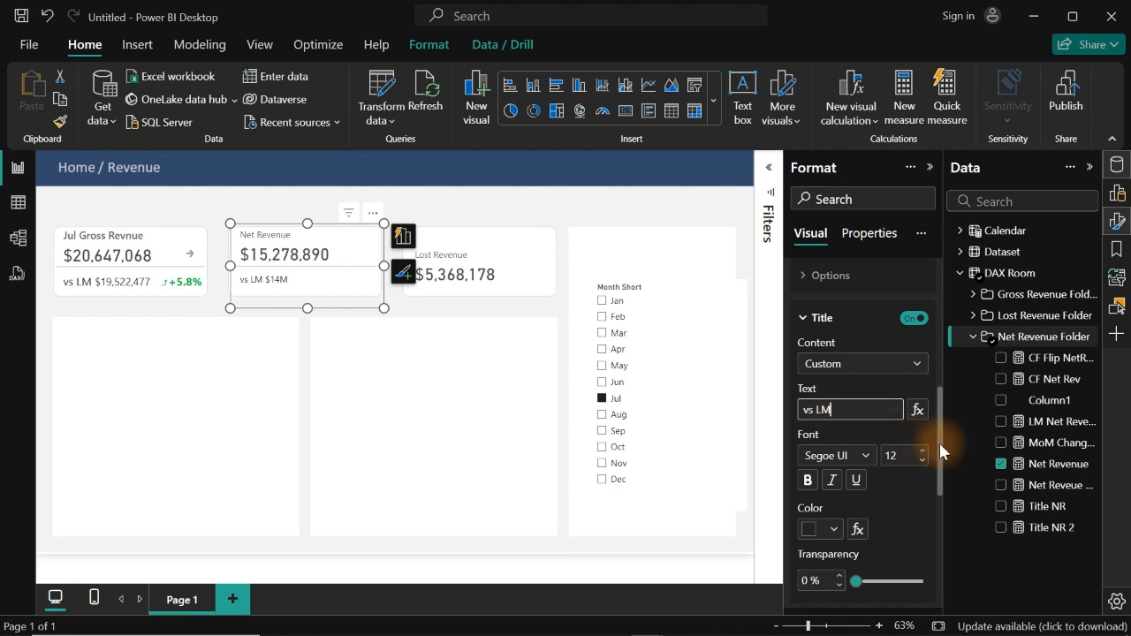
# Set the LM Net Revenue label's value to display units None and font size 14.
pyautogui.scroll(-3, 926, 504)
pyautogui.click(814, 393)
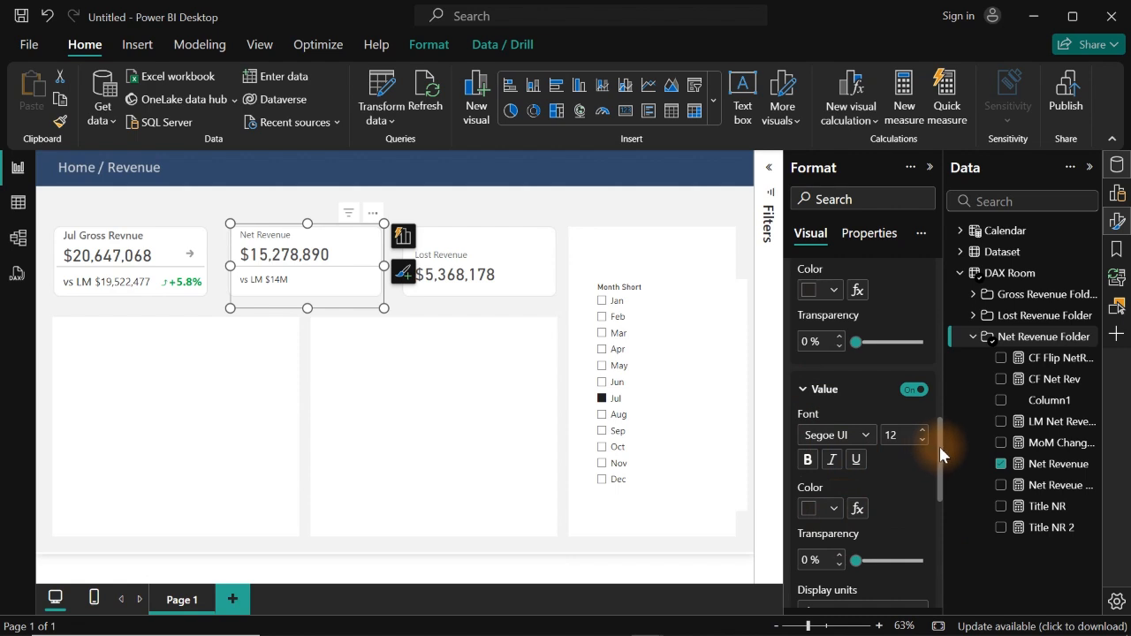
pyautogui.moveTo(939, 446); pyautogui.dragTo(940, 492)
pyautogui.click(847, 483)
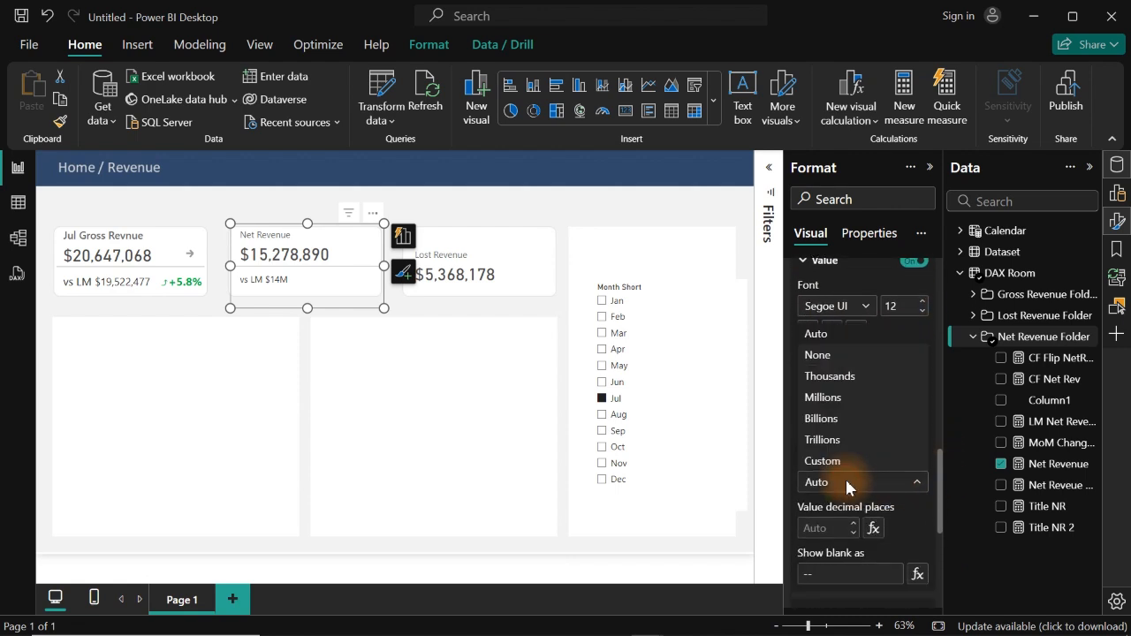
pyautogui.click(830, 362)
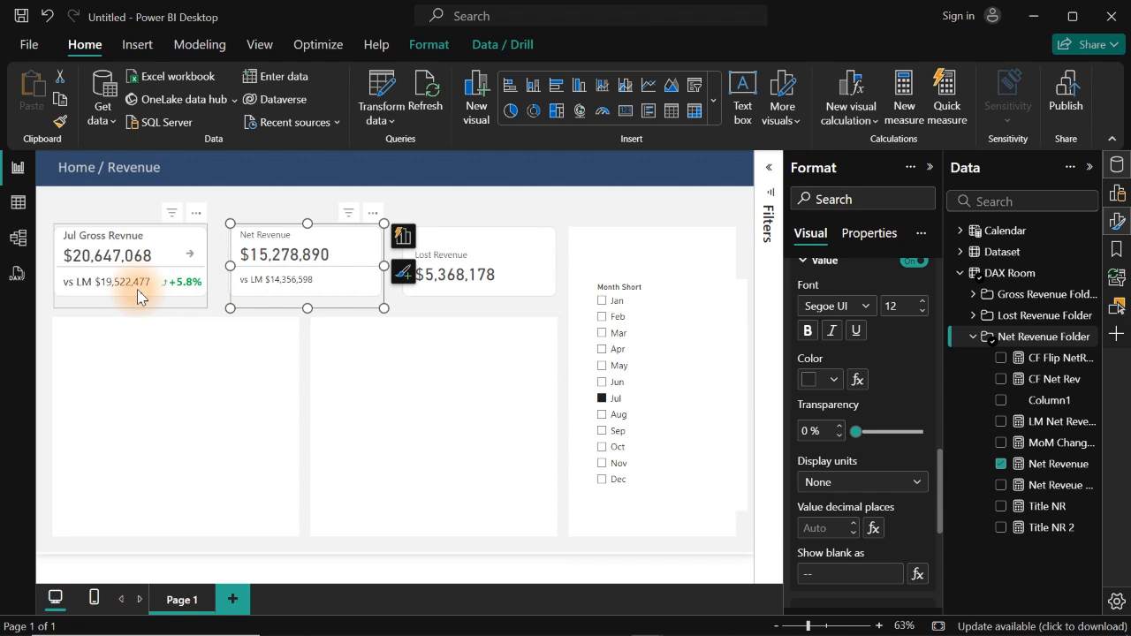
pyautogui.click(923, 308)
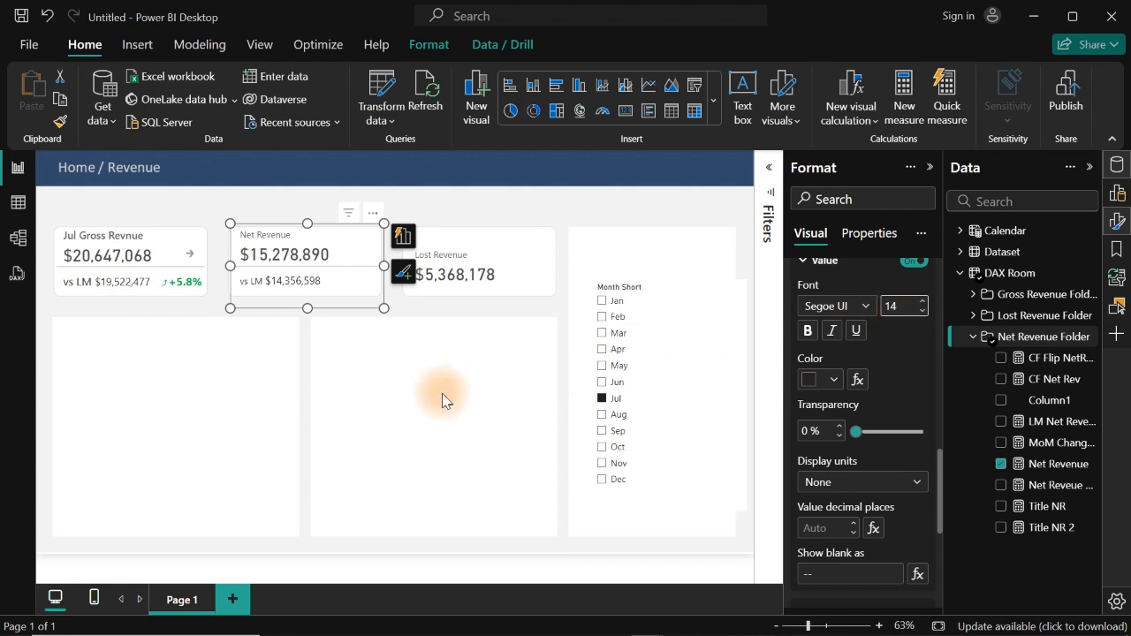
# Duplicate the Gross Revenue month-over-month change card and place the copy beside the vs LM value on the Net Revenue card.
pyautogui.click(371, 404)
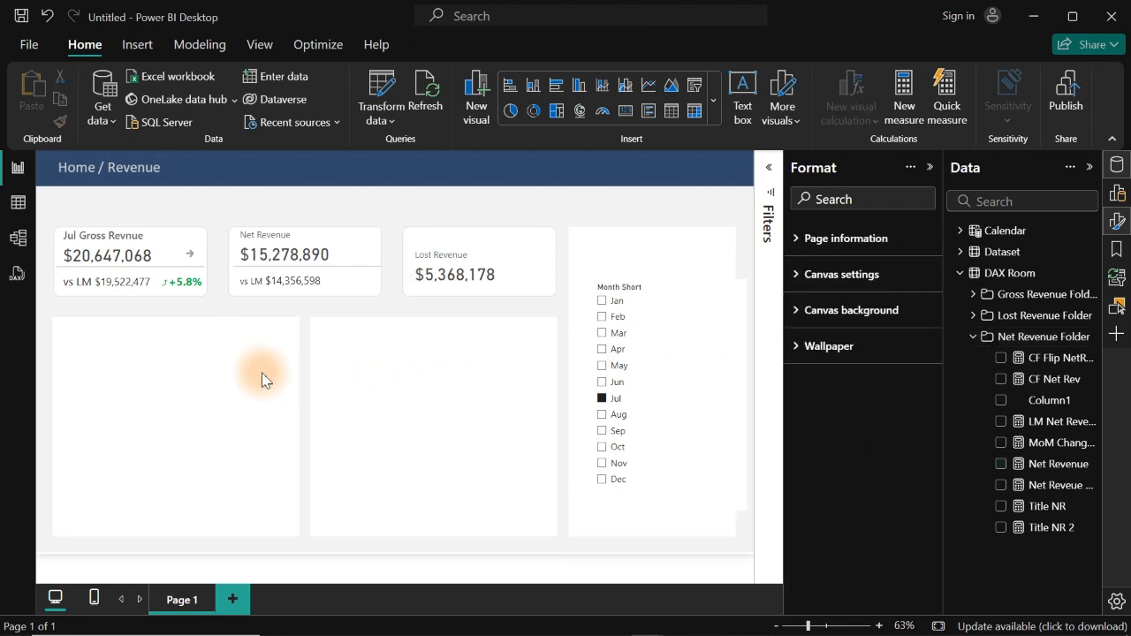
pyautogui.click(183, 289)
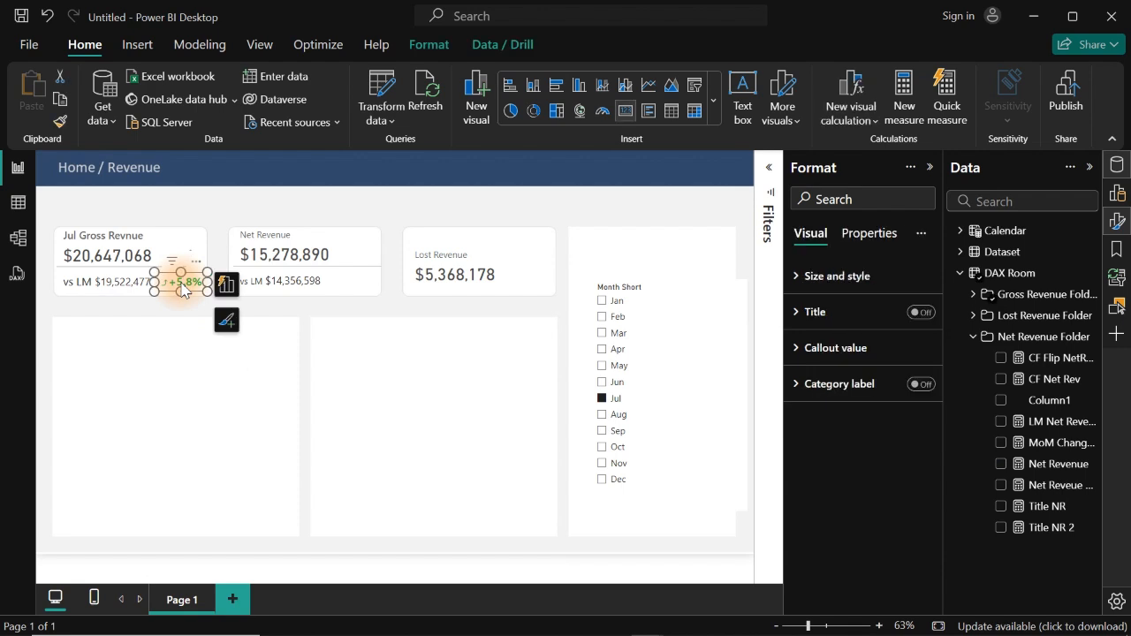
pyautogui.moveTo(183, 289); pyautogui.dragTo(350, 281)
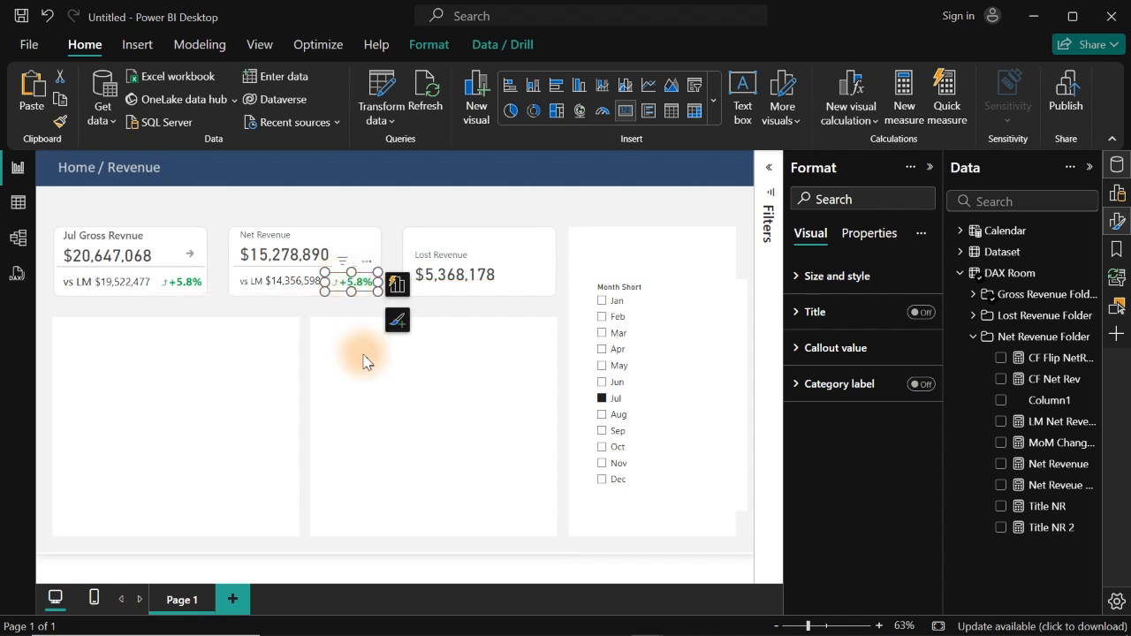
# Replace the copied card's Gross Revenue MoM Change field with the MoM Change measure from the Net Revenue Folder.
pyautogui.click(975, 294)
pyautogui.click(1013, 422)
pyautogui.click(1001, 421)
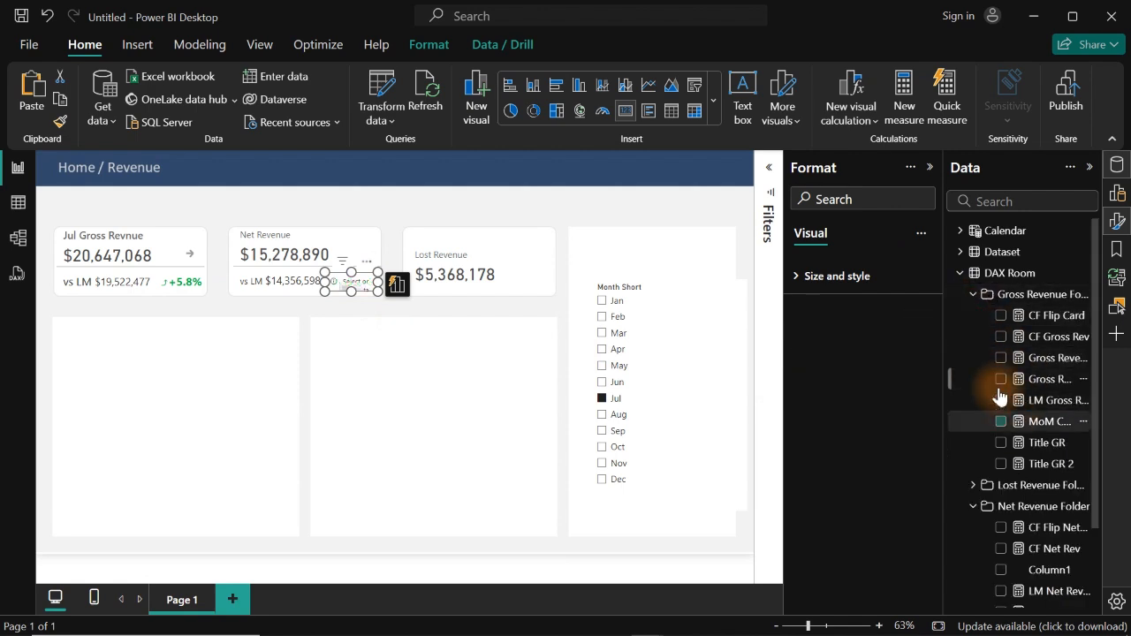
pyautogui.click(973, 295)
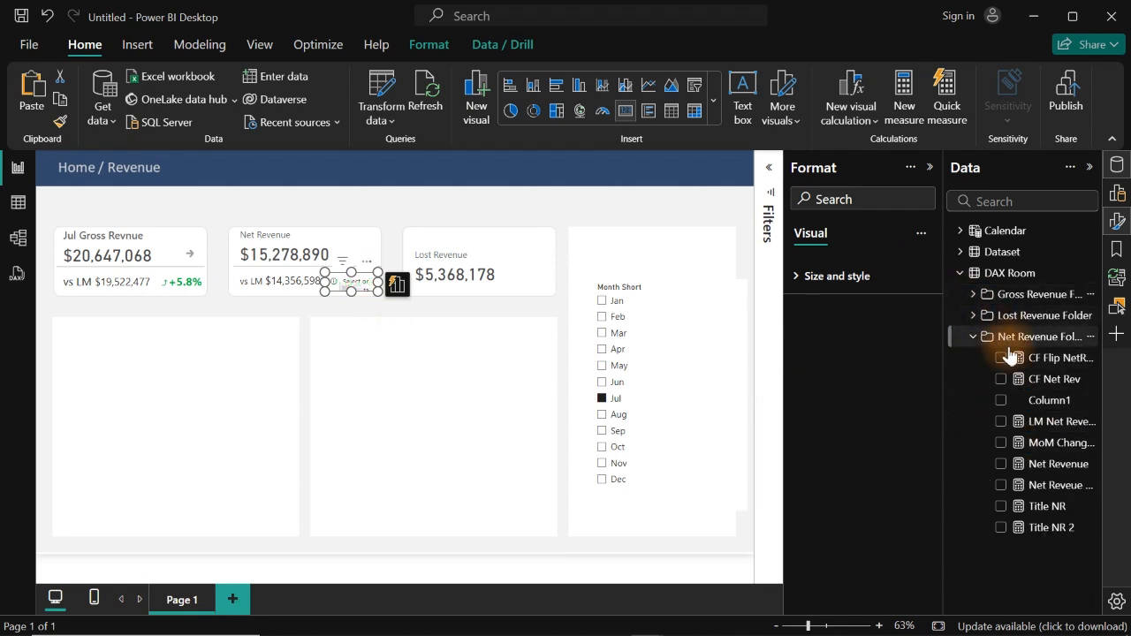
pyautogui.click(1001, 443)
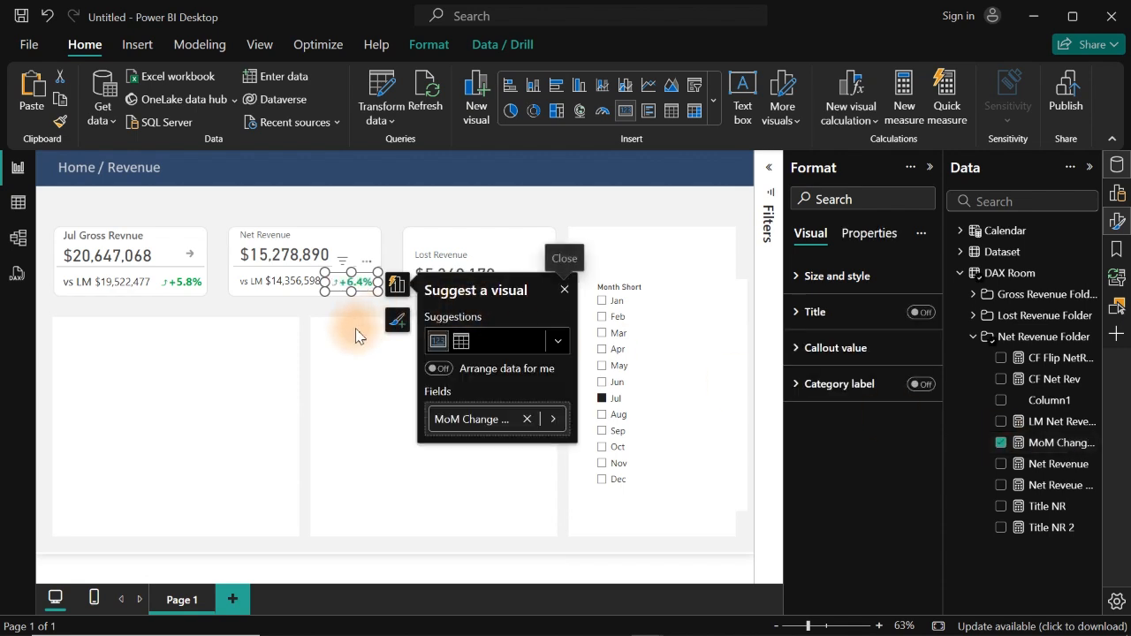
# Base the callout value color rules of the Net Revenue card's change indicator on the CF Net Rev measure.
pyautogui.click(850, 348)
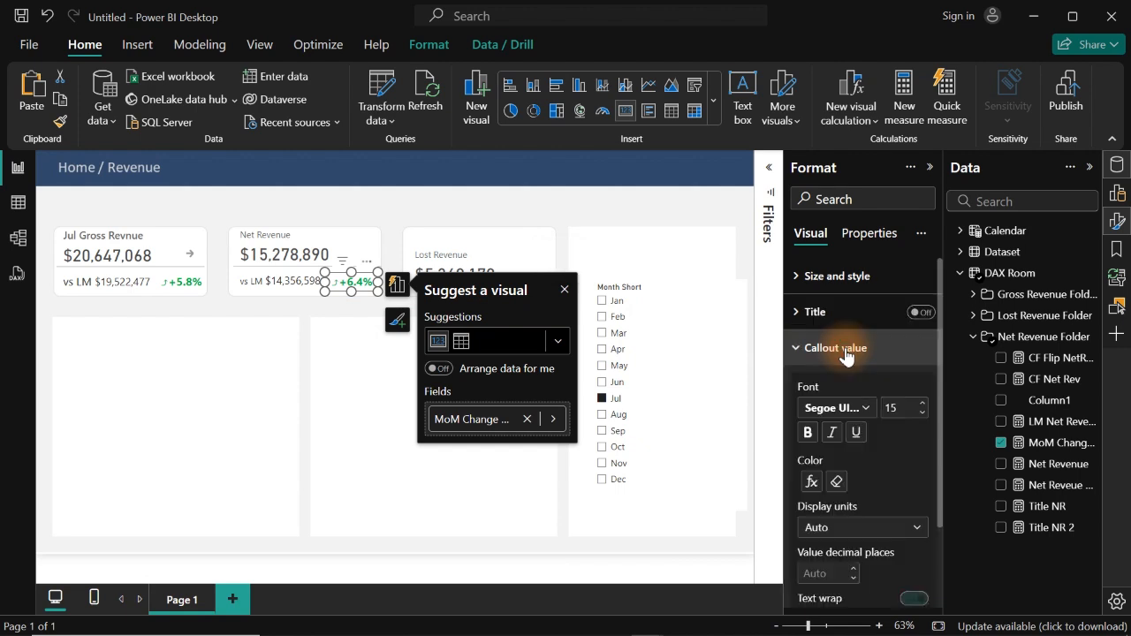
pyautogui.click(810, 481)
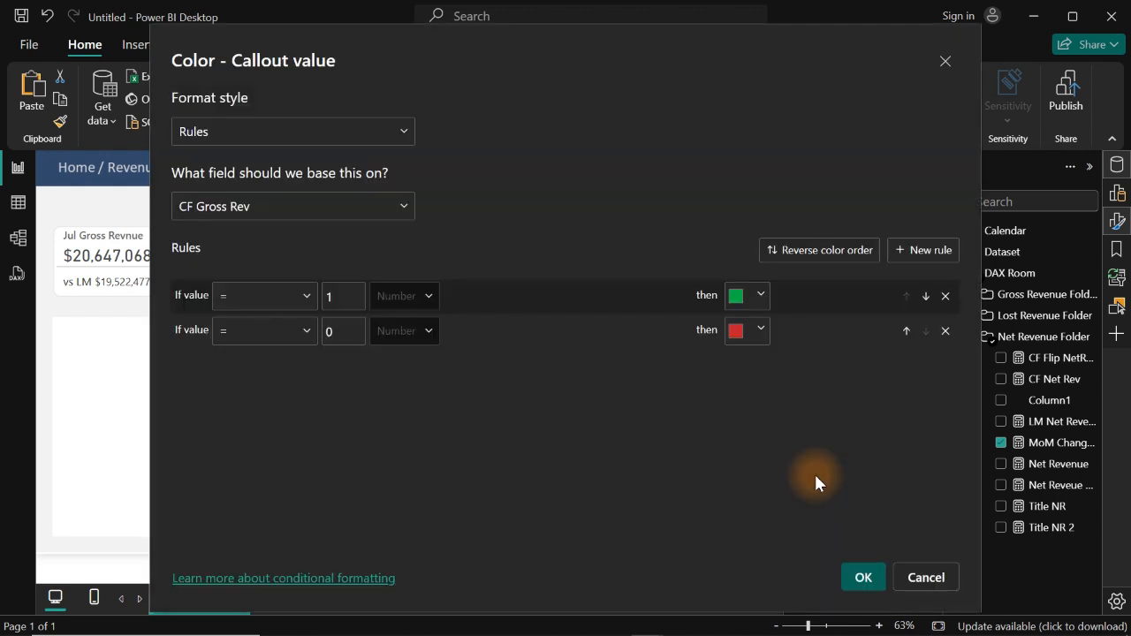
pyautogui.click(294, 220)
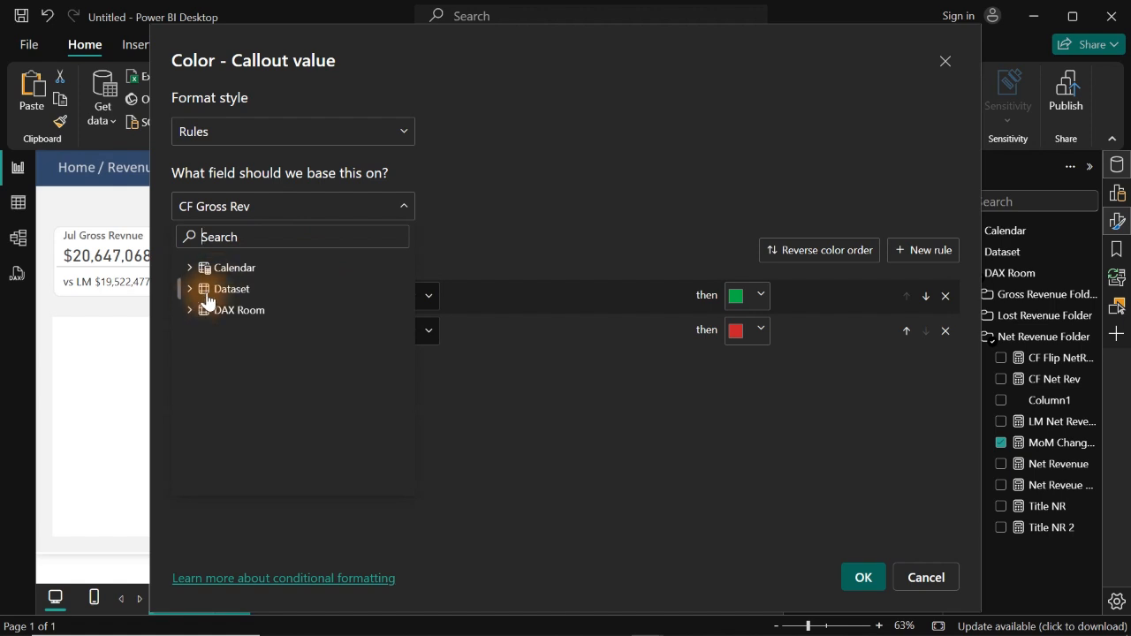
pyautogui.write('cf')
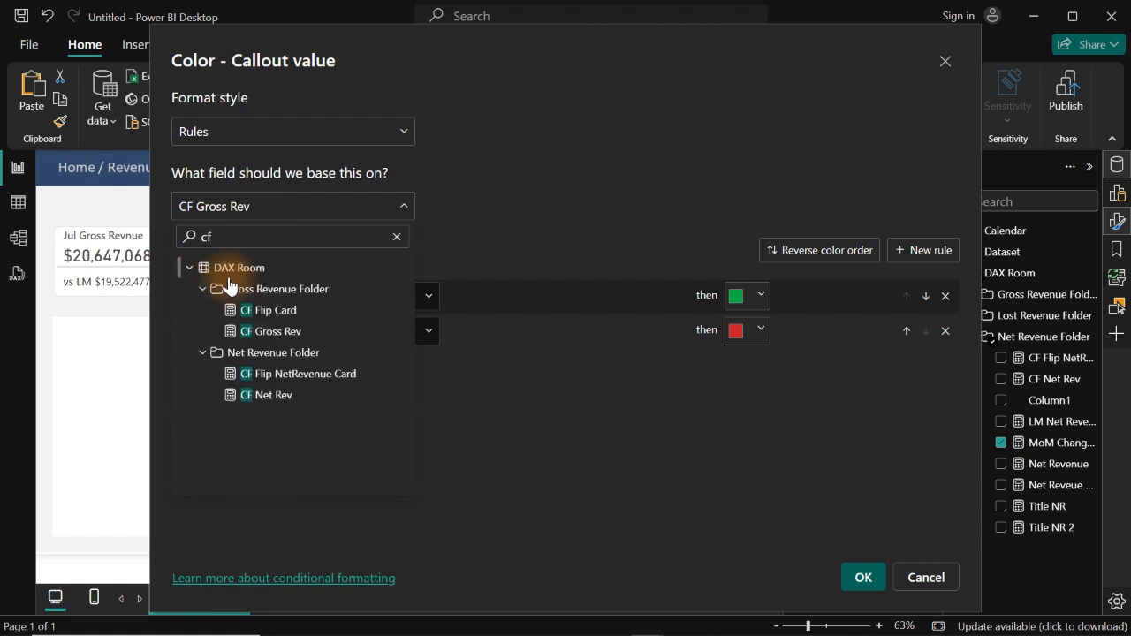
pyautogui.click(266, 395)
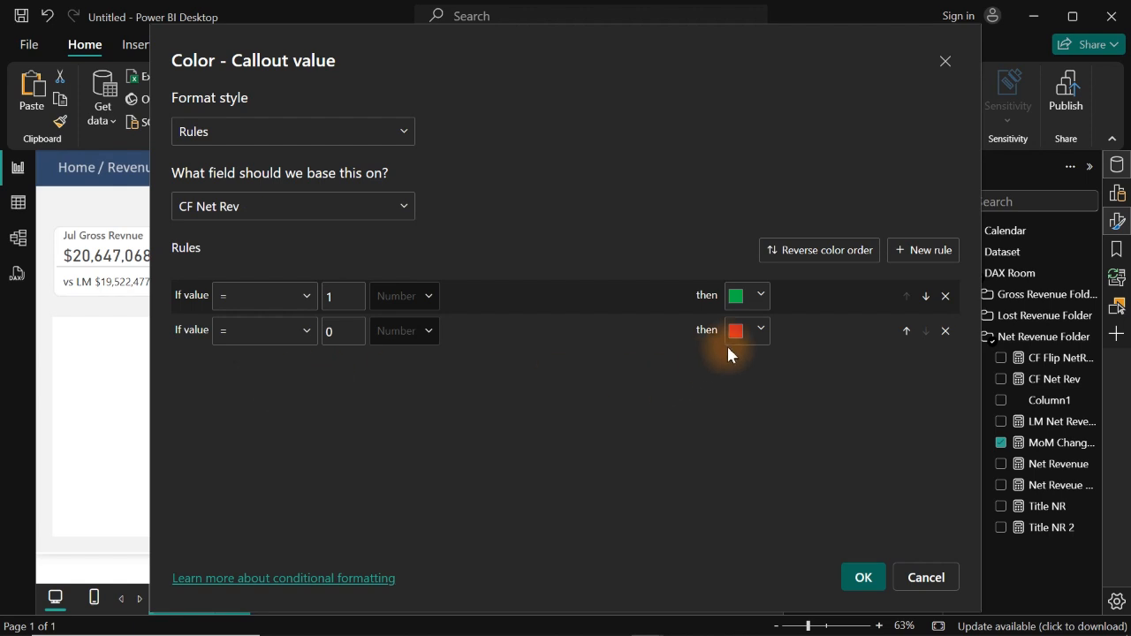
pyautogui.click(861, 576)
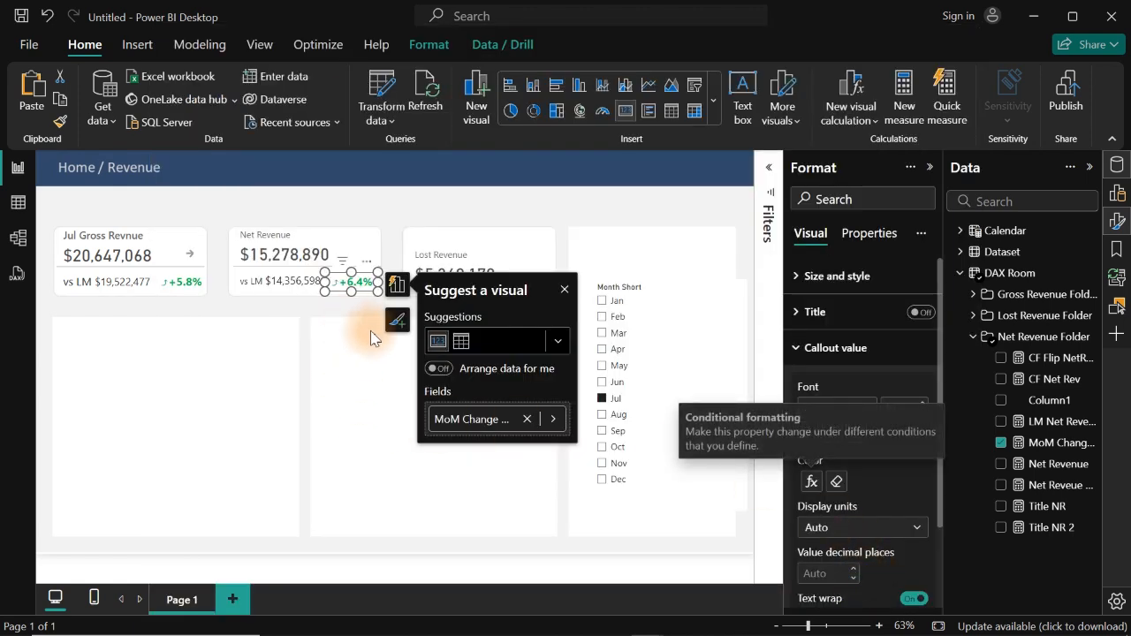
pyautogui.click(336, 394)
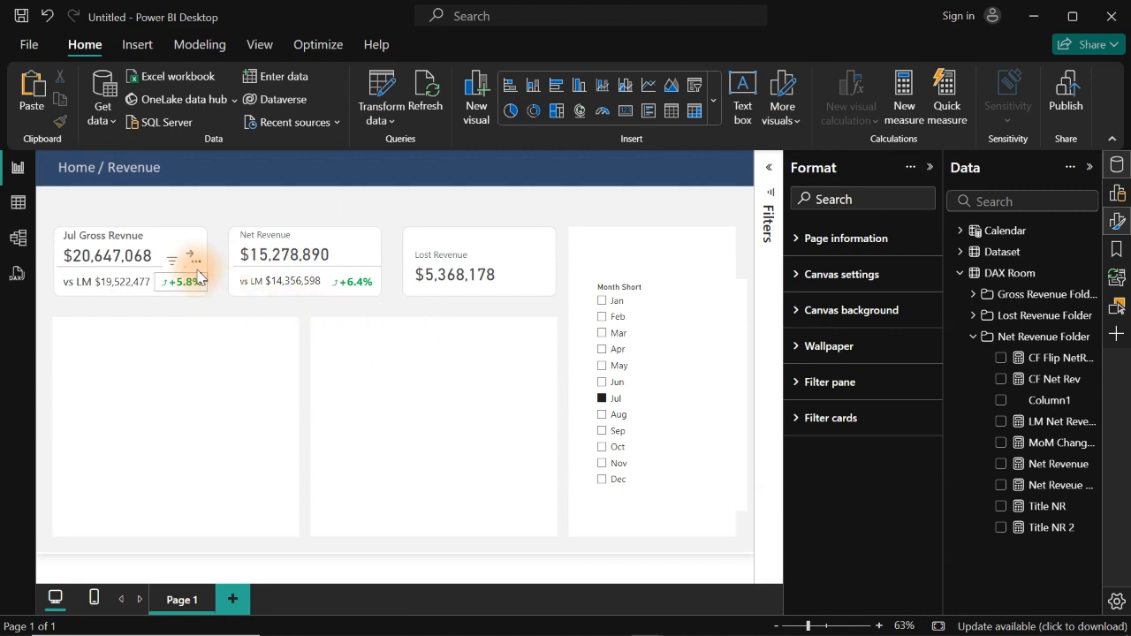
# Duplicate the Gross Revenue card's arrow button and place the copy beside the main value on the Net Revenue card.
pyautogui.click(191, 260)
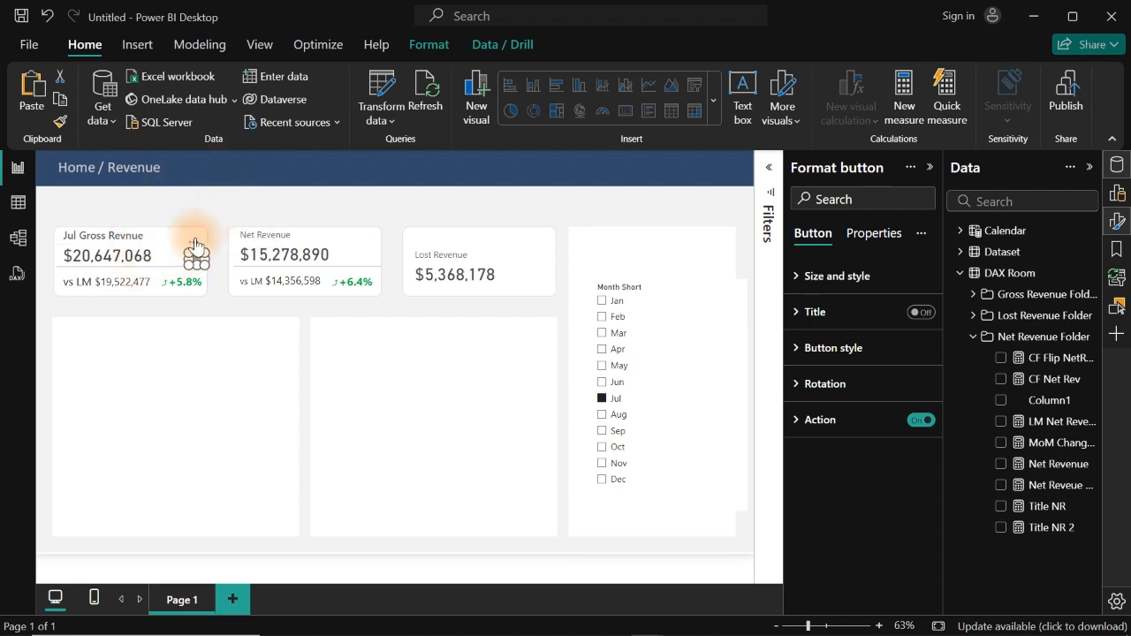
pyautogui.moveTo(196, 247); pyautogui.dragTo(350, 241)
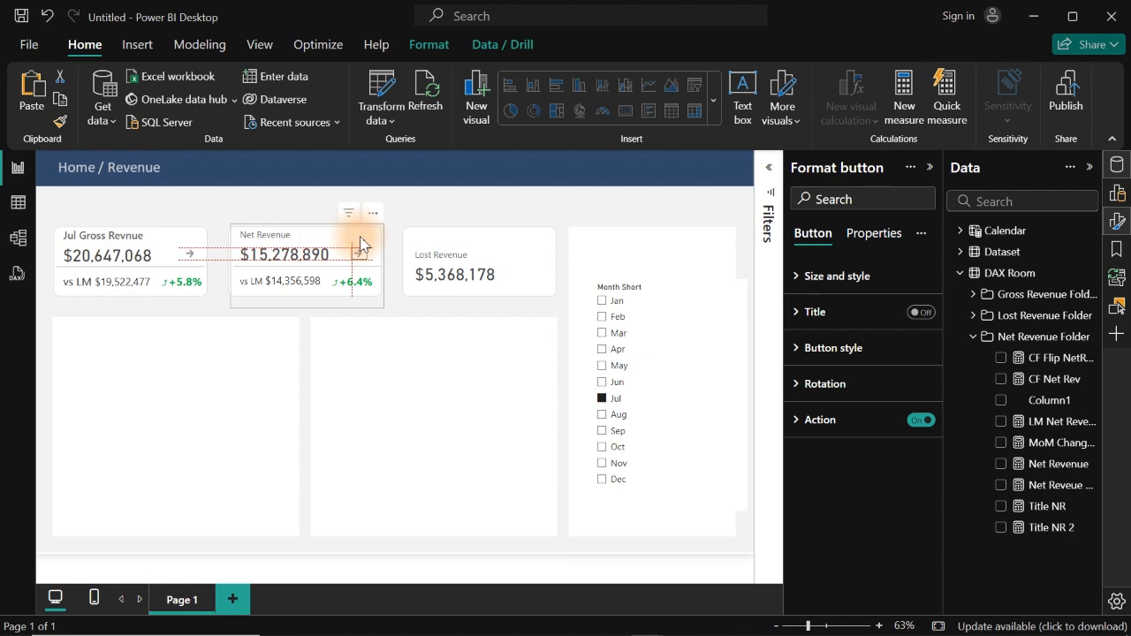
pyautogui.moveTo(363, 244); pyautogui.dragTo(368, 245)
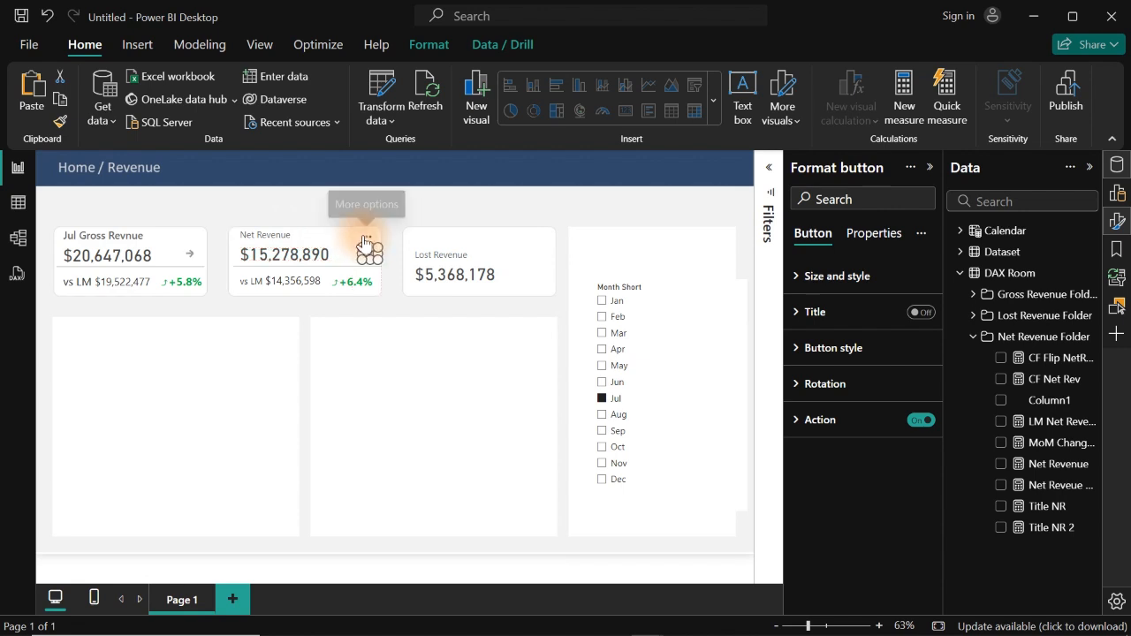
pyautogui.click(254, 206)
# Duplicate the wide blank button covering the Gross Revenue value and move the copy to the upper edge of the Net Revenue card.
pyautogui.click(143, 257)
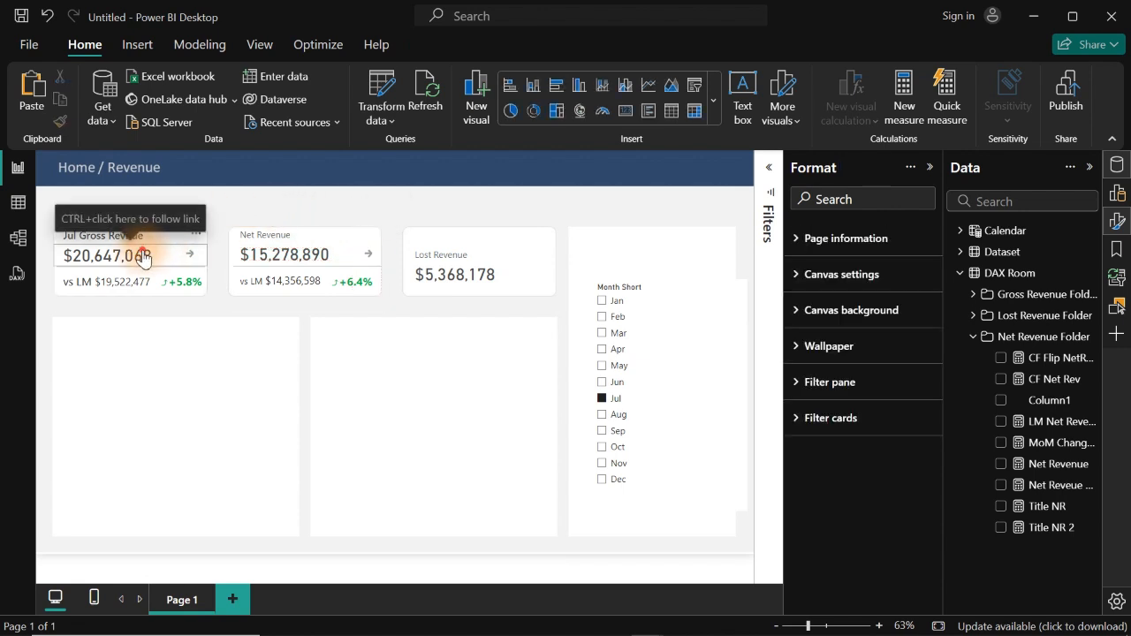
pyautogui.click(143, 256)
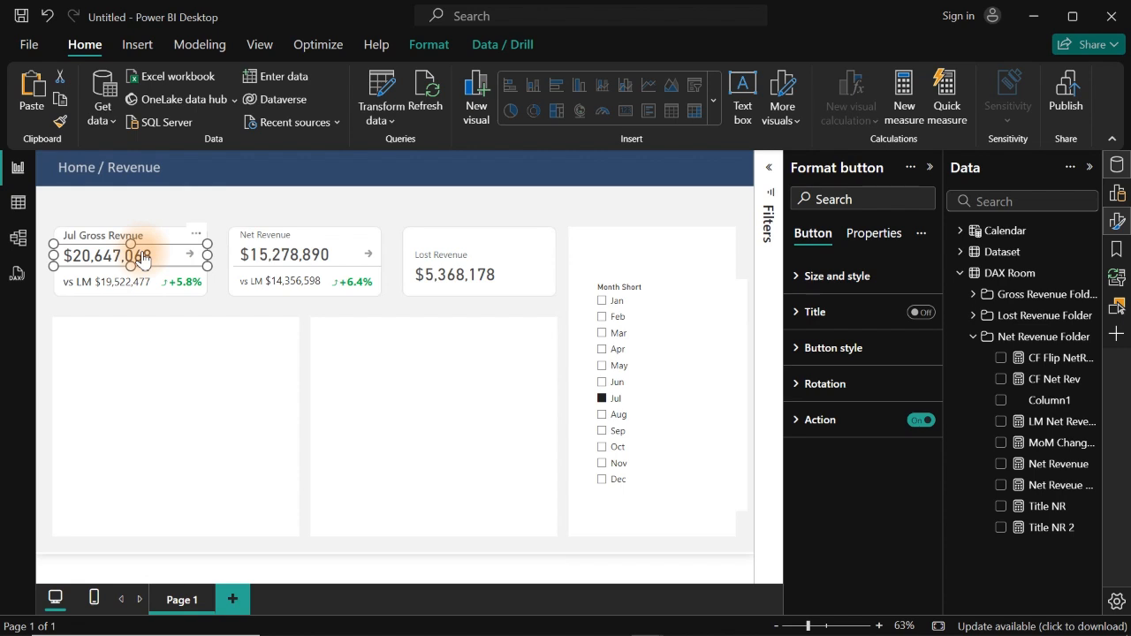
pyautogui.hotkey('ctrl', 'v')
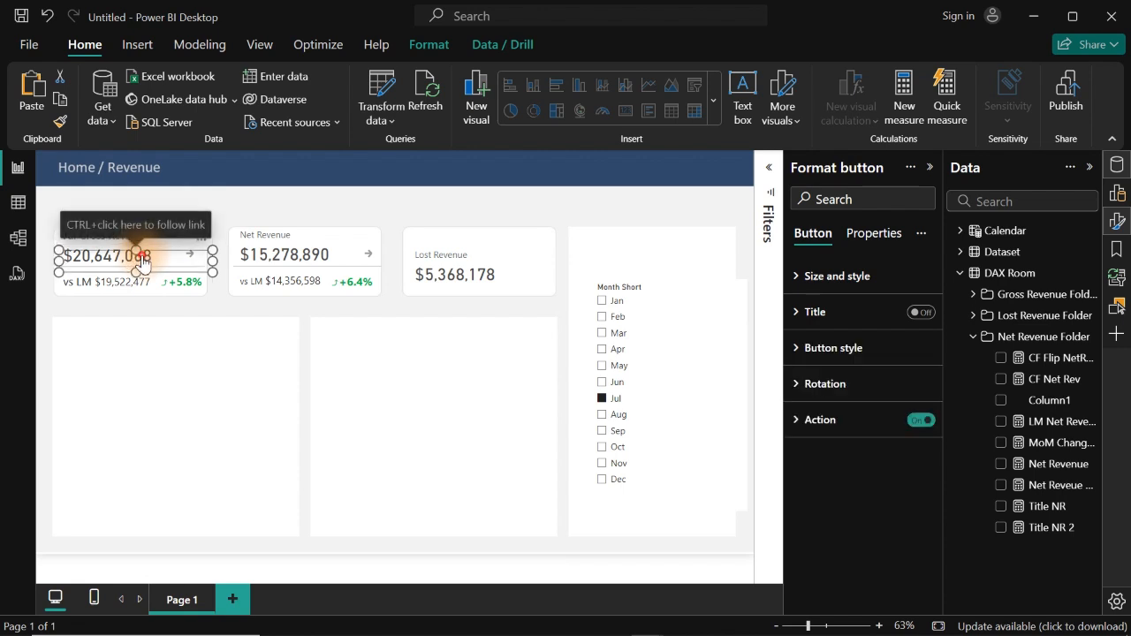
pyautogui.moveTo(141, 262); pyautogui.dragTo(293, 215)
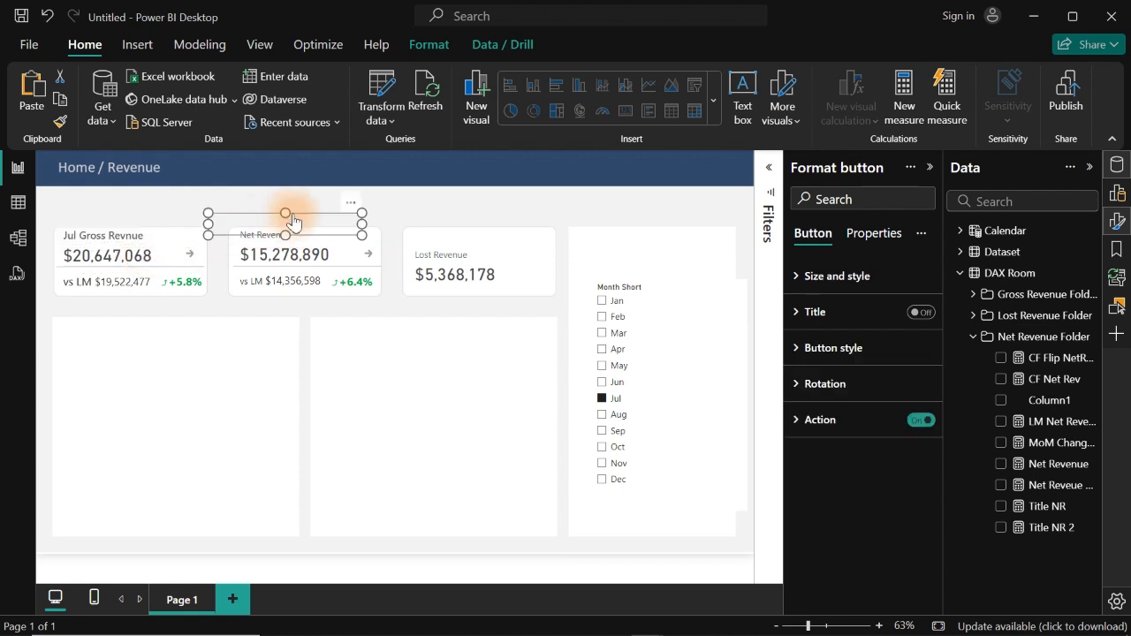
# Bring the Net Revenue card's arrow button to the front of the other objects.
pyautogui.click(372, 258)
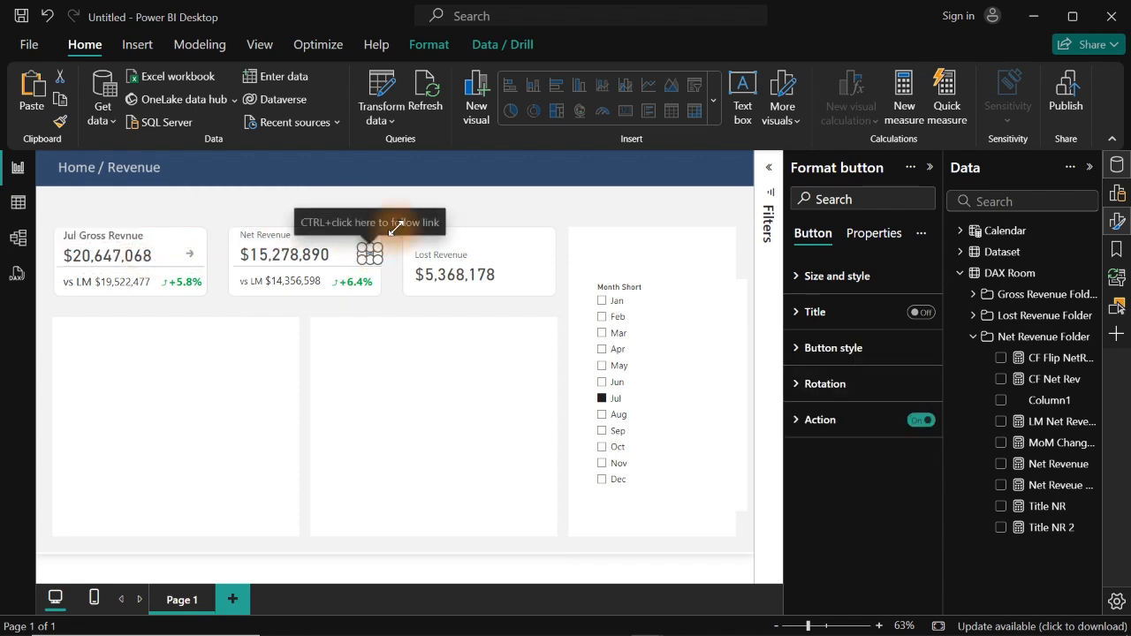
pyautogui.click(262, 48)
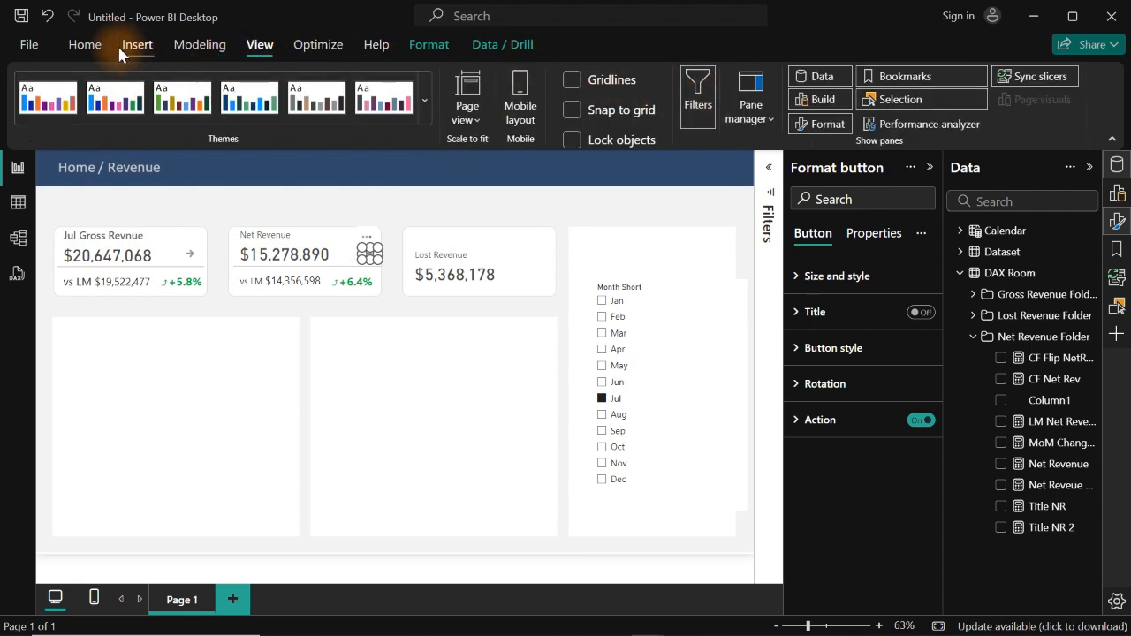
pyautogui.click(418, 46)
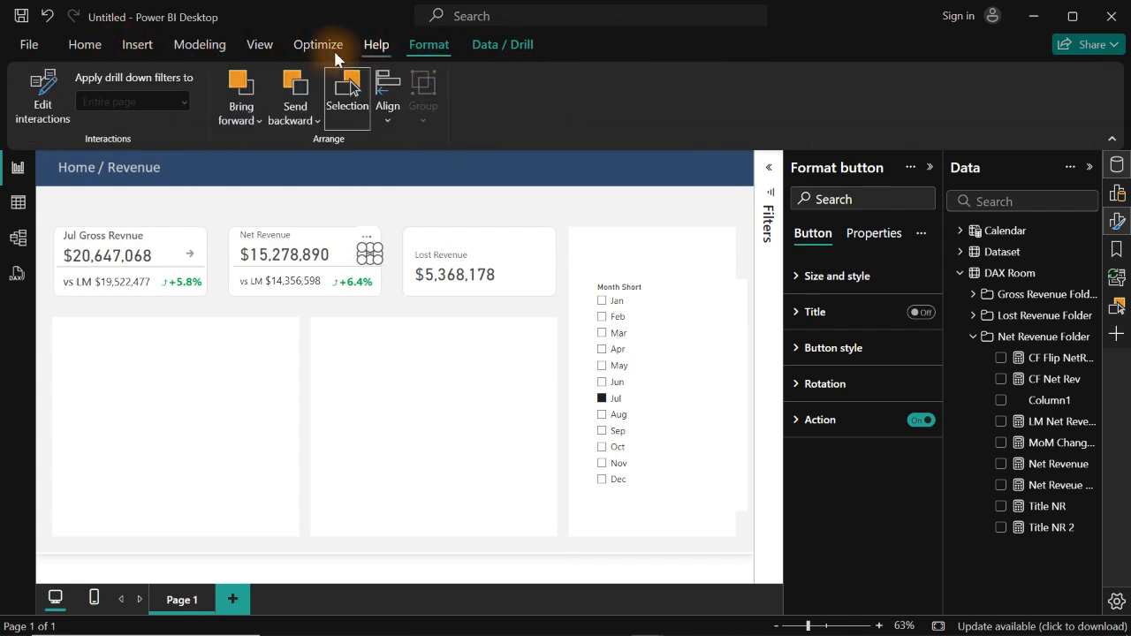
pyautogui.click(254, 120)
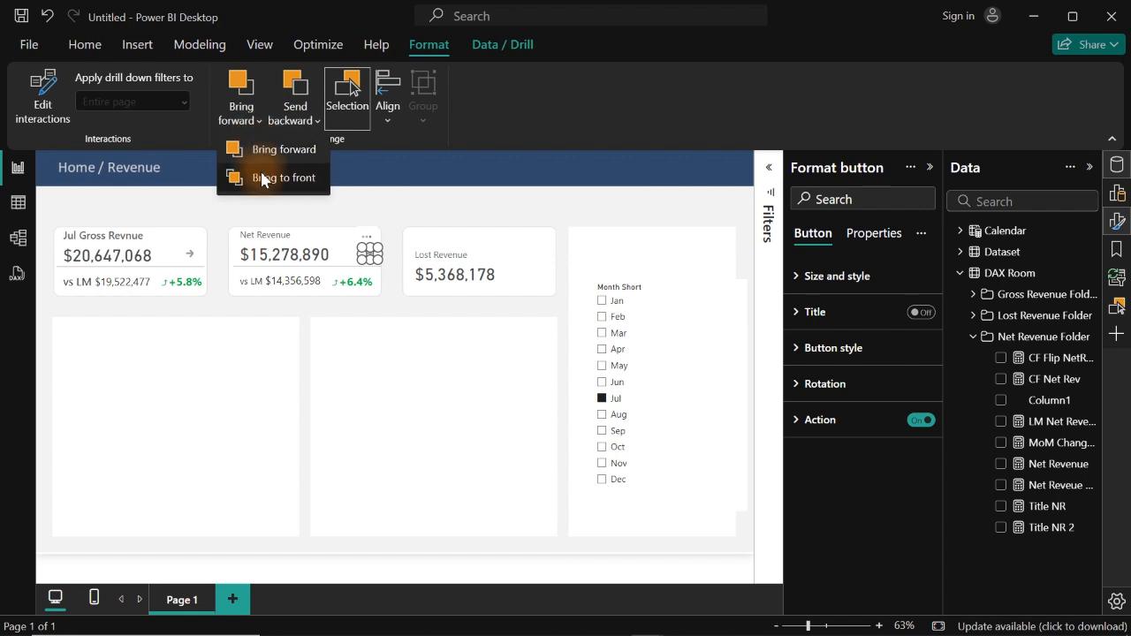
pyautogui.click(262, 179)
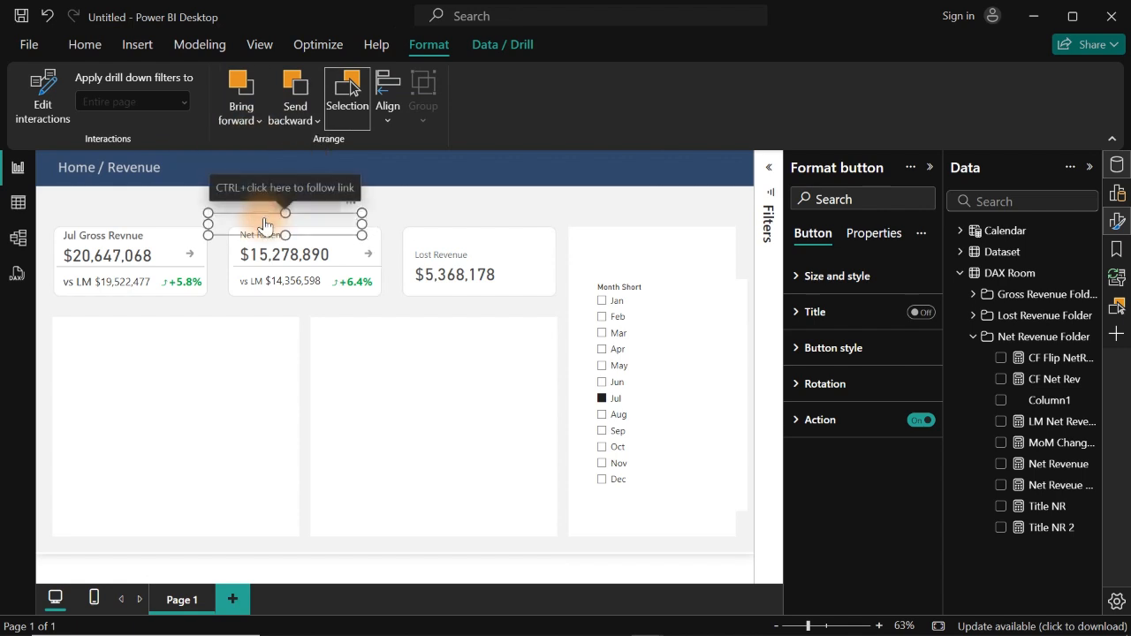
# Position the copied wide button over the Net Revenue value, aligned with the card's sides and the Gross Revenue card's button.
pyautogui.moveTo(265, 224); pyautogui.dragTo(290, 255)
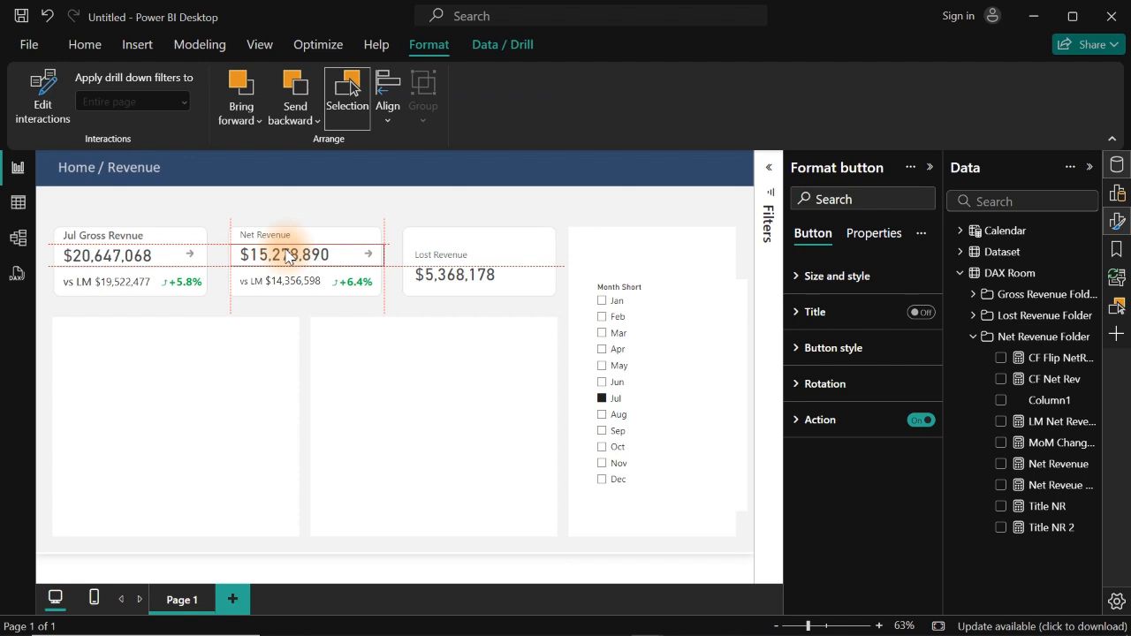
pyautogui.moveTo(285, 256); pyautogui.dragTo(285, 256)
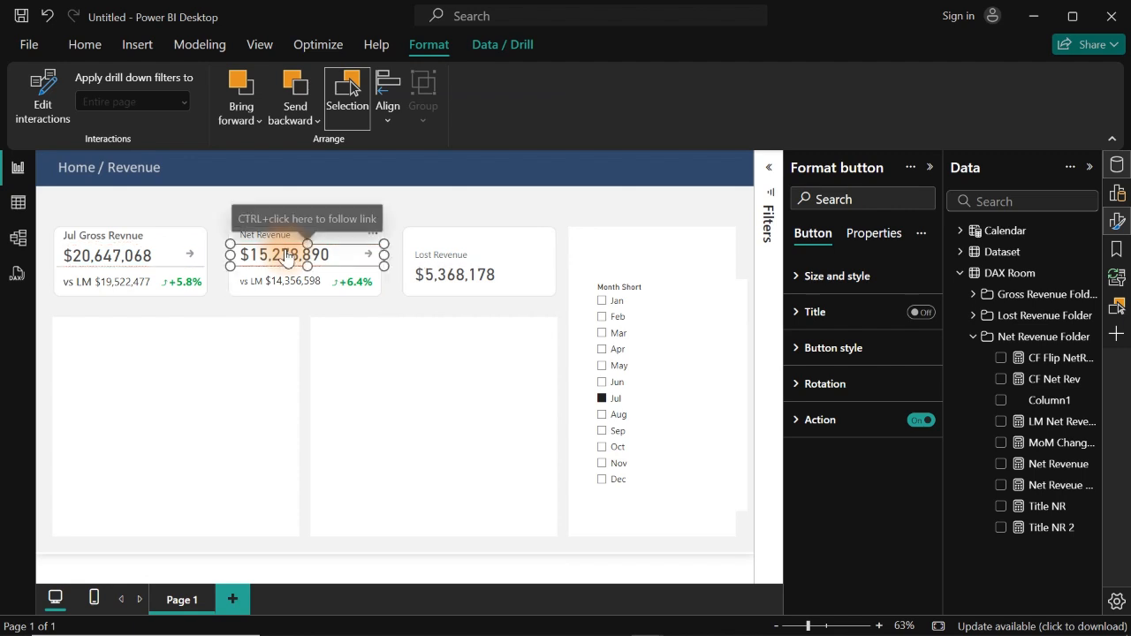
pyautogui.click(440, 204)
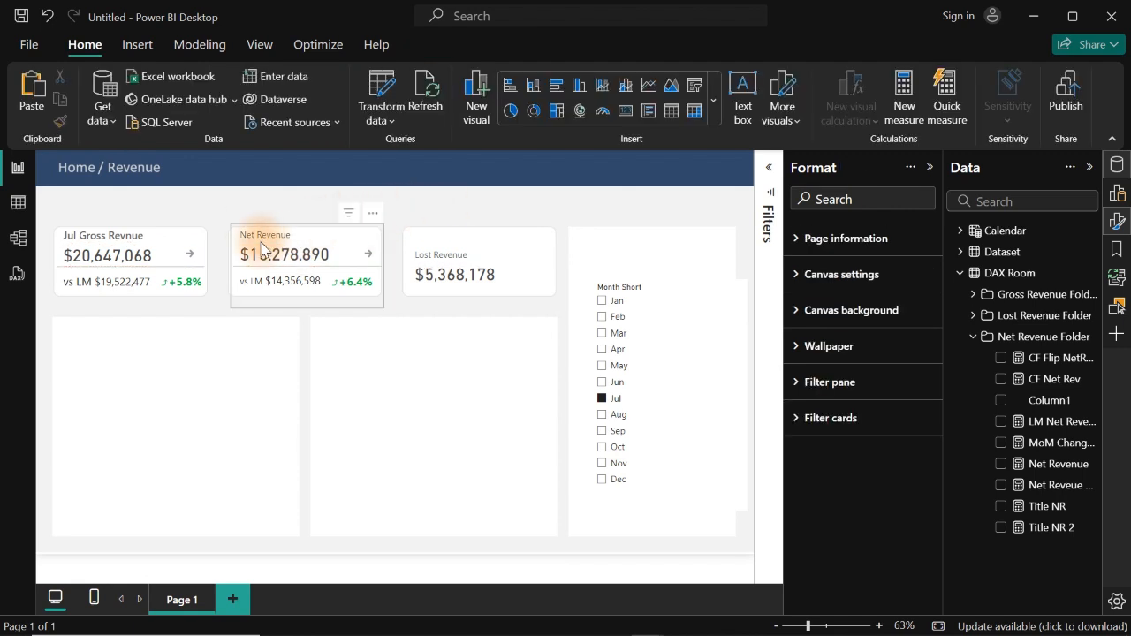
# Apply the Net Revenue card's callout value settings to the Net Revenue series only.
pyautogui.click(362, 238)
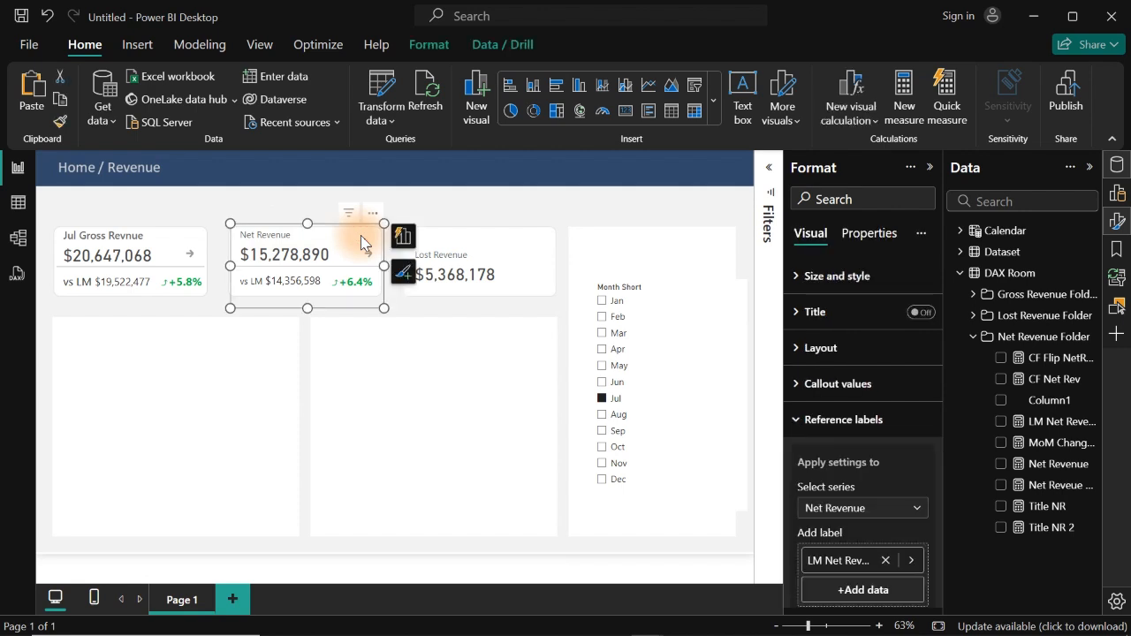
pyautogui.click(886, 421)
pyautogui.click(851, 386)
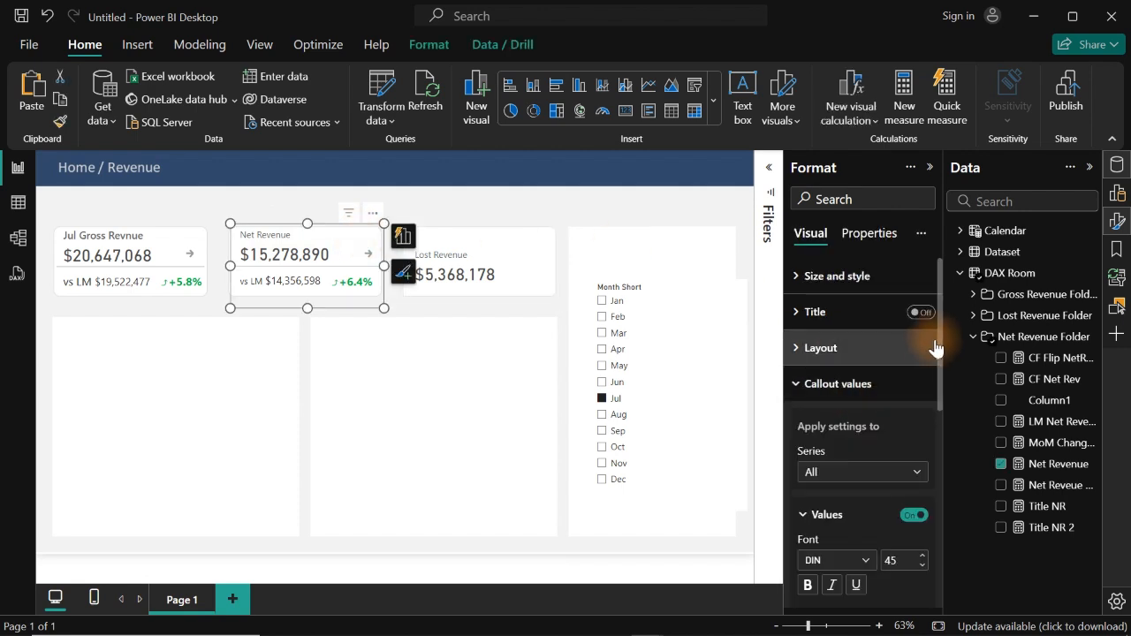
pyautogui.moveTo(942, 346); pyautogui.dragTo(947, 524)
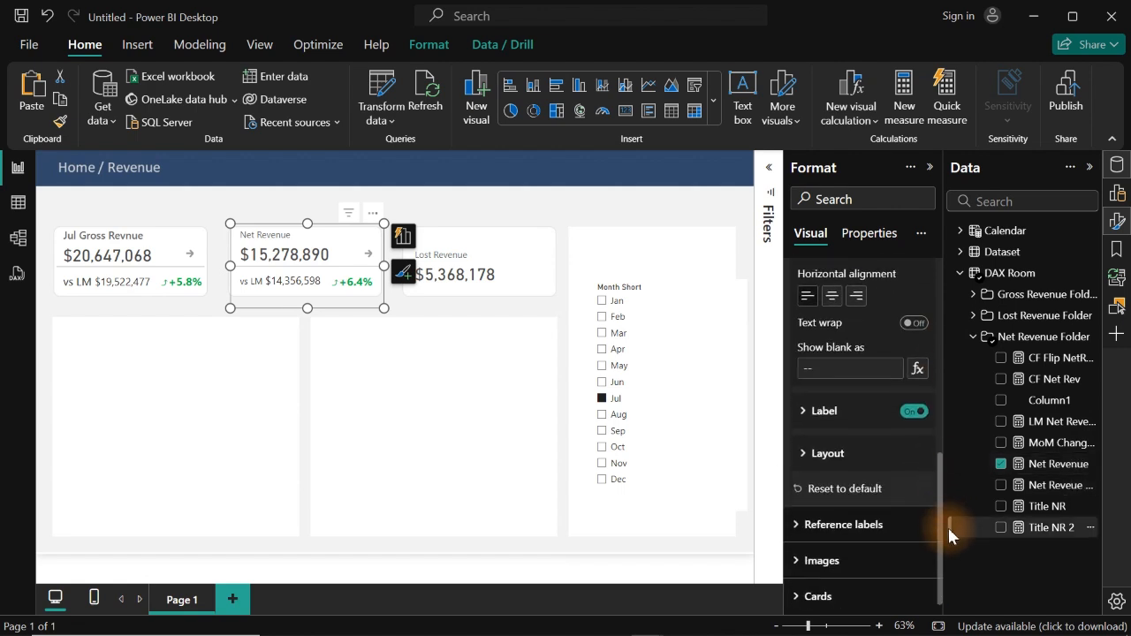
pyautogui.click(824, 410)
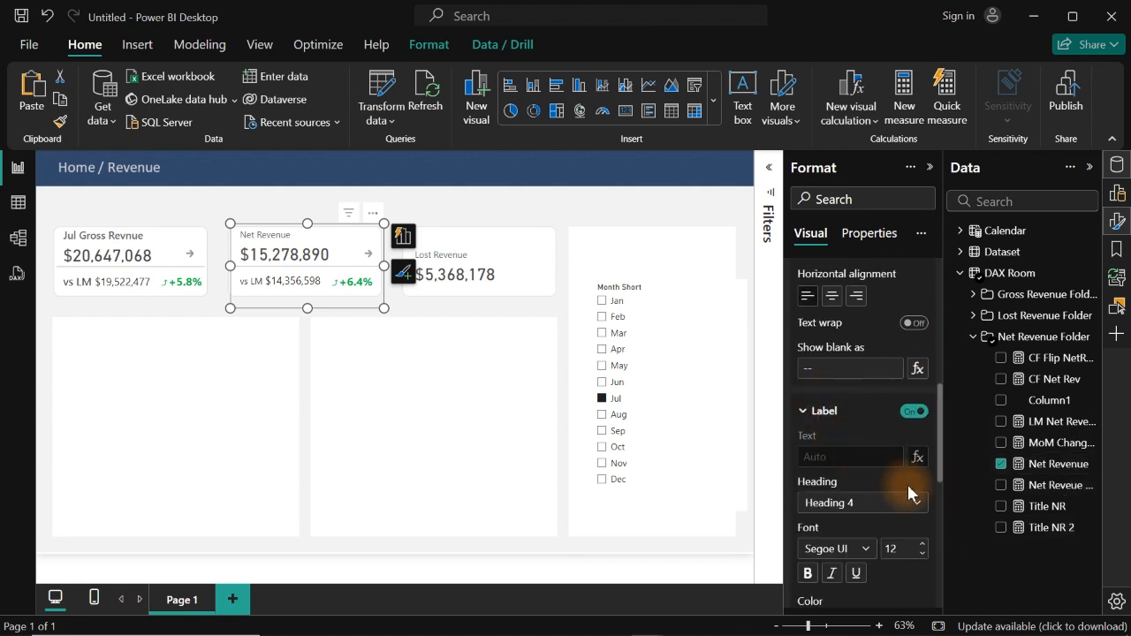
pyautogui.moveTo(942, 432); pyautogui.dragTo(942, 457)
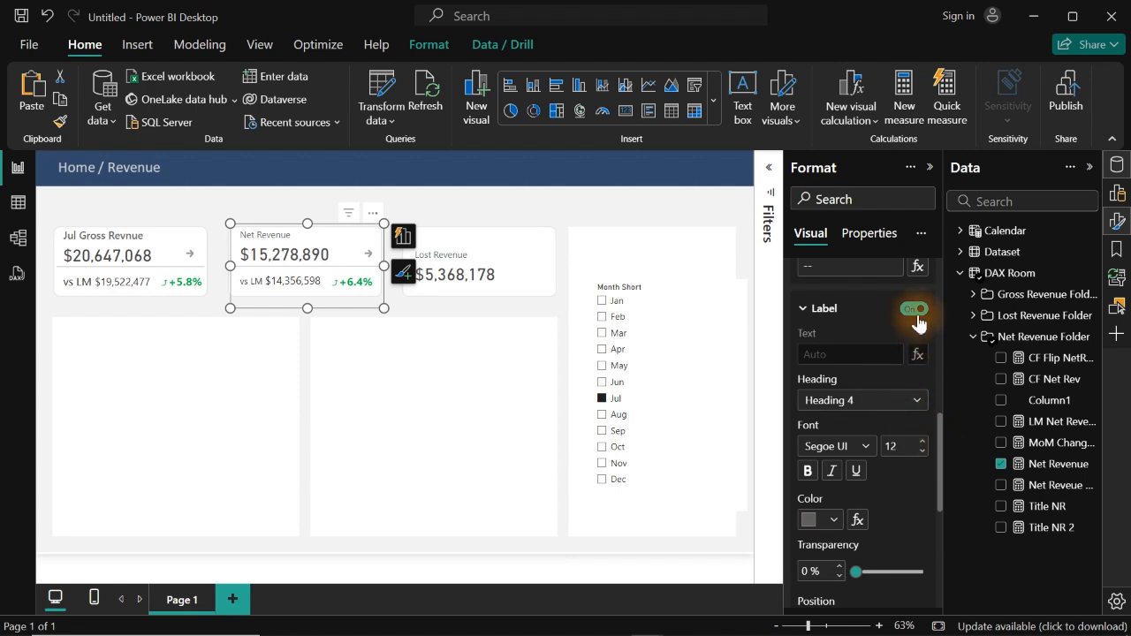
pyautogui.moveTo(942, 426); pyautogui.dragTo(934, 325)
pyautogui.click(902, 329)
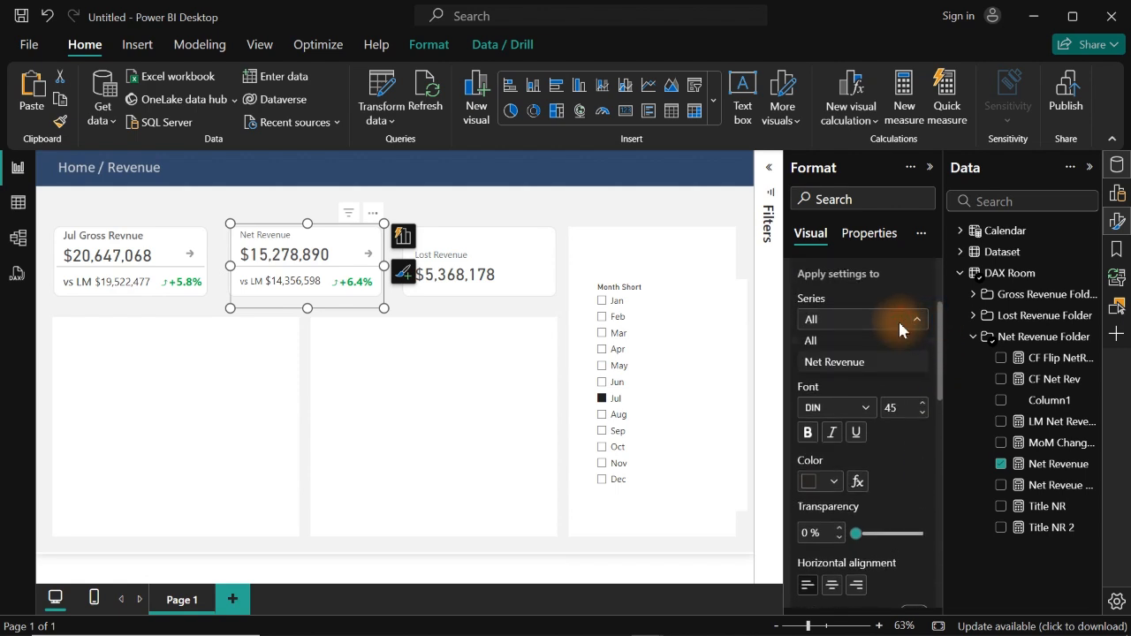
pyautogui.click(851, 364)
# Set the Net Revenue callout label's text conditionally by field value, based on the Title NR measure.
pyautogui.moveTo(941, 381); pyautogui.dragTo(939, 501)
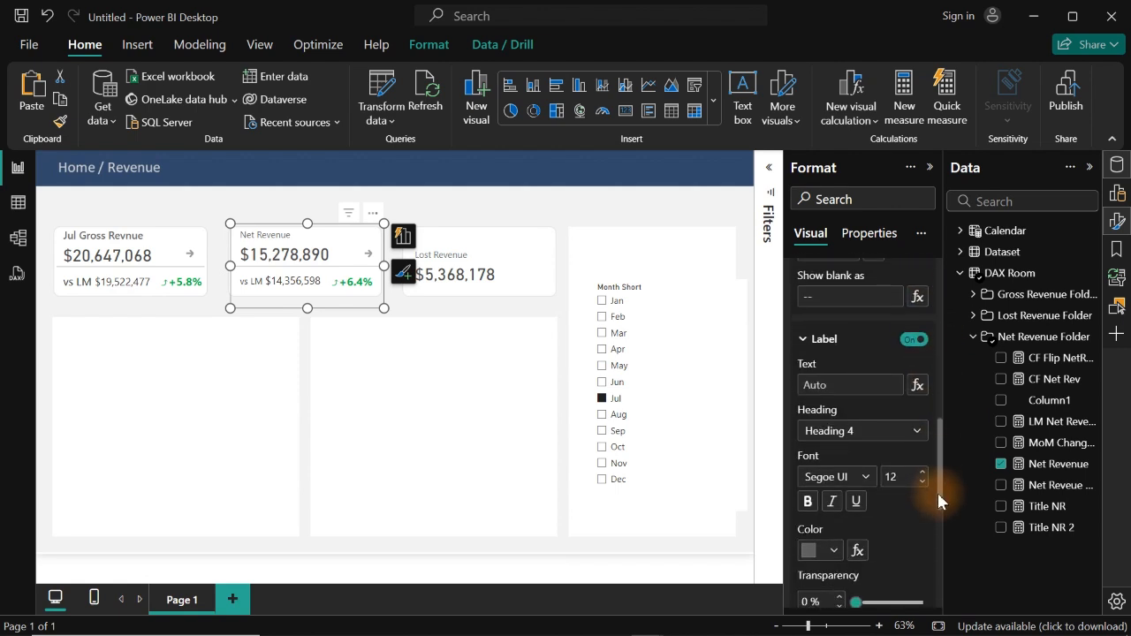
pyautogui.click(917, 385)
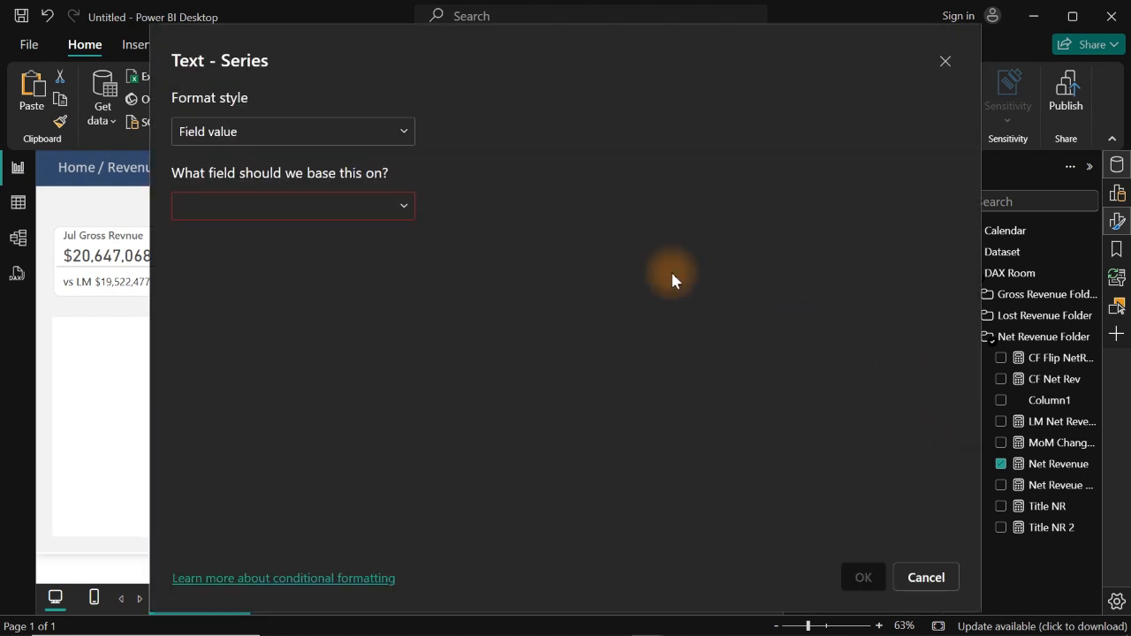
pyautogui.click(296, 209)
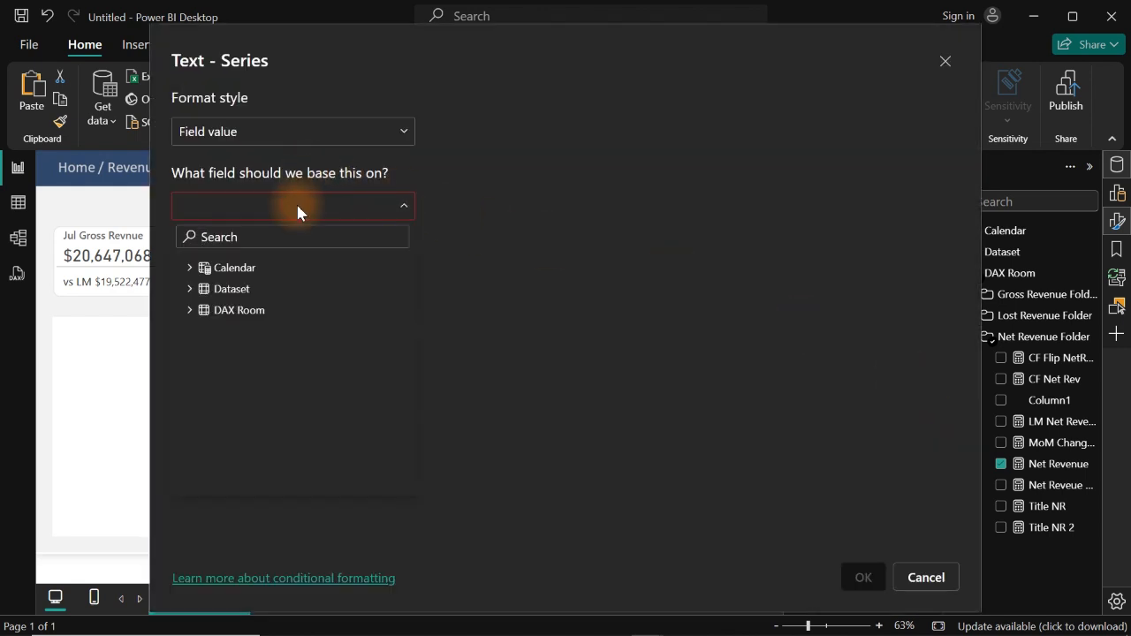
pyautogui.write('t')
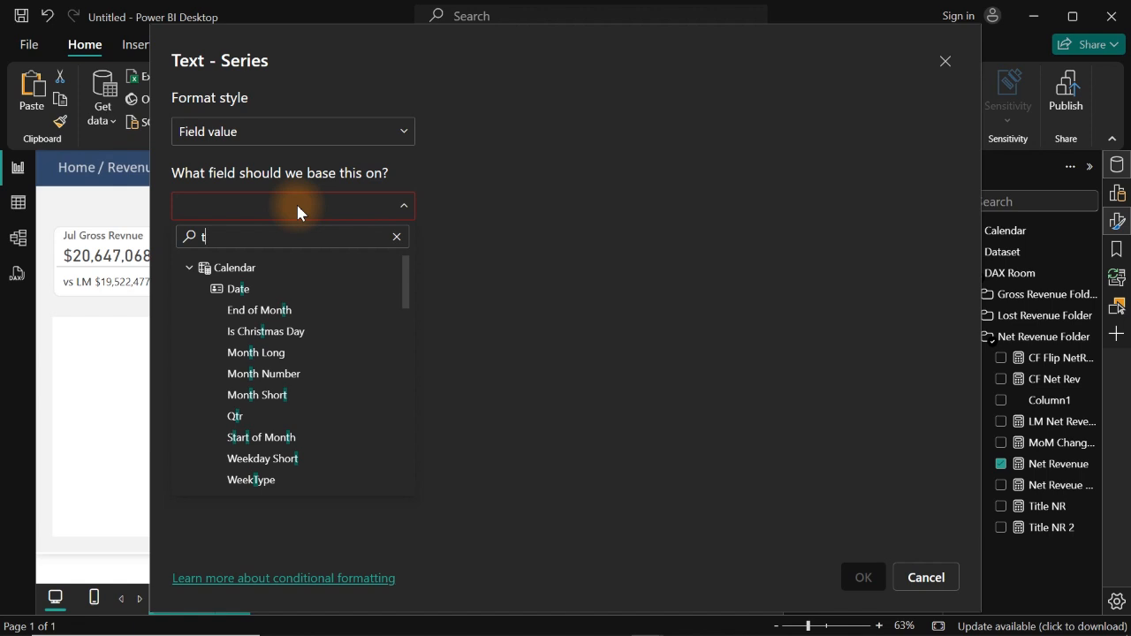
pyautogui.write('it')
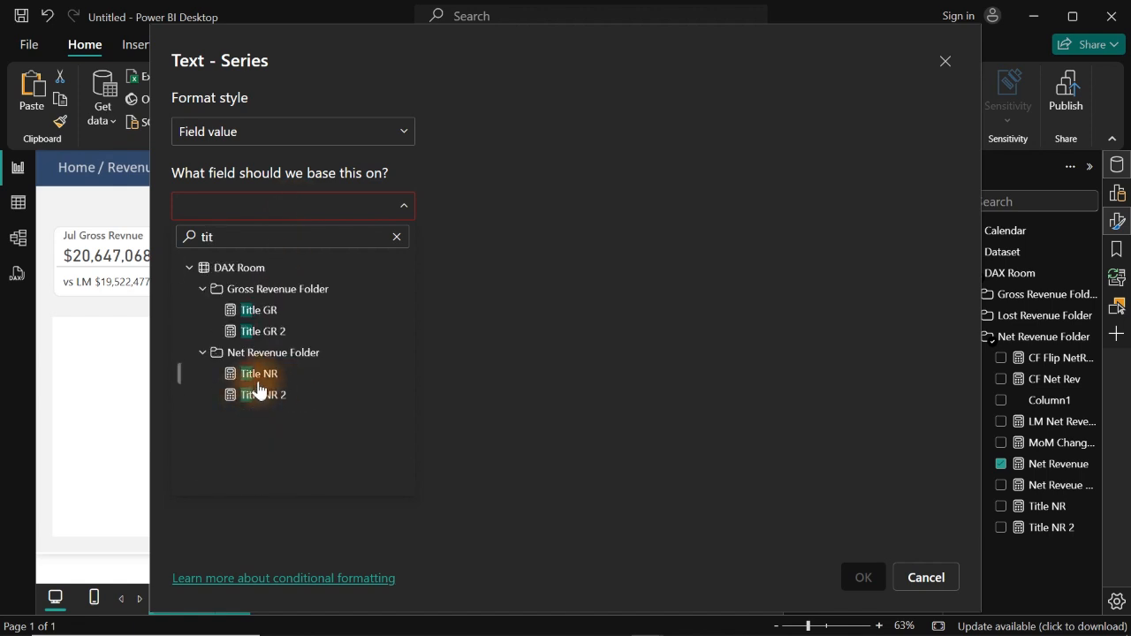
pyautogui.click(259, 374)
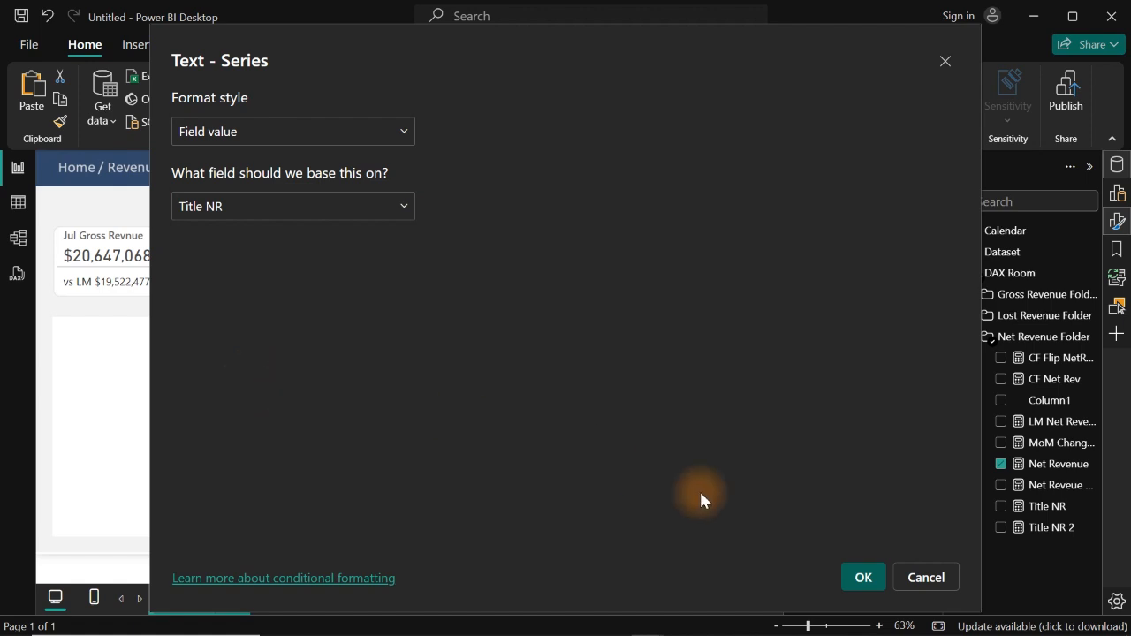
pyautogui.click(855, 577)
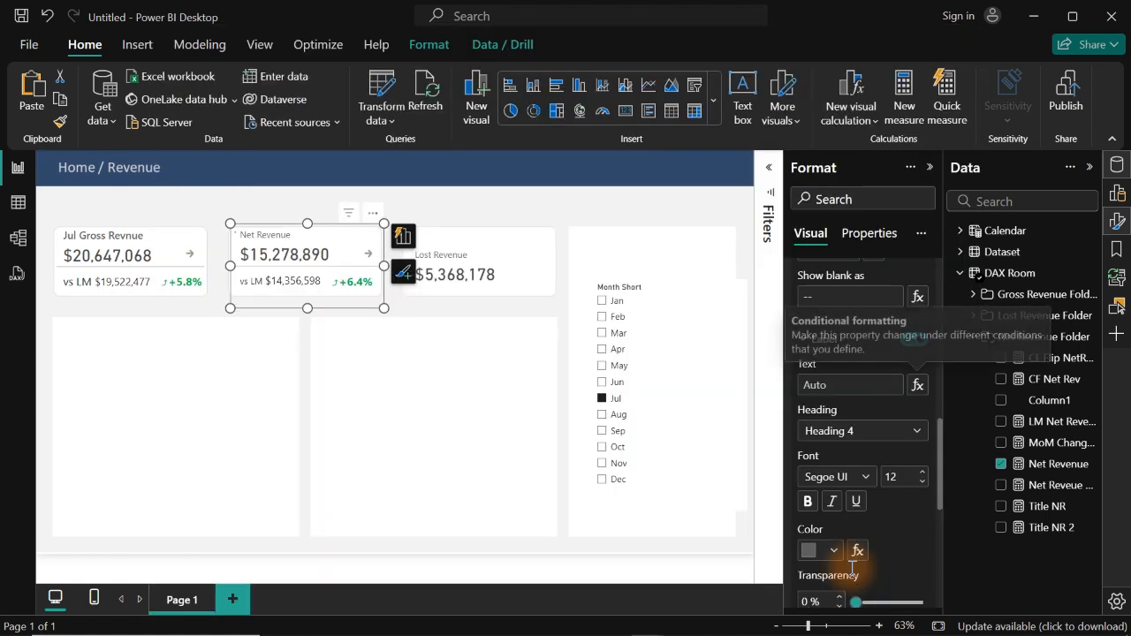
# Check the callout label's font, size and colour settings for the Gross Revenue card's series.
pyautogui.click(129, 238)
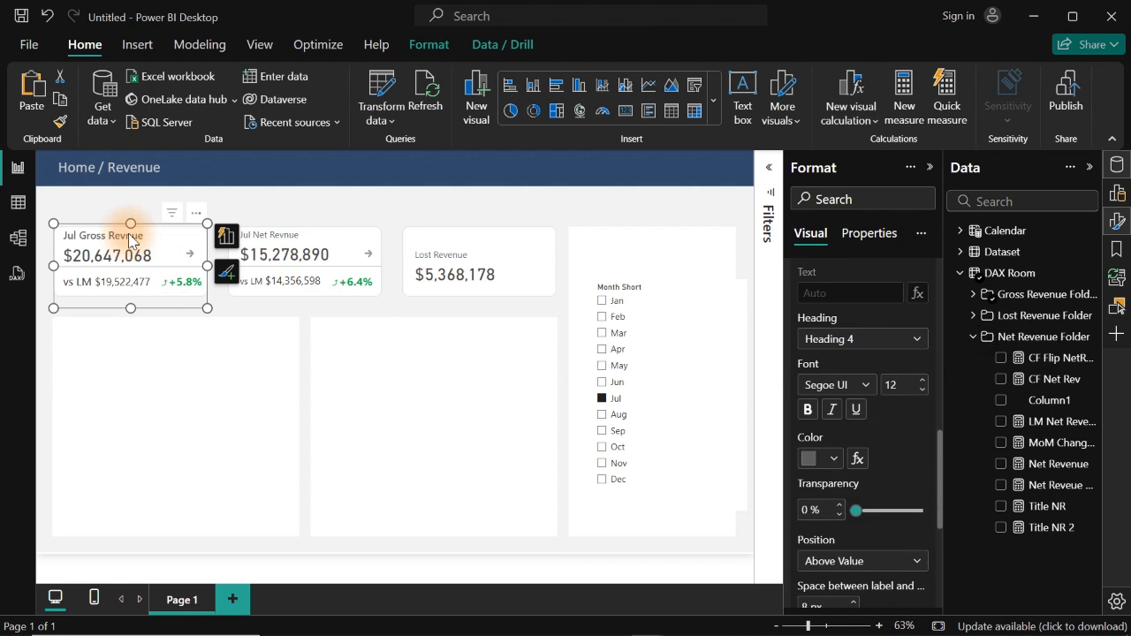
pyautogui.moveTo(942, 472); pyautogui.dragTo(939, 333)
pyautogui.click(889, 331)
pyautogui.click(825, 366)
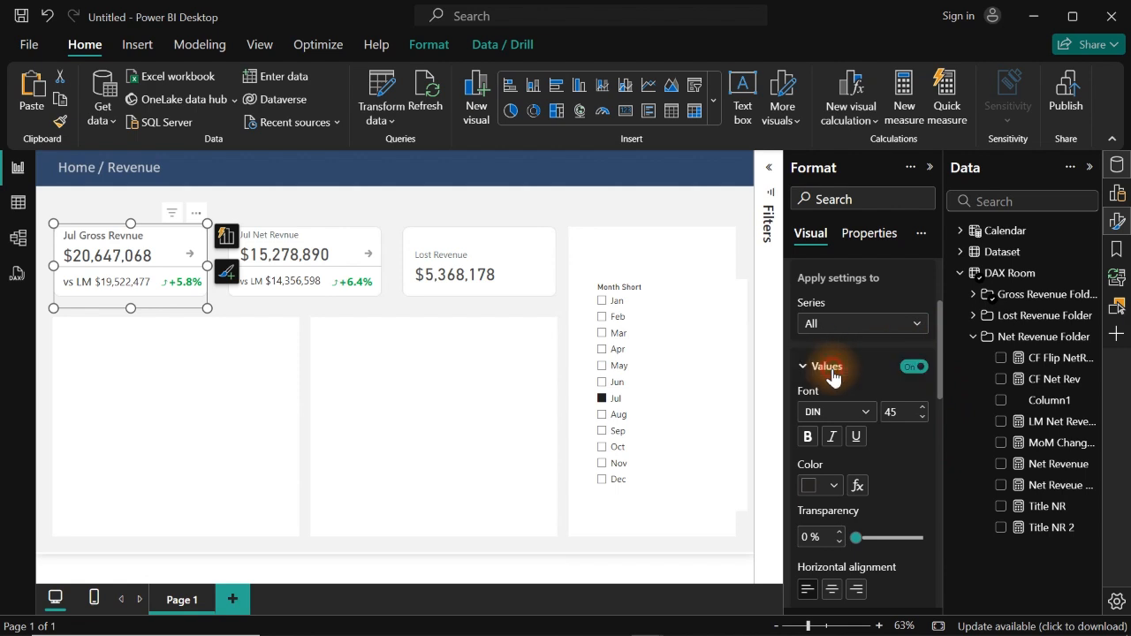
pyautogui.moveTo(941, 370); pyautogui.dragTo(931, 508)
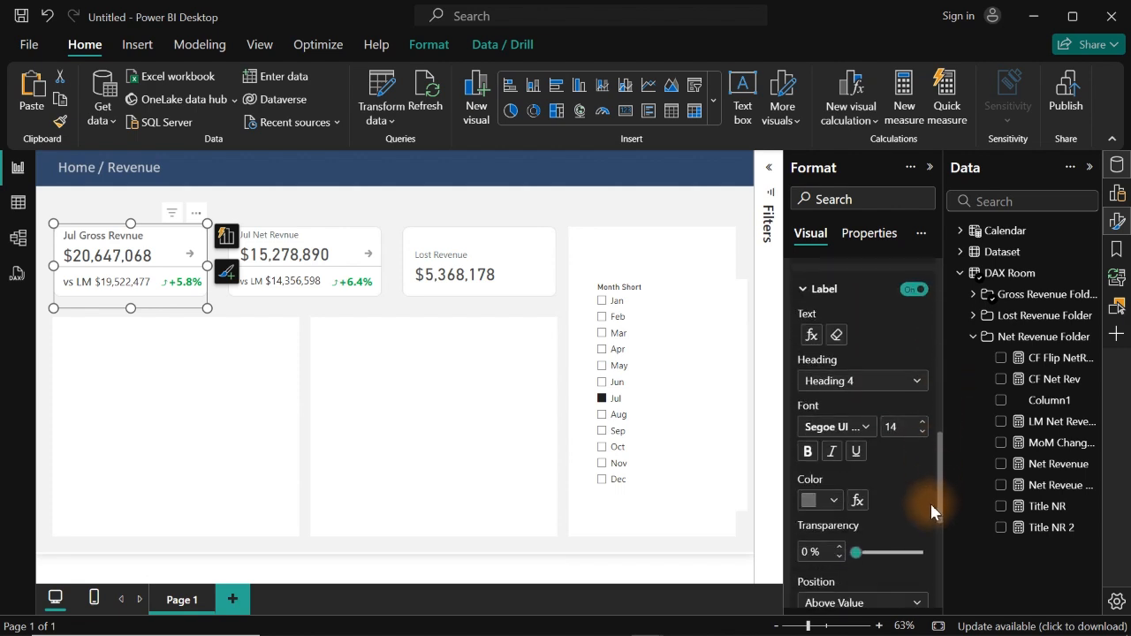
pyautogui.click(862, 428)
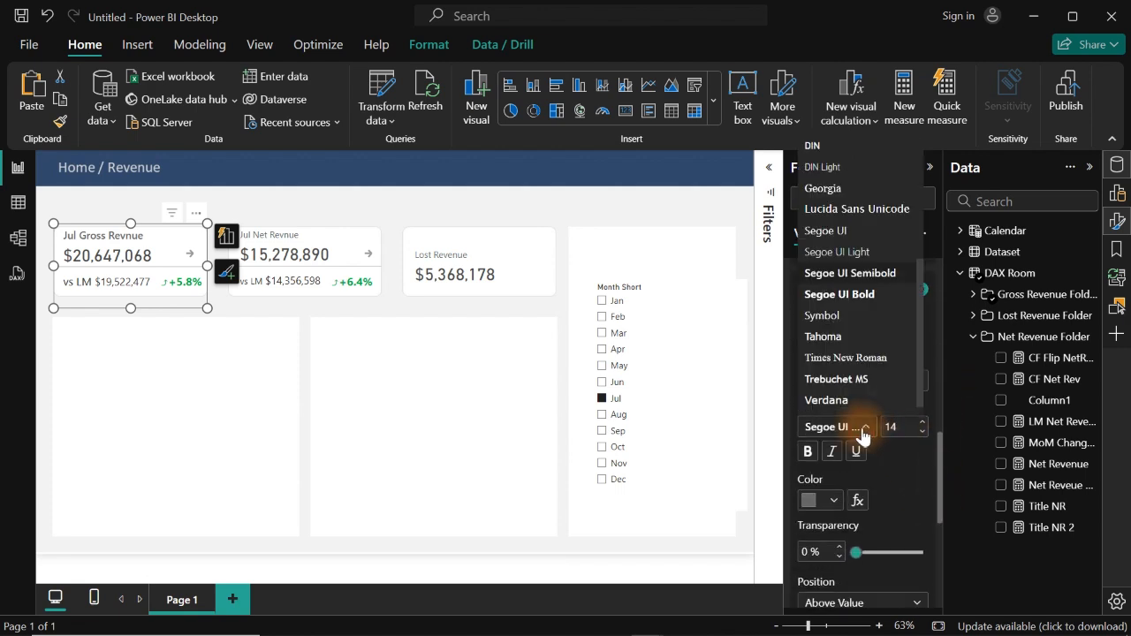
# Format the Net Revenue series' callout label like the Gross Revenue label, with the heavier Segoe UI font, size 14 and dark grey colour.
pyautogui.click(297, 237)
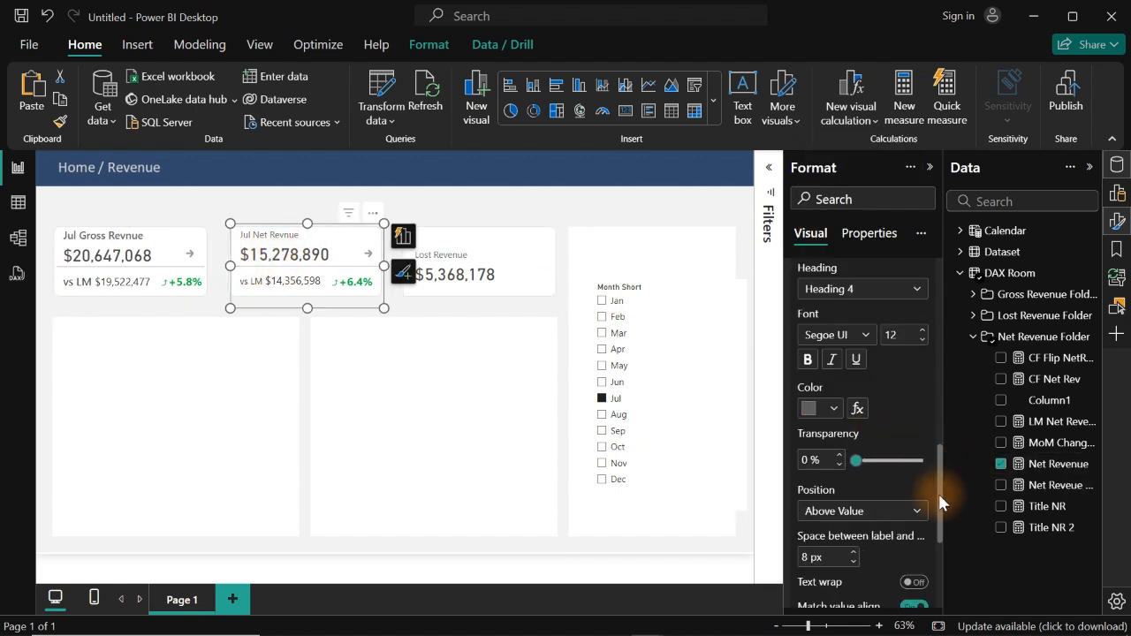
pyautogui.moveTo(939, 498); pyautogui.dragTo(939, 358)
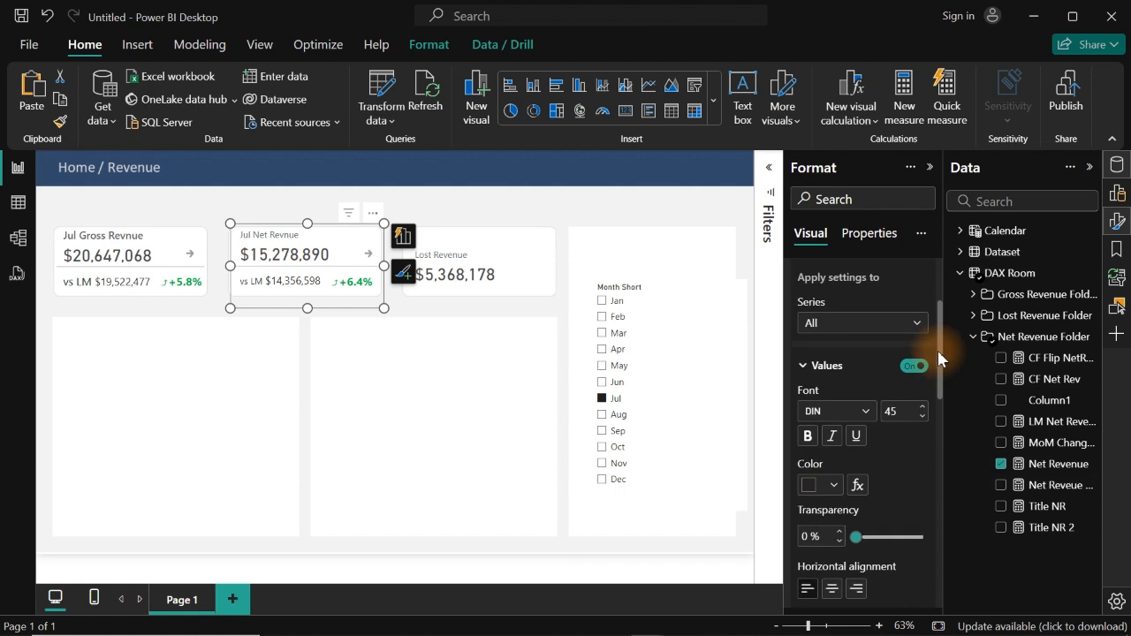
pyautogui.click(875, 325)
pyautogui.click(835, 365)
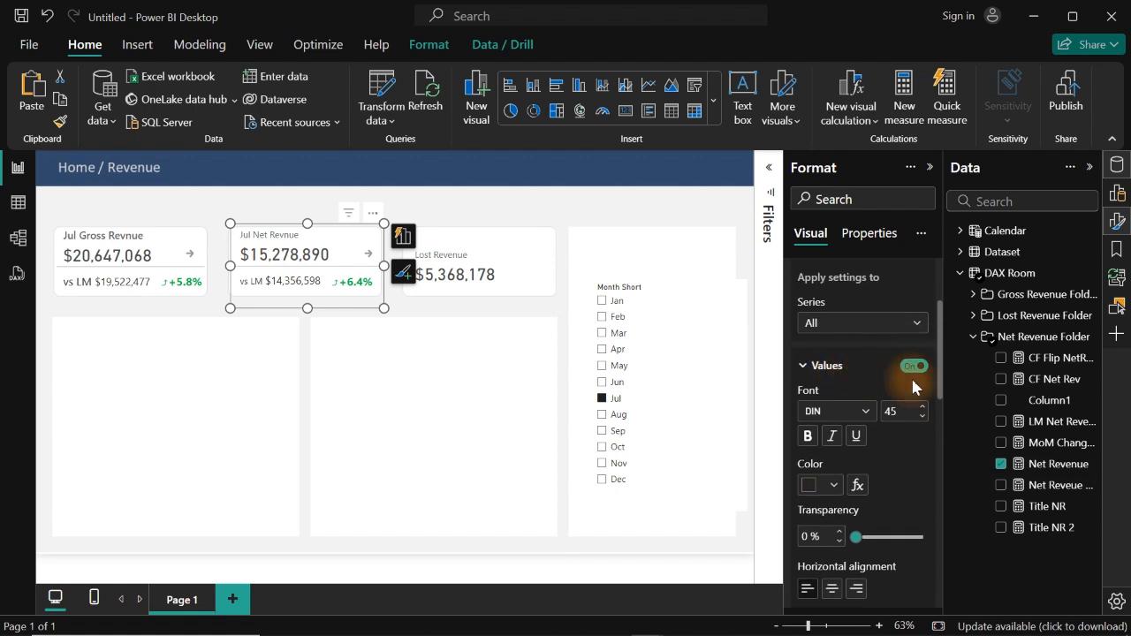
pyautogui.moveTo(941, 360); pyautogui.dragTo(943, 512)
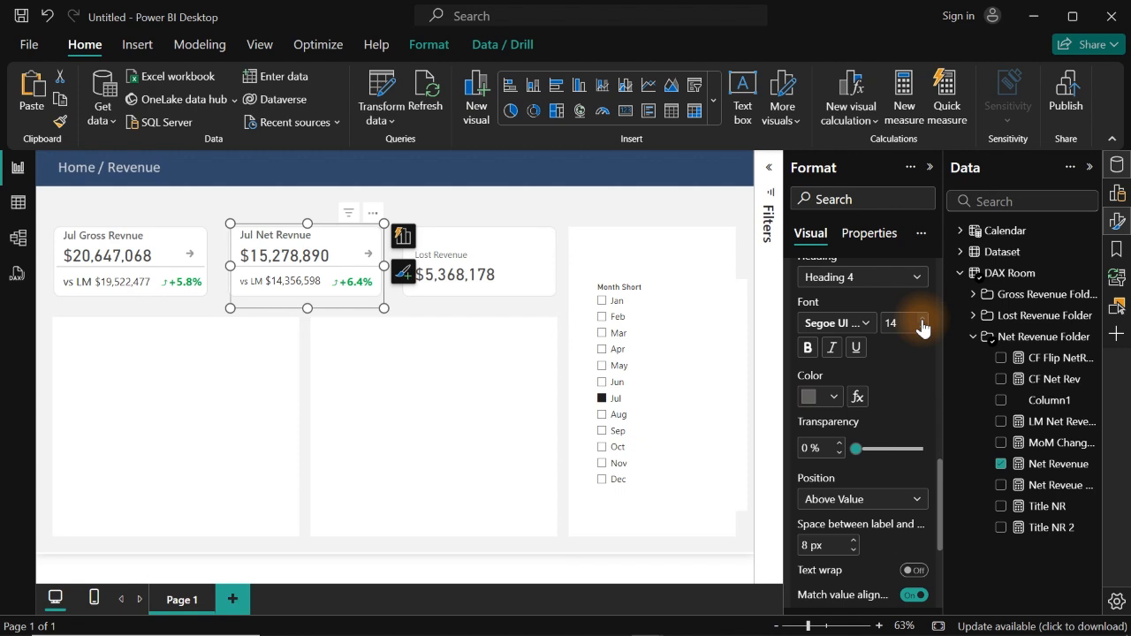
pyautogui.click(830, 398)
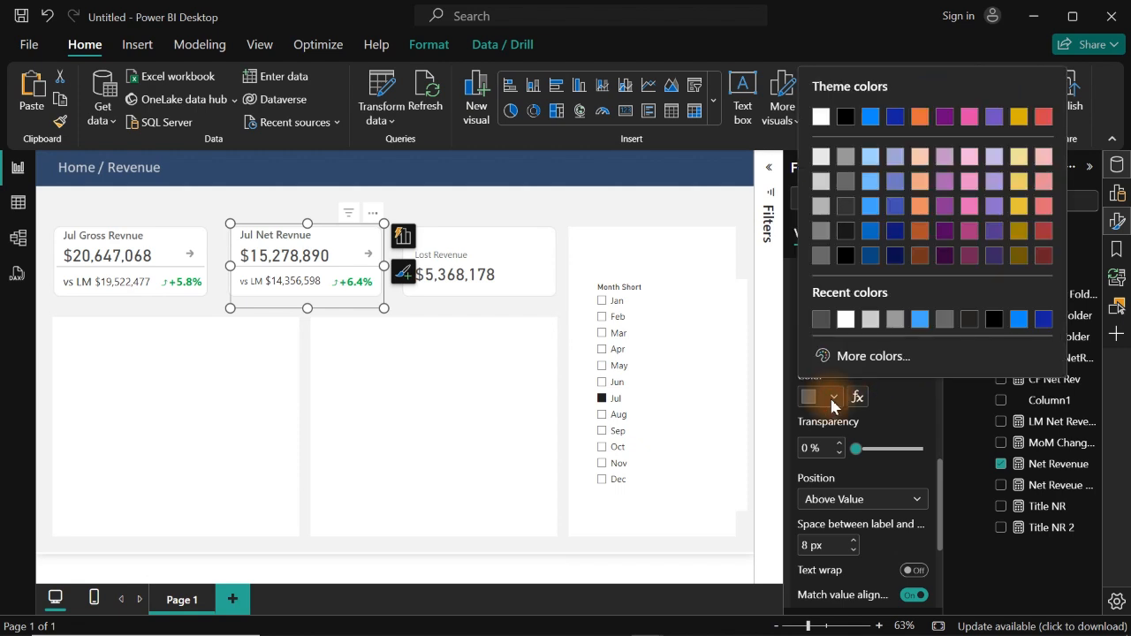
pyautogui.click(823, 324)
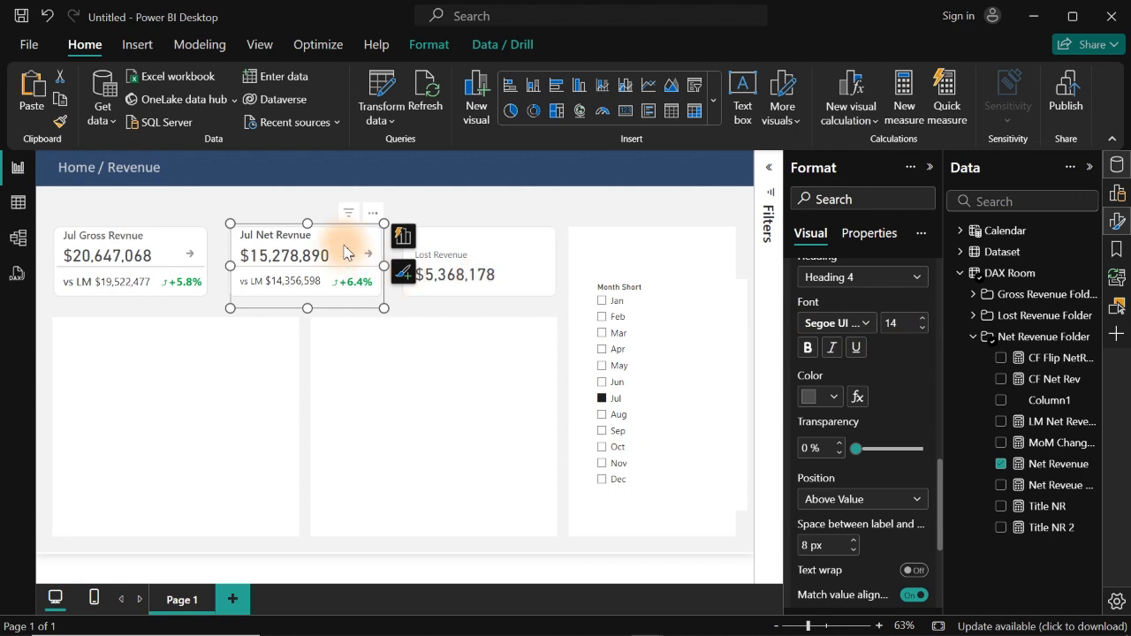
pyautogui.click(447, 205)
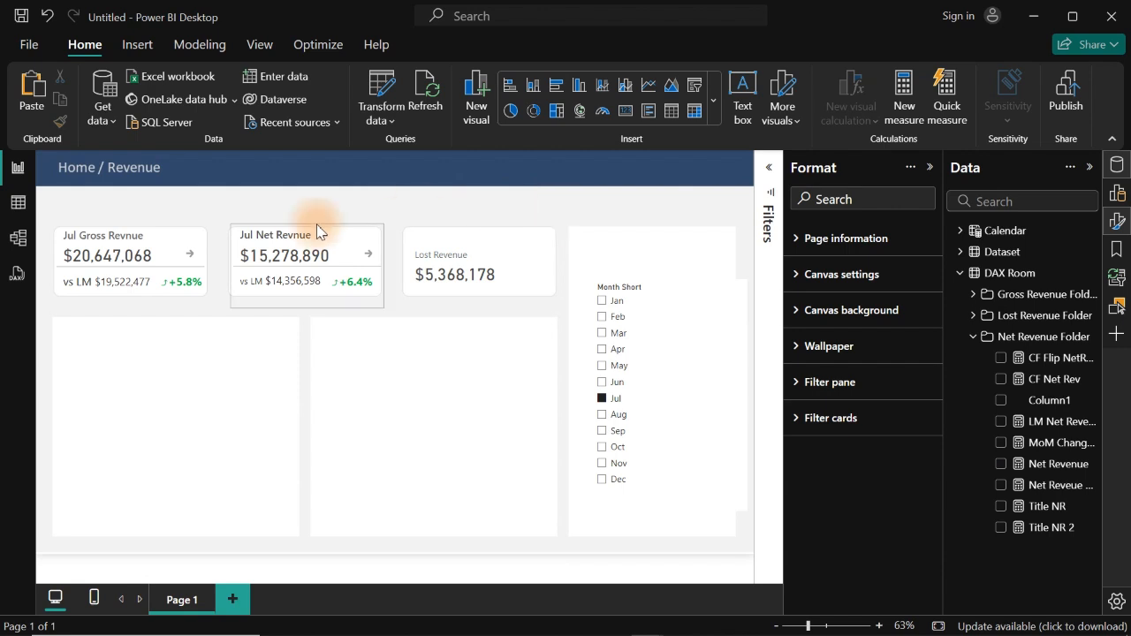
# Flip the Gross Revenue card to its green change view and place a copy of that group over the Net Revenue card.
pyautogui.click(192, 265)
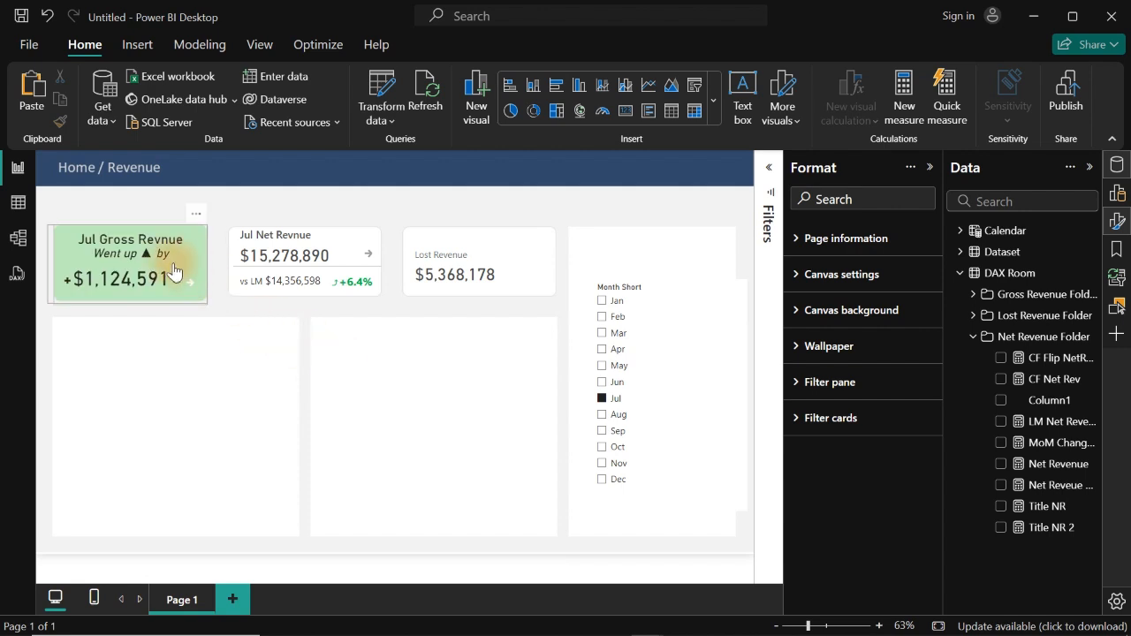
pyautogui.click(160, 266)
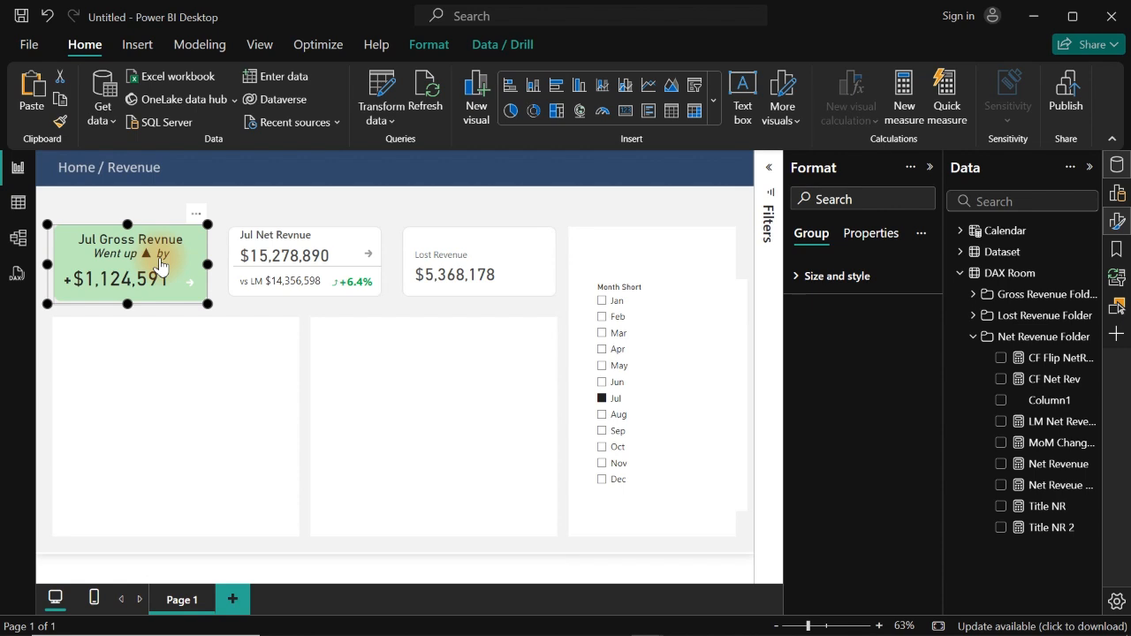
pyautogui.moveTo(159, 258); pyautogui.dragTo(331, 258)
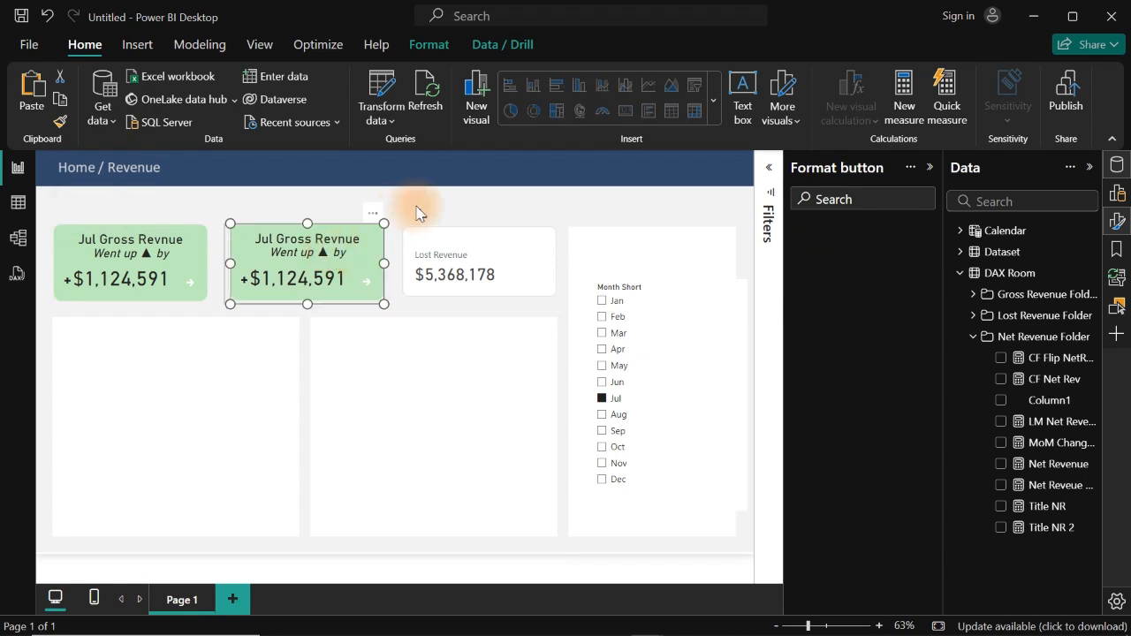
pyautogui.click(419, 212)
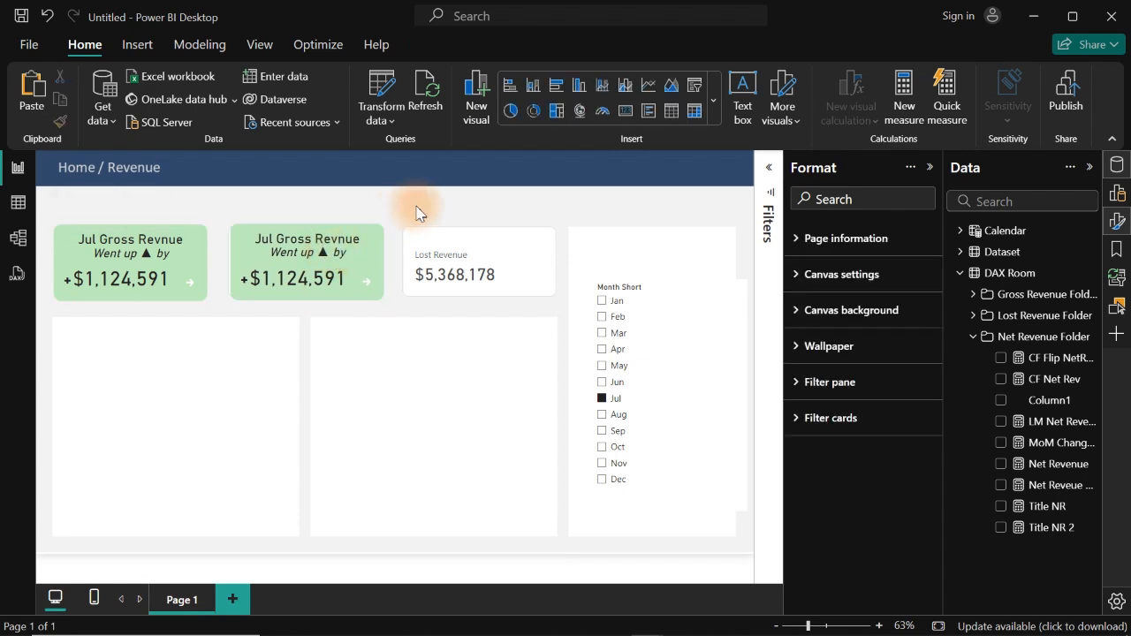
# Nudge the copied green group sideways until it lines up with the Net Revenue card's edges.
pyautogui.click(368, 252)
pyautogui.press('Left')
pyautogui.press('Left')
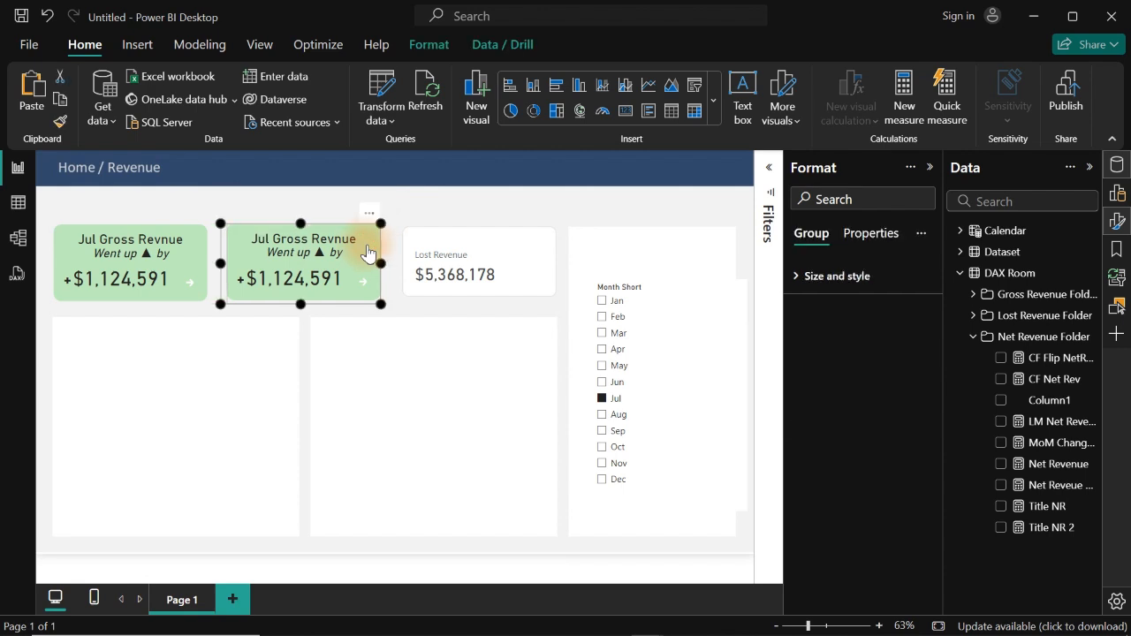
pyautogui.click(443, 203)
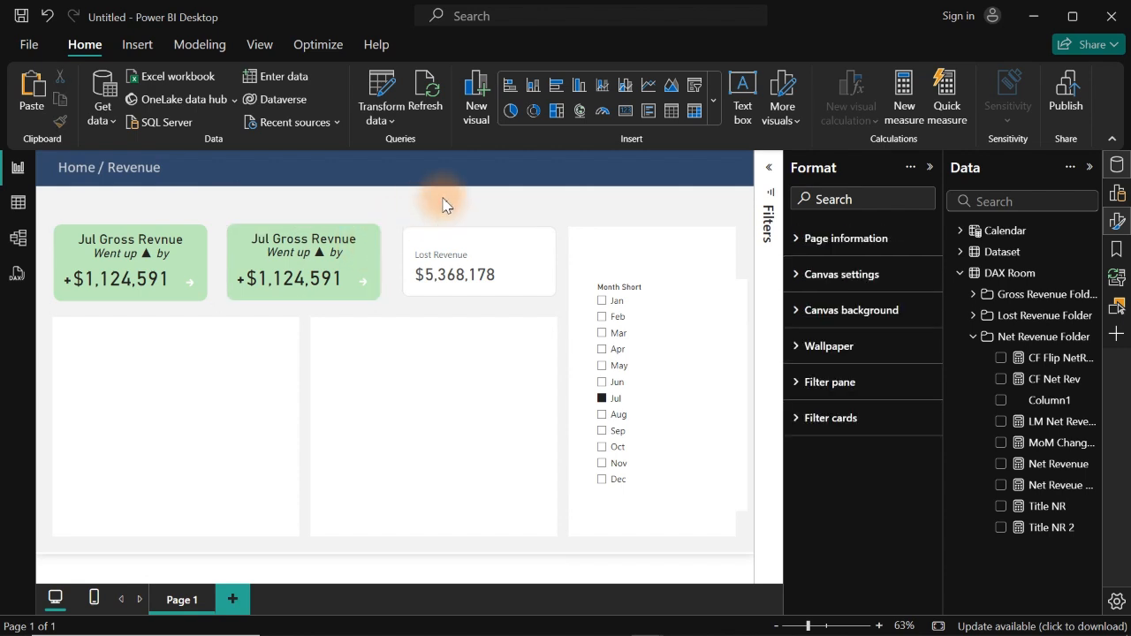
pyautogui.click(319, 263)
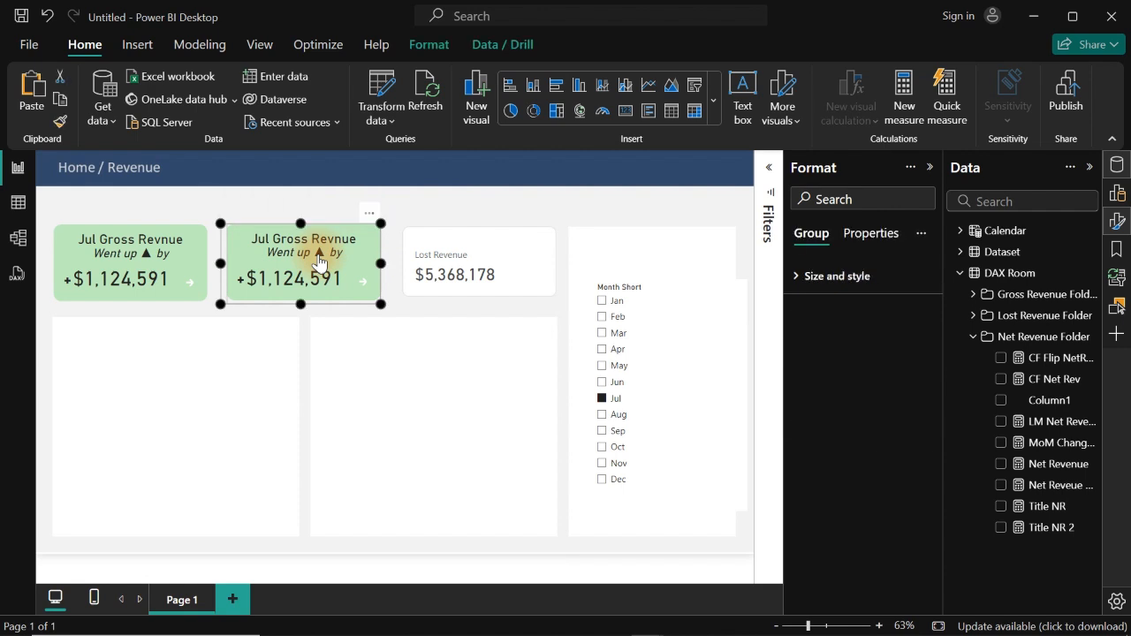
pyautogui.click(459, 212)
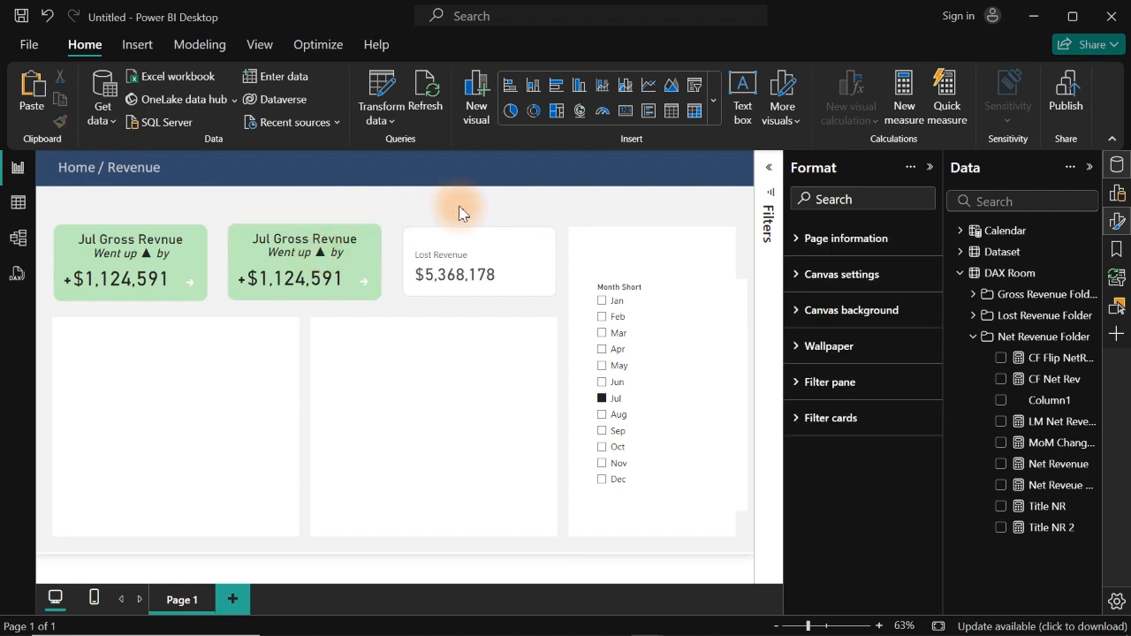
# Narrow the transparent button in the copied green group to about a third of the card's width, keeping its left edge in place.
pyautogui.click(347, 271)
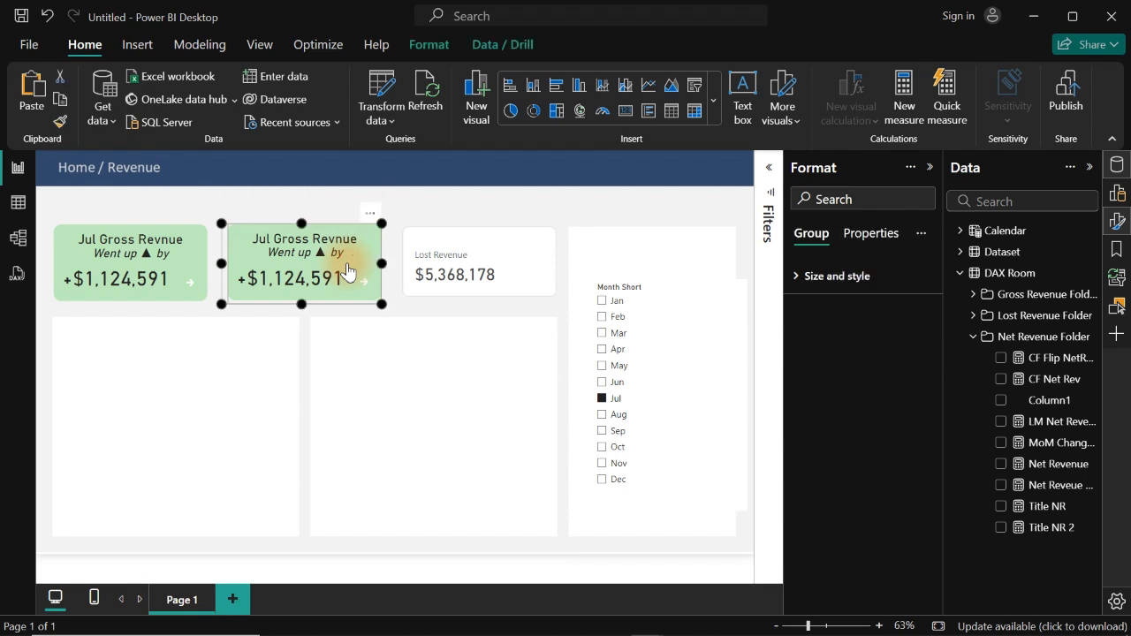
pyautogui.click(347, 272)
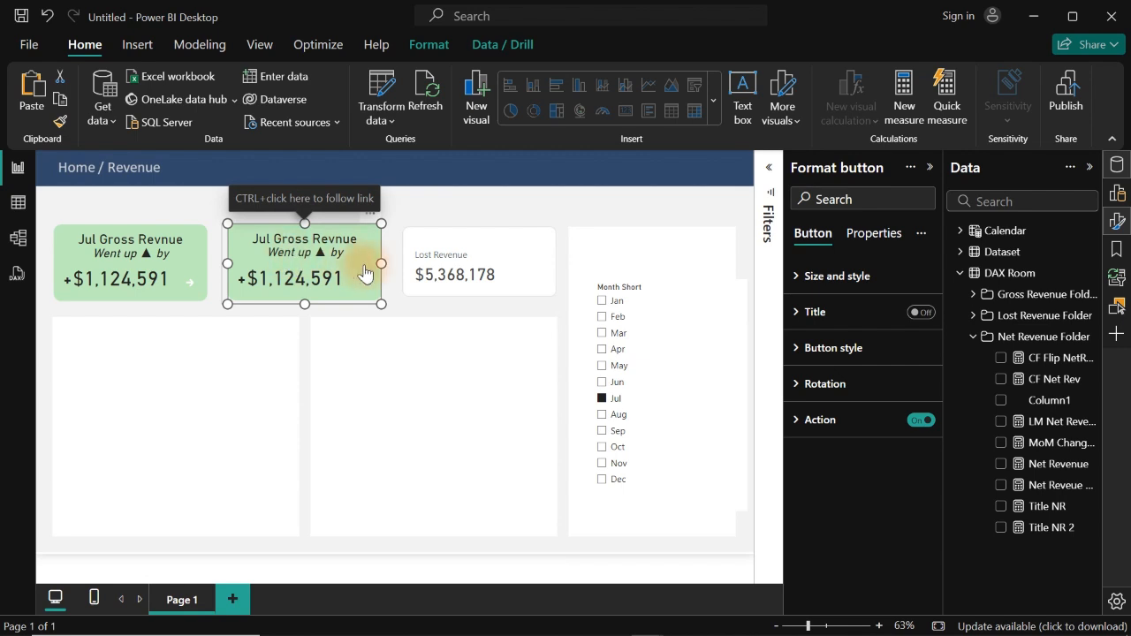
pyautogui.moveTo(374, 260); pyautogui.dragTo(295, 262)
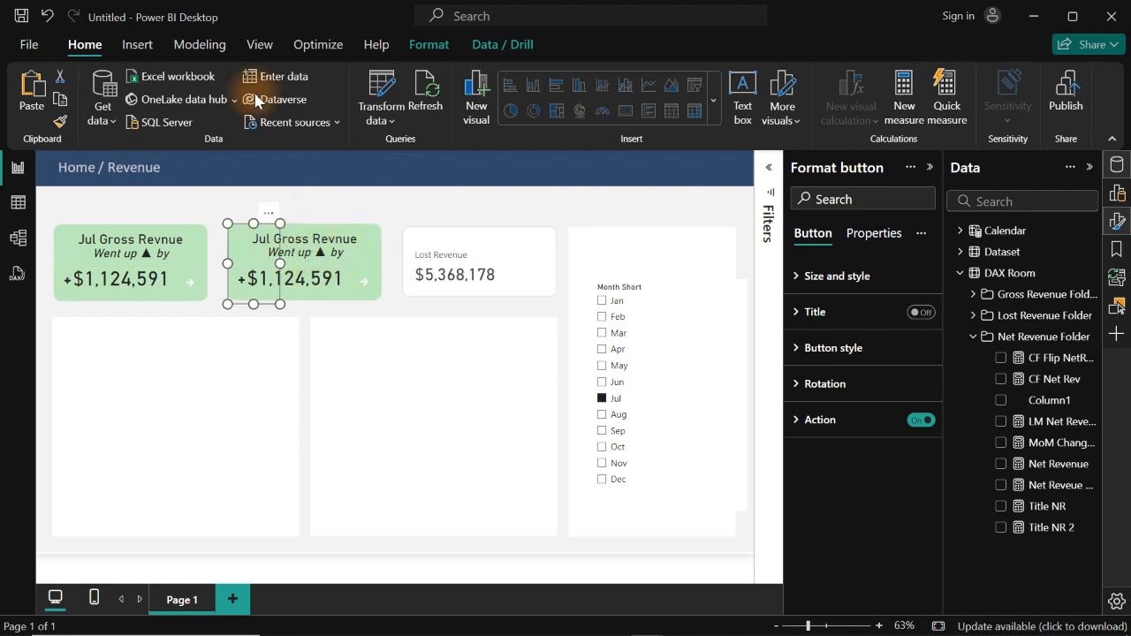
pyautogui.click(137, 45)
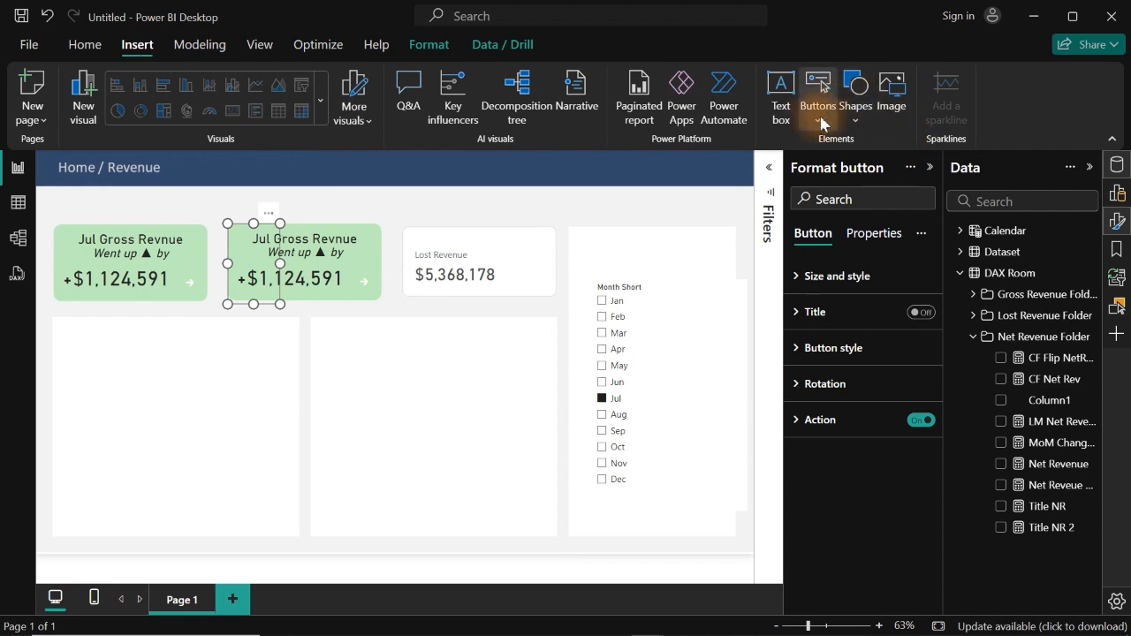
pyautogui.click(331, 211)
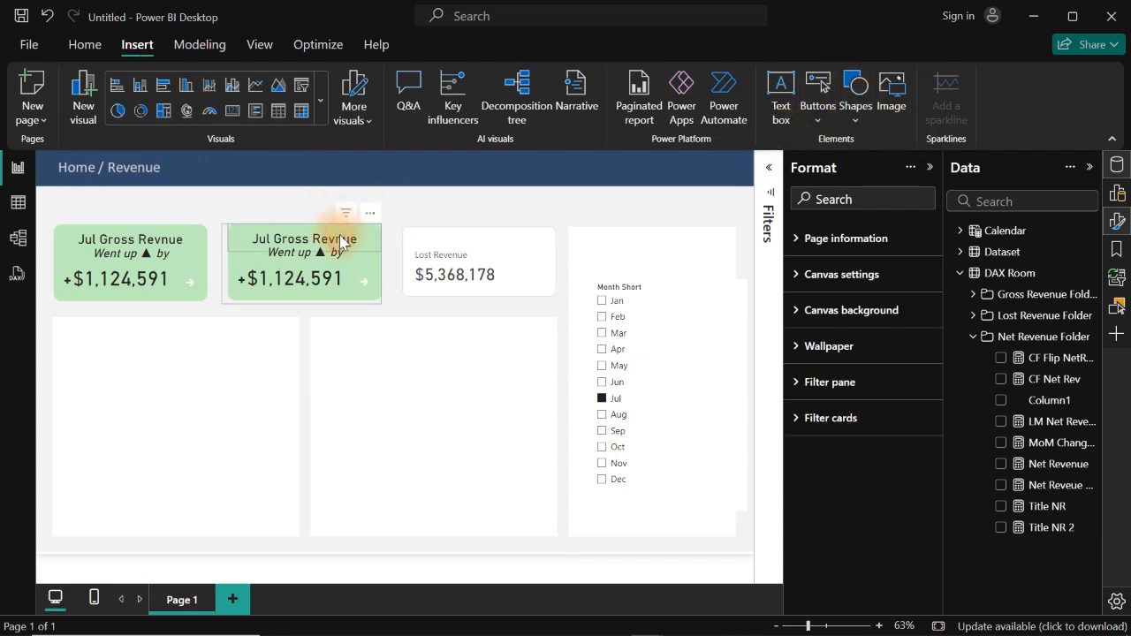
# Replace the Title GR measure with Title NR in the copied group's title card.
pyautogui.click(342, 240)
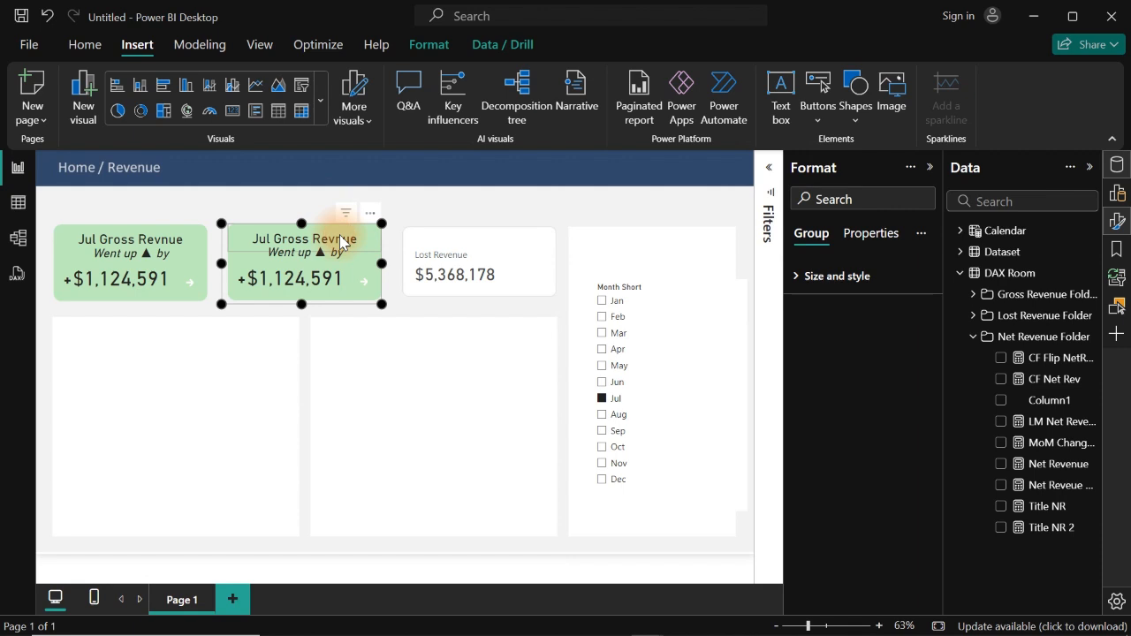
pyautogui.click(343, 240)
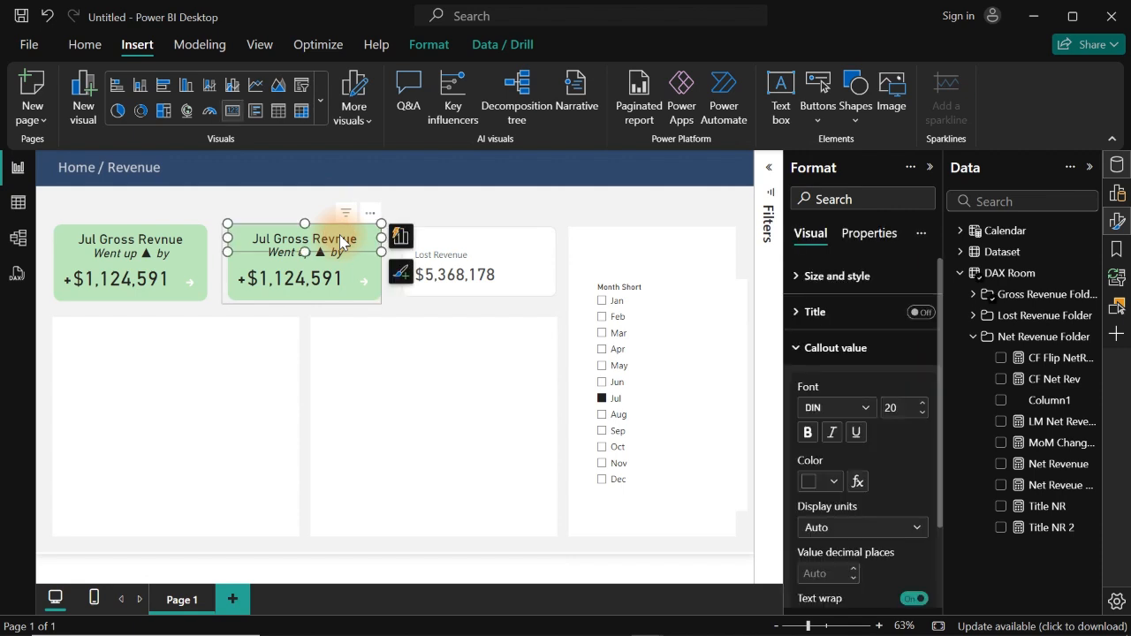
pyautogui.click(828, 351)
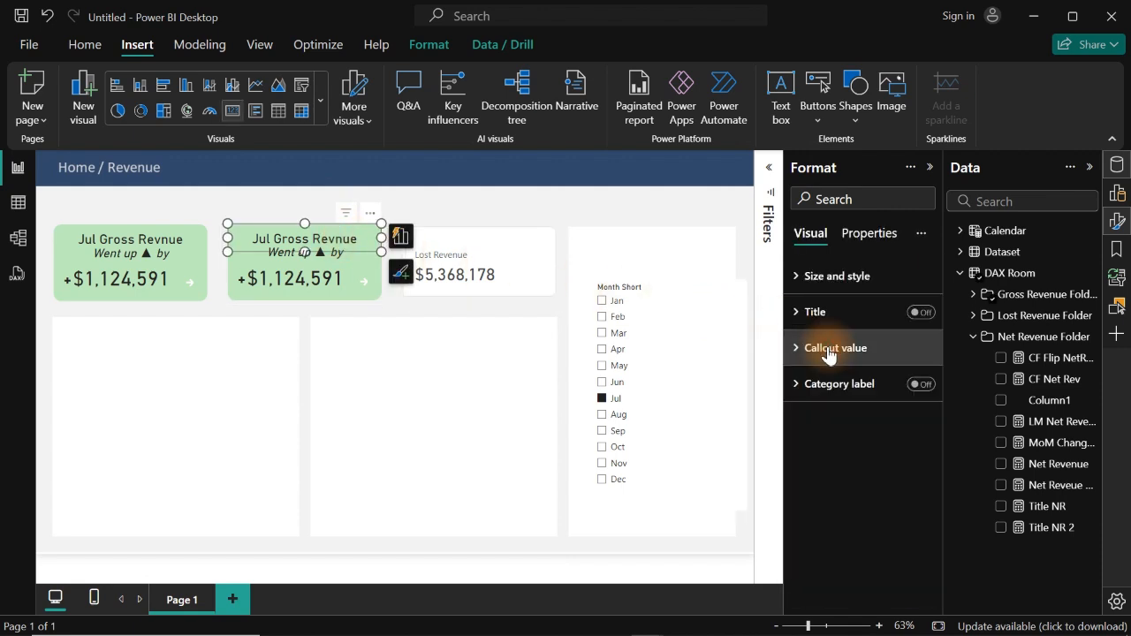
pyautogui.click(973, 295)
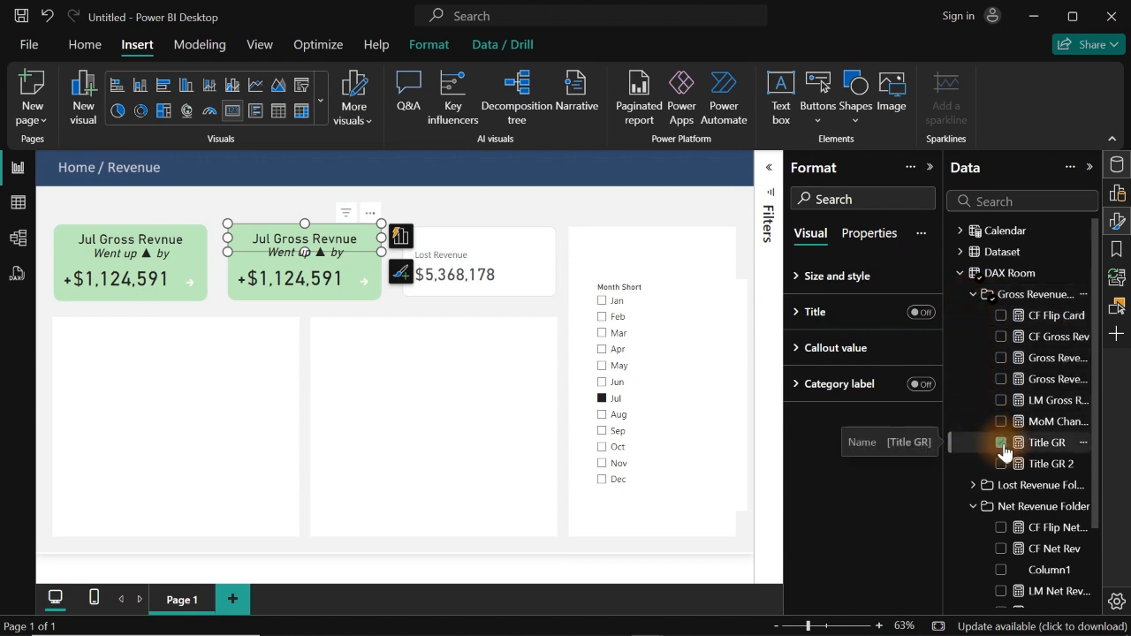
pyautogui.click(1002, 443)
pyautogui.click(971, 295)
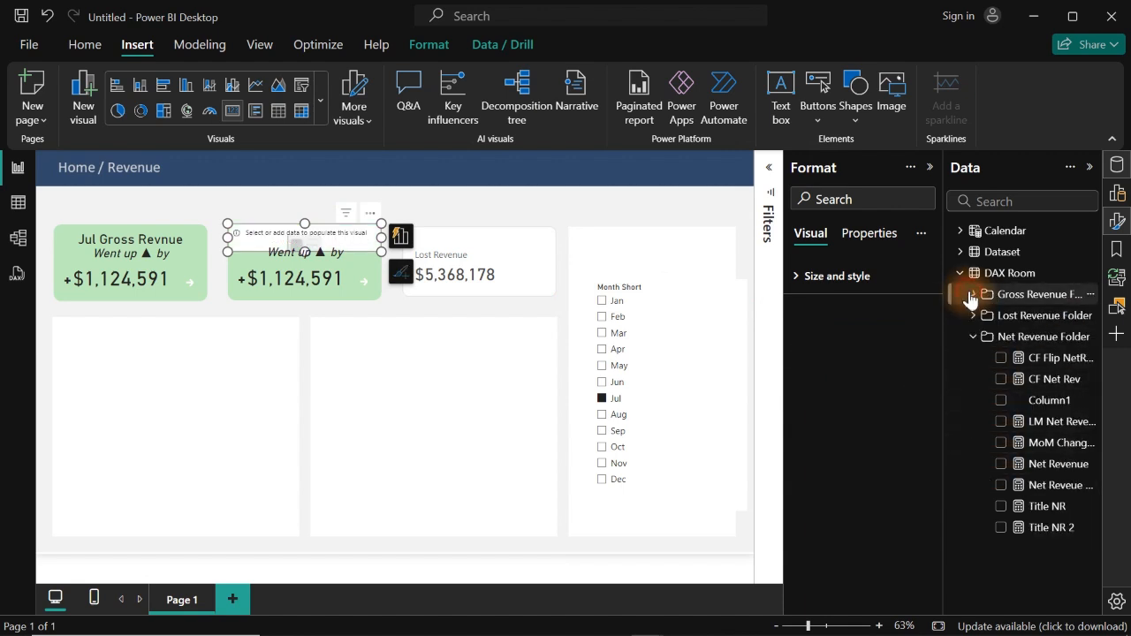
pyautogui.click(1002, 508)
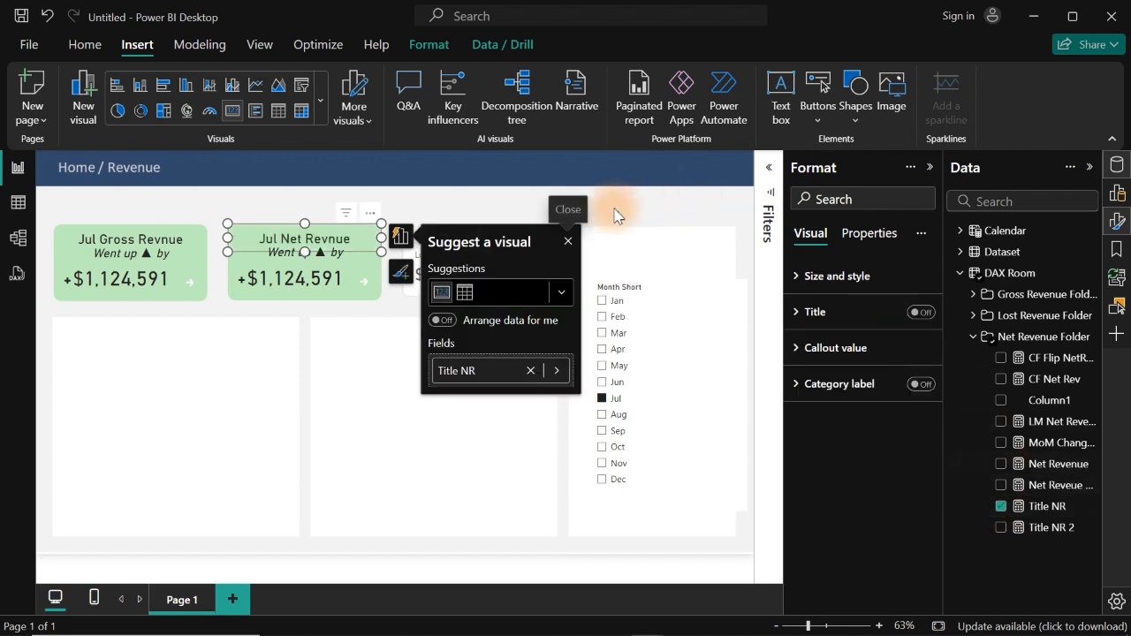
# Replace the Title GR 2 measure with Title NR 2 in the copied group's "Went up by" card.
pyautogui.click(335, 262)
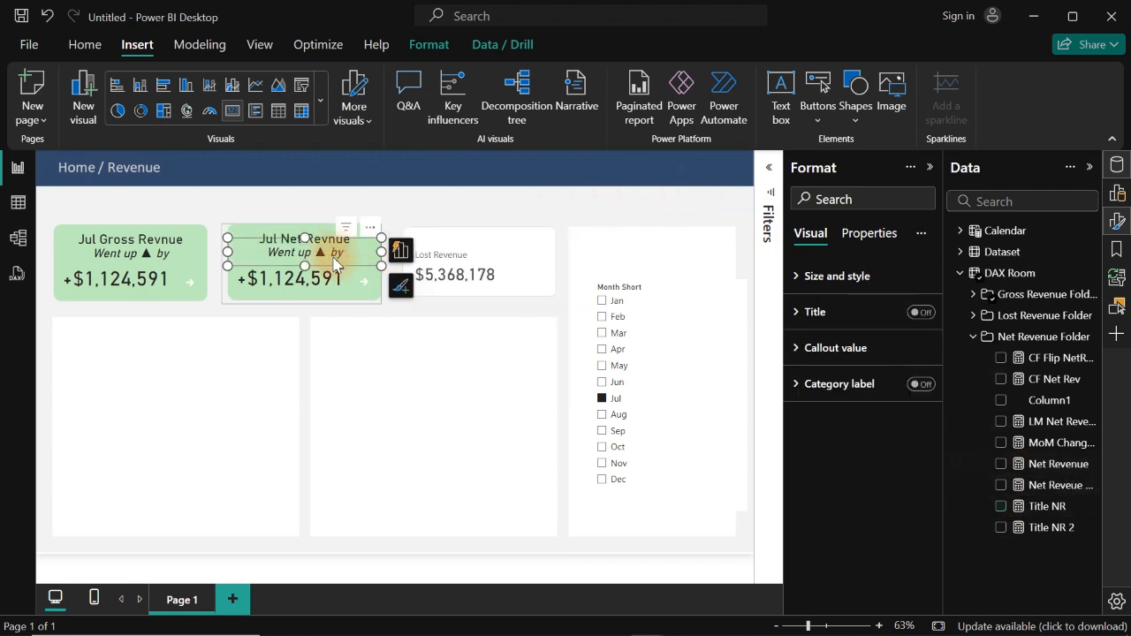
pyautogui.click(972, 294)
pyautogui.click(1000, 463)
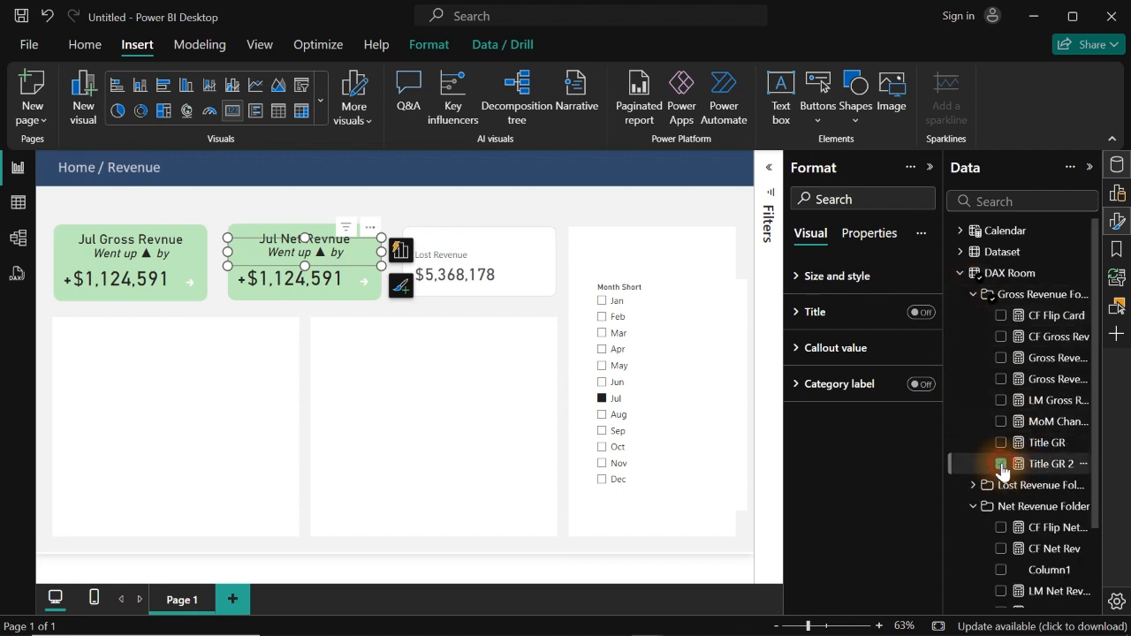
pyautogui.click(973, 294)
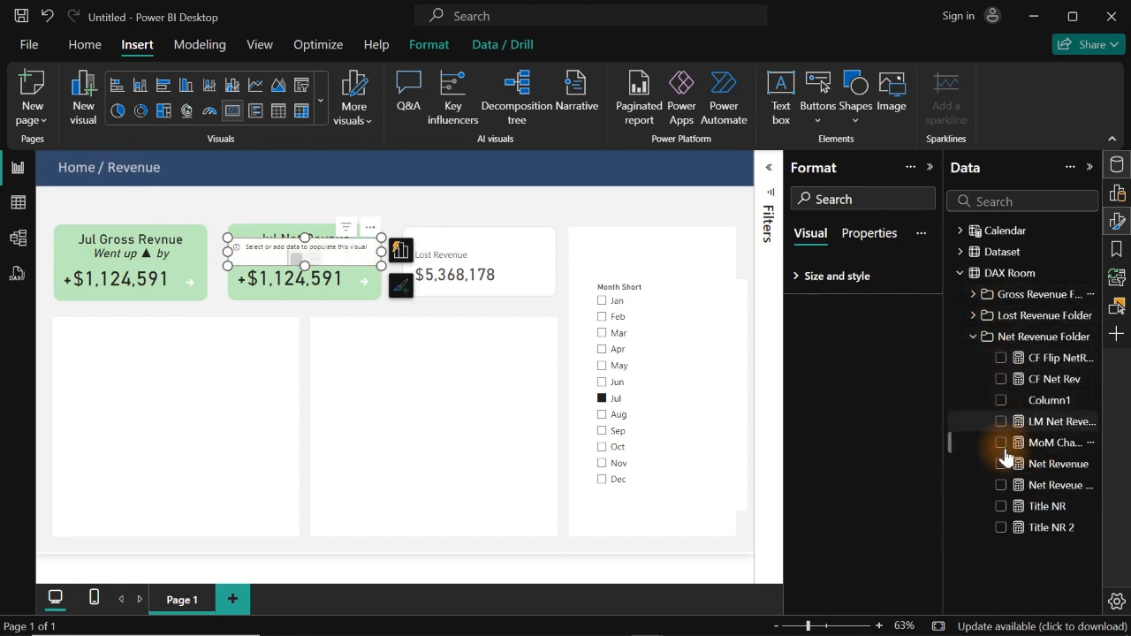
pyautogui.click(1002, 529)
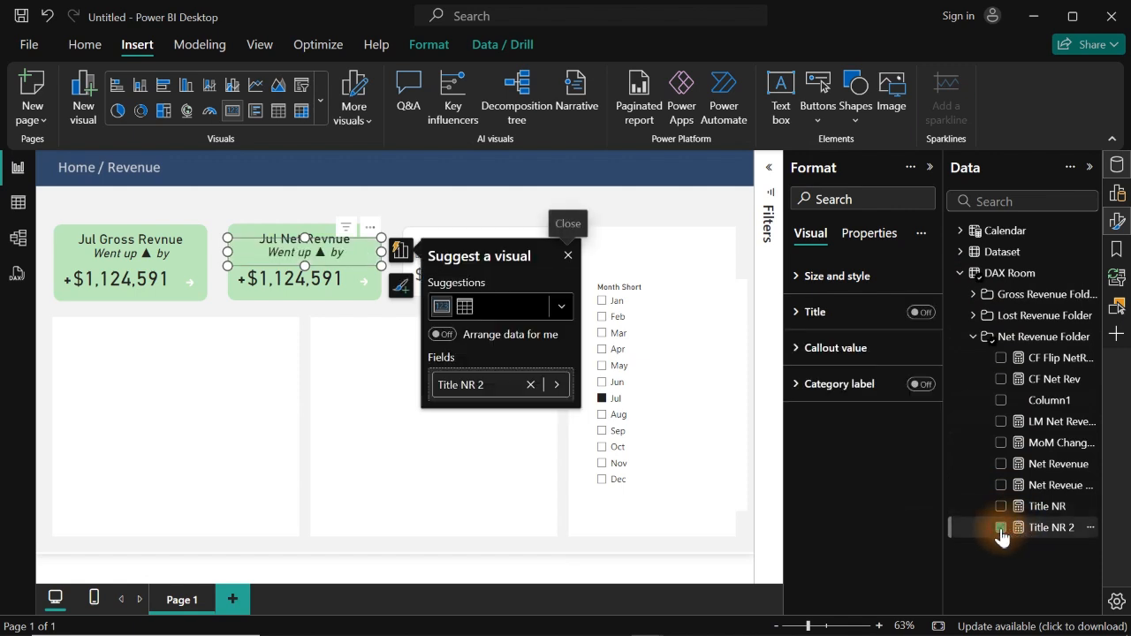
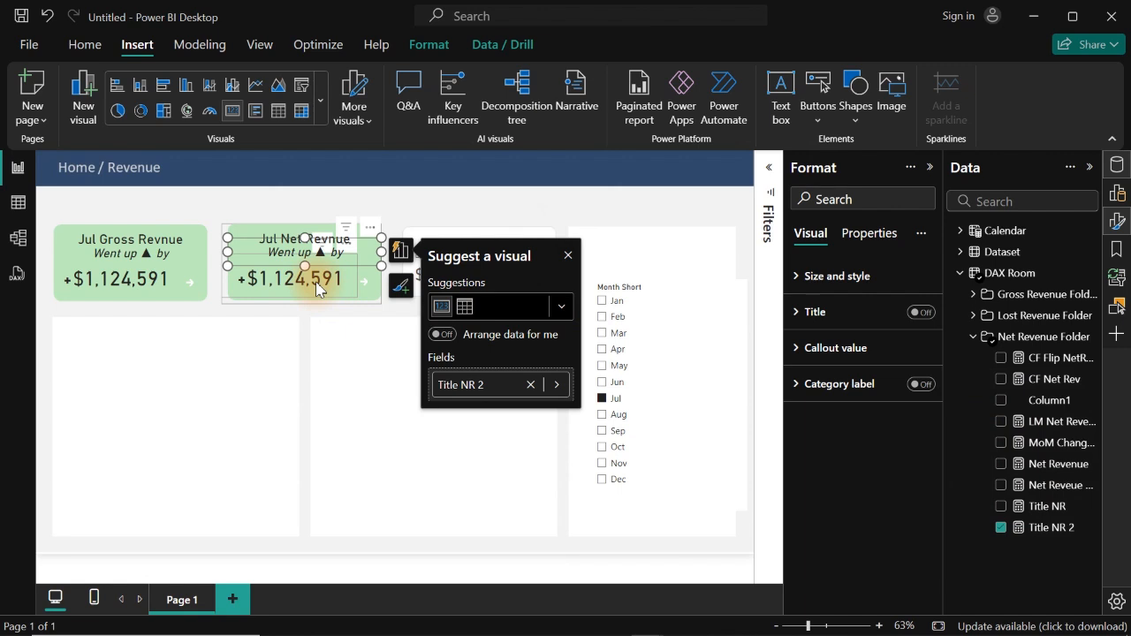
# Replace the Gross Reveue Flip Card measure with Net Reveue Flip Card in the copied group's value card.
pyautogui.click(345, 279)
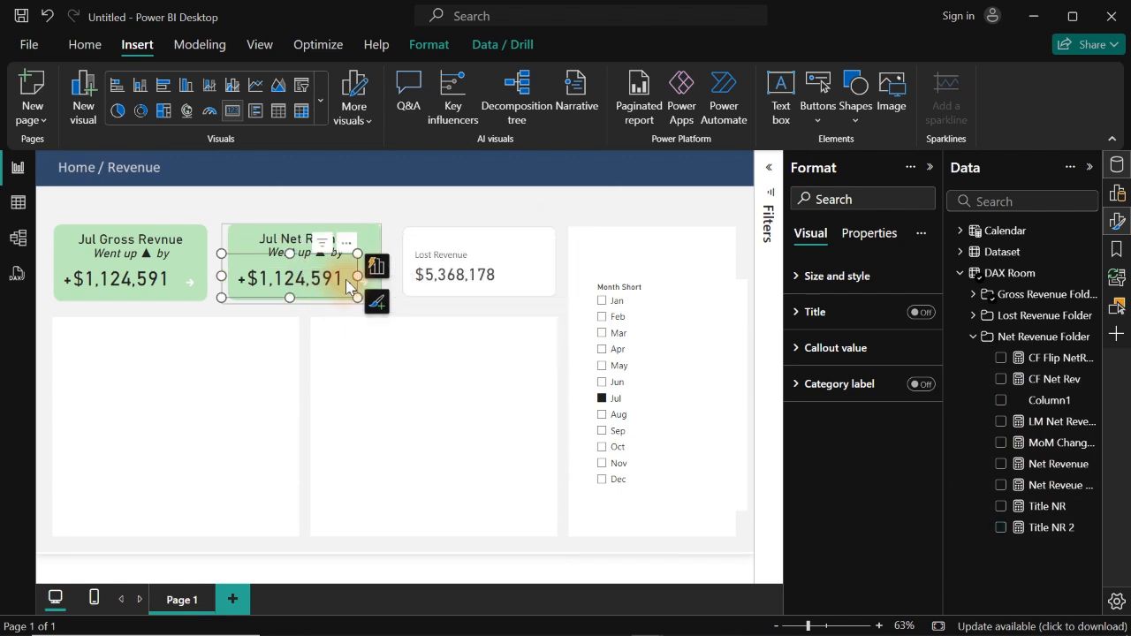
pyautogui.click(970, 296)
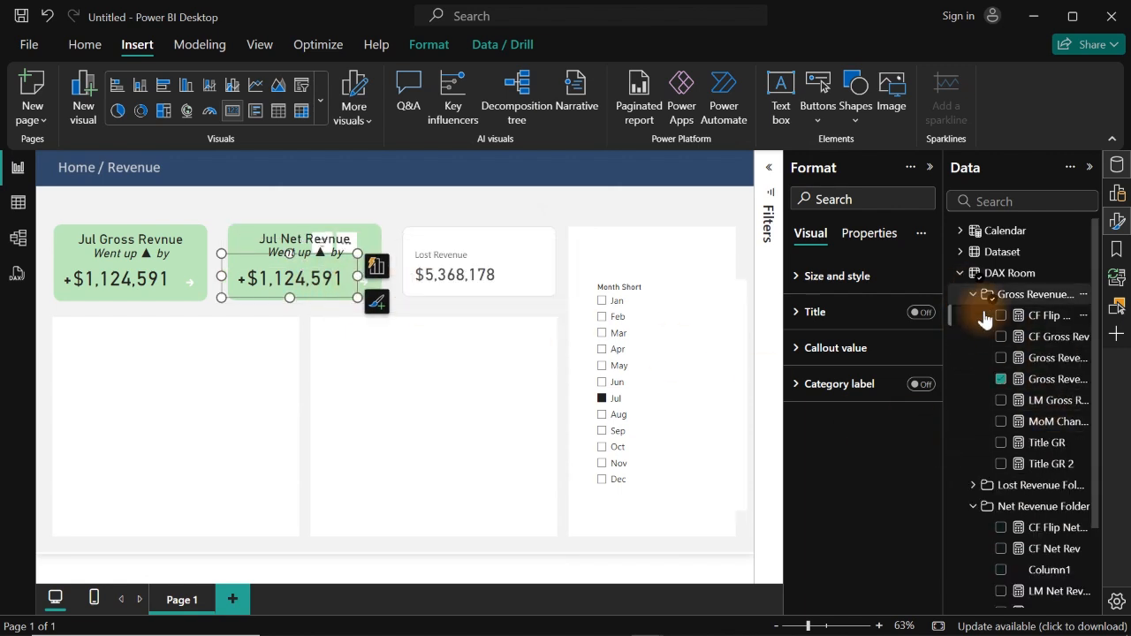
pyautogui.click(1001, 380)
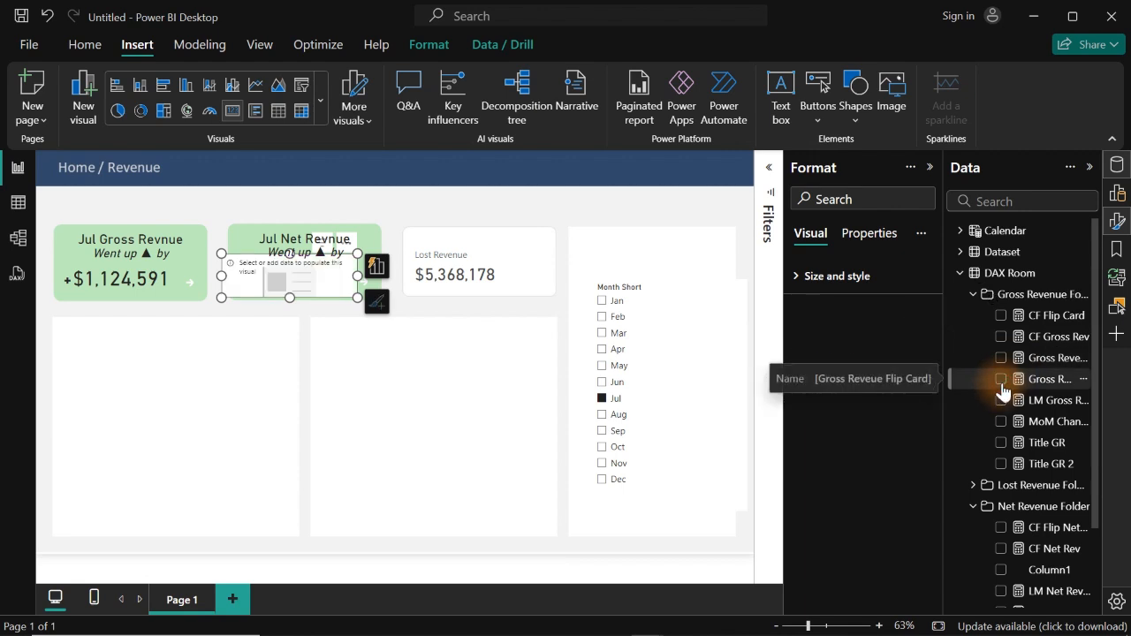
pyautogui.click(974, 295)
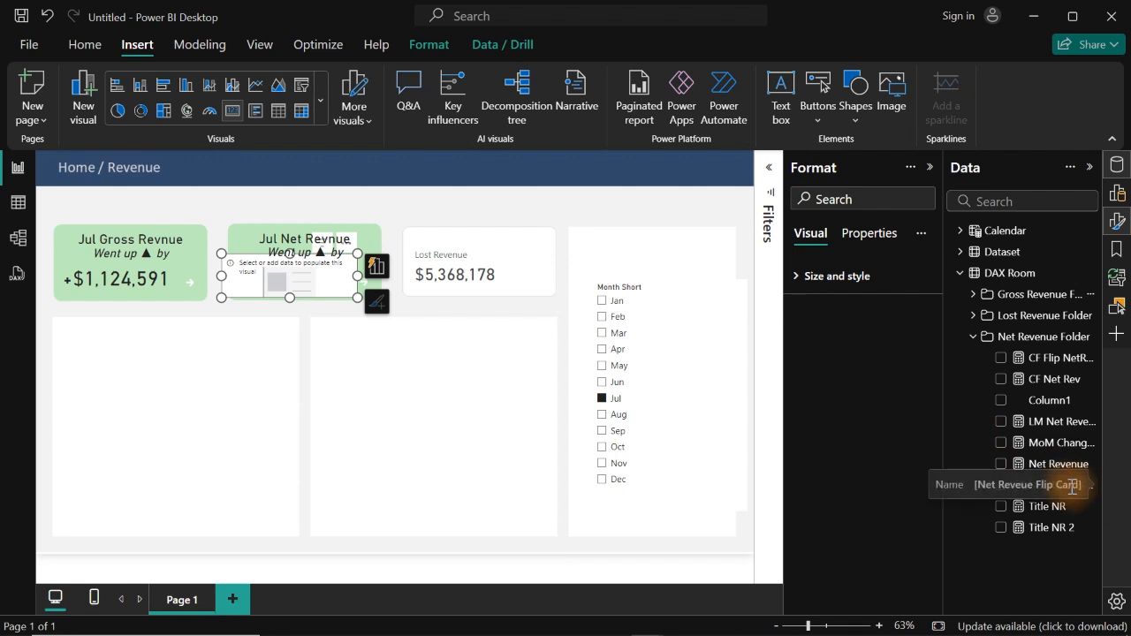
pyautogui.click(1002, 490)
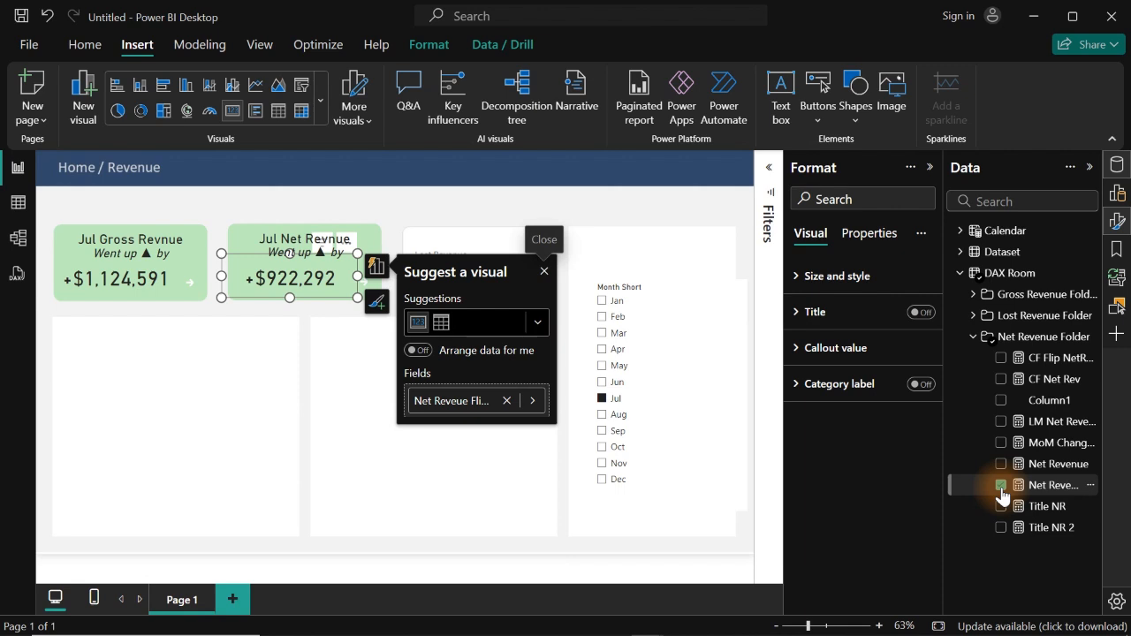
pyautogui.click(431, 204)
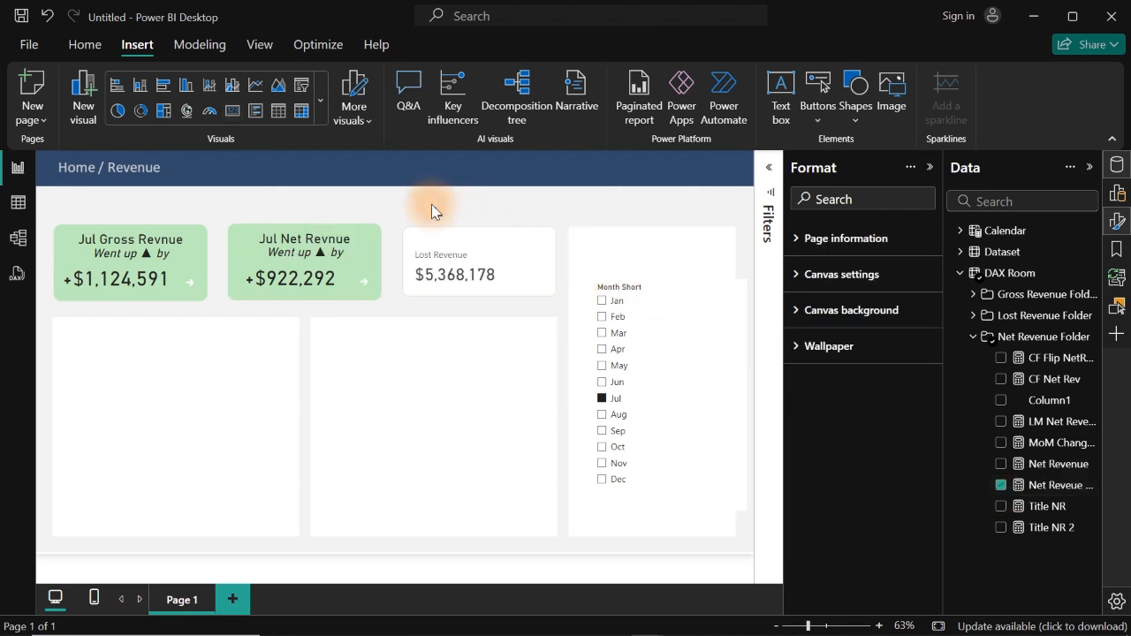
# Widen the transparent button in the Net Revenue group until it covers the card's full width, keeping its left edge in place.
pyautogui.click(249, 272)
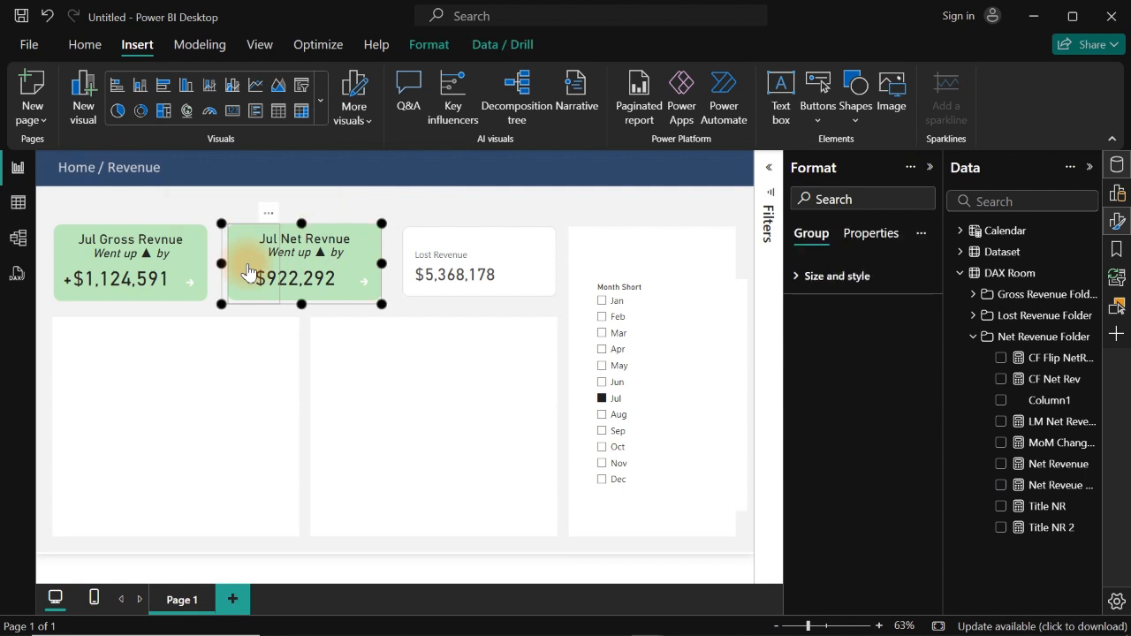
pyautogui.click(270, 270)
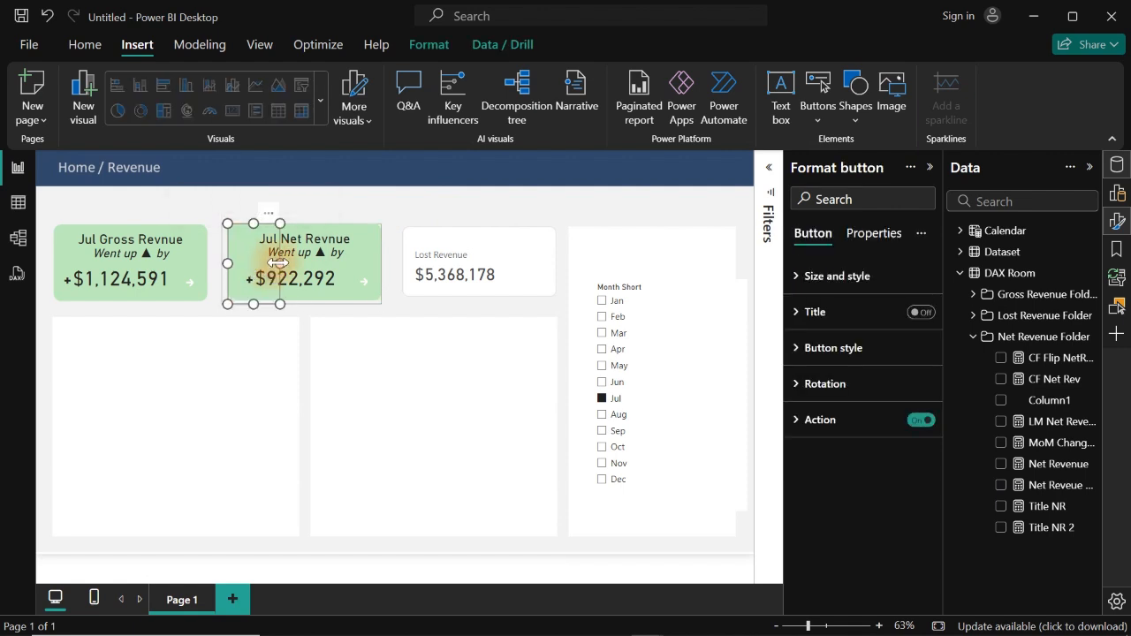
pyautogui.moveTo(277, 262); pyautogui.dragTo(382, 277)
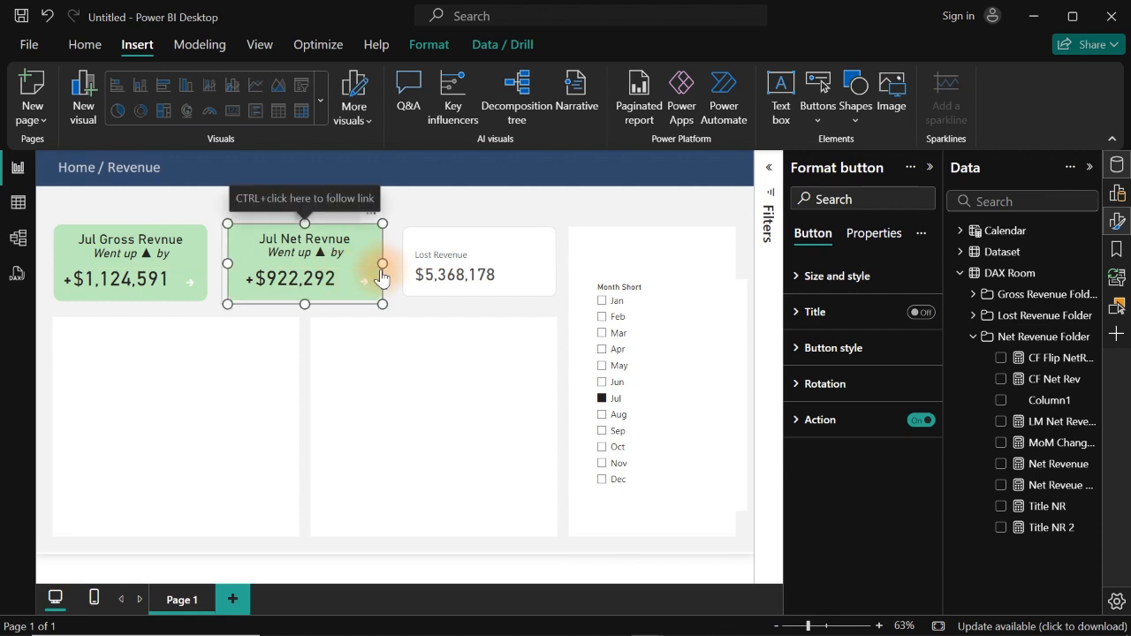
pyautogui.click(444, 222)
# Identify the green Net Revenue group among the page's layers and rename it Net Rev Card.
pyautogui.click(358, 254)
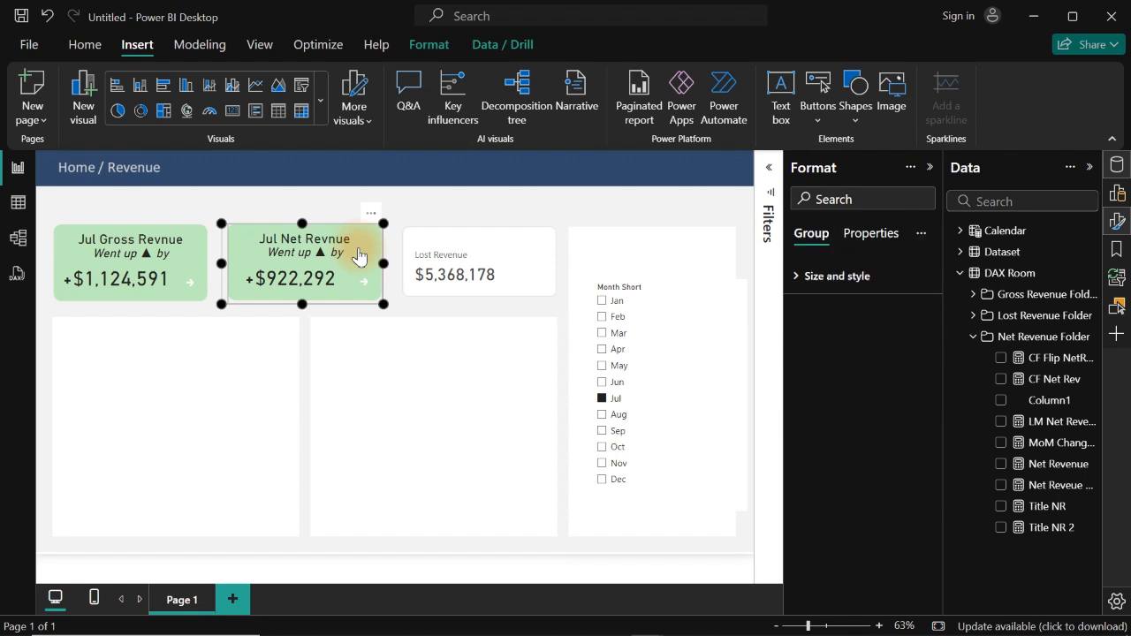
pyautogui.click(1118, 307)
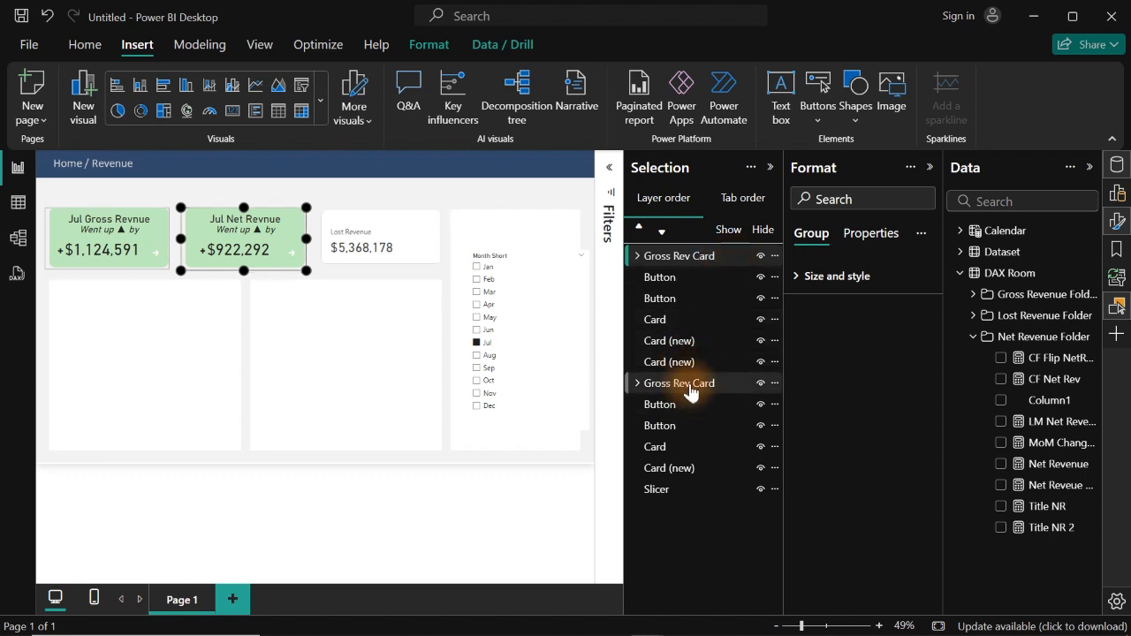
pyautogui.click(113, 249)
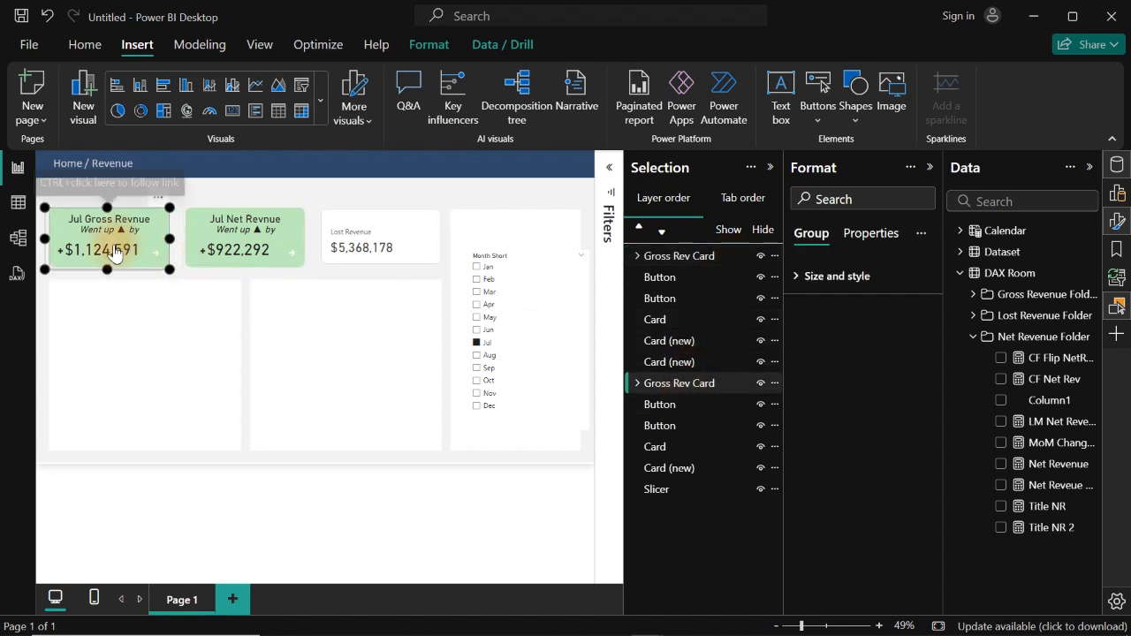
pyautogui.click(702, 260)
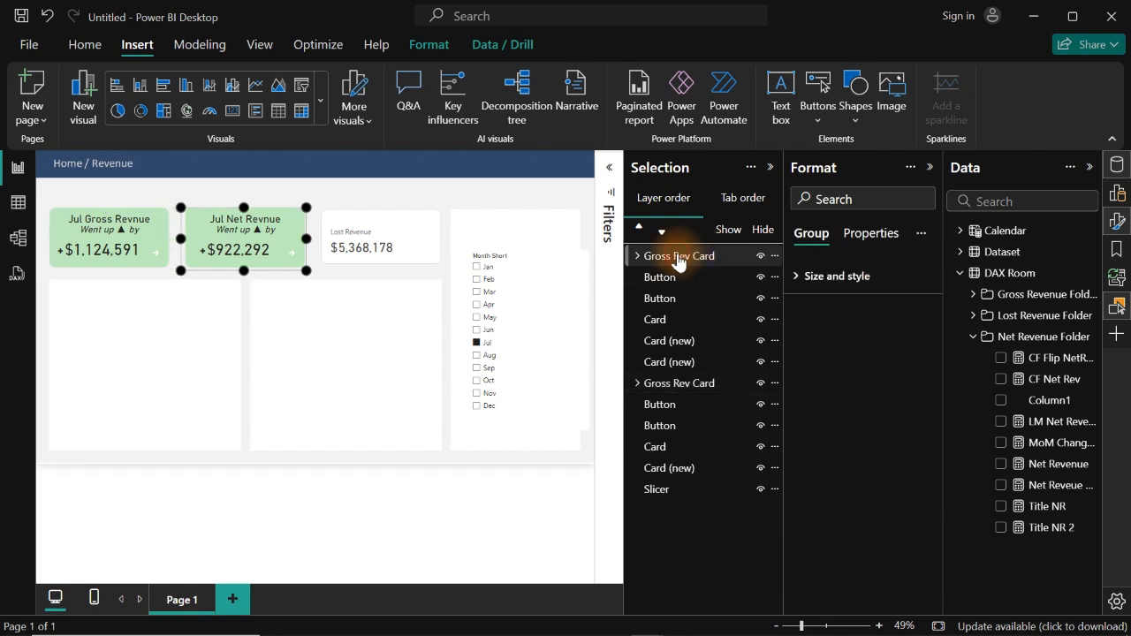
pyautogui.doubleClick(663, 256)
pyautogui.click(664, 257)
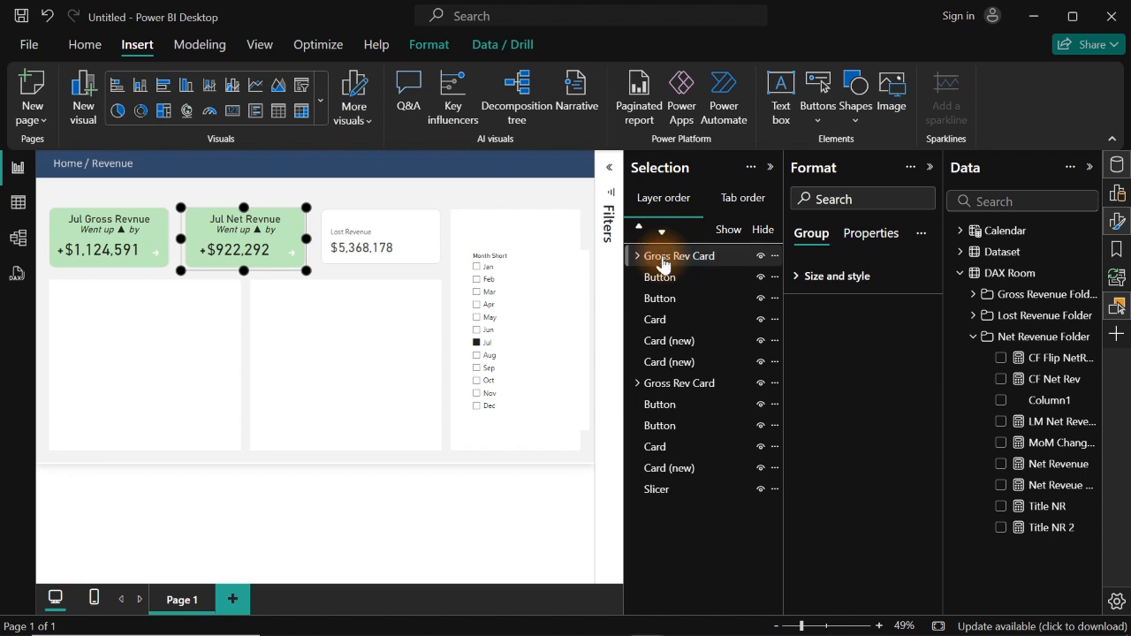
pyautogui.doubleClick(662, 259)
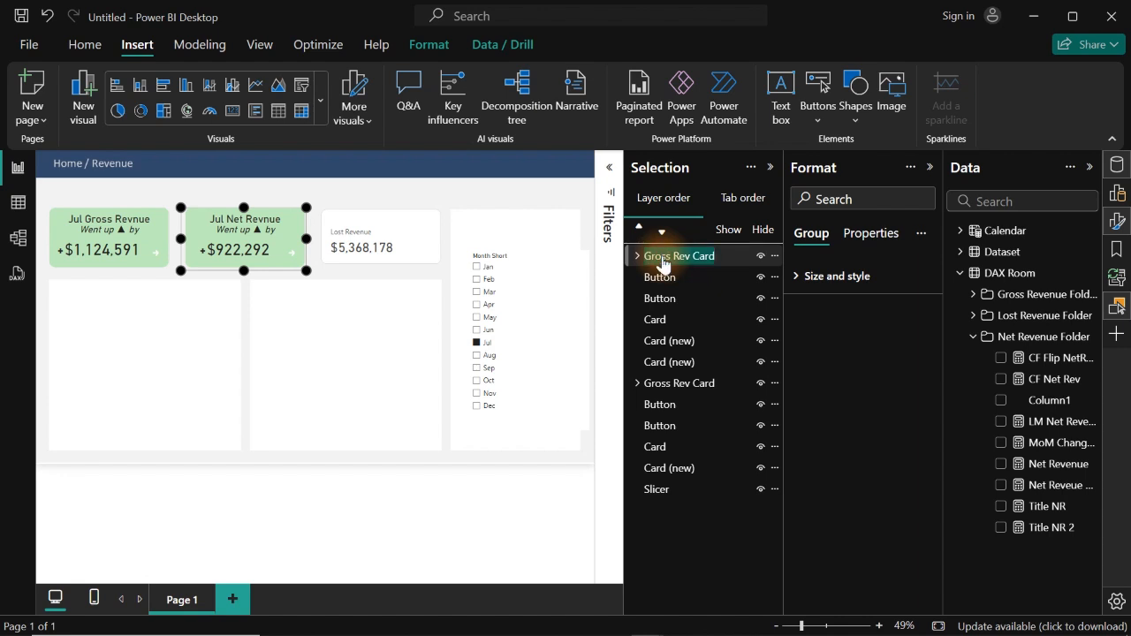
pyautogui.write('N')
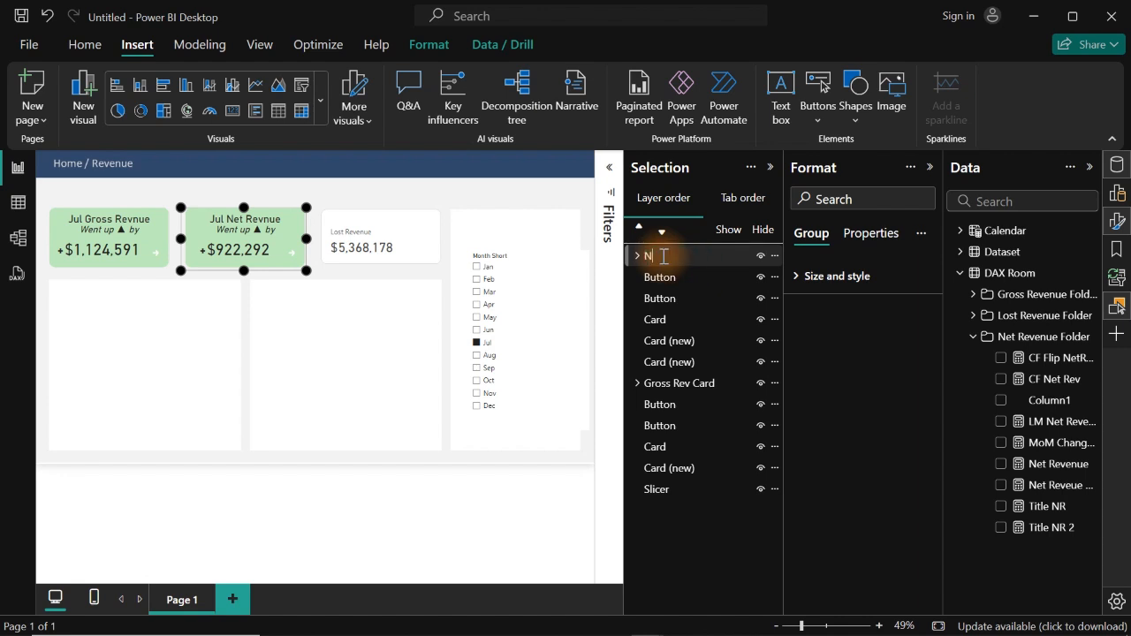
pyautogui.write('et Vr')
pyautogui.press('Return')
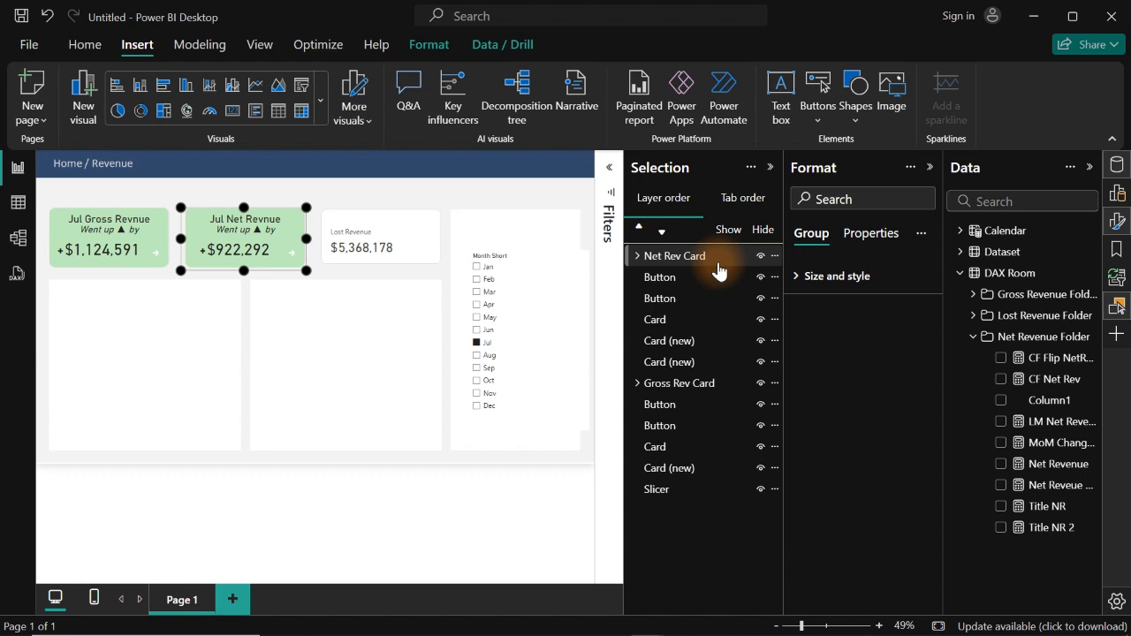
# Show the bookmarks instead of the data and format settings, and apply the HideGross Card and ShowGross Card bookmarks to check them.
pyautogui.click(1117, 165)
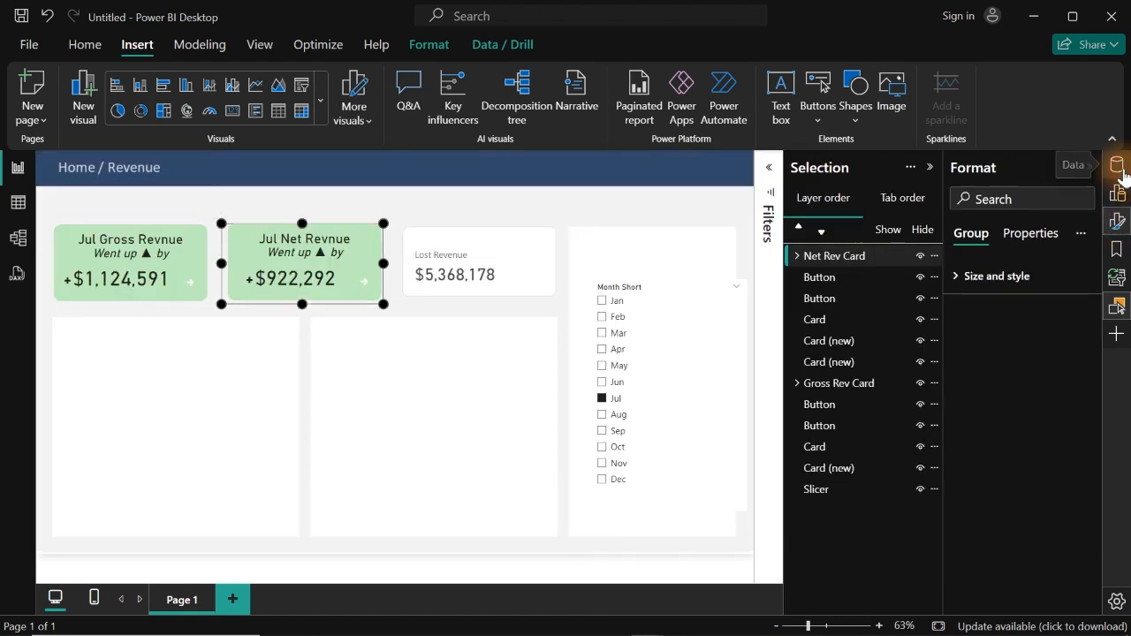
pyautogui.click(1119, 221)
pyautogui.click(1117, 252)
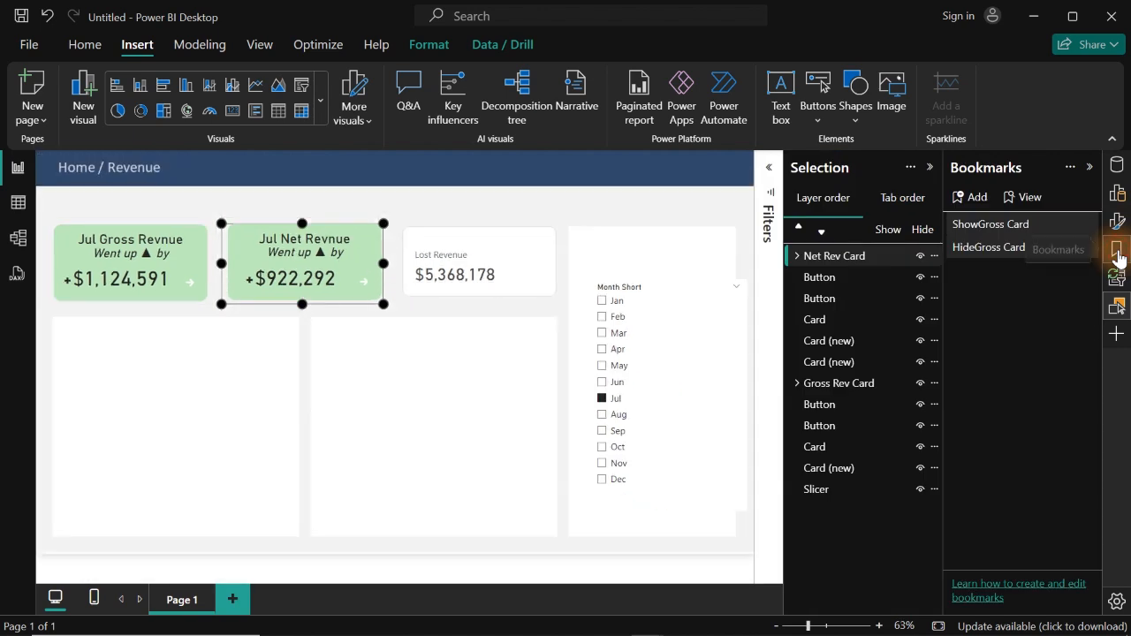
pyautogui.click(875, 262)
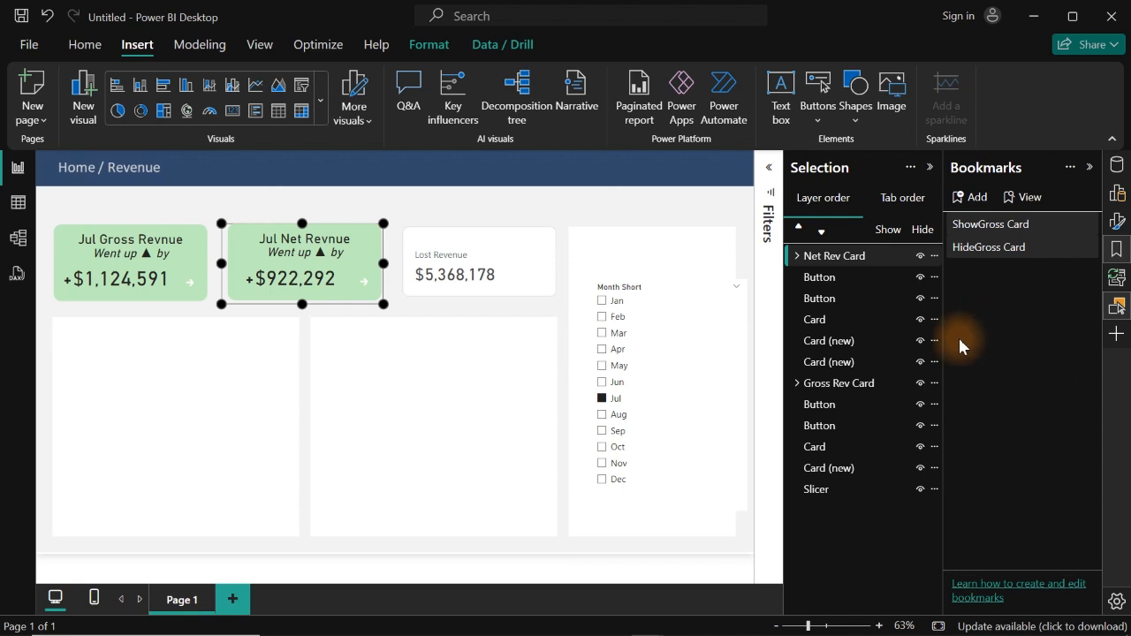
pyautogui.click(1022, 246)
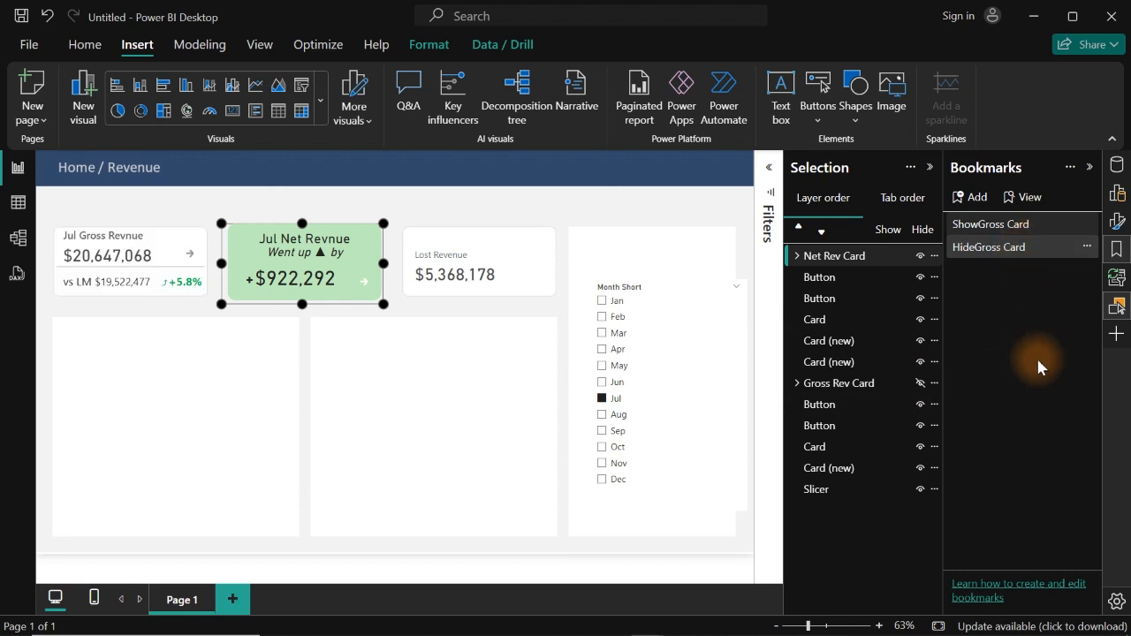
pyautogui.click(1002, 231)
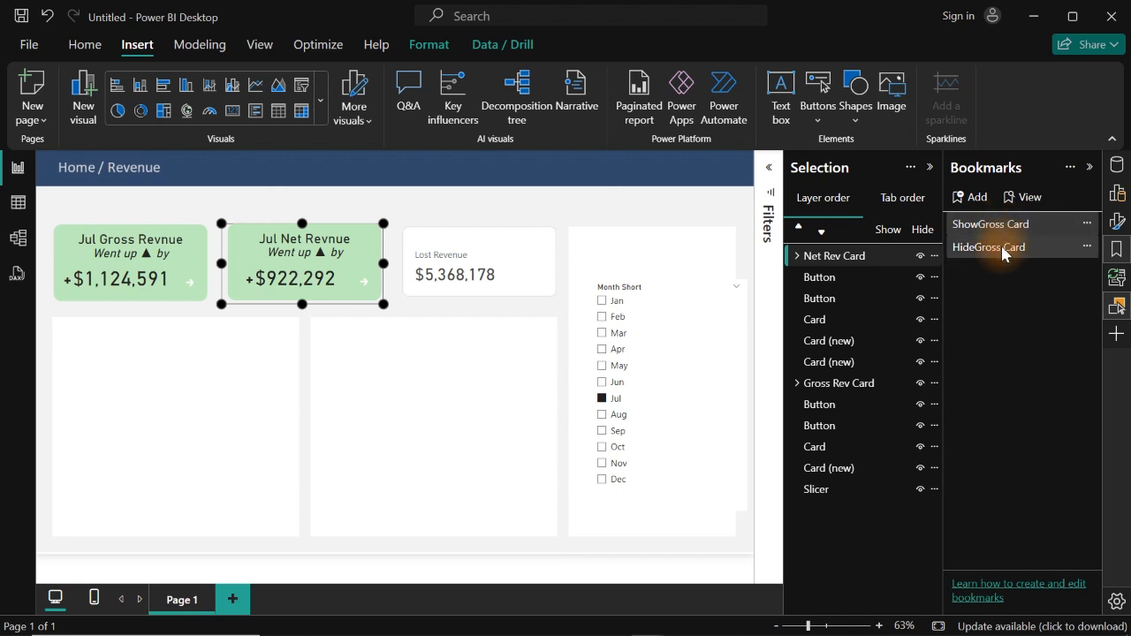
# Group the ShowGross Card and HideGross Card bookmarks and name the group Gross Card.
pyautogui.rightClick(1003, 254)
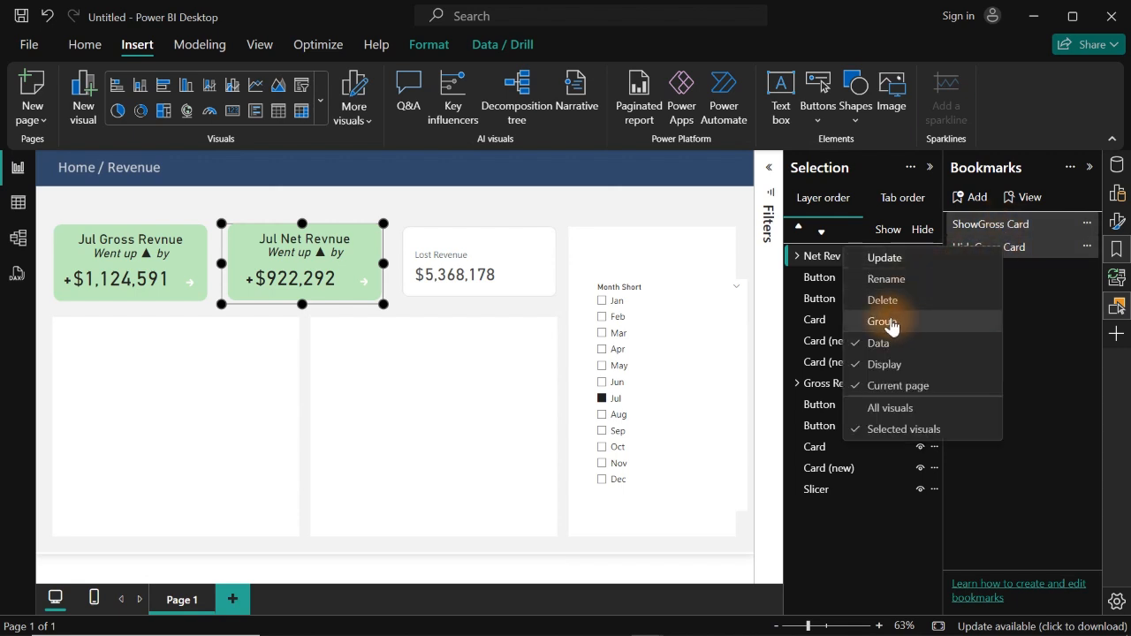
pyautogui.click(890, 325)
pyautogui.doubleClick(997, 227)
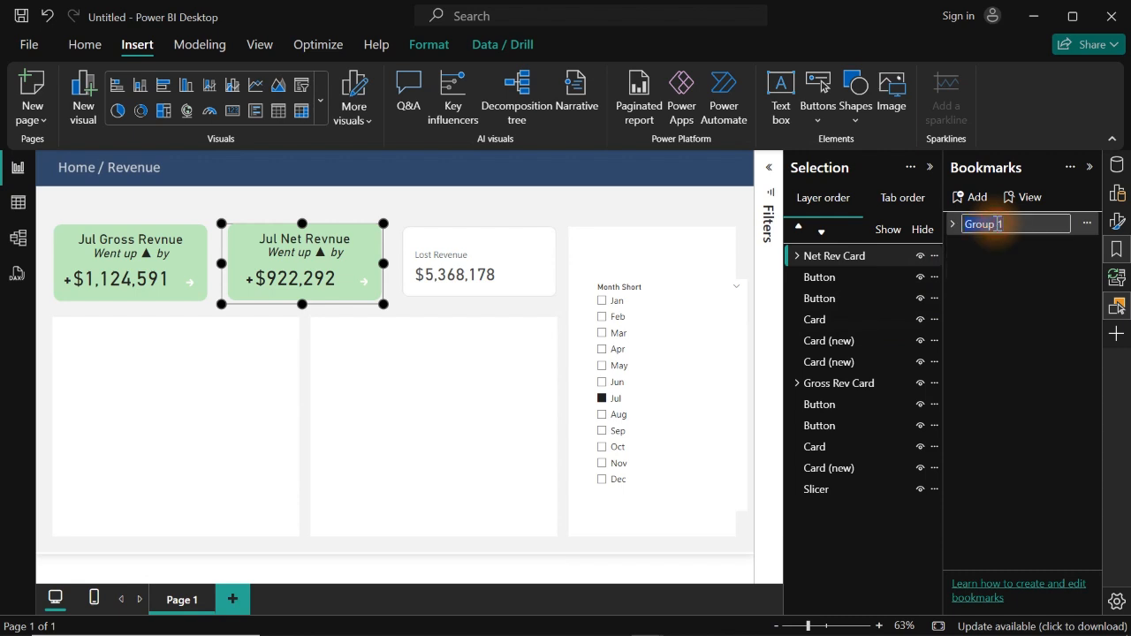
pyautogui.write('G')
pyautogui.write('ross Rev C')
pyautogui.write('ard')
pyautogui.press('Return')
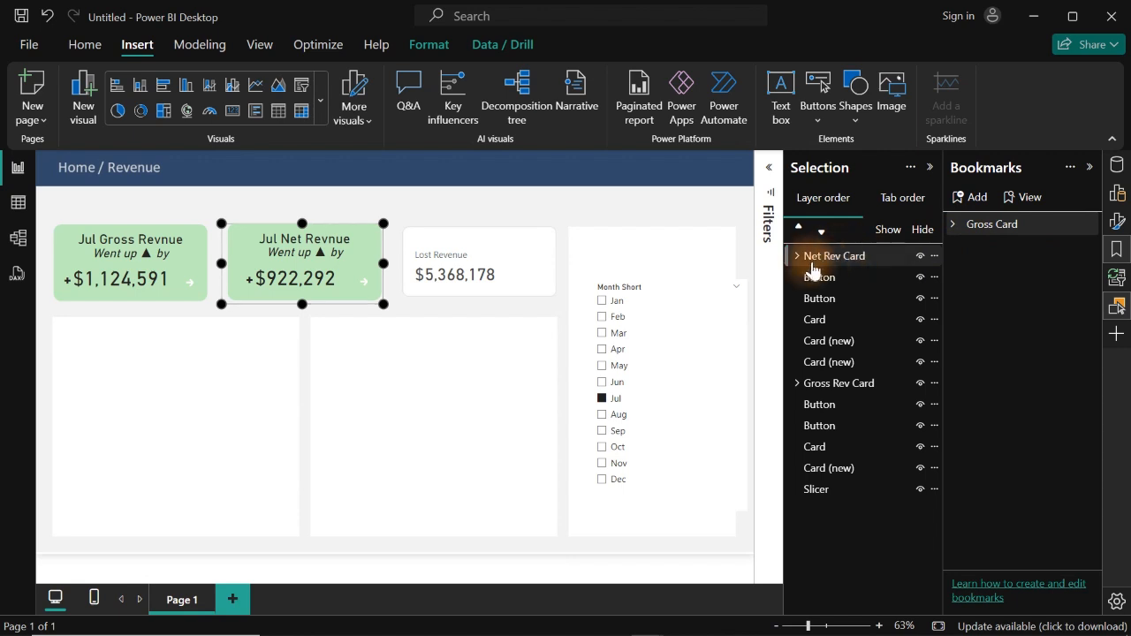
# Add a bookmark of the visible green Net Revenue group and name it Net Rev Card.
pyautogui.click(977, 198)
pyautogui.doubleClick(985, 248)
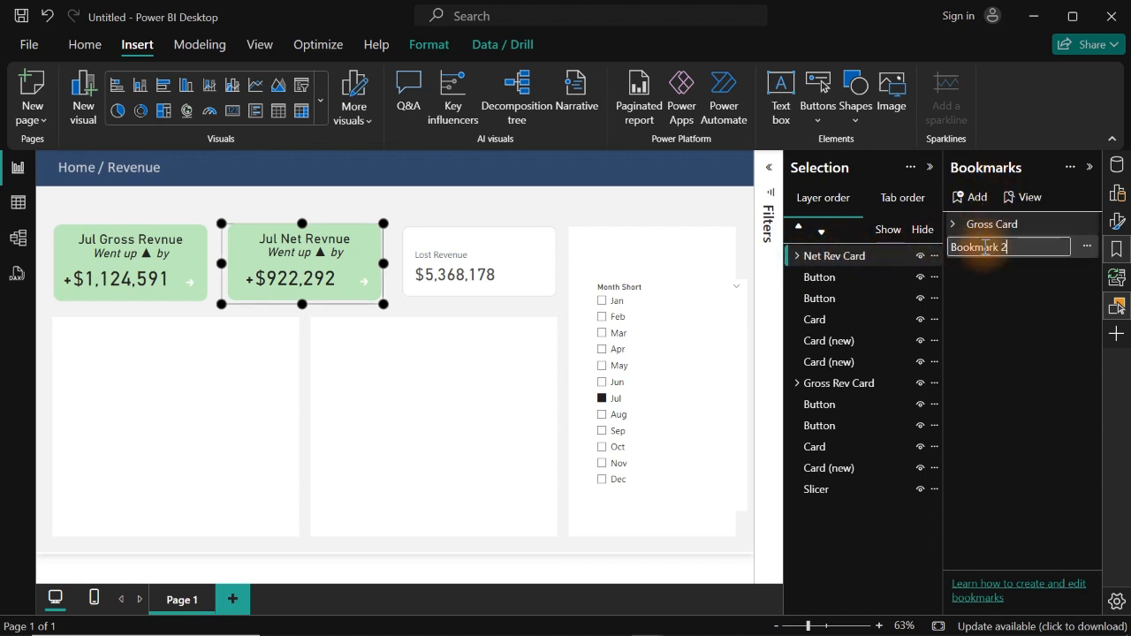
pyautogui.hotkey('ctrl', 'a')
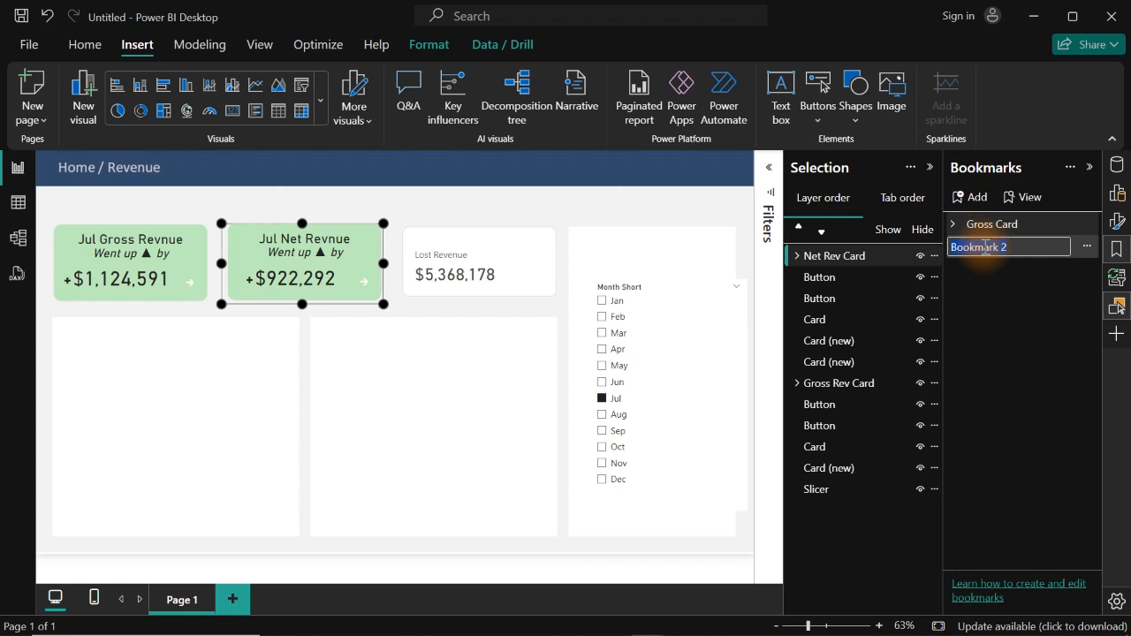
pyautogui.write('Net Rev Card')
pyautogui.press('Return')
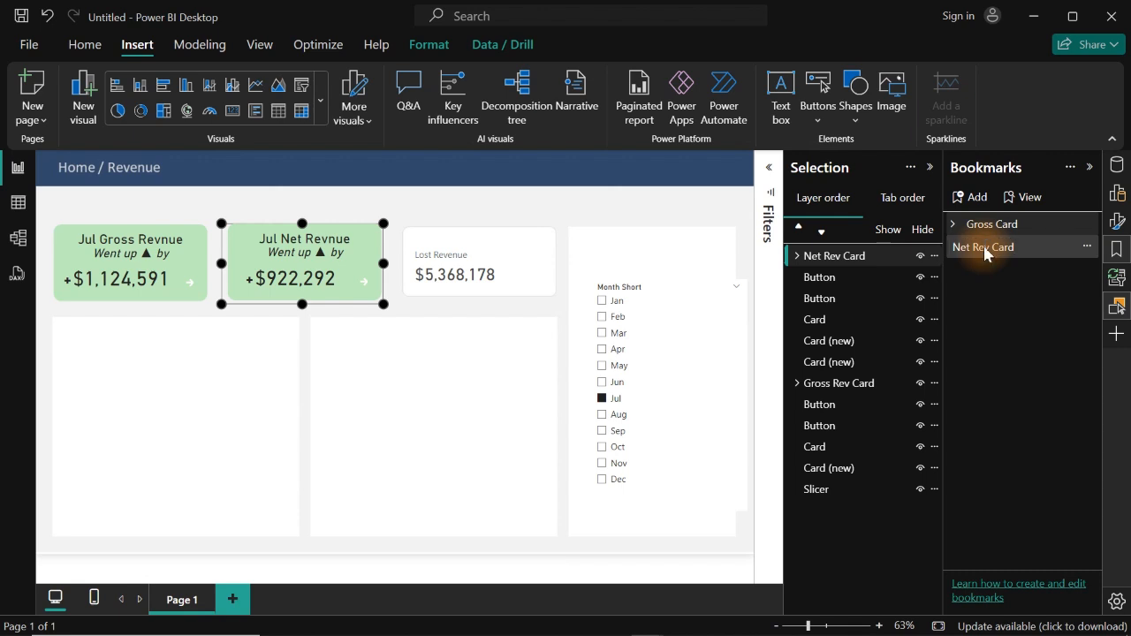
# Limit the Net Rev Card bookmark to selected visuals and update it.
pyautogui.click(1087, 247)
pyautogui.click(965, 407)
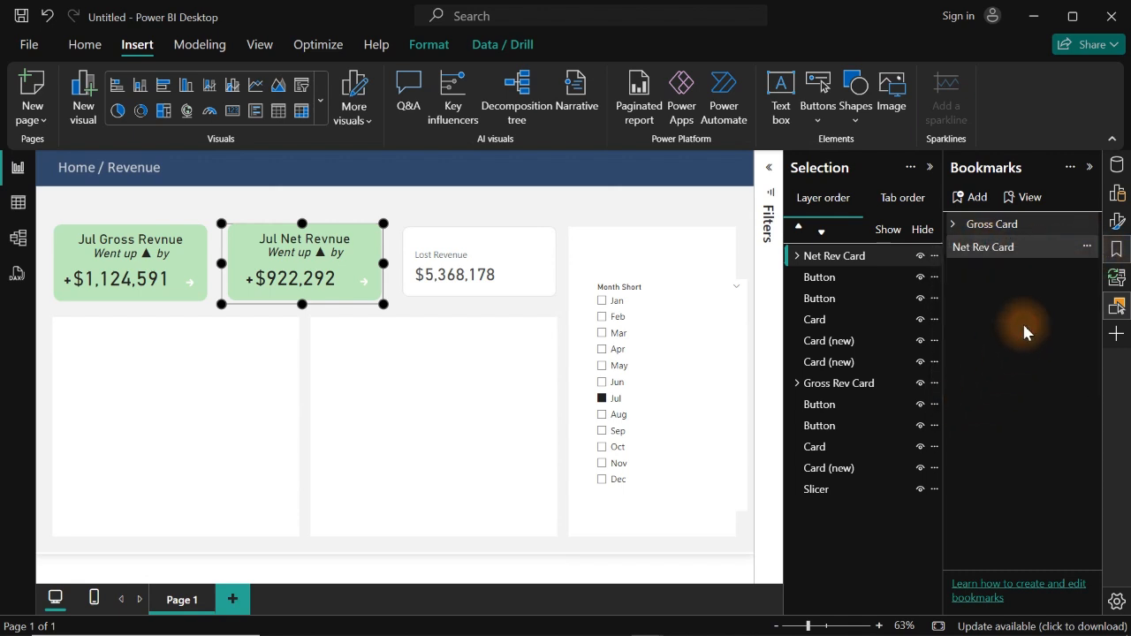
pyautogui.click(1086, 226)
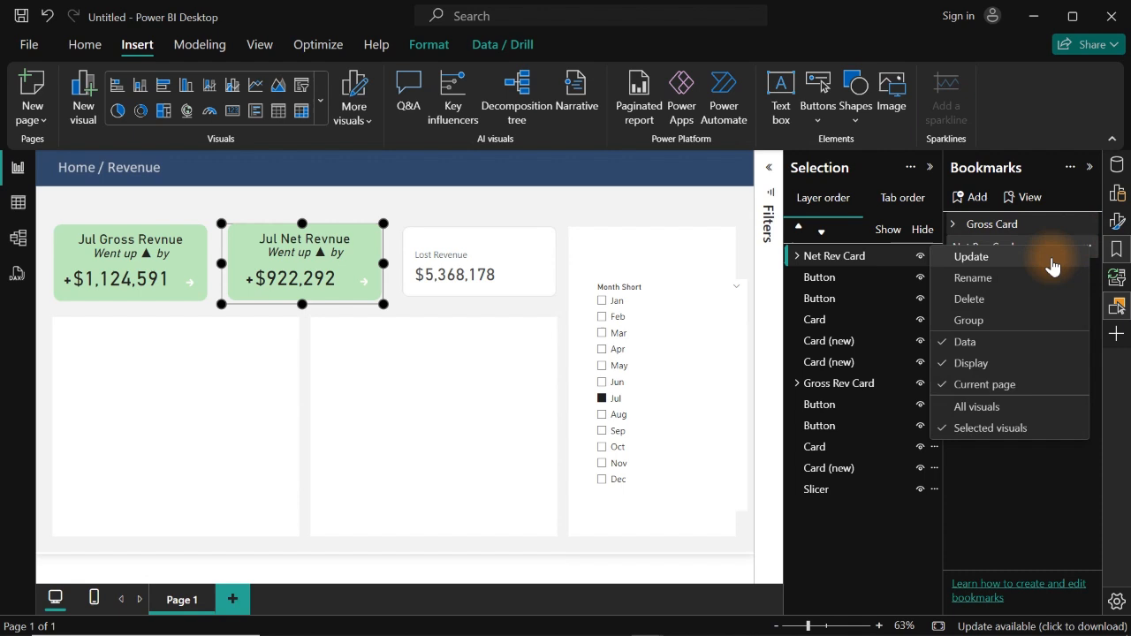
pyautogui.click(985, 257)
# Hide the Net Rev Card group and add a bookmark of that state named Hide Net Rev Card.
pyautogui.click(920, 256)
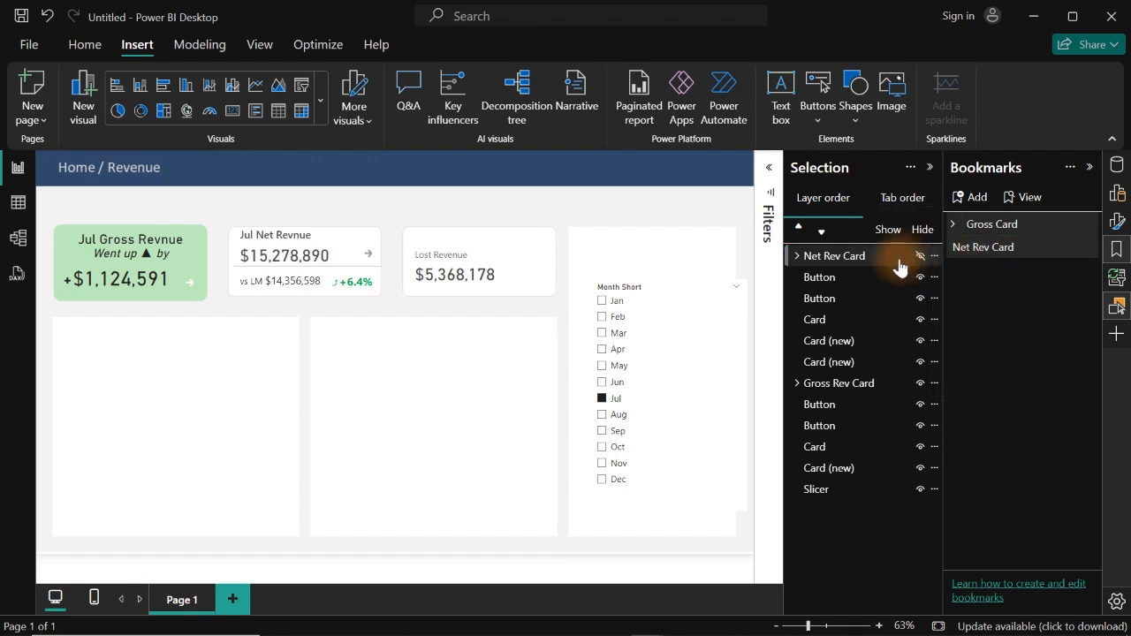
pyautogui.click(853, 257)
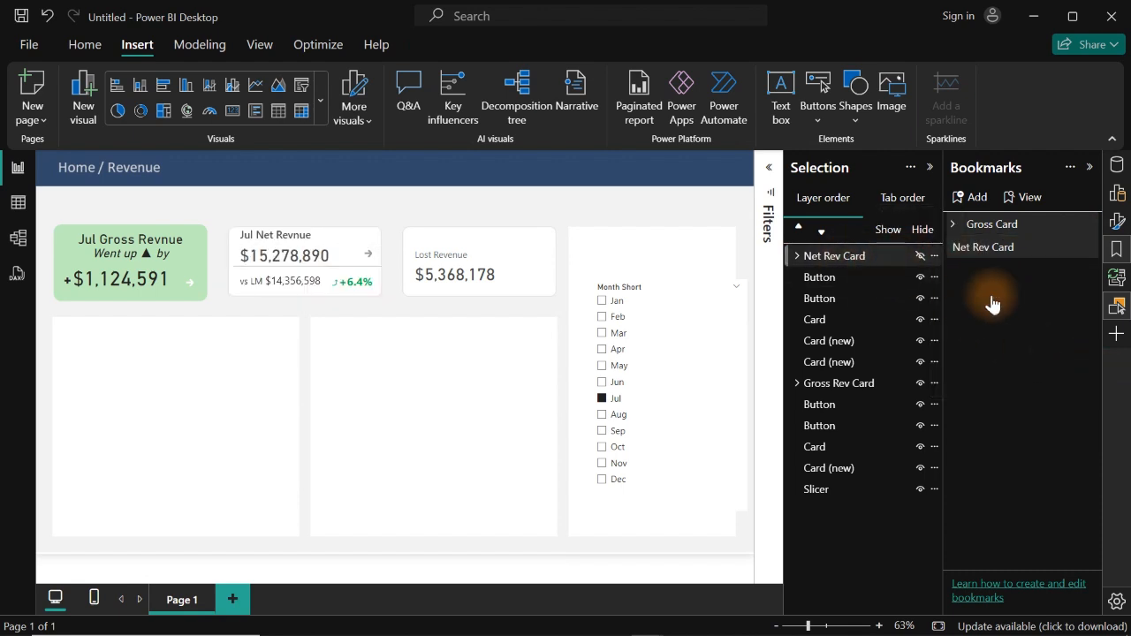
pyautogui.click(972, 197)
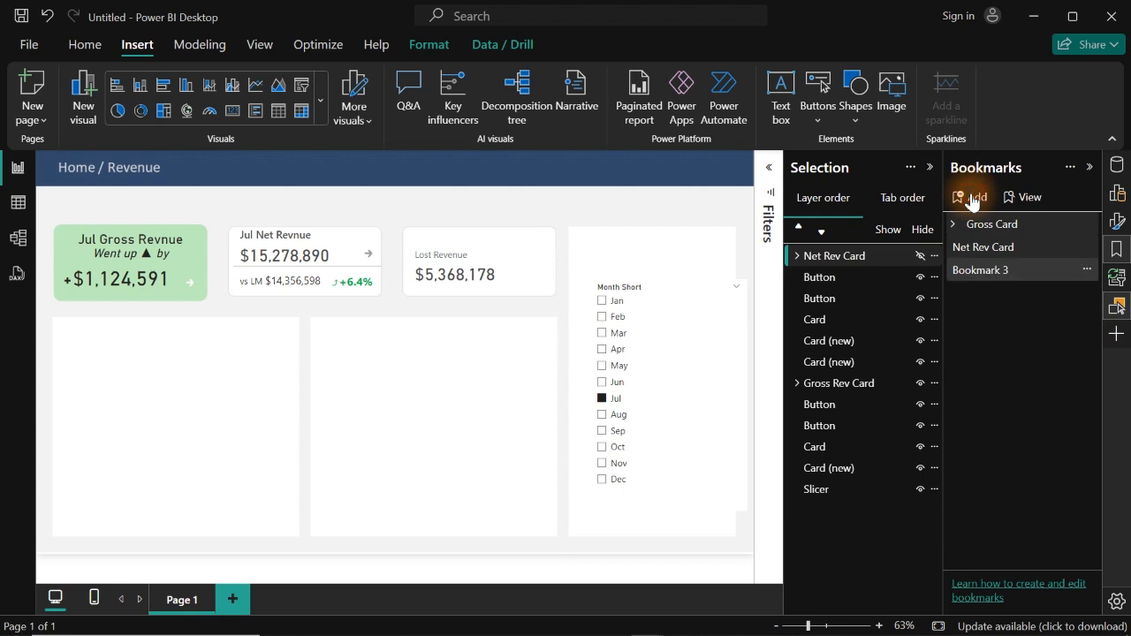
pyautogui.doubleClick(990, 274)
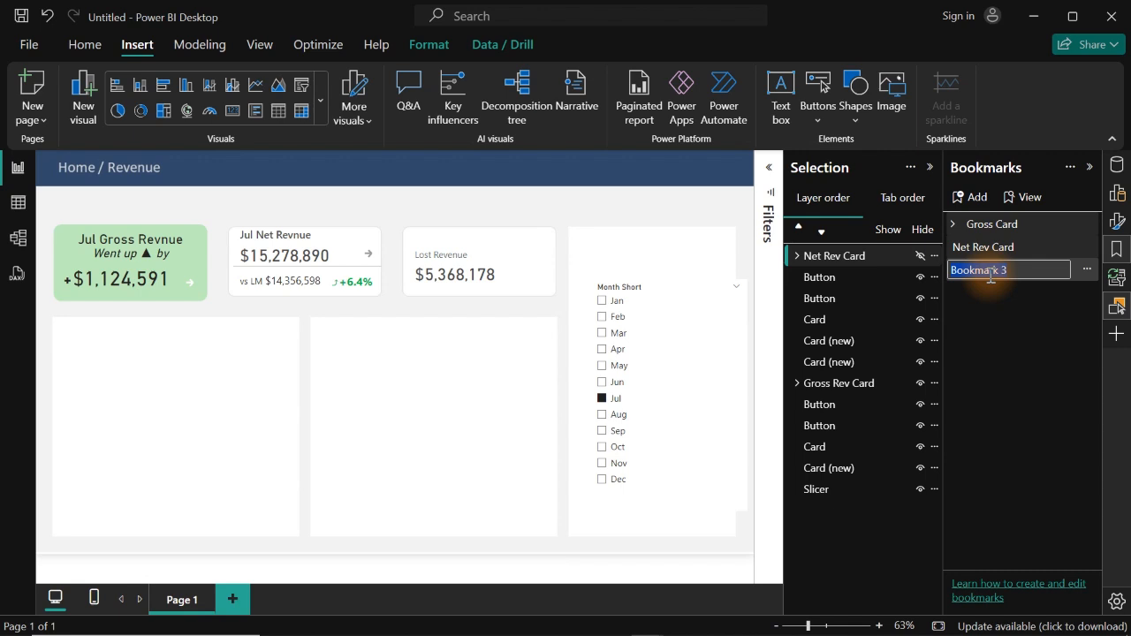
pyautogui.write('Hide Net Rev Card')
pyautogui.press('Return')
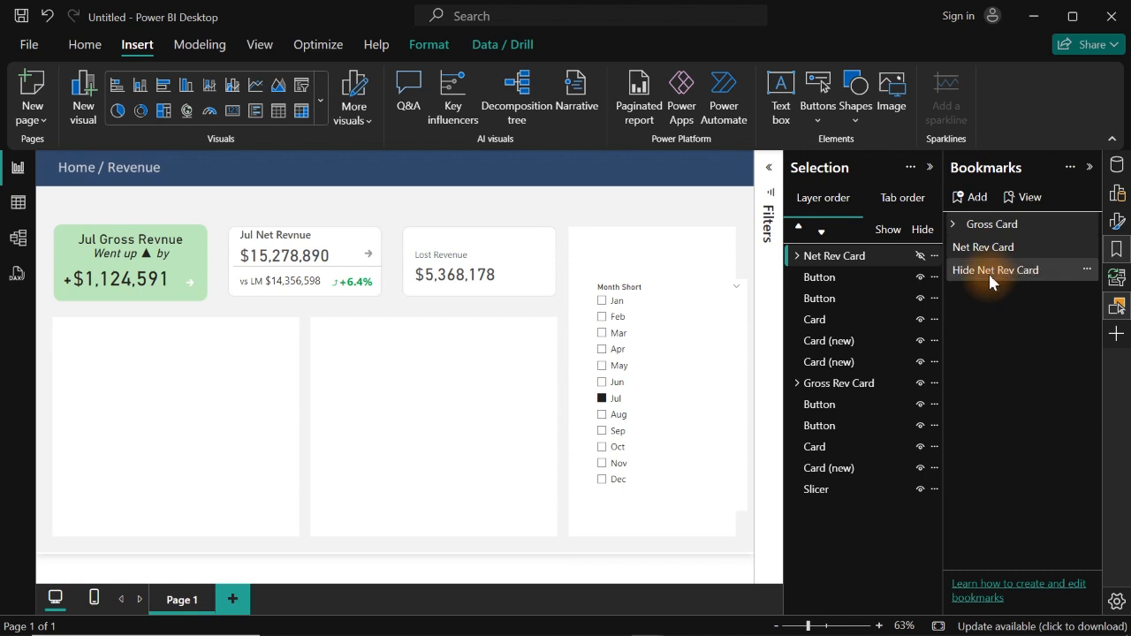
# Limit the Hide Net Rev Card bookmark to the selected visuals and update it with the card group hidden.
pyautogui.click(1087, 270)
pyautogui.click(986, 427)
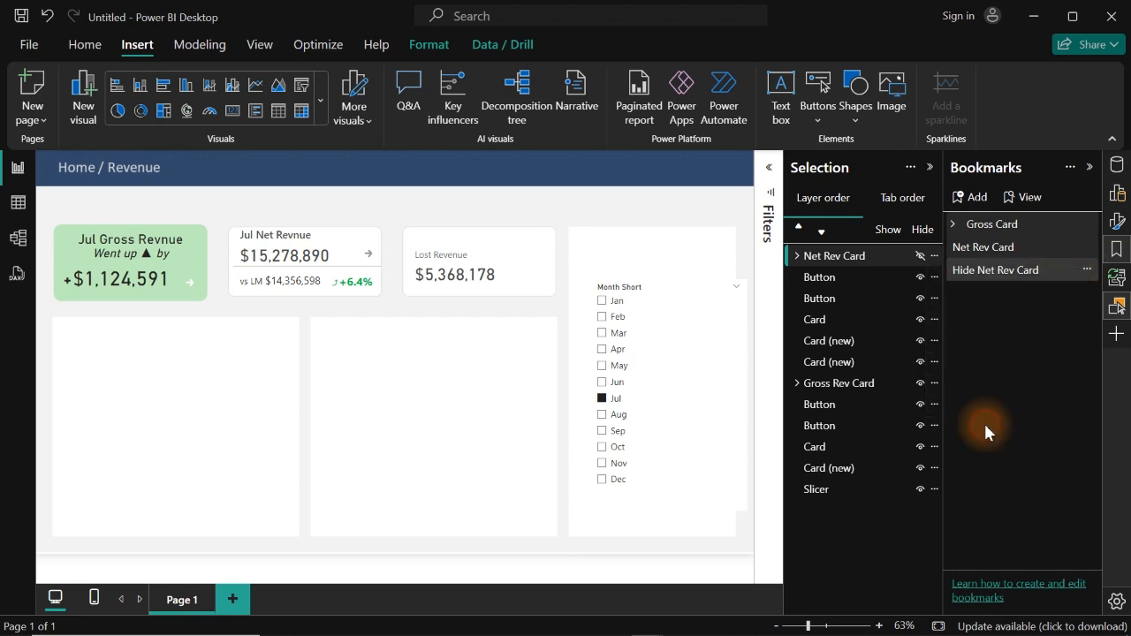
pyautogui.click(1086, 270)
pyautogui.click(986, 277)
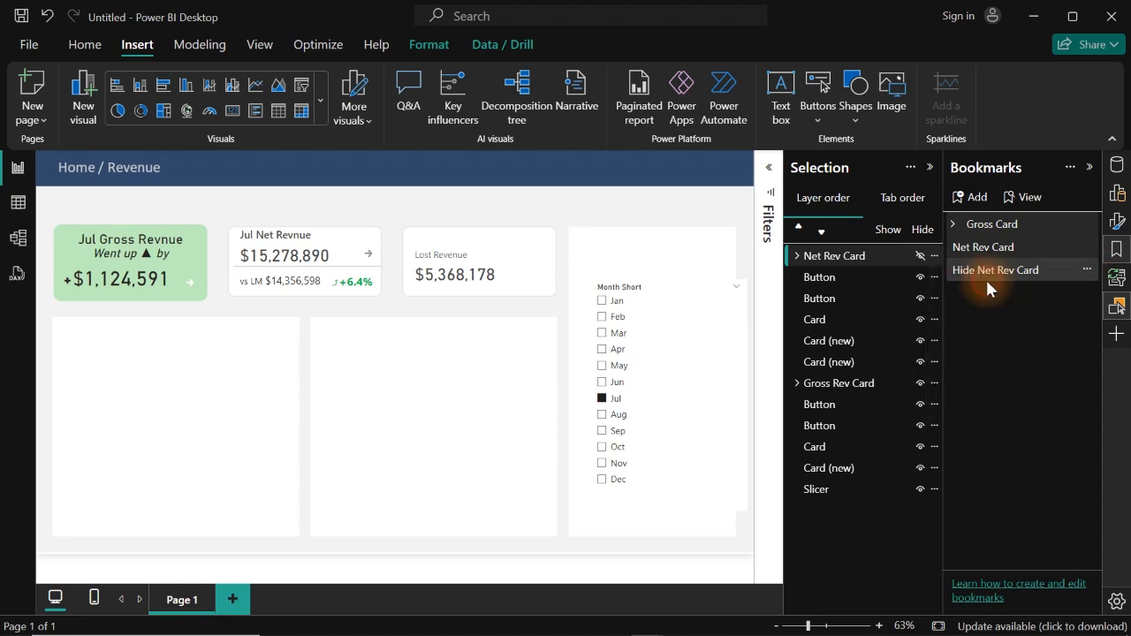
# Rename the Net Rev Card bookmark to Show Net Rev Card.
pyautogui.doubleClick(963, 247)
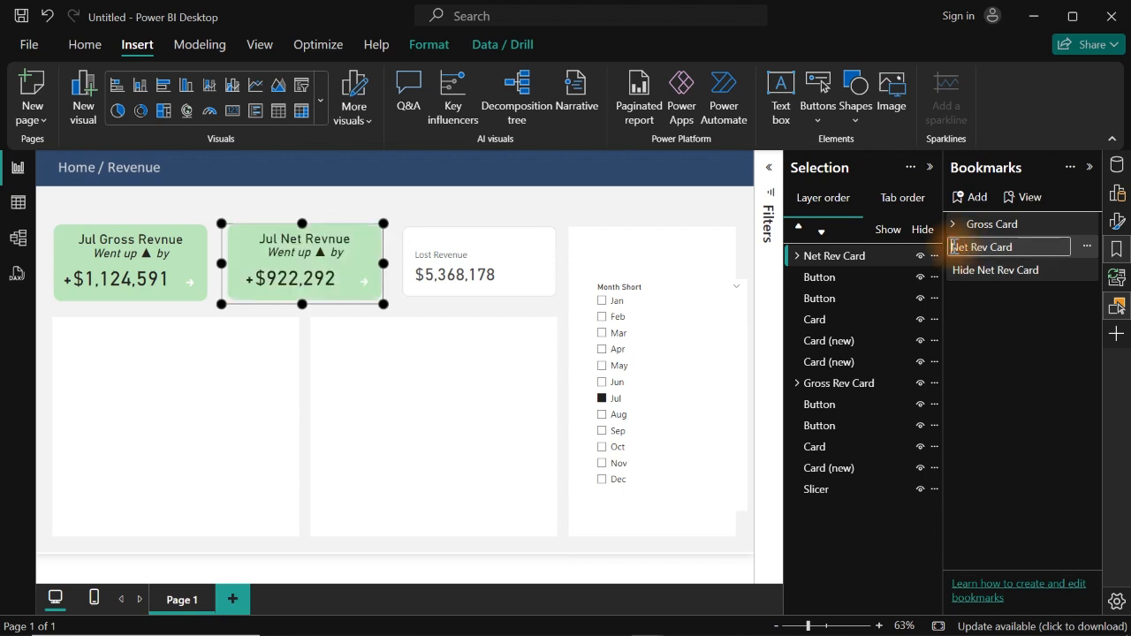
pyautogui.write('Show')
pyautogui.press('Return')
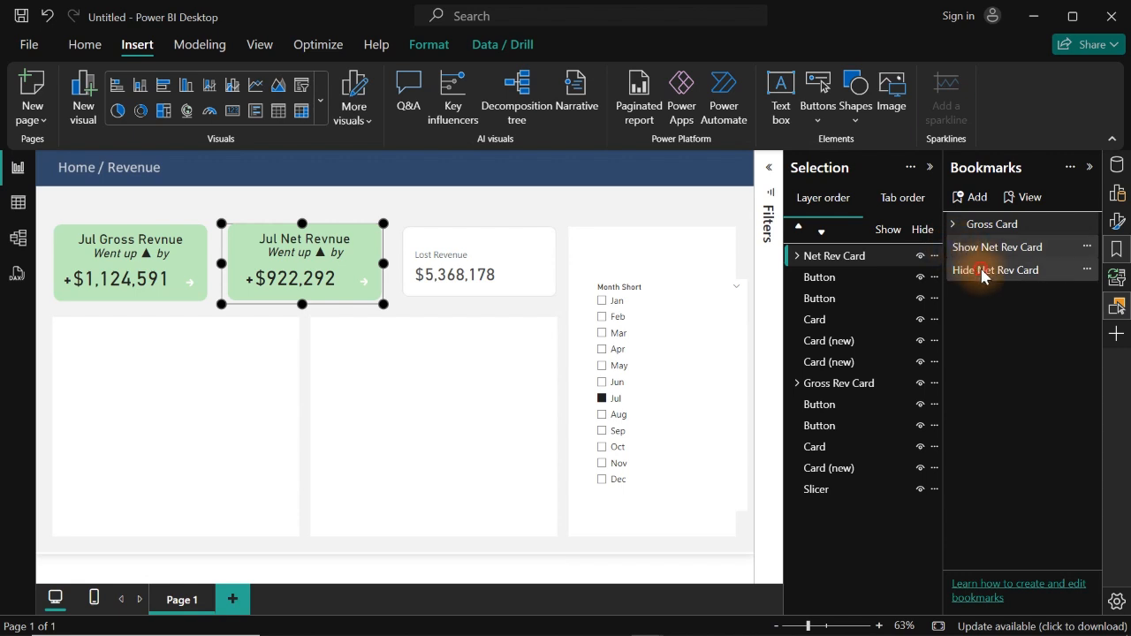
# Group the Show Net Rev Card and Hide Net Rev Card bookmarks and name the group Net Rev Card.
pyautogui.click(986, 271)
pyautogui.click(996, 247)
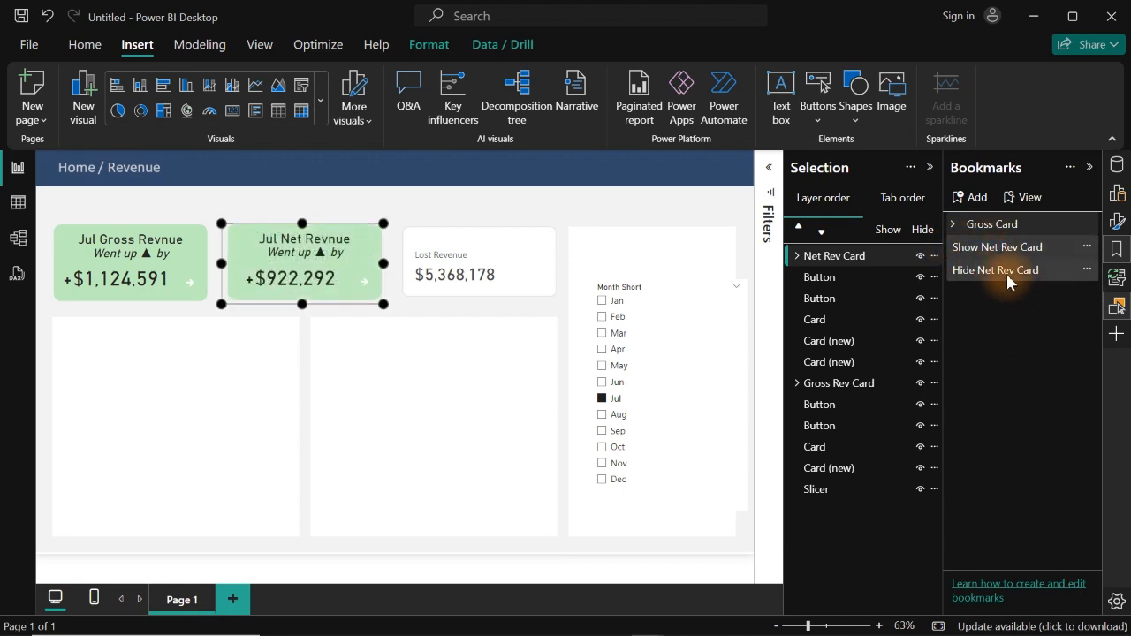
pyautogui.rightClick(1008, 279)
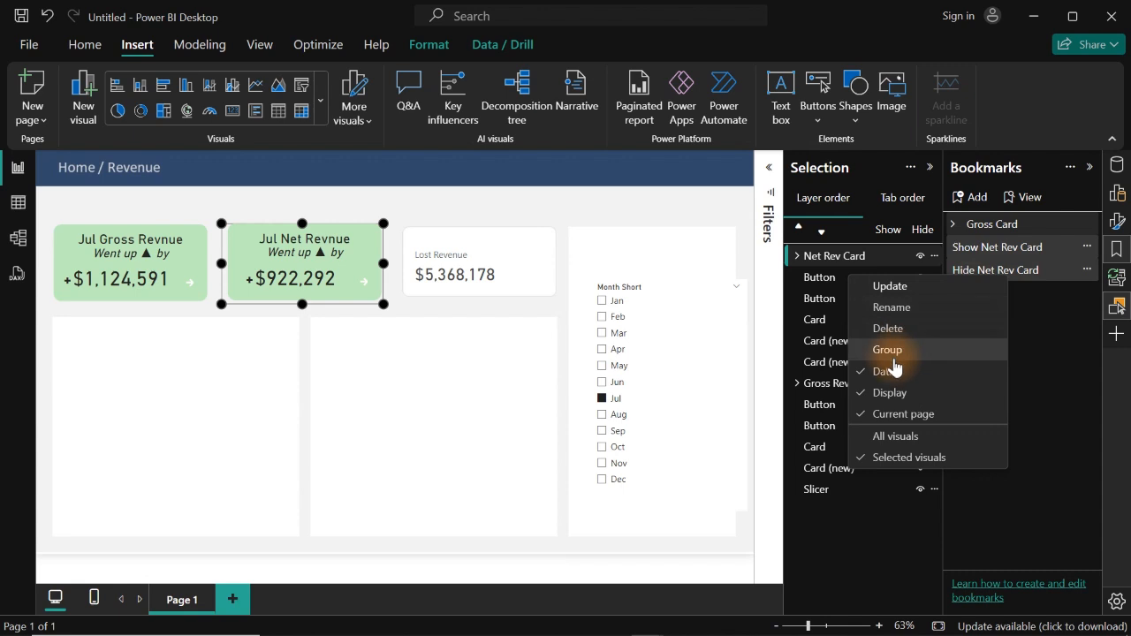
pyautogui.click(896, 357)
pyautogui.doubleClick(980, 247)
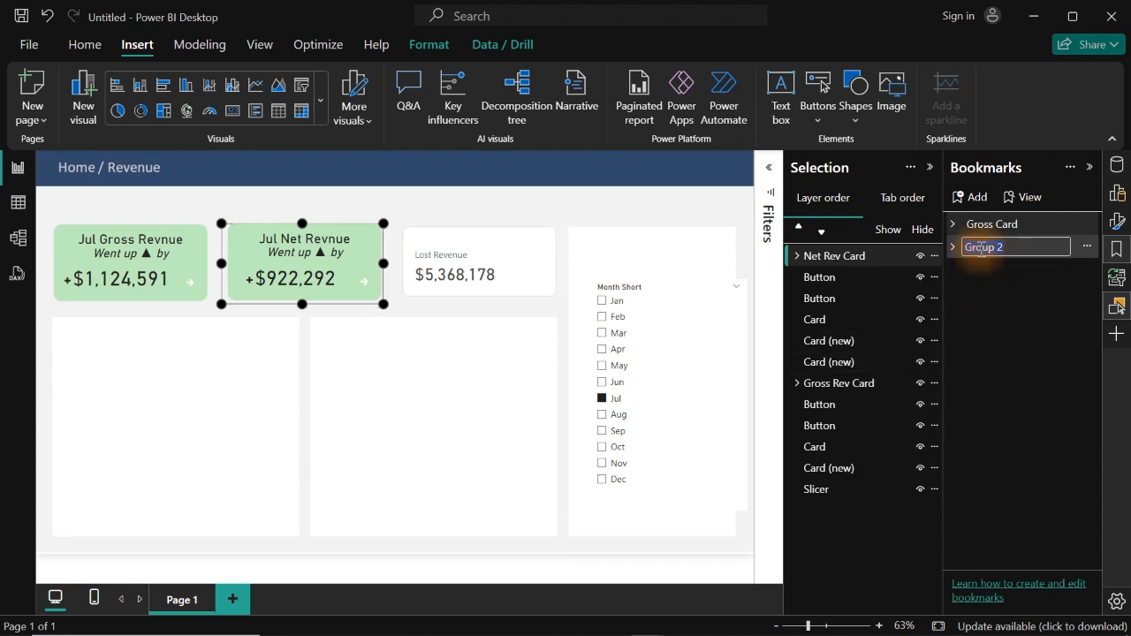
pyautogui.write('Net Rev Card')
pyautogui.press('Return')
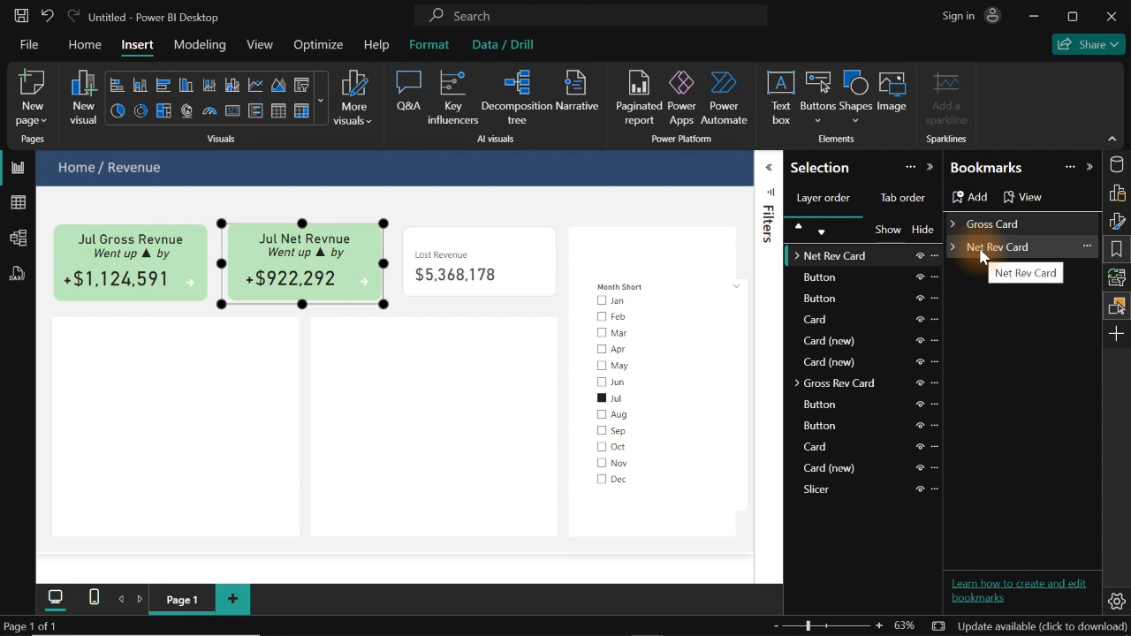
# Close the Bookmarks and Selection panes to free up the report canvas.
pyautogui.click(1117, 250)
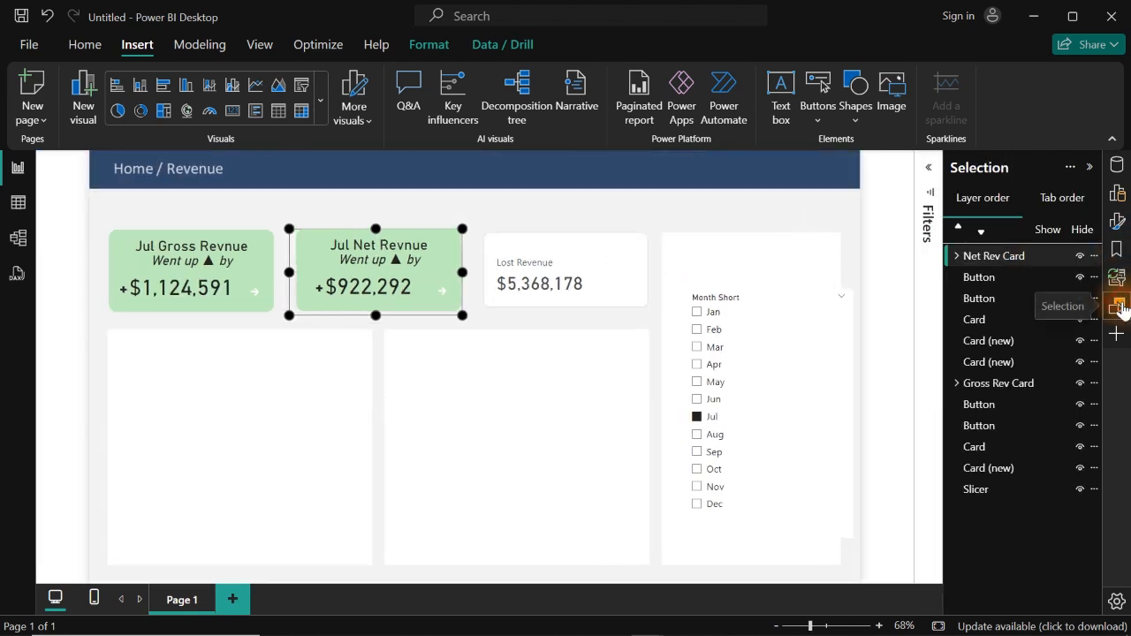
pyautogui.click(1119, 306)
pyautogui.click(695, 212)
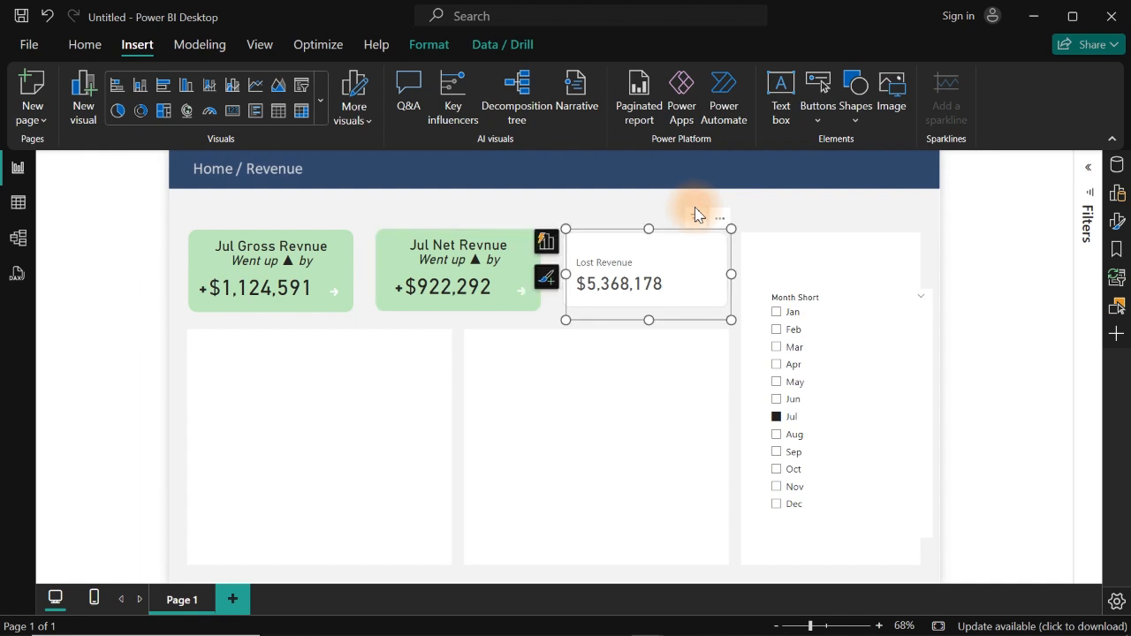
# Set the action of the button over the green Jul Net Revenue card to the Hide Net Rev Card bookmark.
pyautogui.click(466, 271)
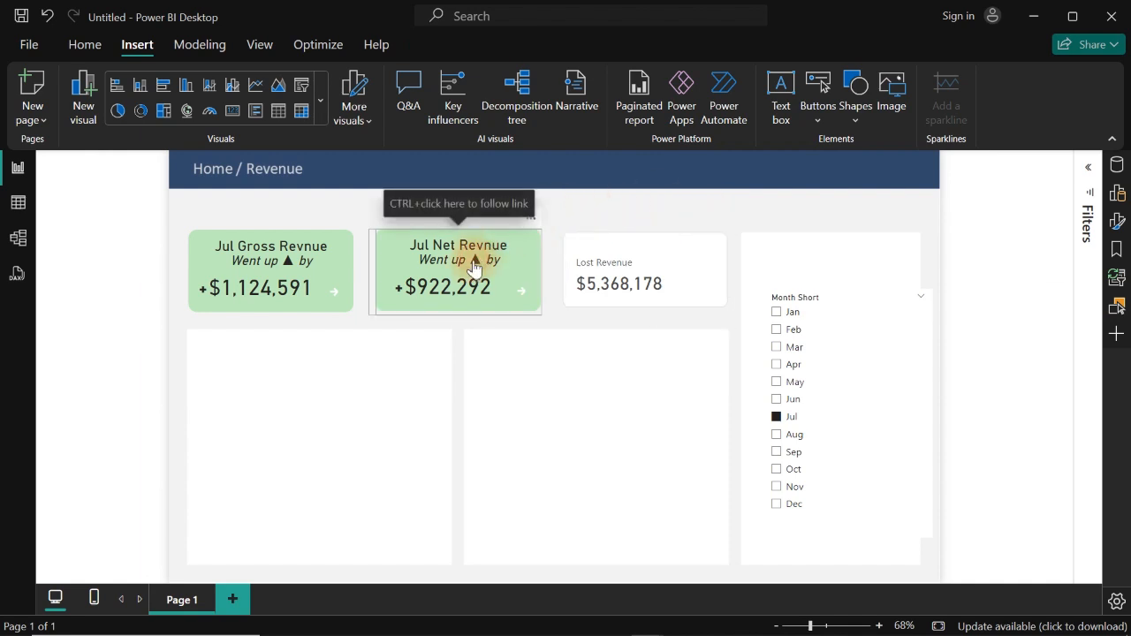
pyautogui.click(1115, 221)
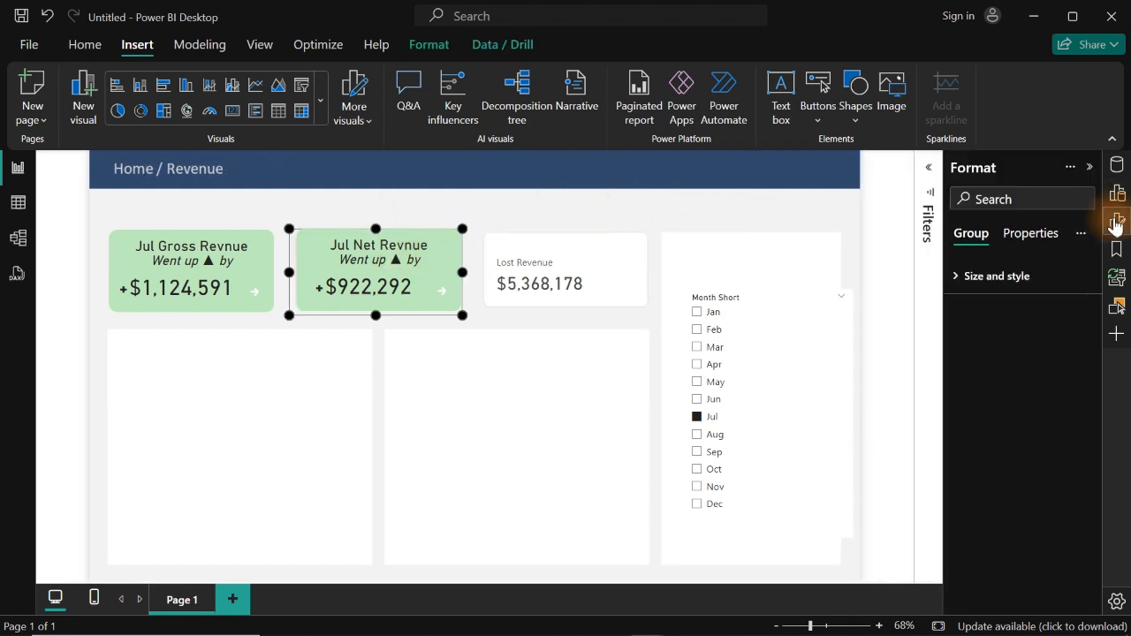
pyautogui.click(374, 272)
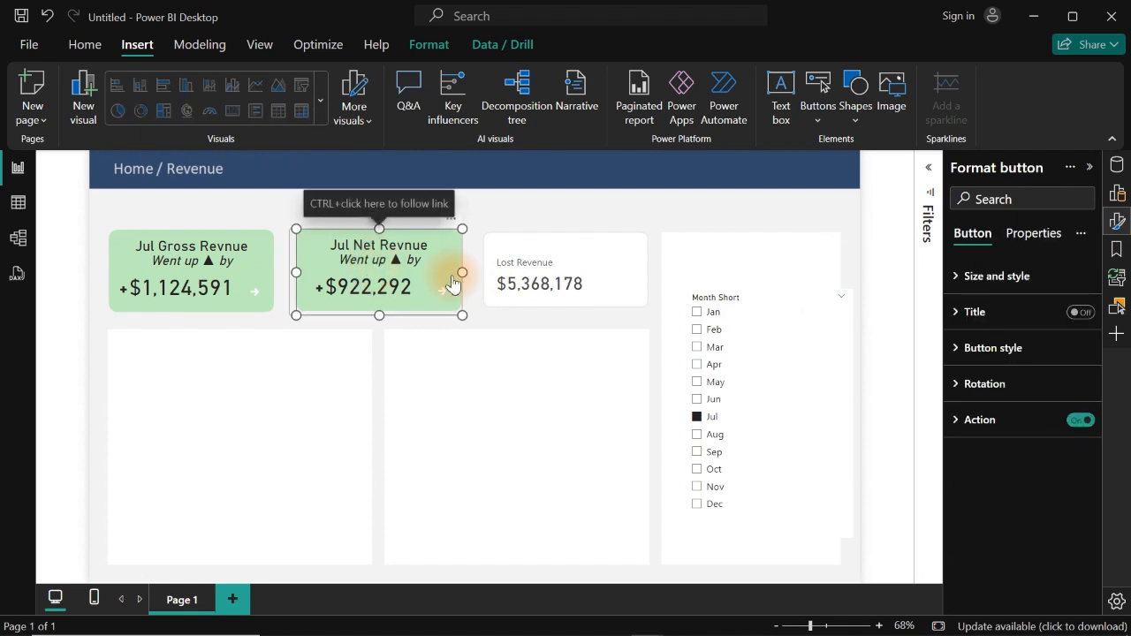
pyautogui.click(990, 433)
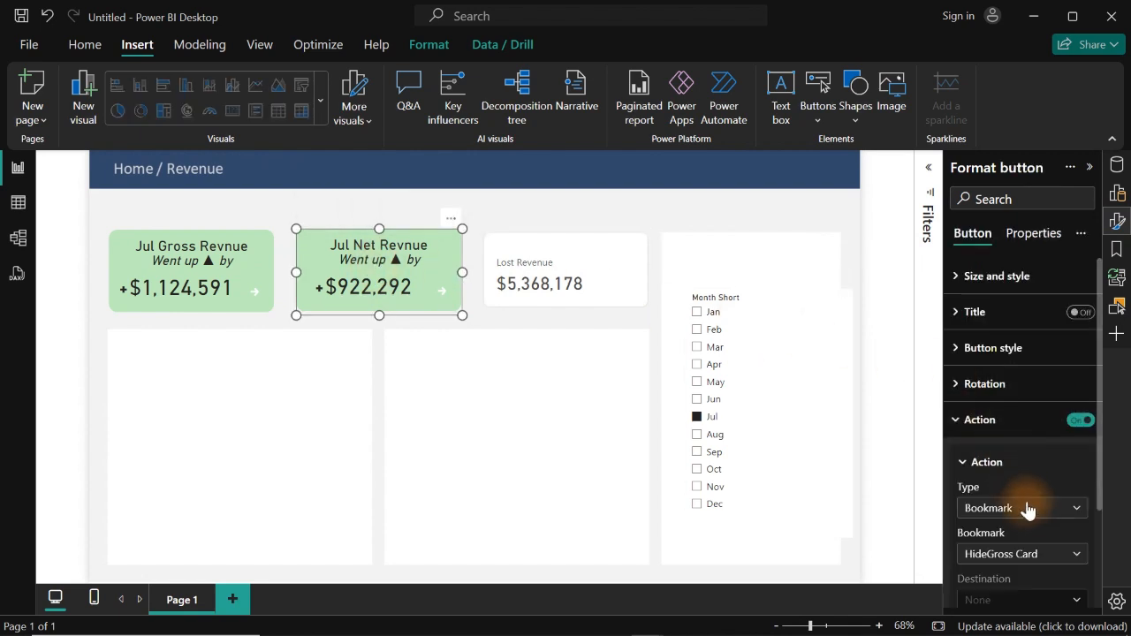
pyautogui.click(1052, 557)
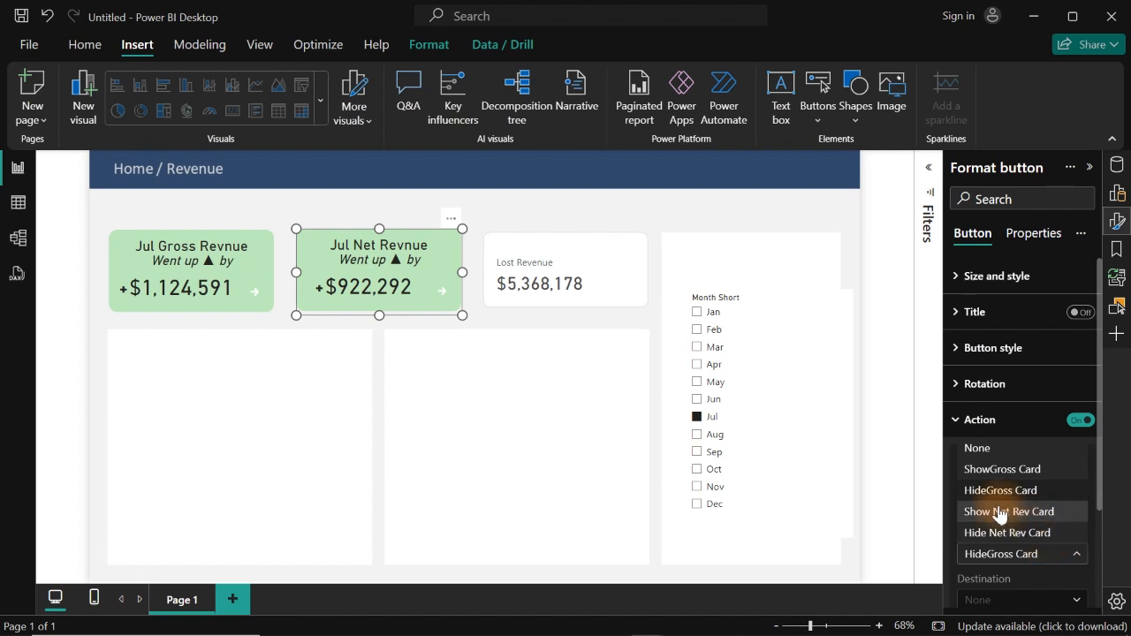
pyautogui.click(994, 534)
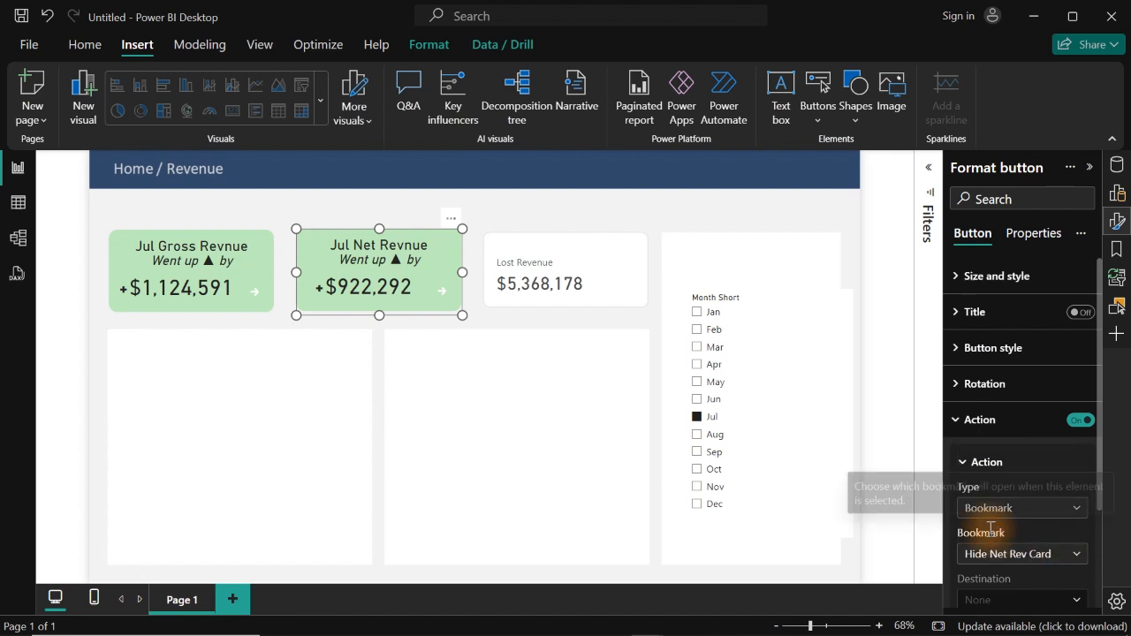
pyautogui.click(559, 203)
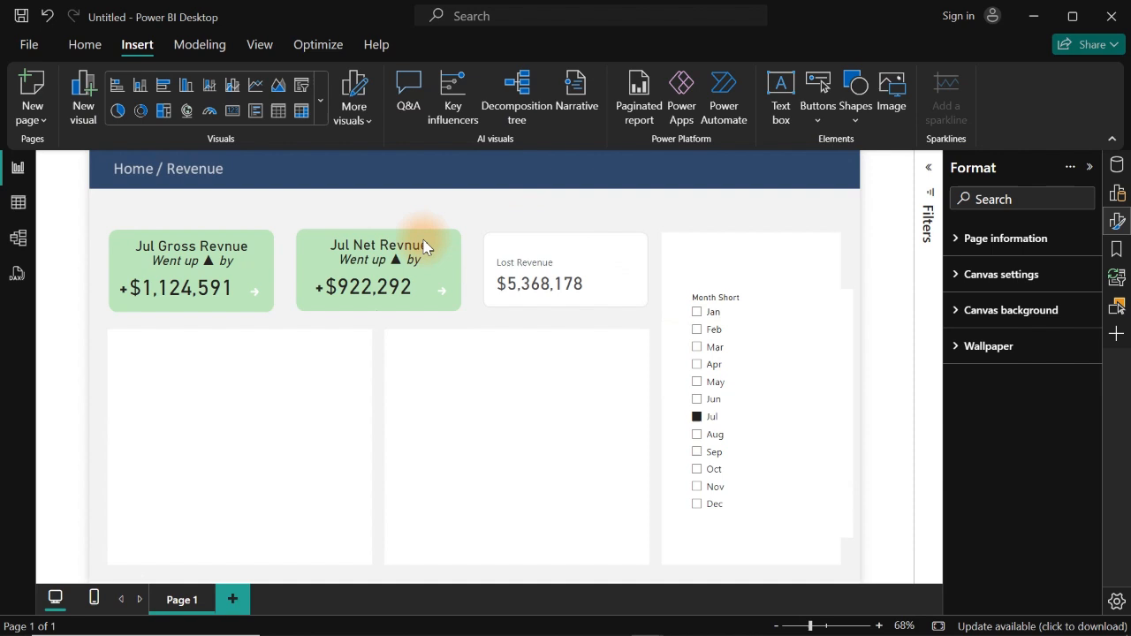
# Flip the Net Revenue card and set its arrow button and its wide value button to the Show Net Rev Card bookmark.
pyautogui.keyDown('ctrl'); pyautogui.click(382, 275); pyautogui.keyUp('ctrl')
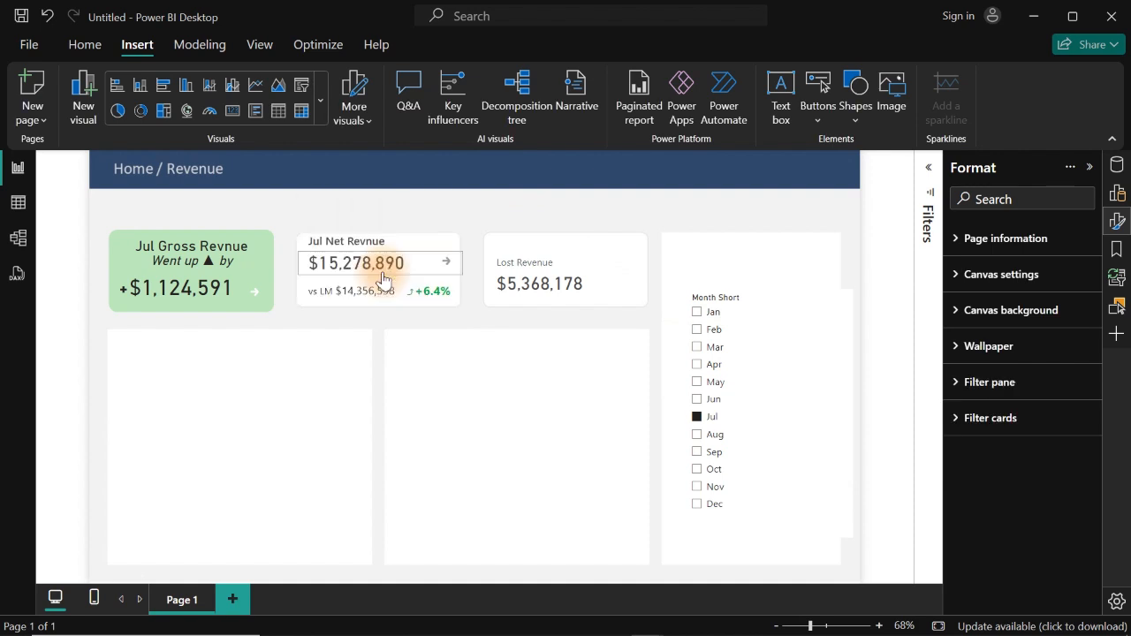
pyautogui.click(448, 267)
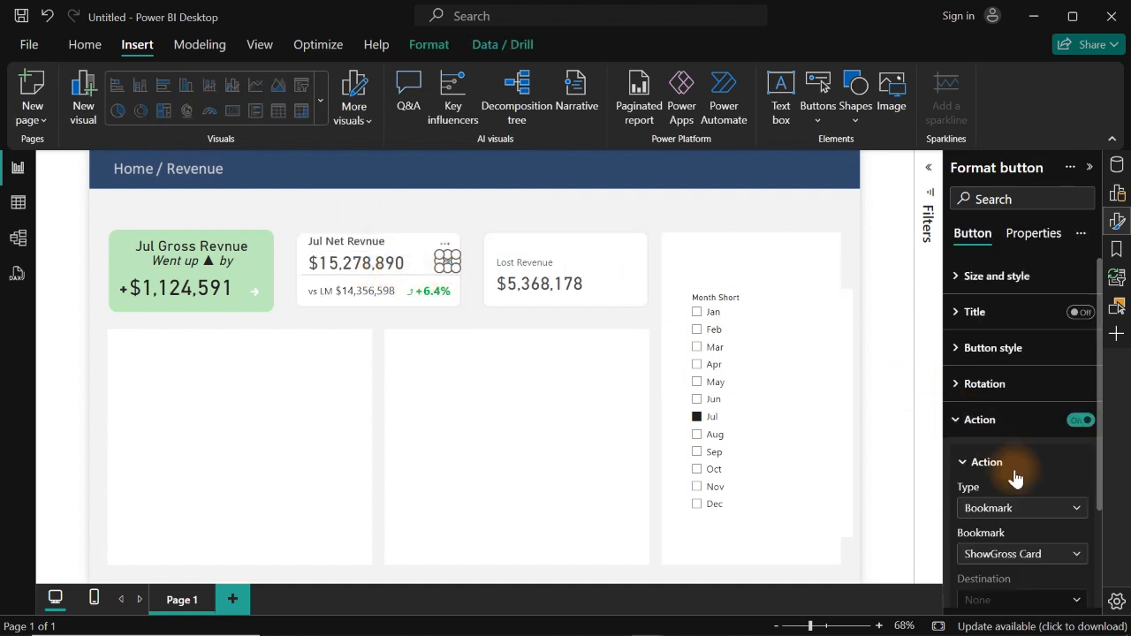
pyautogui.click(1029, 553)
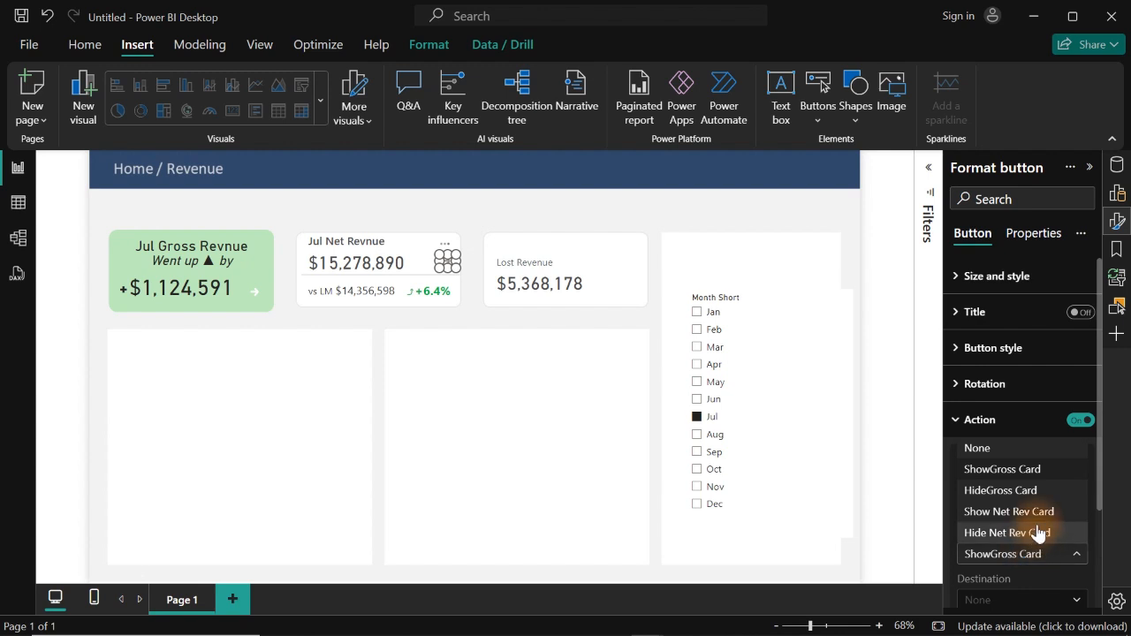
pyautogui.click(1020, 521)
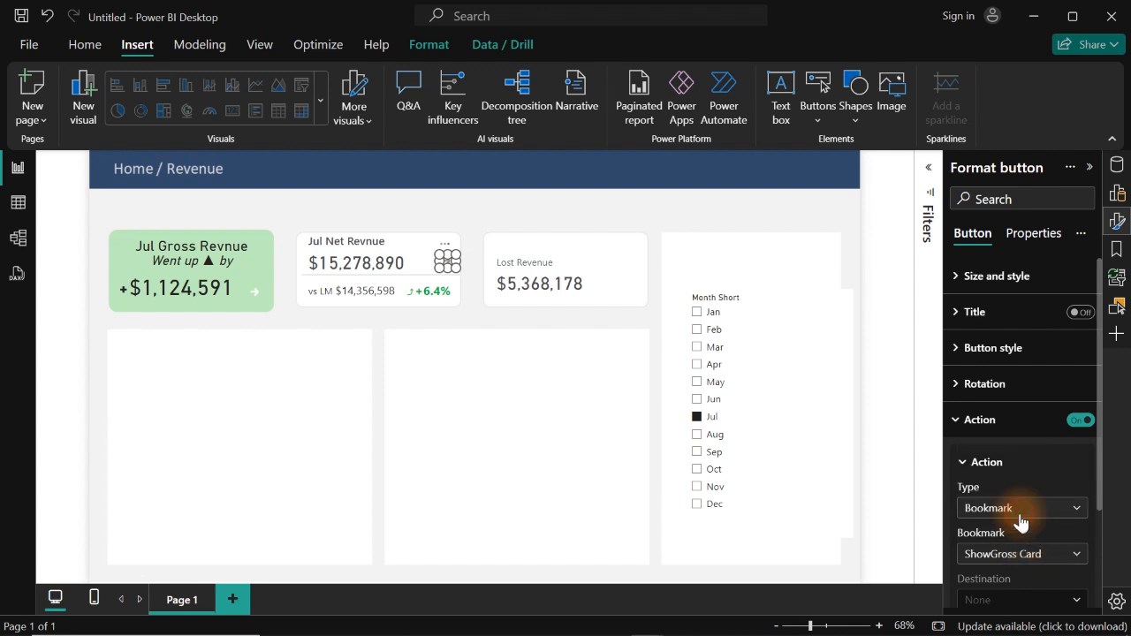
pyautogui.click(371, 266)
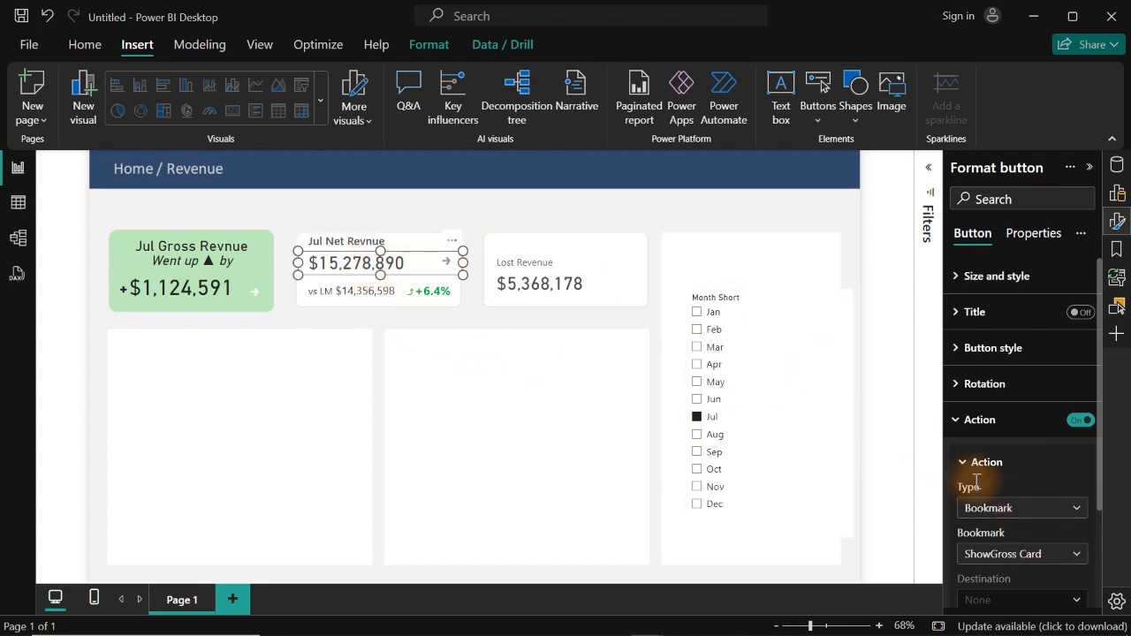
pyautogui.click(999, 555)
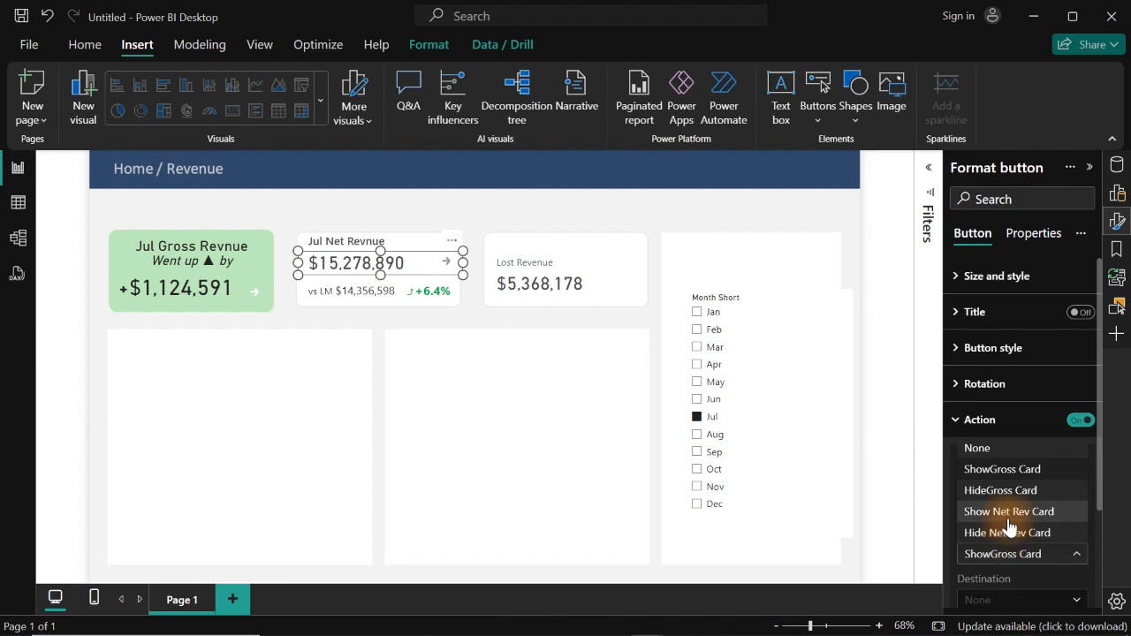
pyautogui.click(1007, 517)
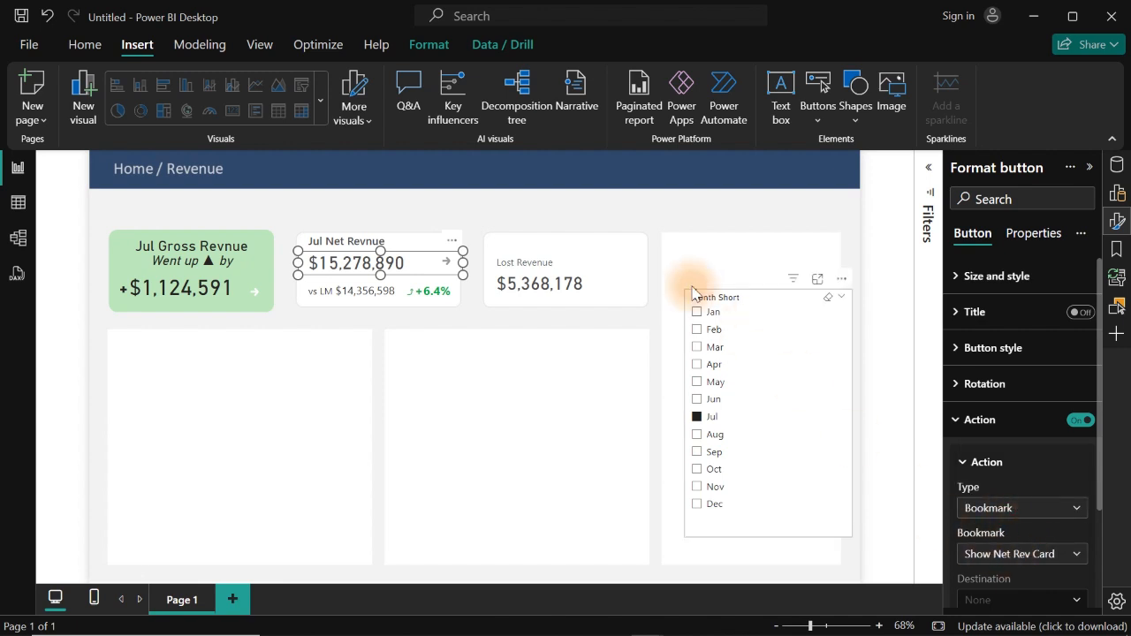
pyautogui.click(601, 219)
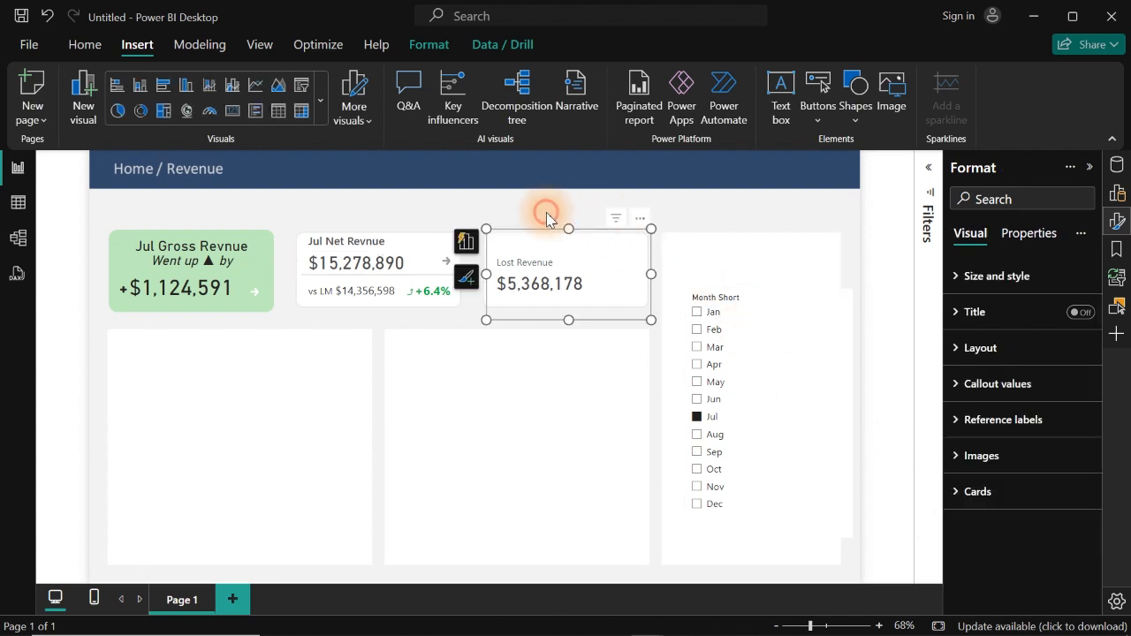
pyautogui.click(546, 212)
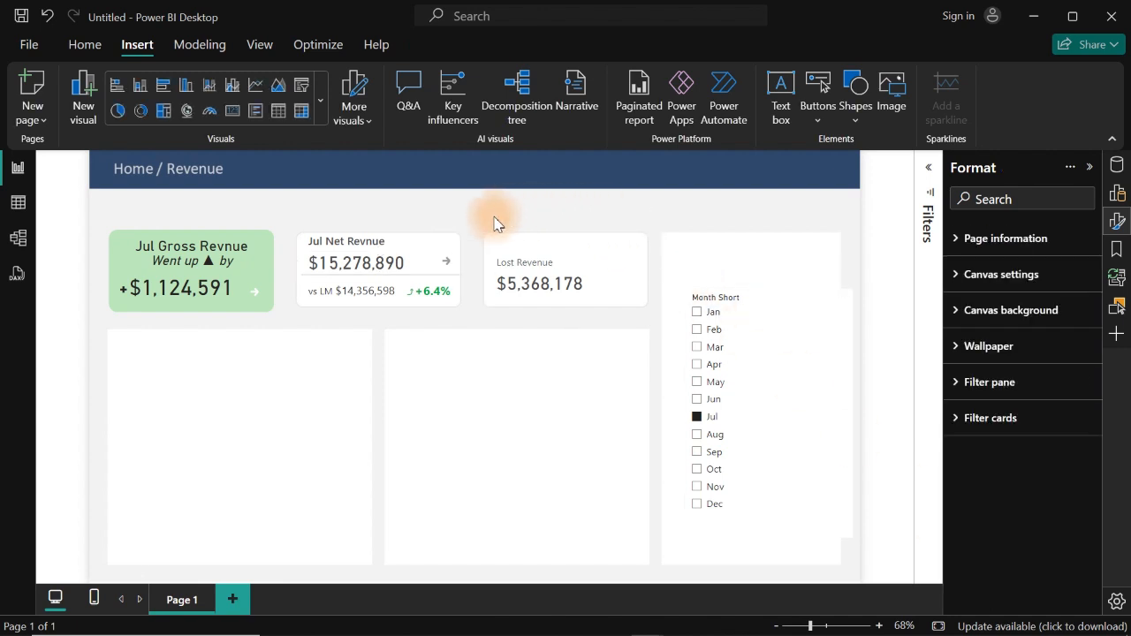
# Test flipping the Net Revenue card back and forth through its value, arrow and green card buttons.
pyautogui.keyDown('ctrl'); pyautogui.click(421, 263); pyautogui.keyUp('ctrl')
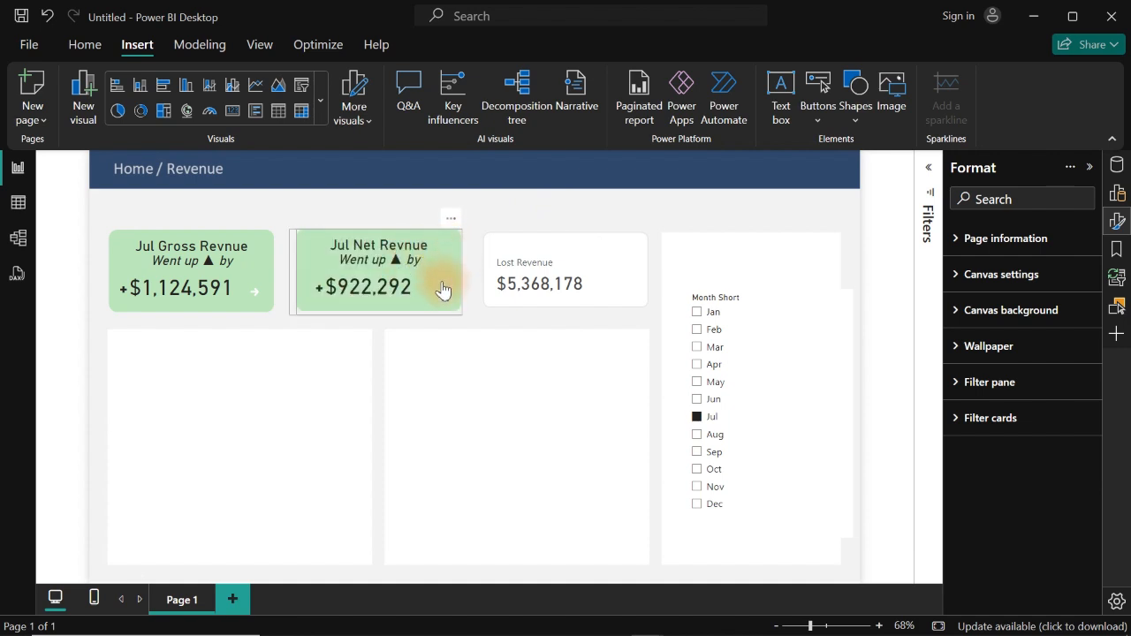
pyautogui.keyDown('ctrl'); pyautogui.click(443, 292); pyautogui.keyUp('ctrl')
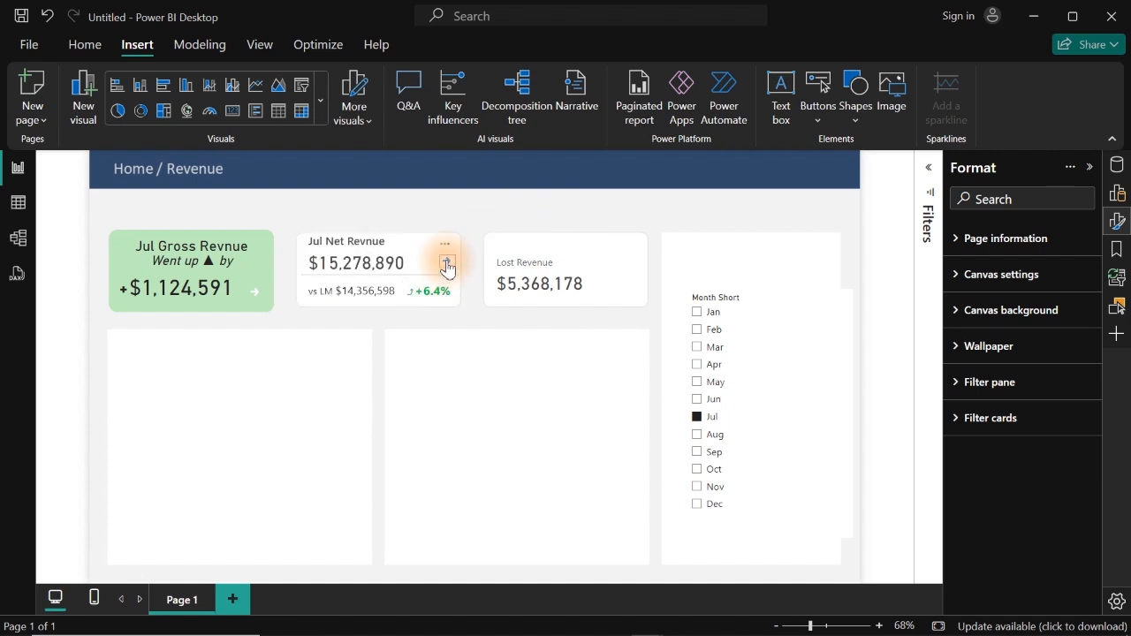
pyautogui.click(446, 265)
pyautogui.keyDown('ctrl'); pyautogui.click(446, 266); pyautogui.keyUp('ctrl')
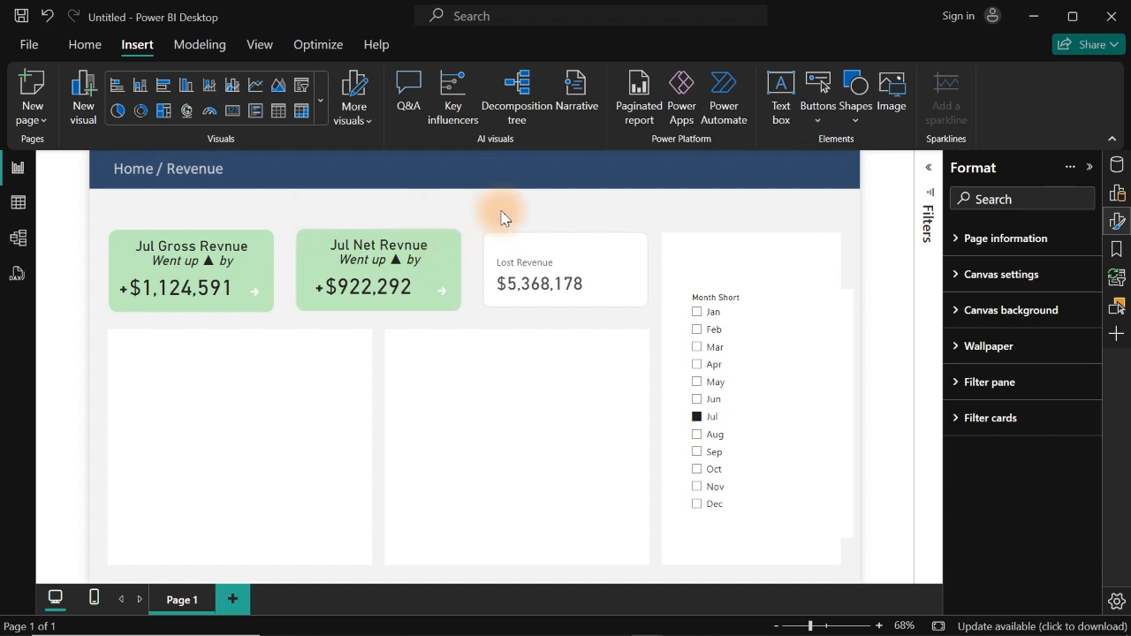
pyautogui.keyDown('ctrl'); pyautogui.click(432, 292); pyautogui.keyUp('ctrl')
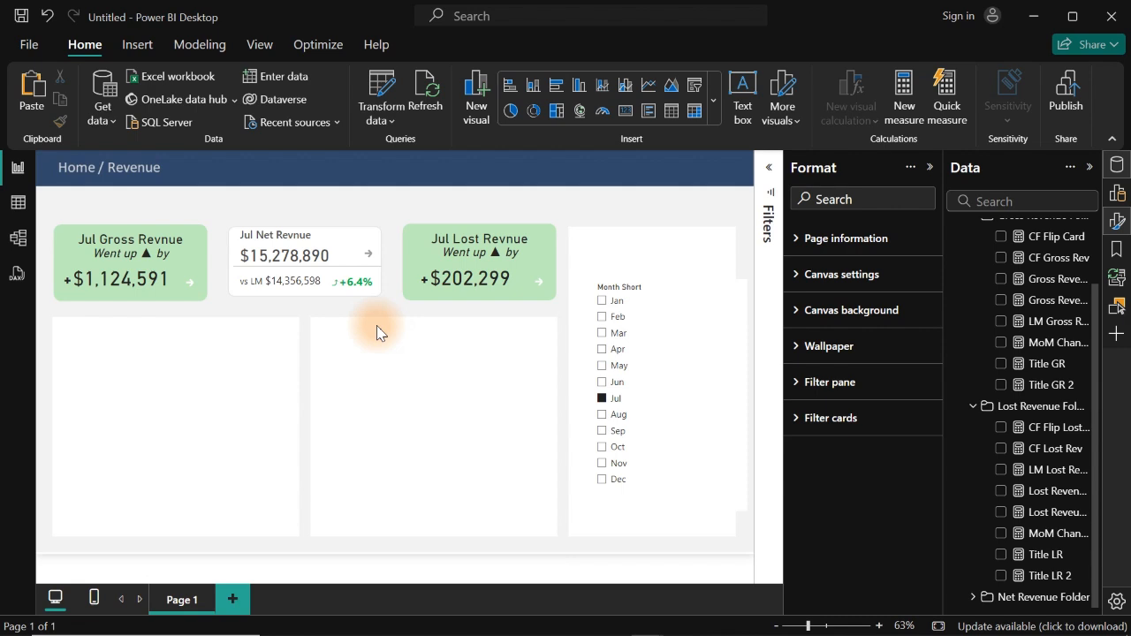
# Base the Lost Revenue card shape's conditional fill colour on the CF Flip Lost Rev Card measure.
pyautogui.click(554, 265)
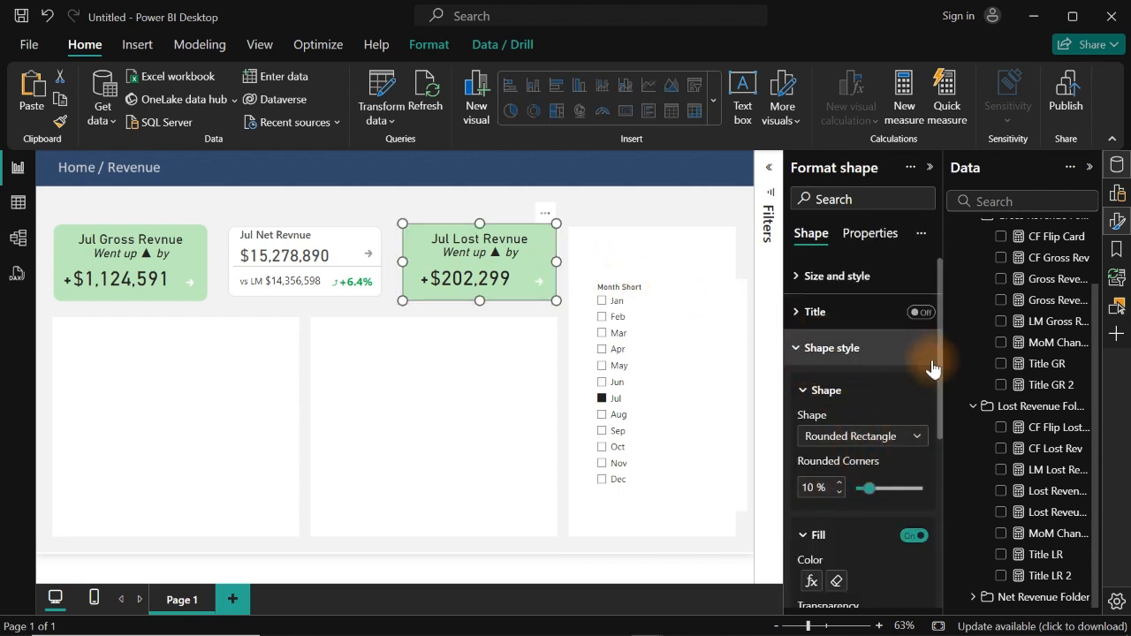
pyautogui.scroll(-3, 939, 366)
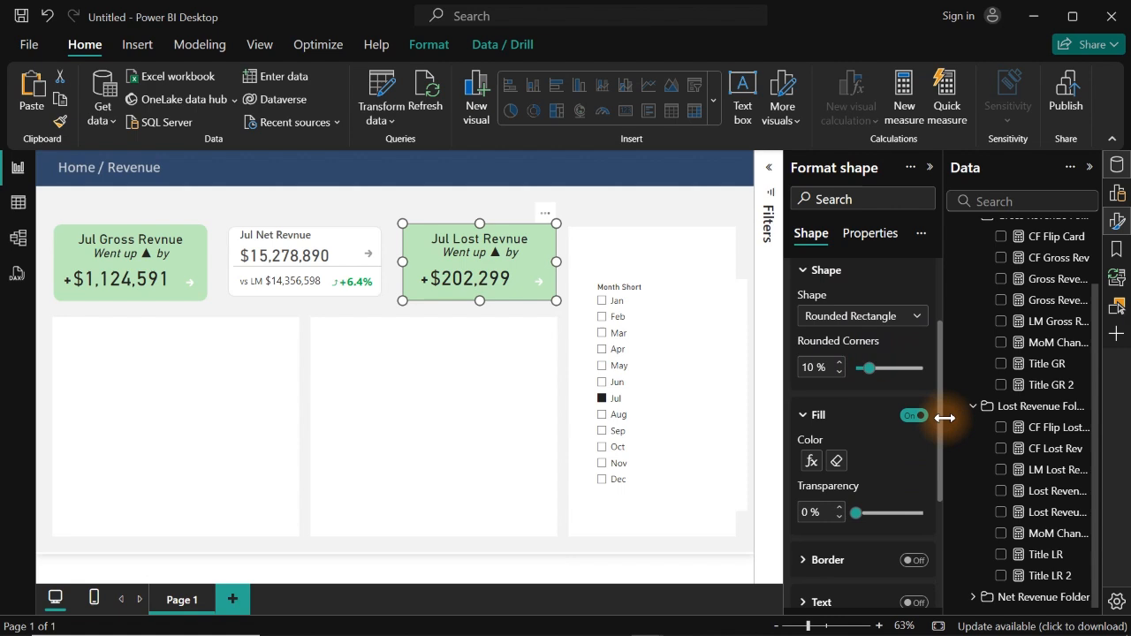
pyautogui.click(810, 460)
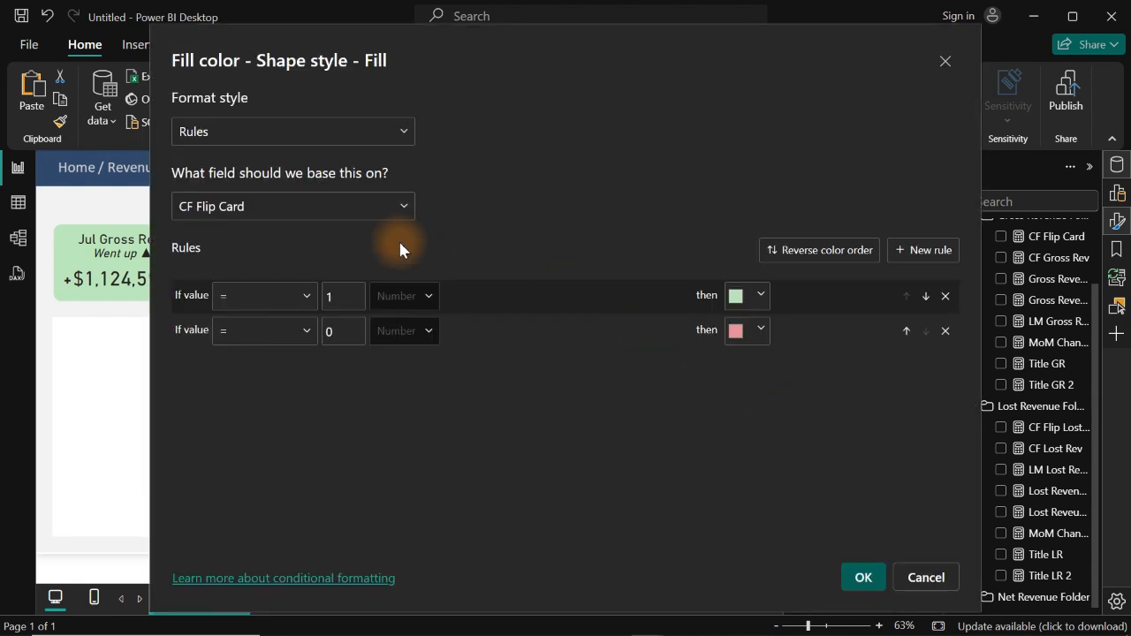
pyautogui.click(320, 206)
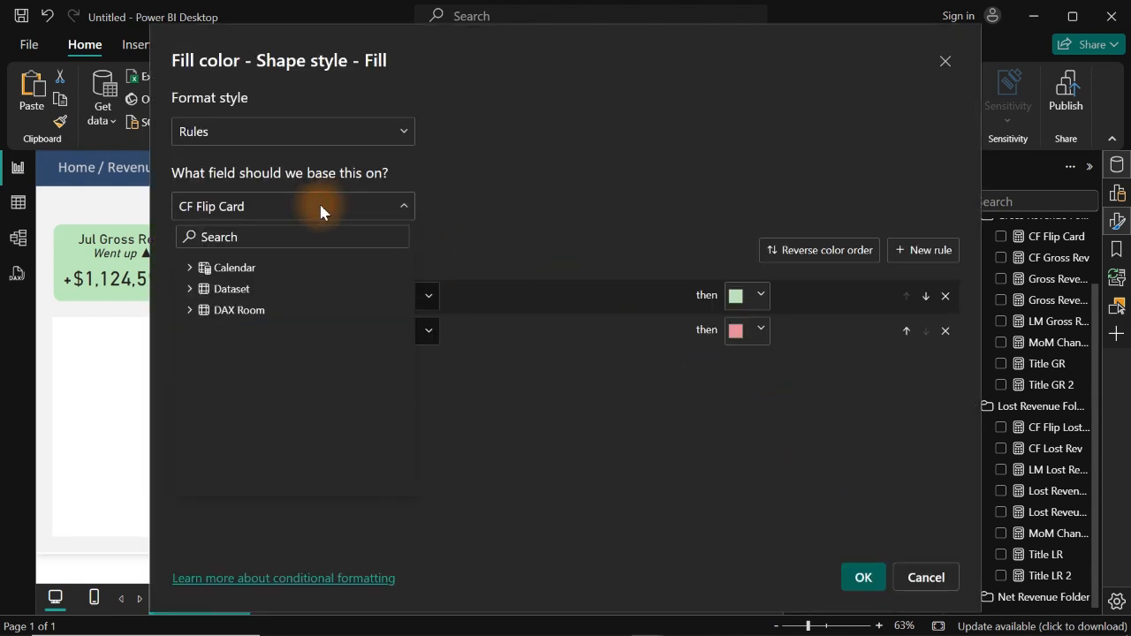
pyautogui.write('cf')
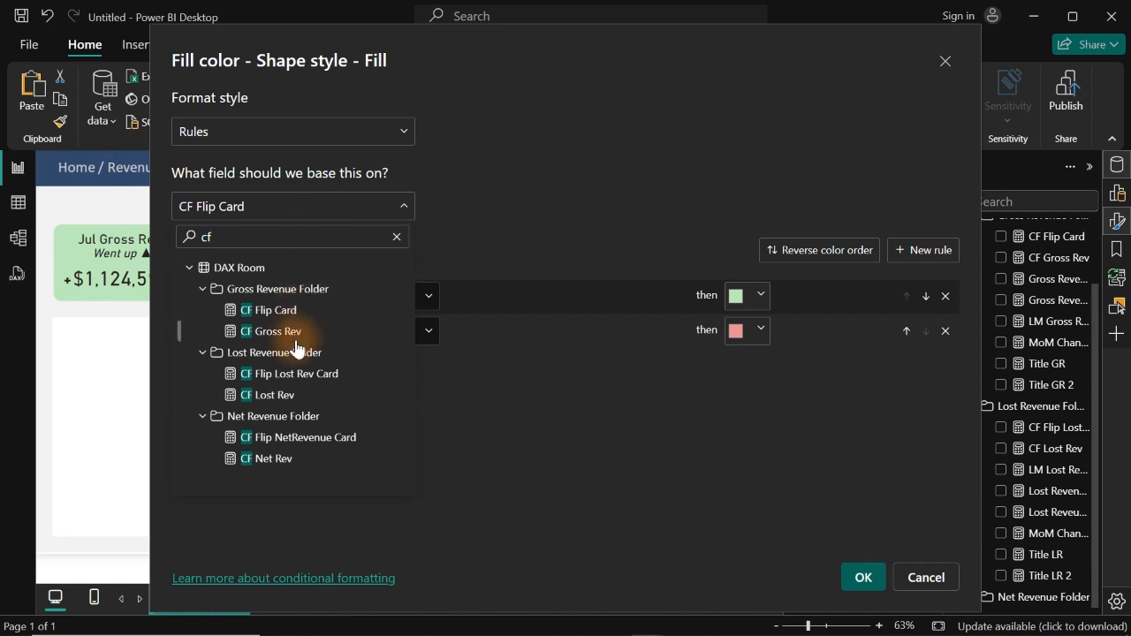
pyautogui.click(299, 375)
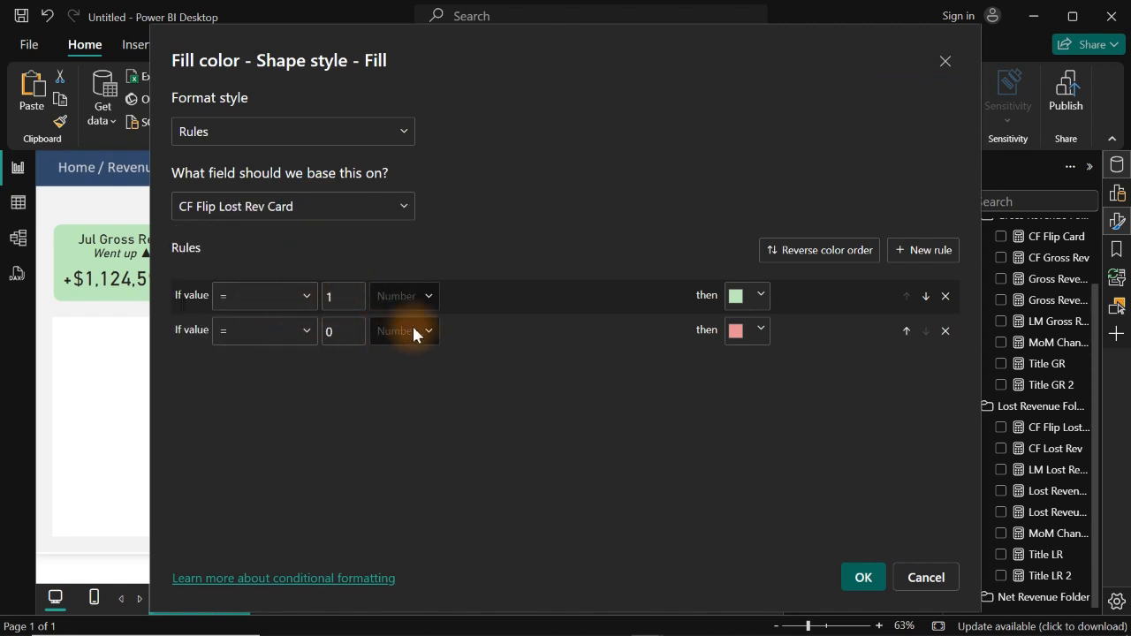
# Copy the hex code #E68F96 from the fill rule for value 0 and paste it into a new Notepad note.
pyautogui.click(750, 338)
pyautogui.click(706, 318)
pyautogui.hotkey('ctrl', 'c')
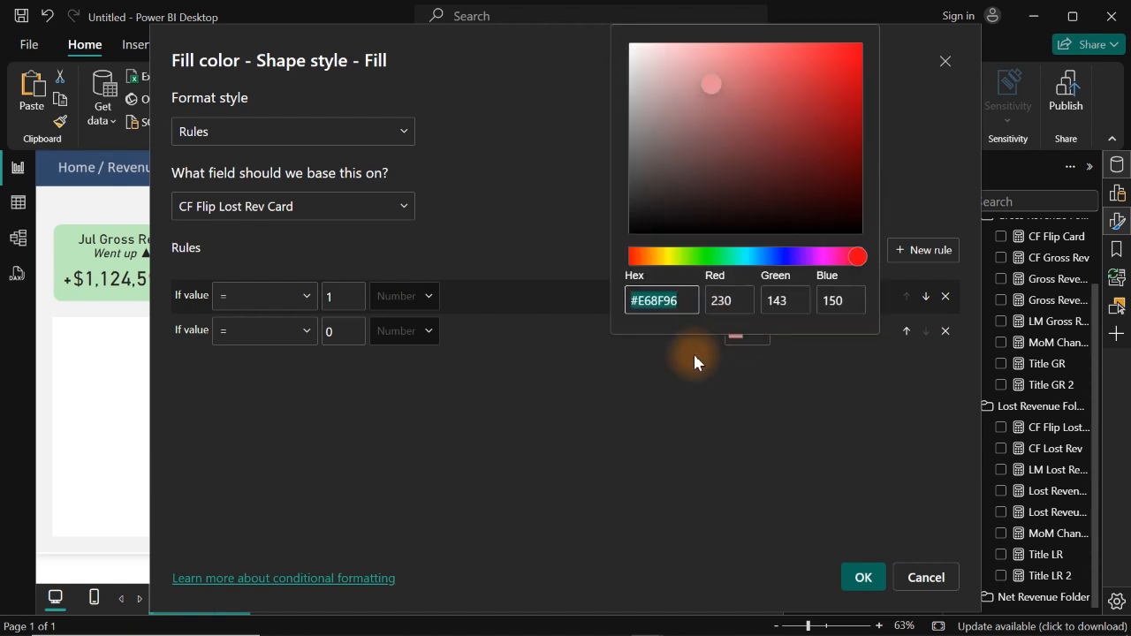
pyautogui.click(686, 396)
pyautogui.press('super')
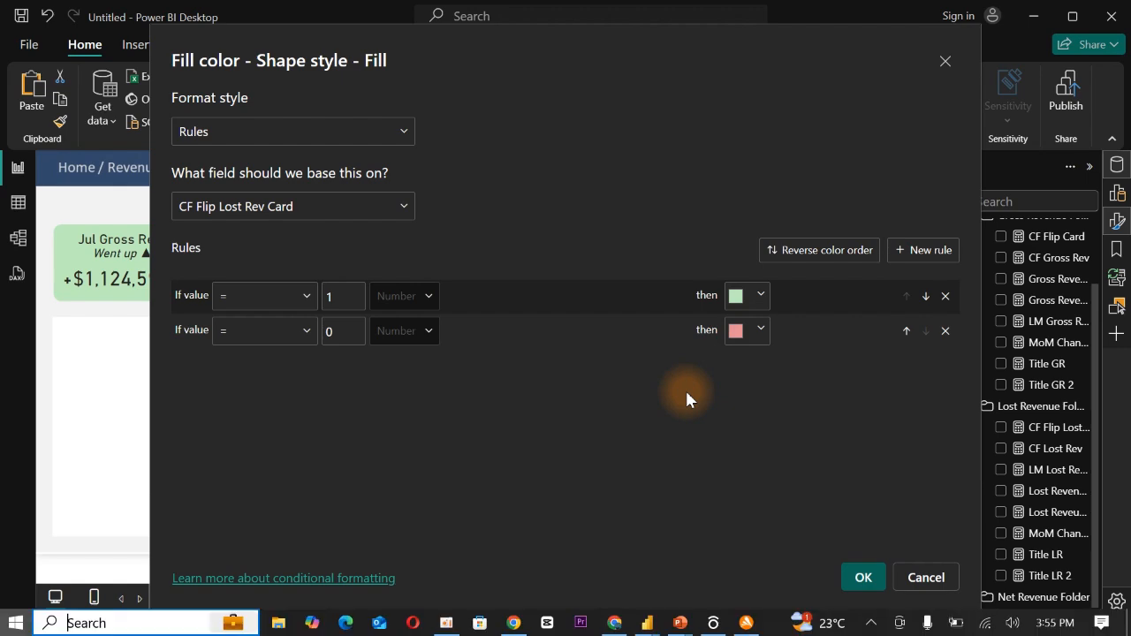
pyautogui.write('not')
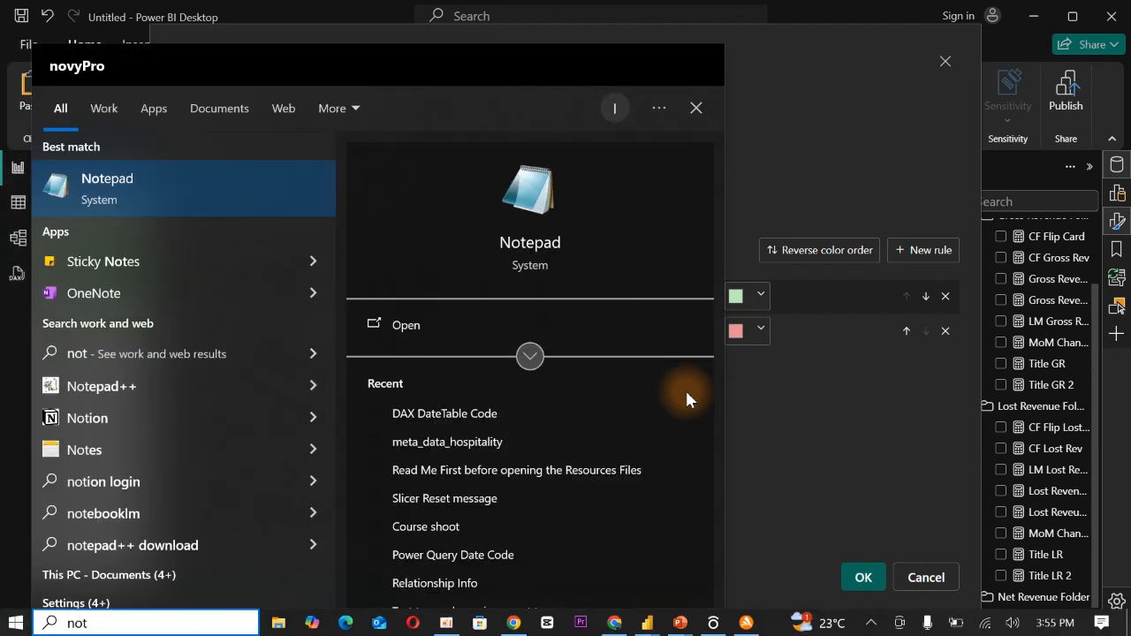
pyautogui.press('Return')
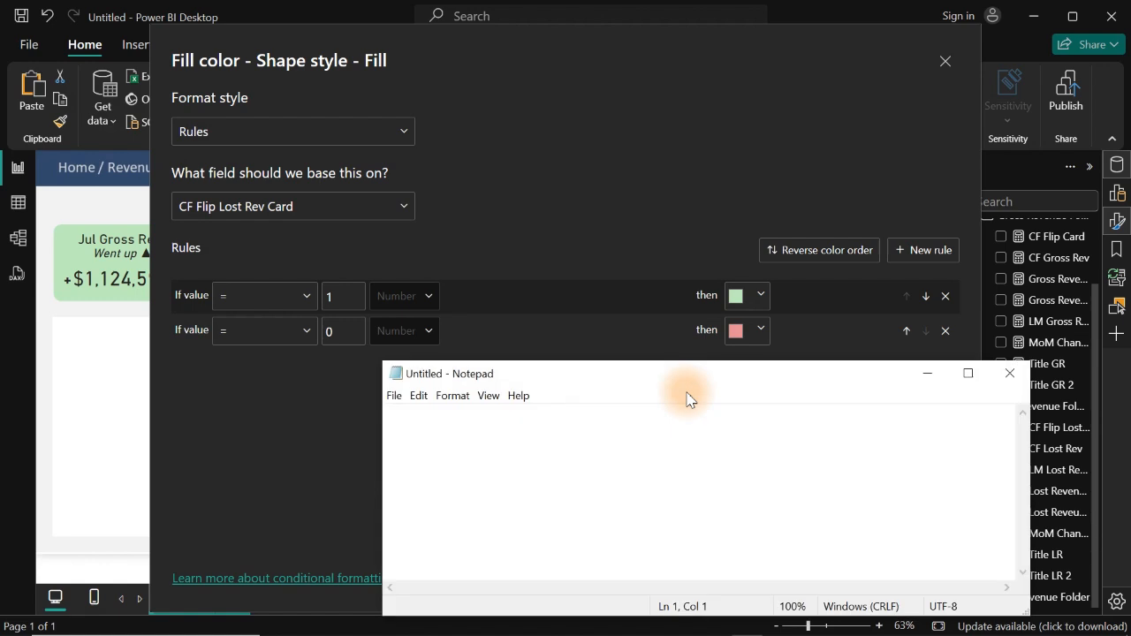
pyautogui.hotkey('ctrl', 'v')
# Copy the green hex code #BEECBD from the rule for value 1 and set it as the colour for value 0.
pyautogui.click(763, 296)
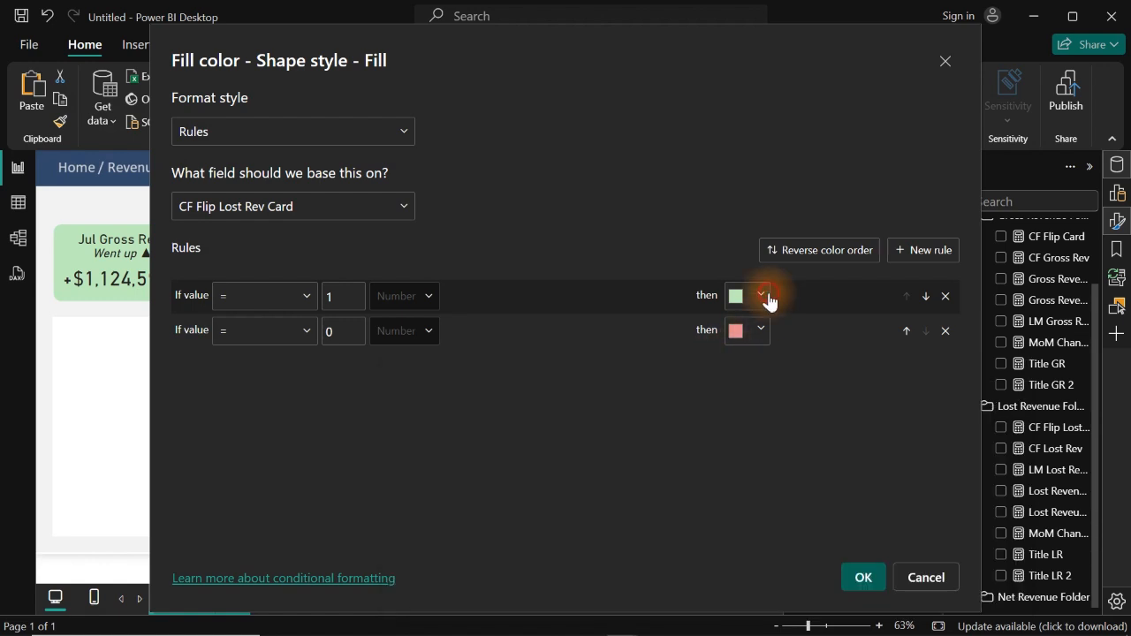
pyautogui.click(685, 549)
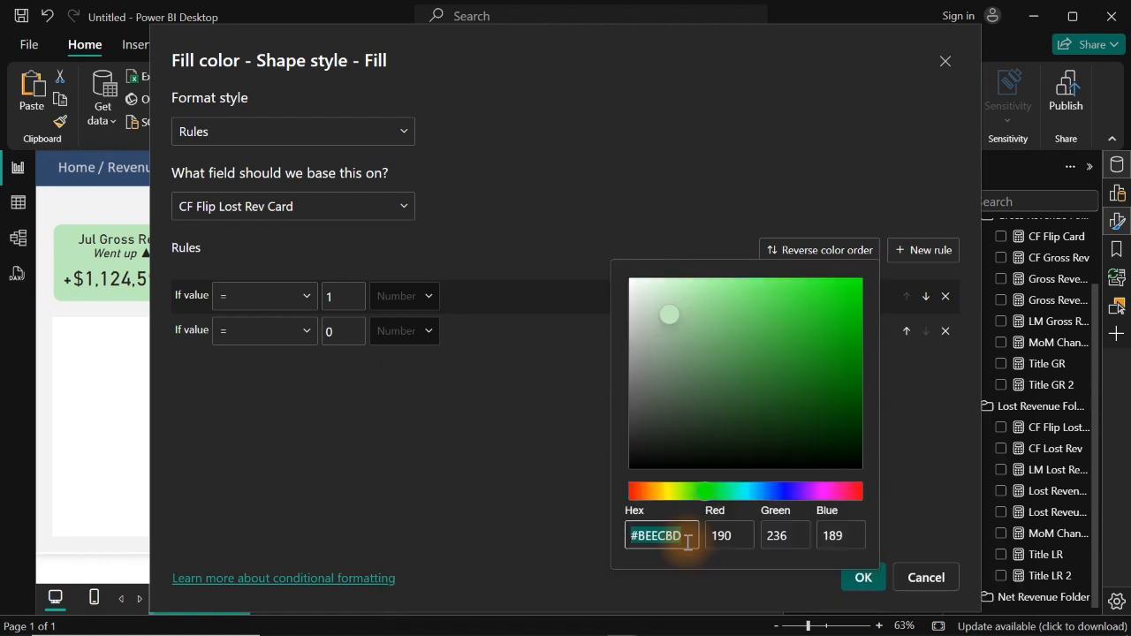
pyautogui.click(523, 434)
pyautogui.click(751, 332)
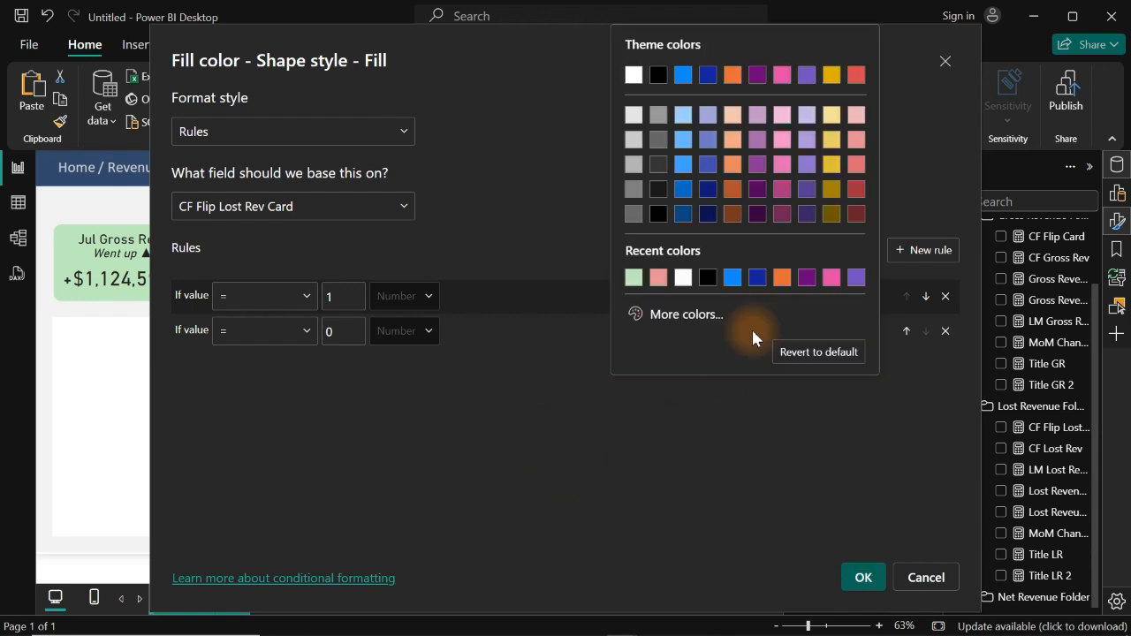
pyautogui.click(682, 322)
pyautogui.write('#BEECBD')
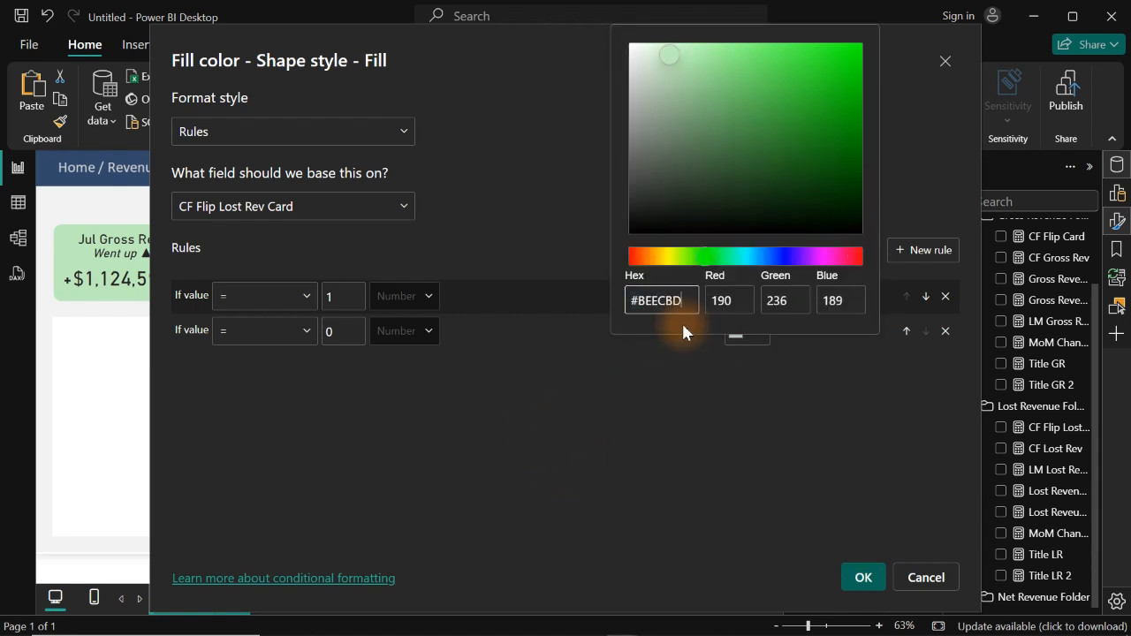
pyautogui.click(685, 373)
pyautogui.click(715, 377)
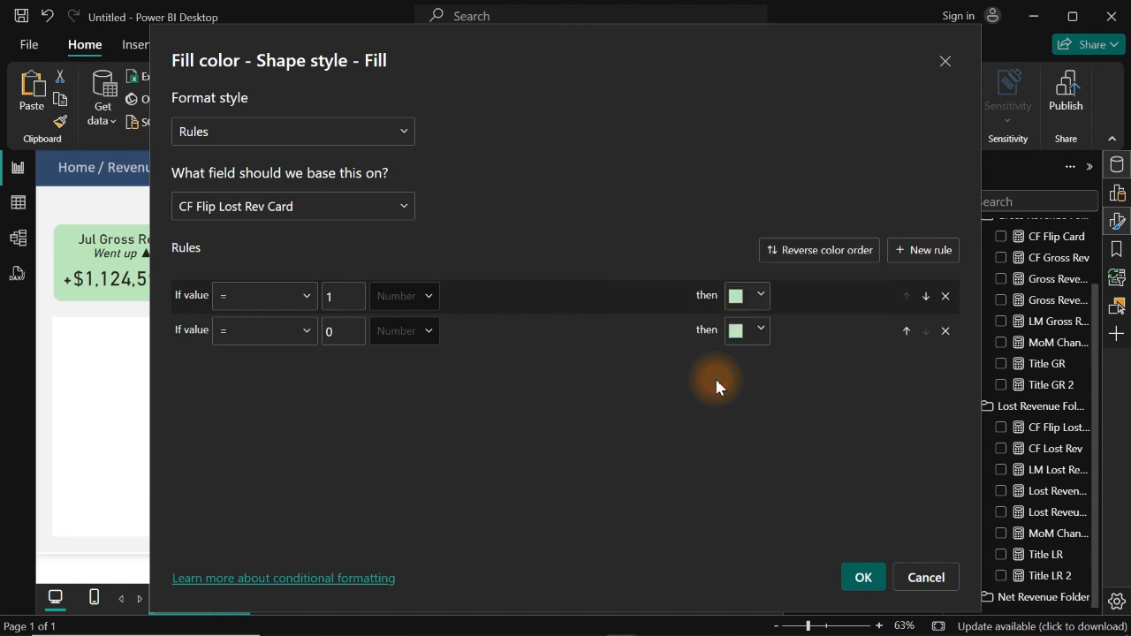
# Set the colour for value 1 to the recently used light red and apply the fill rules to the Lost Revenue card.
pyautogui.click(760, 296)
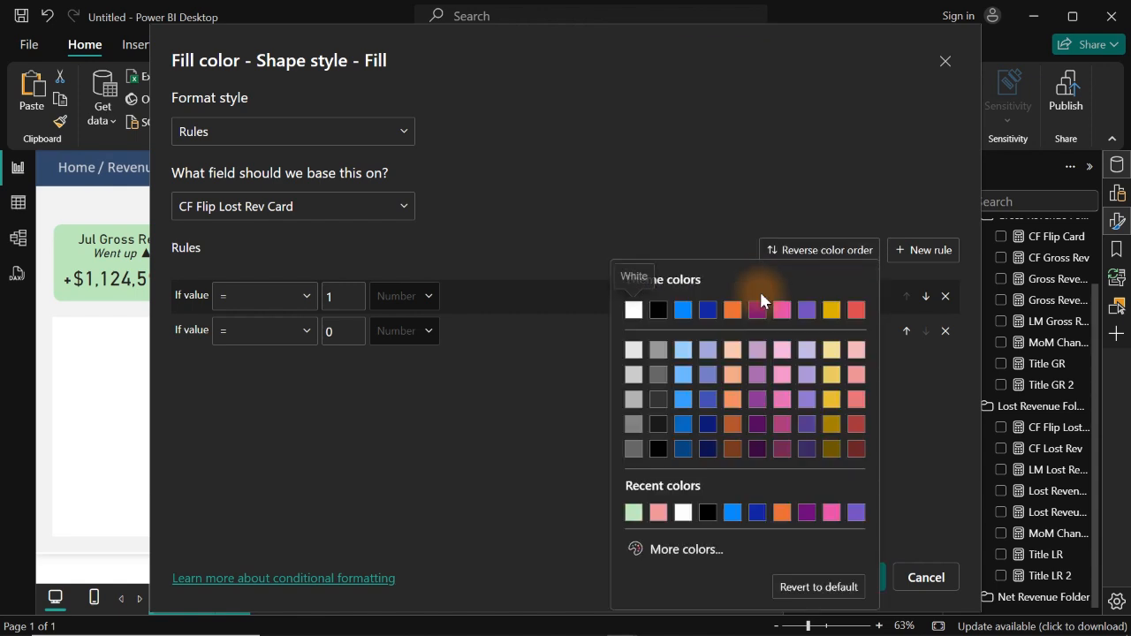
pyautogui.click(659, 512)
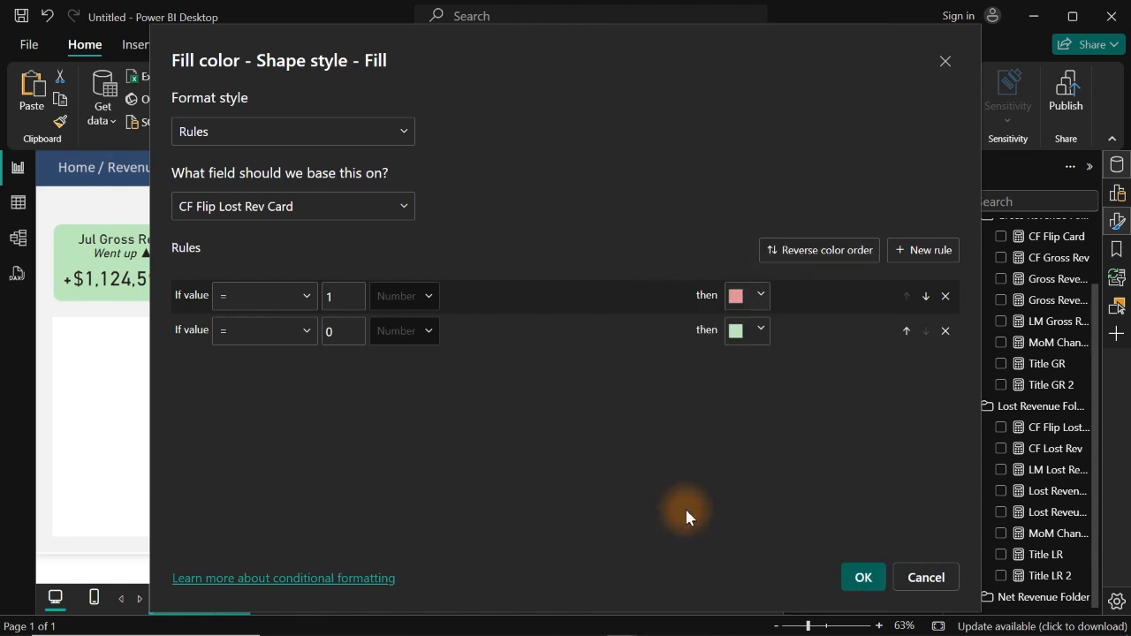
pyautogui.click(863, 577)
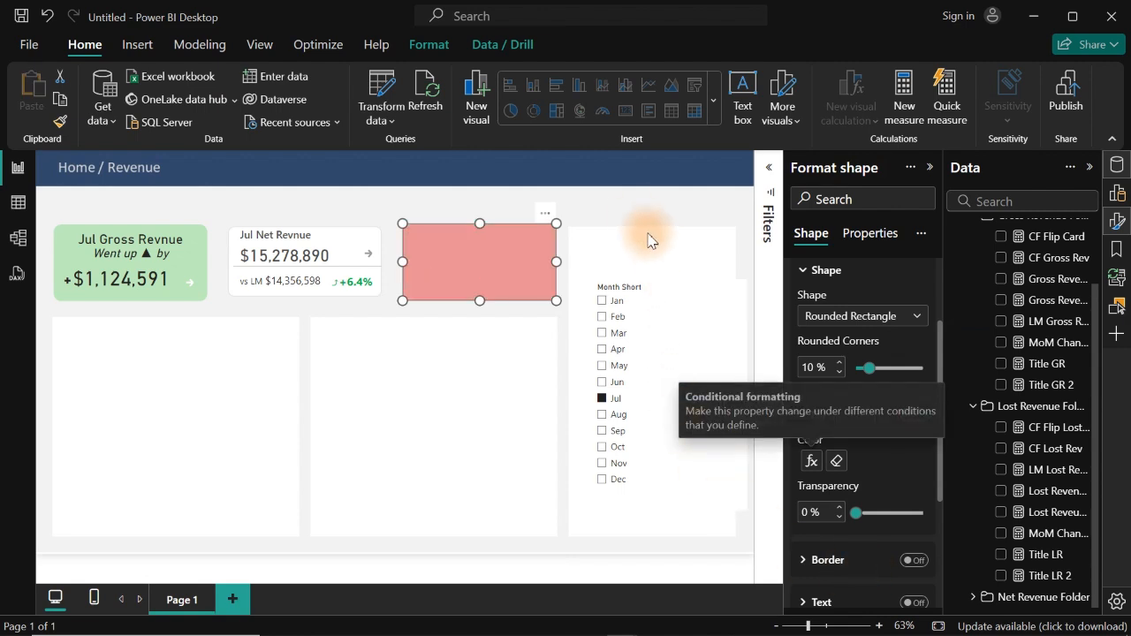
pyautogui.click(626, 211)
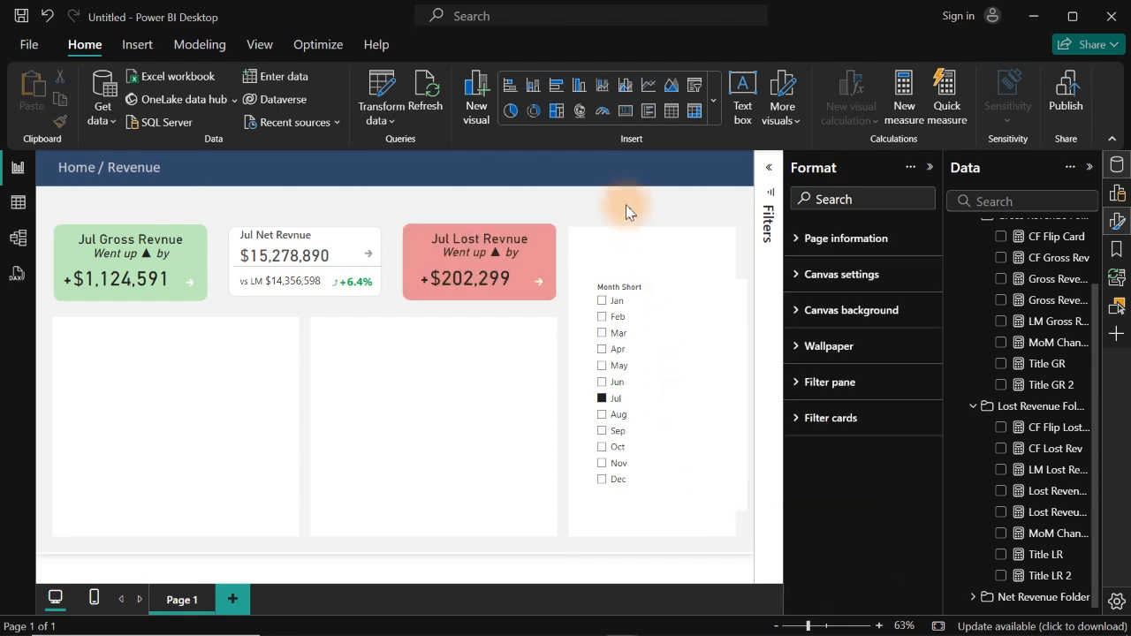
# Filter the report to Sep and check the fill colour and the button of the Lost Revenue card.
pyautogui.click(615, 433)
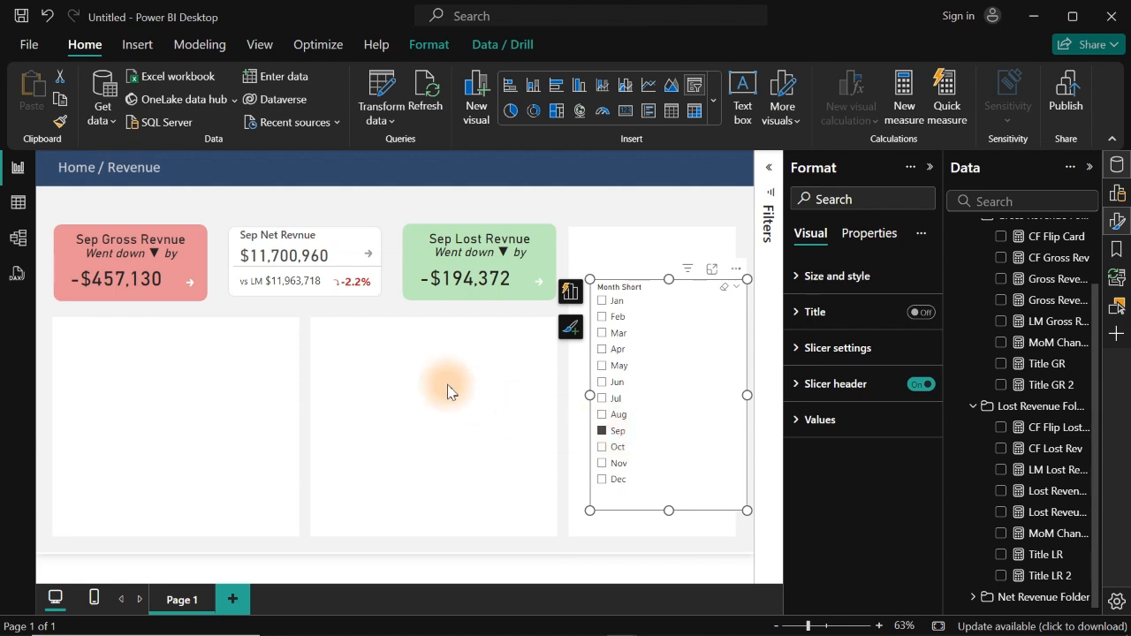
pyautogui.click(418, 266)
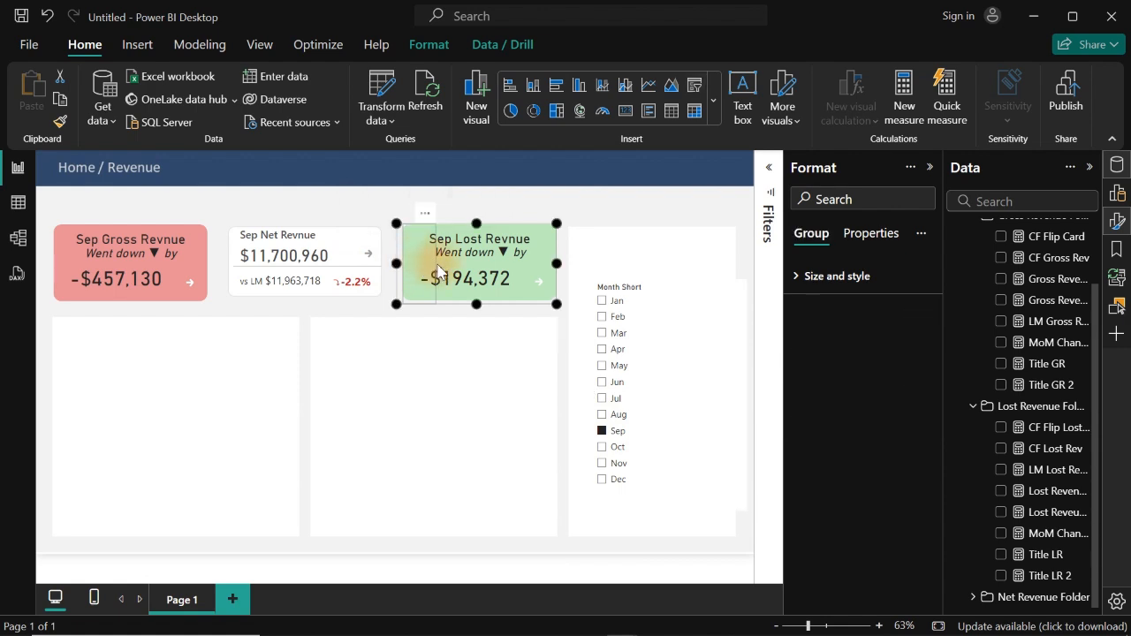
pyautogui.click(436, 264)
pyautogui.moveTo(437, 264); pyautogui.dragTo(557, 268)
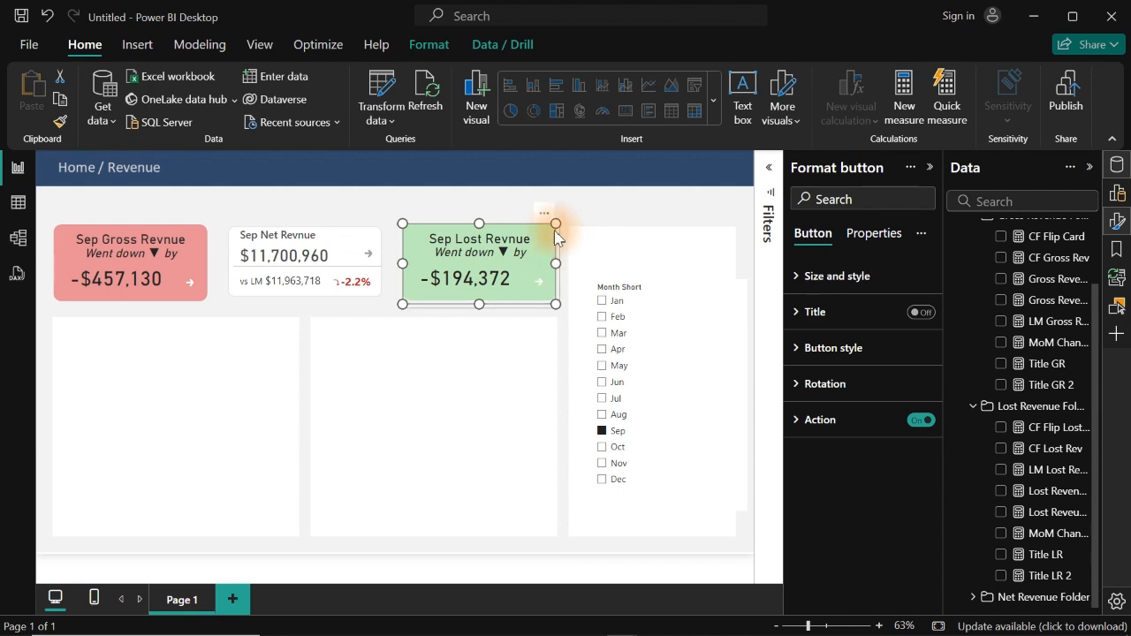
pyautogui.click(600, 214)
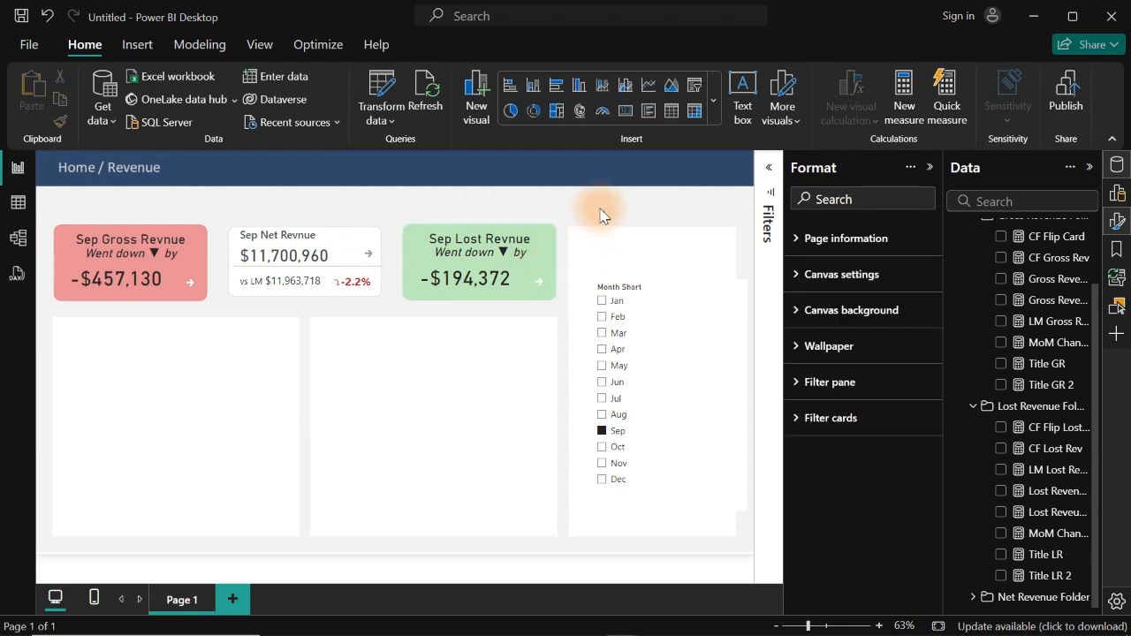
# Select the Lost Revenue card's group, close the Data pane and show the Selection pane.
pyautogui.click(519, 270)
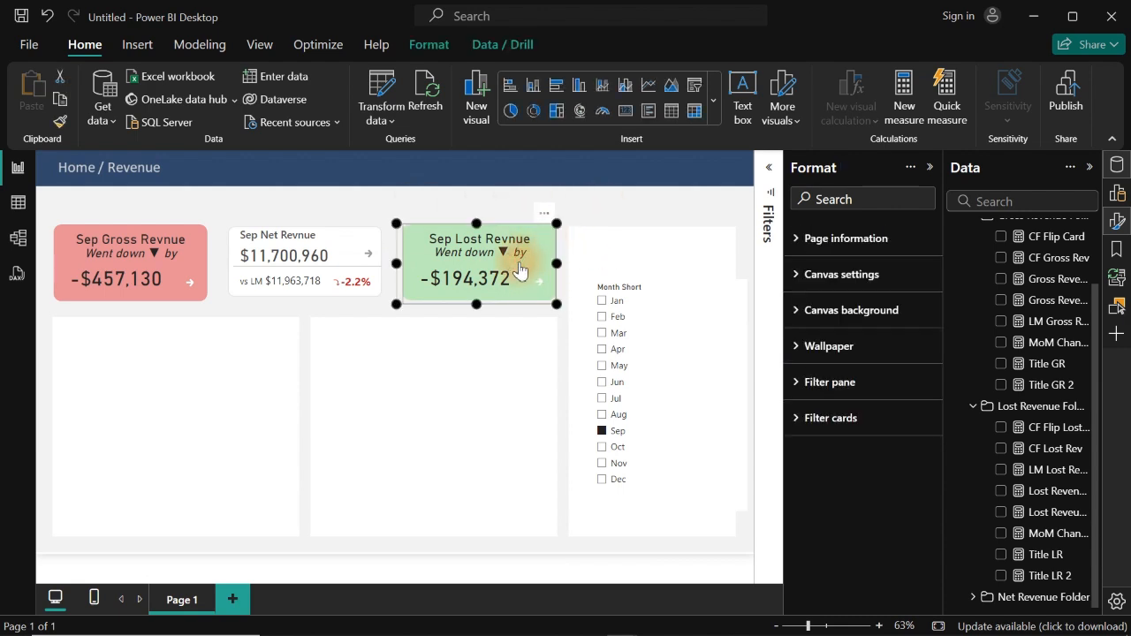
pyautogui.click(1118, 223)
pyautogui.click(1118, 222)
pyautogui.click(1117, 167)
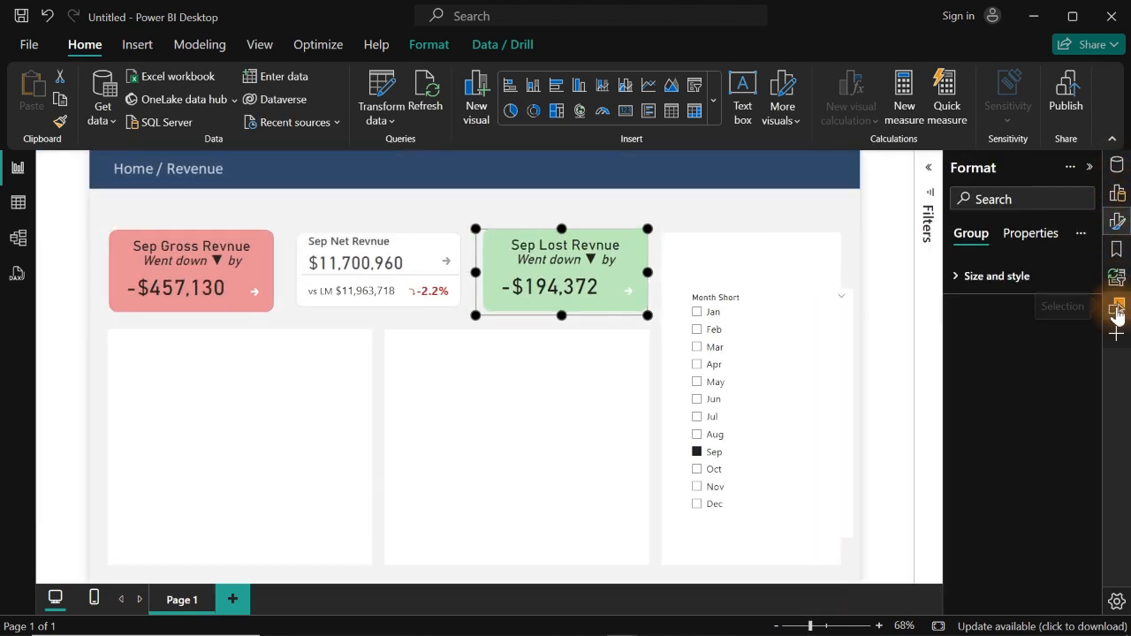
pyautogui.click(1117, 305)
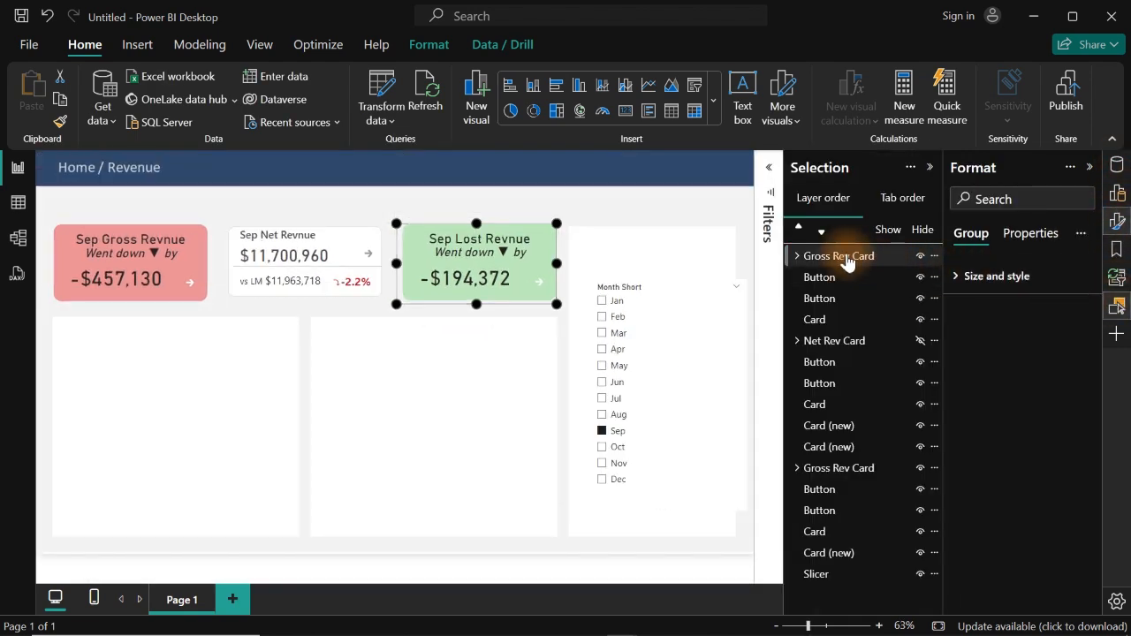
# Rename the topmost Gross Rev Card group in the layer order as Lost Rev Card and hide it.
pyautogui.doubleClick(847, 256)
pyautogui.click(848, 254)
pyautogui.press('BackSpace')
pyautogui.press('BackSpace')
pyautogui.press('BackSpace')
pyautogui.press('BackSpace')
pyautogui.press('BackSpace')
pyautogui.press('BackSpace')
pyautogui.write('Lost')
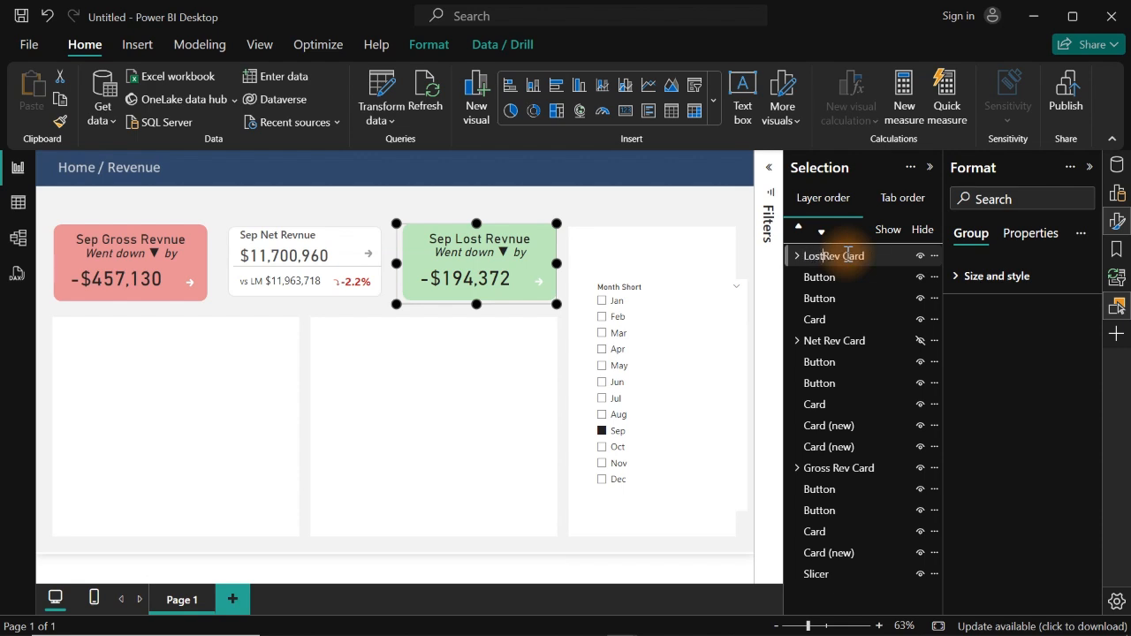
pyautogui.click(919, 259)
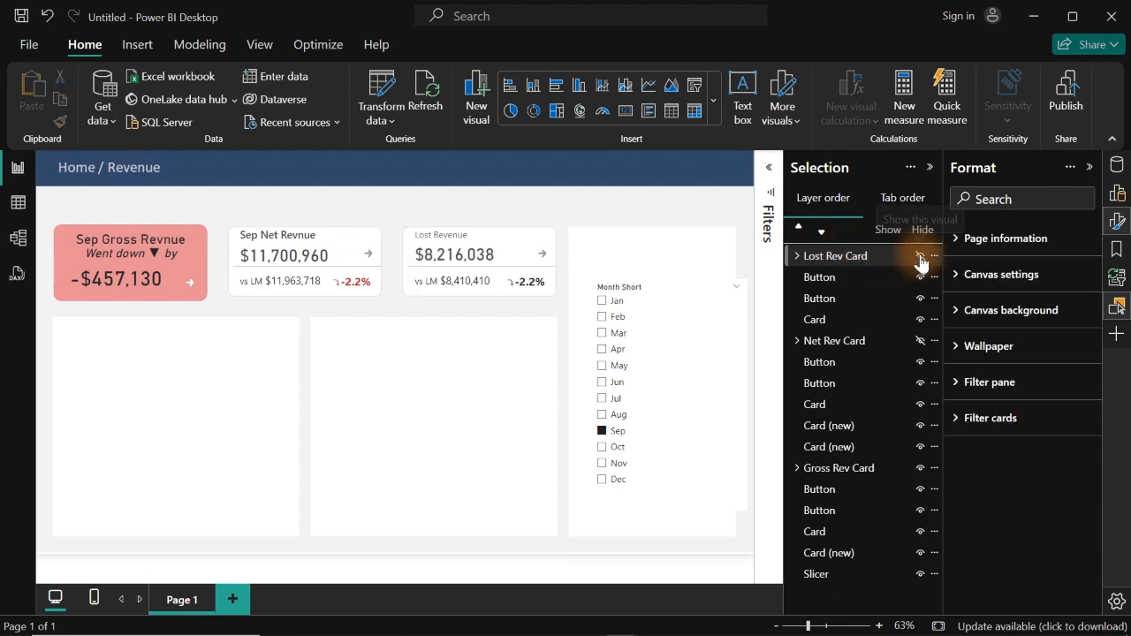
# Open the conditional colour rules for the callout value of the Lost Revenue percentage change card and base them on CF Lost Rev.
pyautogui.click(522, 292)
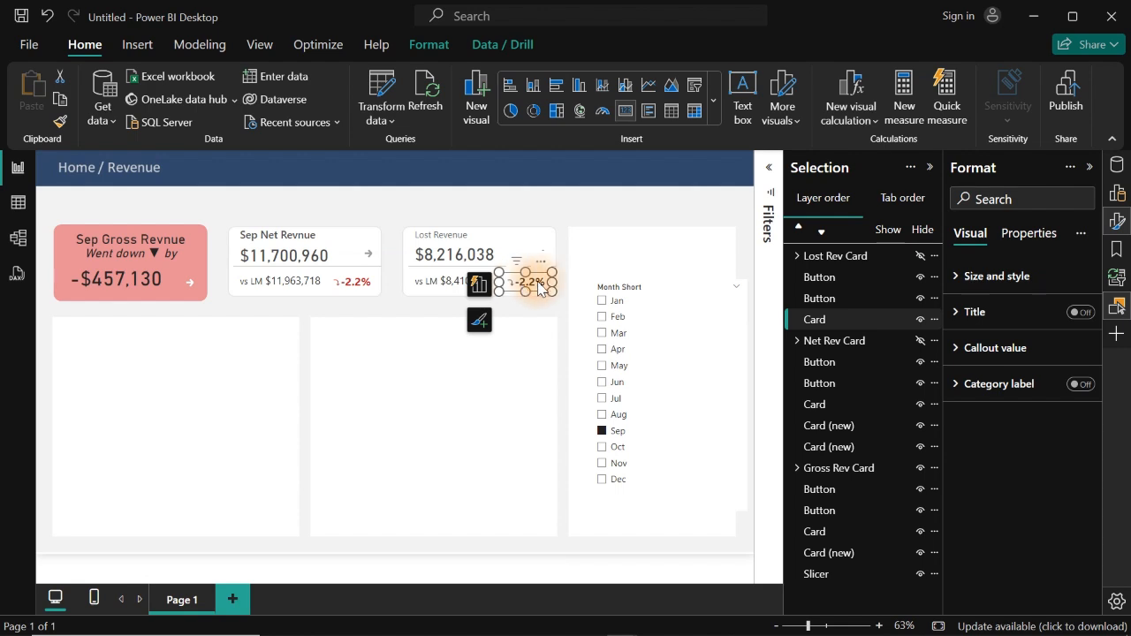
pyautogui.click(1115, 221)
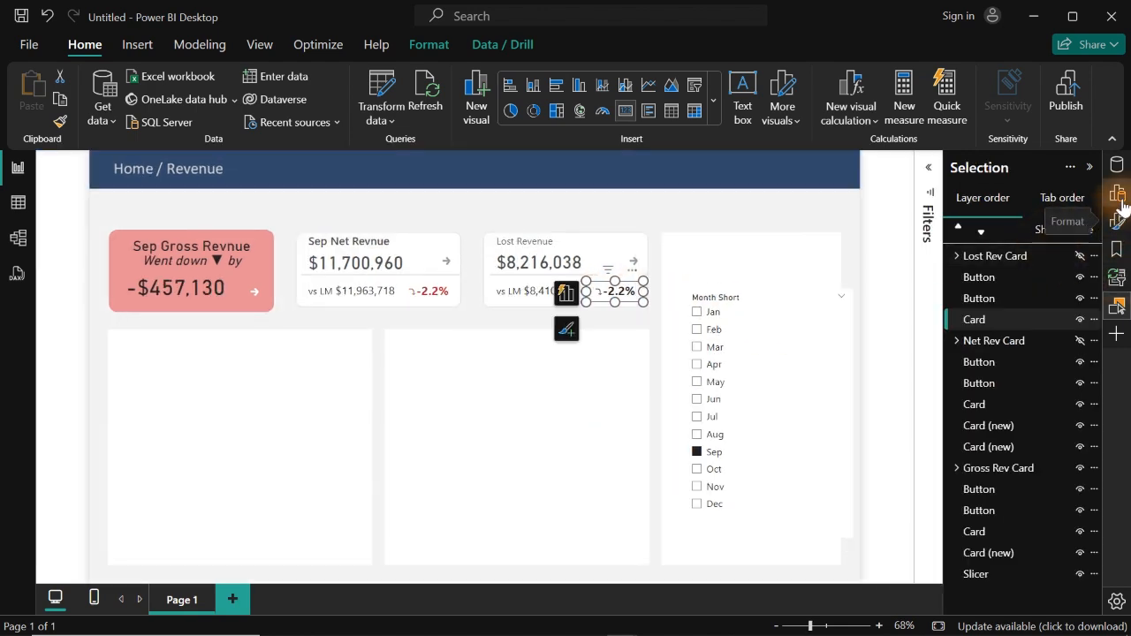
pyautogui.click(1116, 221)
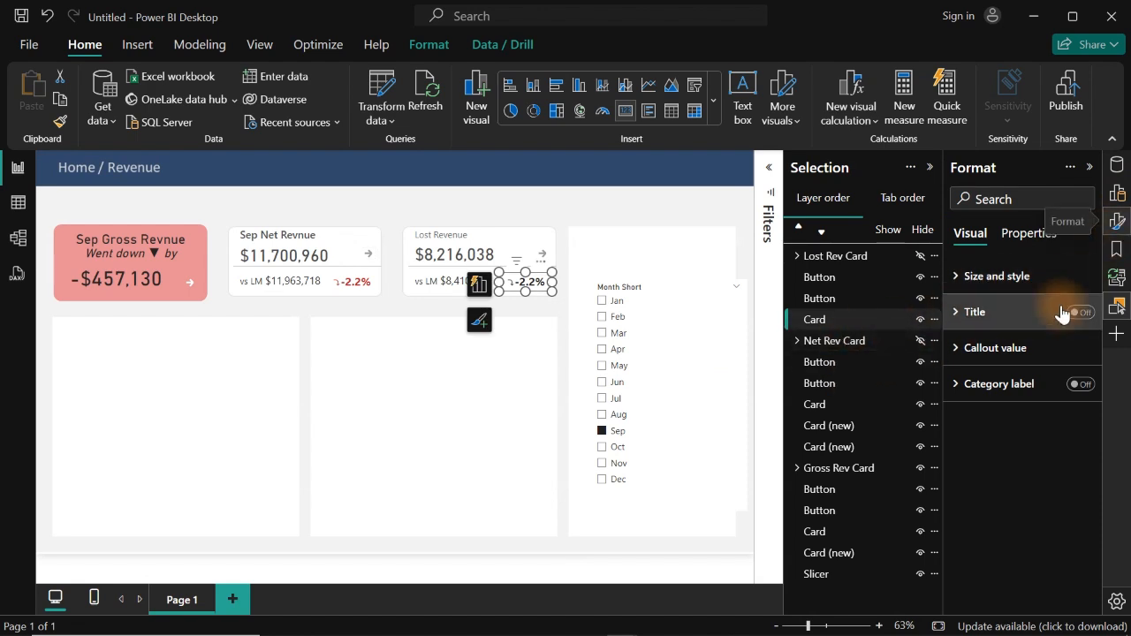
pyautogui.click(972, 349)
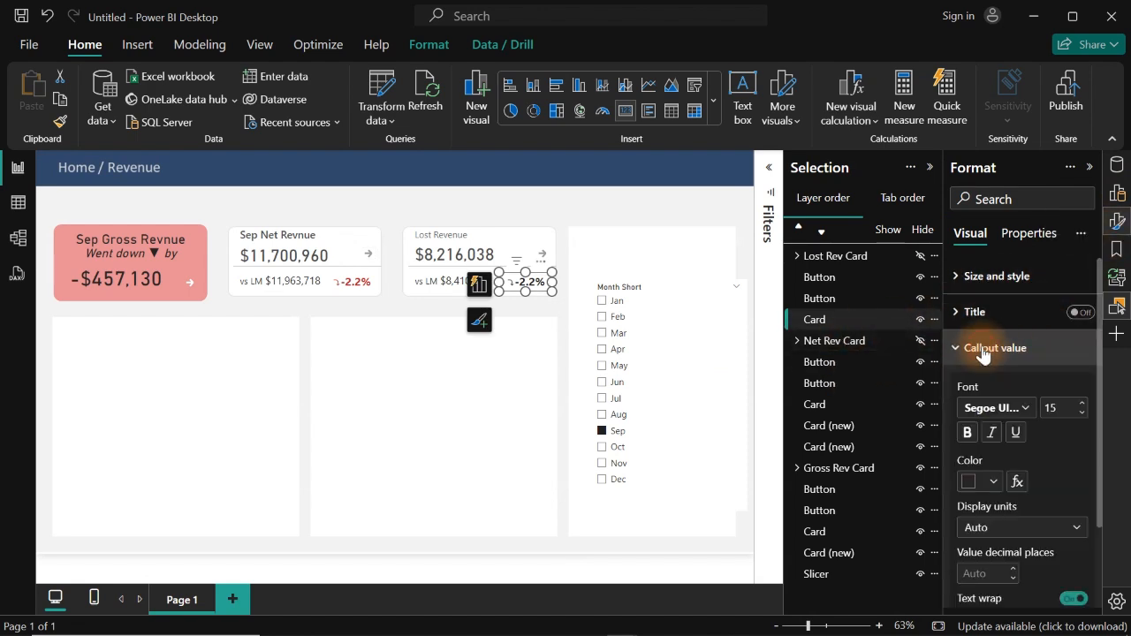
pyautogui.click(1016, 483)
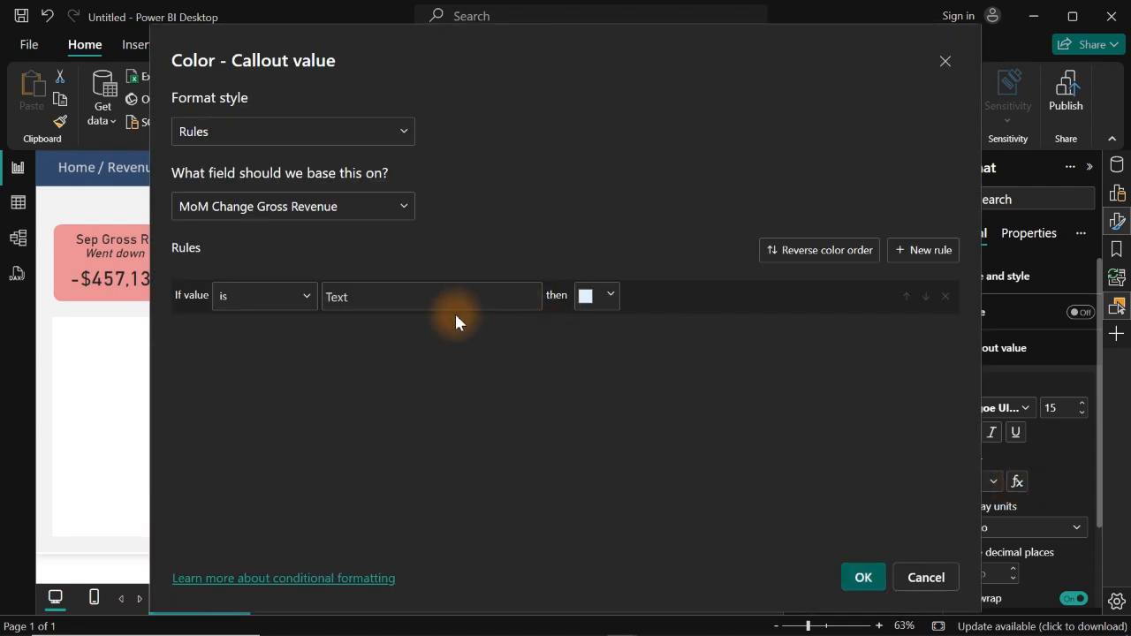
pyautogui.click(925, 577)
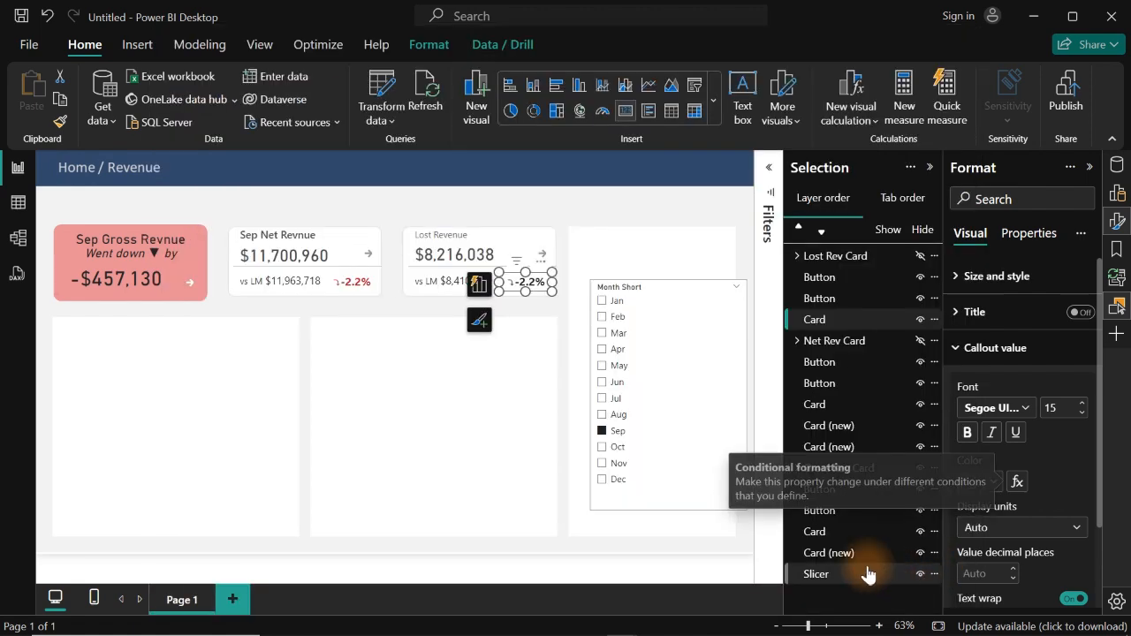
pyautogui.click(1017, 482)
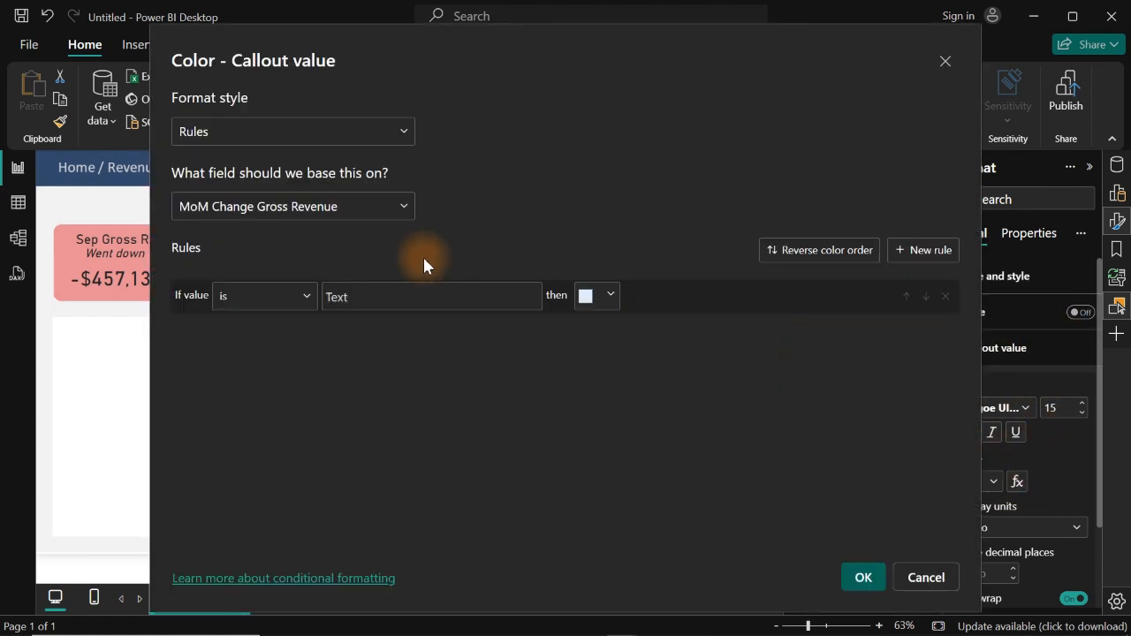
pyautogui.click(332, 212)
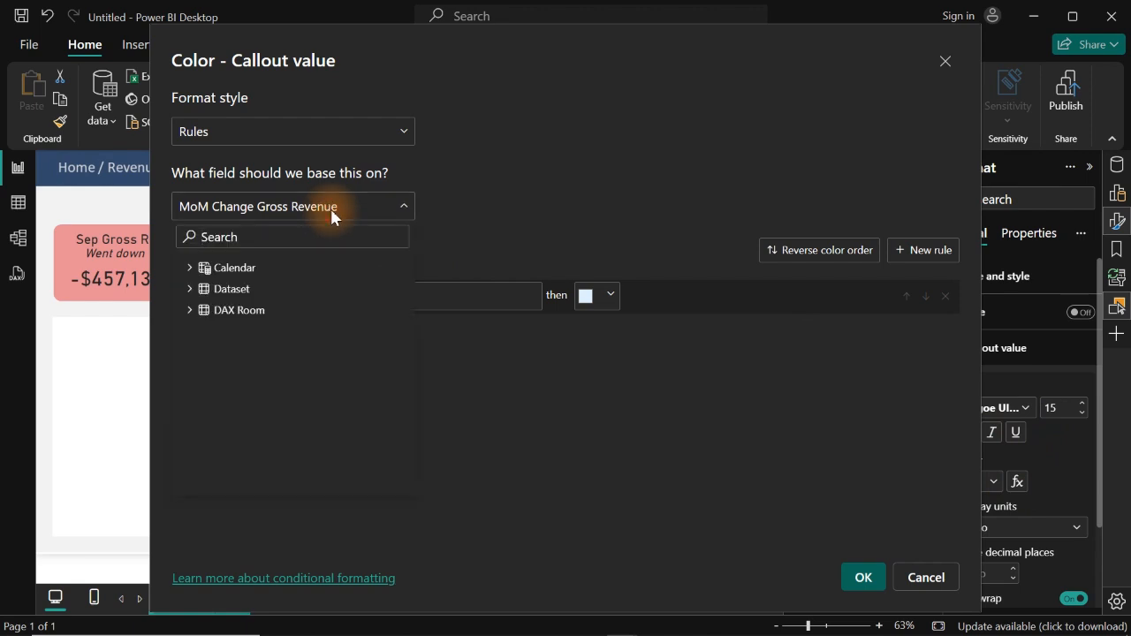
pyautogui.write('cf')
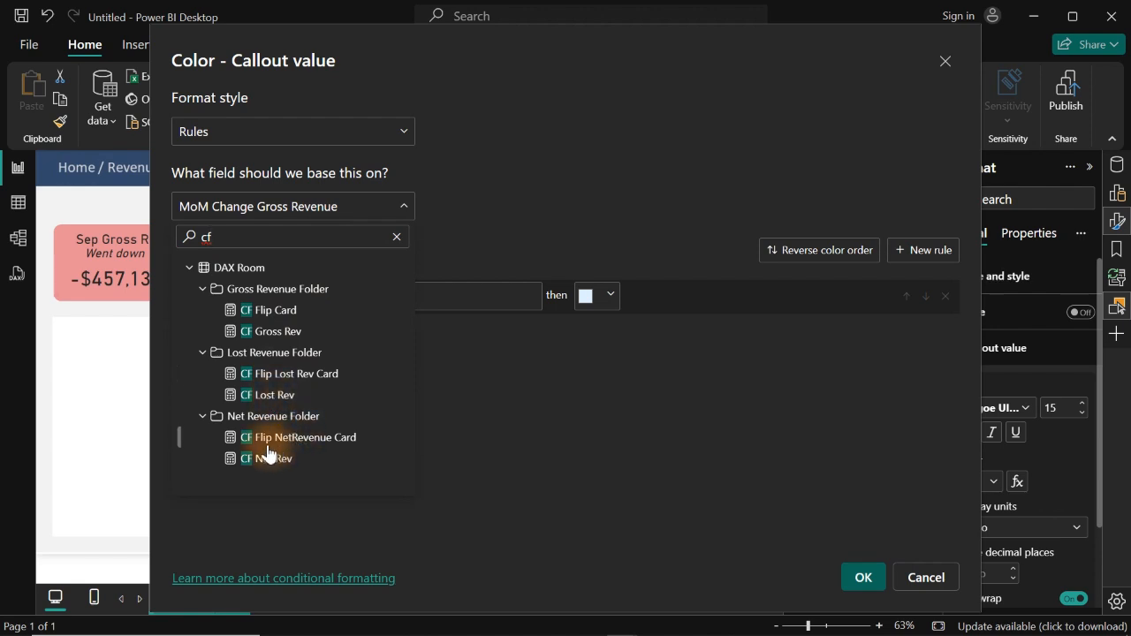
pyautogui.click(270, 395)
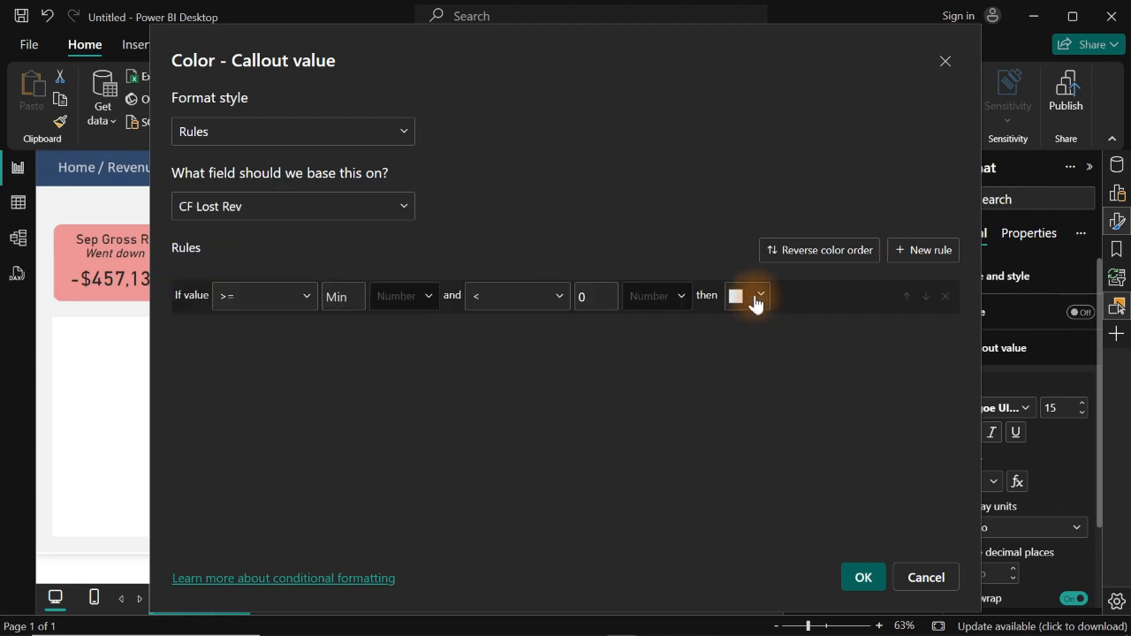
# Add a second colour rule and set the conditions to equal 1 for the first rule and equal 0 for the second.
pyautogui.click(905, 250)
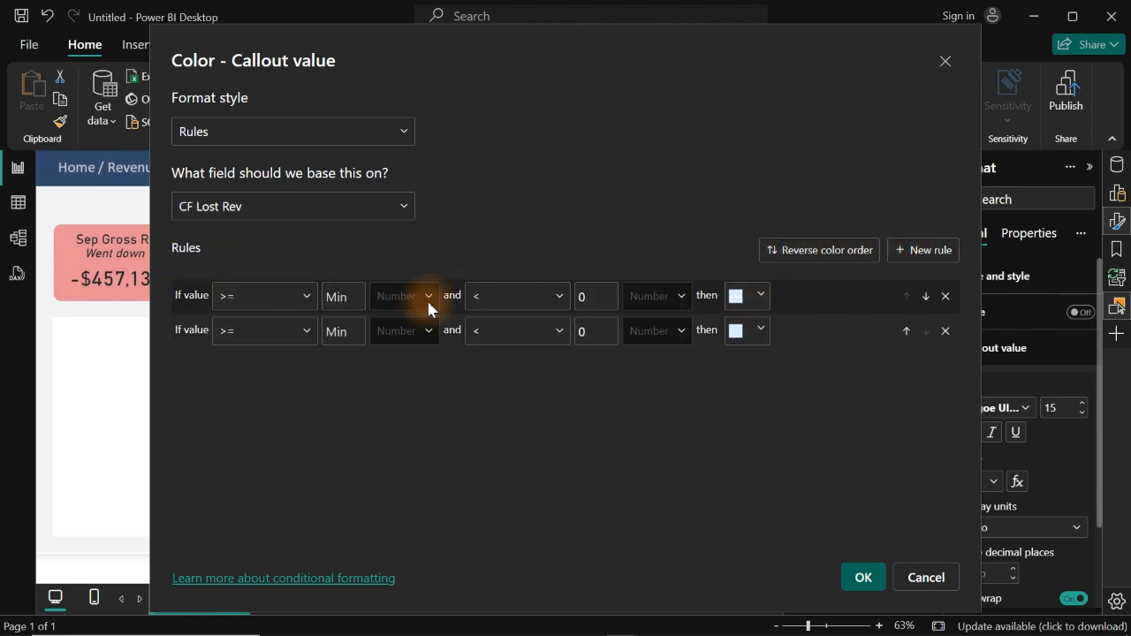
pyautogui.click(230, 305)
pyautogui.click(247, 389)
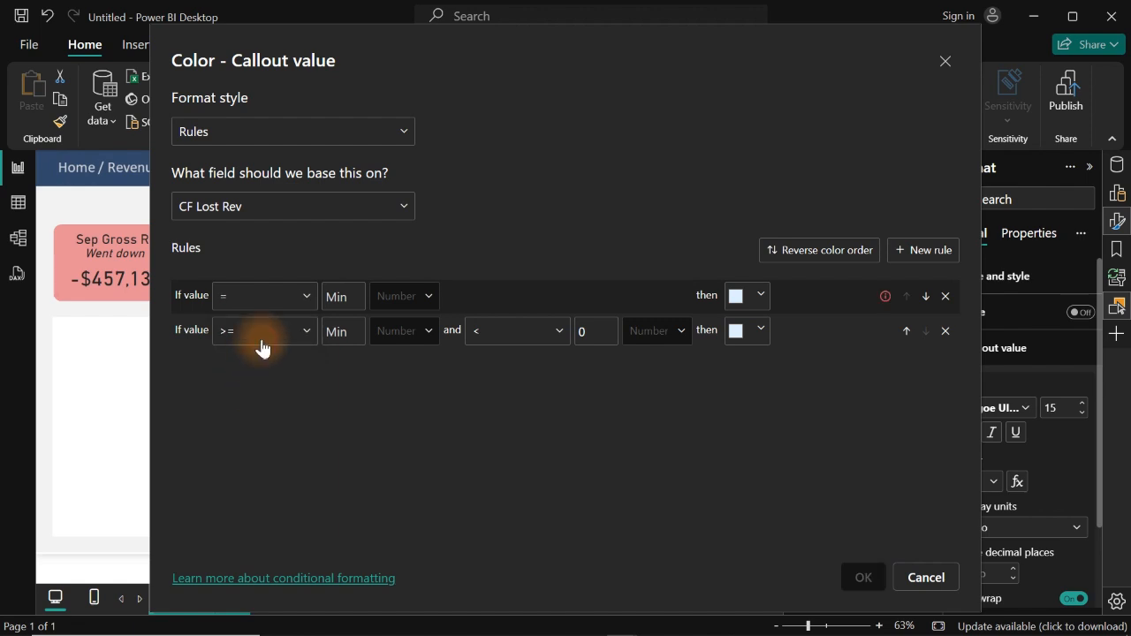
pyautogui.click(258, 334)
pyautogui.click(235, 412)
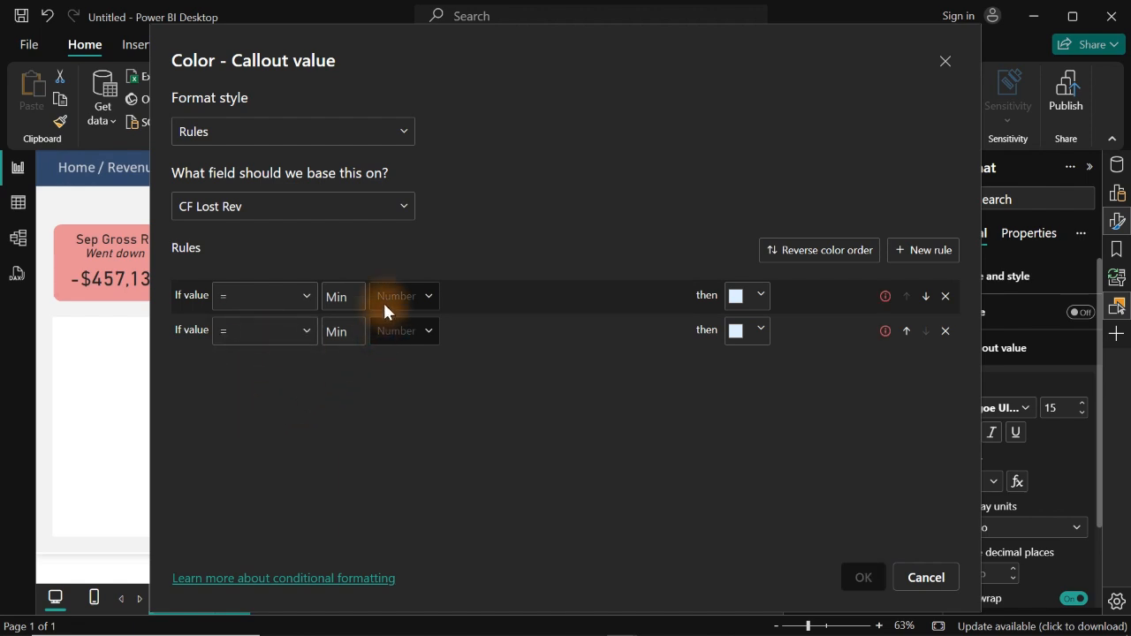
pyautogui.click(345, 293)
pyautogui.write('1')
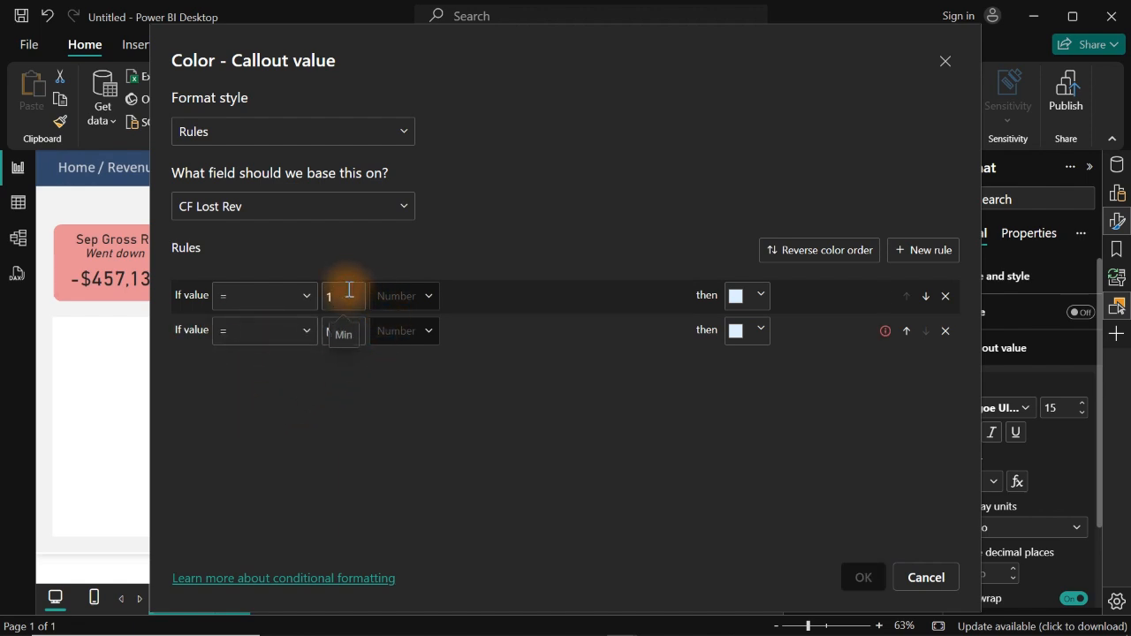
pyautogui.click(337, 333)
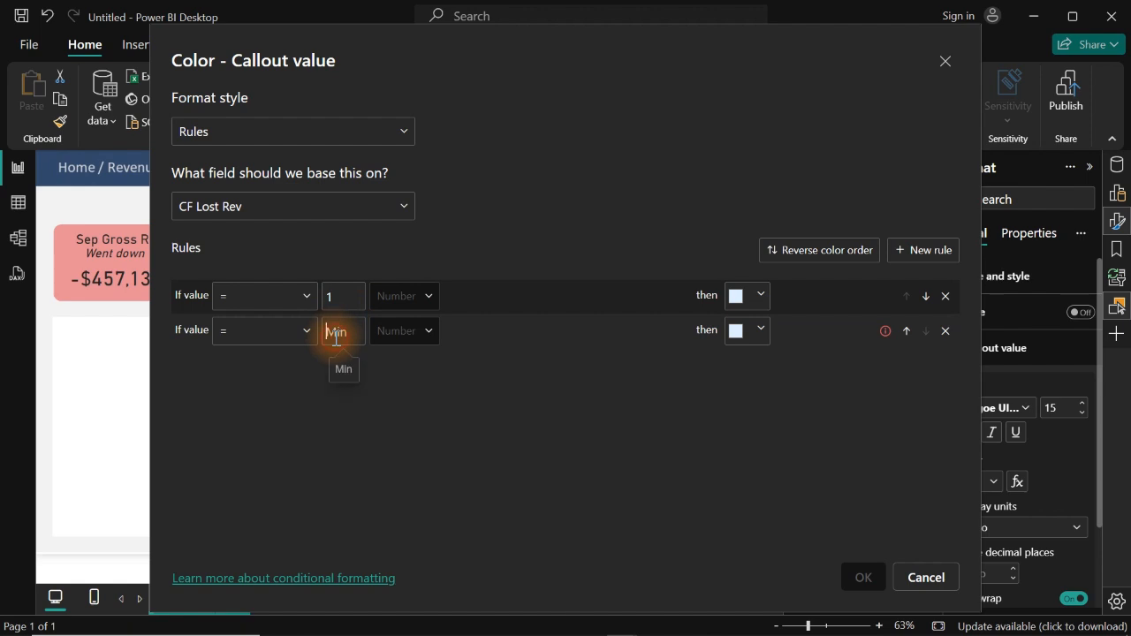
pyautogui.write('0')
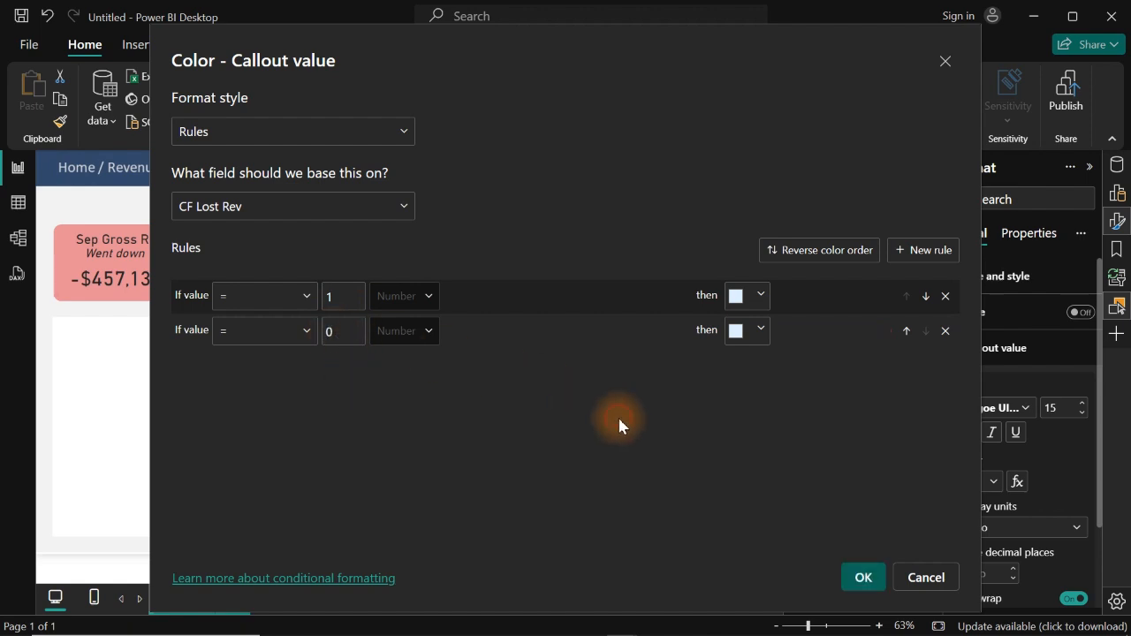
# Set the colour of the rule for value 1 to the custom hex colour #BEECBD.
pyautogui.click(742, 299)
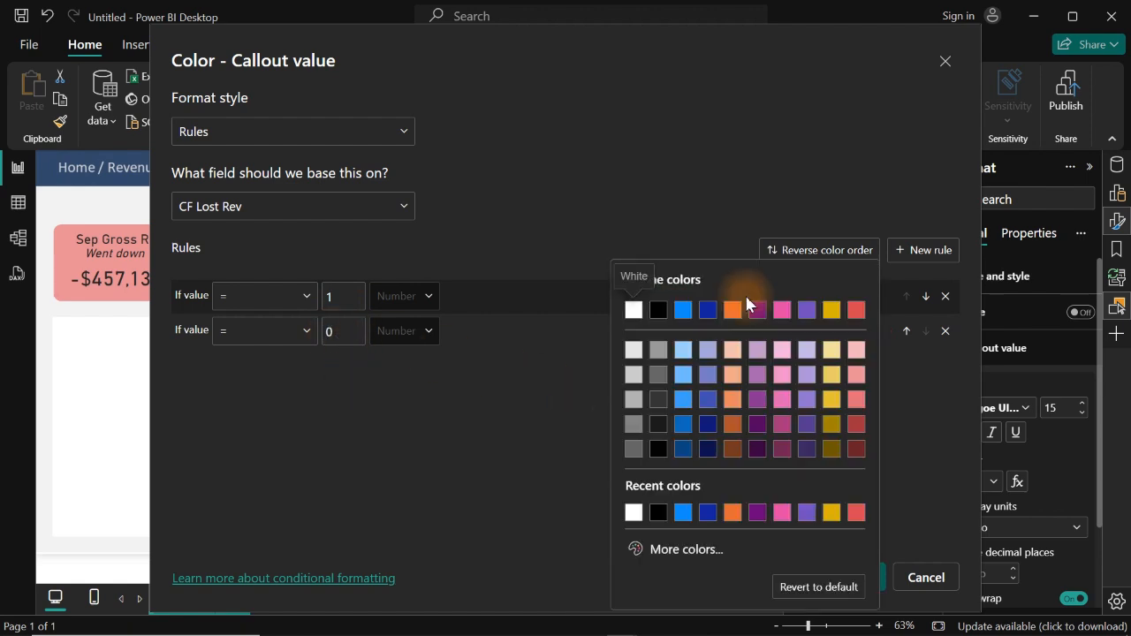
pyautogui.click(566, 369)
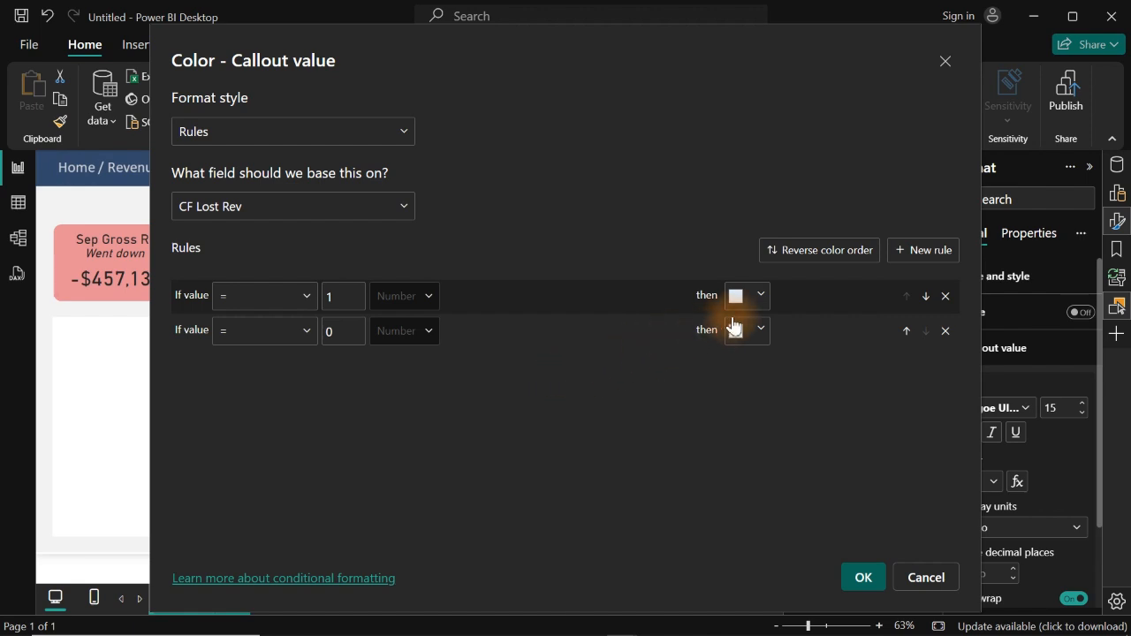
pyautogui.click(754, 300)
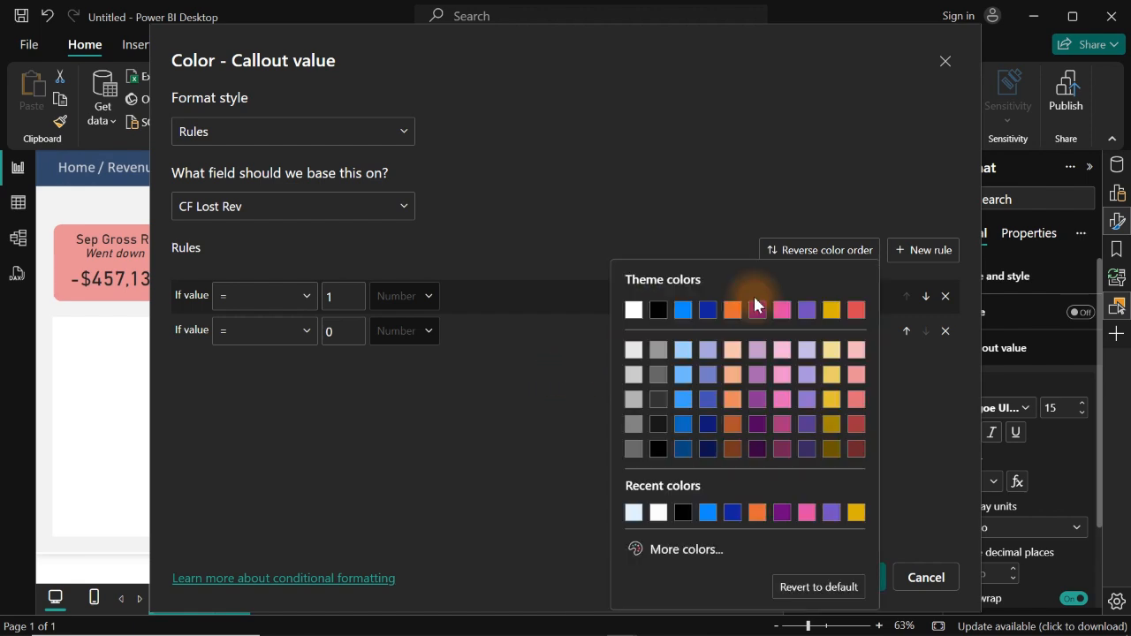
pyautogui.click(670, 550)
pyautogui.write('#BEECBD')
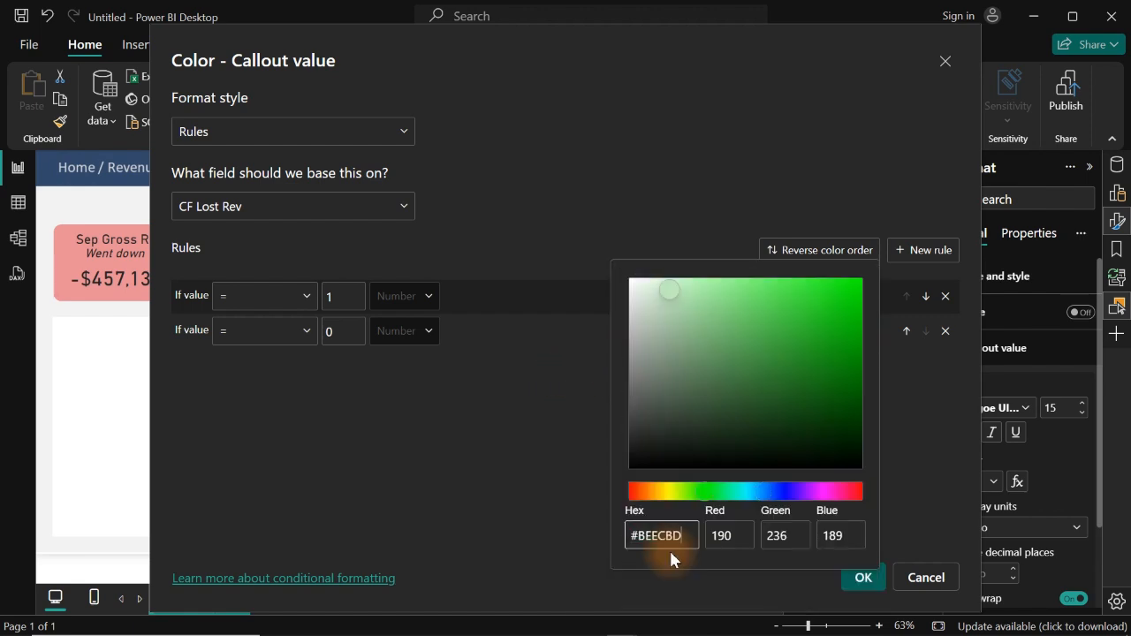
pyautogui.click(544, 490)
# Set the colour of the rule for value 0 to the custom hex colour #BEECBD.
pyautogui.click(750, 334)
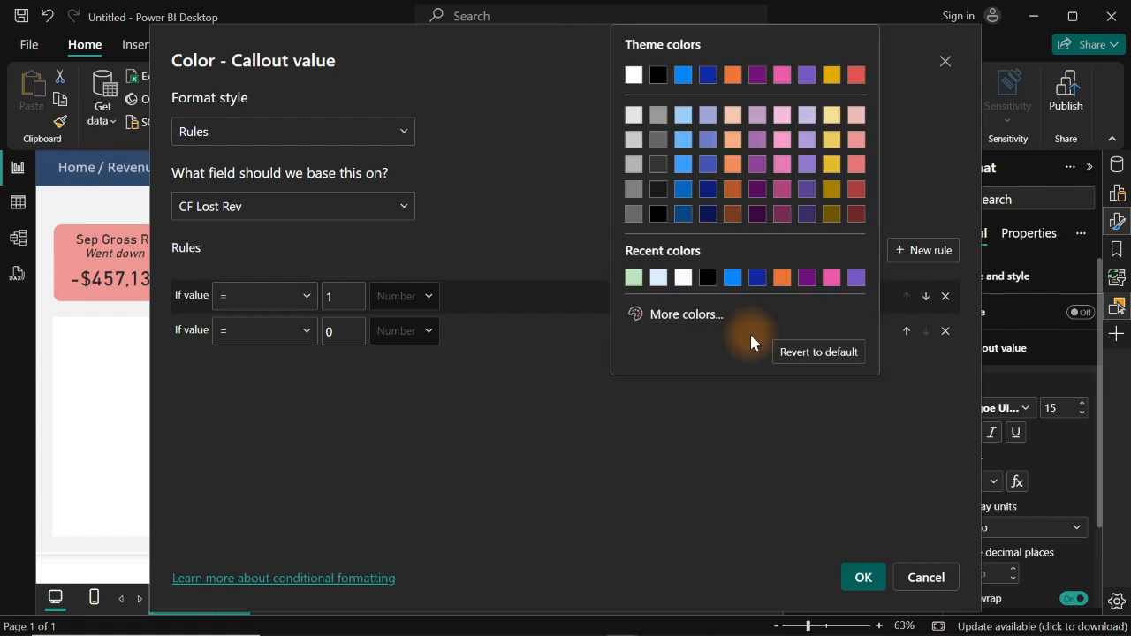
pyautogui.click(676, 322)
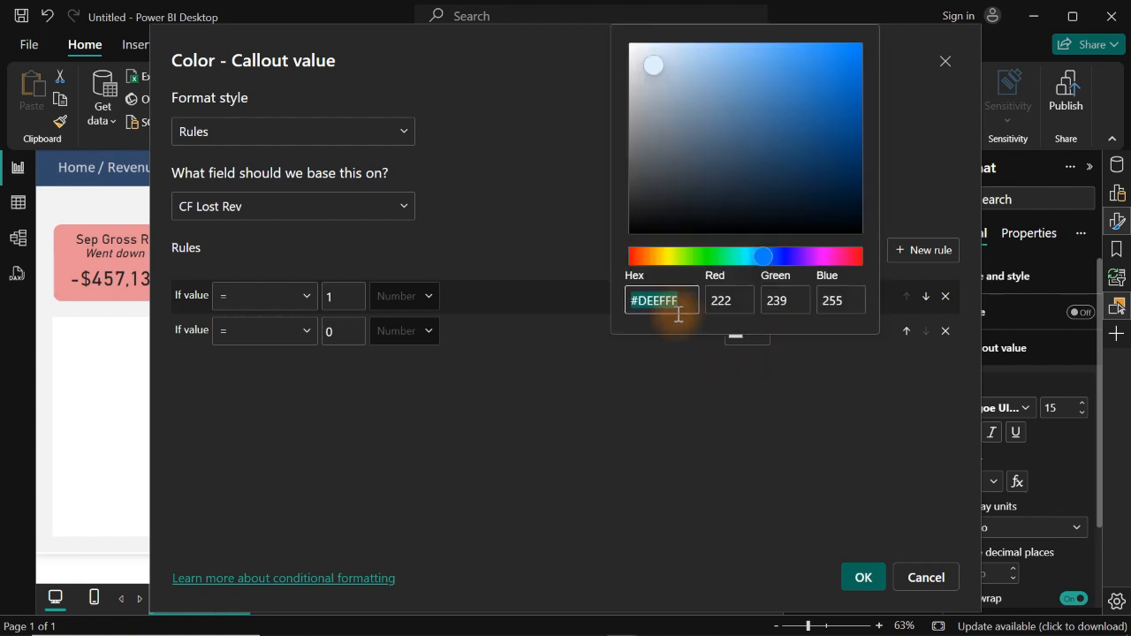
pyautogui.write('#BEECBD')
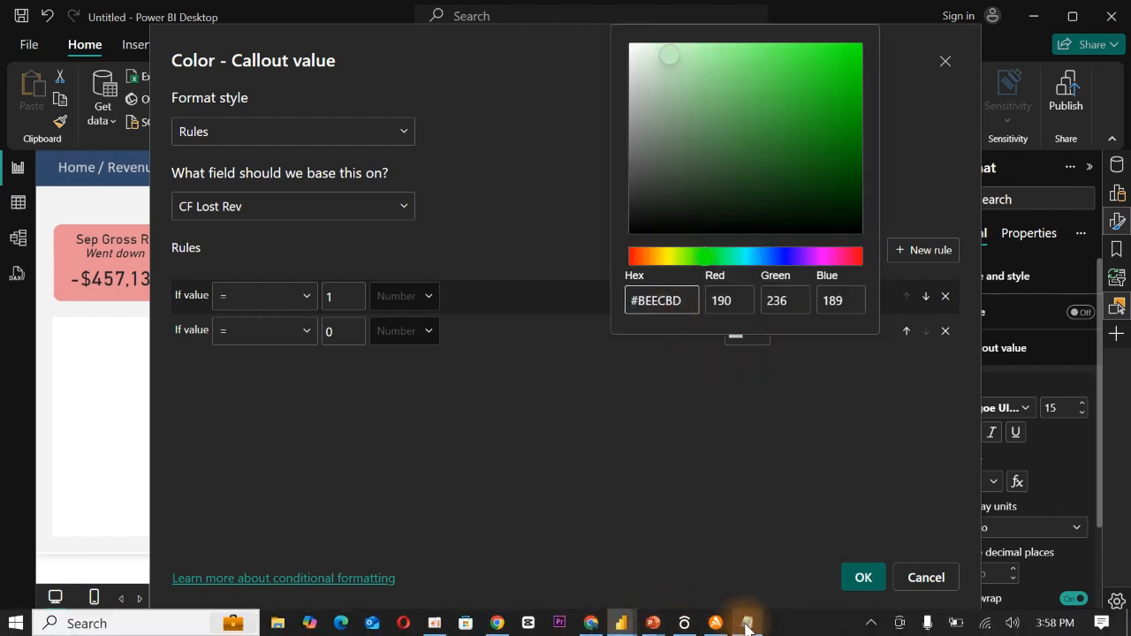
# Copy the hex code #E68F96 from Notepad, use it as the colour for value 1 and apply the callout colour rules.
pyautogui.click(747, 629)
pyautogui.hotkey('ctrl', 'a')
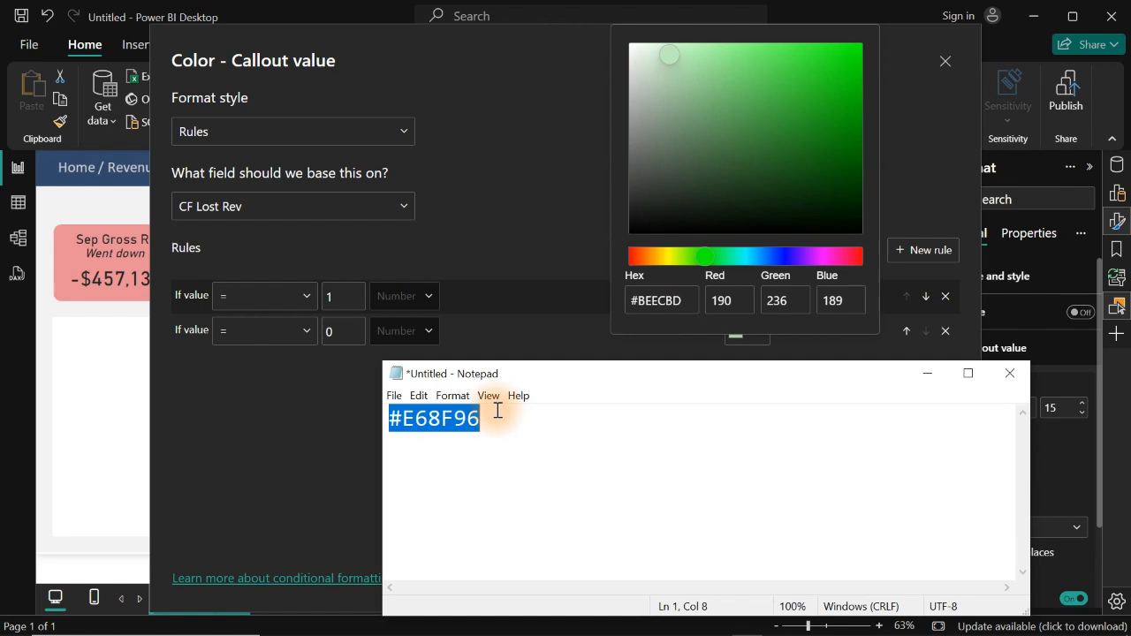
pyautogui.hotkey('ctrl', 'c')
pyautogui.click(434, 257)
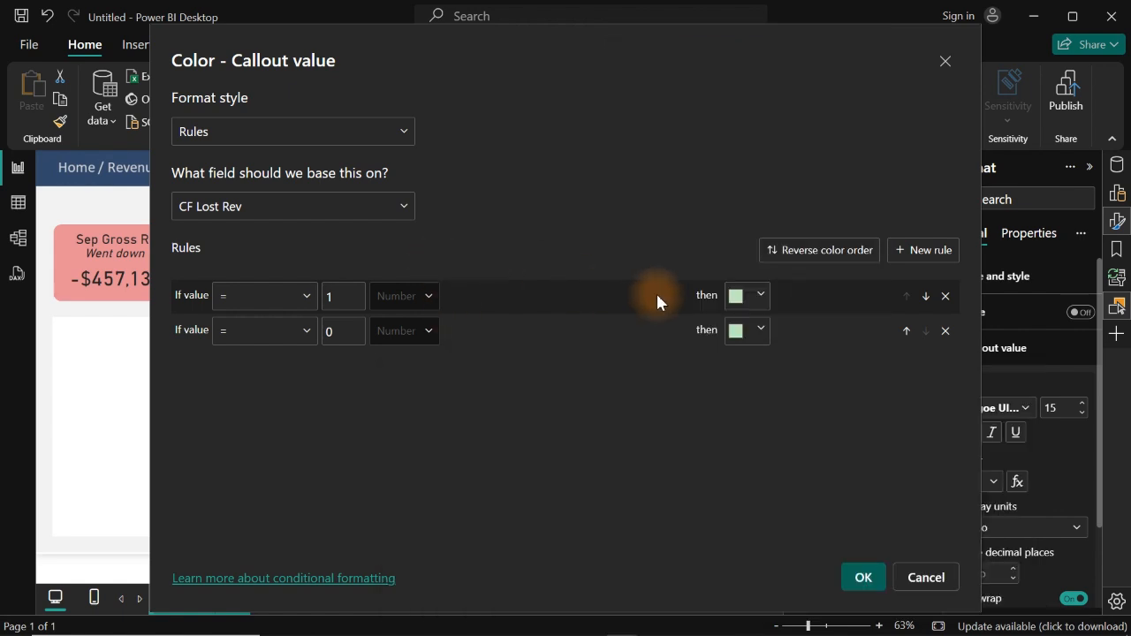
pyautogui.click(738, 298)
pyautogui.click(680, 548)
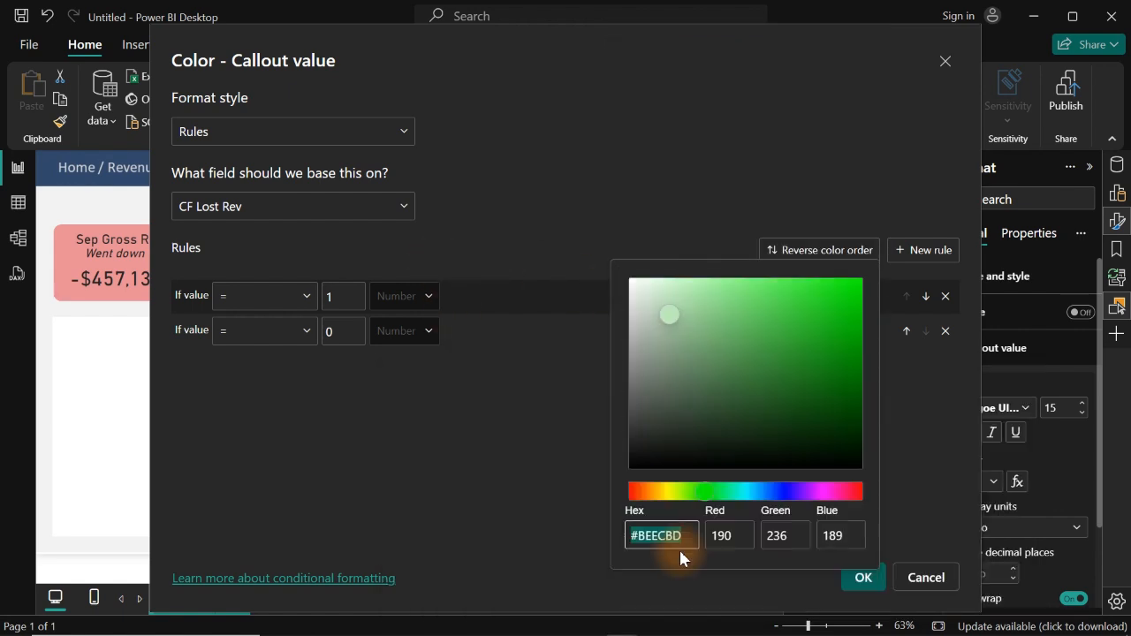
pyautogui.hotkey('ctrl', 'v')
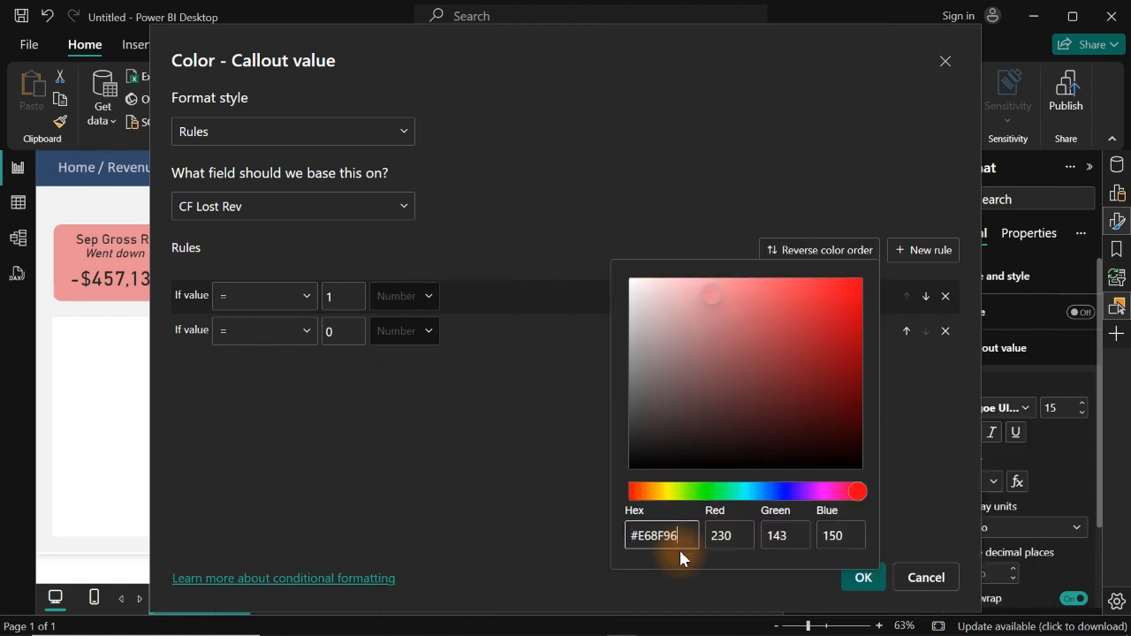
pyautogui.click(546, 447)
pyautogui.click(859, 577)
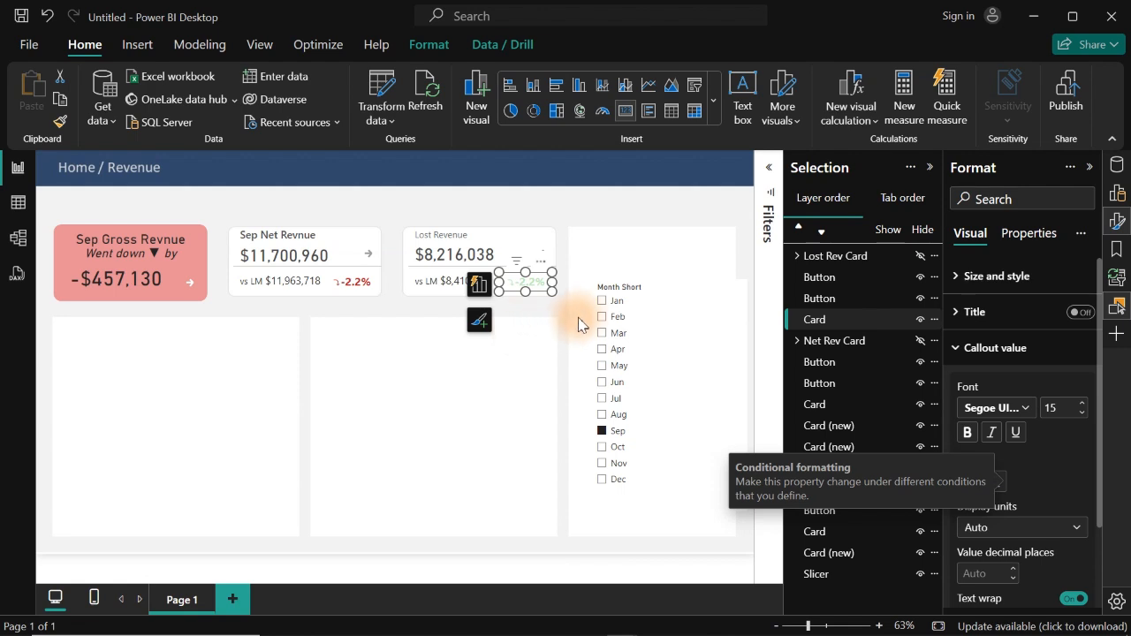
# Look up the hex colour for value 1 in the callout rules of the Net Revenue percentage change card, leaving the rules unedited.
pyautogui.click(358, 287)
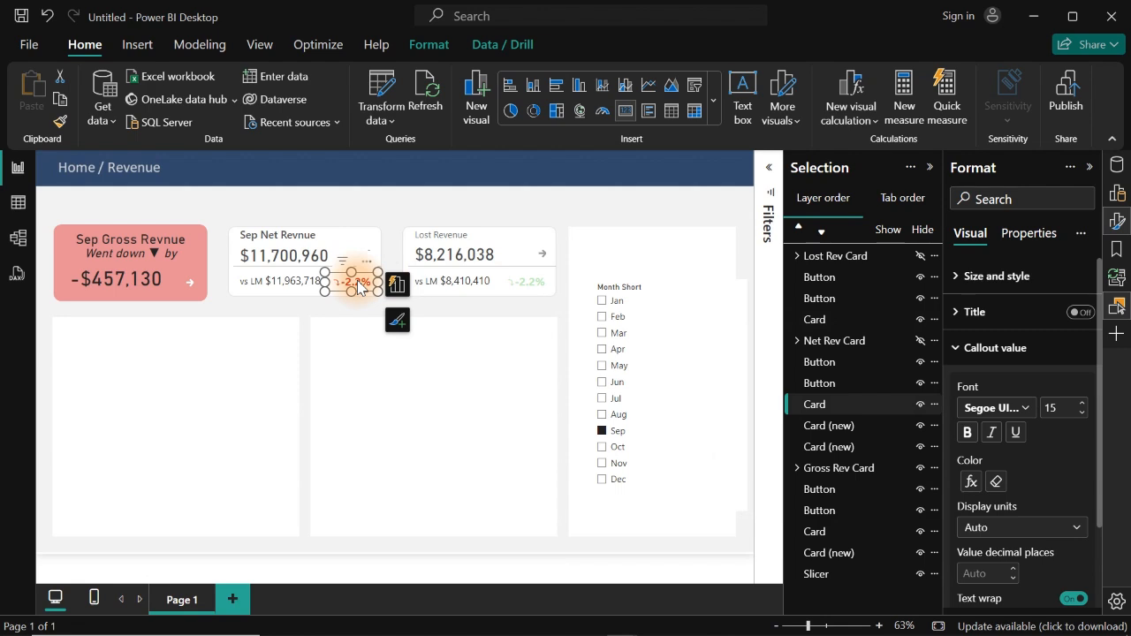
pyautogui.click(972, 480)
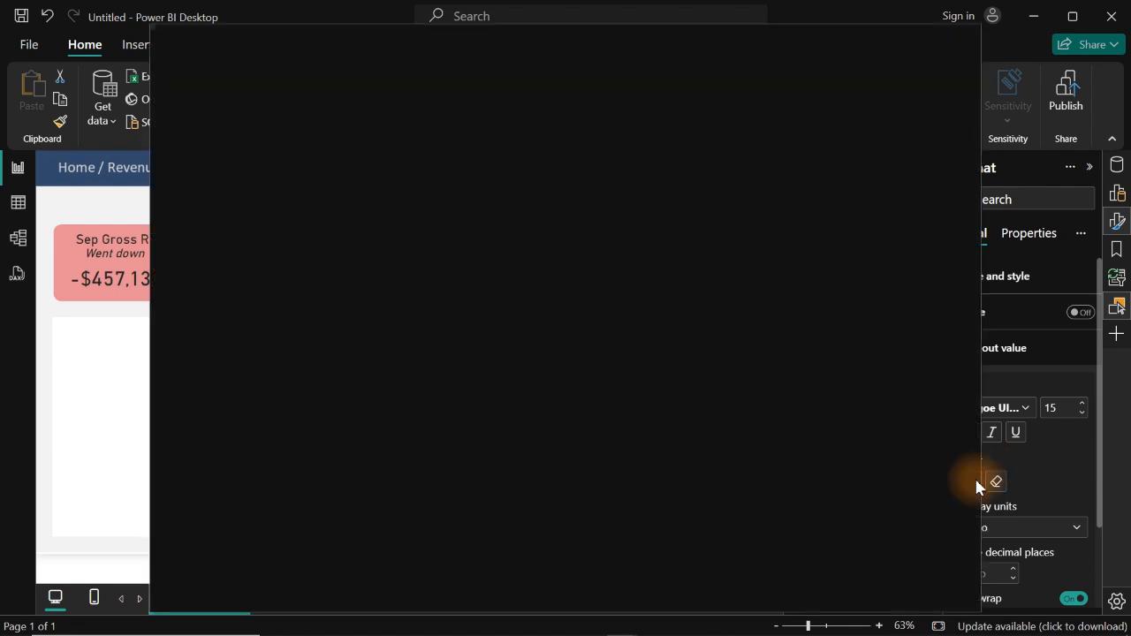
pyautogui.click(757, 295)
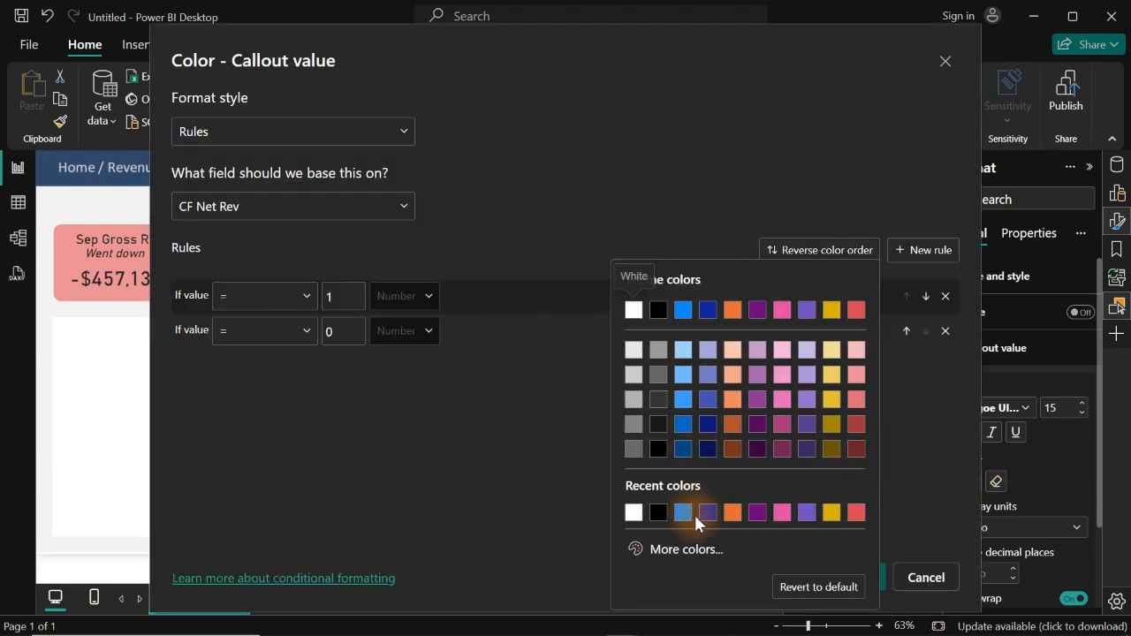
pyautogui.click(695, 548)
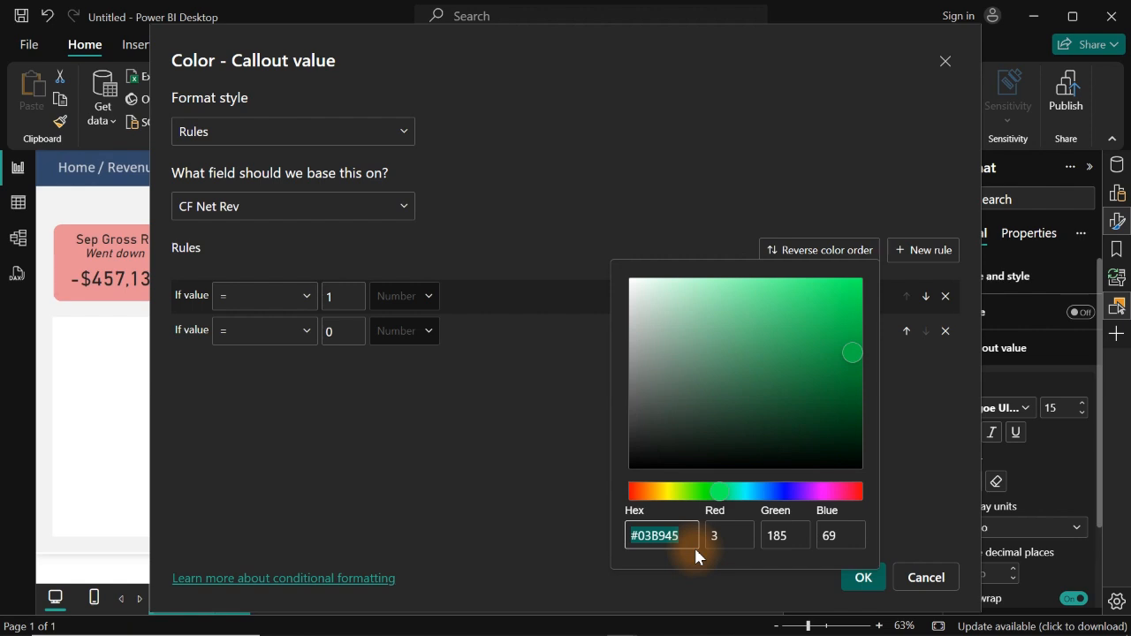
pyautogui.click(554, 472)
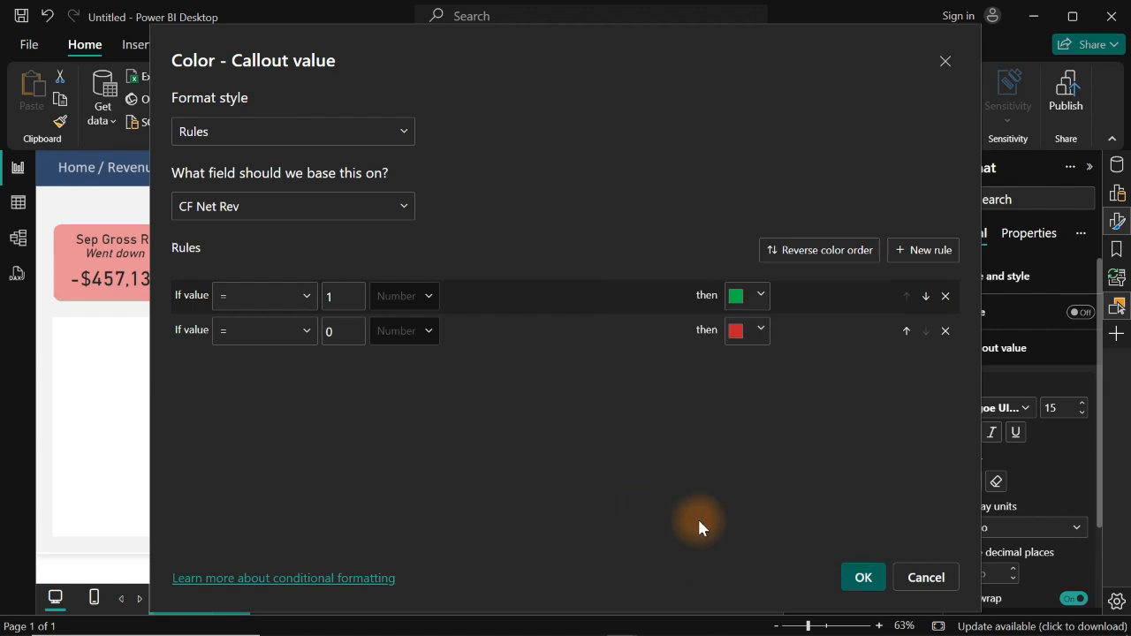
pyautogui.click(924, 583)
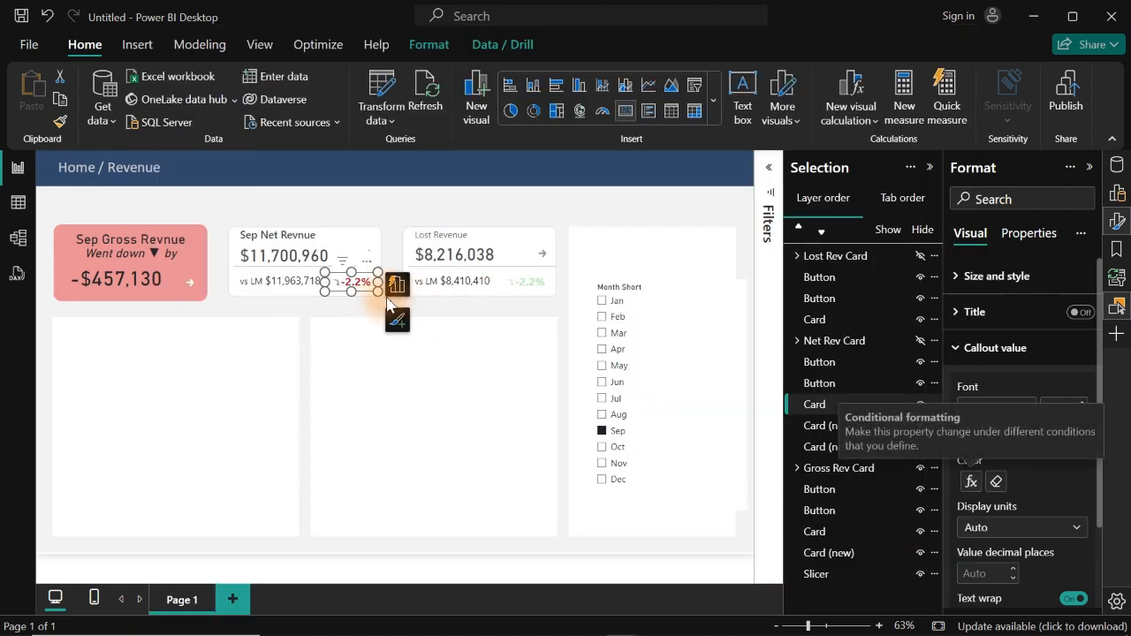
# In the callout colour rules of the Lost Revenue percentage change card, paste the copied green hex code as the colour for value 0.
pyautogui.click(534, 287)
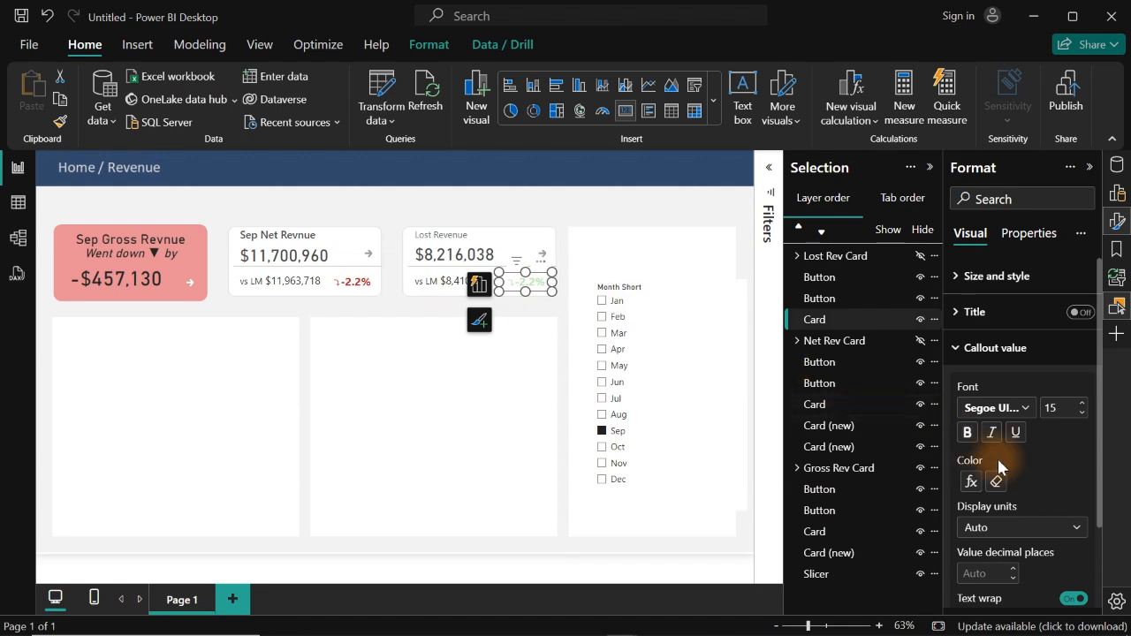
pyautogui.click(971, 481)
pyautogui.click(758, 327)
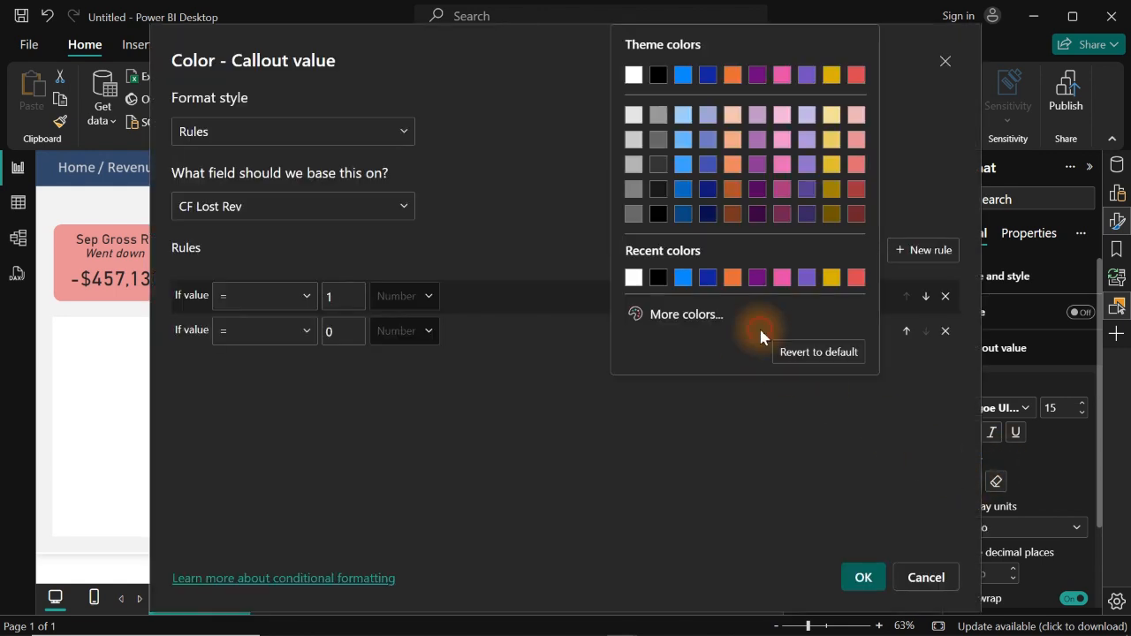
pyautogui.click(707, 316)
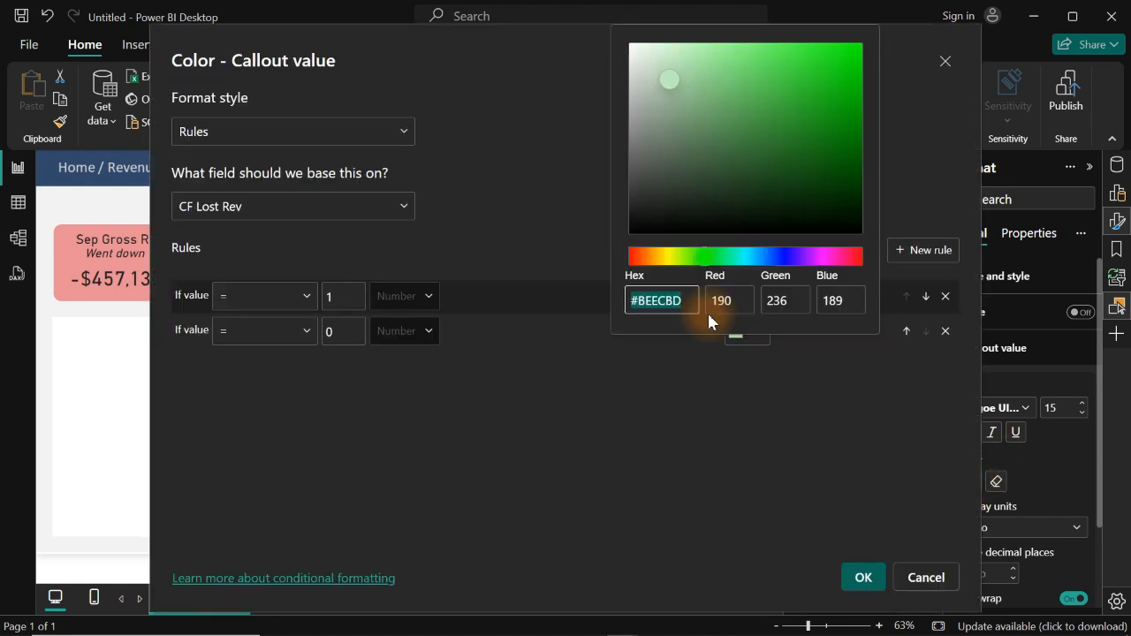
pyautogui.hotkey('ctrl', 'v')
pyautogui.click(663, 383)
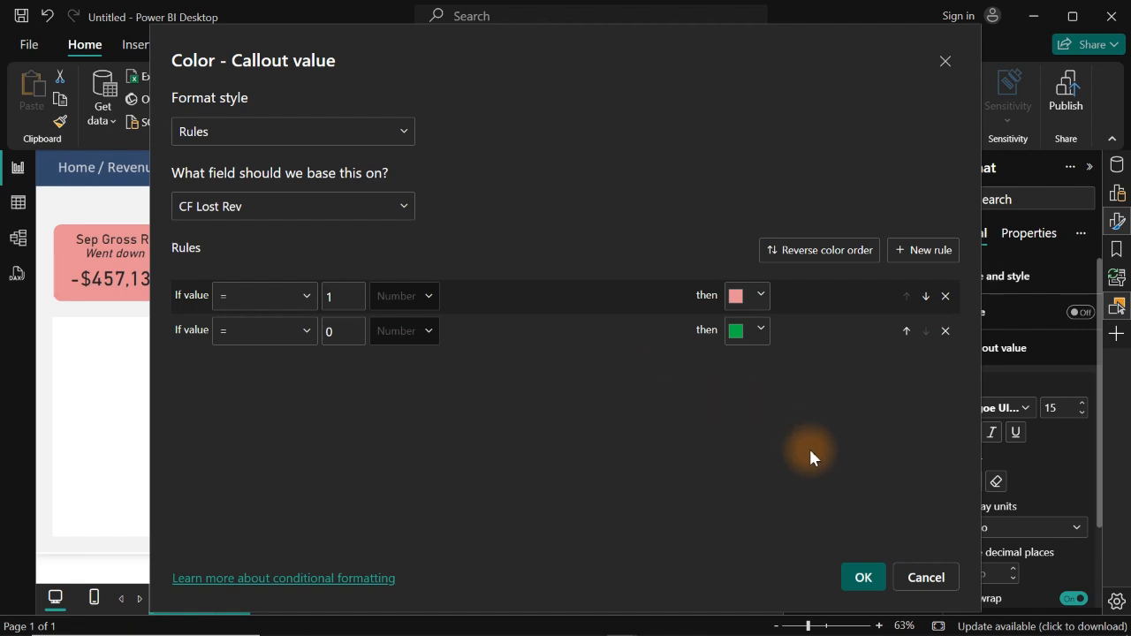
# Set the colour for value 1 to a custom deeper red based on the theme red #D64550, and apply the callout colour rules.
pyautogui.click(755, 295)
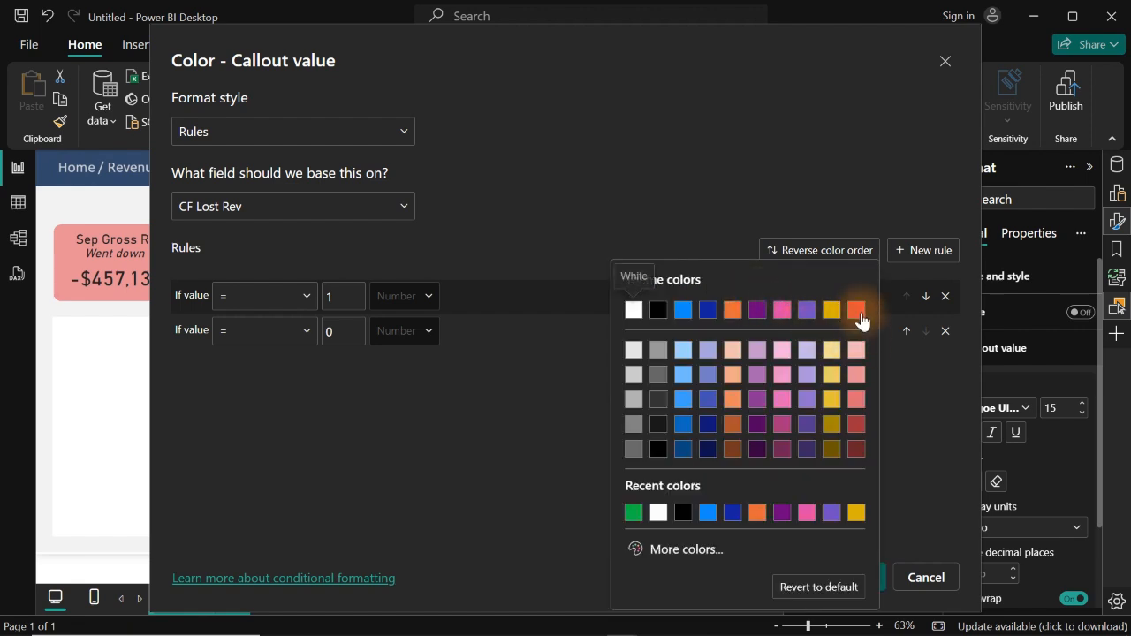
pyautogui.click(857, 311)
pyautogui.click(770, 322)
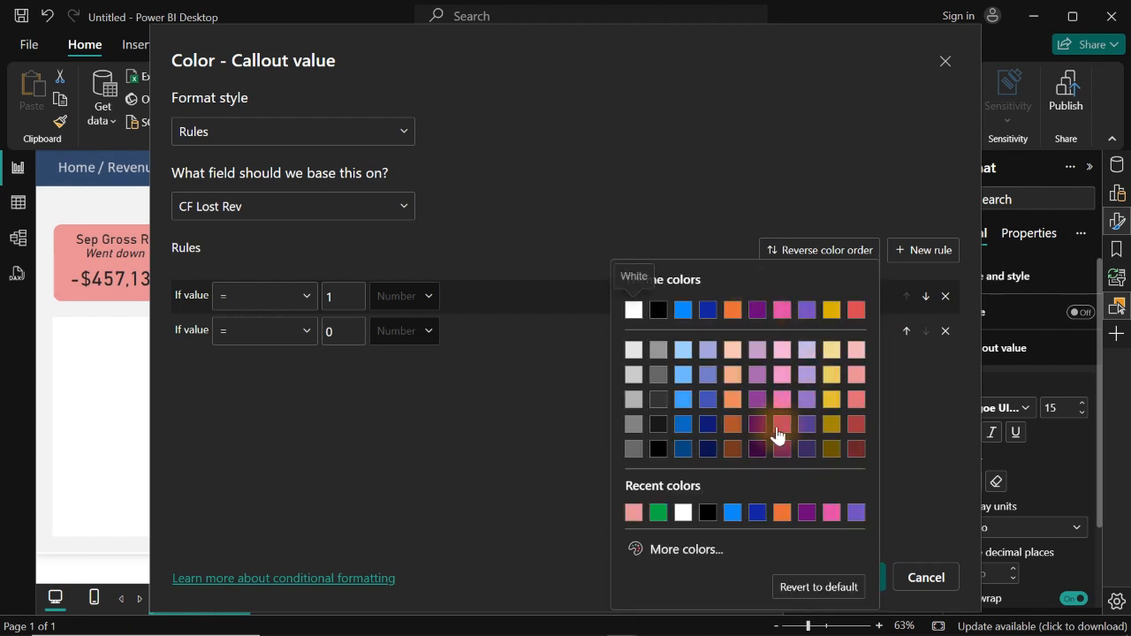
pyautogui.click(701, 549)
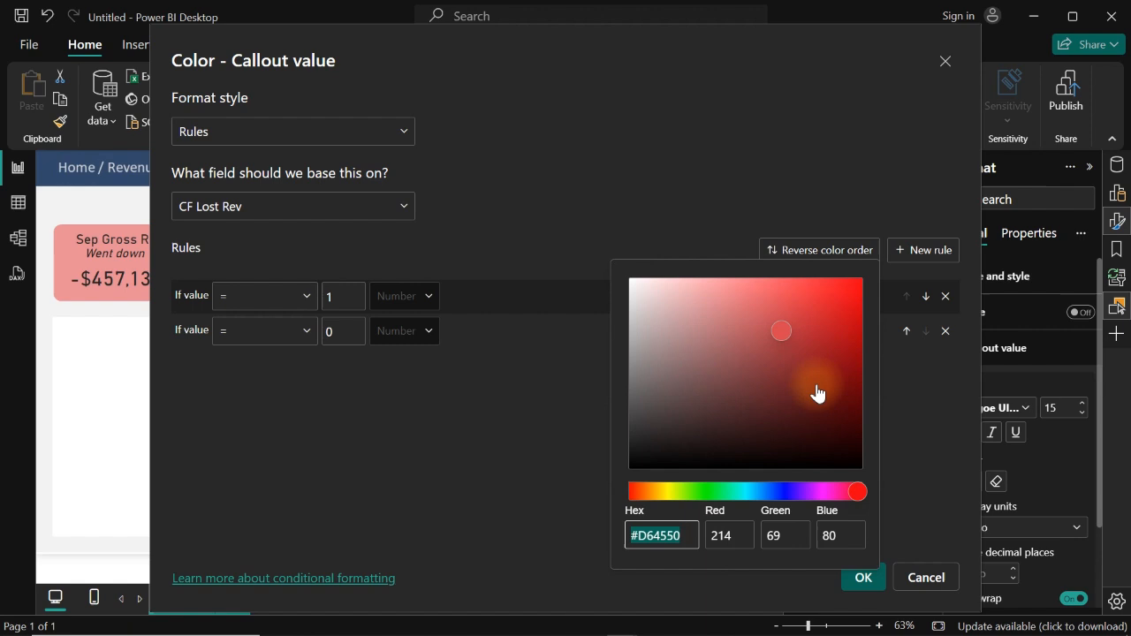
pyautogui.click(838, 321)
pyautogui.click(919, 428)
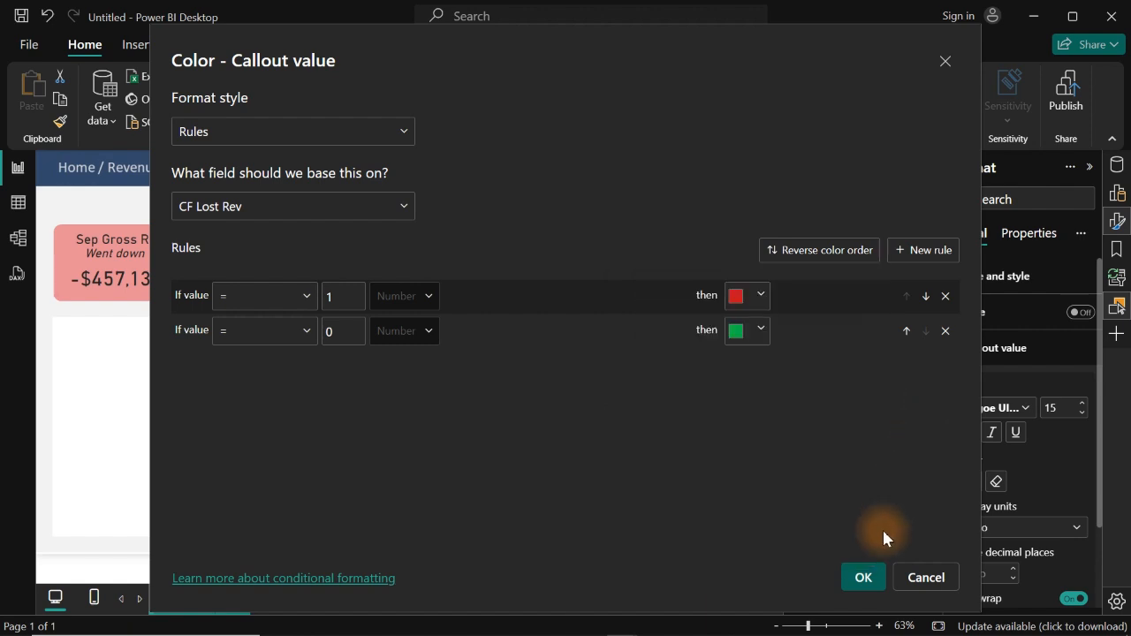
pyautogui.click(867, 580)
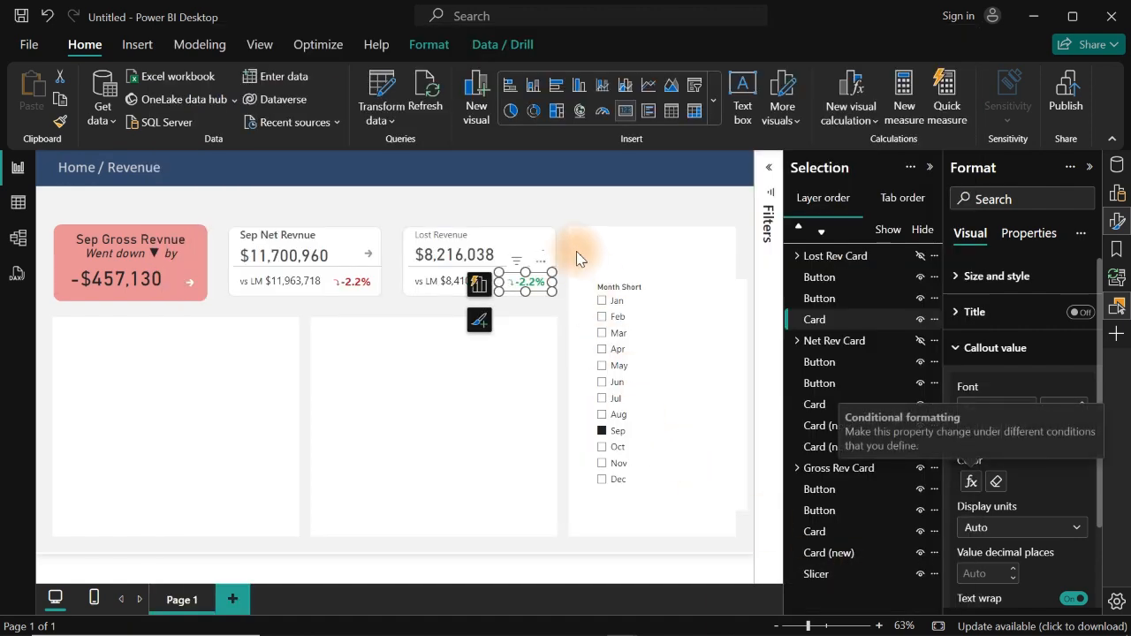
pyautogui.click(564, 212)
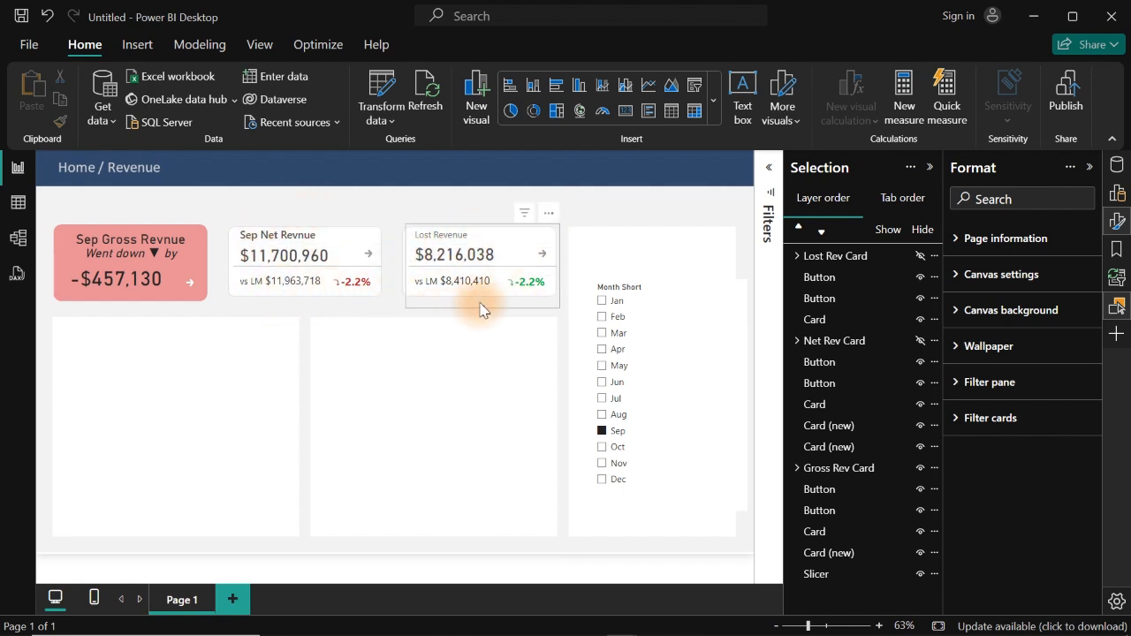
pyautogui.click(1119, 221)
pyautogui.click(1117, 163)
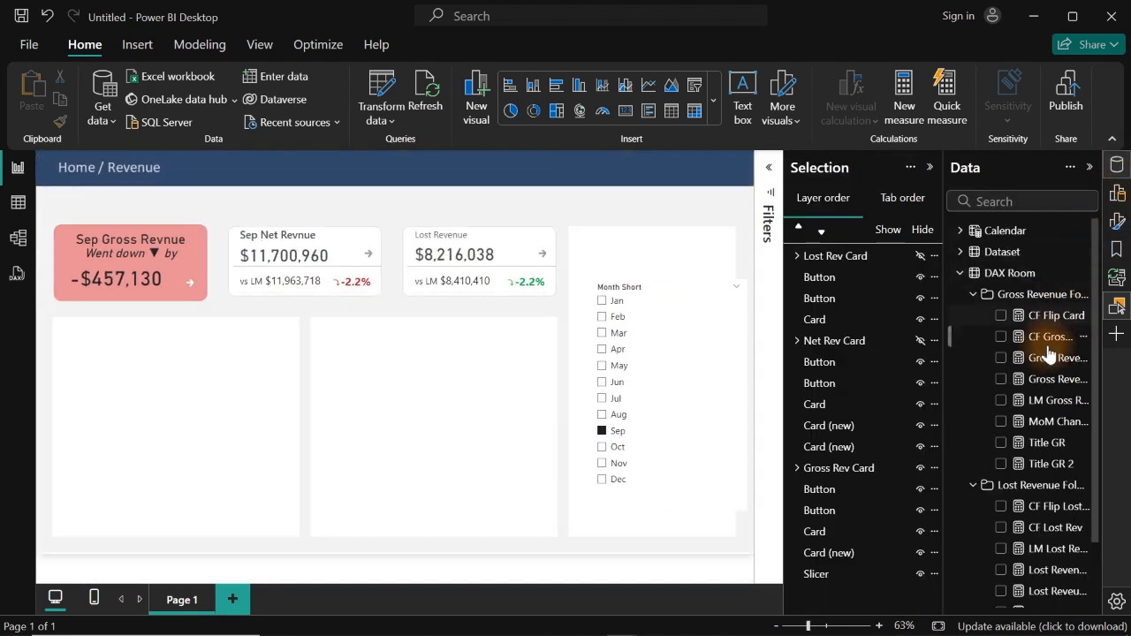
pyautogui.click(975, 296)
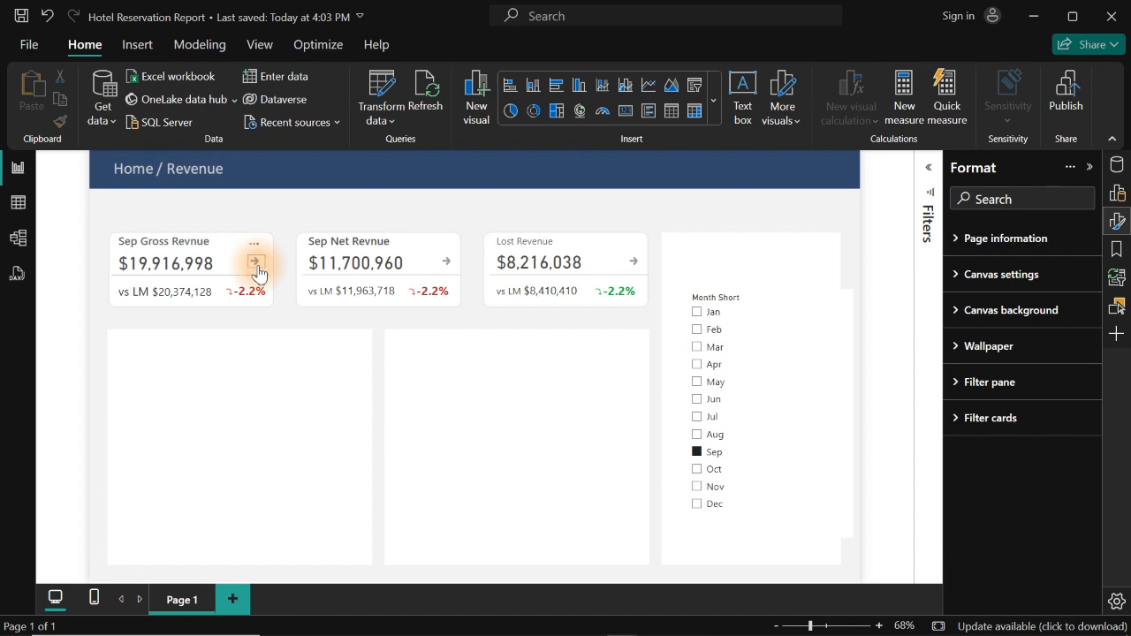
# Flip the gross, net and lost revenue cards to their monthly change views and filter the report by Apr, Jun and Nov in turn.
pyautogui.click(254, 262)
pyautogui.click(445, 261)
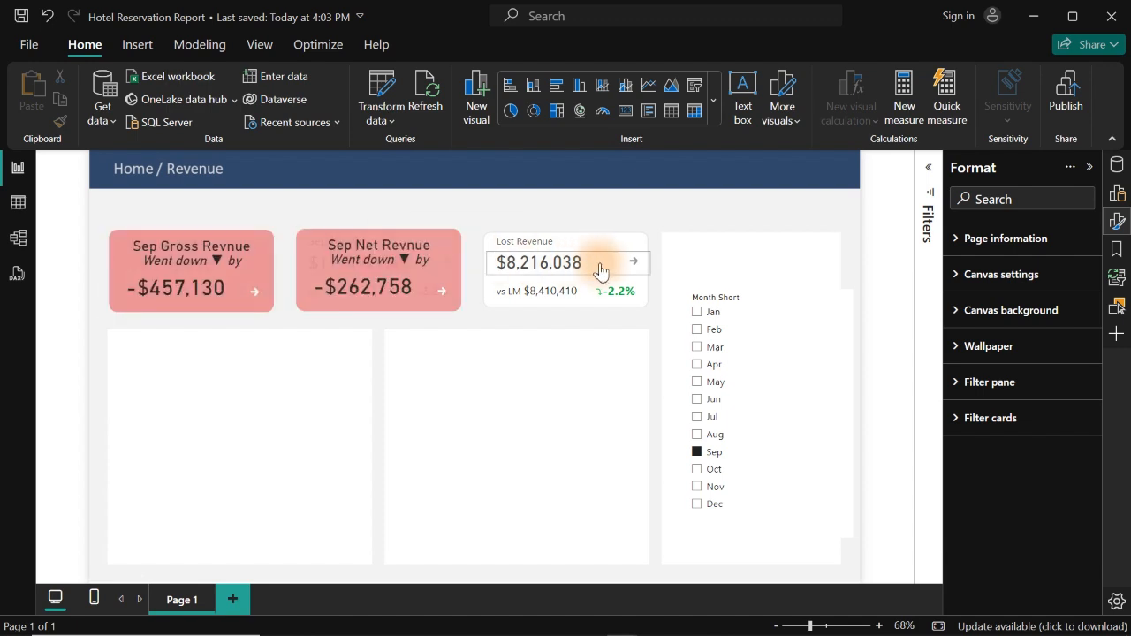
pyautogui.click(633, 265)
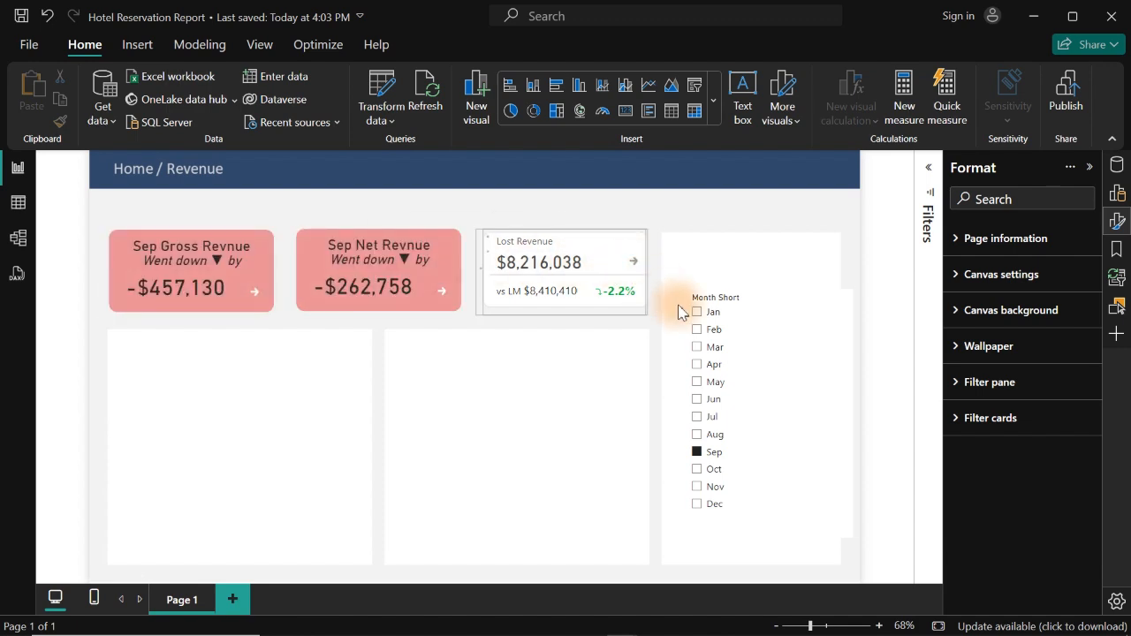
pyautogui.click(708, 366)
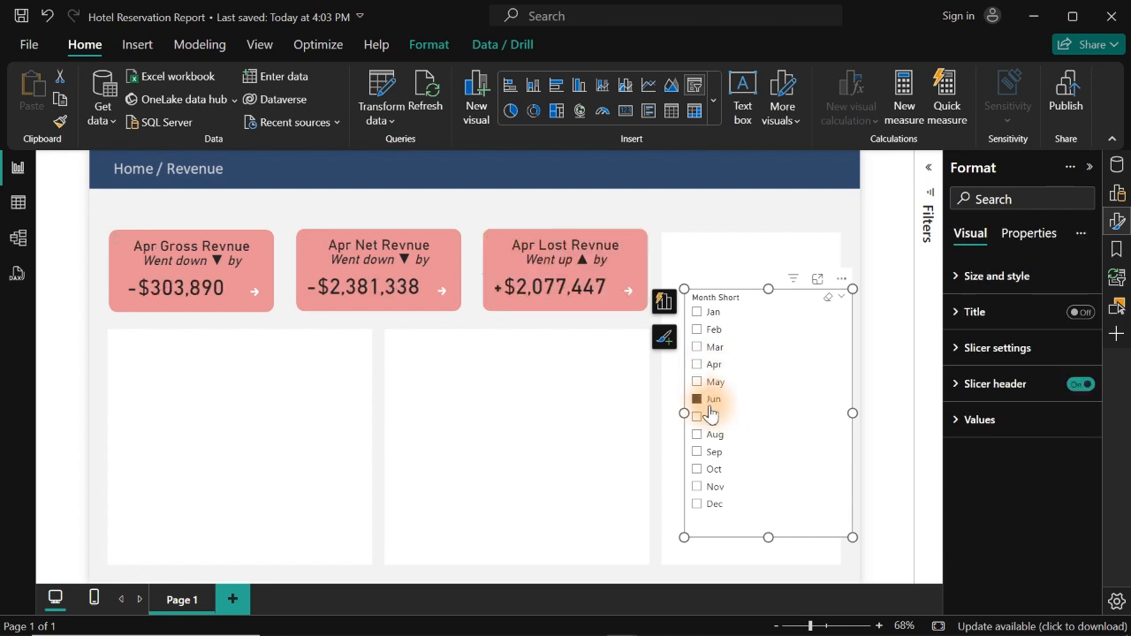
pyautogui.click(713, 493)
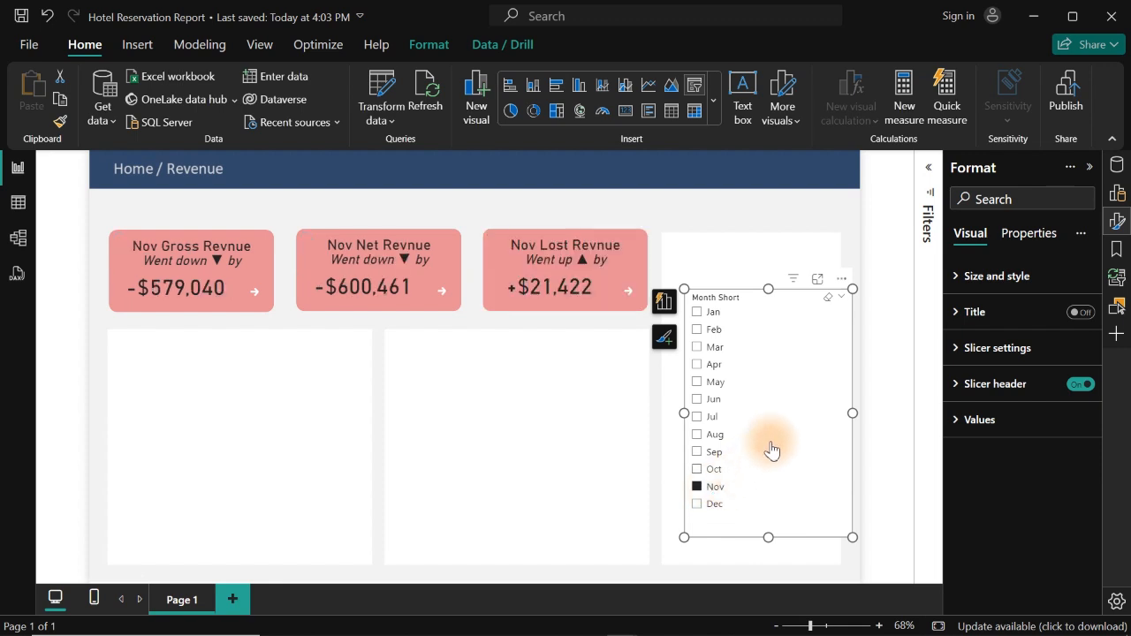
# Flip the lost, net and gross revenue cards back to their front views showing the monthly totals.
pyautogui.click(628, 296)
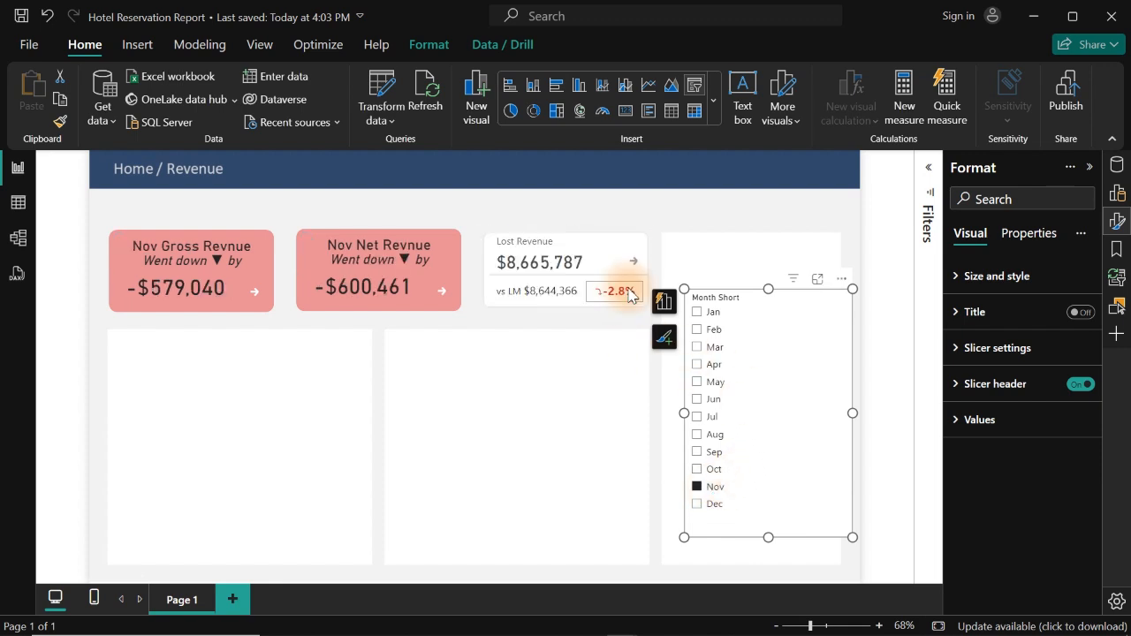
pyautogui.click(441, 292)
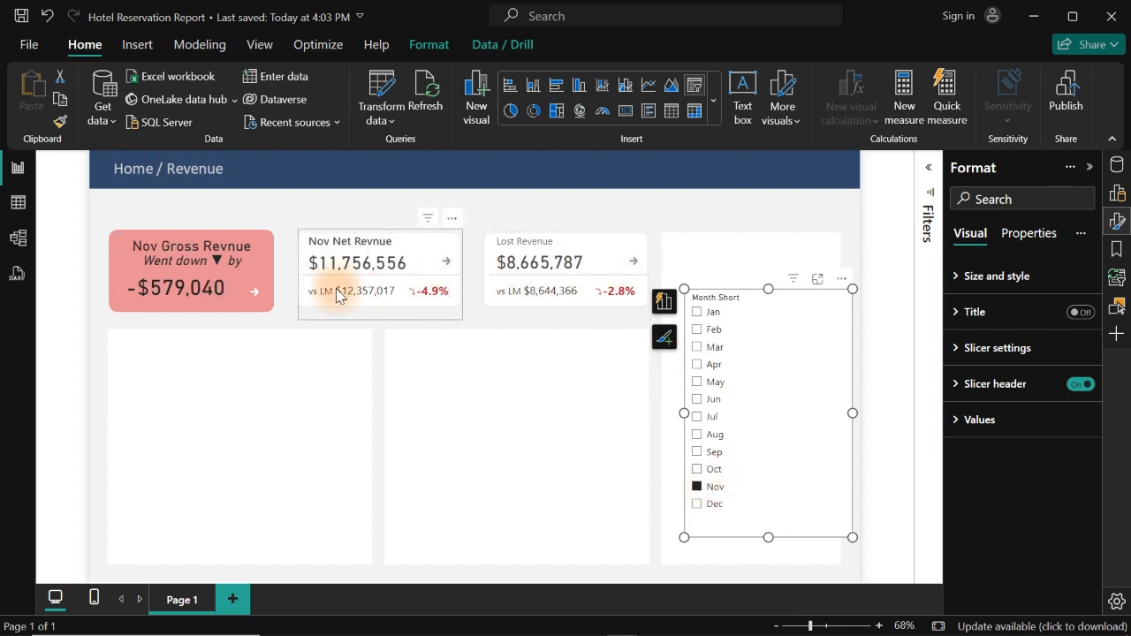
pyautogui.click(256, 294)
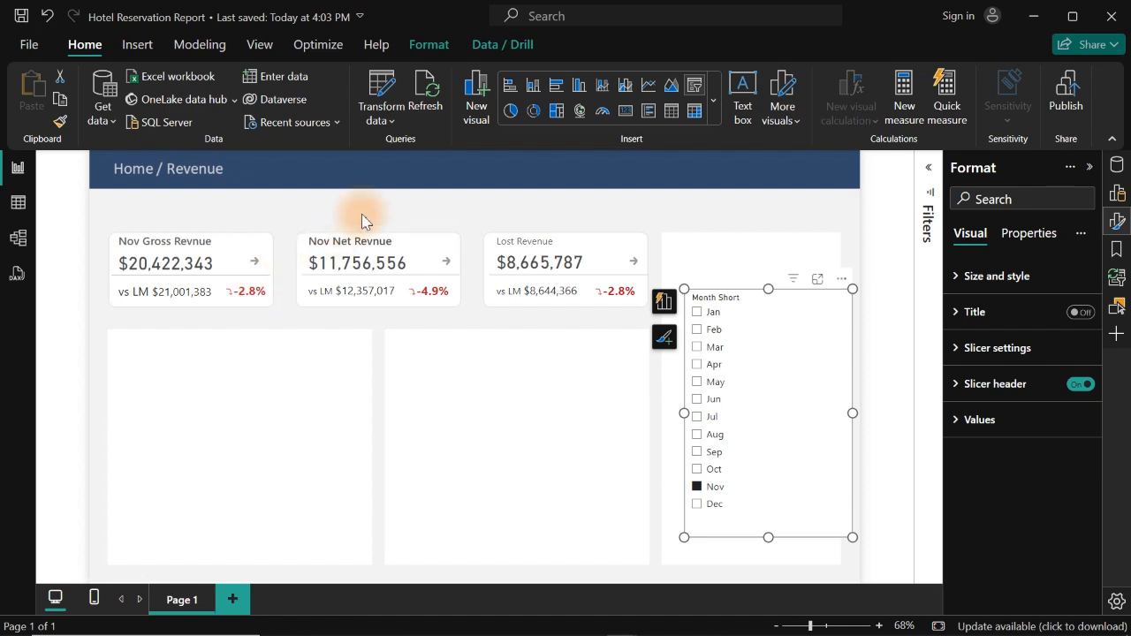
pyautogui.click(386, 203)
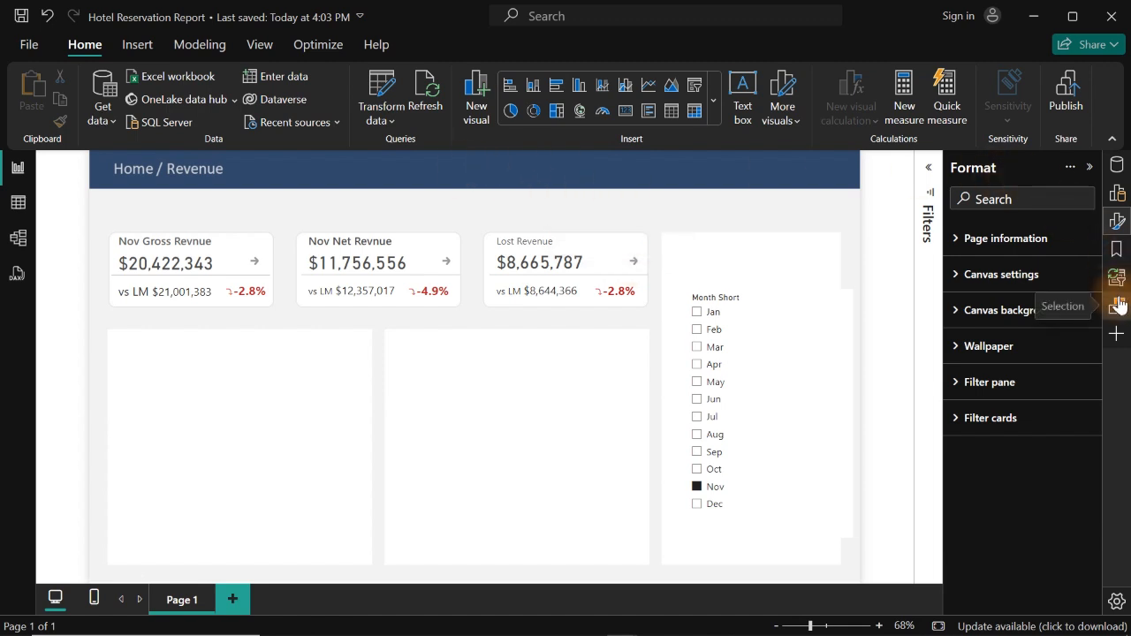
# Display the bookmarks alongside the page's layer order and select the Lost Rev Card and Net Rev Card groups.
pyautogui.click(1118, 251)
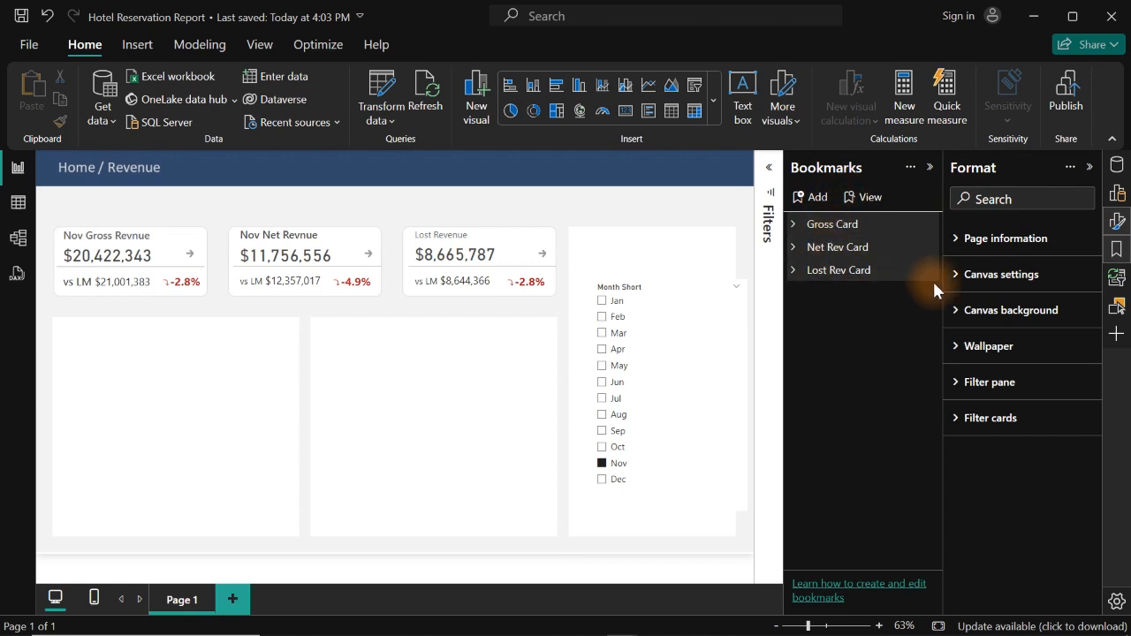
pyautogui.click(1115, 306)
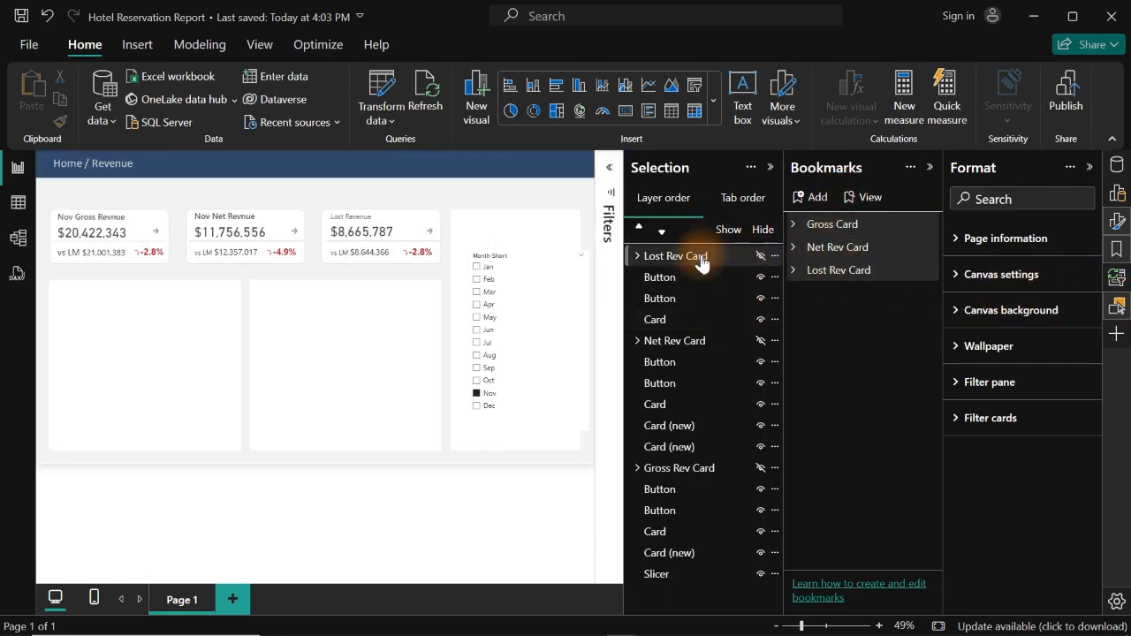
pyautogui.click(700, 258)
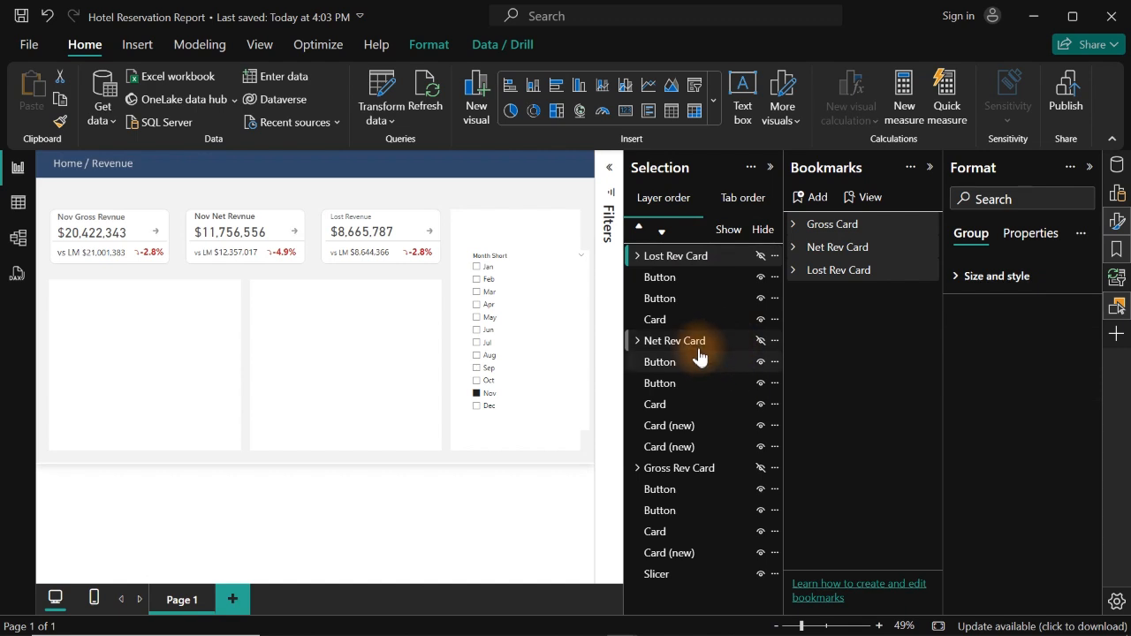
pyautogui.keyDown('ctrl'); pyautogui.click(698, 343); pyautogui.keyUp('ctrl')
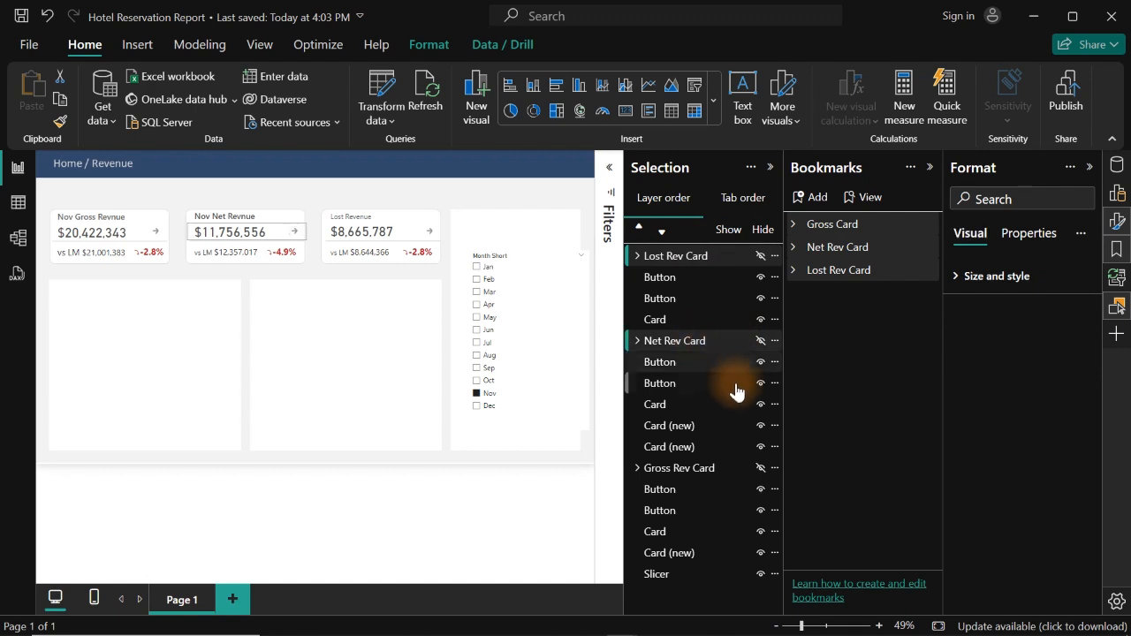
# Move the Gross Rev Card group up in the layer order to directly below Lost Rev Card.
pyautogui.click(717, 470)
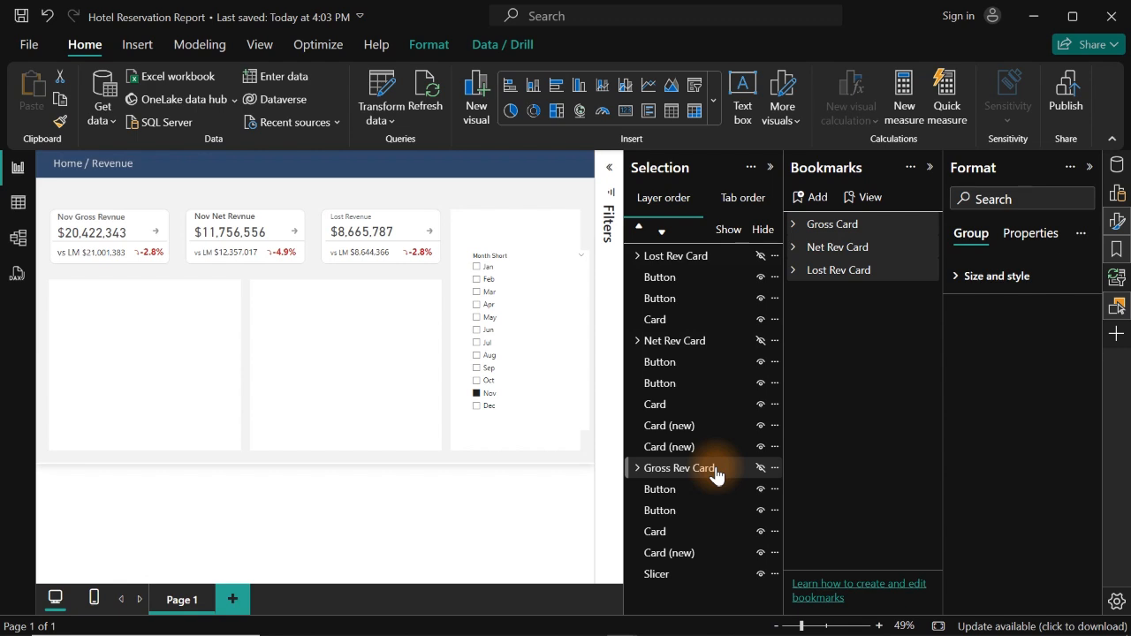
pyautogui.click(638, 228)
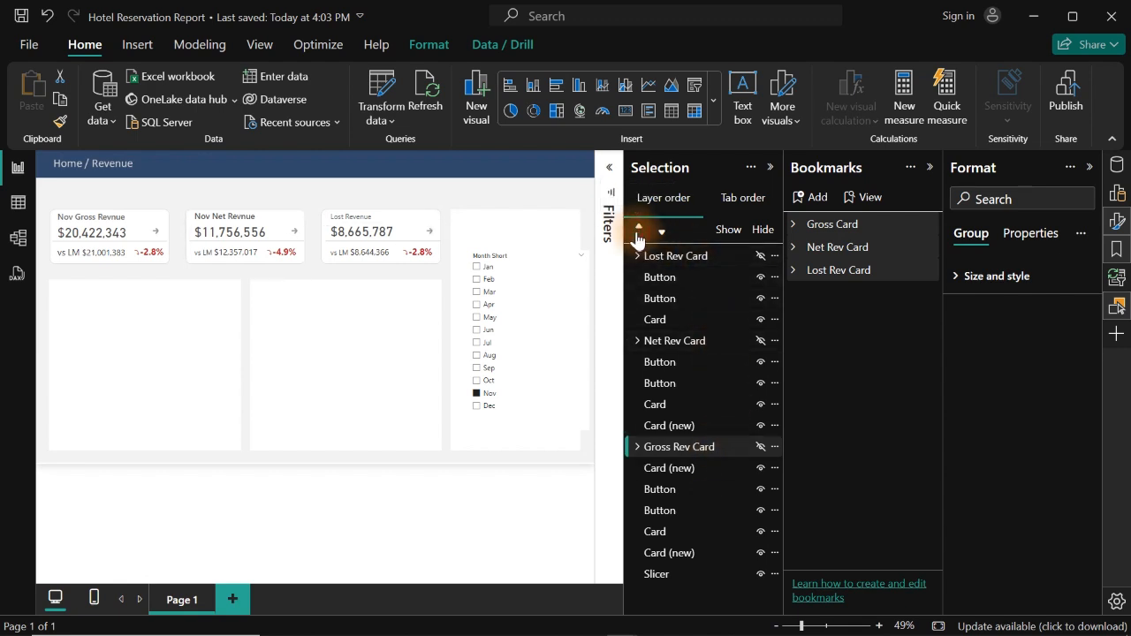
pyautogui.click(638, 228)
pyautogui.click(638, 228)
pyautogui.click(638, 228)
pyautogui.click(638, 228)
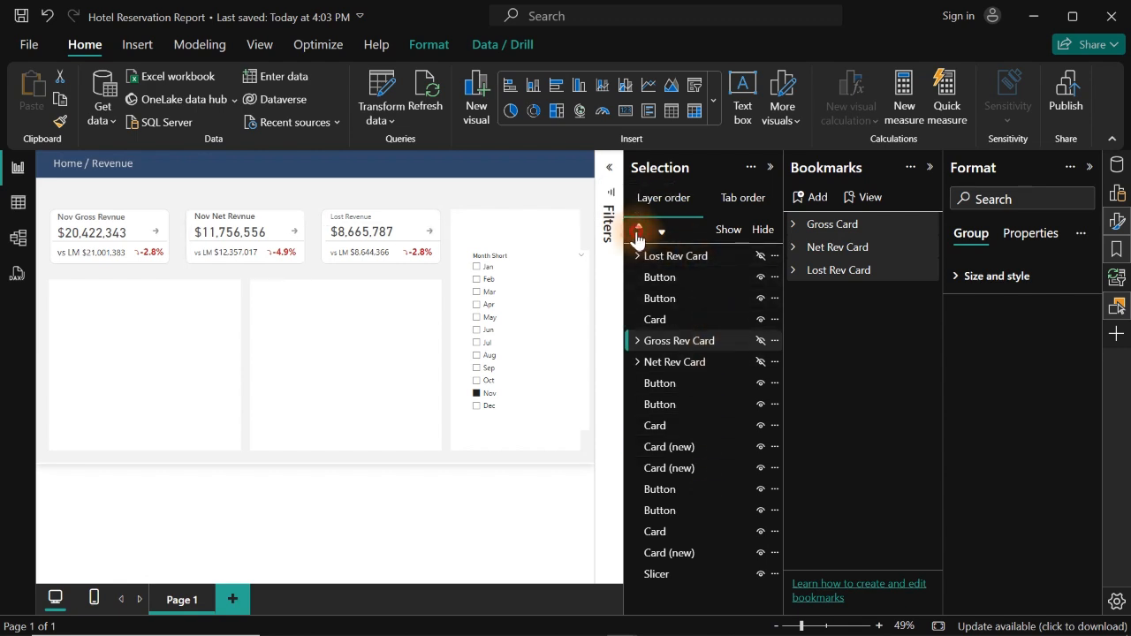
pyautogui.click(638, 228)
pyautogui.click(638, 228)
pyautogui.click(638, 228)
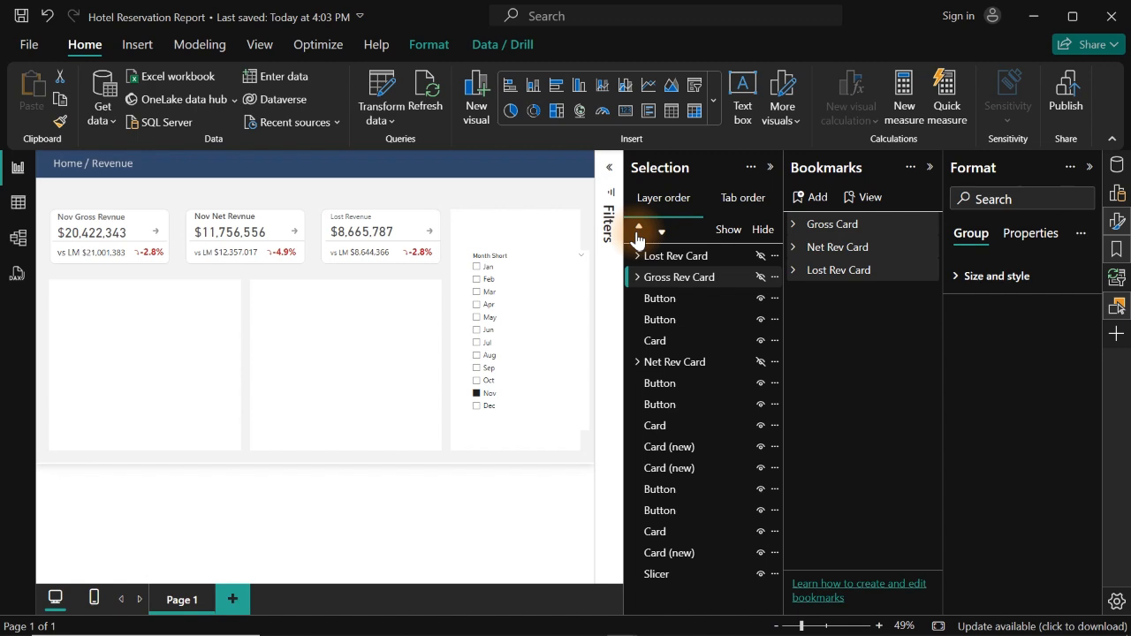
# Move the Net Rev Card group up in the layer order to directly below Gross Rev Card.
pyautogui.click(653, 363)
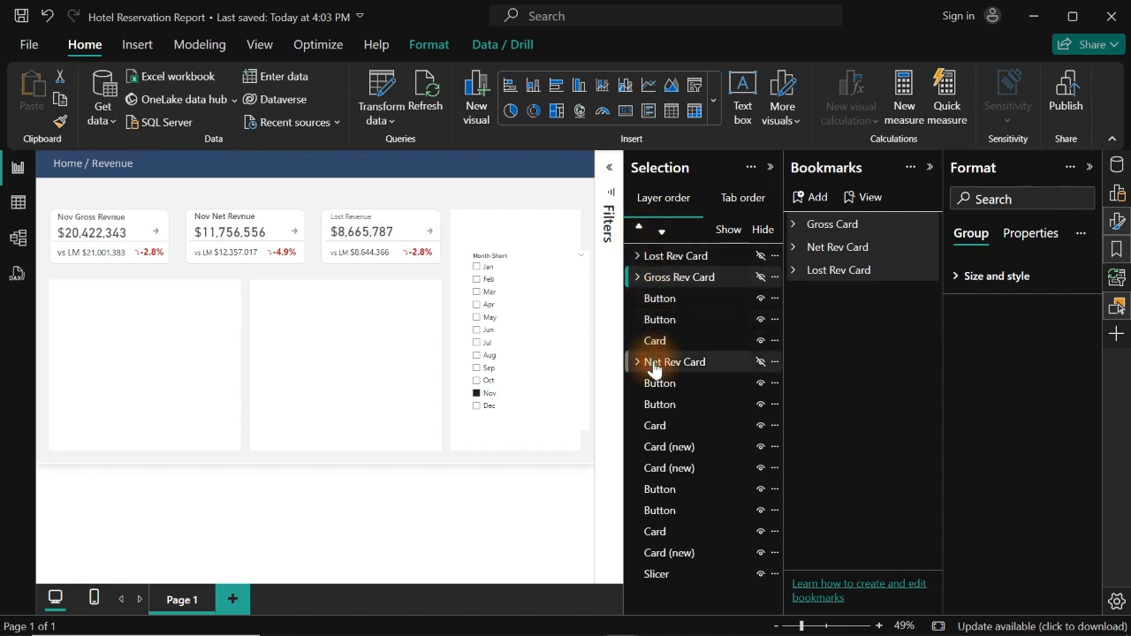
pyautogui.click(638, 228)
pyautogui.click(637, 228)
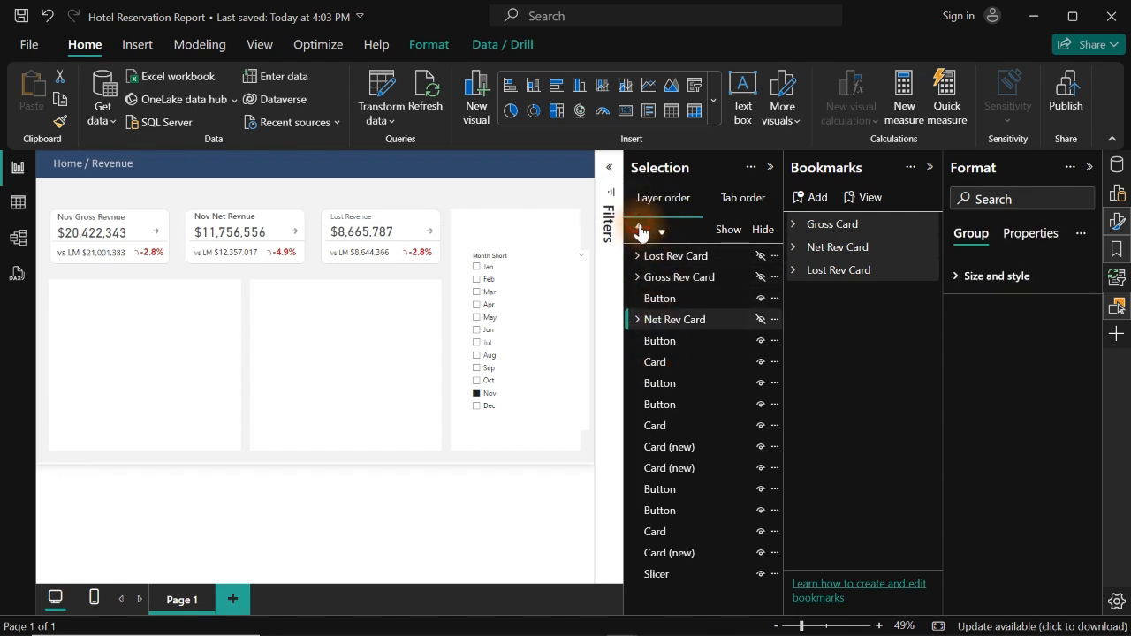
pyautogui.click(638, 227)
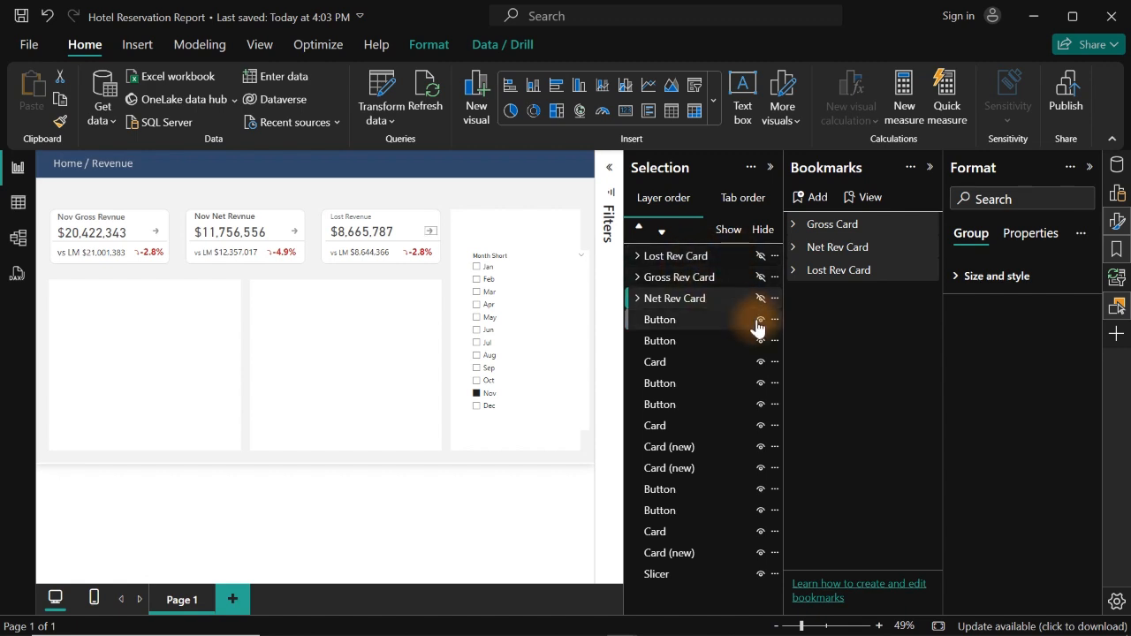
# Add a bookmark named UnFlip with the hidden Lost, Gross and Net Rev Card groups selected.
pyautogui.keyDown('ctrl'); pyautogui.click(715, 280); pyautogui.keyUp('ctrl')
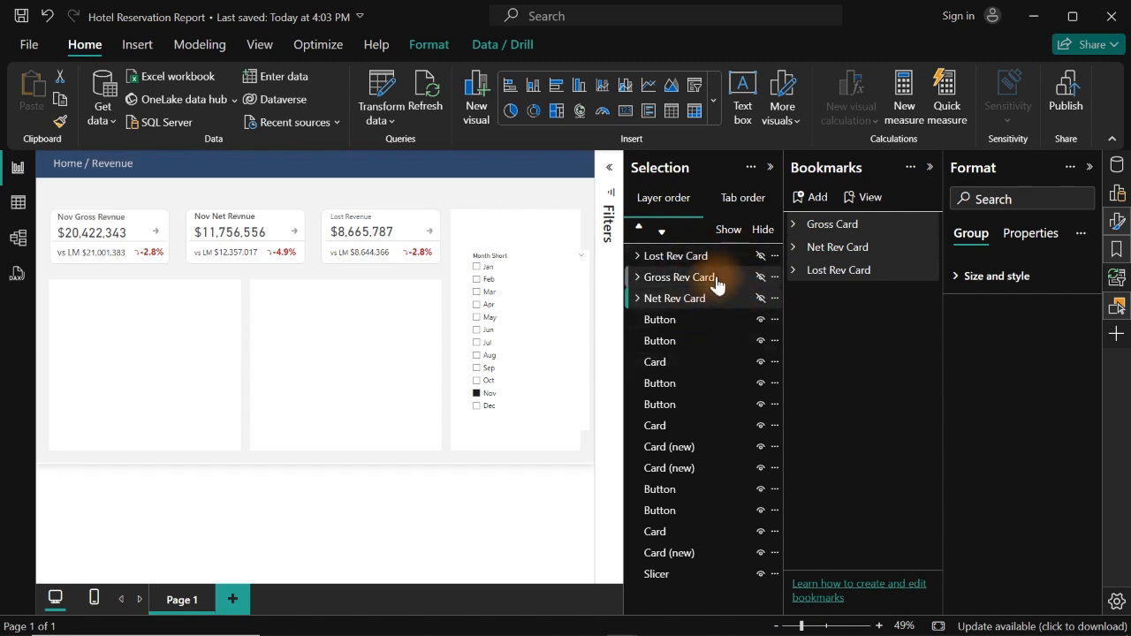
pyautogui.keyDown('ctrl'); pyautogui.click(705, 255); pyautogui.keyUp('ctrl')
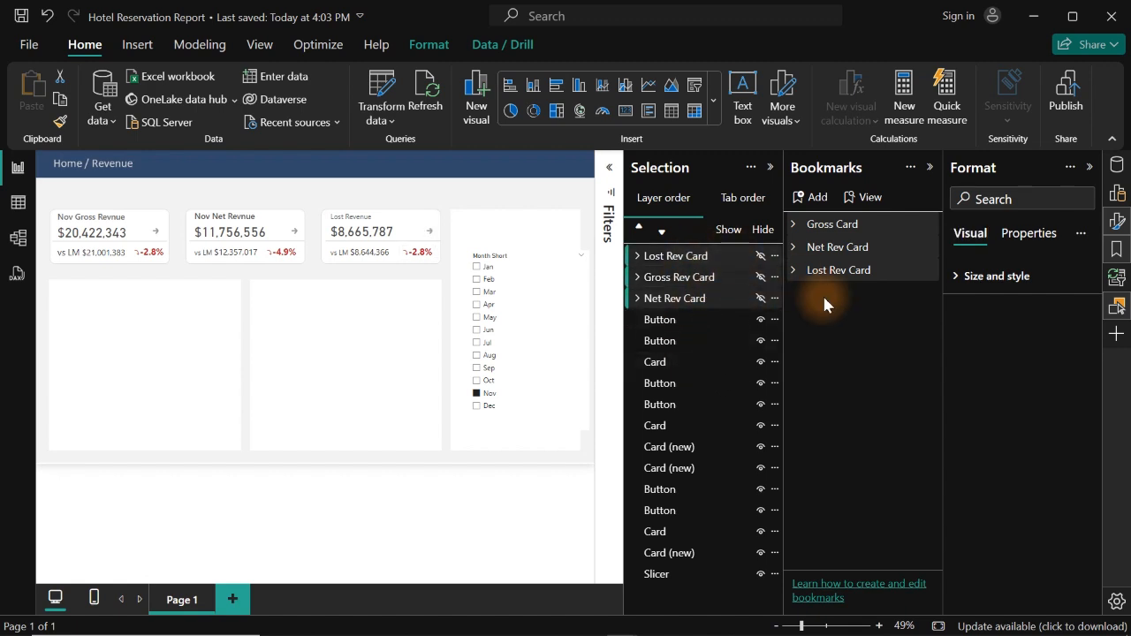
pyautogui.click(820, 198)
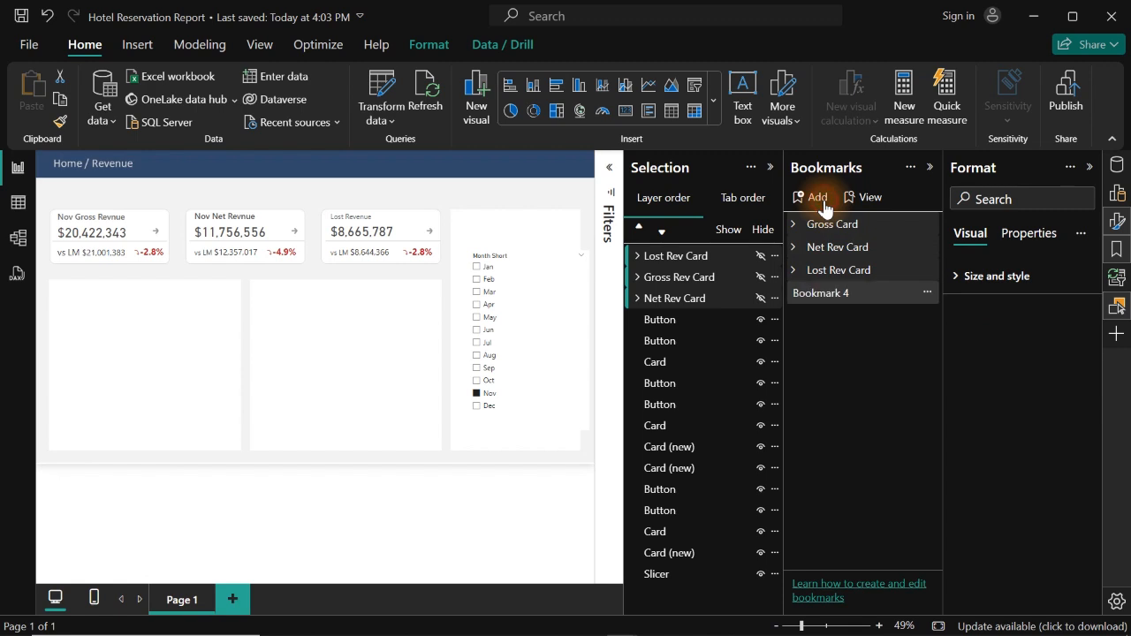
pyautogui.doubleClick(836, 297)
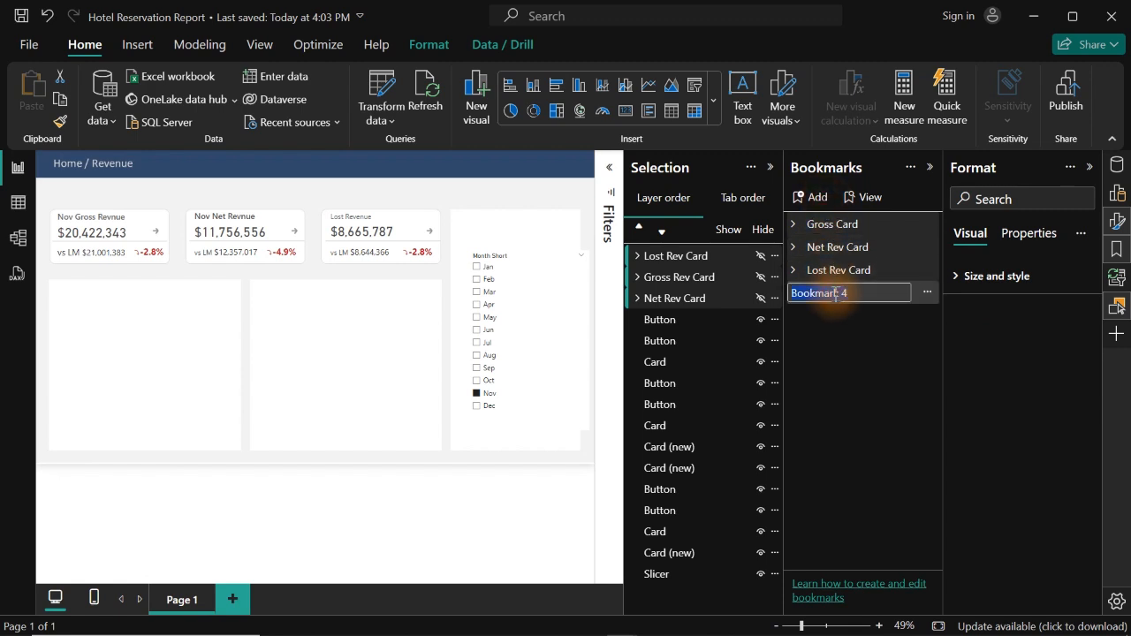
pyautogui.write('UnFlip')
# Restrict the UnFlip bookmark to selected visuals and update it.
pyautogui.click(927, 294)
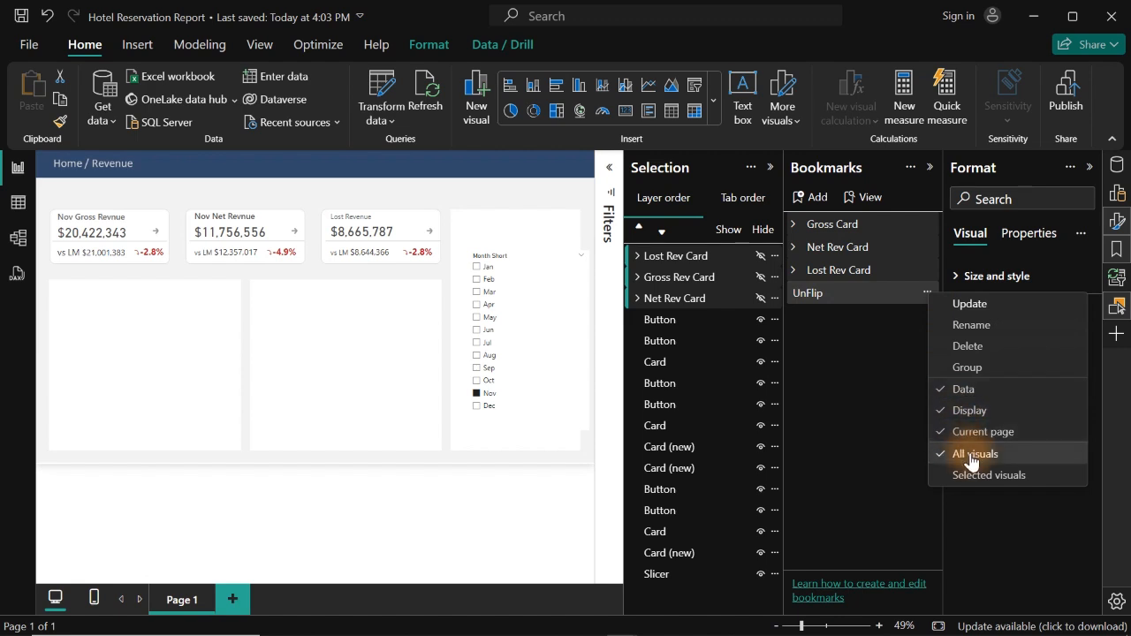
pyautogui.click(980, 474)
pyautogui.click(927, 295)
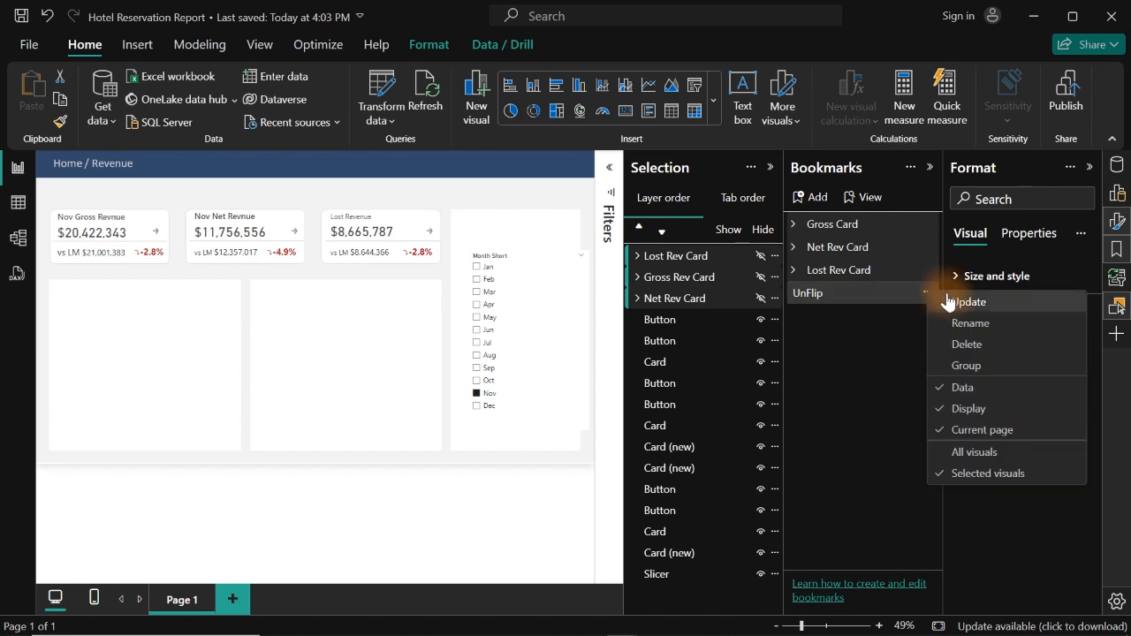
pyautogui.click(950, 302)
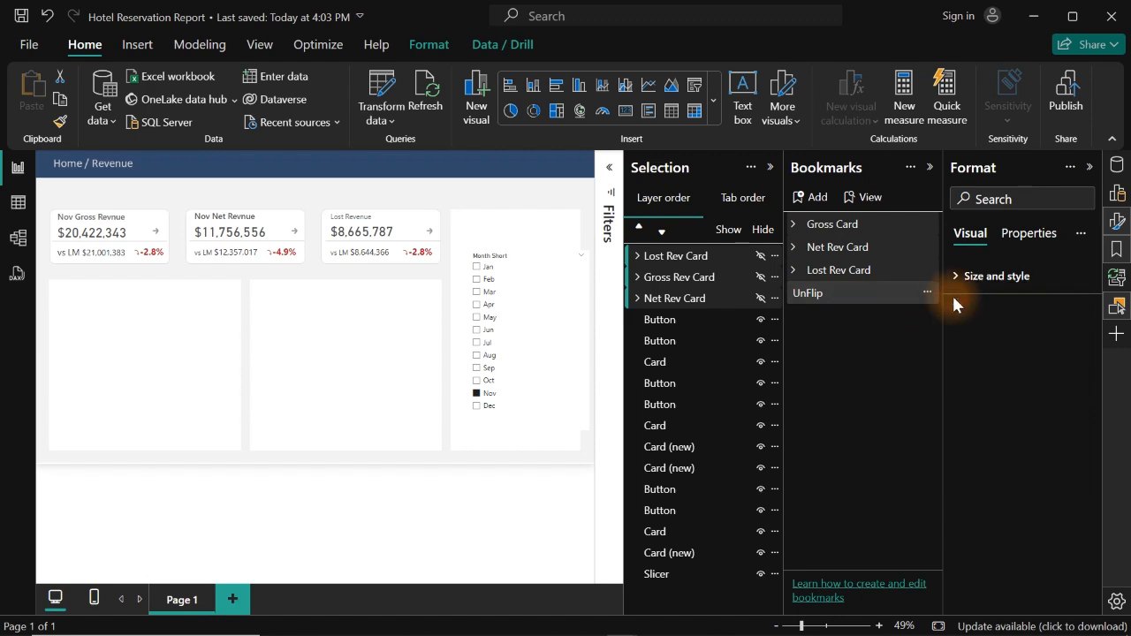
# Make the Lost Rev Card, Gross Rev Card and Net Rev Card groups visible.
pyautogui.click(760, 256)
pyautogui.click(761, 277)
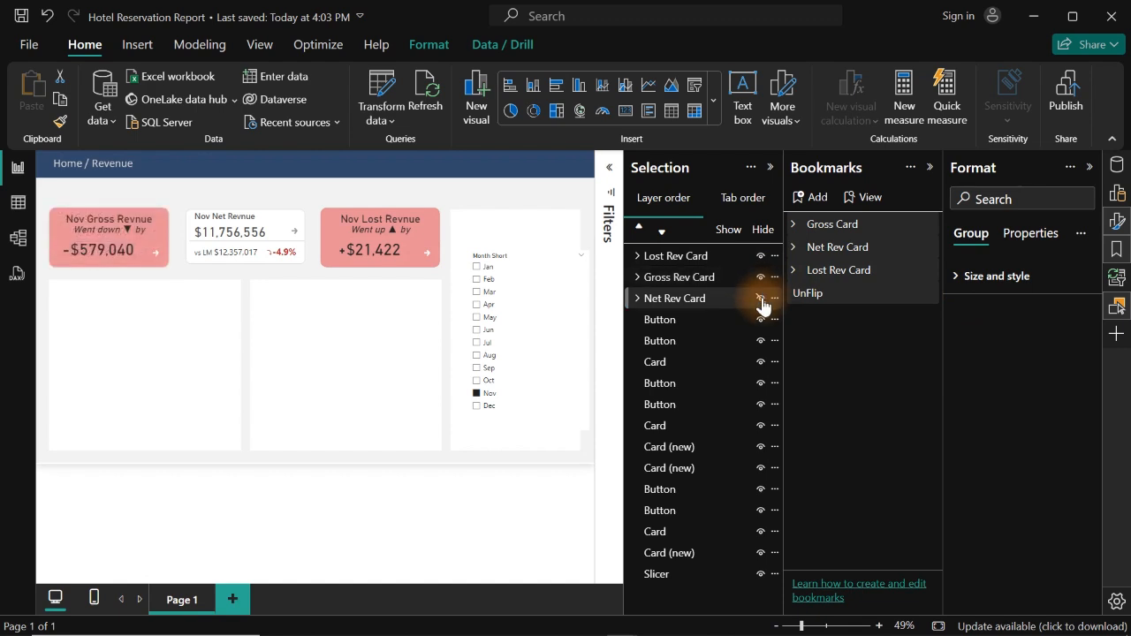
pyautogui.click(761, 298)
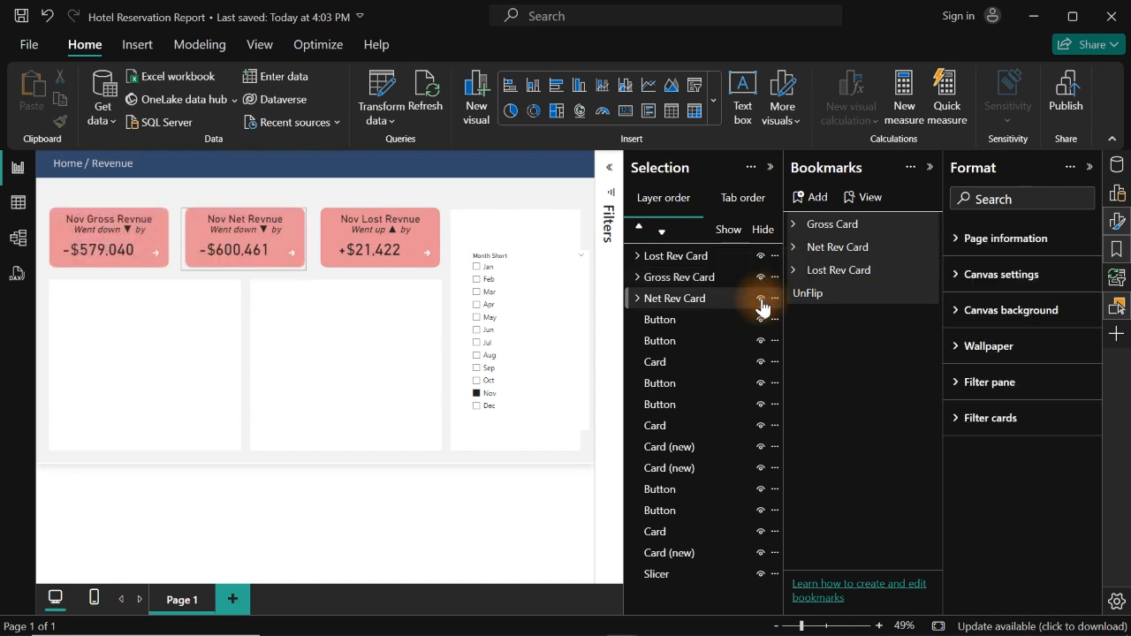
# Select the three visible Rev Card groups and add a bookmark for them named Flip.
pyautogui.click(692, 301)
pyautogui.click(712, 279)
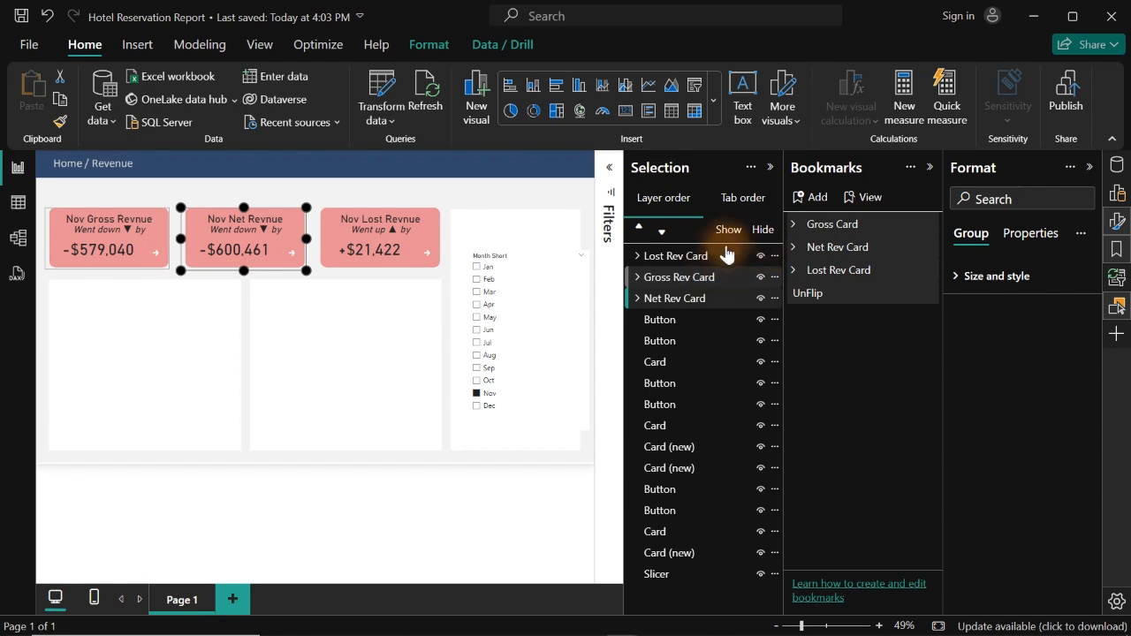
pyautogui.click(715, 257)
pyautogui.keyDown('ctrl'); pyautogui.click(712, 298); pyautogui.keyUp('ctrl')
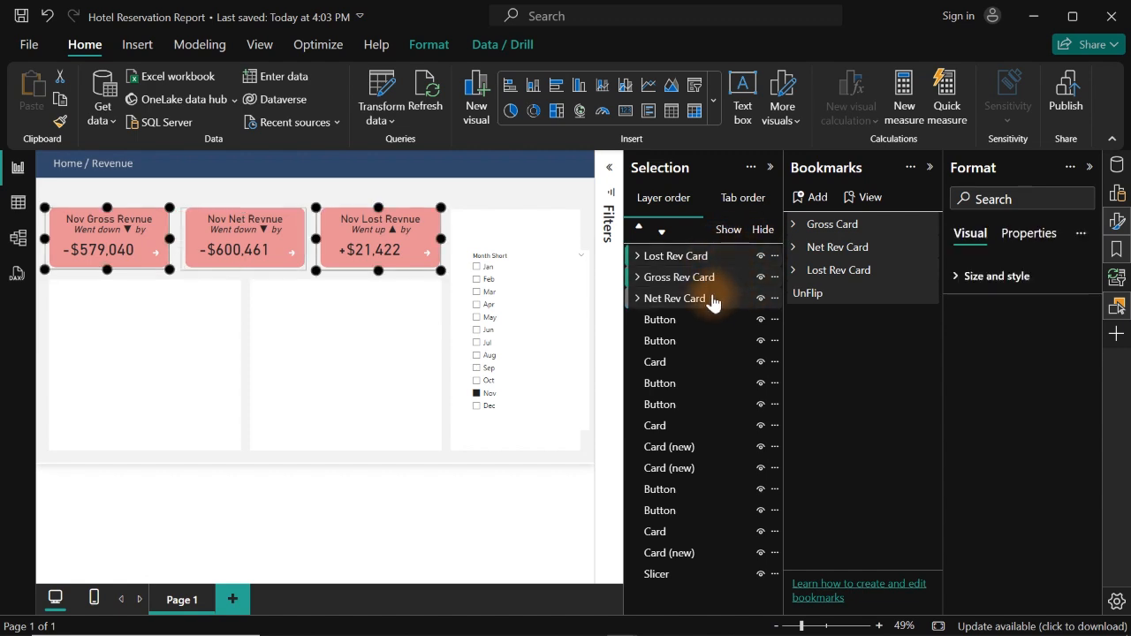
pyautogui.click(814, 200)
pyautogui.click(837, 319)
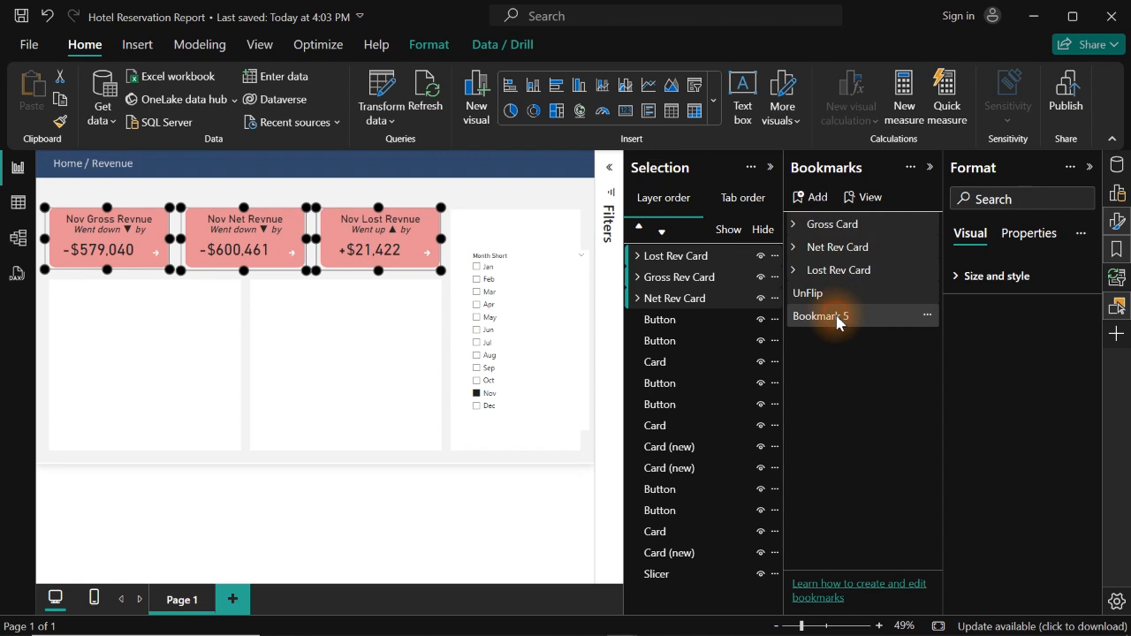
pyautogui.doubleClick(836, 318)
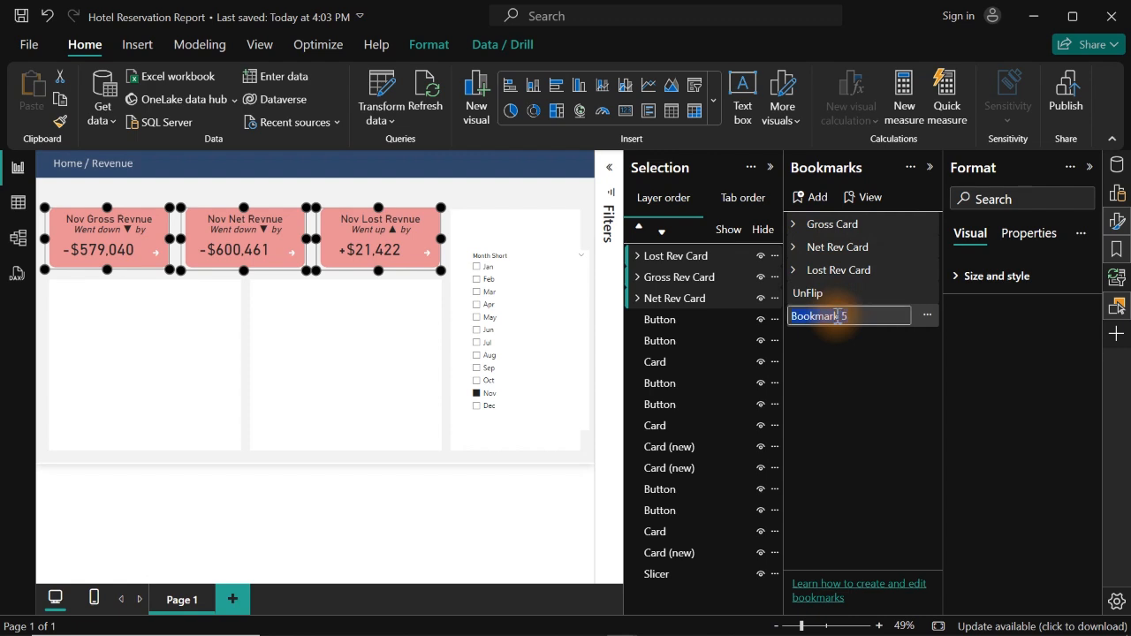
pyautogui.write('Flip')
# Restrict the Flip bookmark to selected visuals and update it.
pyautogui.click(927, 316)
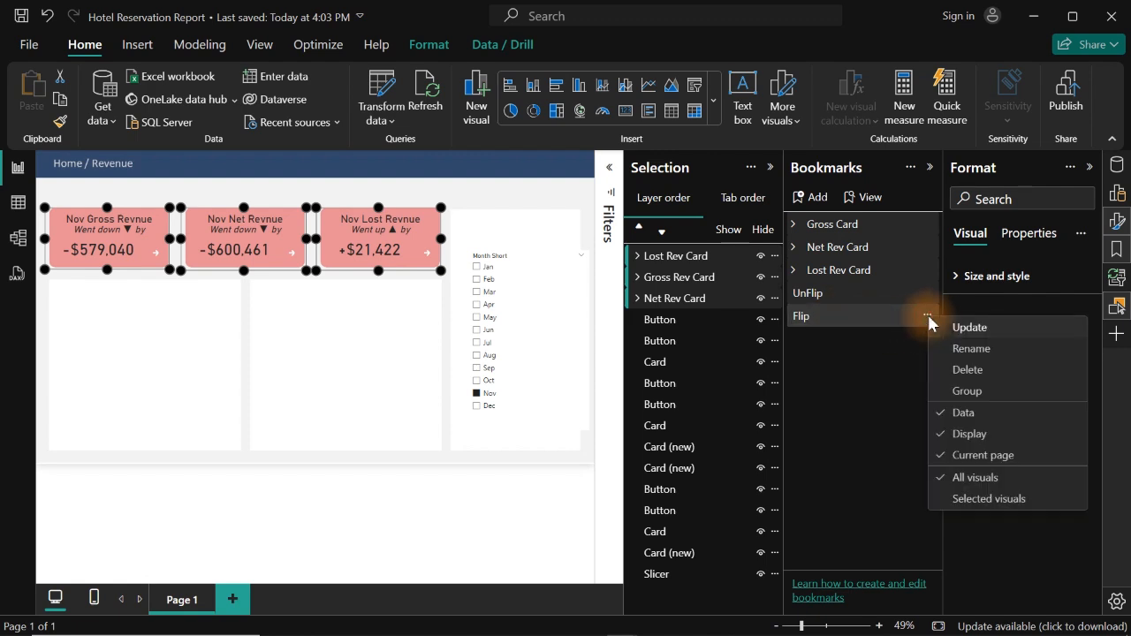
pyautogui.click(972, 497)
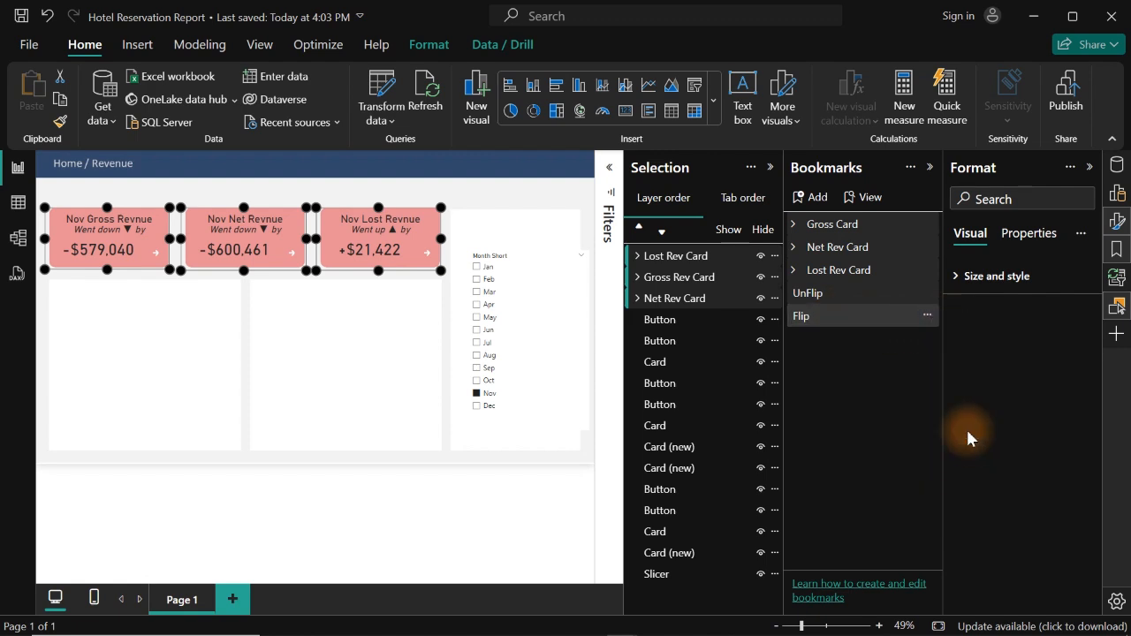
pyautogui.click(927, 317)
pyautogui.click(956, 324)
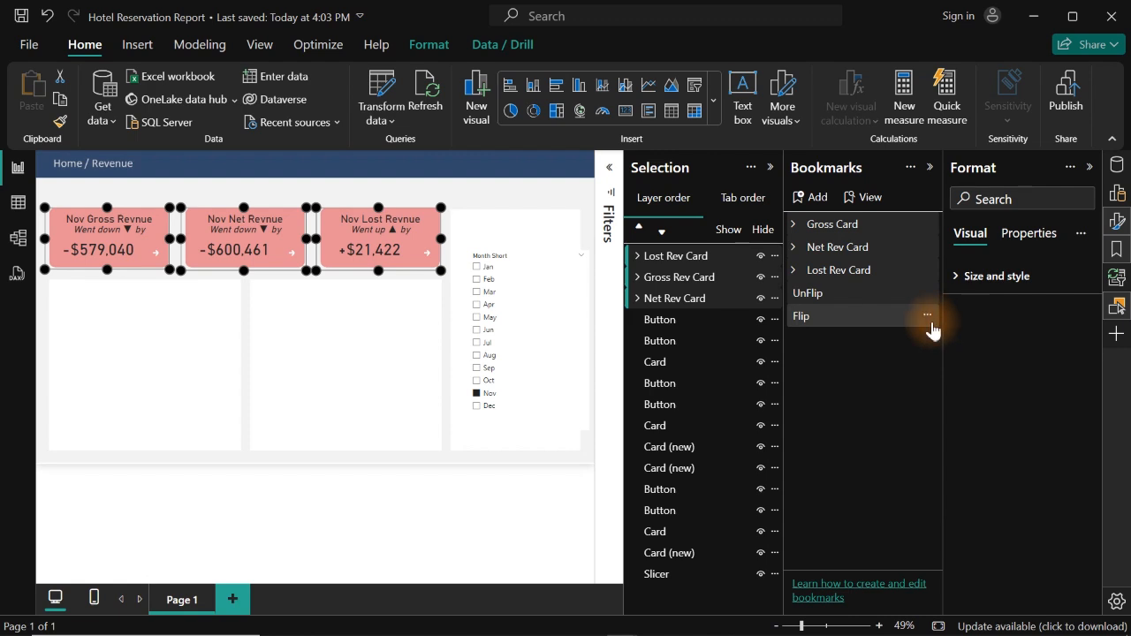
# Test the UnFlip and Flip bookmarks, and flip the lost, net and gross cards back individually with their arrow buttons.
pyautogui.click(848, 295)
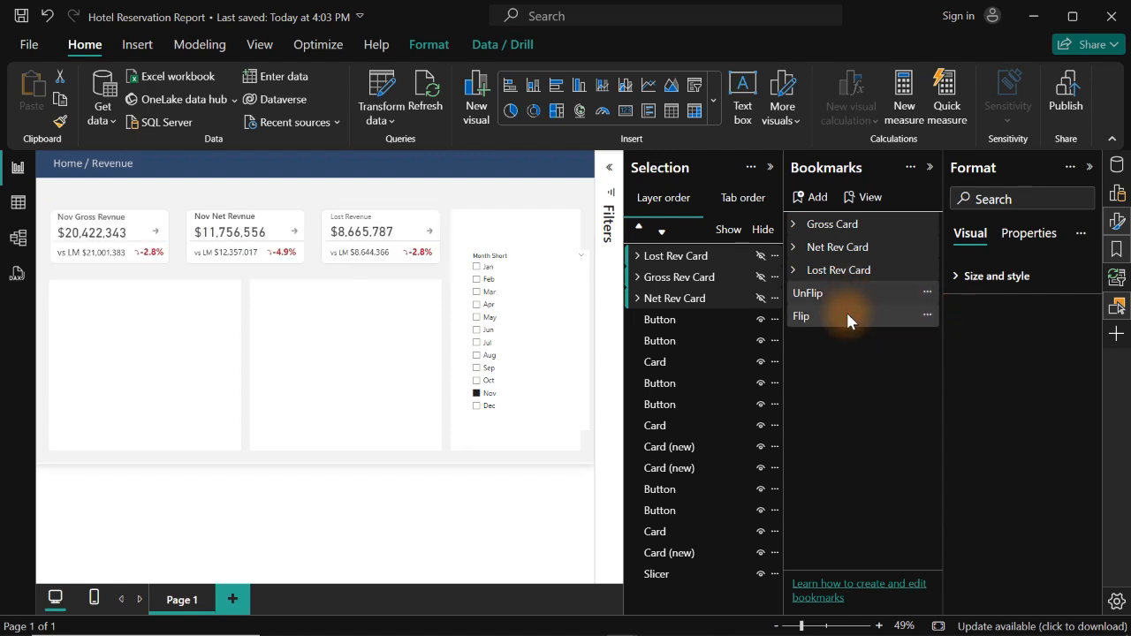
pyautogui.click(846, 311)
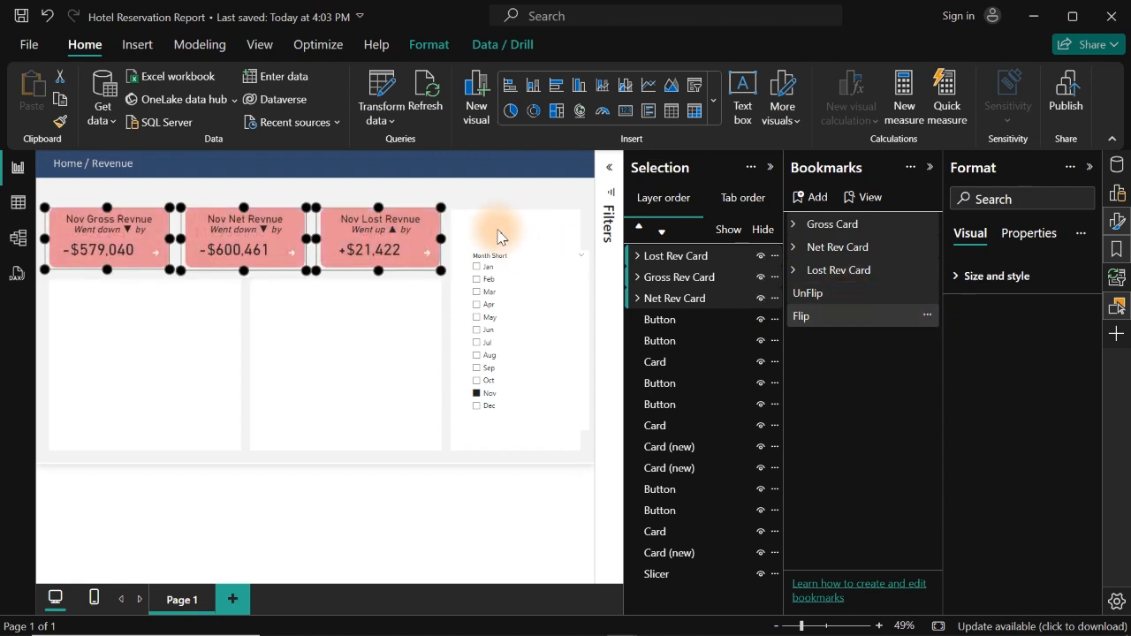
pyautogui.click(491, 200)
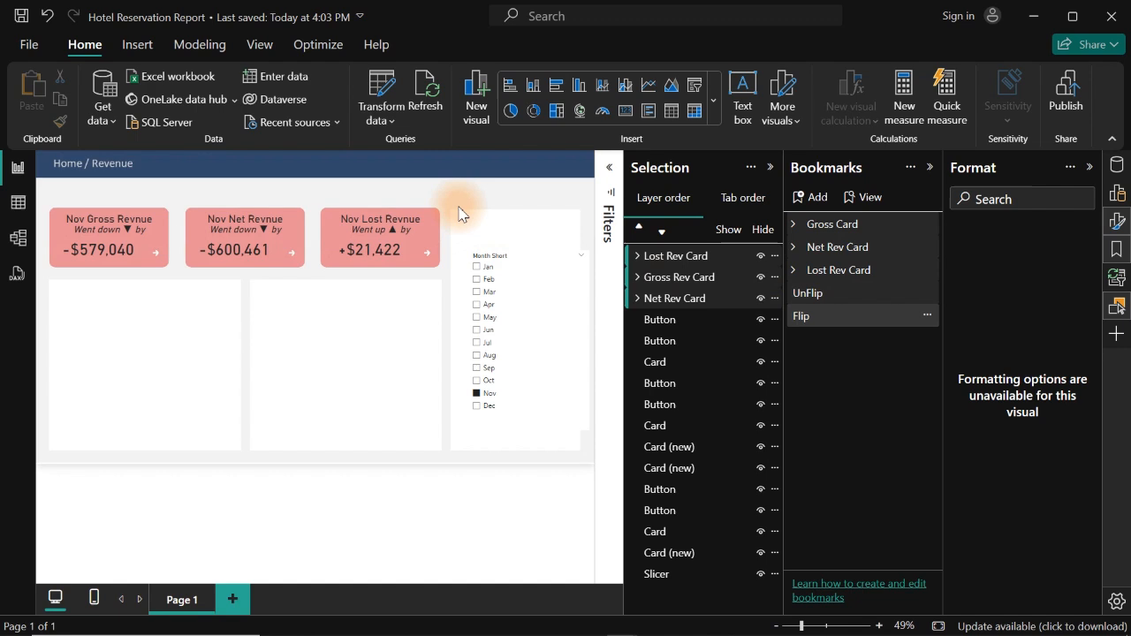
pyautogui.keyDown('ctrl'); pyautogui.click(426, 256); pyautogui.keyUp('ctrl')
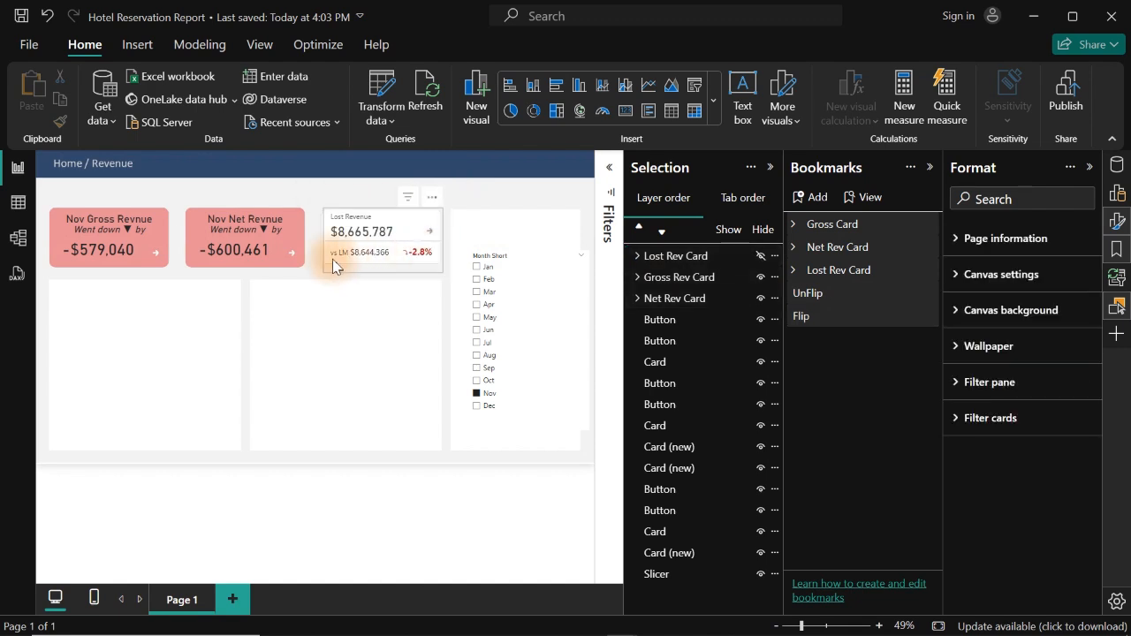
pyautogui.keyDown('ctrl'); pyautogui.click(293, 257); pyautogui.keyUp('ctrl')
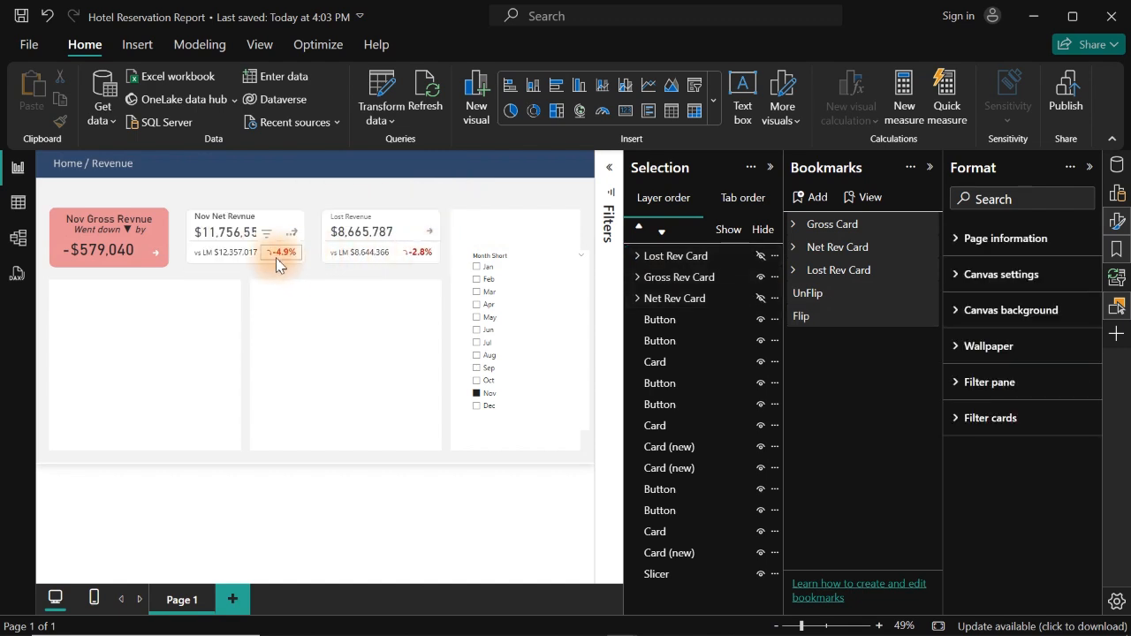
pyautogui.keyDown('ctrl'); pyautogui.click(160, 256); pyautogui.keyUp('ctrl')
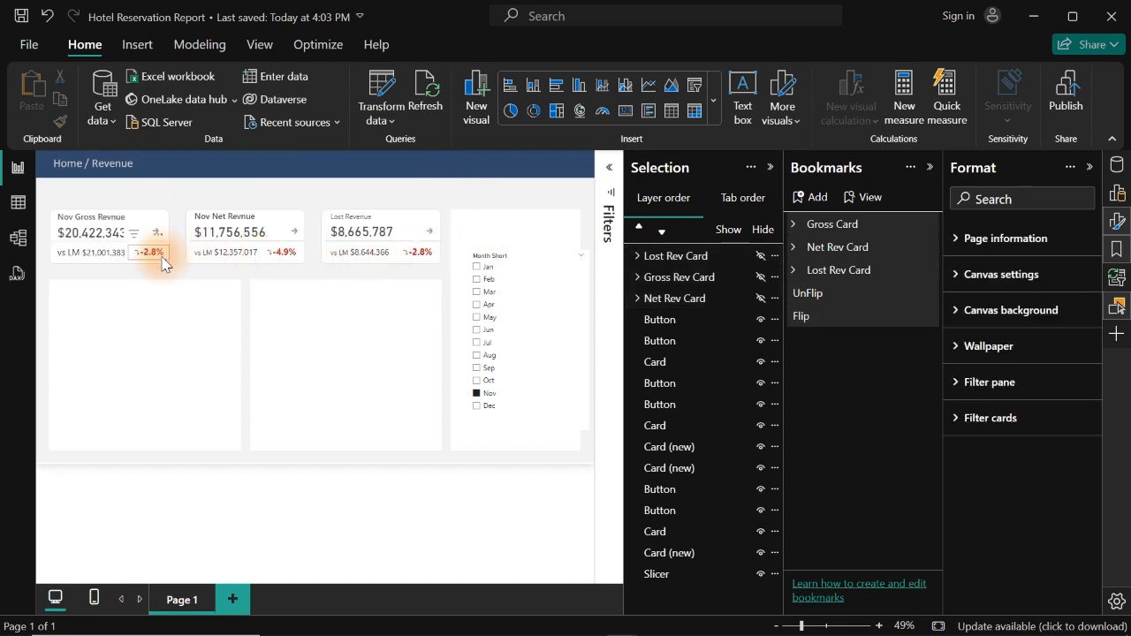
# Group the Flip and UnFlip bookmarks together and name the group Flip.
pyautogui.click(812, 319)
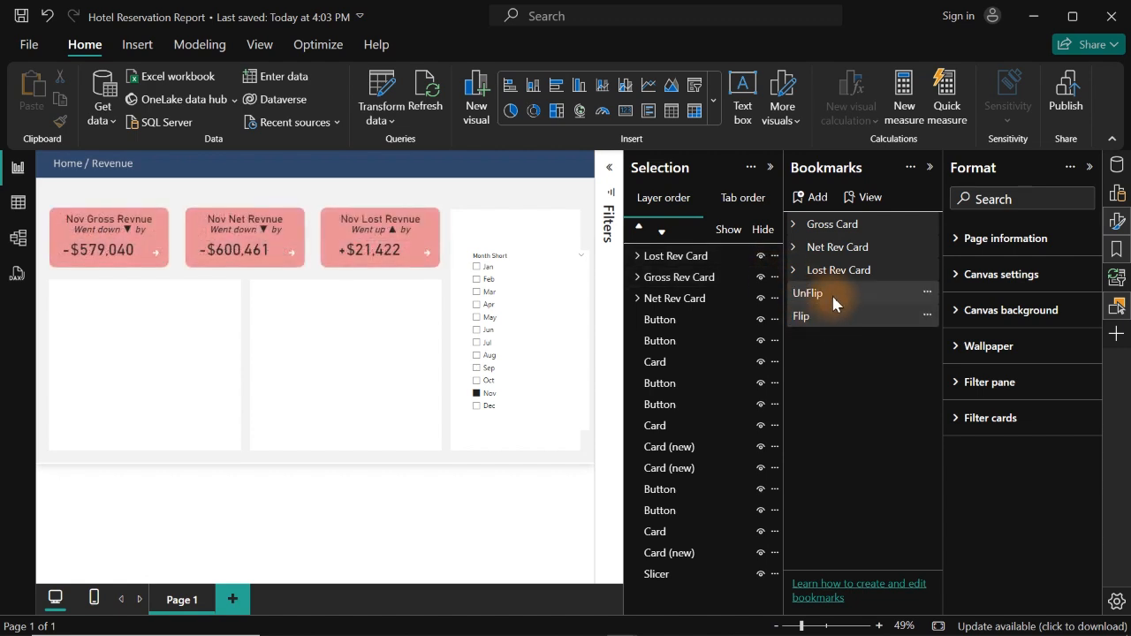
pyautogui.click(833, 297)
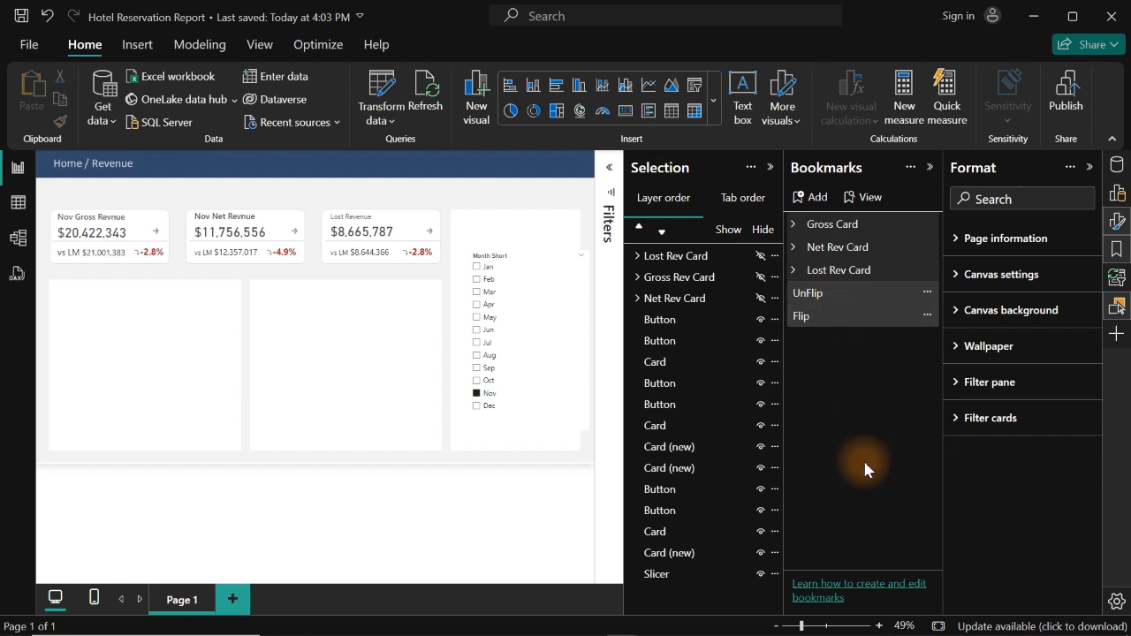
pyautogui.rightClick(835, 317)
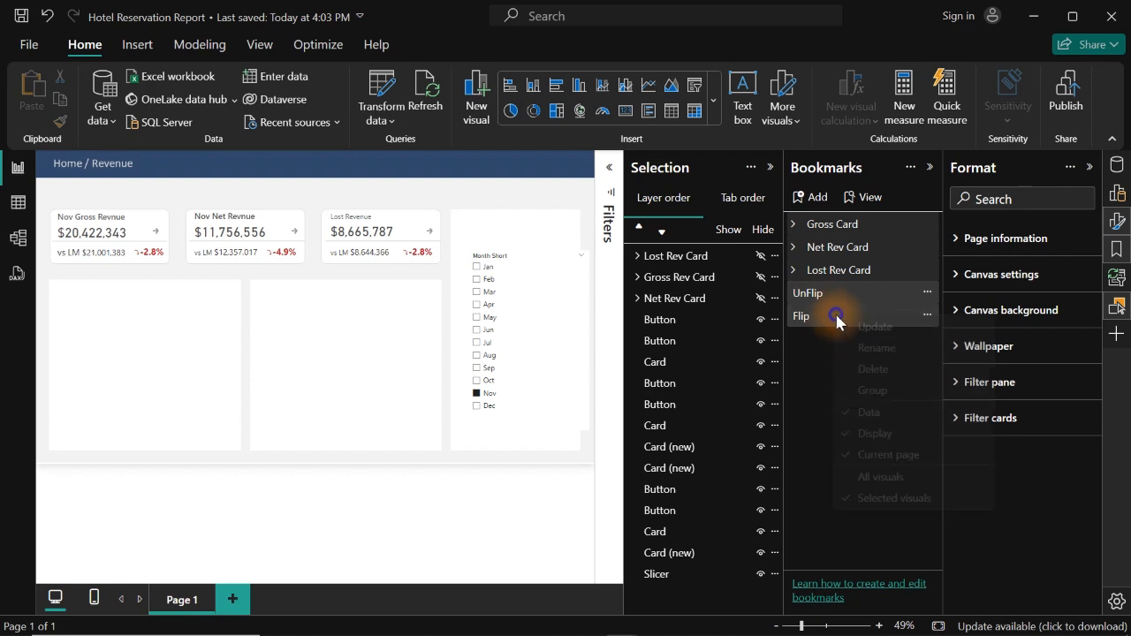
pyautogui.click(888, 391)
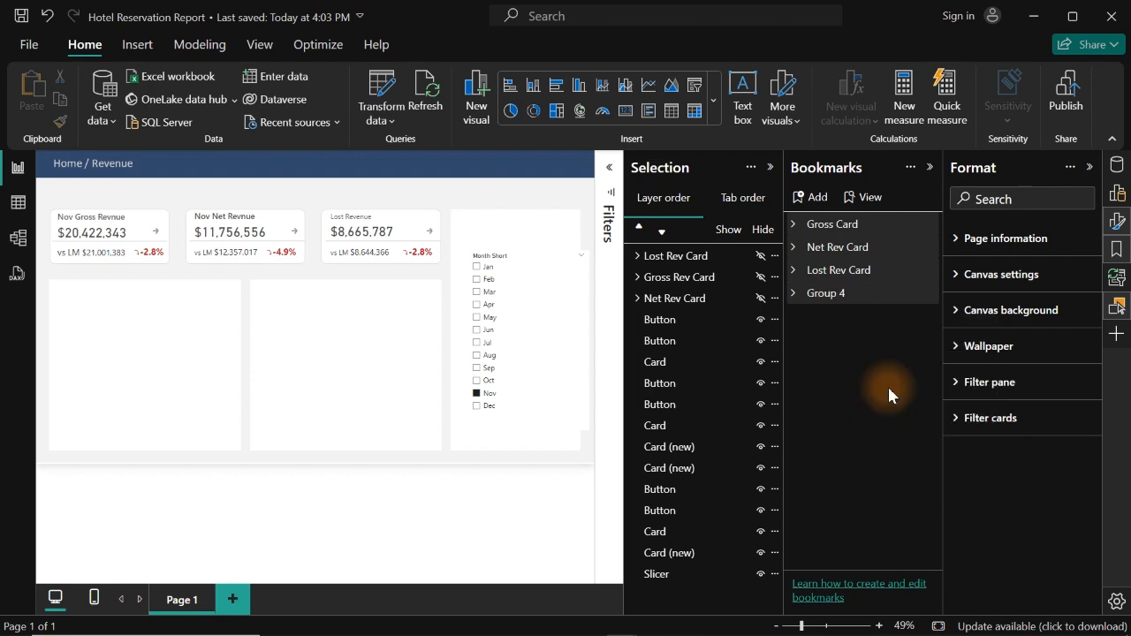
pyautogui.doubleClick(825, 293)
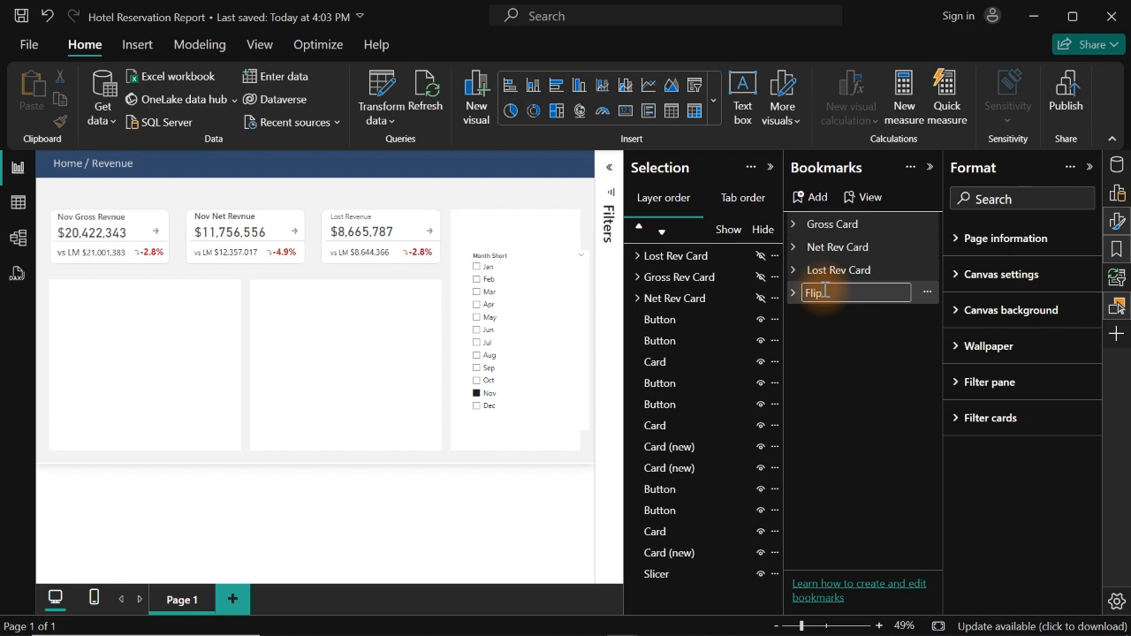
pyautogui.press('Return')
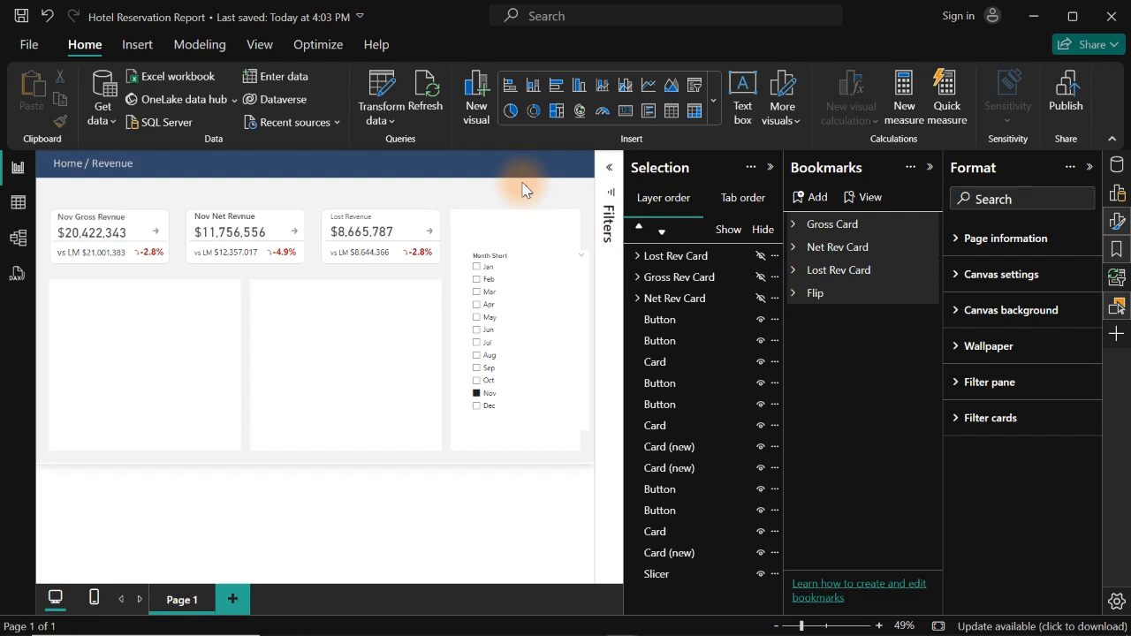
# Hide the bookmarks, formatting and layer order panes to enlarge the report canvas.
pyautogui.click(1117, 251)
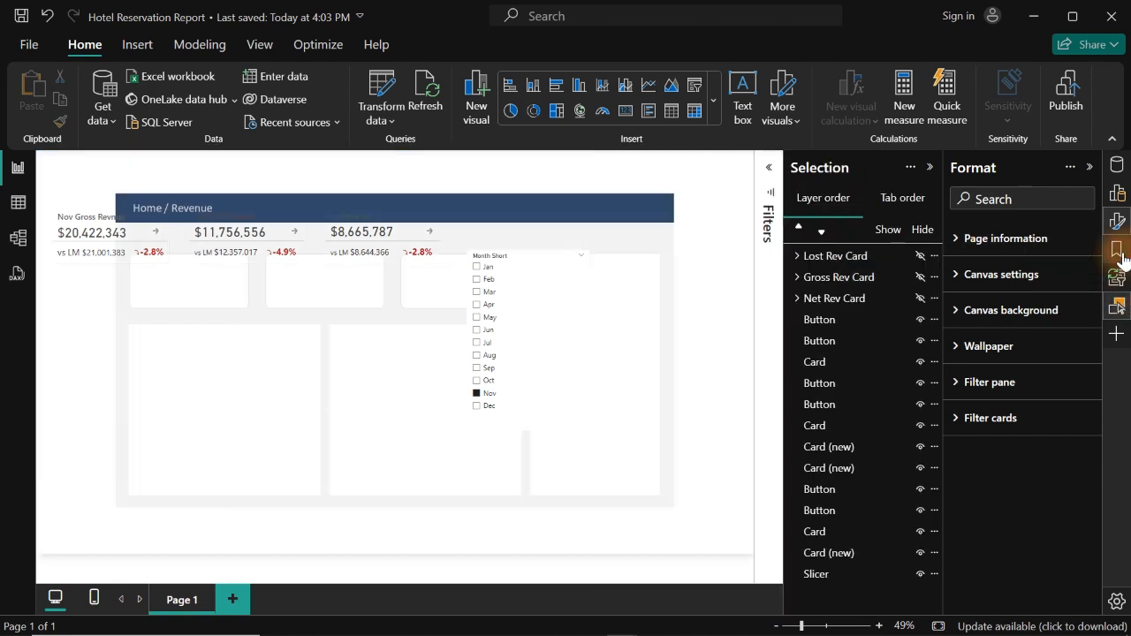
pyautogui.click(1117, 221)
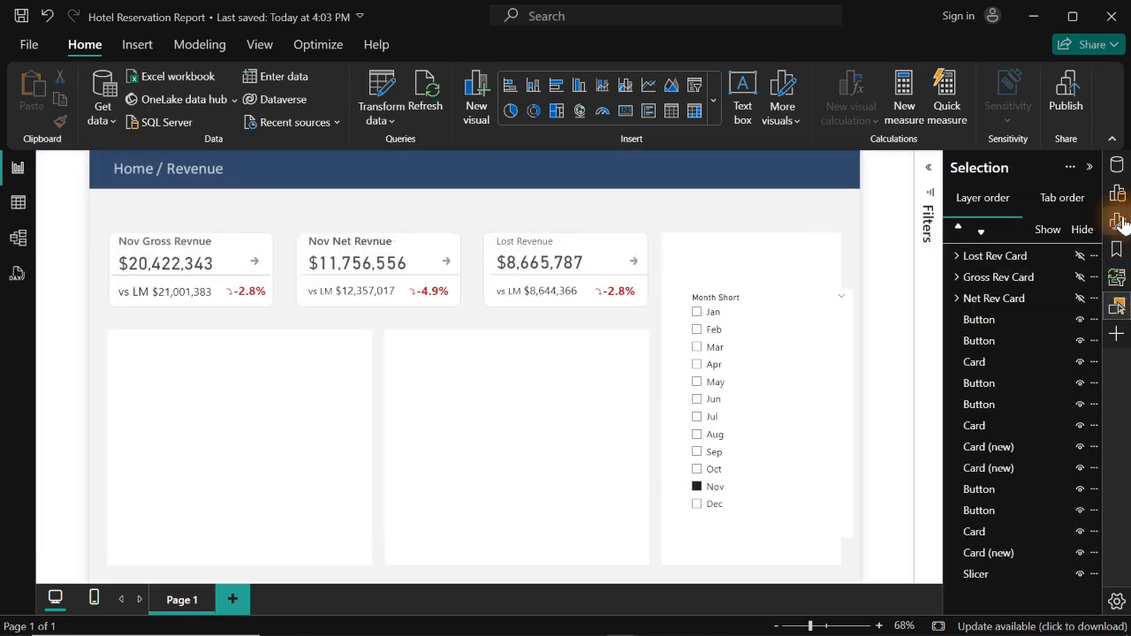
pyautogui.click(1119, 311)
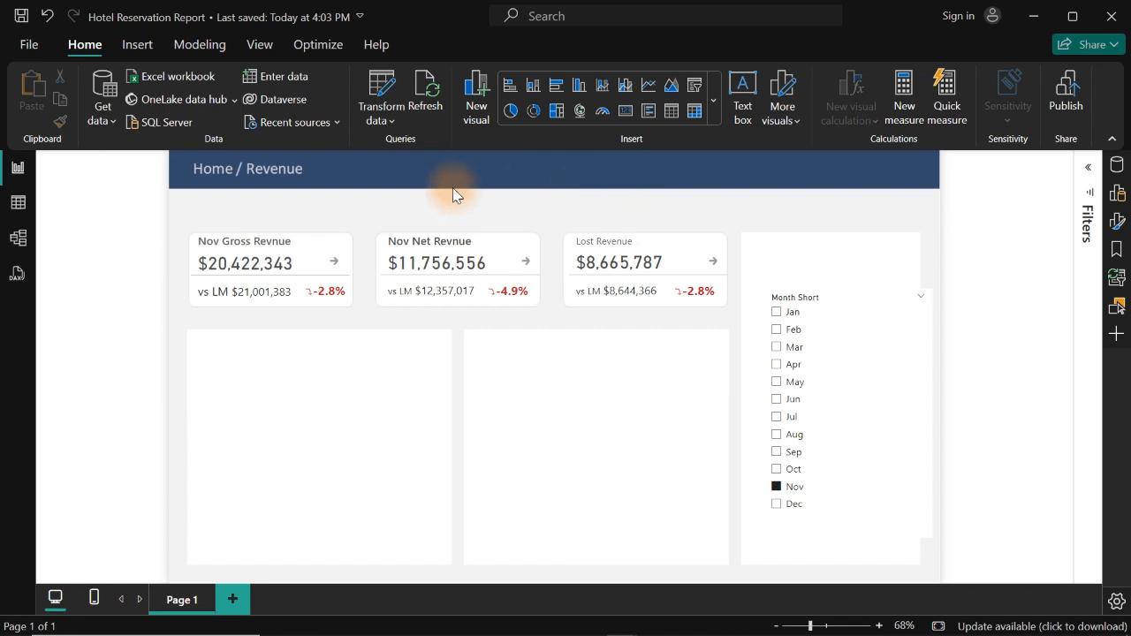
# Insert a wide text box above the gross and net revenue cards and enter the title Hotel Reservation Dashboard.
pyautogui.click(134, 46)
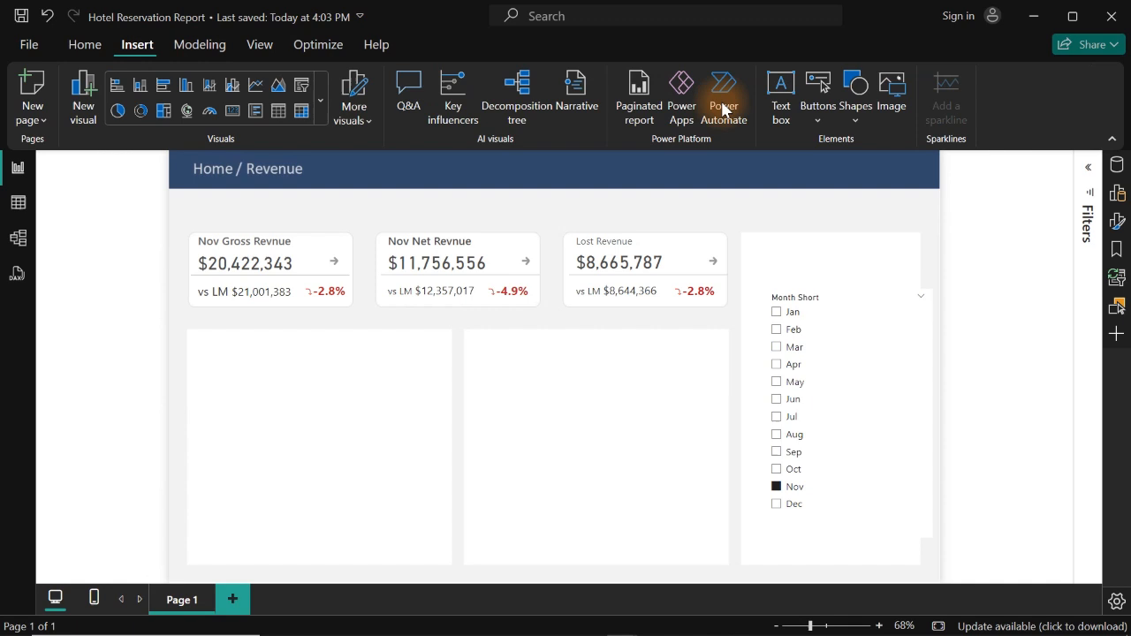
pyautogui.click(782, 102)
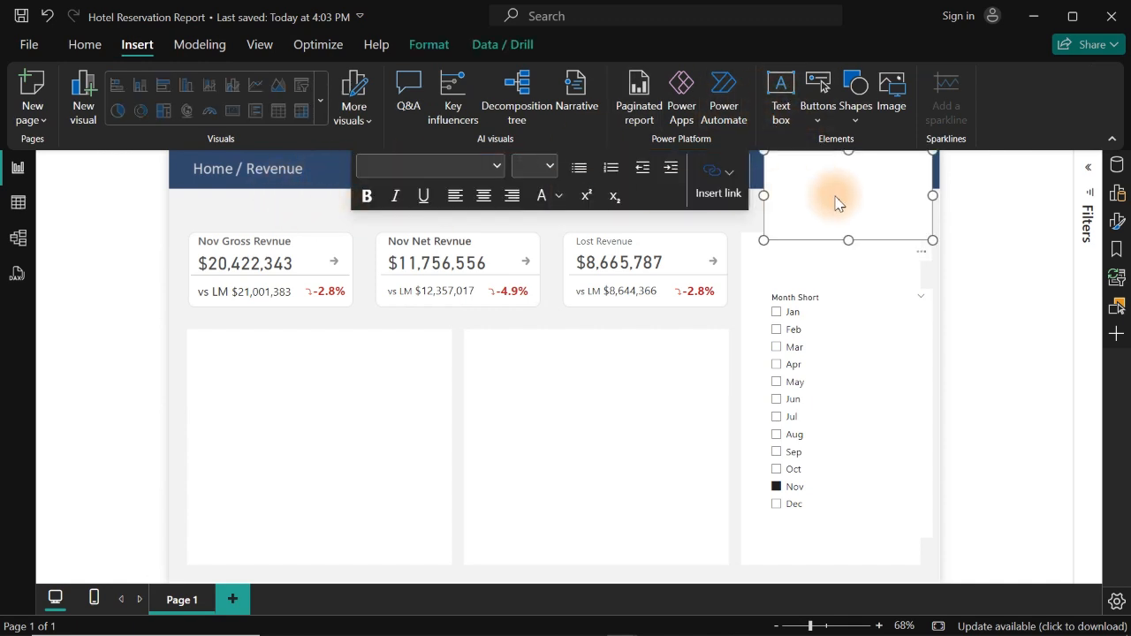
pyautogui.moveTo(925, 251); pyautogui.dragTo(347, 291)
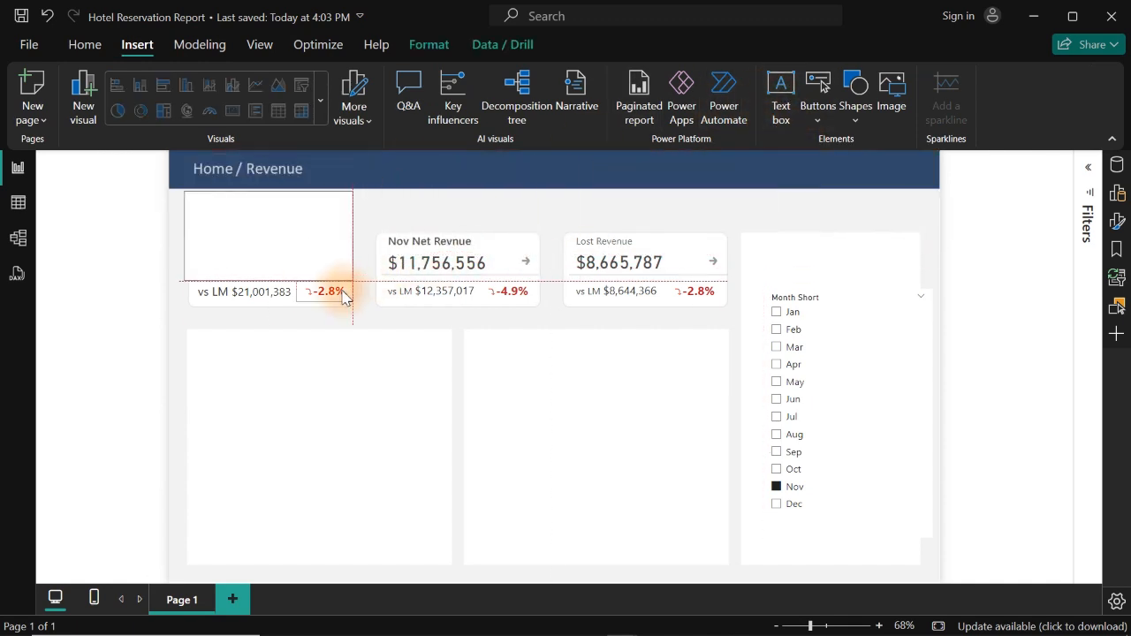
pyautogui.moveTo(353, 236); pyautogui.dragTo(519, 230)
pyautogui.click(278, 204)
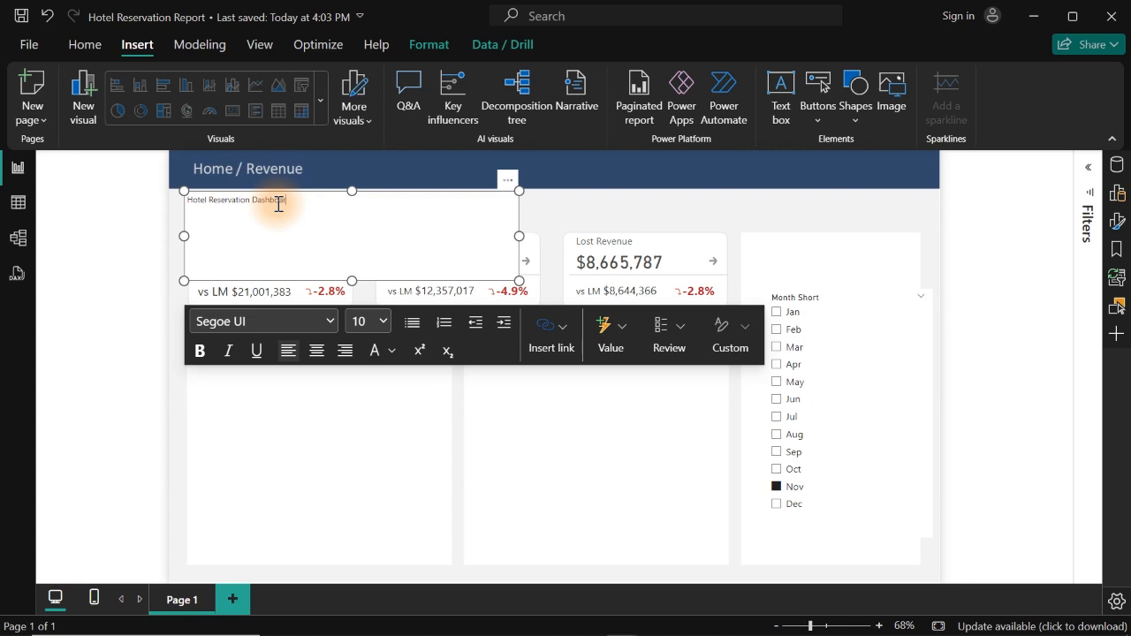
# Format the Hotel Reservation Dashboard title in Segoe (Bold) at font size 24.
pyautogui.tripleClick(278, 204)
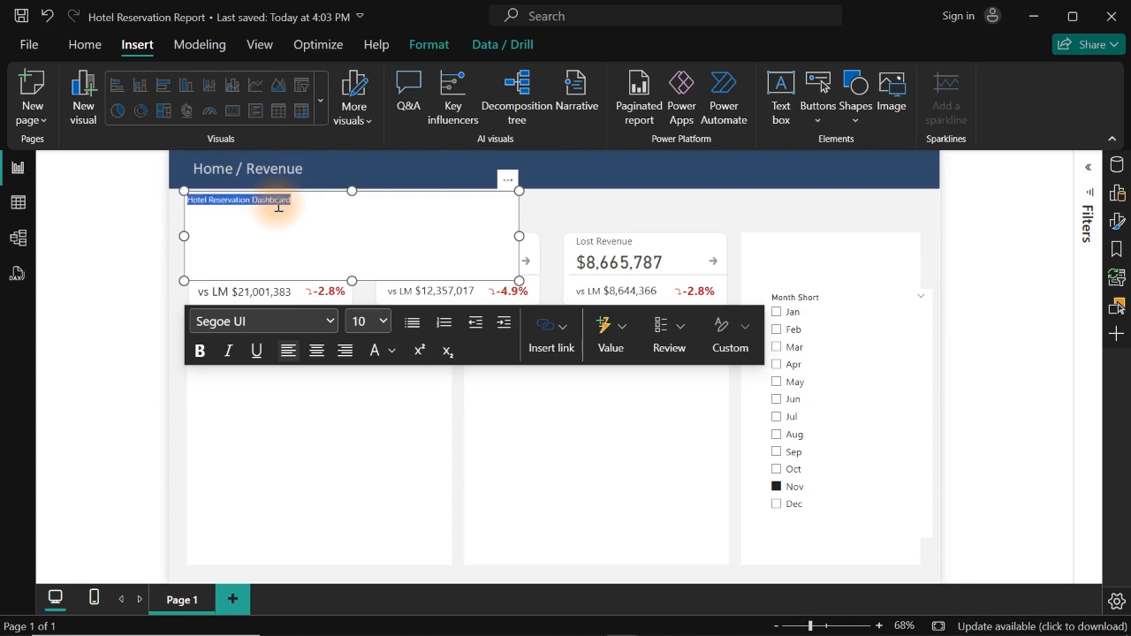
pyautogui.click(379, 322)
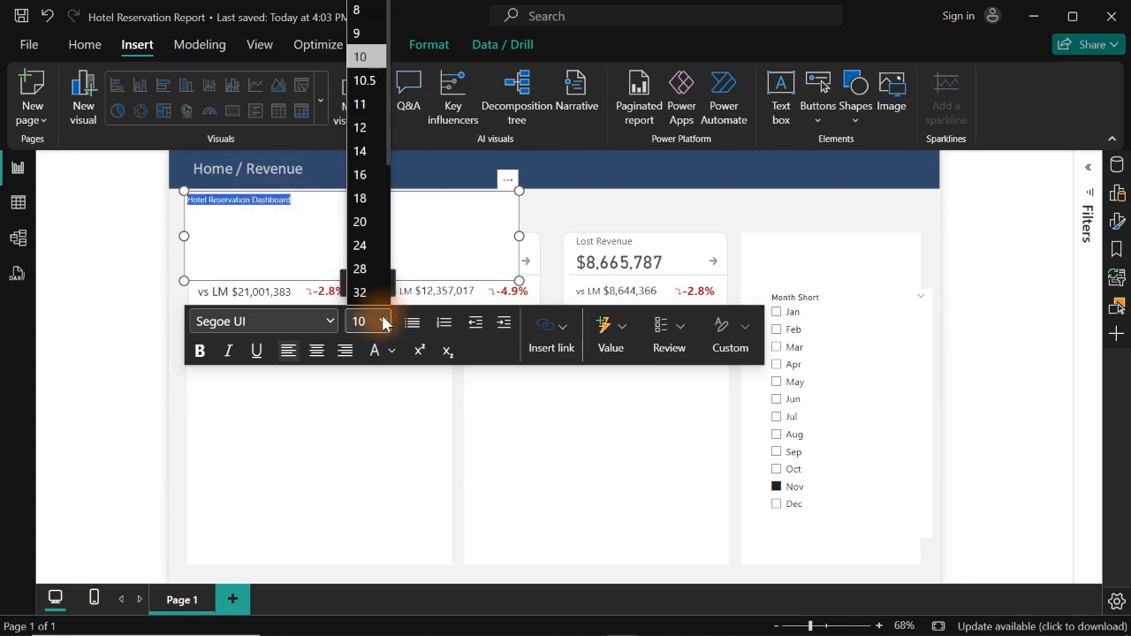
pyautogui.click(366, 222)
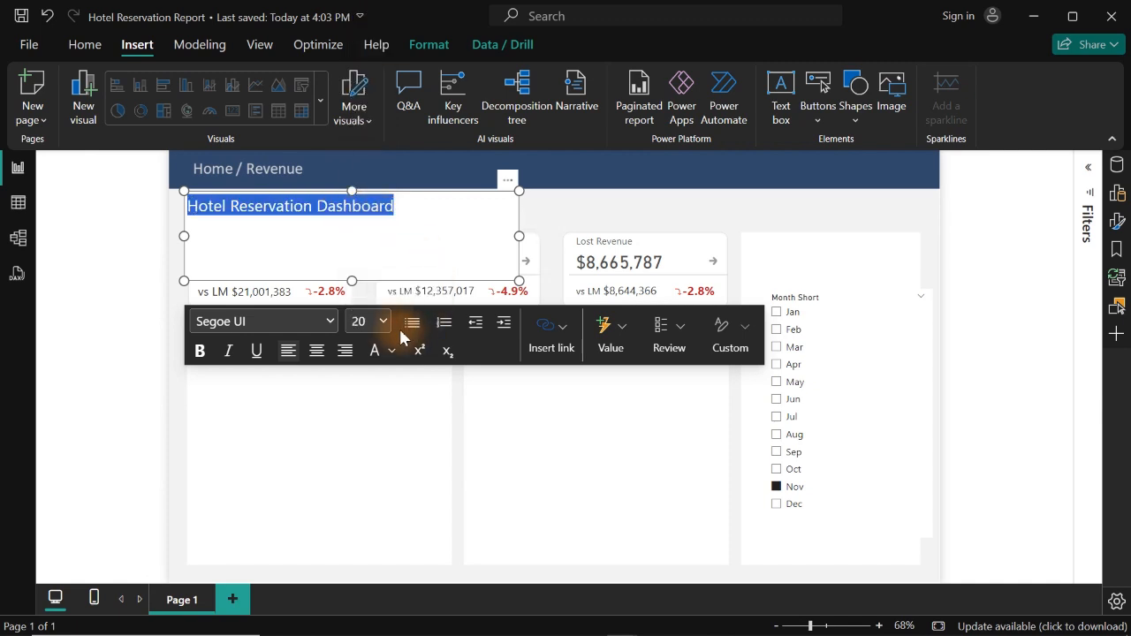
pyautogui.click(331, 322)
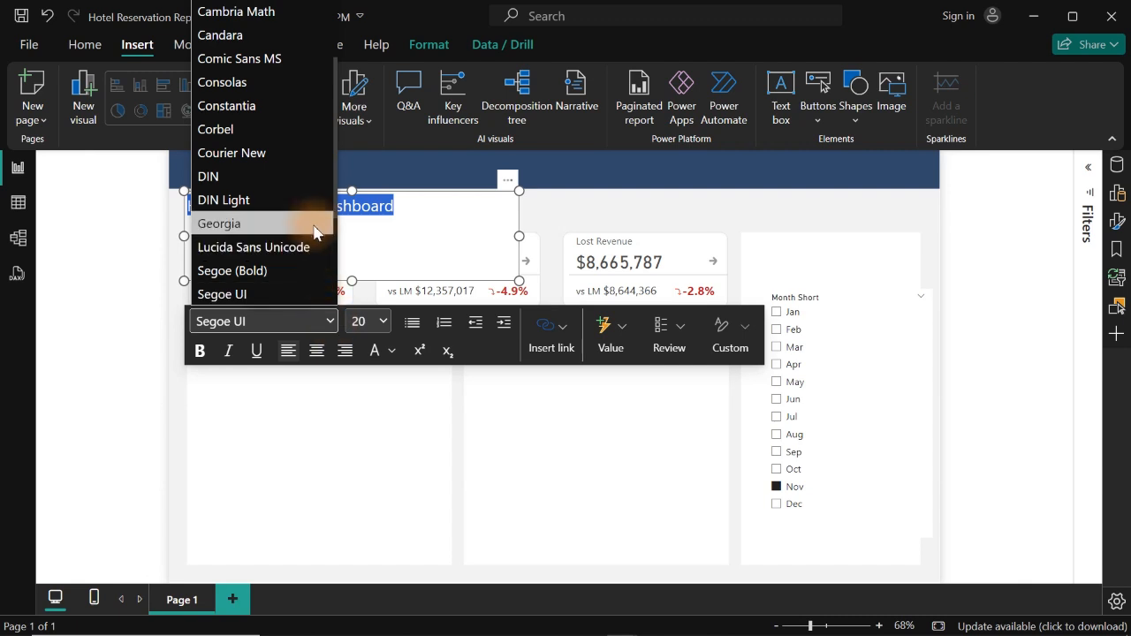
pyautogui.click(285, 269)
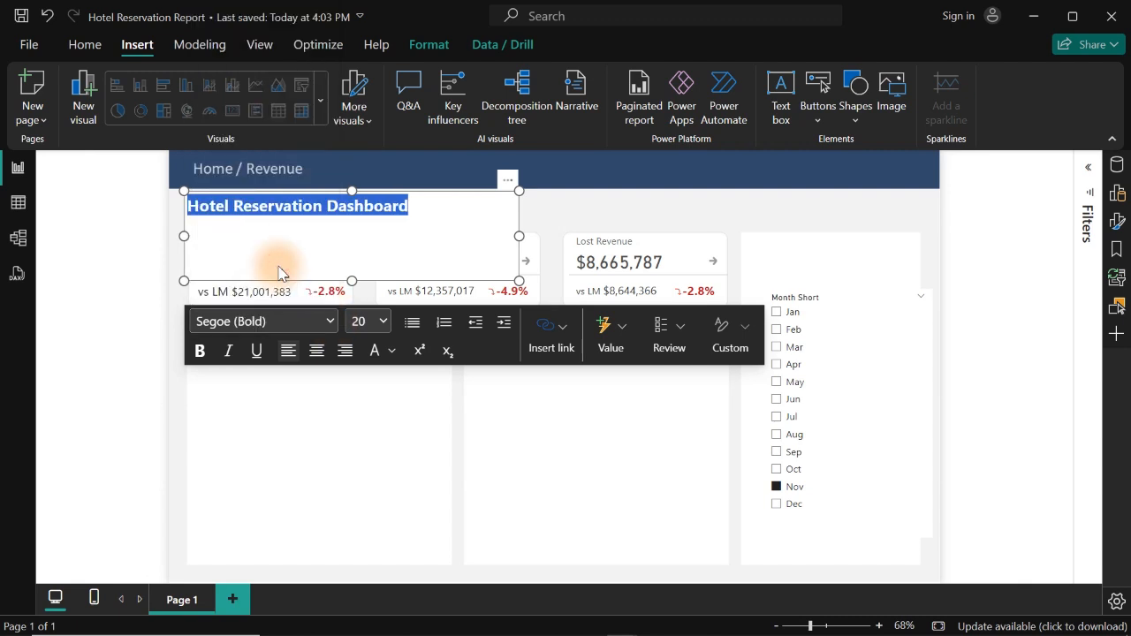
pyautogui.click(383, 321)
pyautogui.click(374, 244)
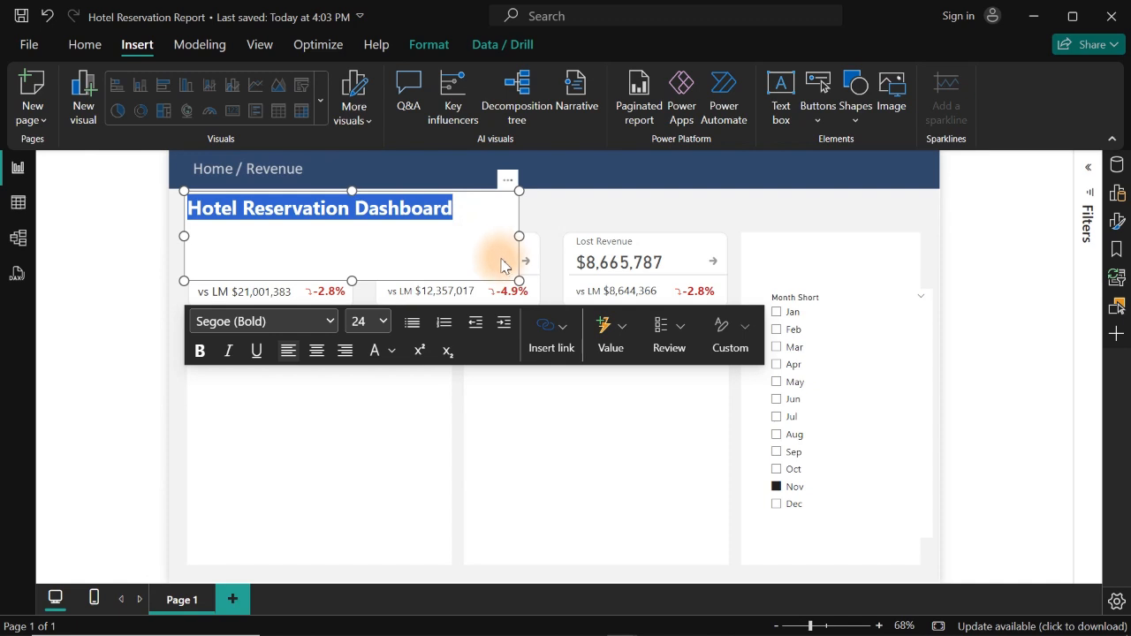
# Shrink the title text box to about 509 wide by 63 high and turn off its background.
pyautogui.moveTo(519, 281); pyautogui.dragTo(490, 228)
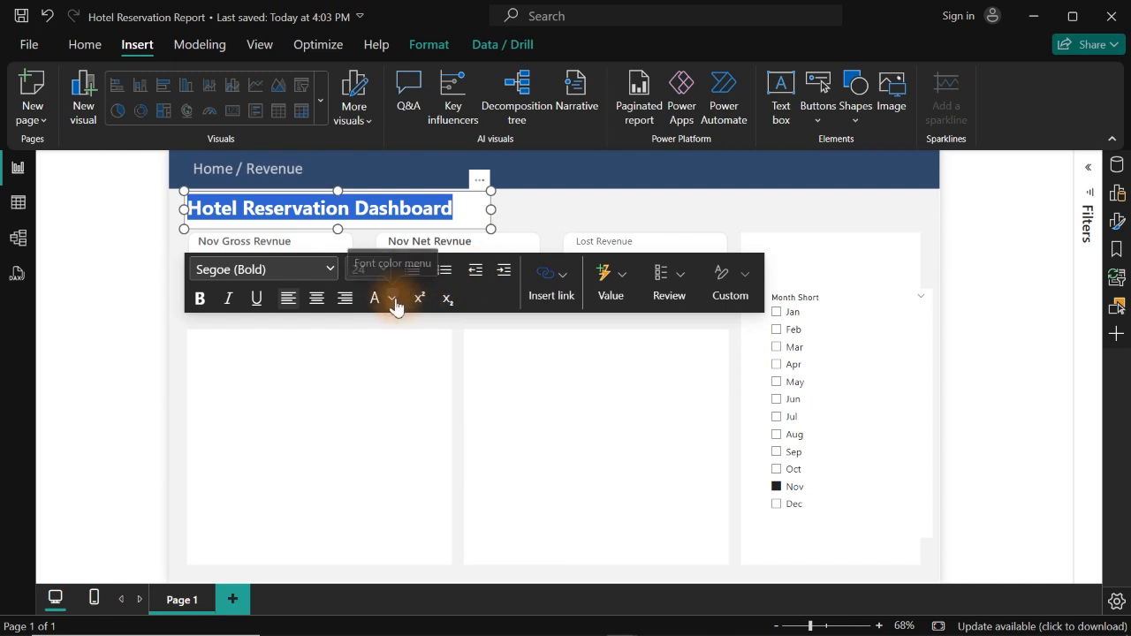
pyautogui.click(1118, 221)
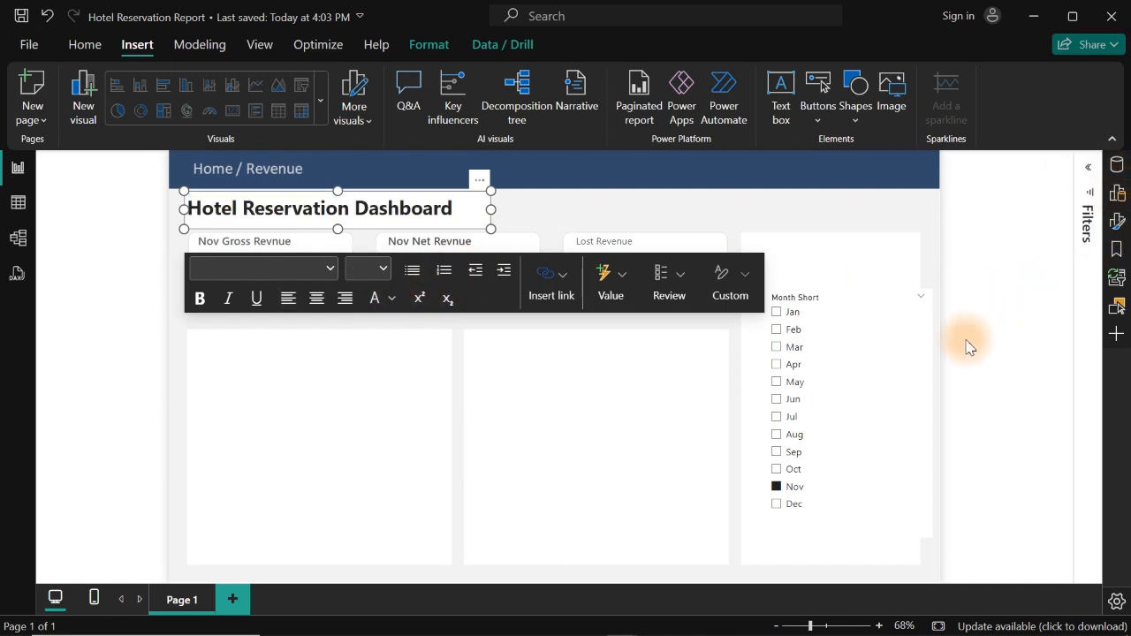
pyautogui.click(1117, 222)
pyautogui.click(963, 283)
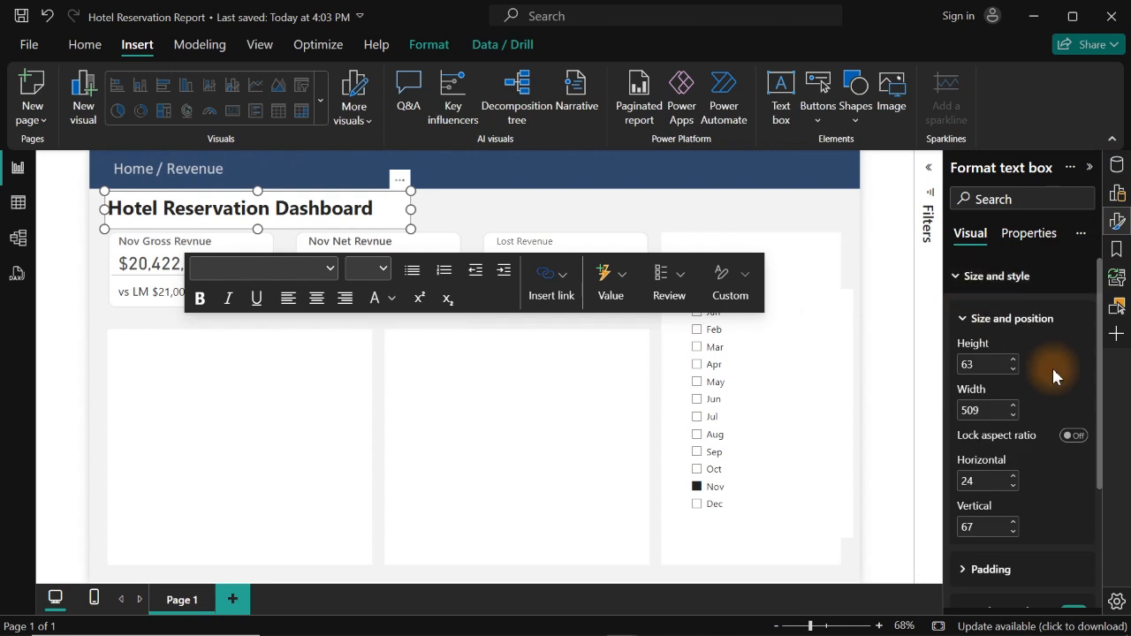
pyautogui.scroll(-3, 1102, 395)
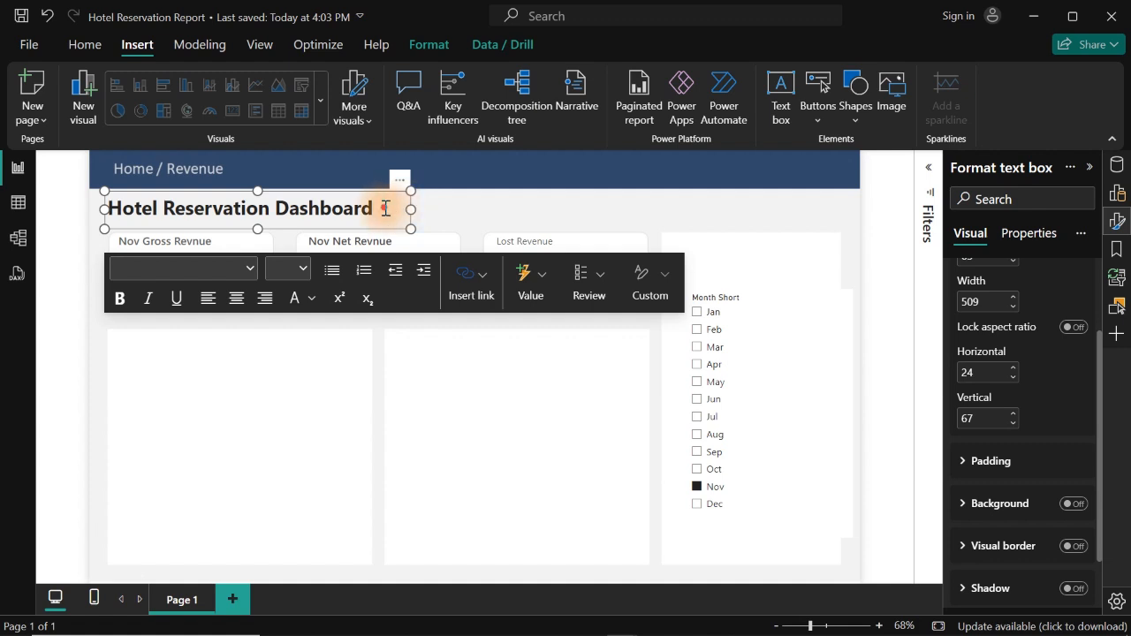
# Change the font color of the whole dashboard title to a dark grey theme shade.
pyautogui.moveTo(378, 206); pyautogui.dragTo(104, 208)
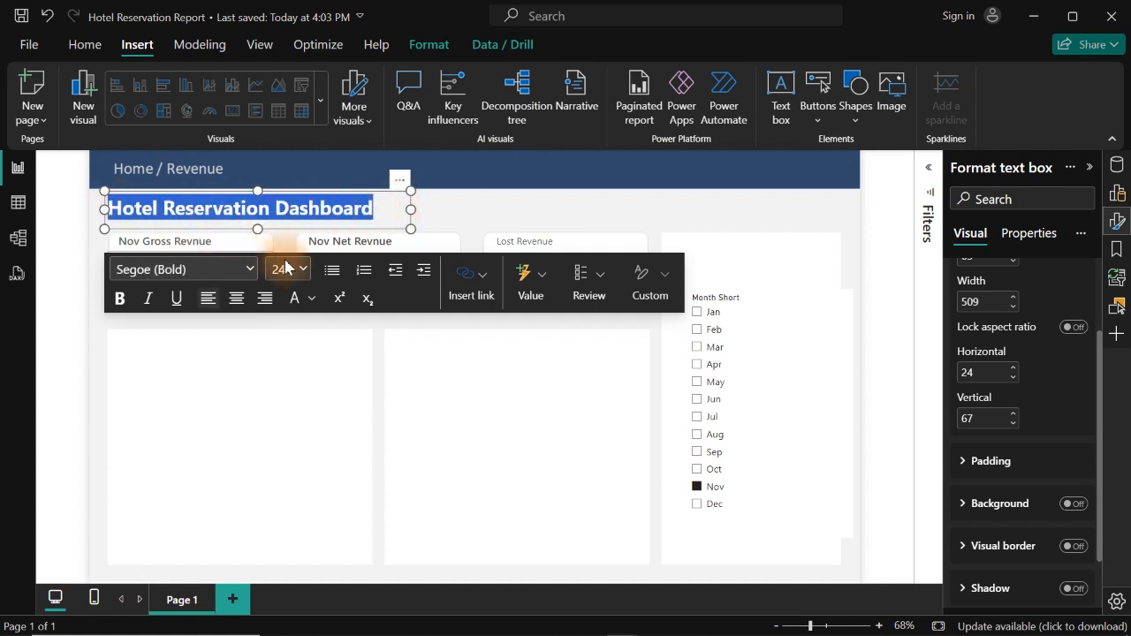
pyautogui.click(312, 299)
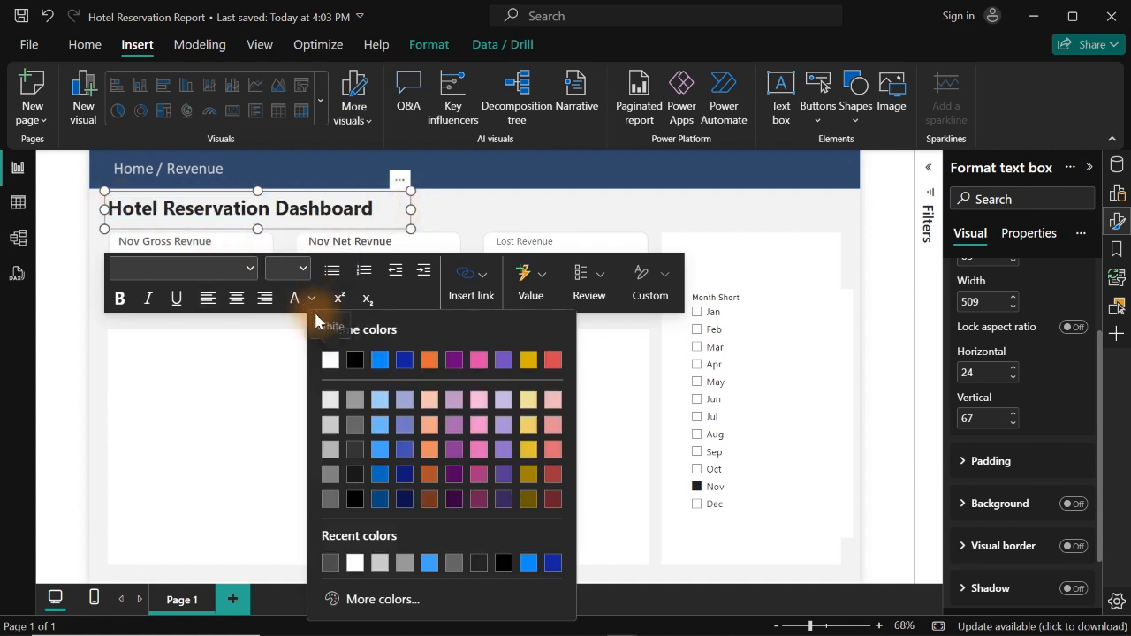
pyautogui.click(356, 431)
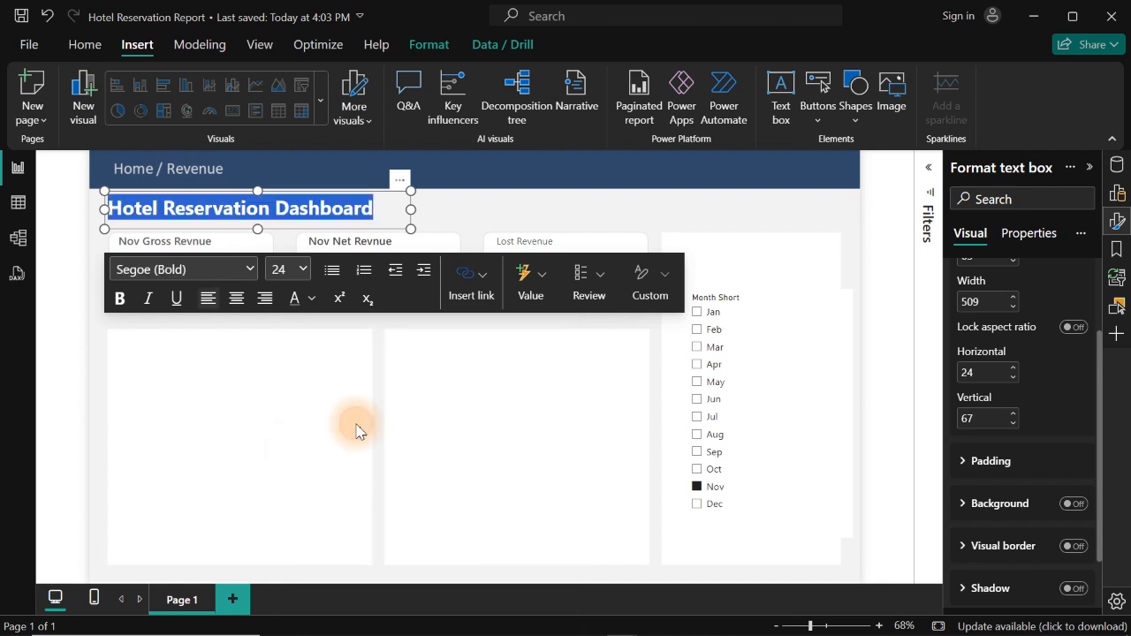
pyautogui.click(512, 196)
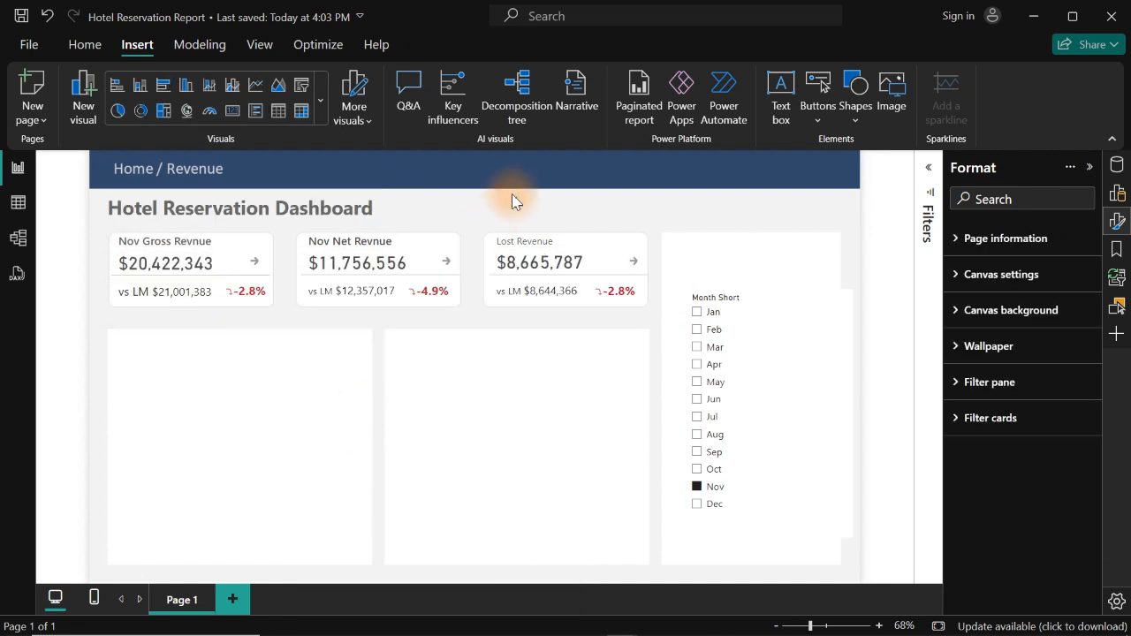
# Recolor the whole dashboard title in the lighter grey theme shade #999999.
pyautogui.click(403, 207)
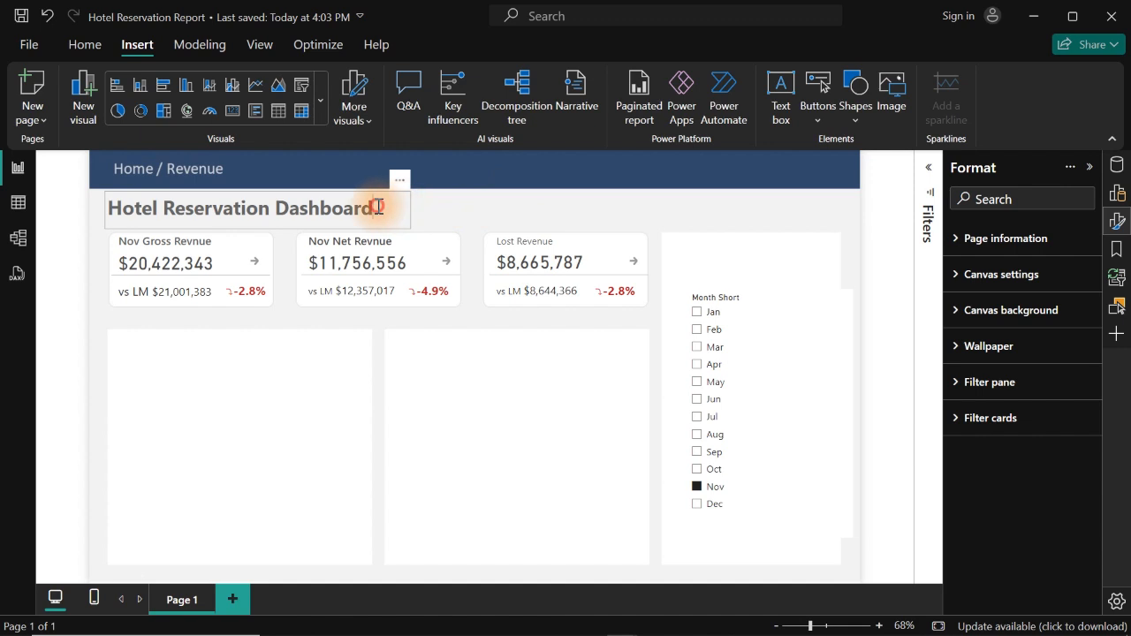
pyautogui.moveTo(374, 208); pyautogui.dragTo(106, 208)
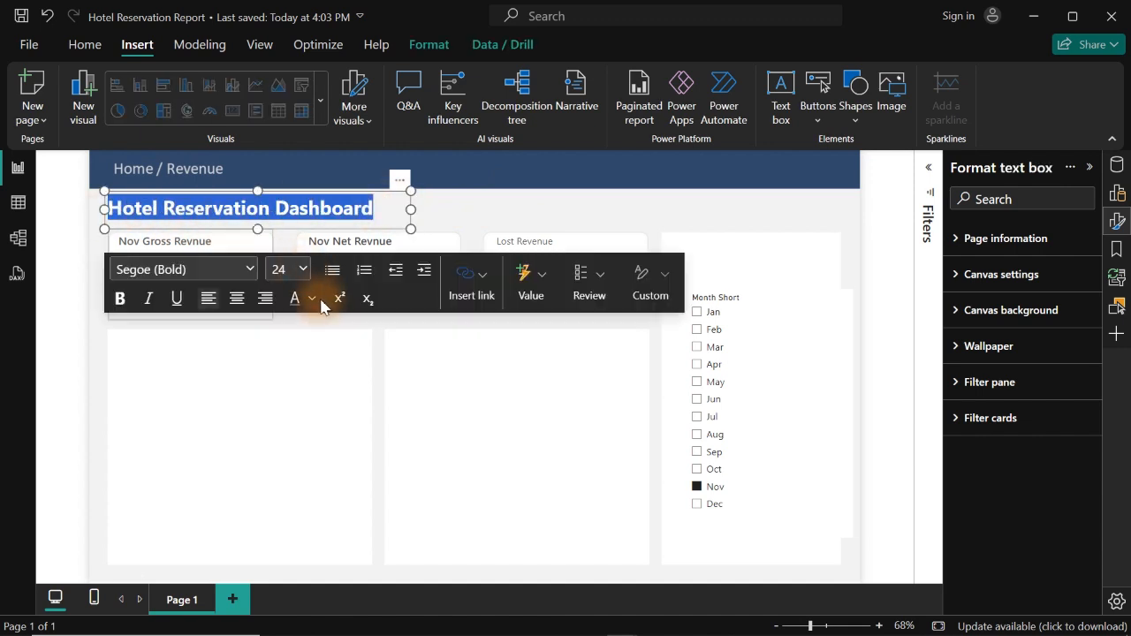
pyautogui.click(312, 301)
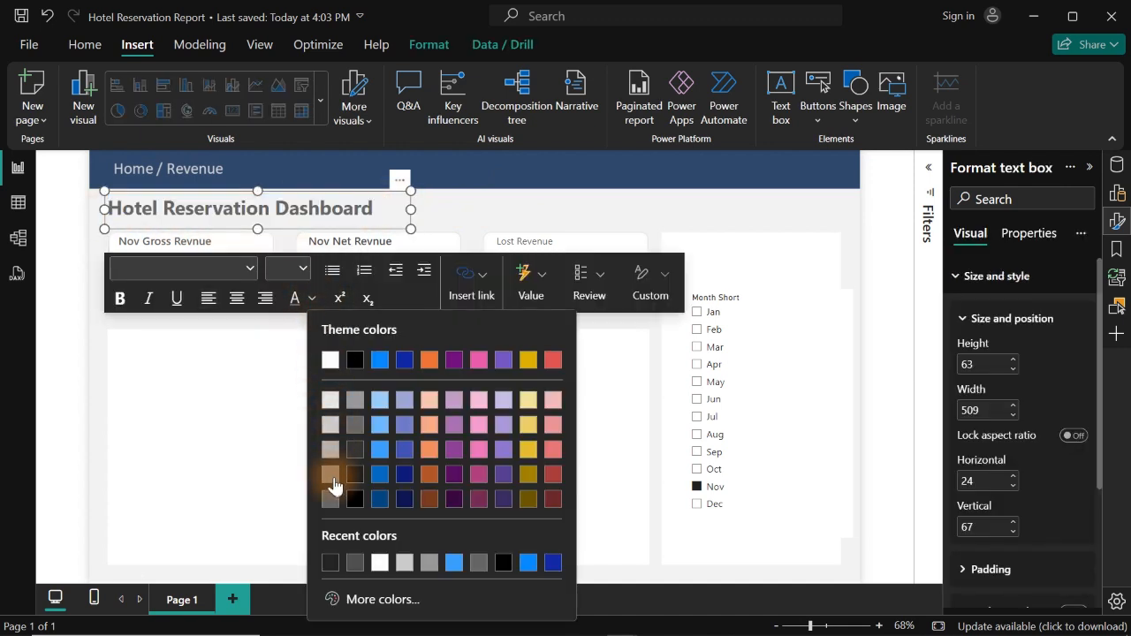
pyautogui.click(354, 400)
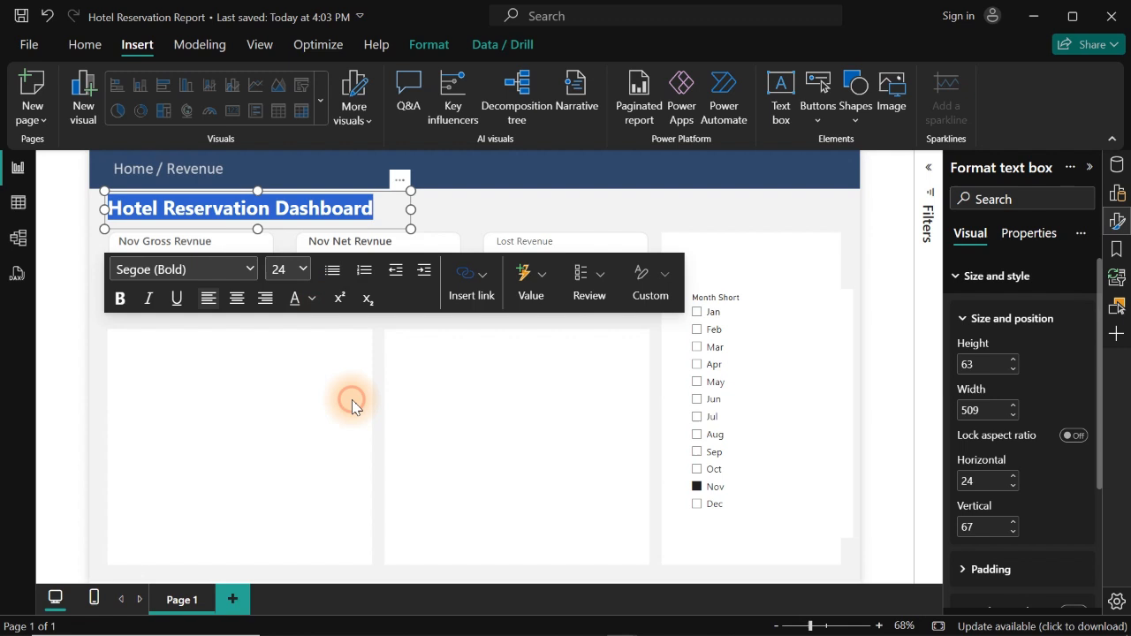
pyautogui.click(479, 209)
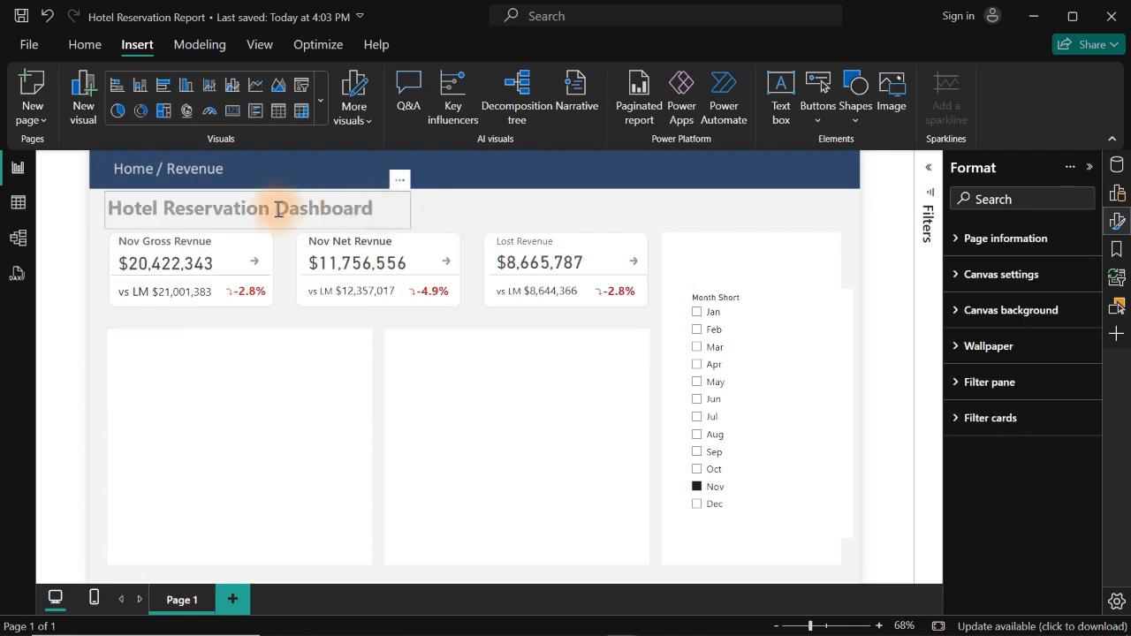
# Select the word Reservation in the dashboard title and toggle its bold formatting.
pyautogui.moveTo(272, 209); pyautogui.dragTo(164, 209)
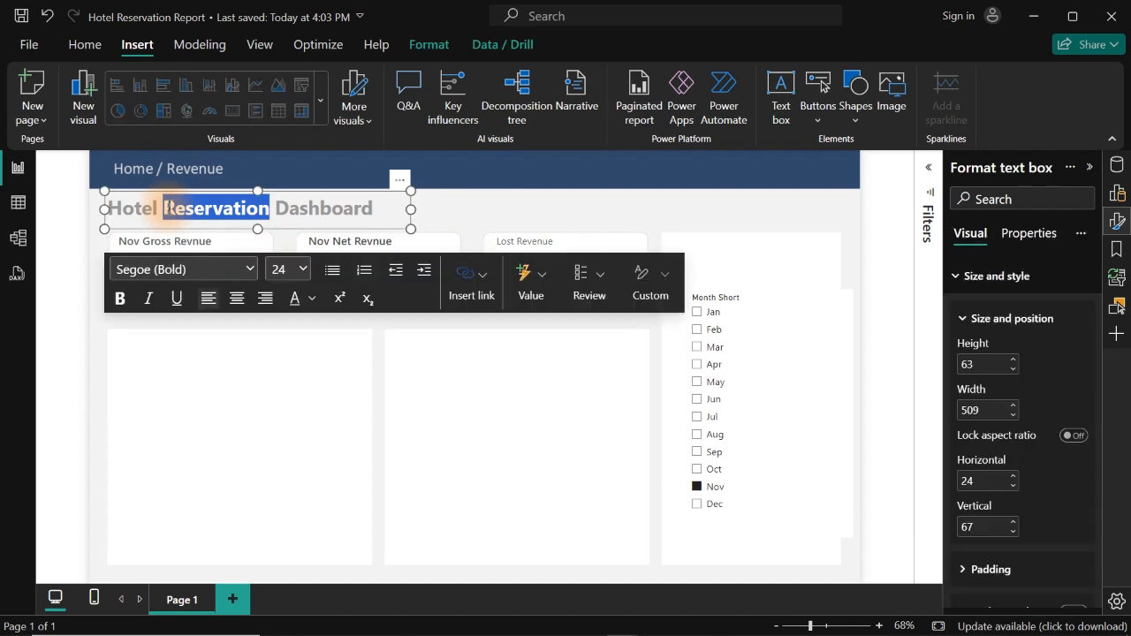
pyautogui.click(118, 300)
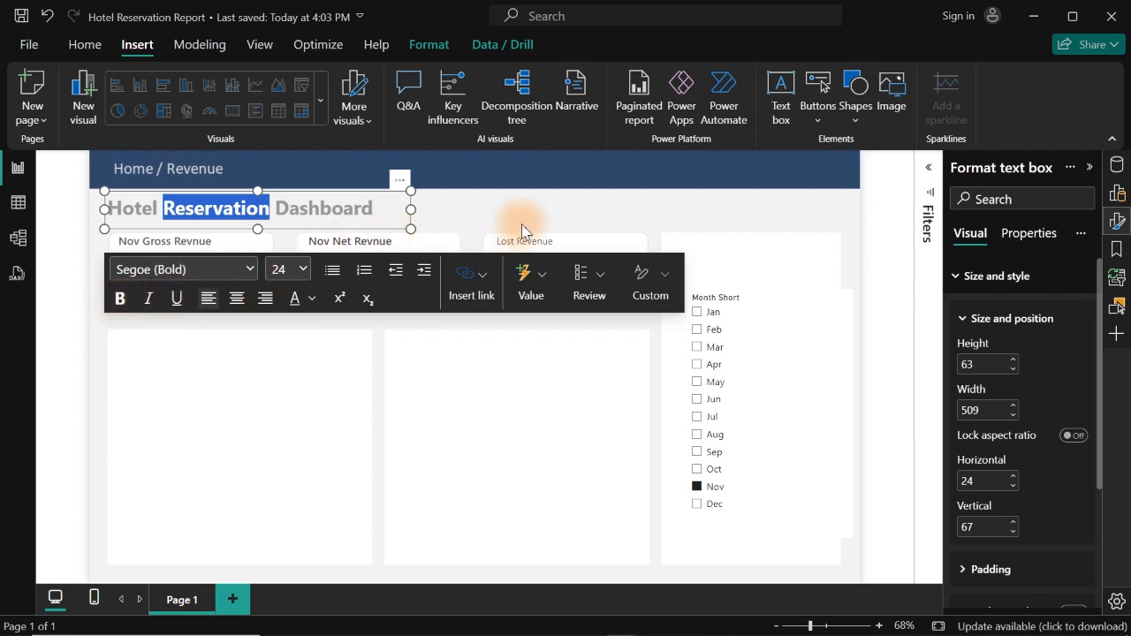
# Switch to the Editable Background Reservation deck in PowerPoint, copy the light blue rectangle's hex color #7093CB from slide 2, and return to Power BI.
pyautogui.moveTo(654, 624)
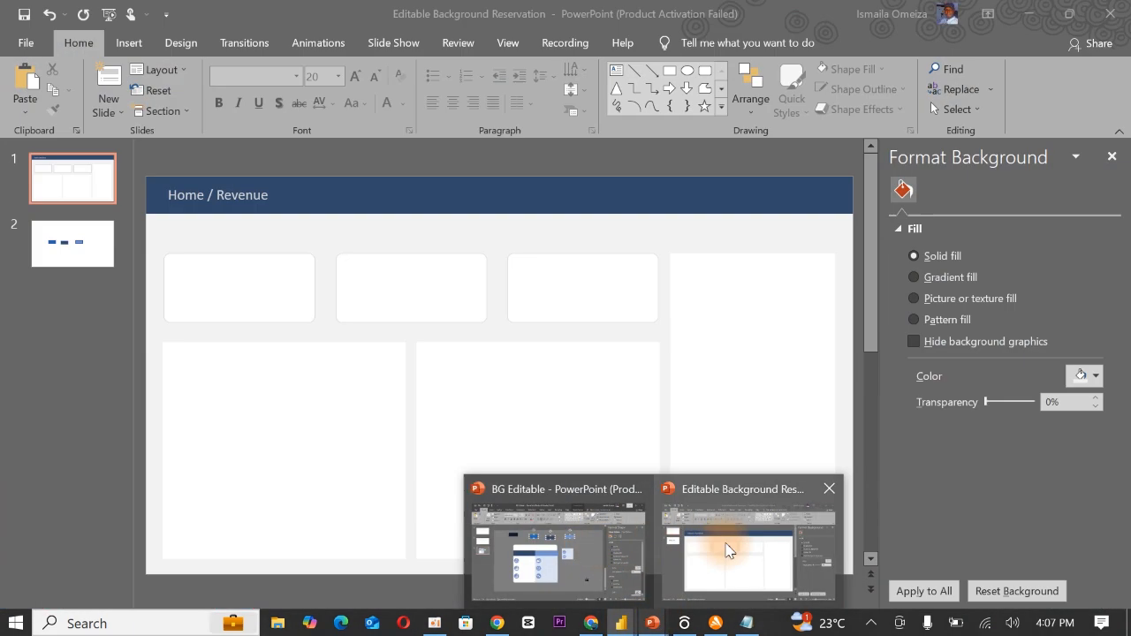
pyautogui.click(726, 549)
pyautogui.click(55, 257)
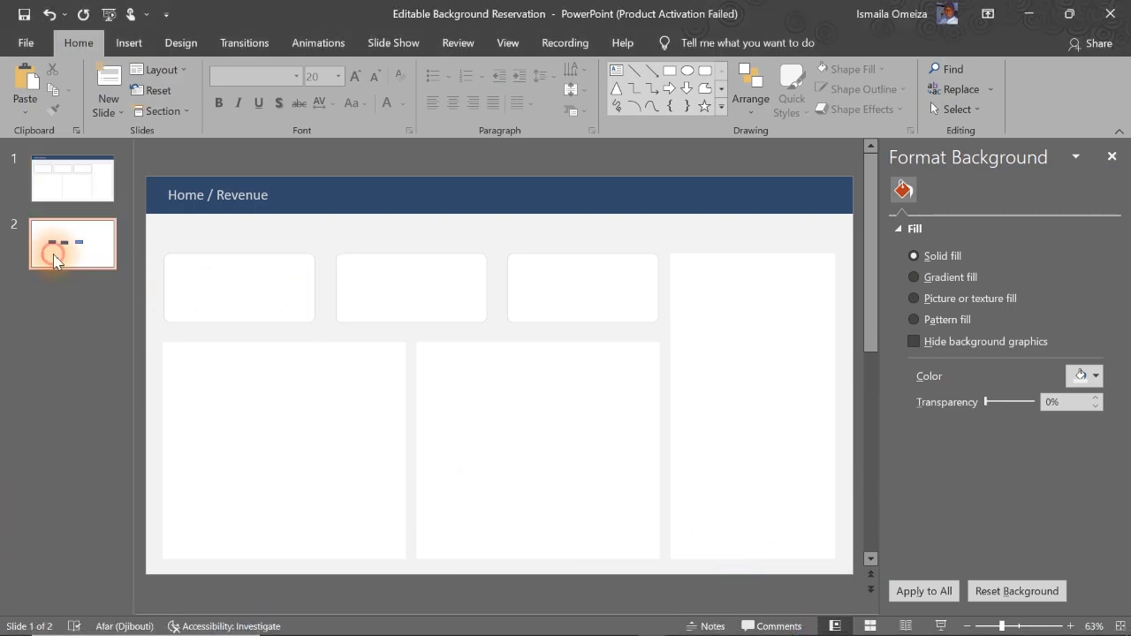
pyautogui.click(555, 359)
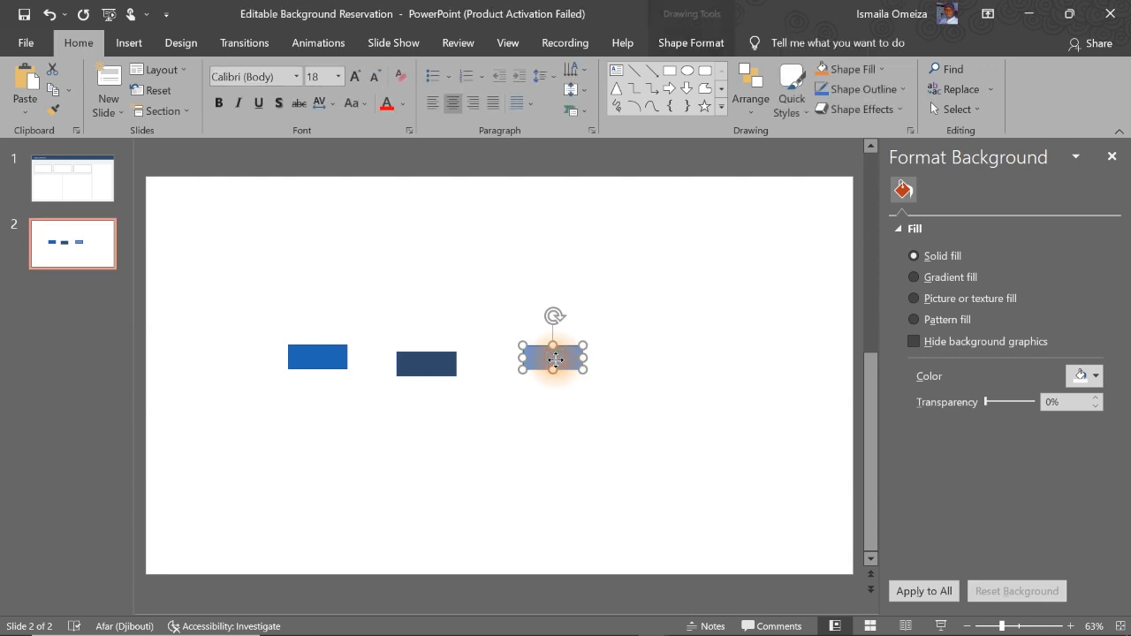
pyautogui.click(1085, 421)
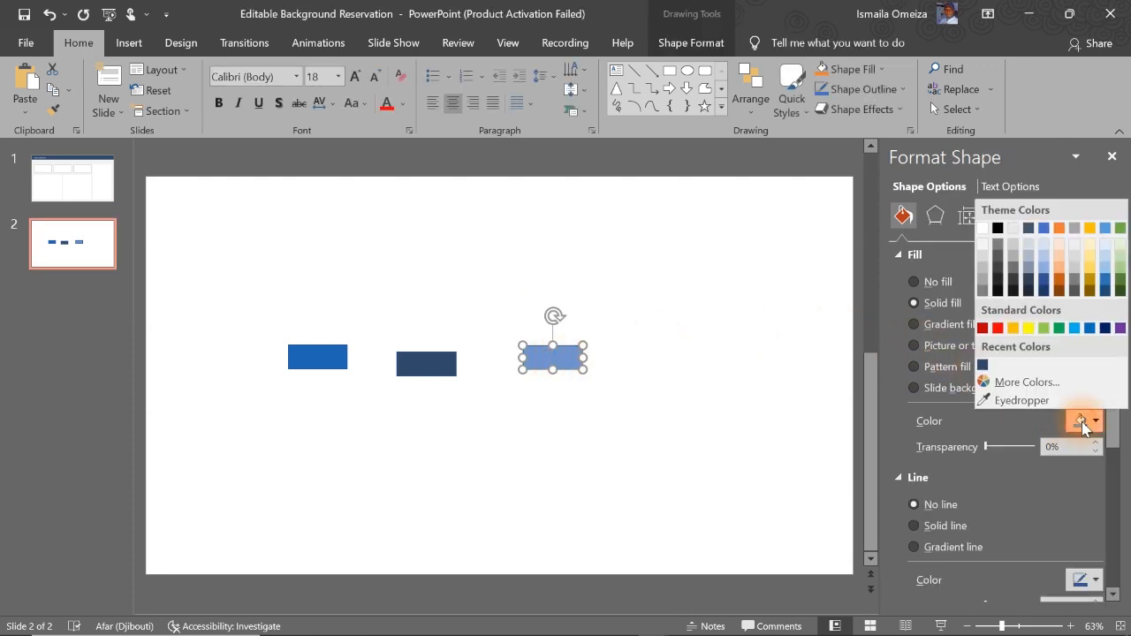
pyautogui.click(1021, 382)
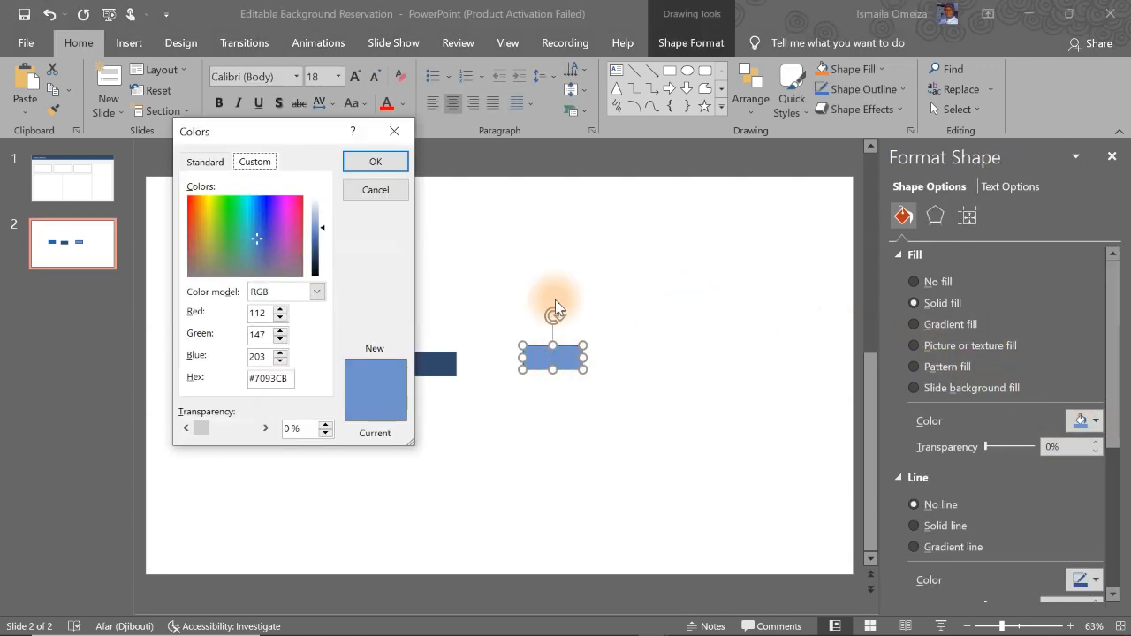
pyautogui.moveTo(288, 379); pyautogui.dragTo(221, 378)
pyautogui.hotkey('ctrl', 'c')
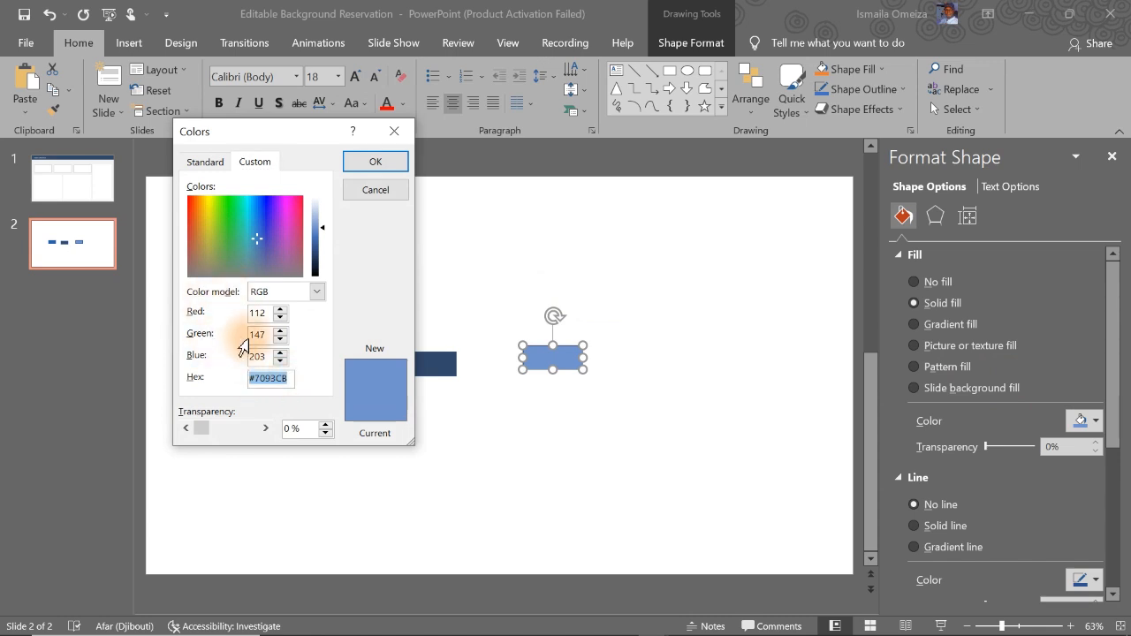
pyautogui.click(393, 194)
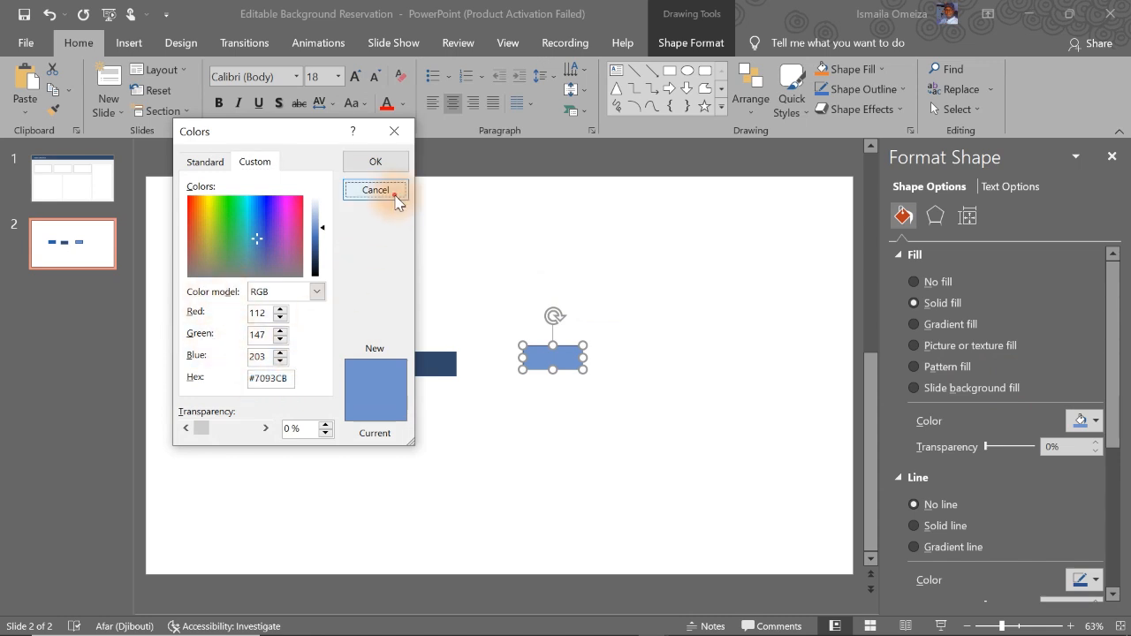
pyautogui.click(393, 195)
pyautogui.click(1030, 13)
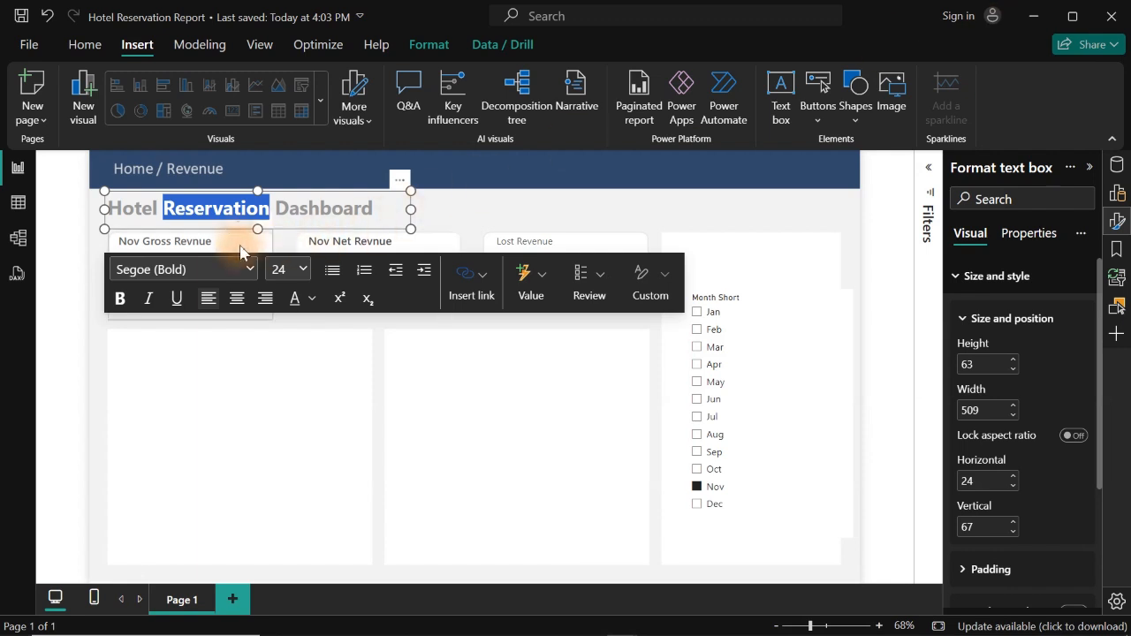
# Recolor the word Reservation in the dashboard title with the custom blue #7093CB.
pyautogui.click(314, 299)
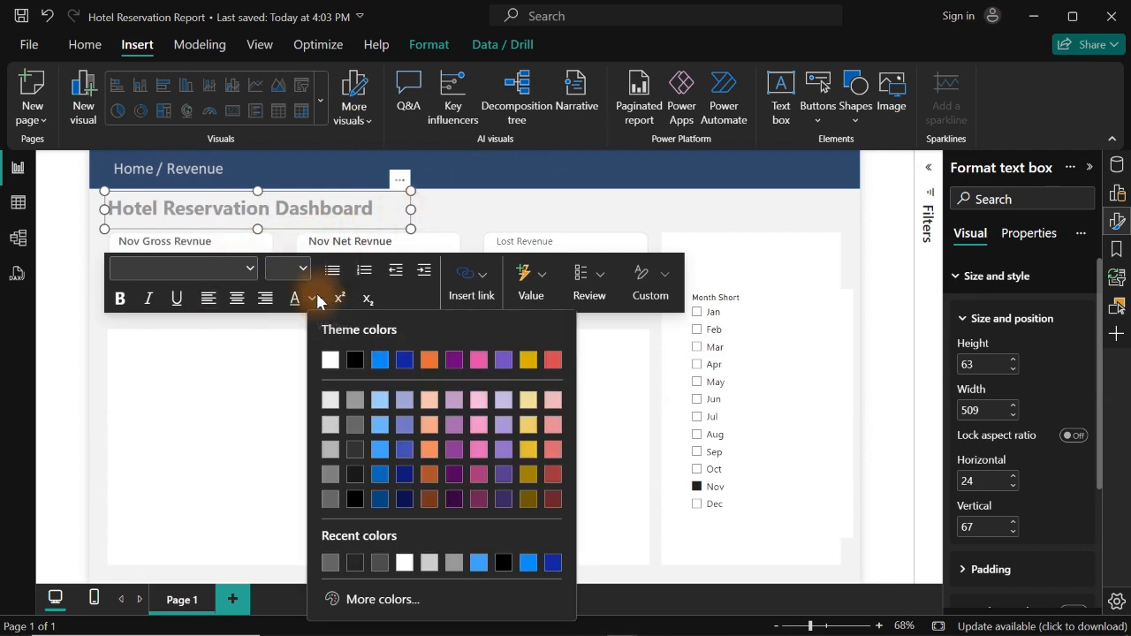
pyautogui.click(380, 599)
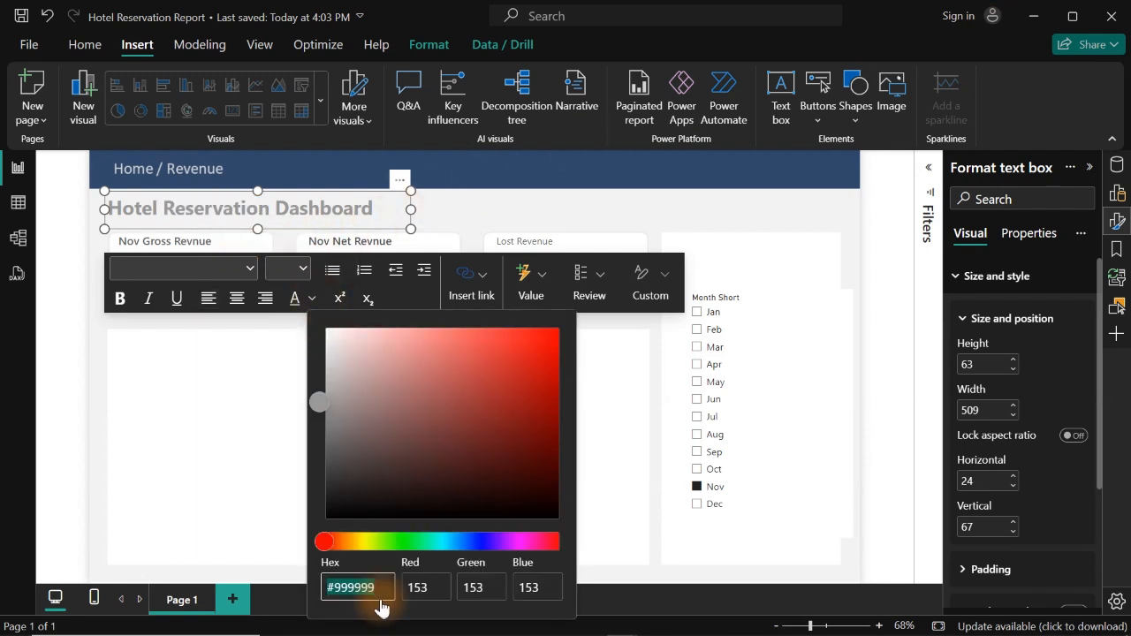
pyautogui.hotkey('ctrl', 'v')
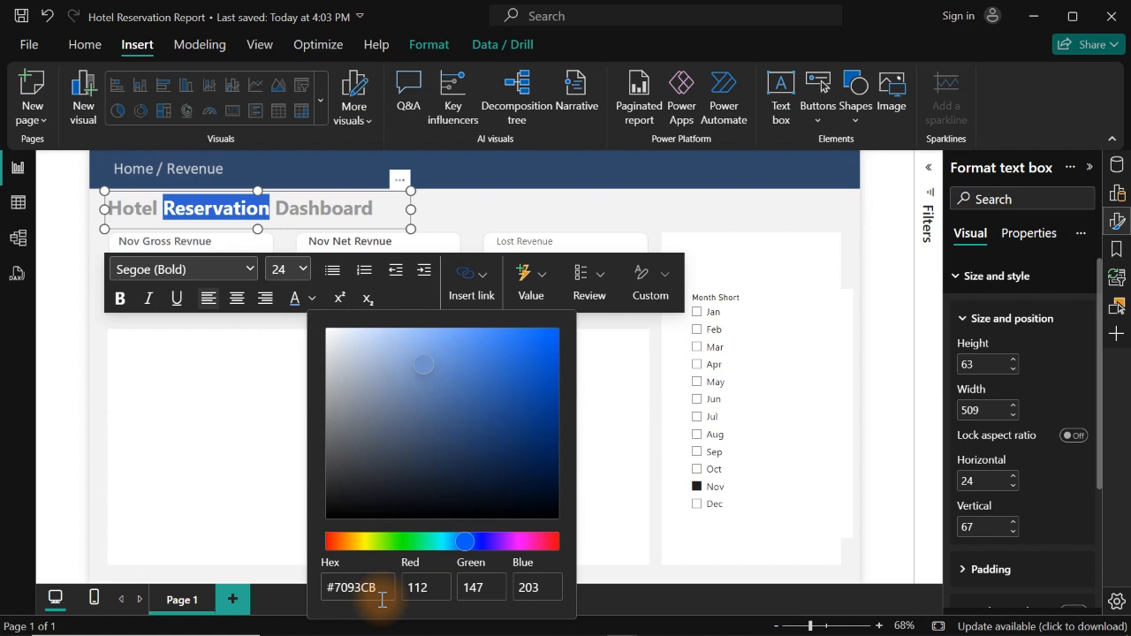
pyautogui.click(566, 205)
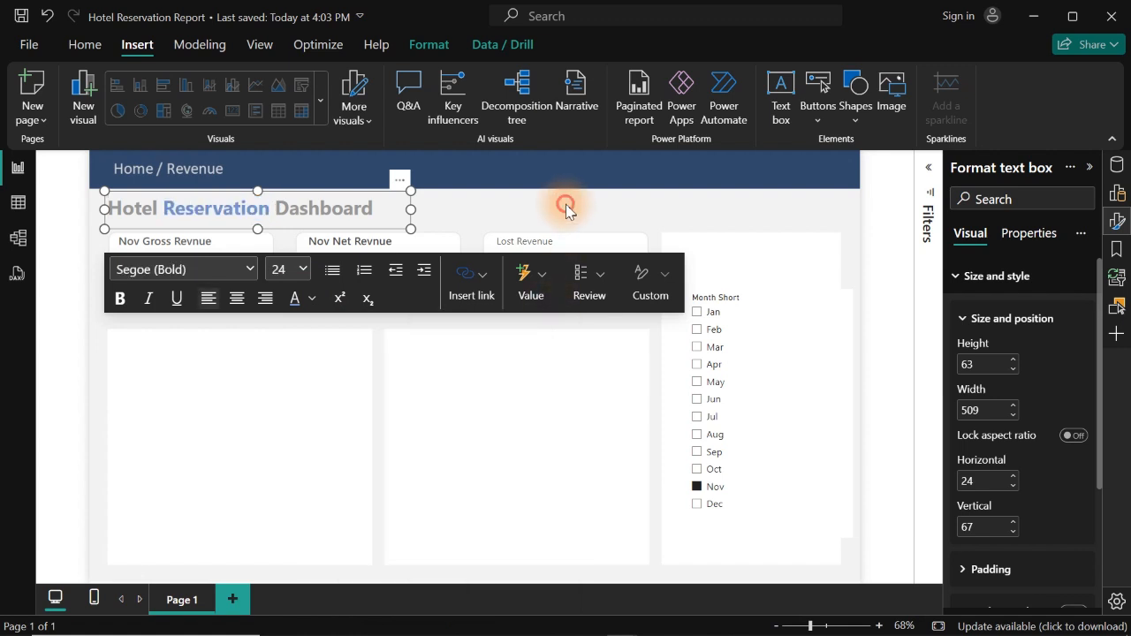
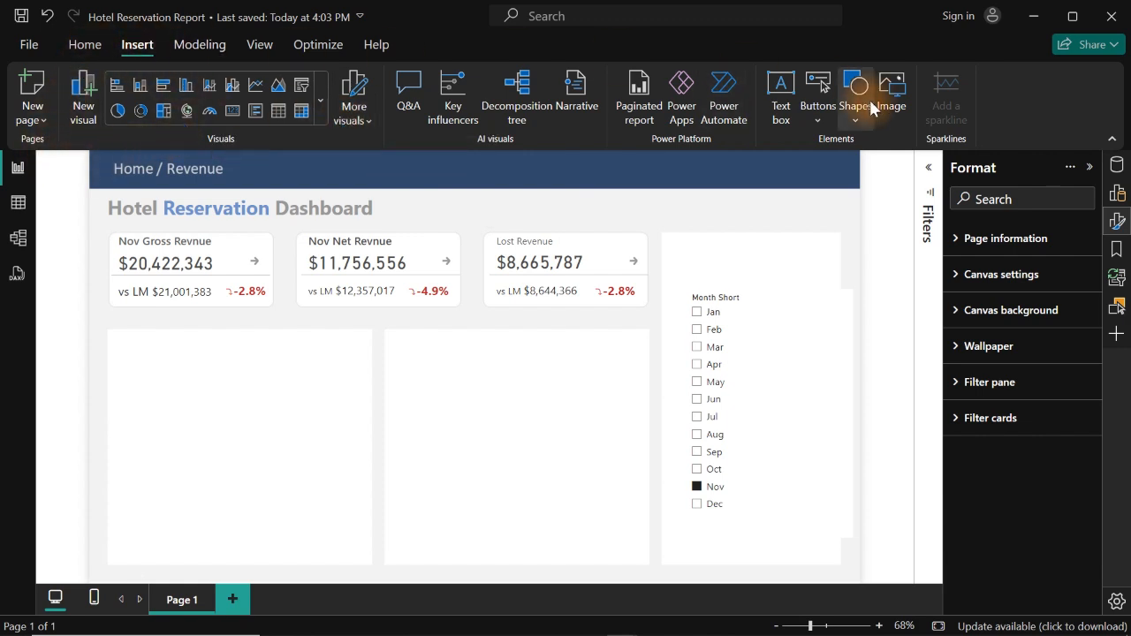
# Insert a blank button and place it mid-header beyond the Home / Revenue text, sized about 112 wide by 39 high.
pyautogui.click(818, 124)
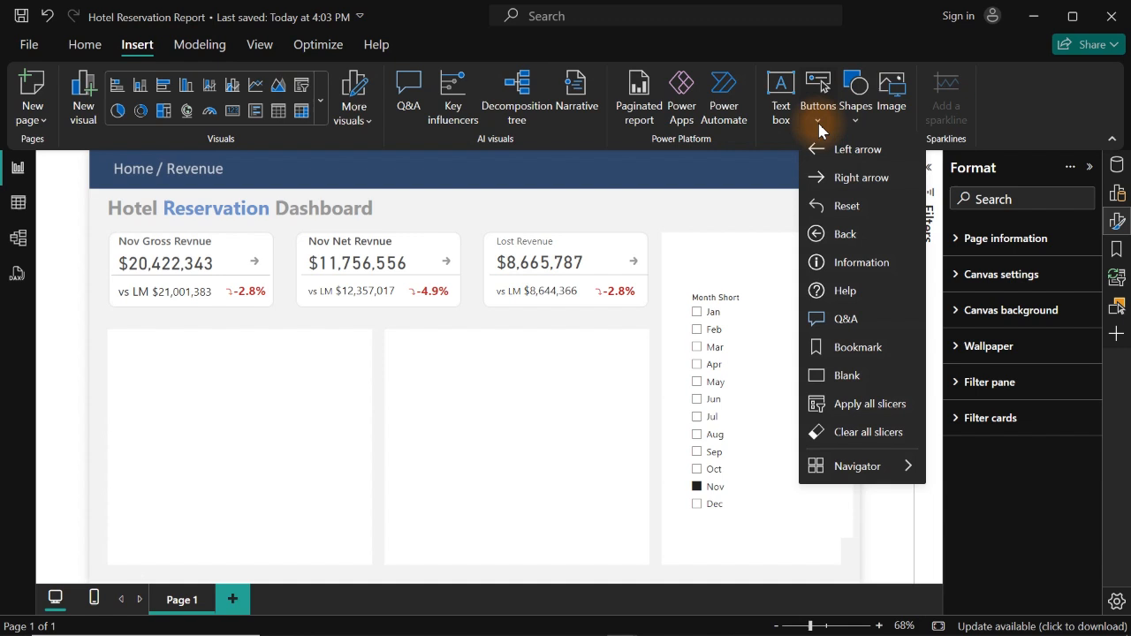
pyautogui.click(841, 375)
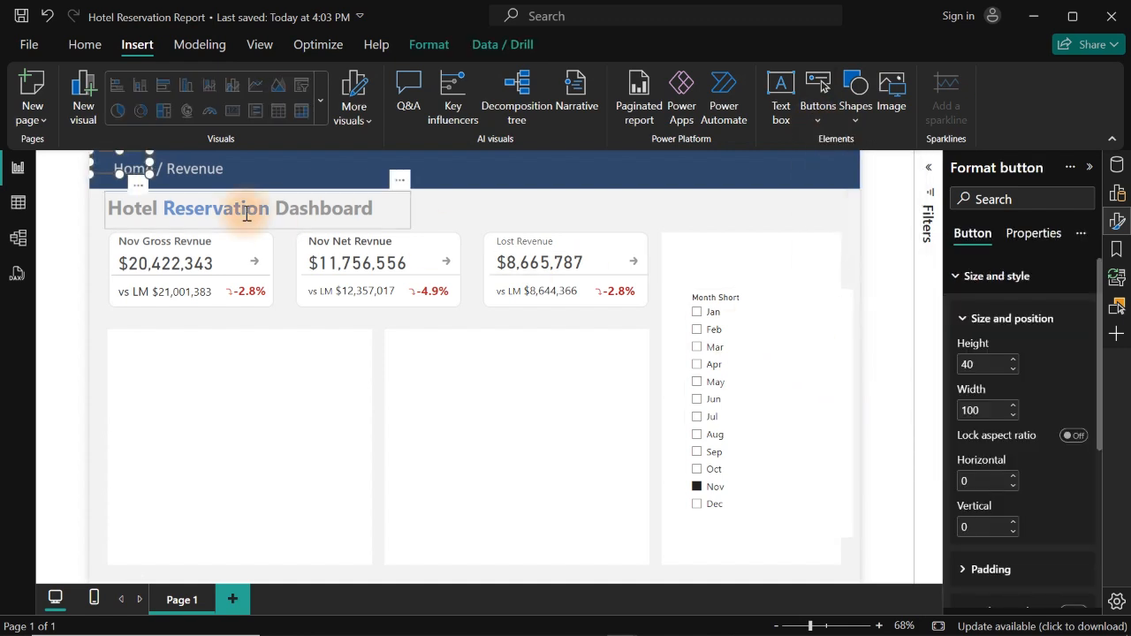
pyautogui.moveTo(133, 169); pyautogui.dragTo(455, 167)
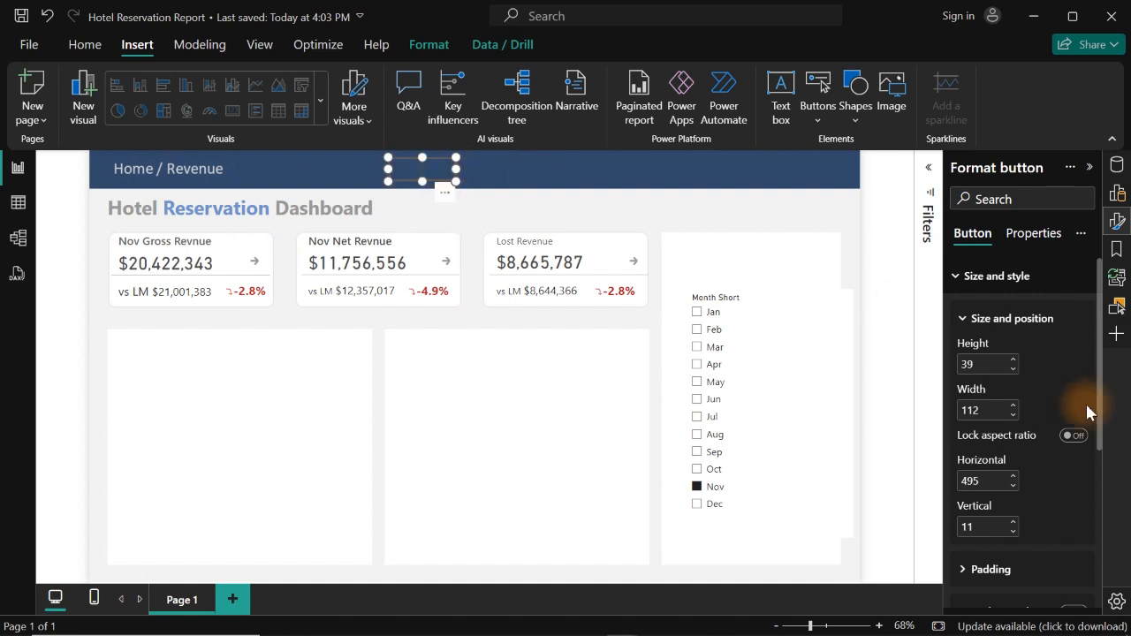
# Turn off the border in the new blank button's style settings.
pyautogui.click(1008, 276)
pyautogui.click(994, 348)
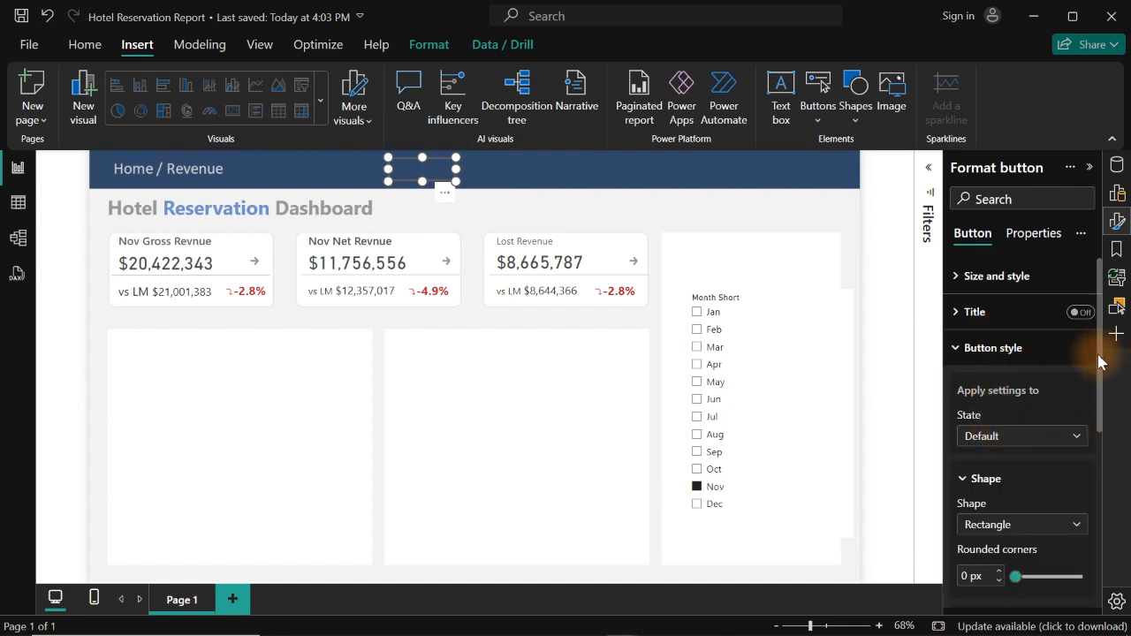
pyautogui.moveTo(1099, 363); pyautogui.dragTo(1103, 481)
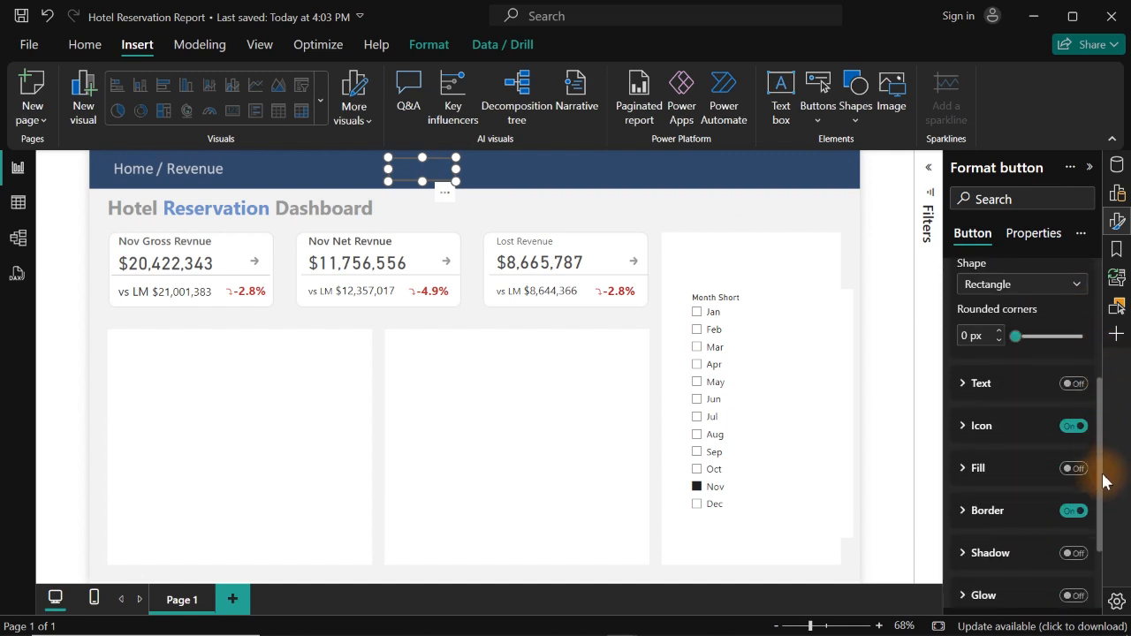
pyautogui.click(1073, 510)
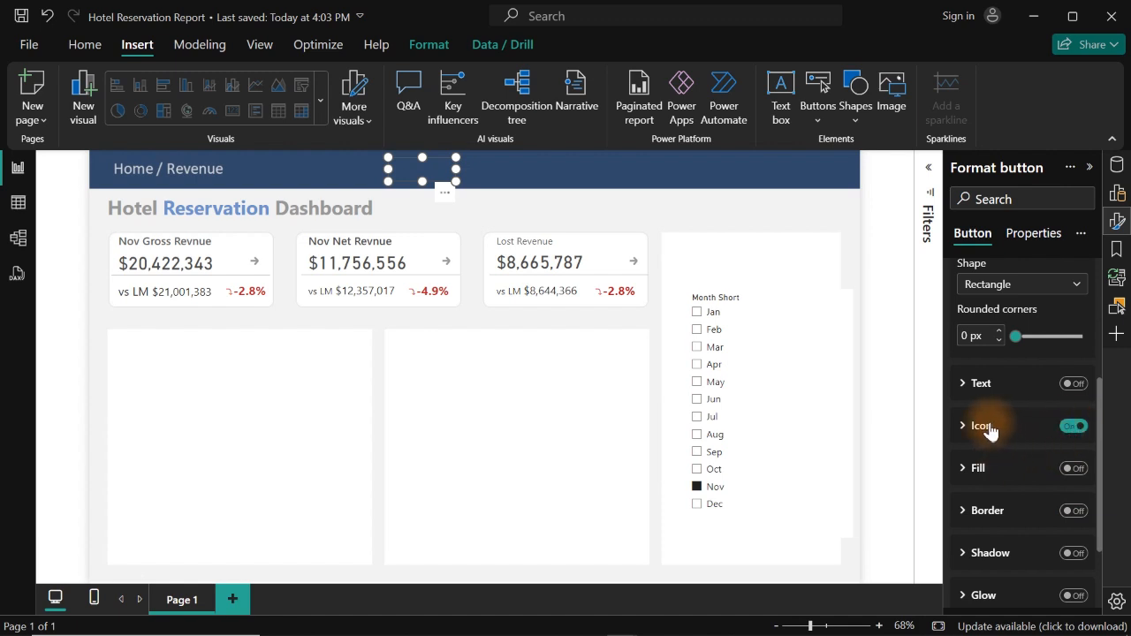
# Enable text on the blank button and set it to Flip Cards.
pyautogui.click(983, 383)
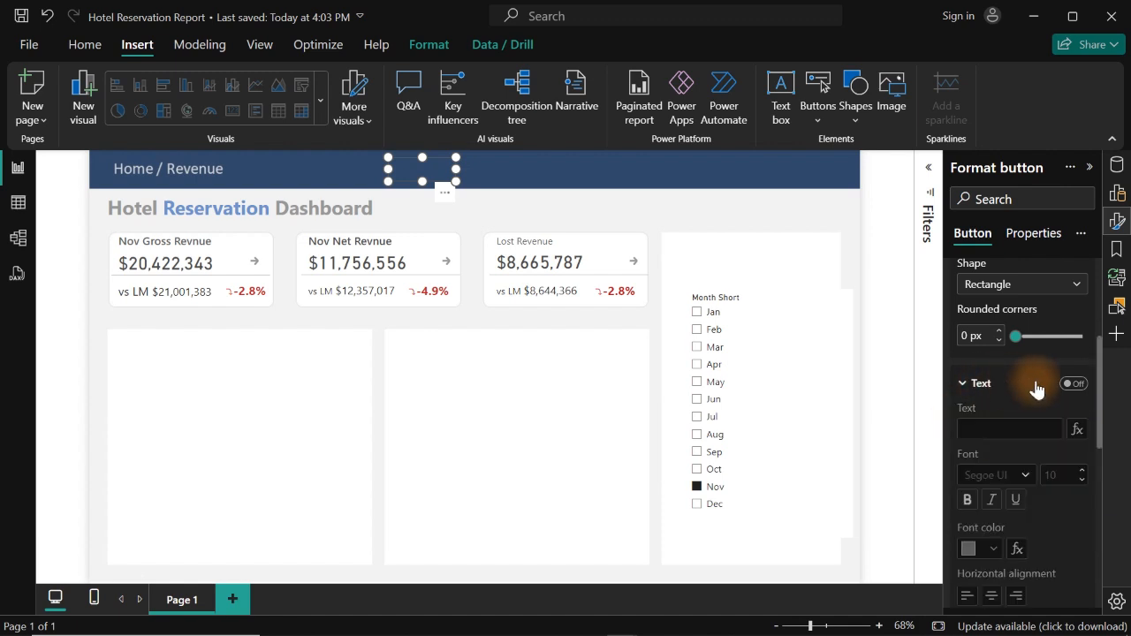
pyautogui.click(1073, 383)
pyautogui.click(994, 428)
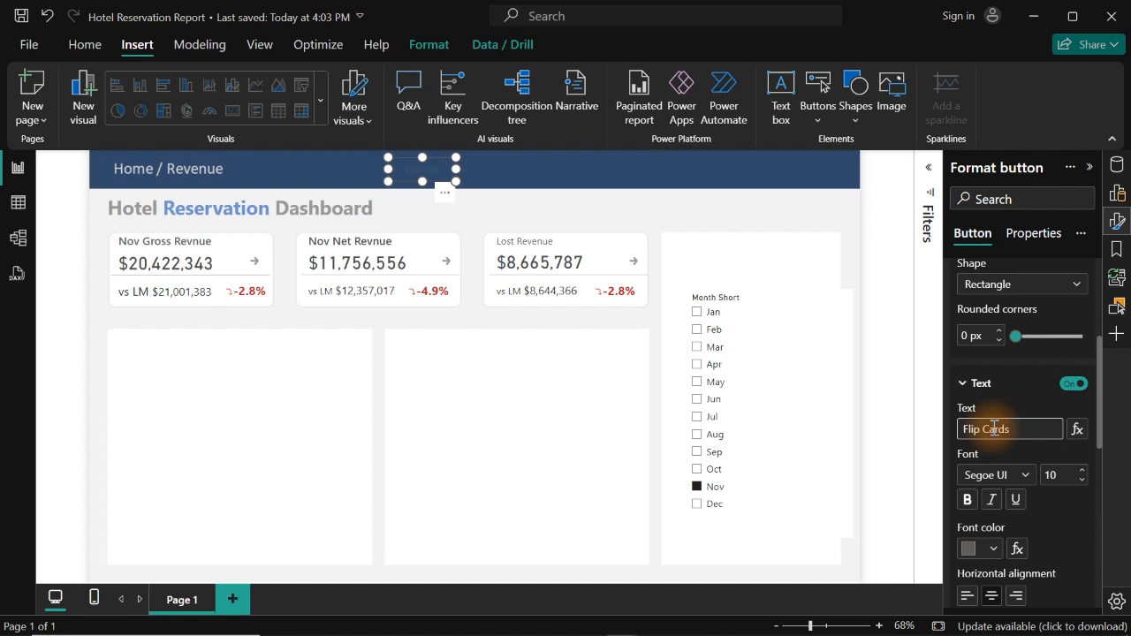
# Format the Flip Cards button text in light grey at size 12 and nudge the button slightly left in the header.
pyautogui.click(979, 549)
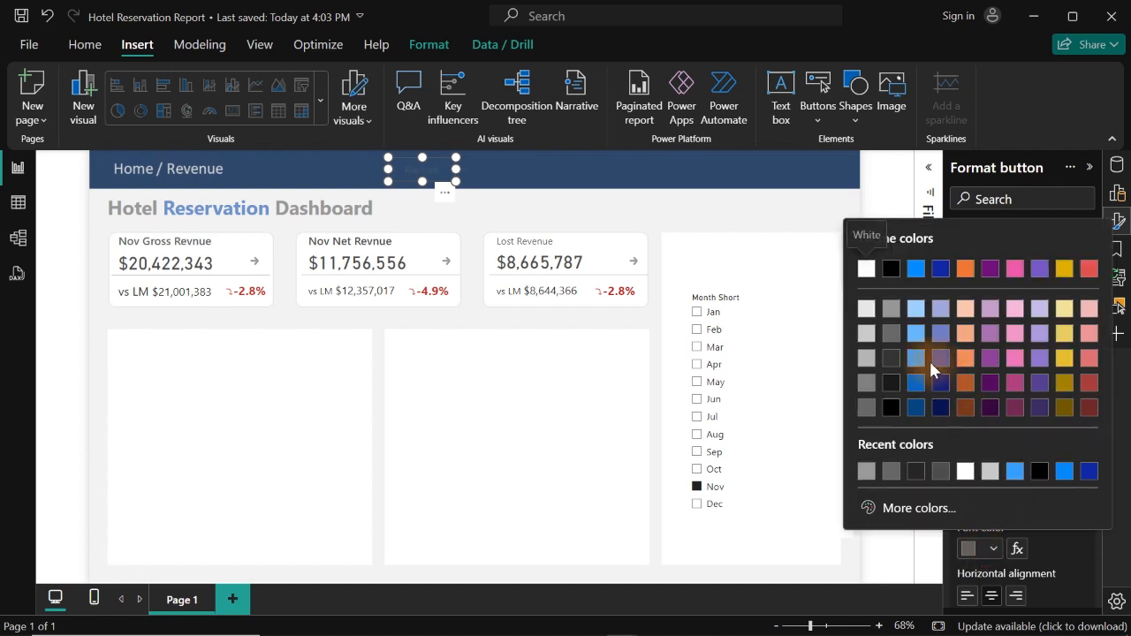
pyautogui.click(866, 333)
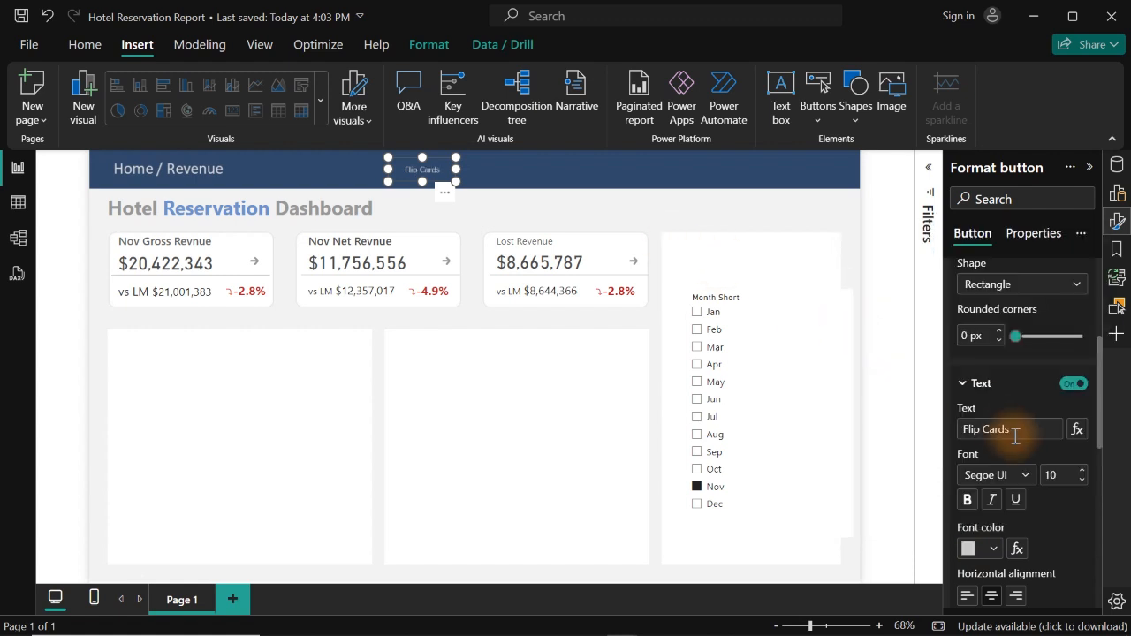
pyautogui.click(1082, 469)
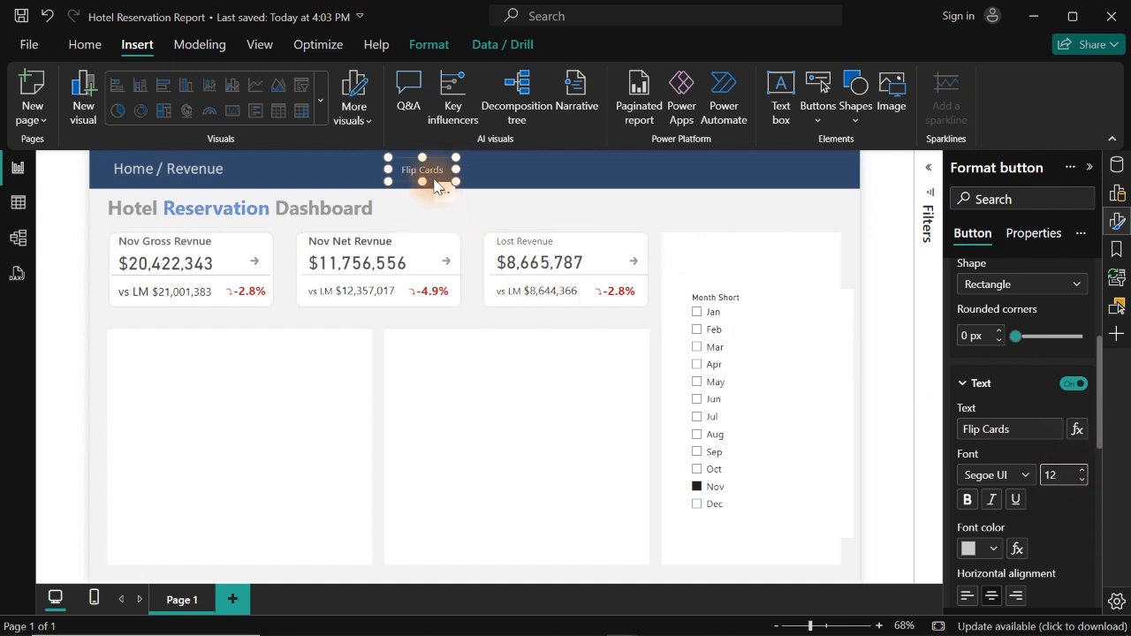
pyautogui.moveTo(425, 173); pyautogui.dragTo(420, 171)
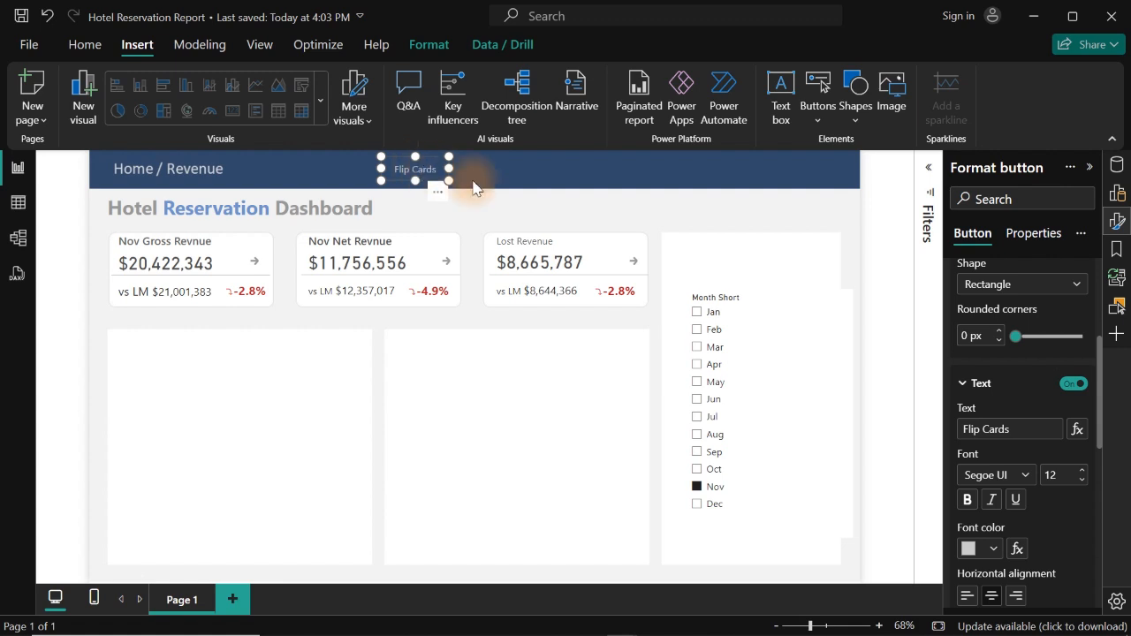
pyautogui.click(571, 192)
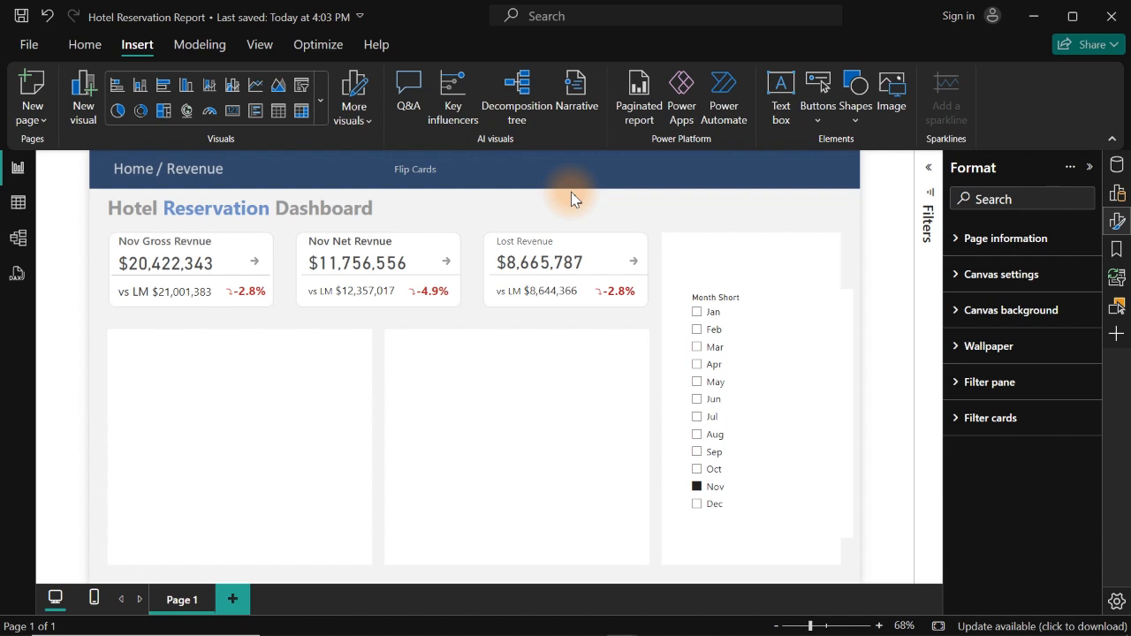
# Enable the Flip Cards button's border and set its width to 1 px.
pyautogui.click(429, 176)
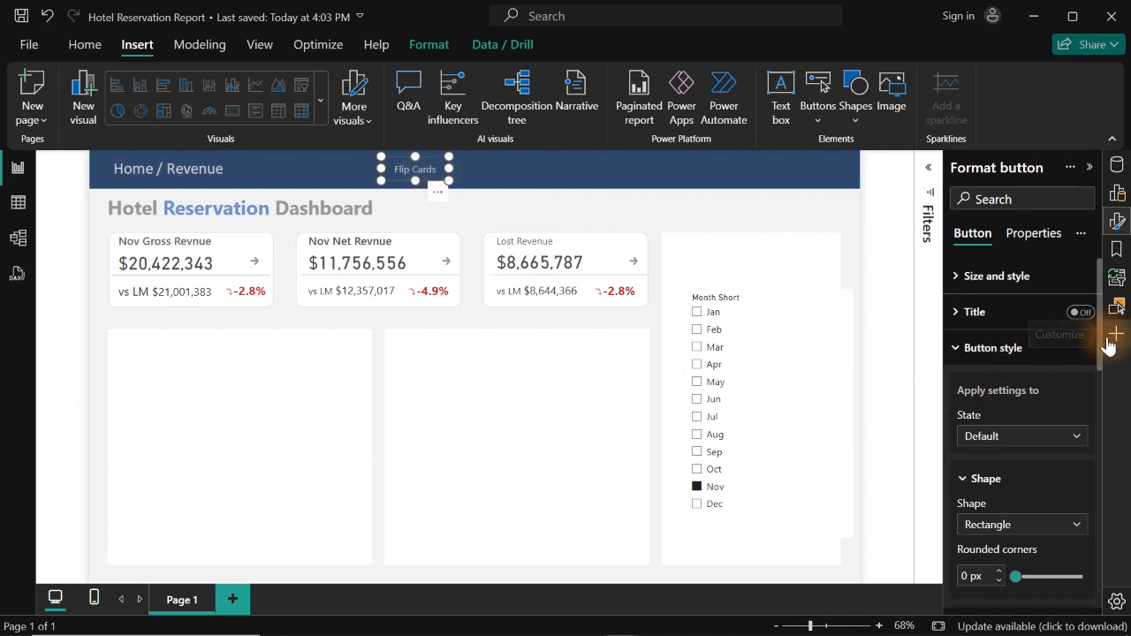
pyautogui.moveTo(1100, 346); pyautogui.dragTo(1124, 555)
pyautogui.click(1075, 499)
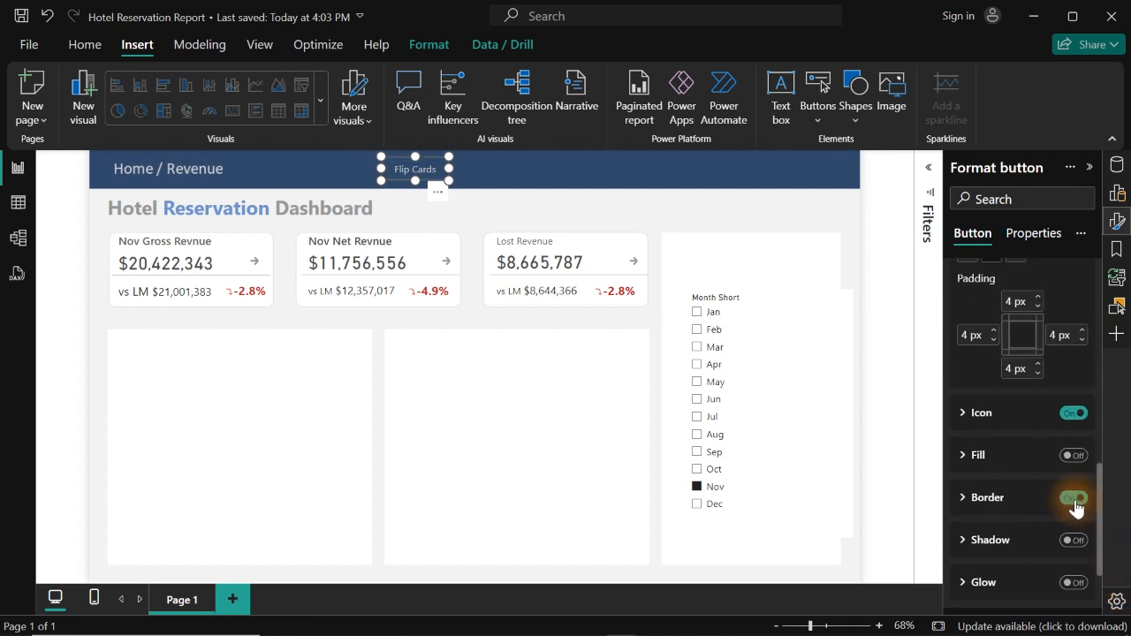
pyautogui.click(1018, 503)
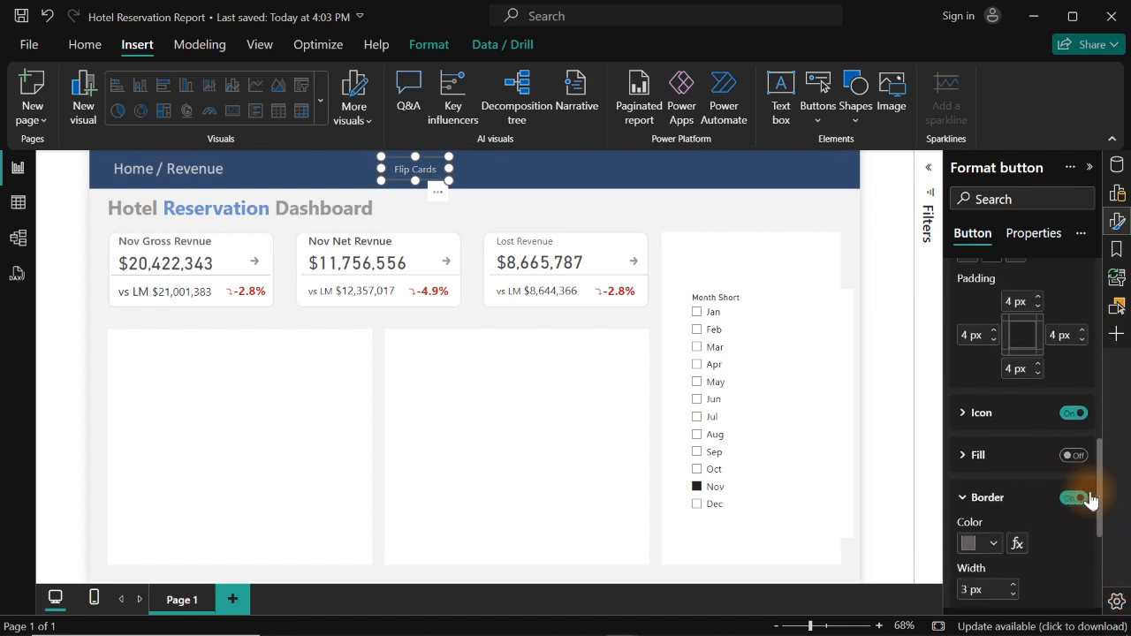
pyautogui.moveTo(1101, 500); pyautogui.dragTo(1101, 542)
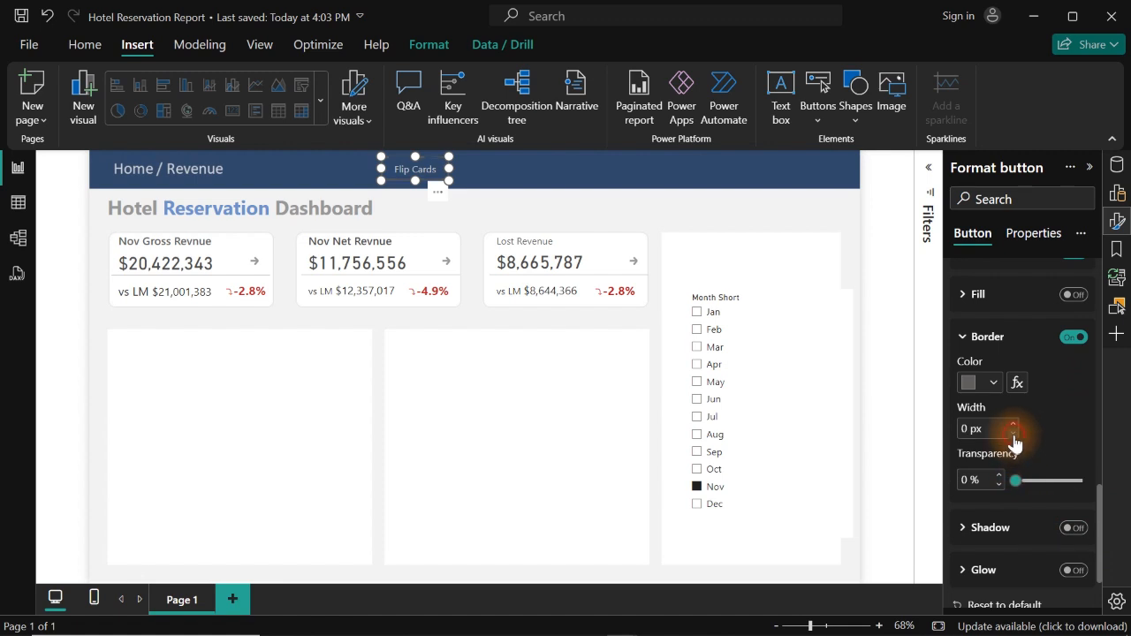
pyautogui.click(1012, 425)
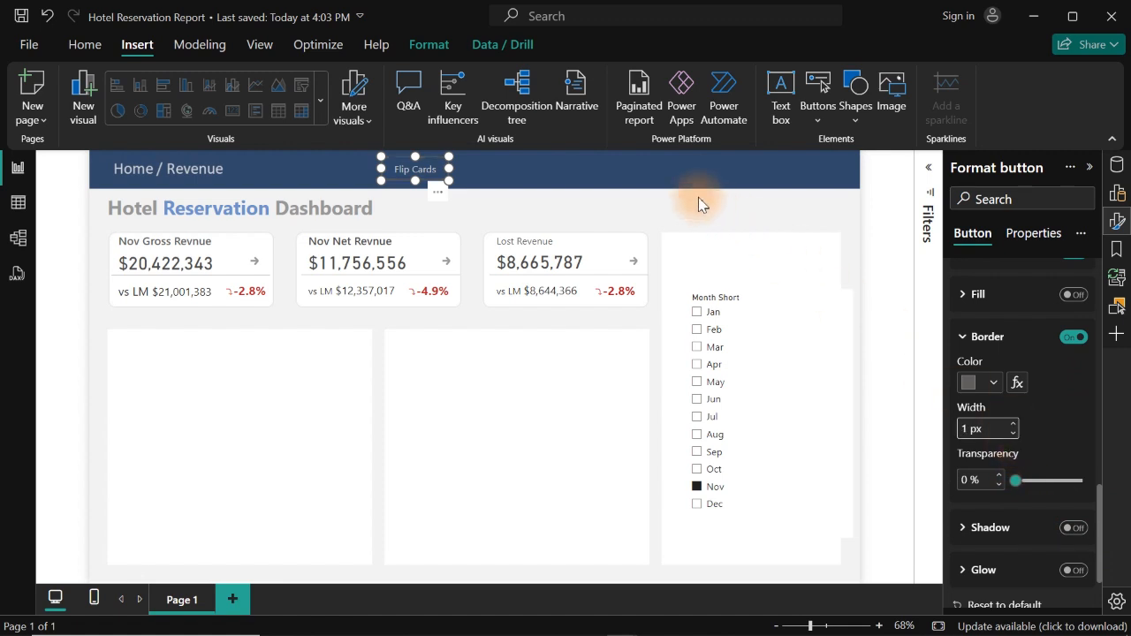
pyautogui.click(677, 179)
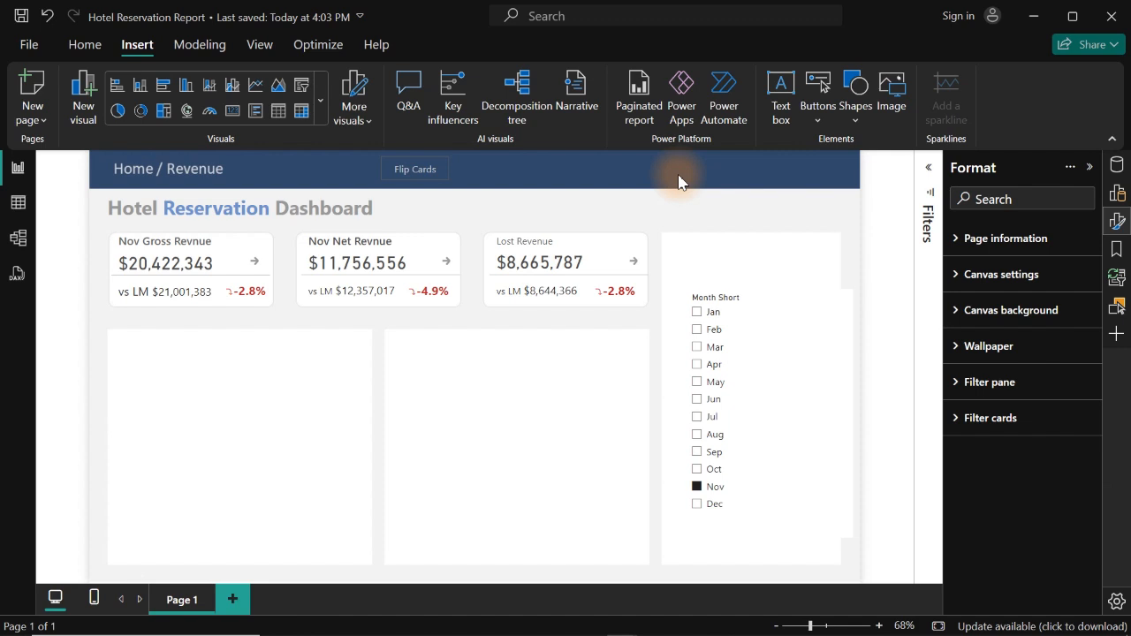
# Change the Flip Cards button's border color to the recently used medium grey.
pyautogui.click(434, 181)
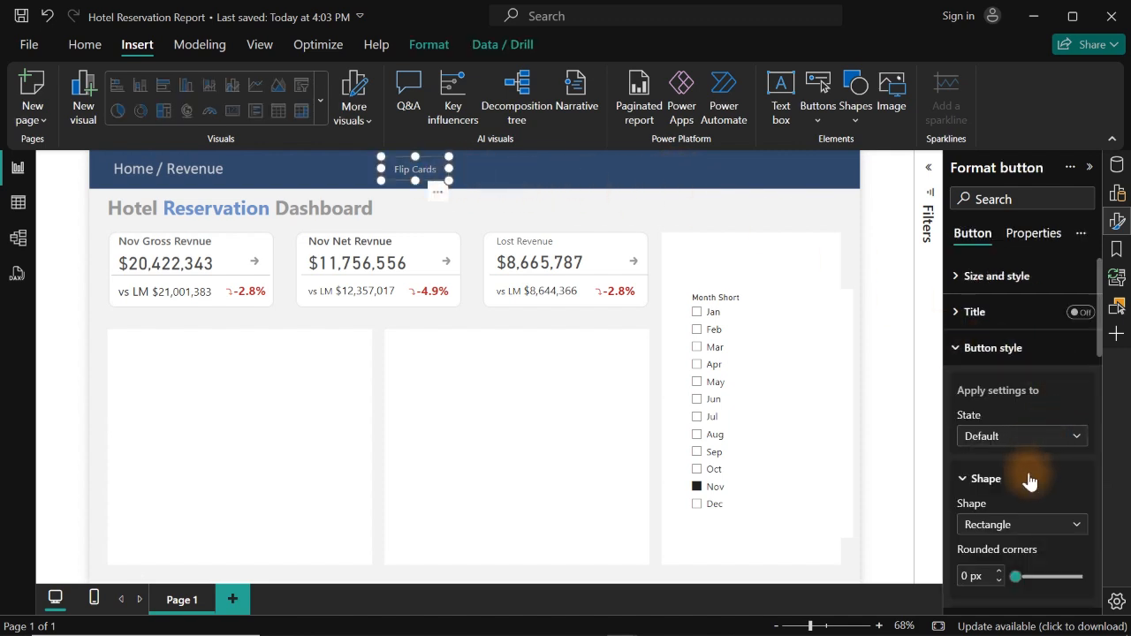
pyautogui.moveTo(1102, 349); pyautogui.dragTo(1106, 573)
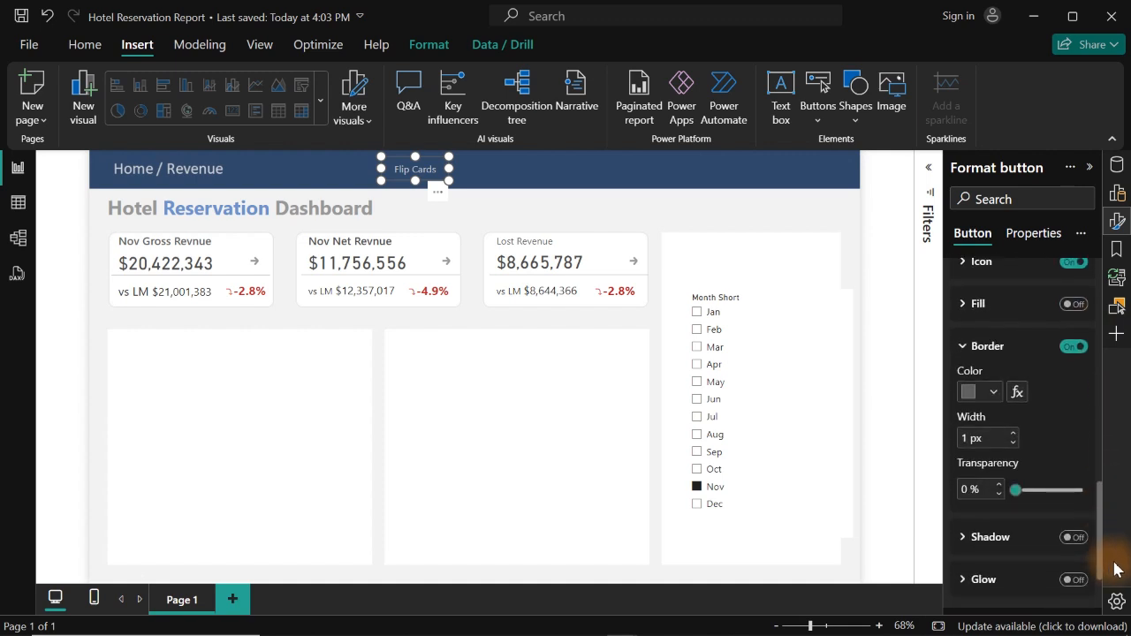
pyautogui.click(993, 394)
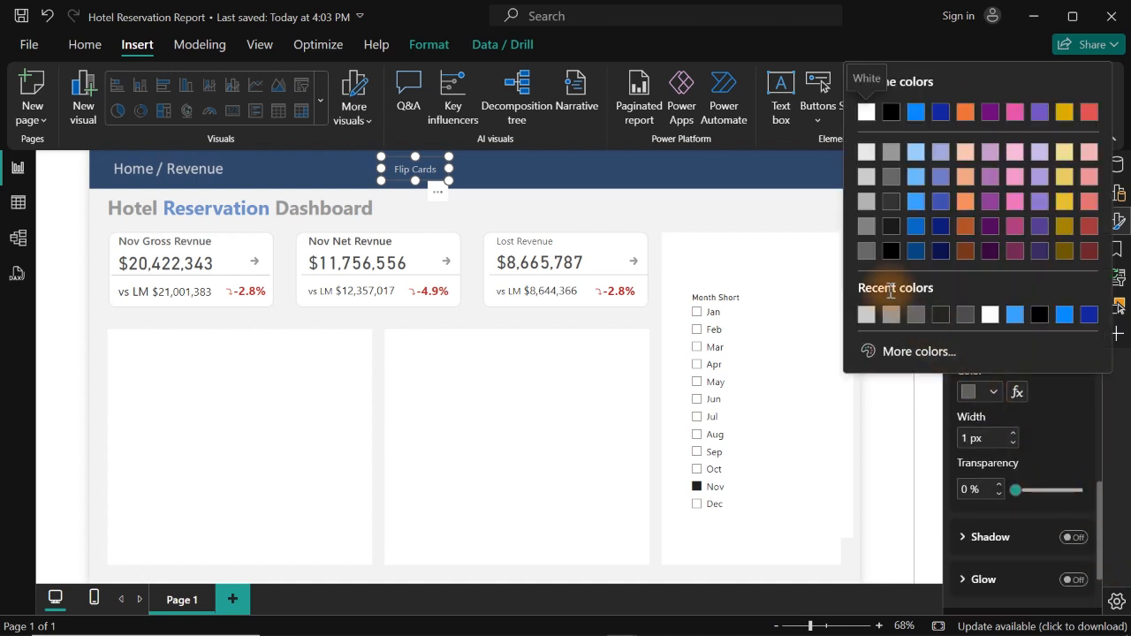
pyautogui.click(891, 318)
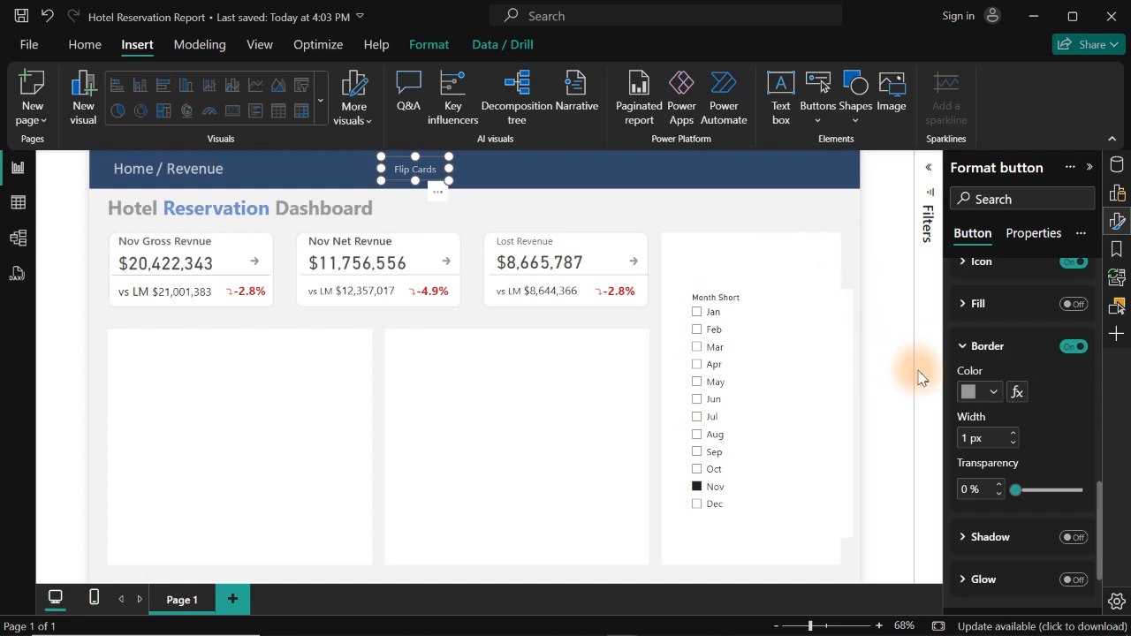
pyautogui.click(559, 171)
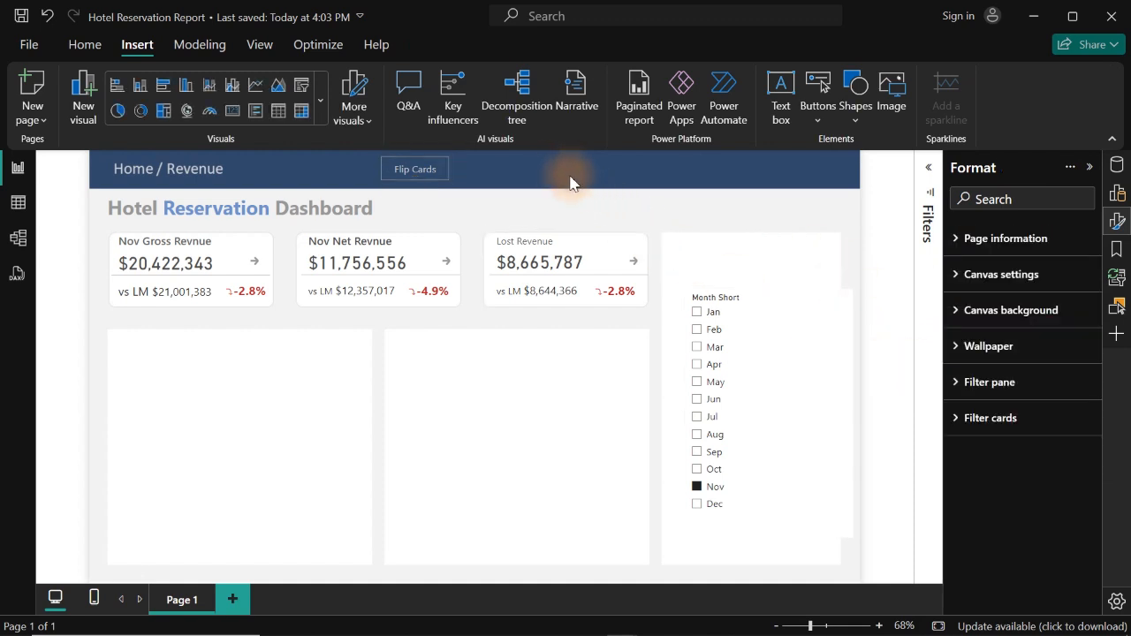
# Change the Flip Cards button's shape to Rounded Rectangle with 12% rounded corners.
pyautogui.click(433, 175)
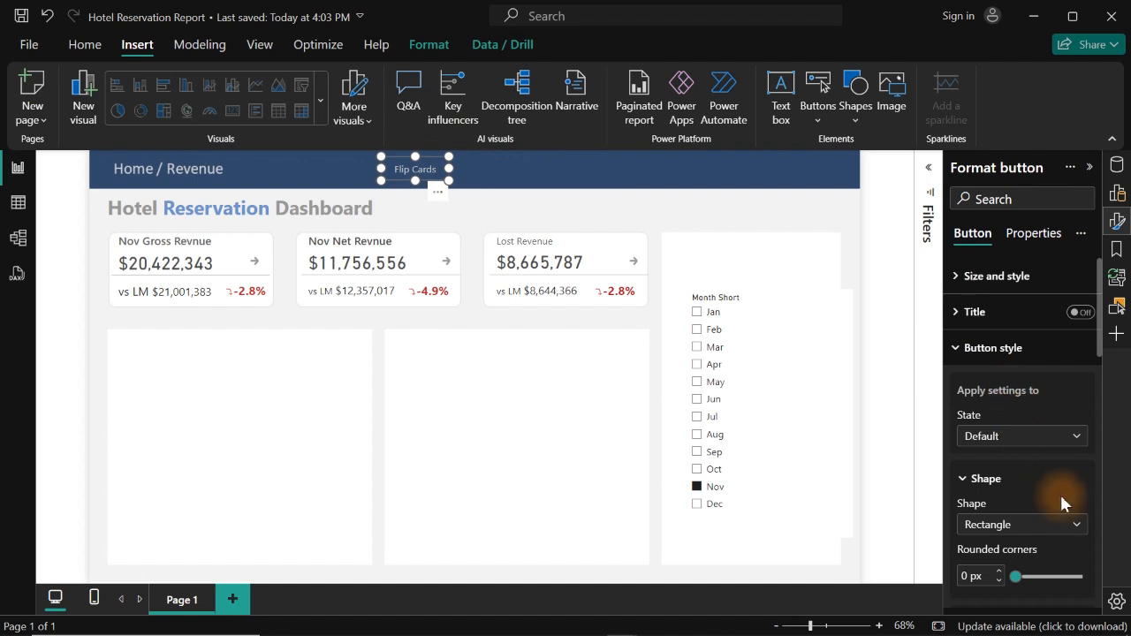
pyautogui.click(1025, 526)
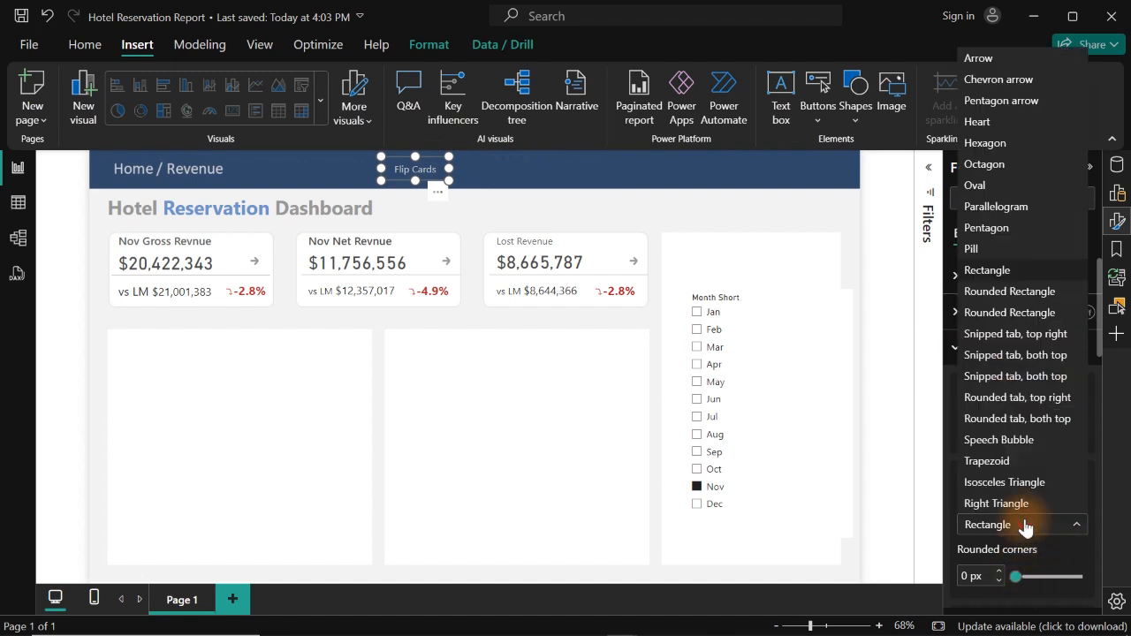
pyautogui.click(1001, 293)
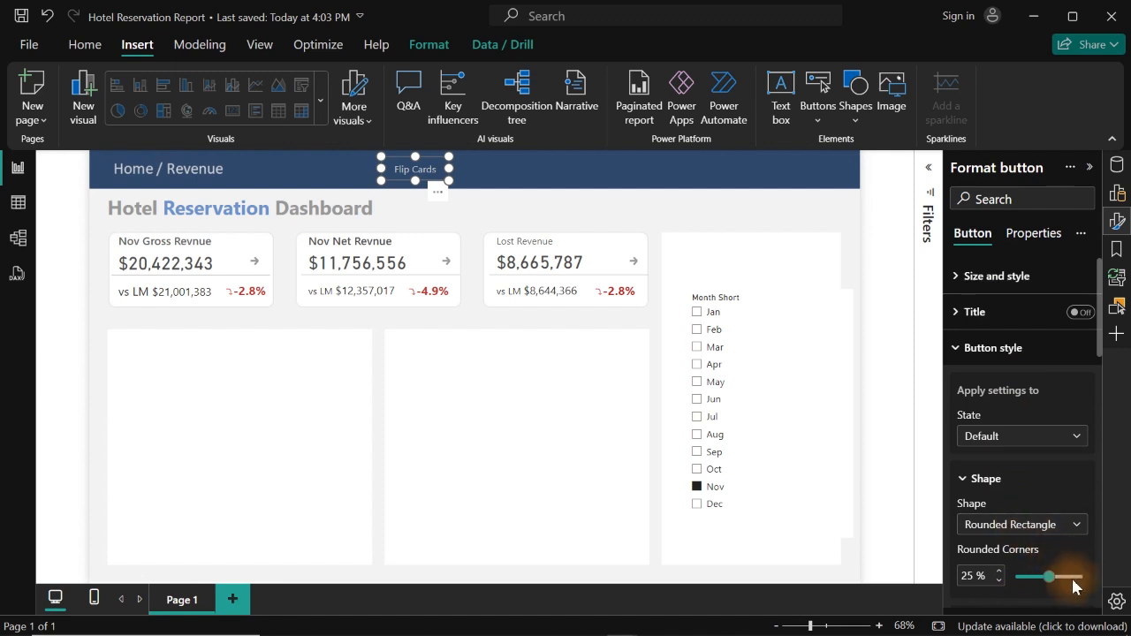
pyautogui.moveTo(1045, 573); pyautogui.dragTo(1031, 574)
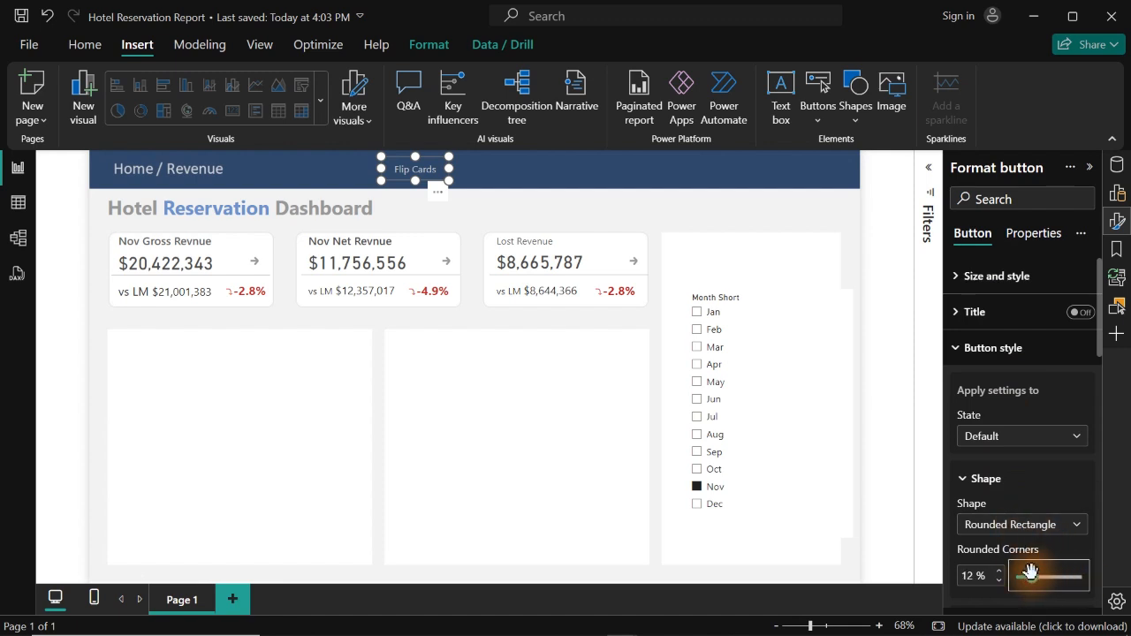
pyautogui.click(544, 177)
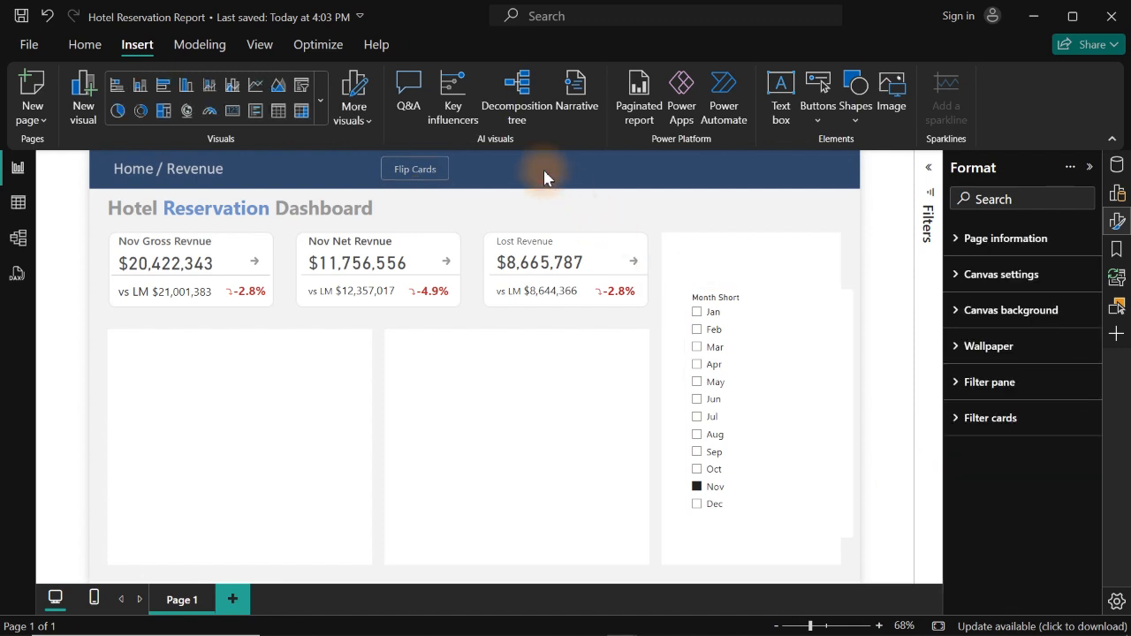
pyautogui.click(434, 177)
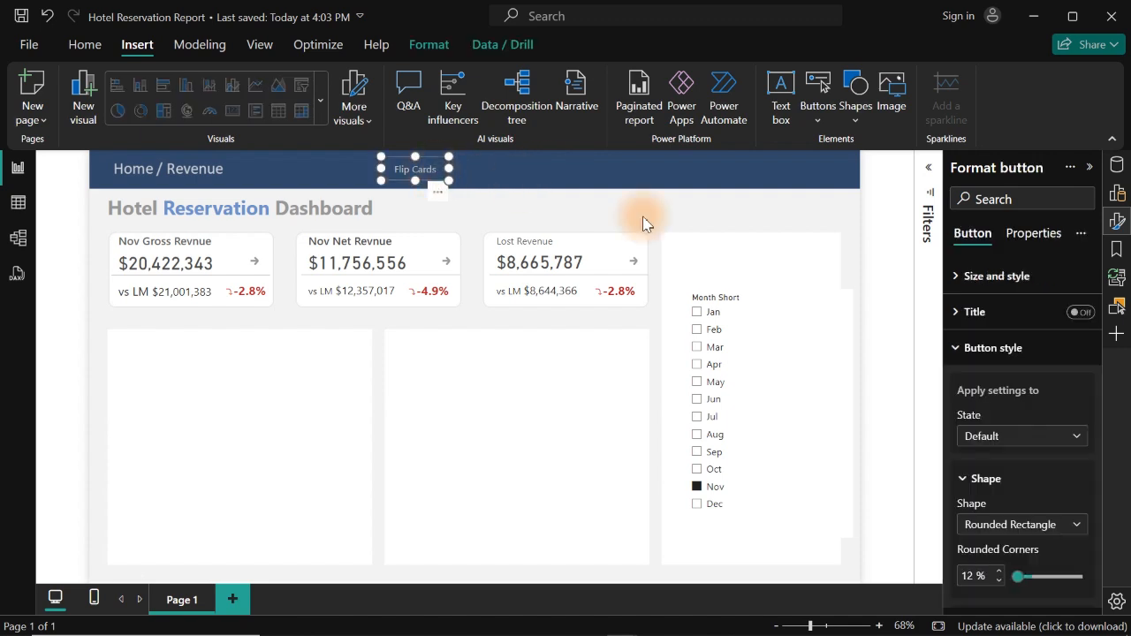
# Set the Flip Cards button's rounded corners to 15% and its On hover text font to Segoe UI Bold.
pyautogui.click(999, 572)
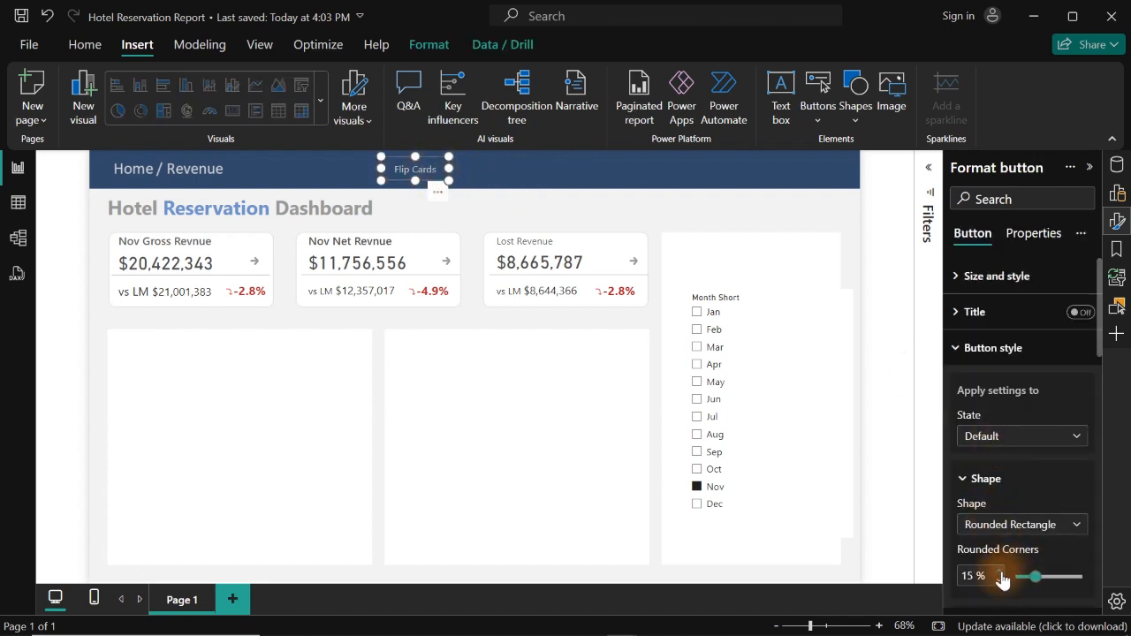
pyautogui.click(538, 172)
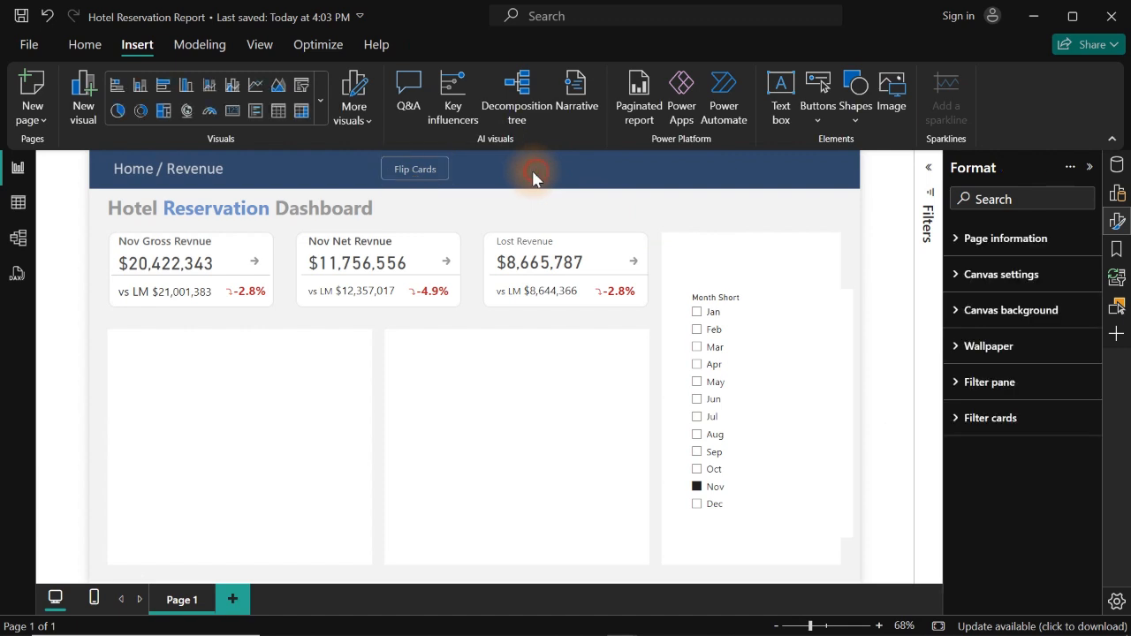
pyautogui.click(433, 174)
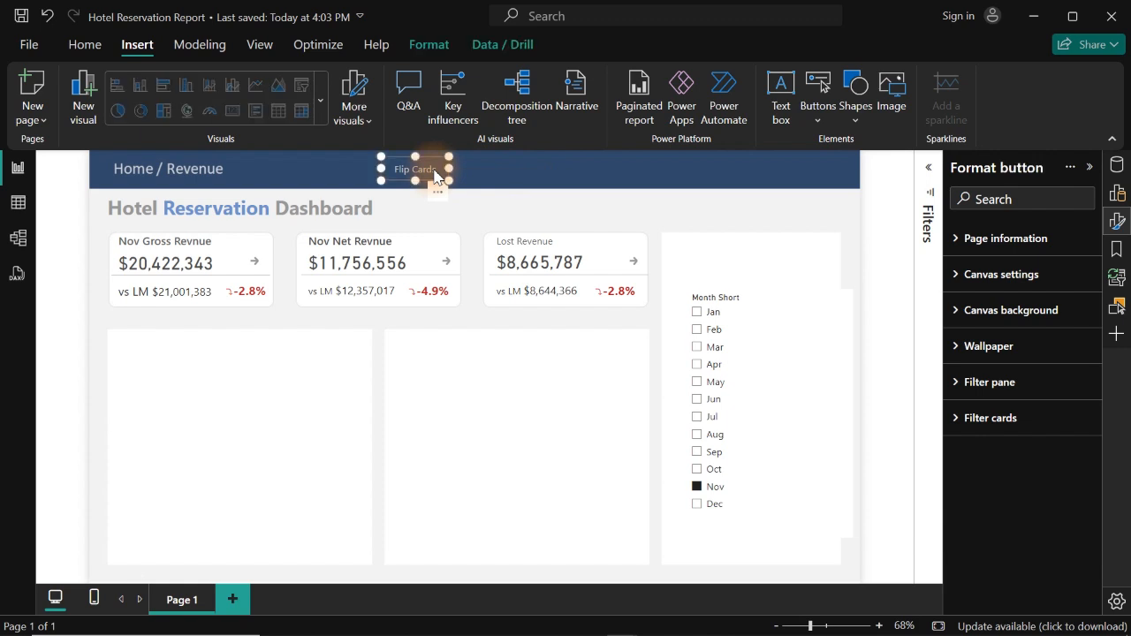
pyautogui.click(990, 449)
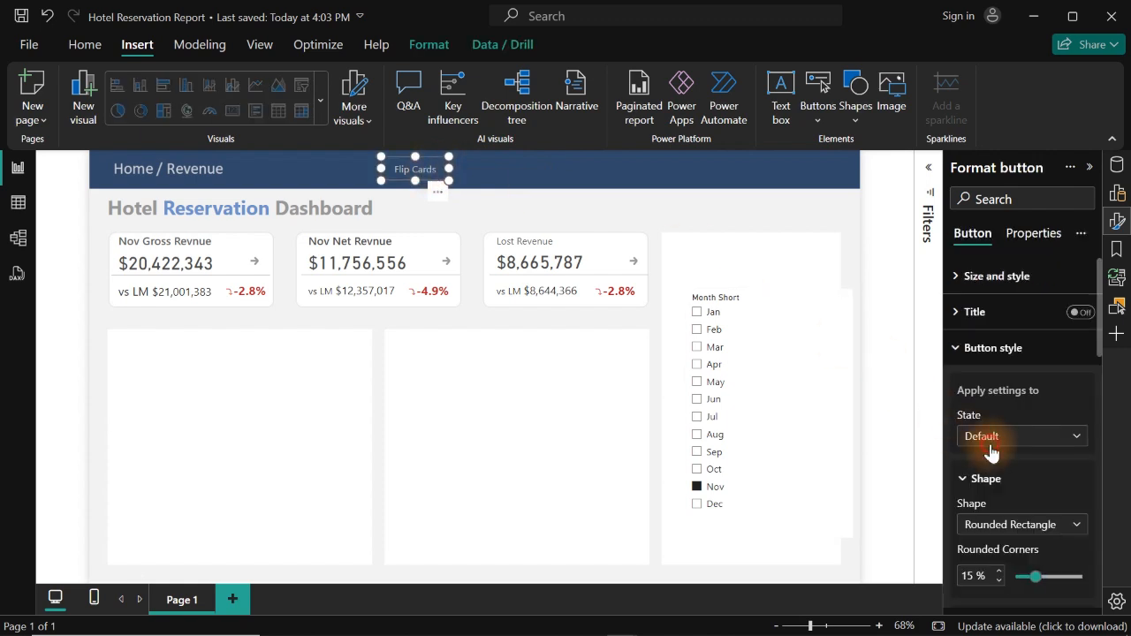
pyautogui.click(993, 477)
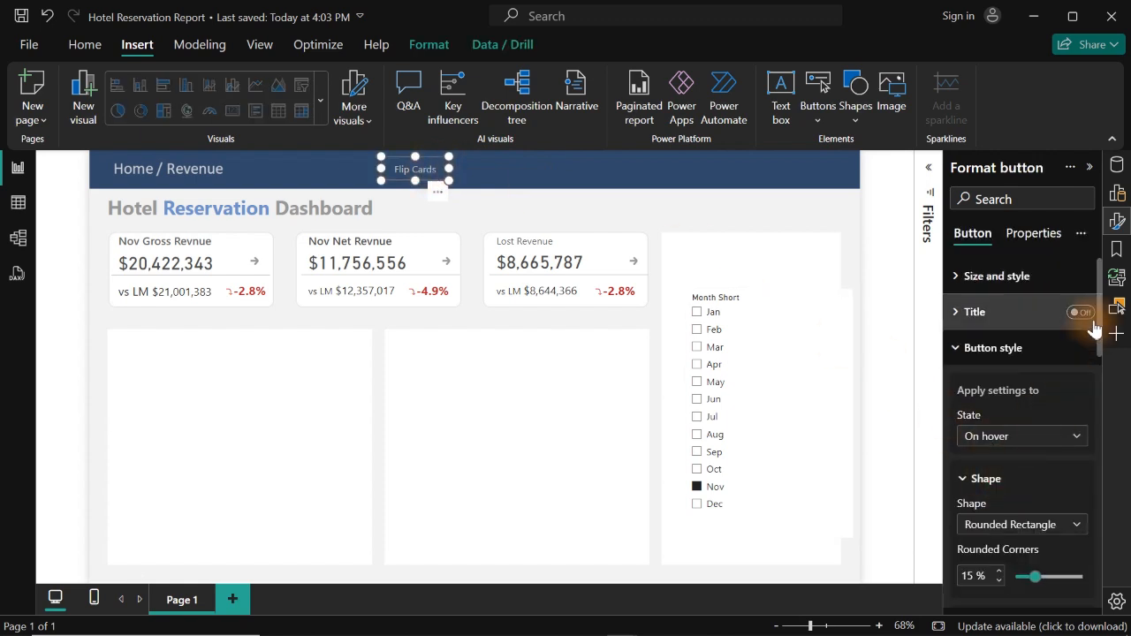
pyautogui.scroll(-4, 1077, 371)
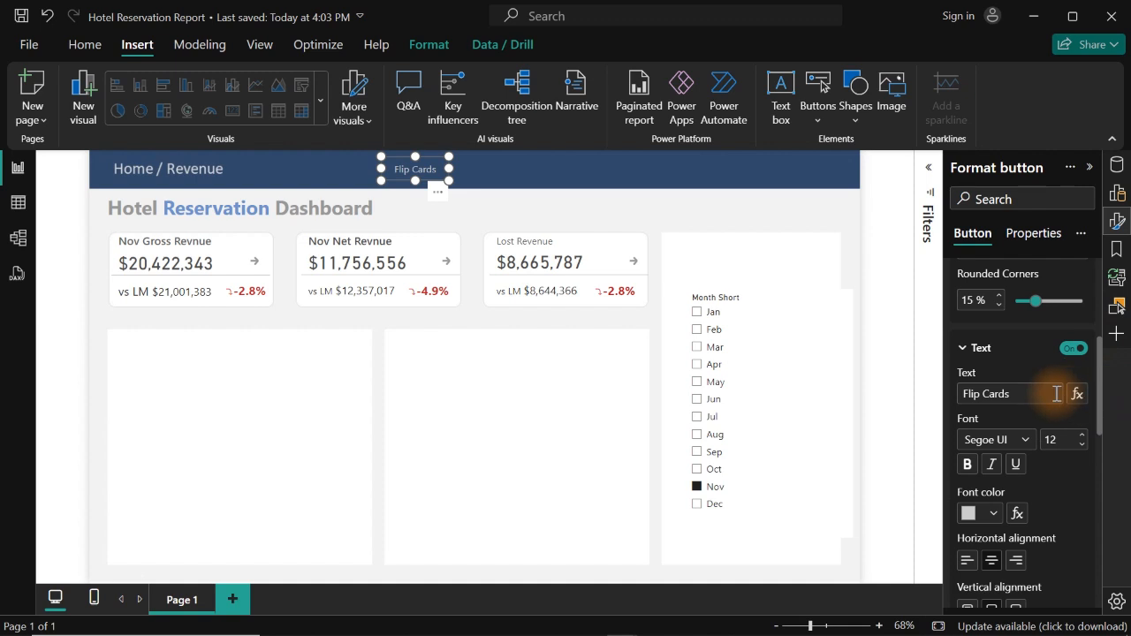
pyautogui.click(1016, 439)
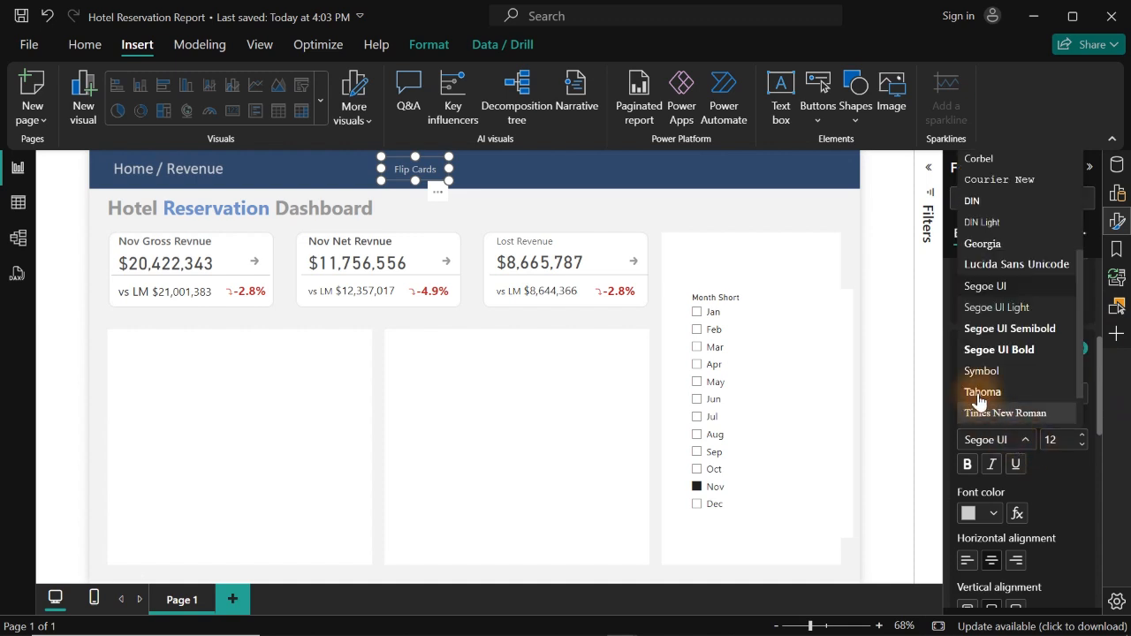
pyautogui.click(992, 352)
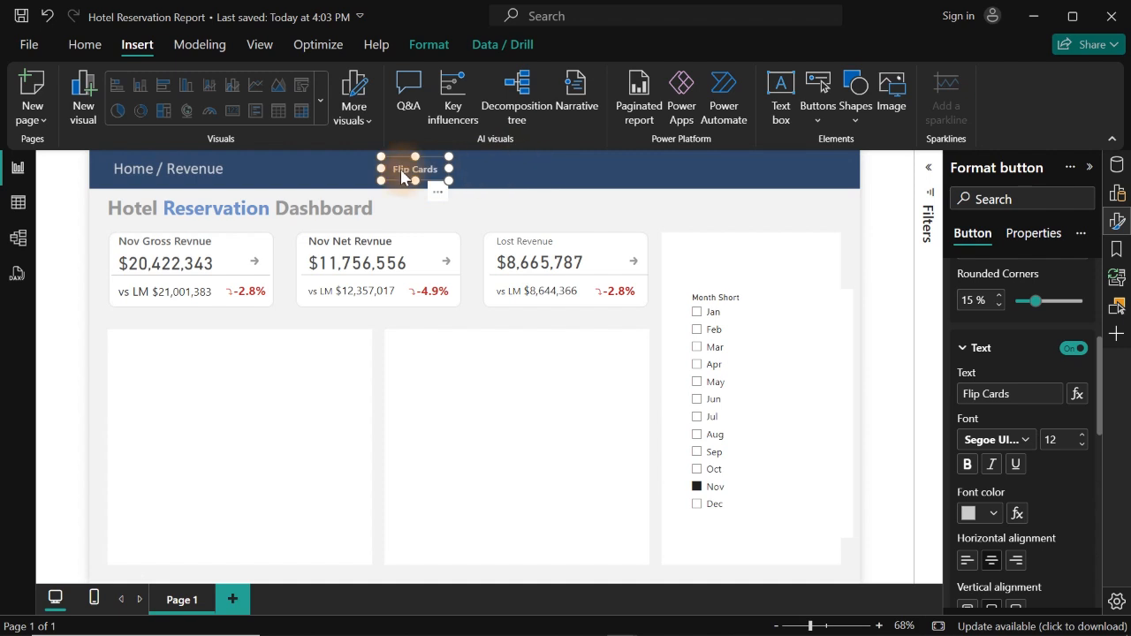
# Change the Flip Cards button's On hover font color to white.
pyautogui.click(978, 513)
pyautogui.click(865, 233)
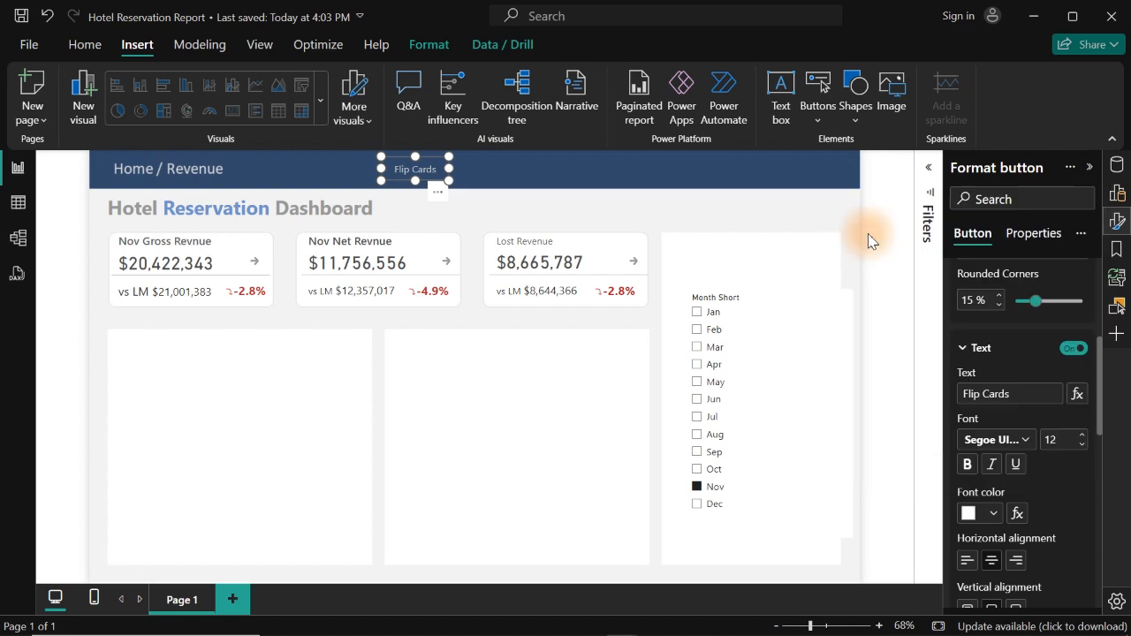
pyautogui.click(511, 184)
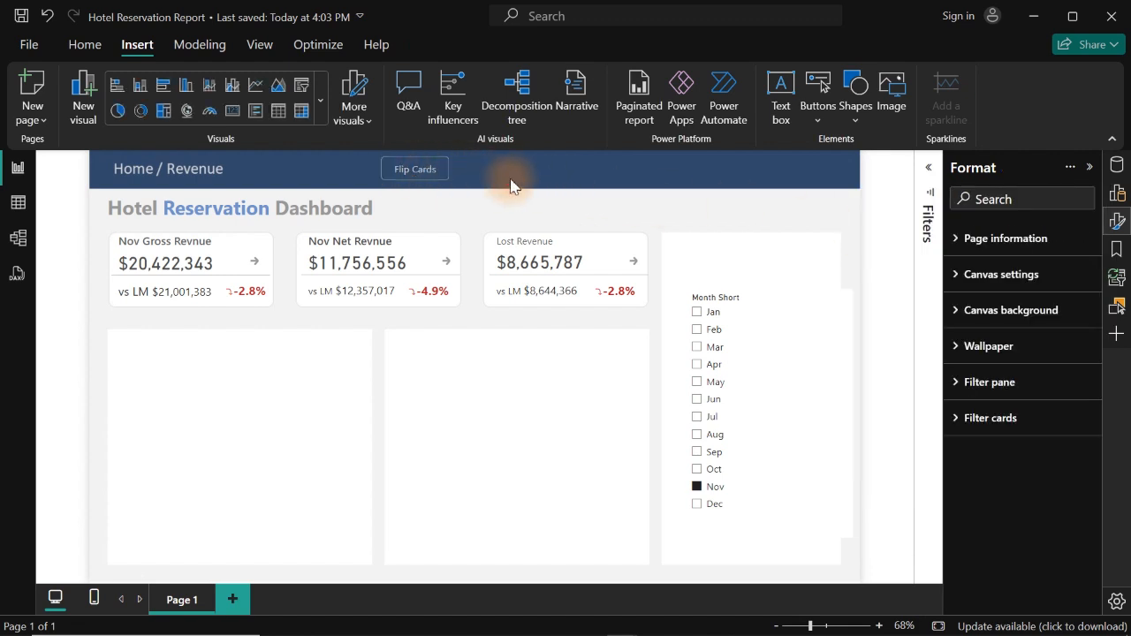
# Duplicate the Flip Cards button and place the copy beside the original, to its right in the header.
pyautogui.click(437, 177)
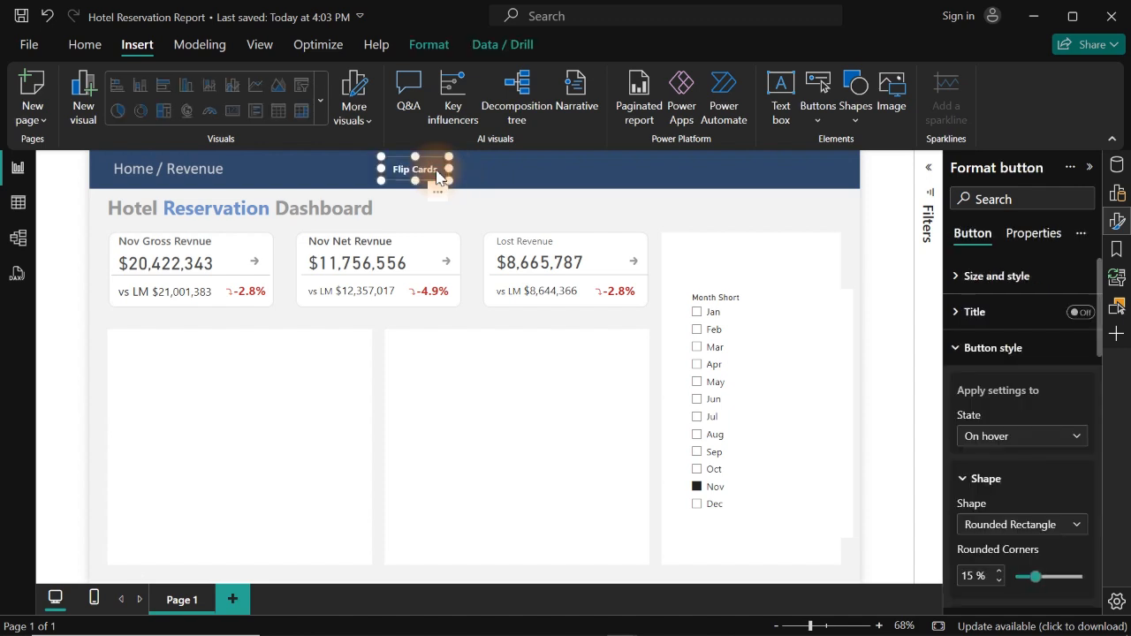
pyautogui.hotkey('ctrl', 'v')
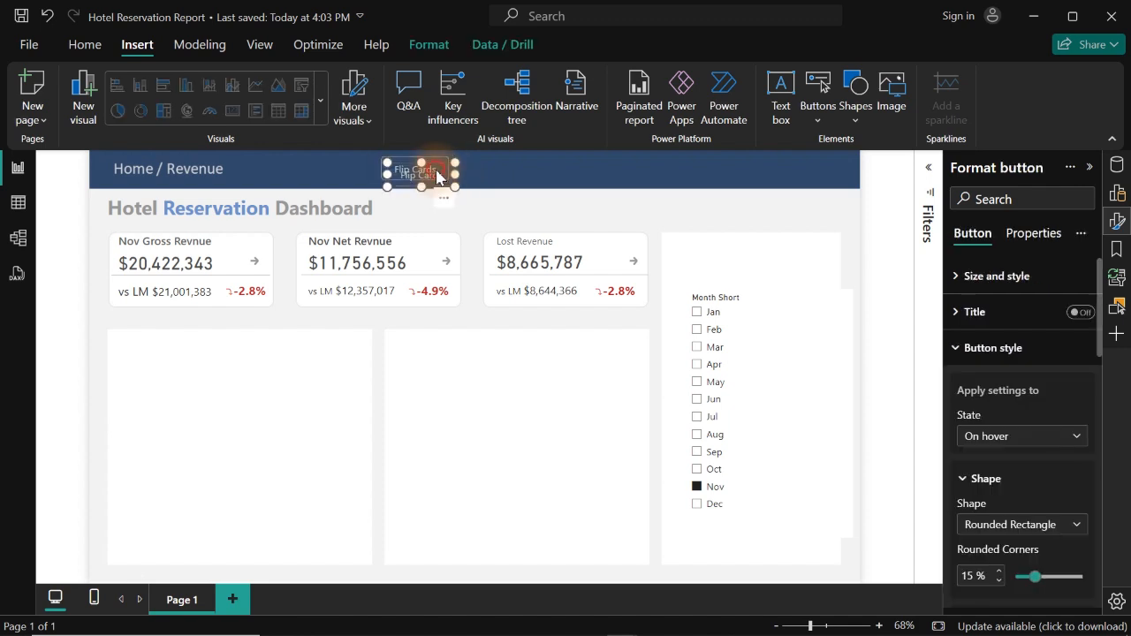
pyautogui.moveTo(440, 177); pyautogui.dragTo(521, 165)
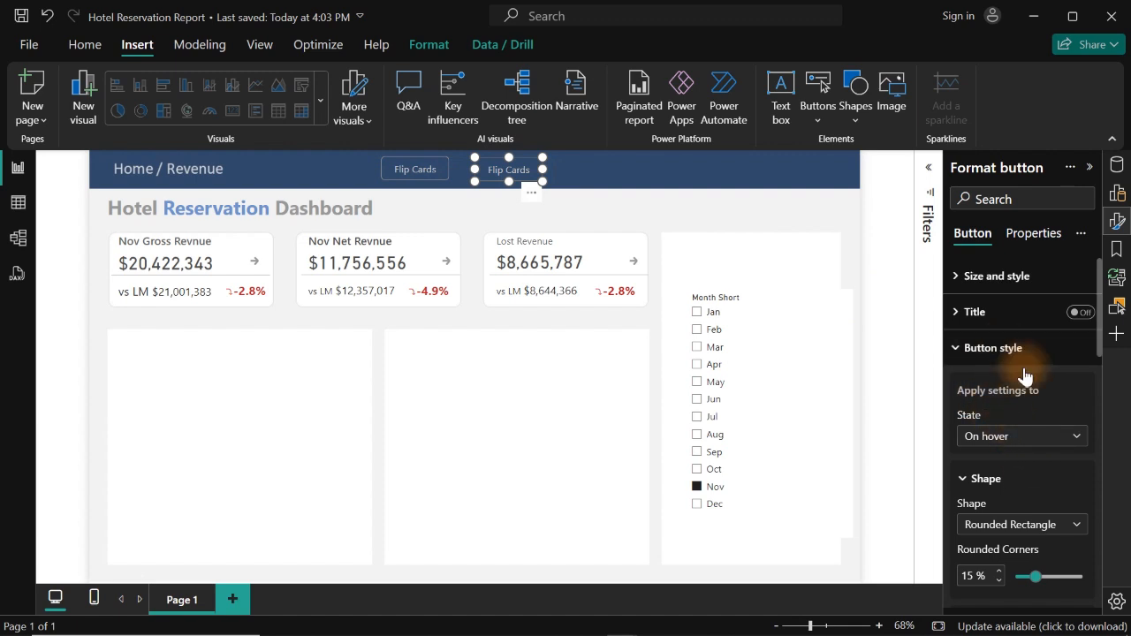
# Change the copied button's Default state text to "Unflip Cards".
pyautogui.click(1025, 445)
pyautogui.click(987, 457)
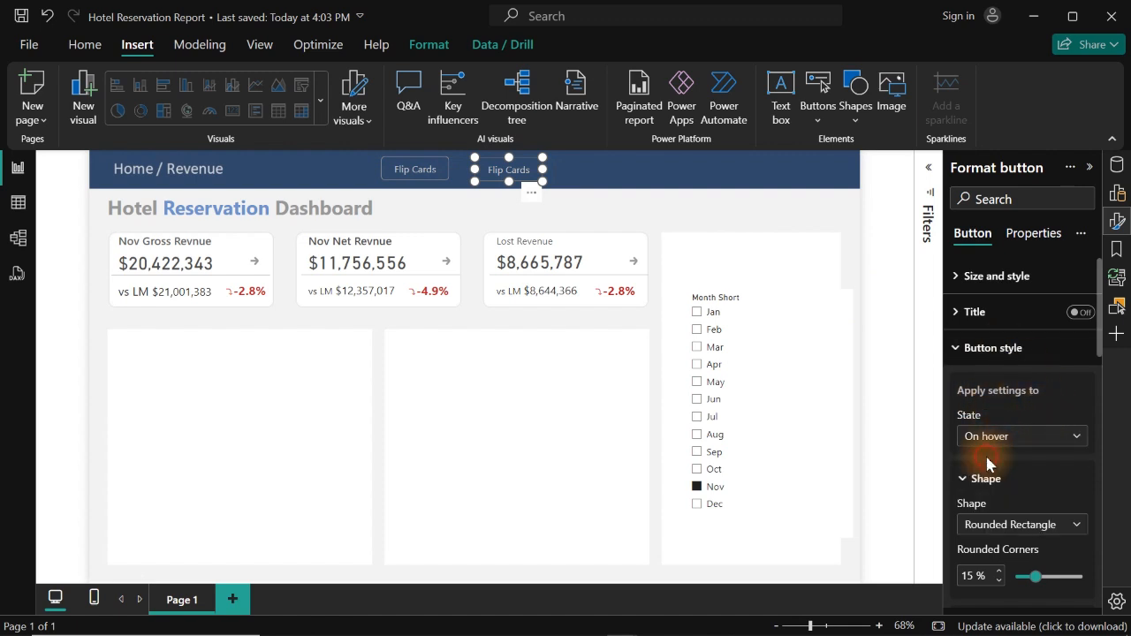
pyautogui.moveTo(1100, 345); pyautogui.dragTo(1103, 424)
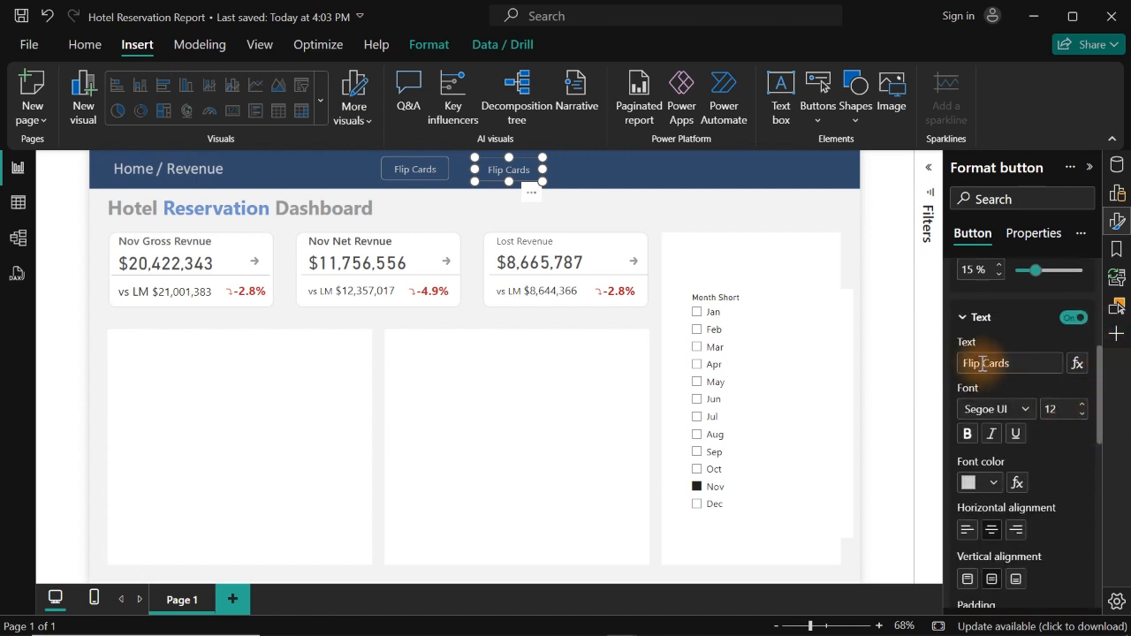
pyautogui.moveTo(980, 364); pyautogui.dragTo(958, 369)
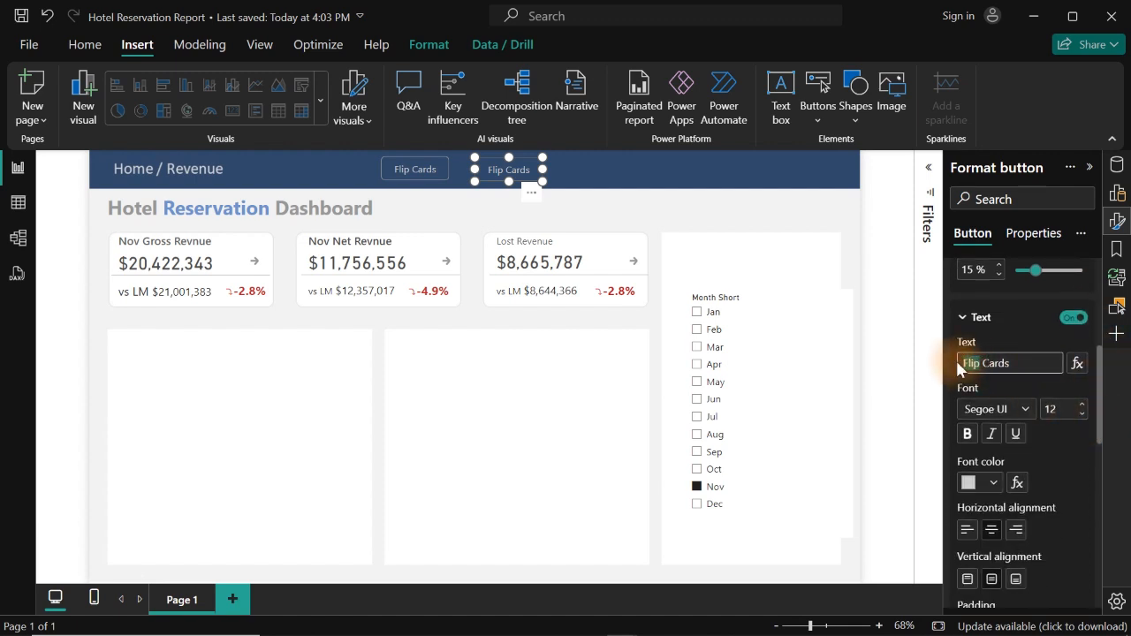
pyautogui.write('Unflip')
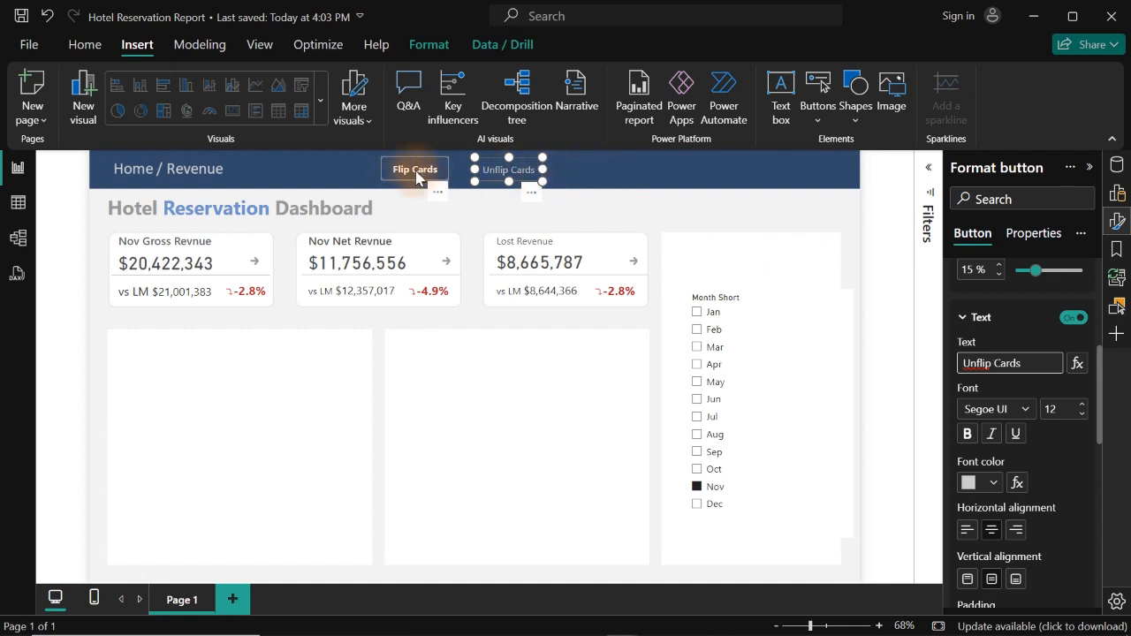
# Move the Unflip Cards button over the Flip Cards button and align the two by center and middle.
pyautogui.moveTo(505, 180); pyautogui.dragTo(410, 179)
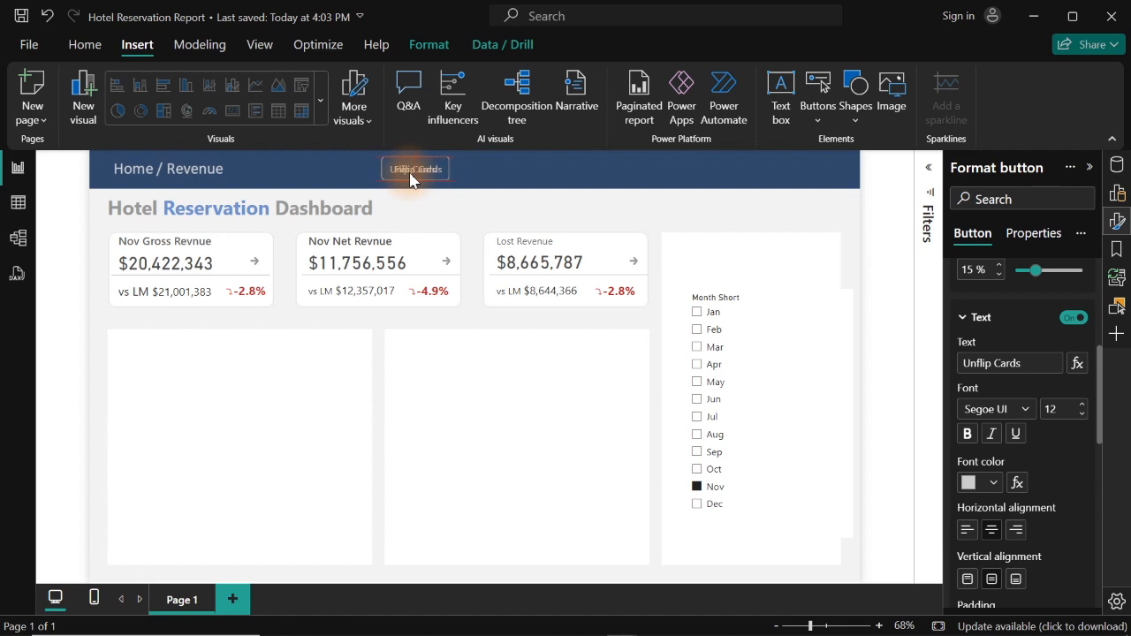
pyautogui.click(410, 177)
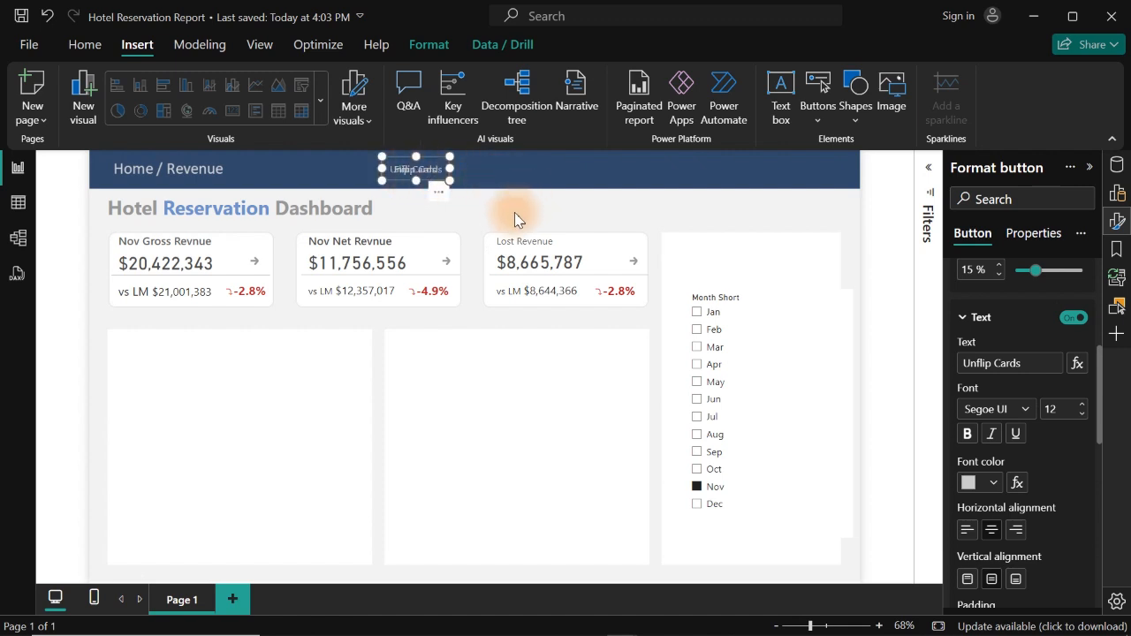
pyautogui.moveTo(512, 214); pyautogui.dragTo(339, 139)
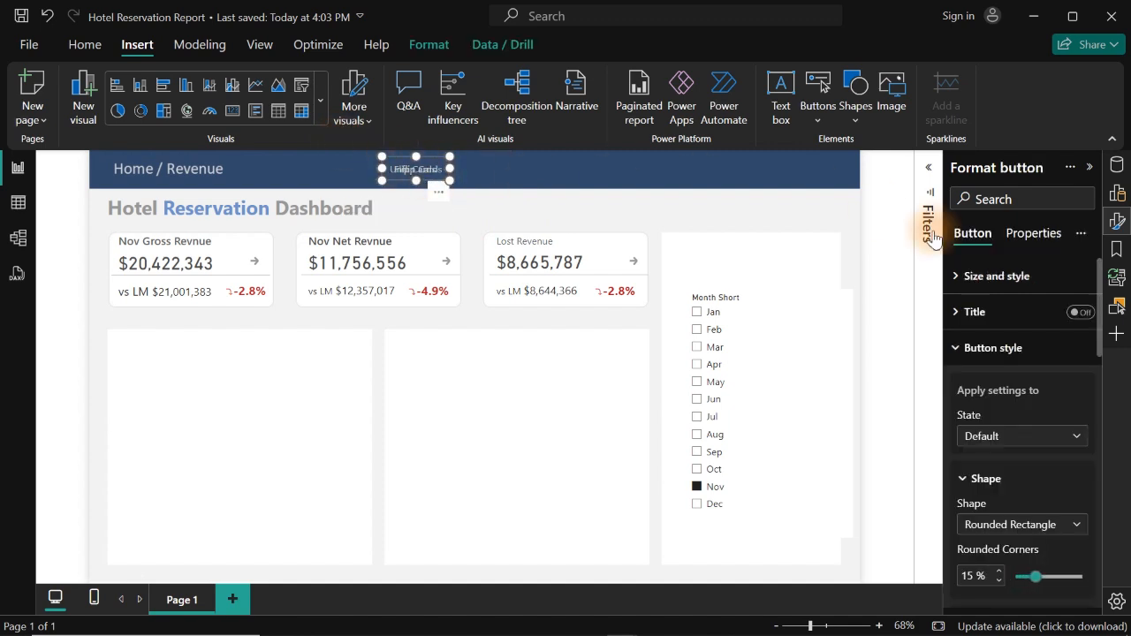
pyautogui.click(426, 46)
pyautogui.click(382, 122)
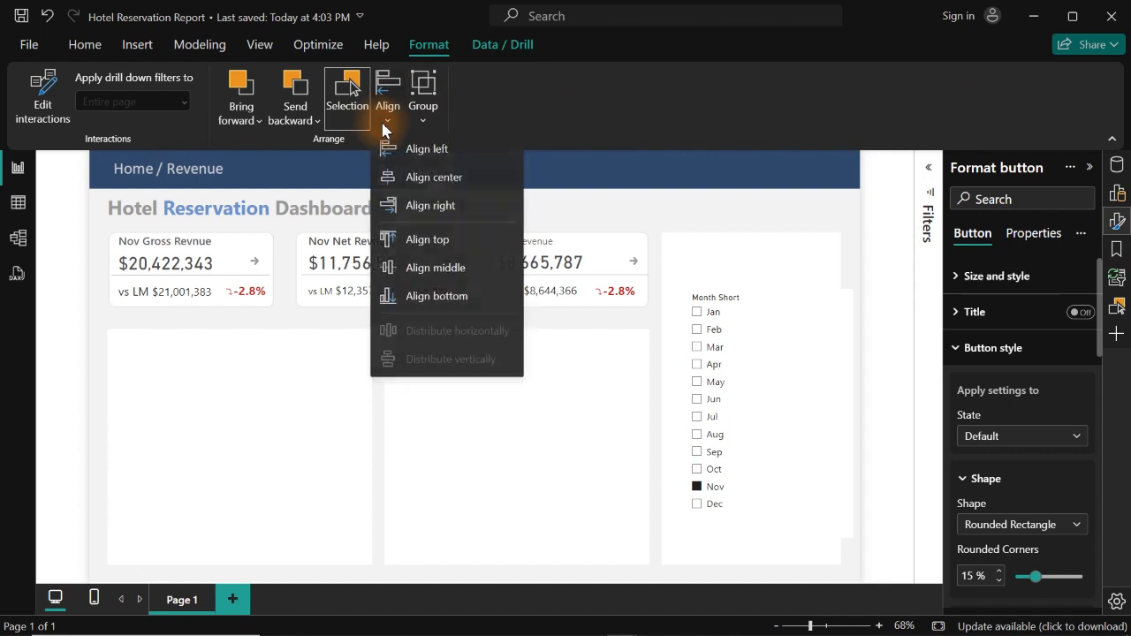
pyautogui.click(443, 177)
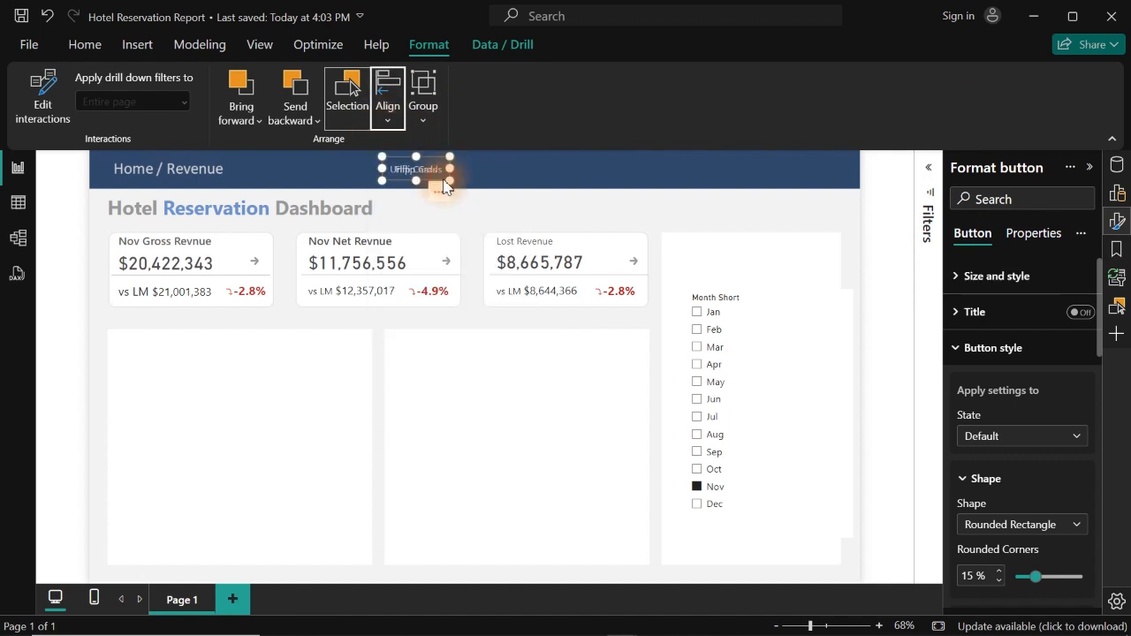
pyautogui.click(387, 120)
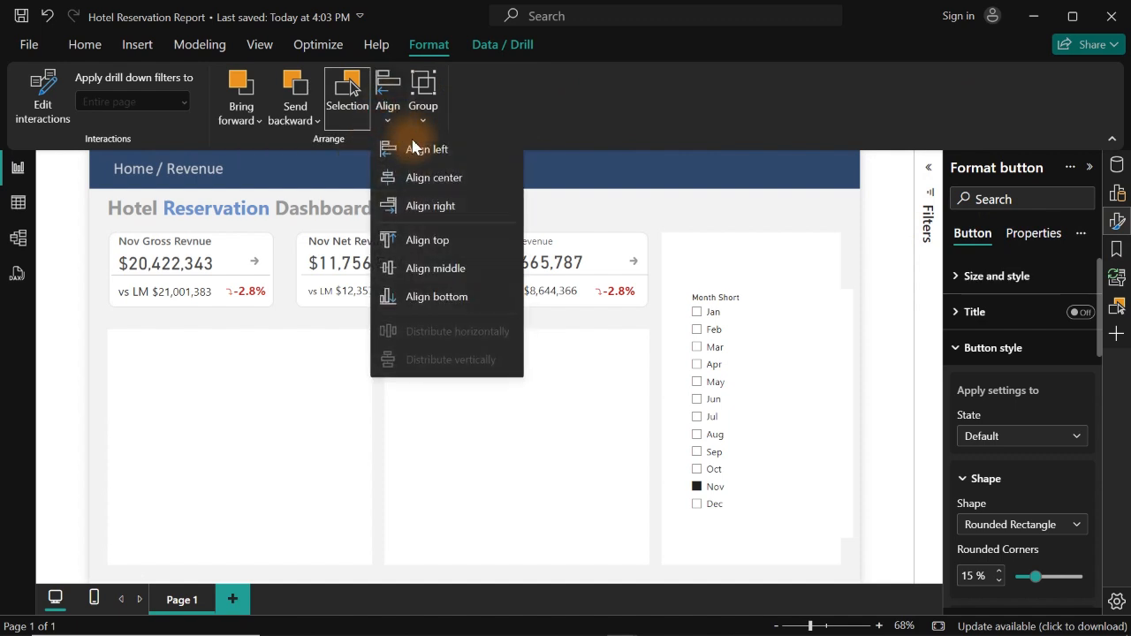
pyautogui.click(434, 274)
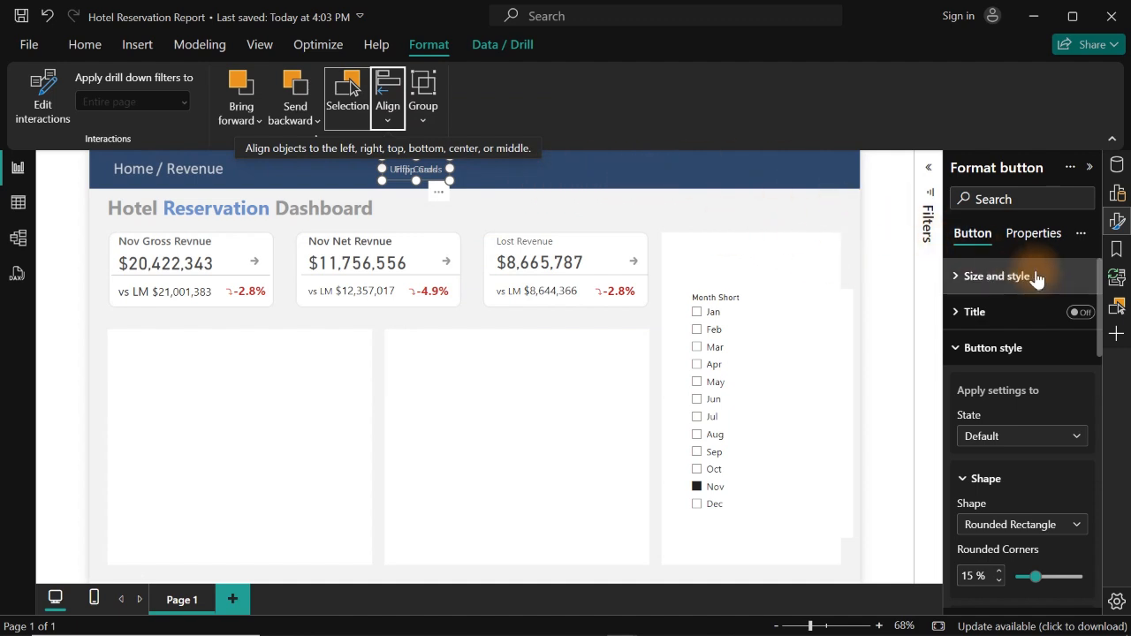
# Group the two overlapping header buttons and name the group "Flip Btn".
pyautogui.click(1119, 305)
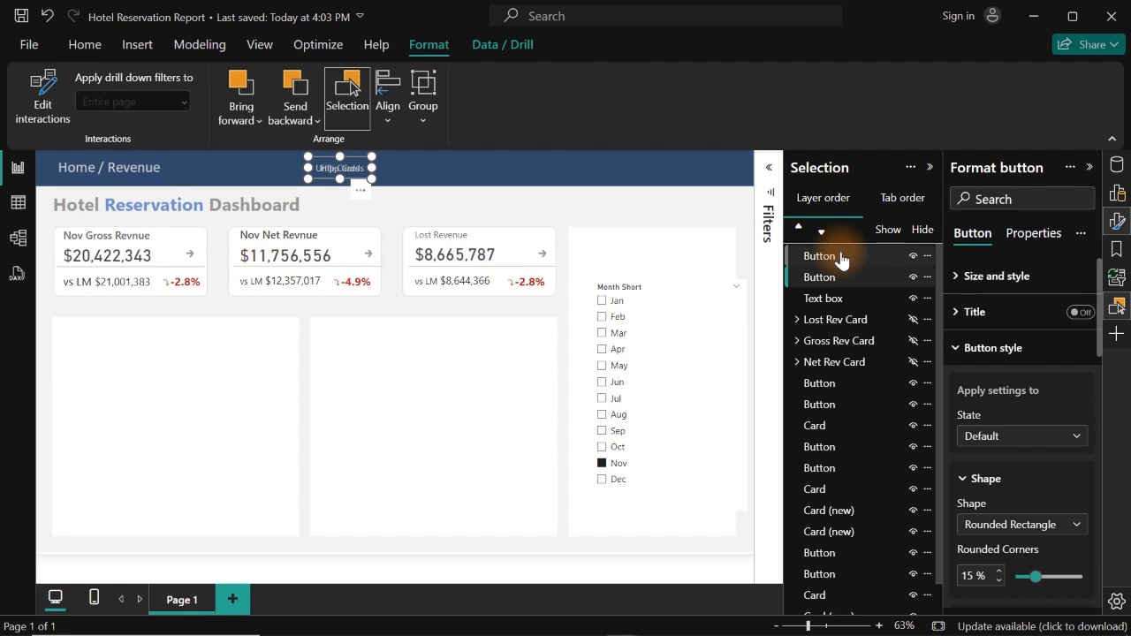
pyautogui.rightClick(840, 257)
pyautogui.moveTo(848, 262)
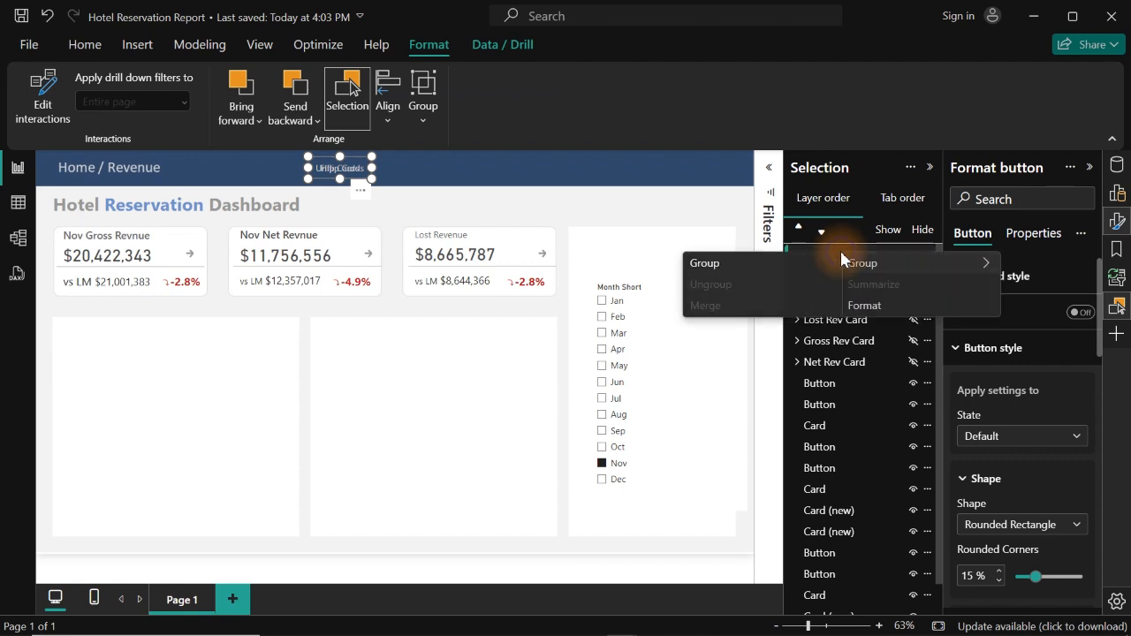
pyautogui.click(749, 265)
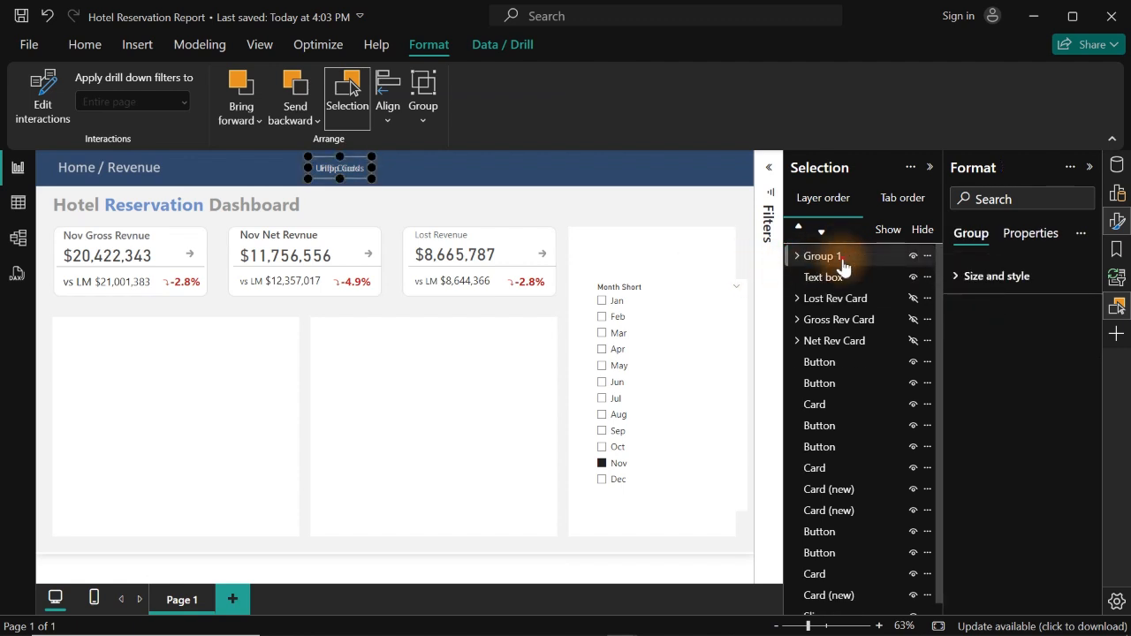
pyautogui.doubleClick(822, 256)
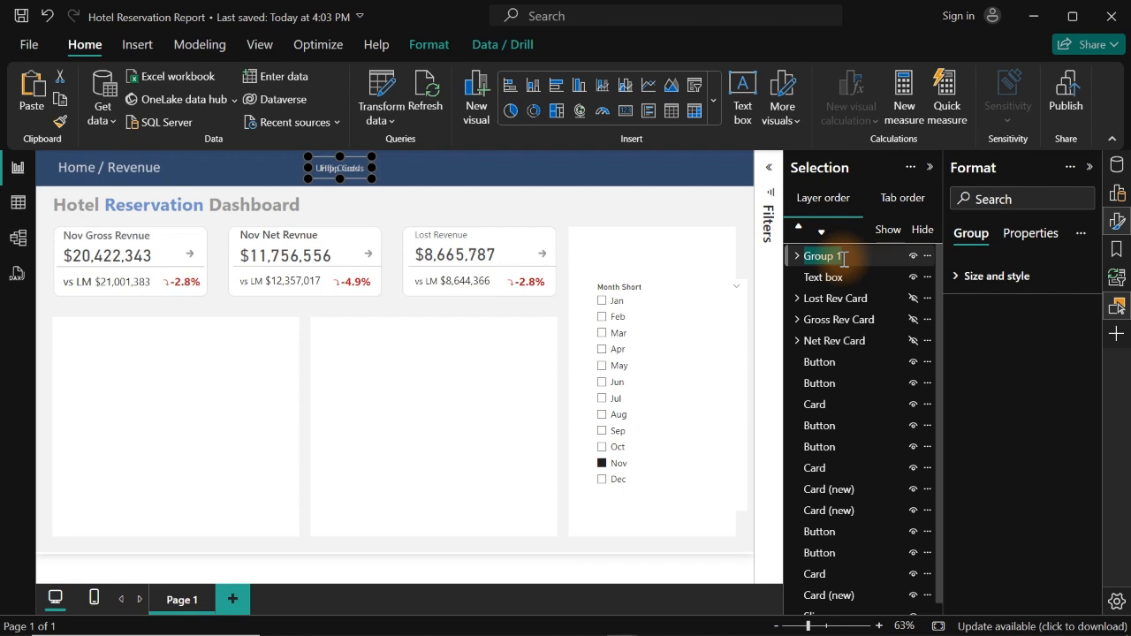
pyautogui.write('Flip Btn')
# Expand the Flip Btn group and hide its Unflip Cards button.
pyautogui.click(798, 257)
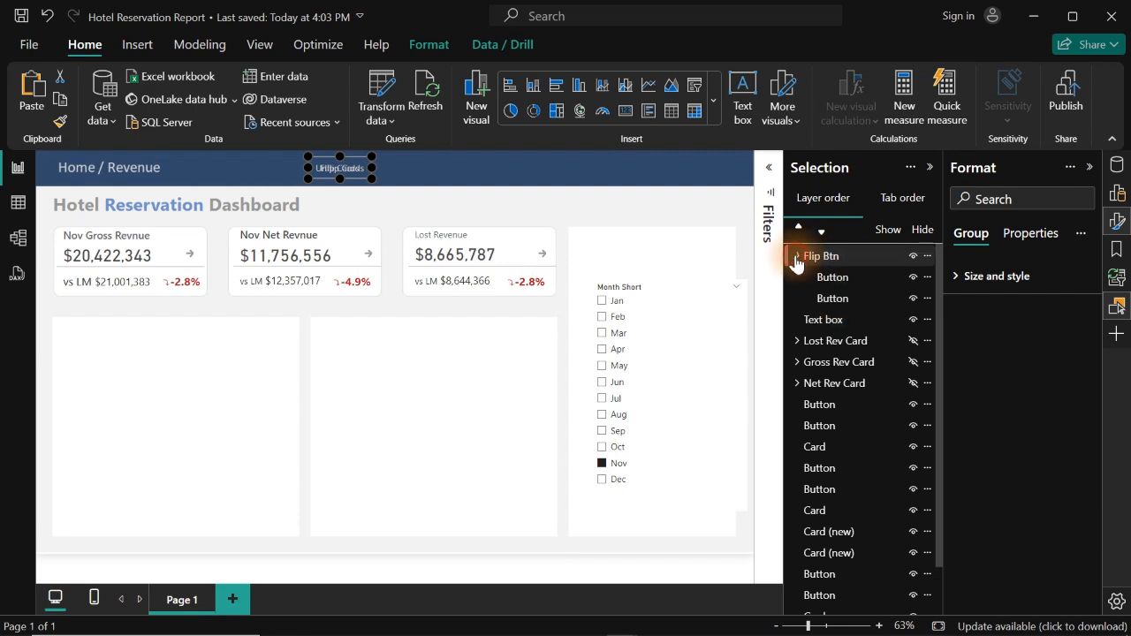
pyautogui.click(839, 278)
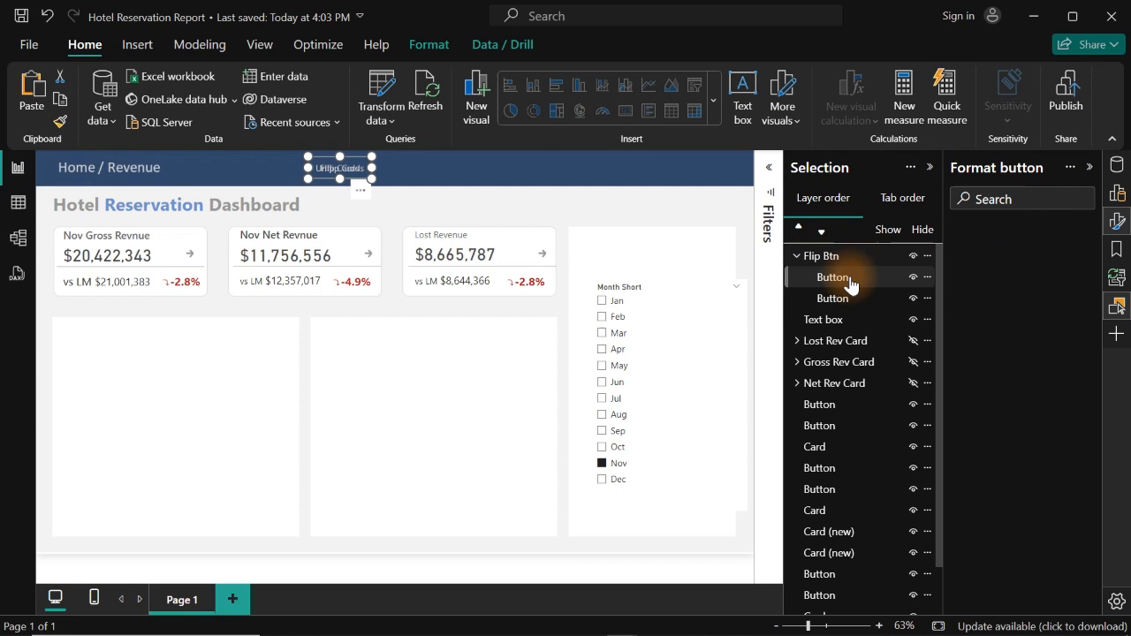
pyautogui.click(913, 279)
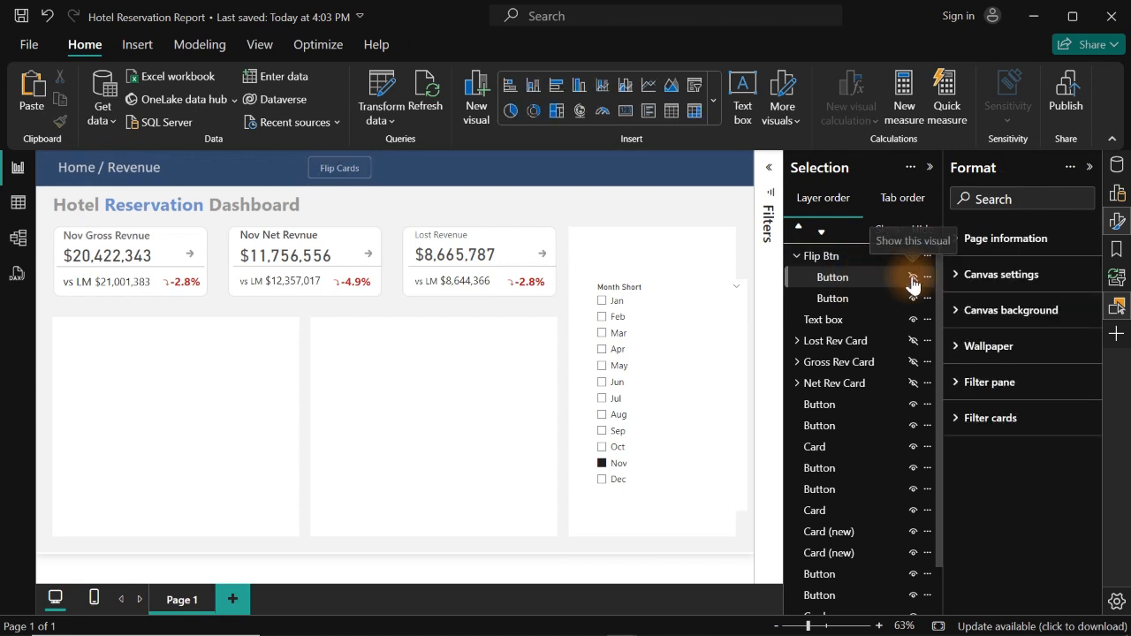
# Rename the visible button in the Flip Btn group "Flip" and the hidden one "Unflip".
pyautogui.click(858, 301)
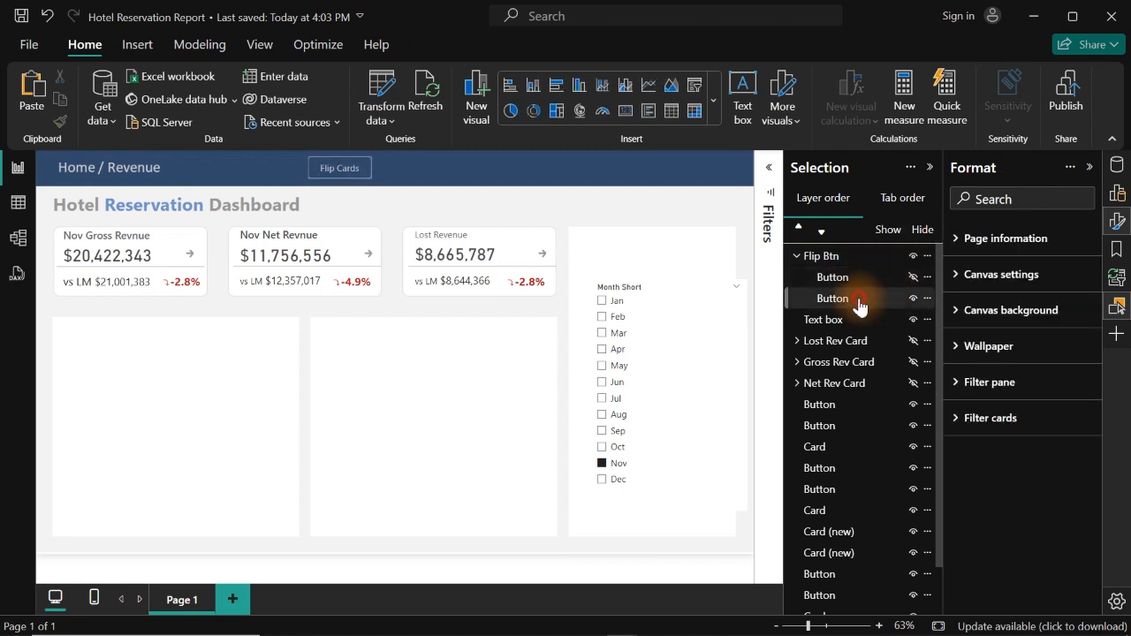
pyautogui.doubleClick(857, 301)
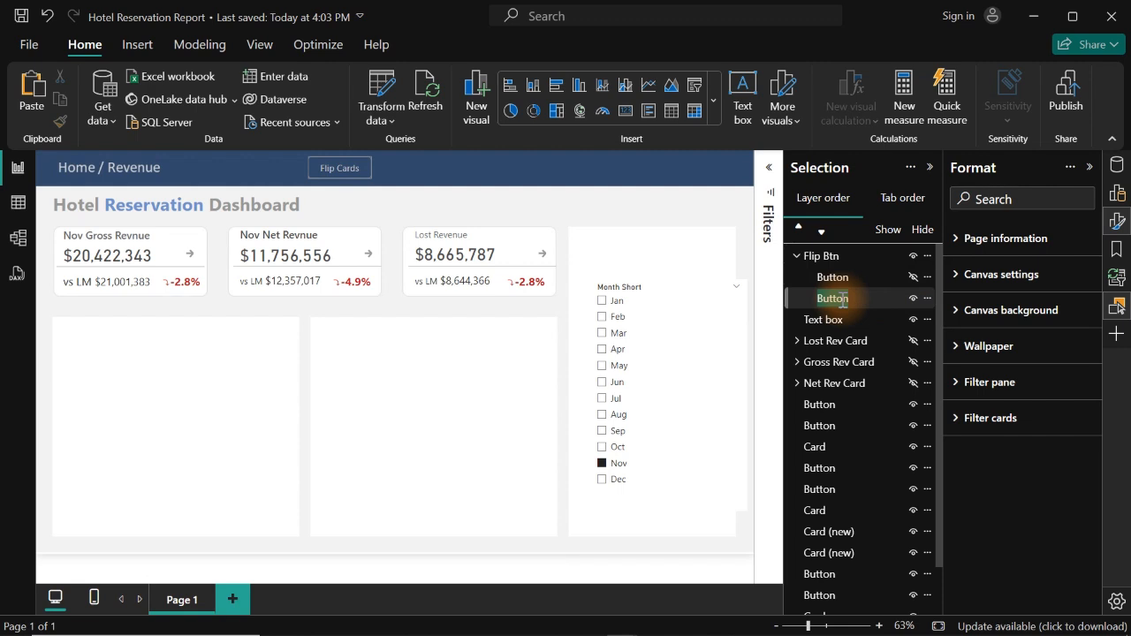
pyautogui.write('Flip')
pyautogui.click(828, 280)
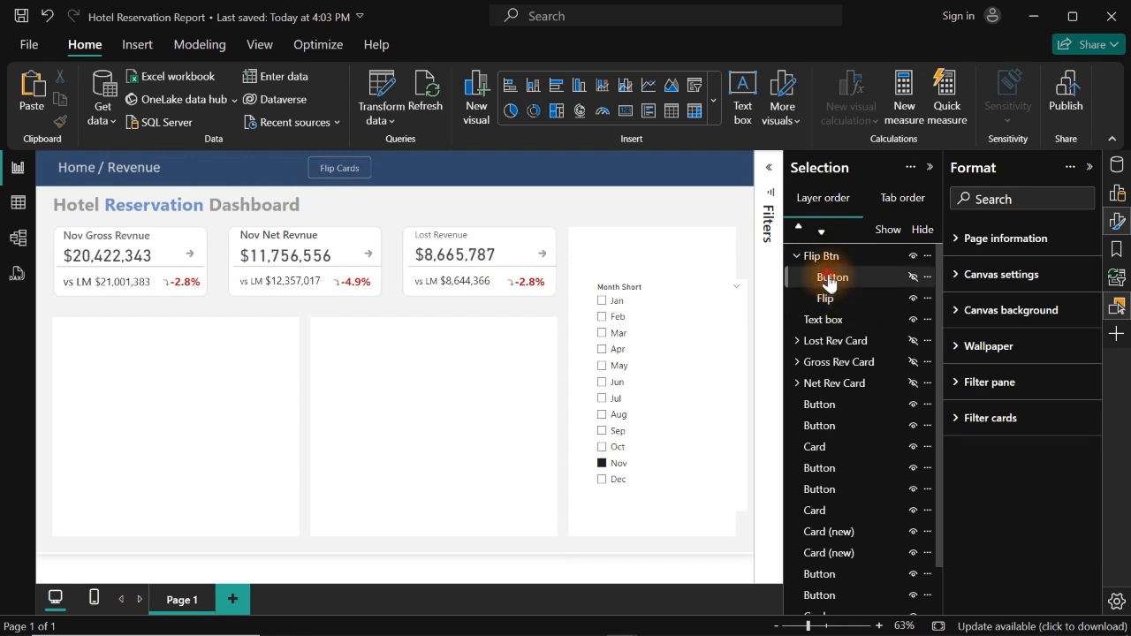
pyautogui.doubleClick(834, 278)
pyautogui.write('Unflip')
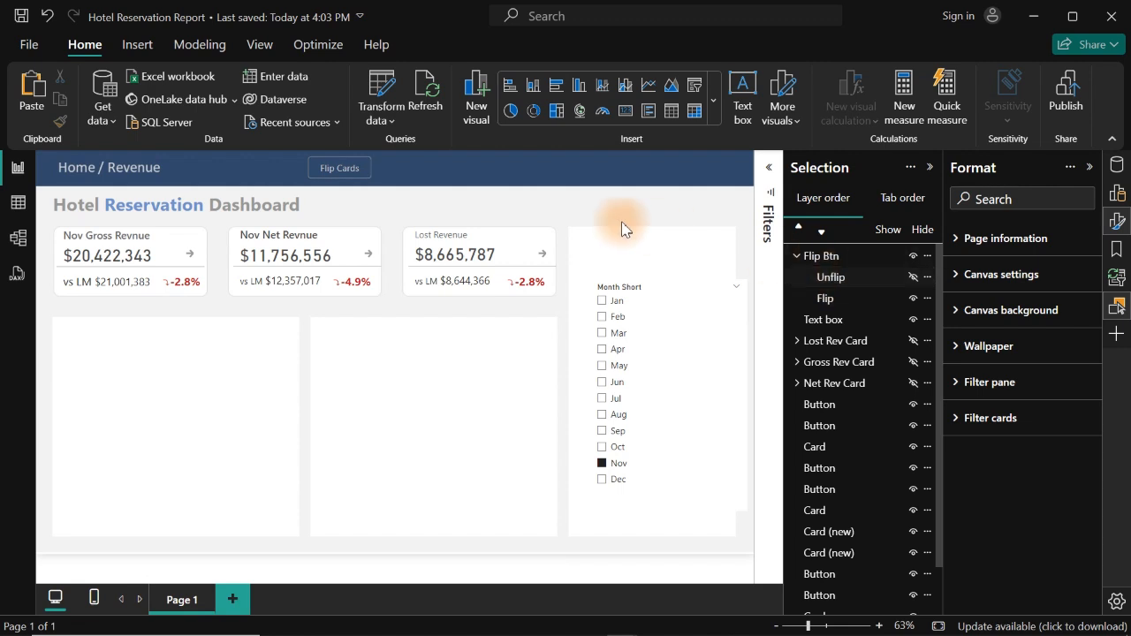
# Show the bookmarks alongside the selection list and expand the Flip bookmark group.
pyautogui.click(472, 179)
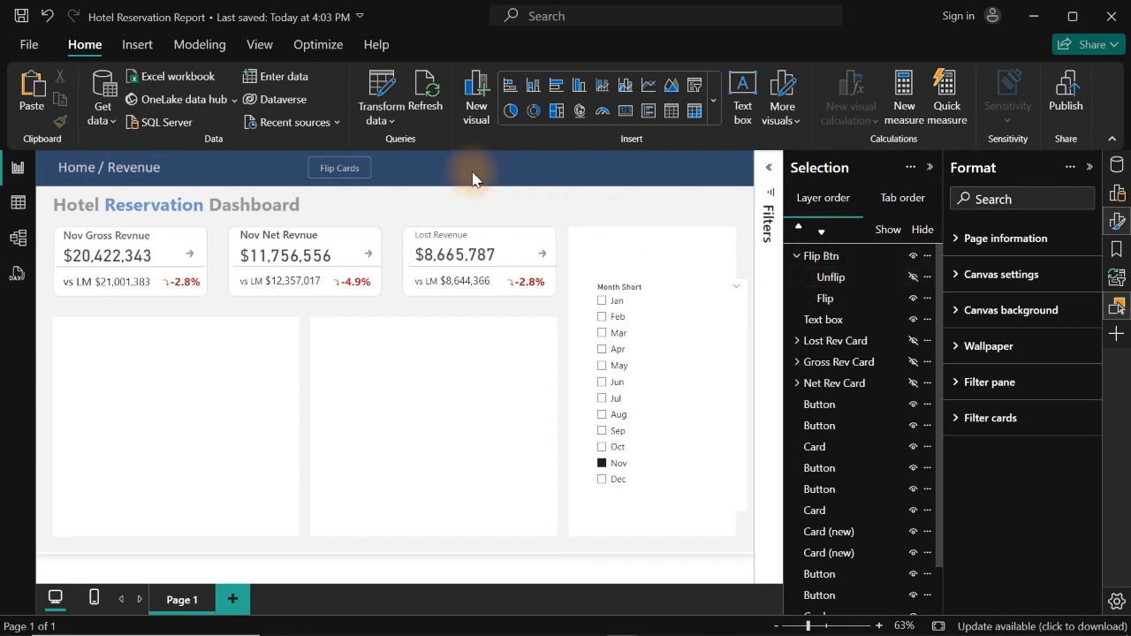
pyautogui.click(339, 169)
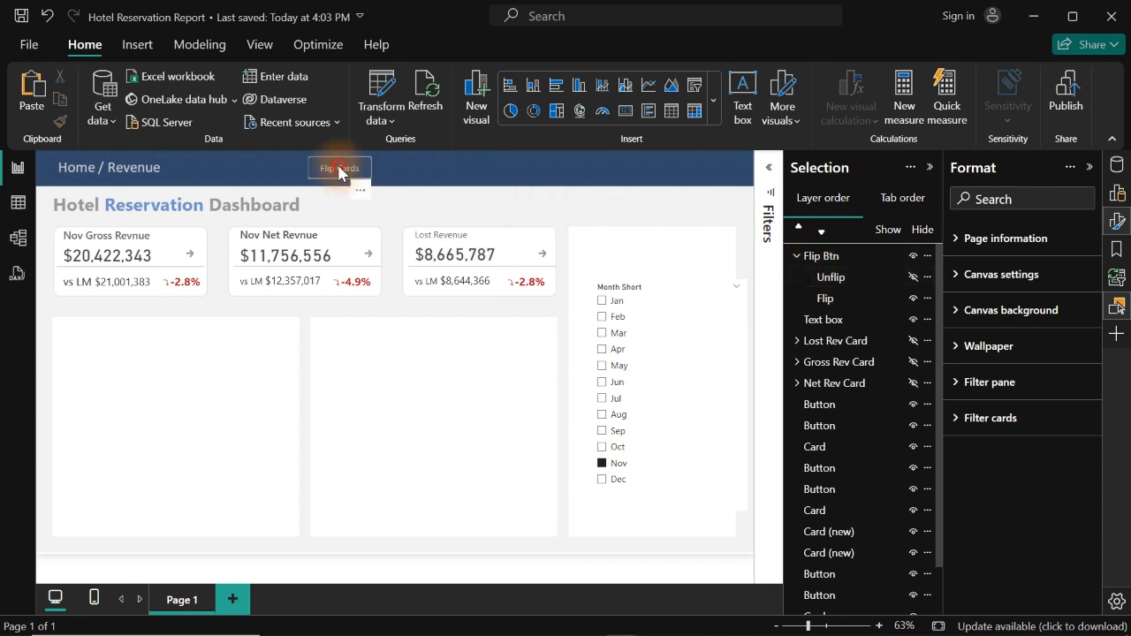
pyautogui.click(339, 172)
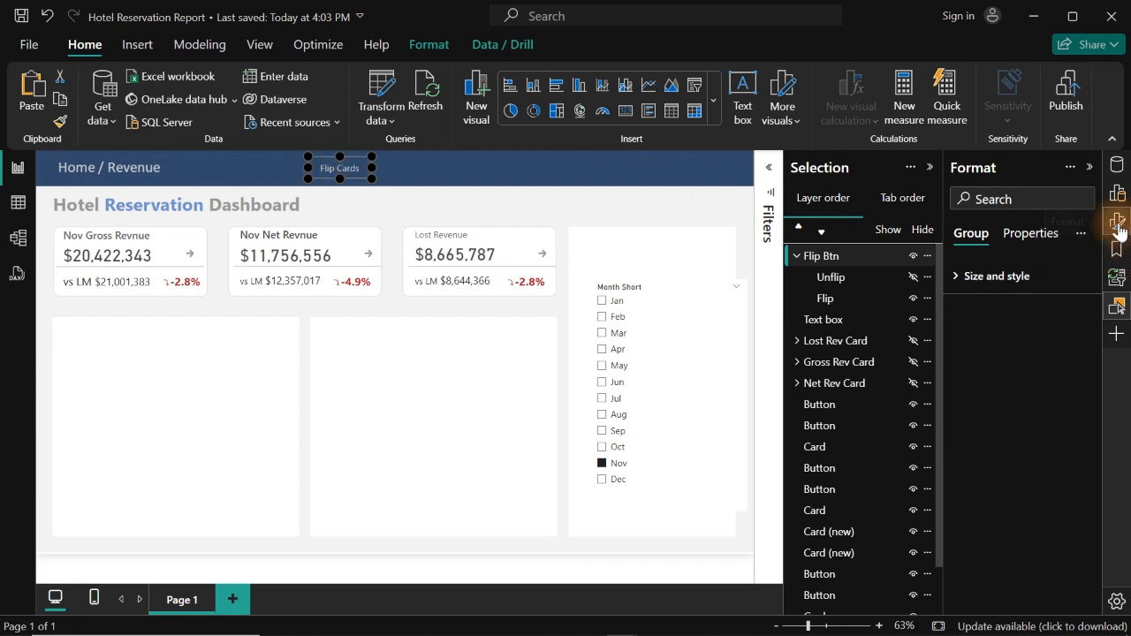
pyautogui.click(1117, 306)
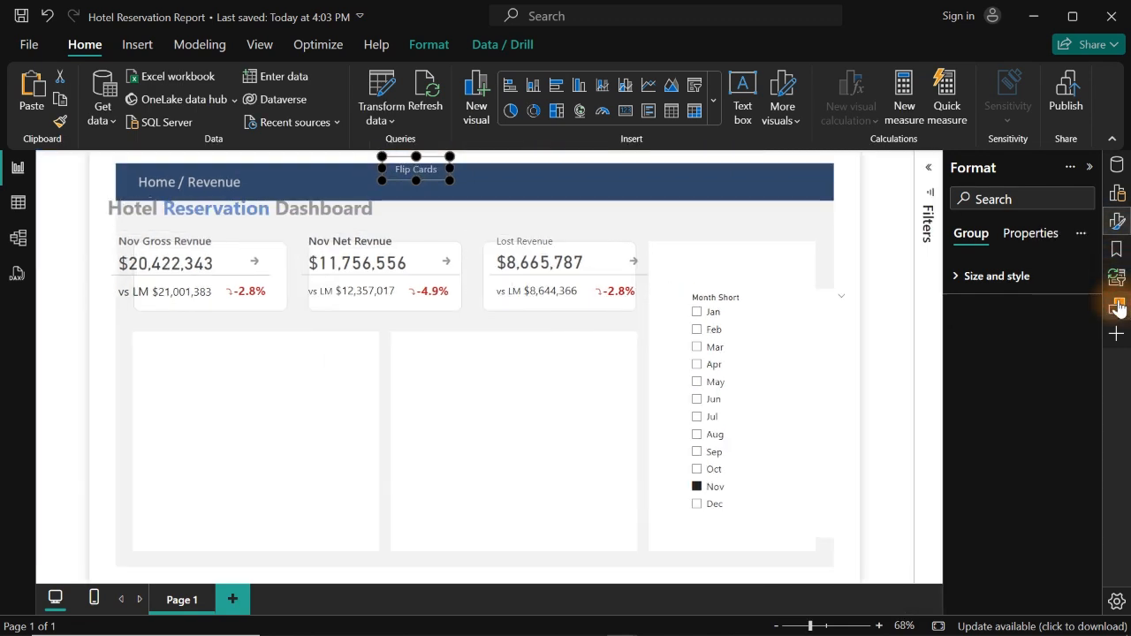
pyautogui.click(1118, 221)
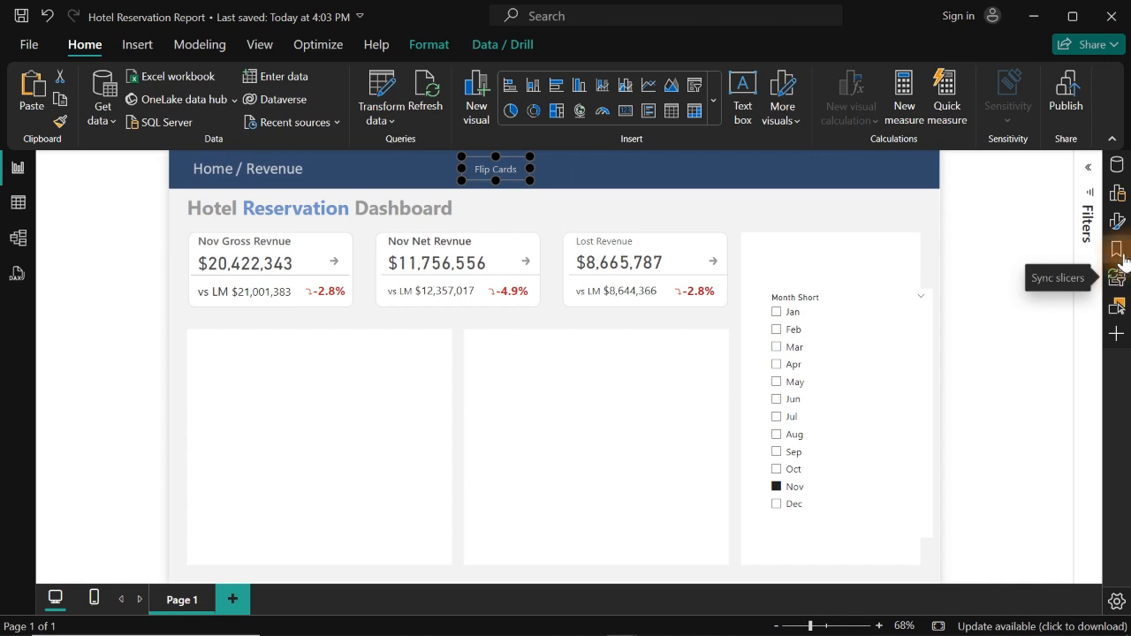
pyautogui.click(1117, 250)
pyautogui.click(1118, 308)
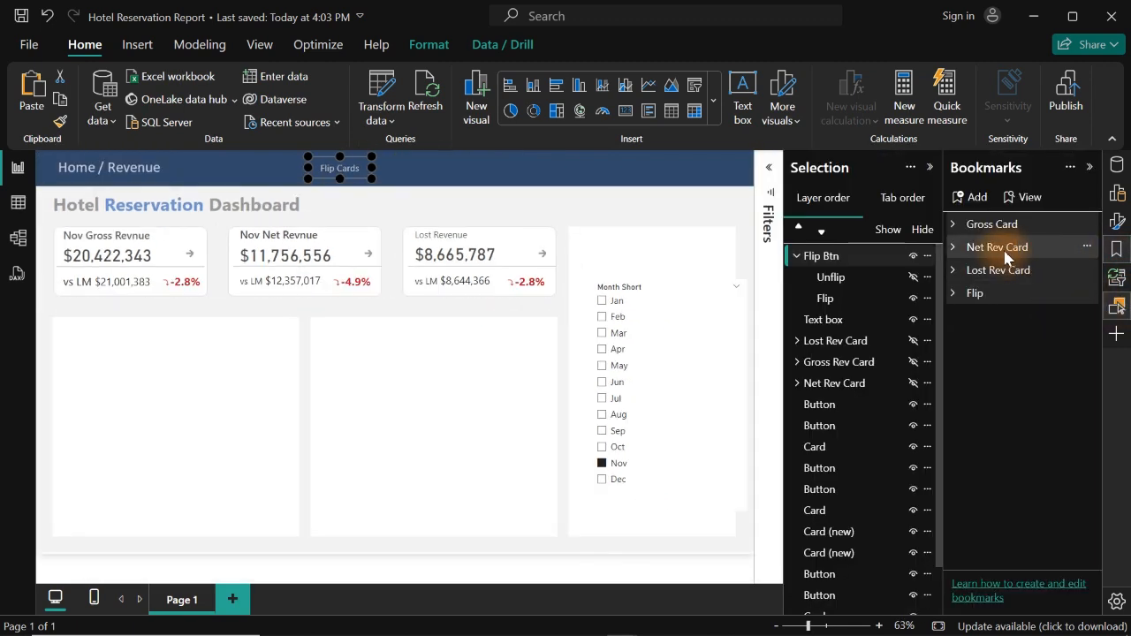
pyautogui.click(952, 294)
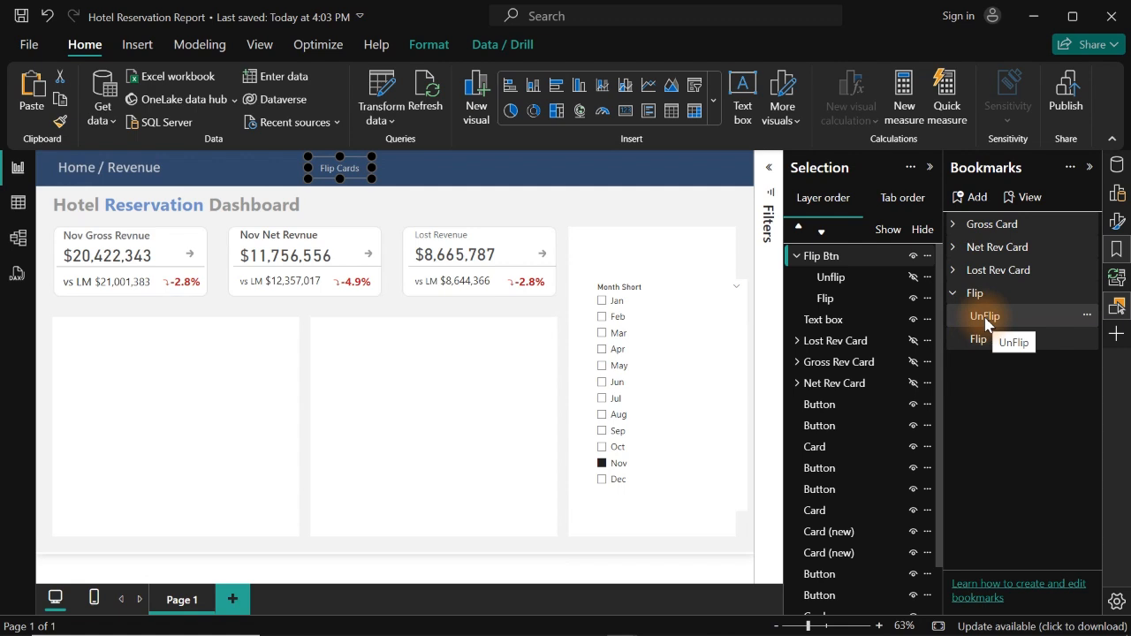
# Update the UnFlip bookmark with the Lost, Gross and Net Rev Card groups and the Flip Btn group selected.
pyautogui.click(796, 256)
pyautogui.click(796, 257)
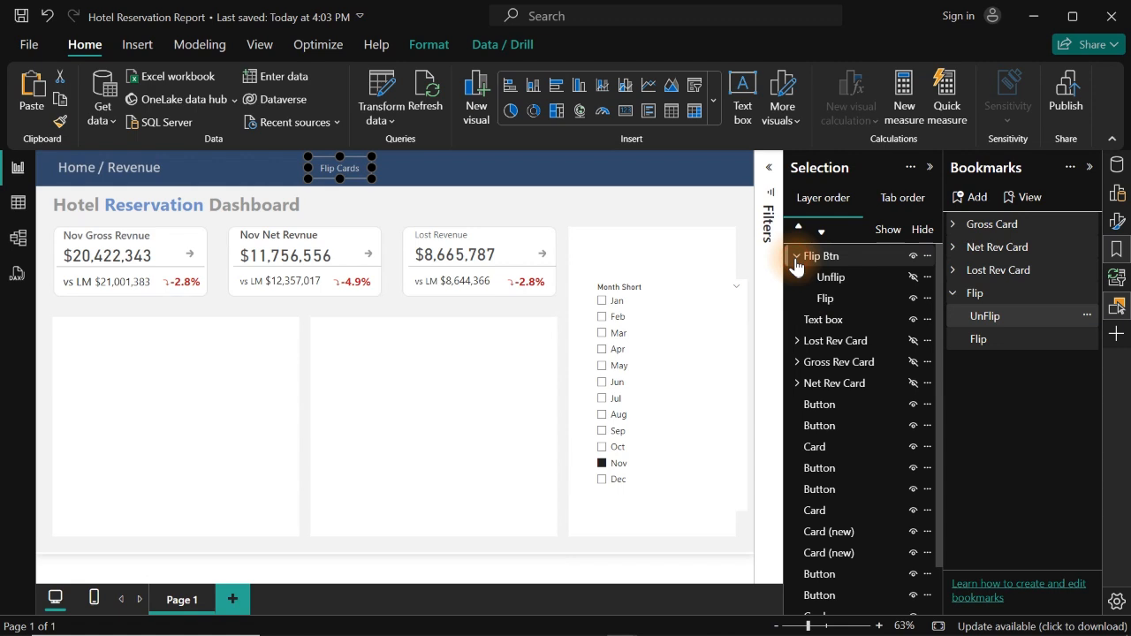
pyautogui.click(870, 346)
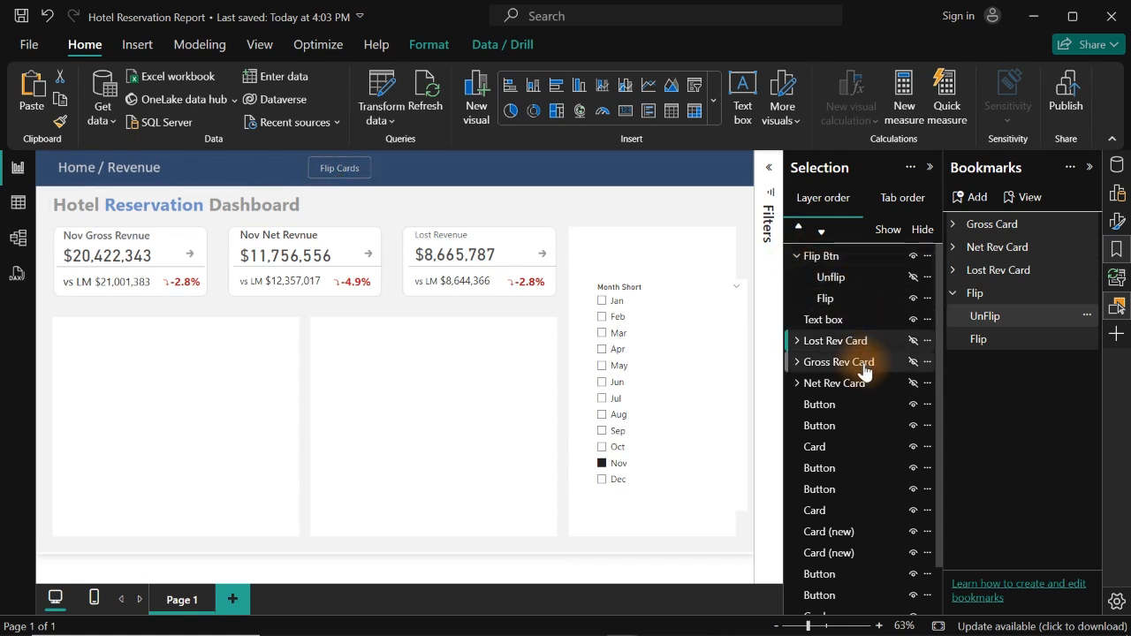
pyautogui.keyDown('ctrl'); pyautogui.click(853, 383); pyautogui.keyUp('ctrl')
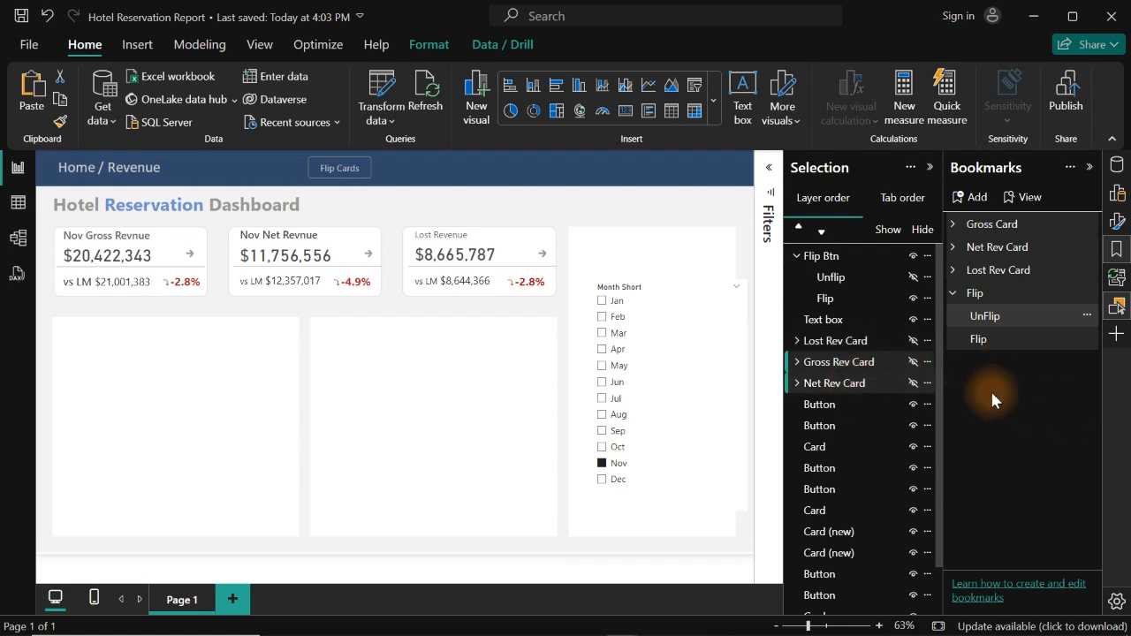
pyautogui.keyDown('ctrl'); pyautogui.click(856, 341); pyautogui.keyUp('ctrl')
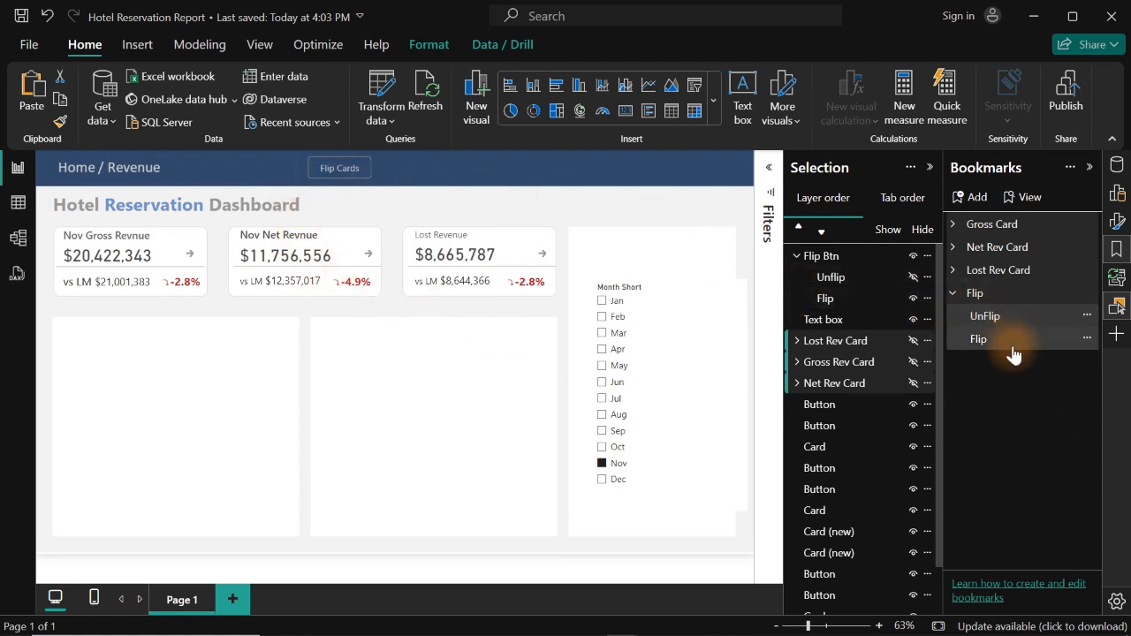
pyautogui.click(835, 258)
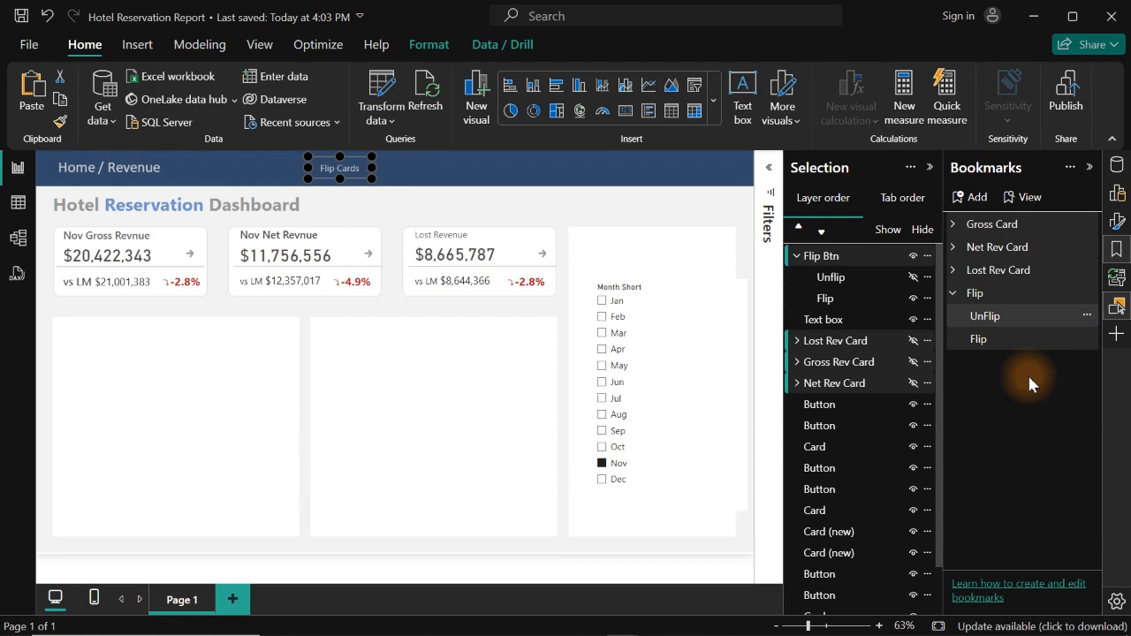
pyautogui.click(1087, 316)
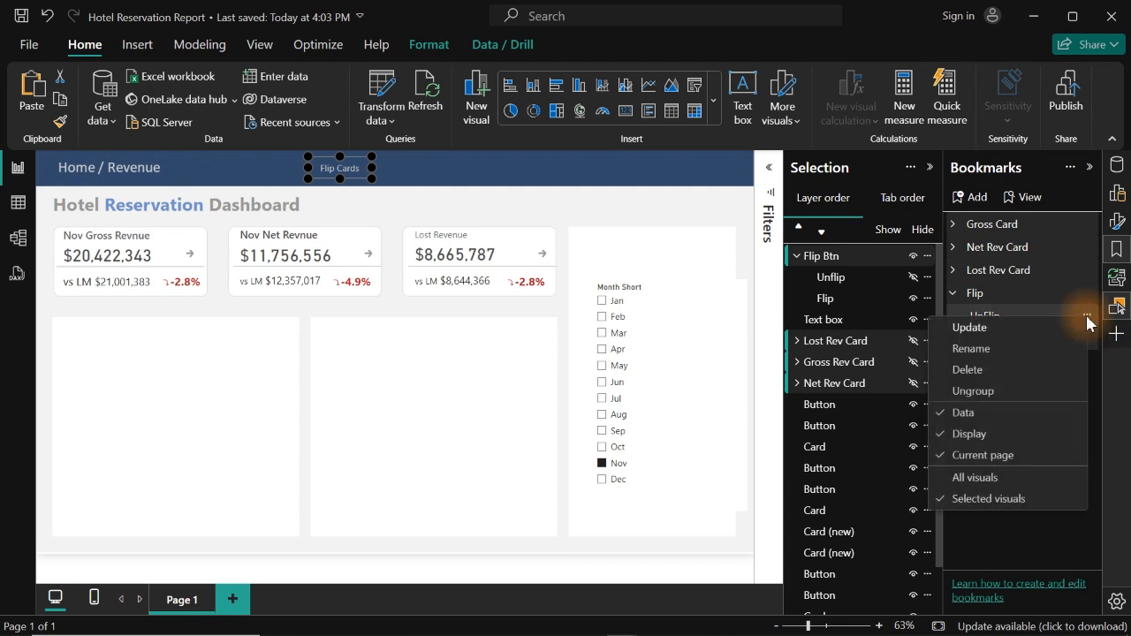
pyautogui.click(977, 334)
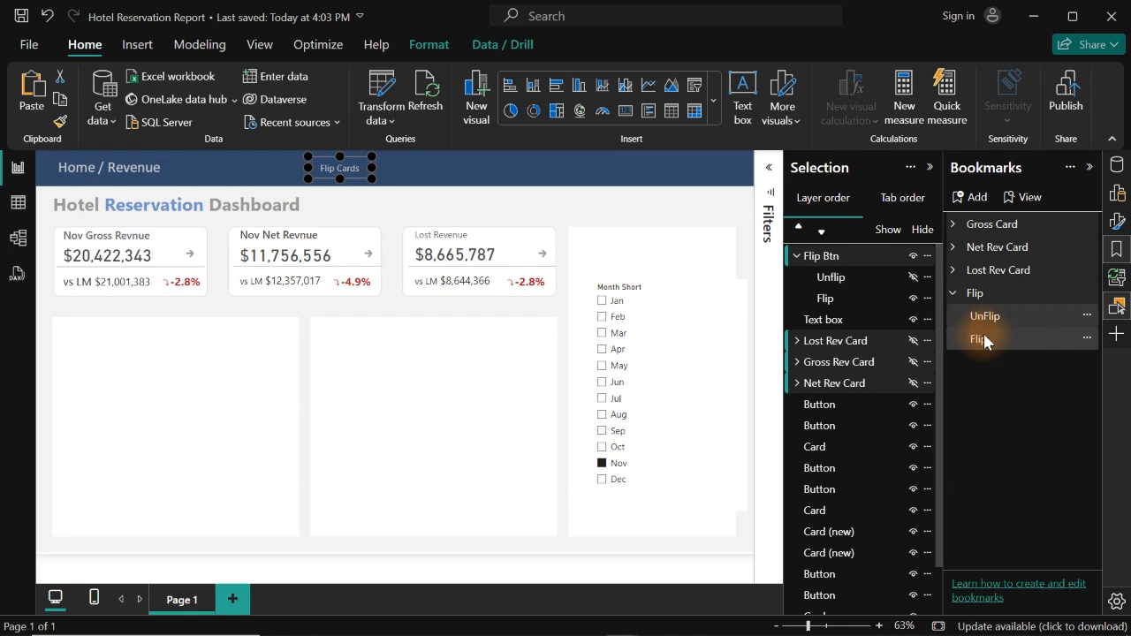
# Apply the Flip bookmark, show the Unflip button and hide the Flip button, and update the bookmark with that state.
pyautogui.click(985, 341)
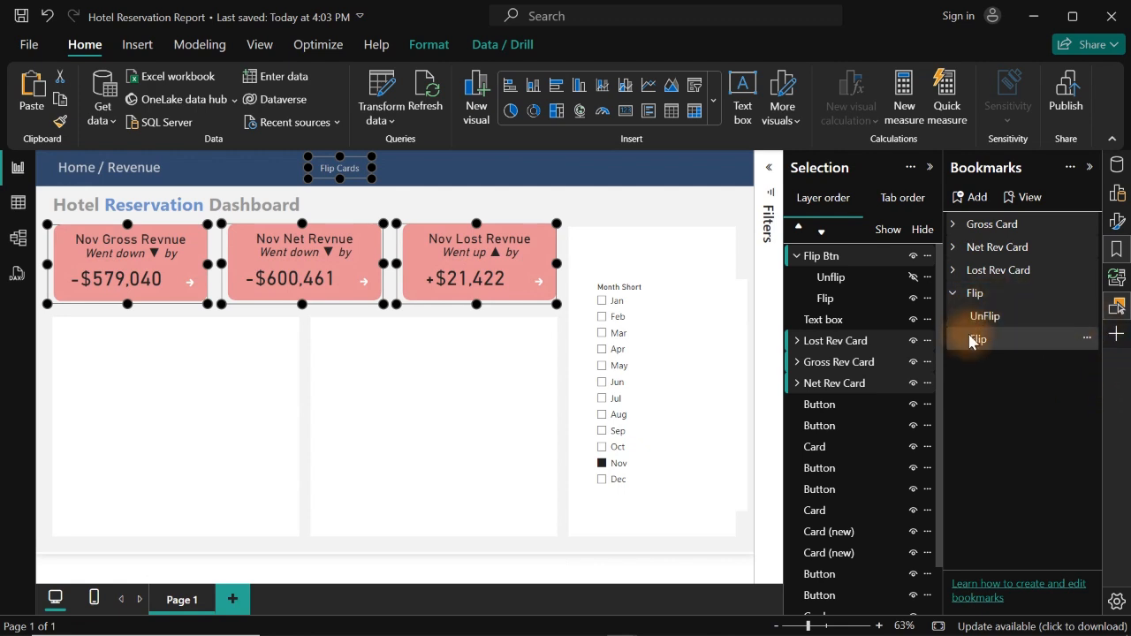
pyautogui.click(914, 276)
pyautogui.click(914, 298)
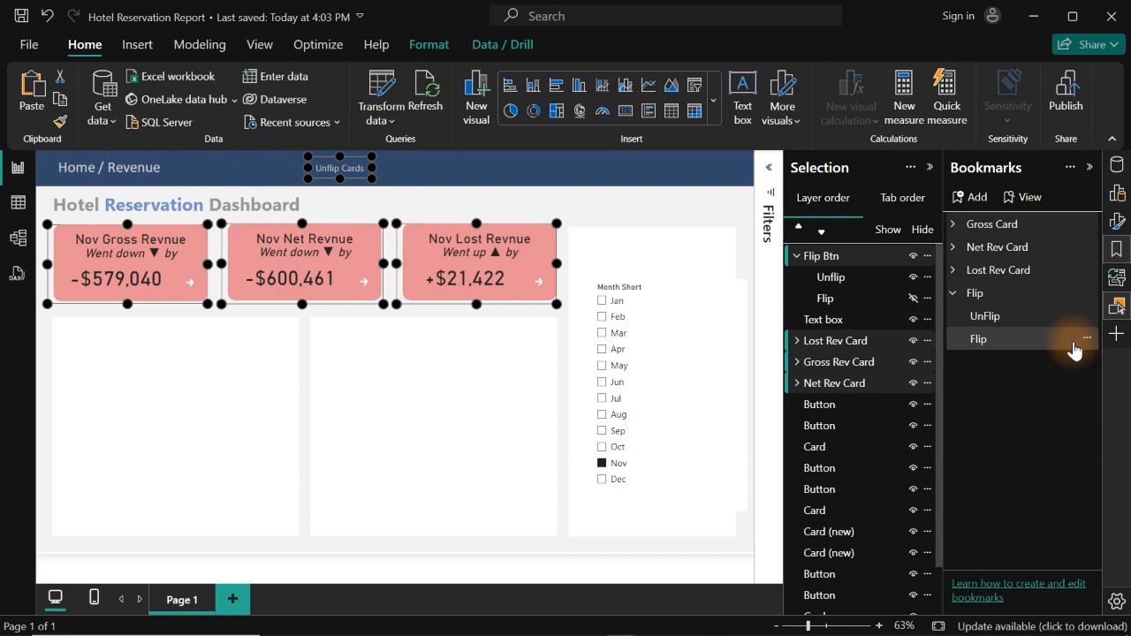
pyautogui.click(1087, 340)
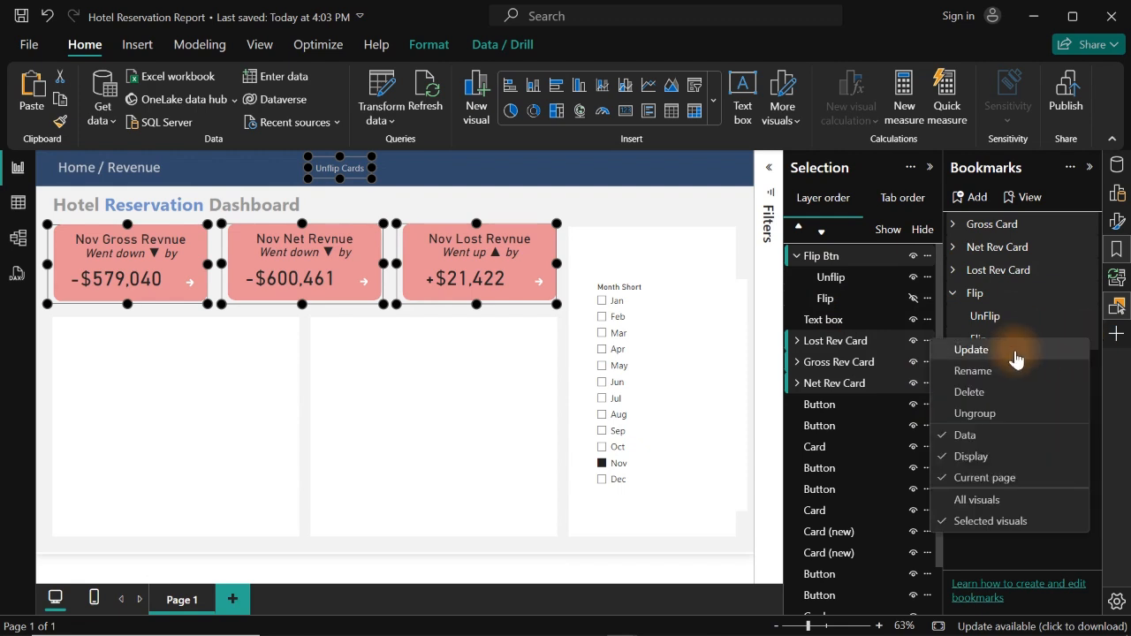
pyautogui.click(971, 350)
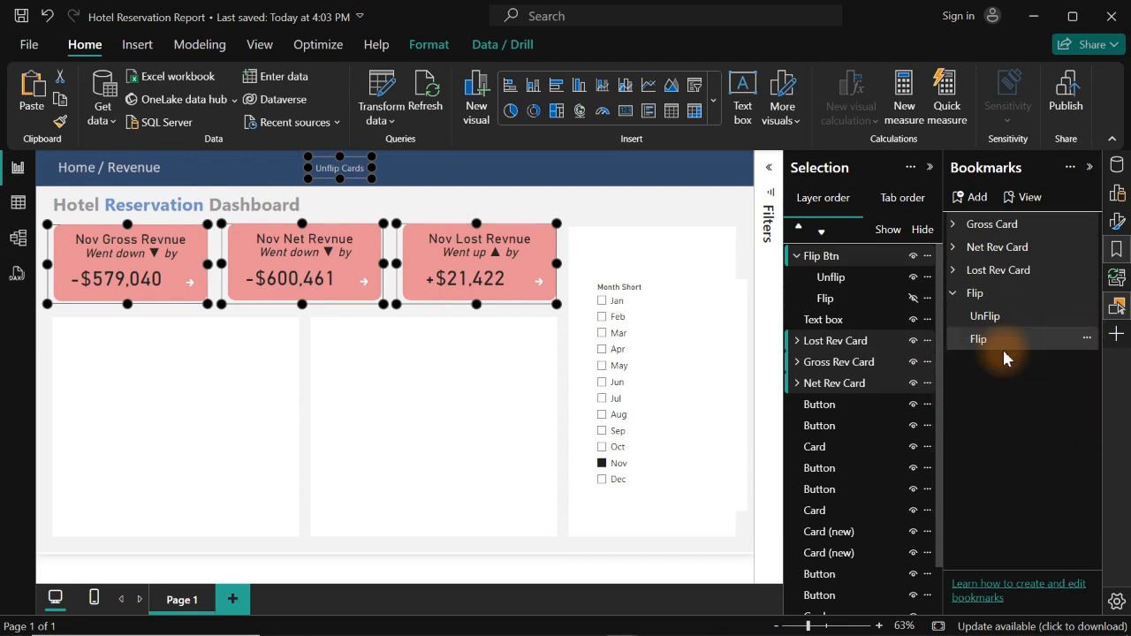
# Check the updated bookmarks by switching between UnFlip and Flip, ending on UnFlip.
pyautogui.click(988, 316)
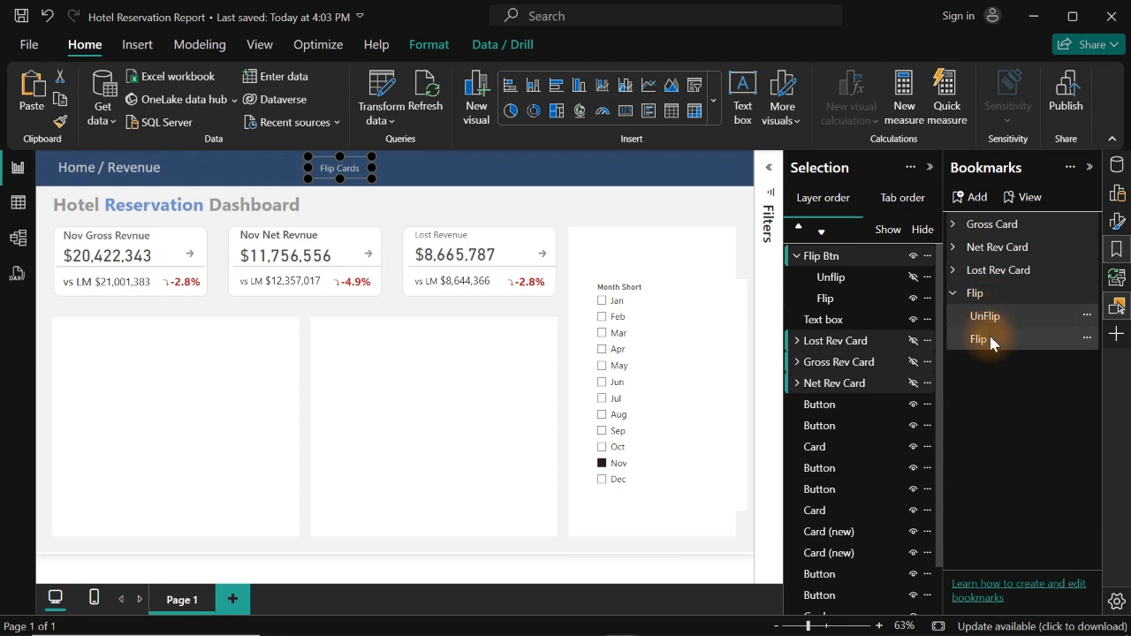
pyautogui.click(991, 340)
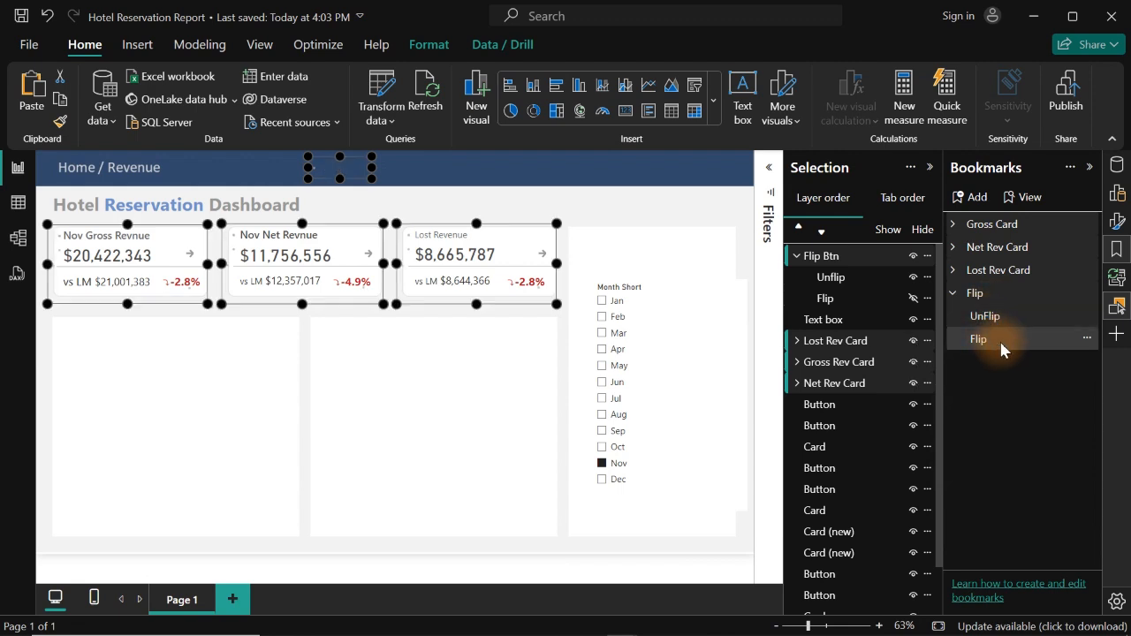
pyautogui.click(1004, 318)
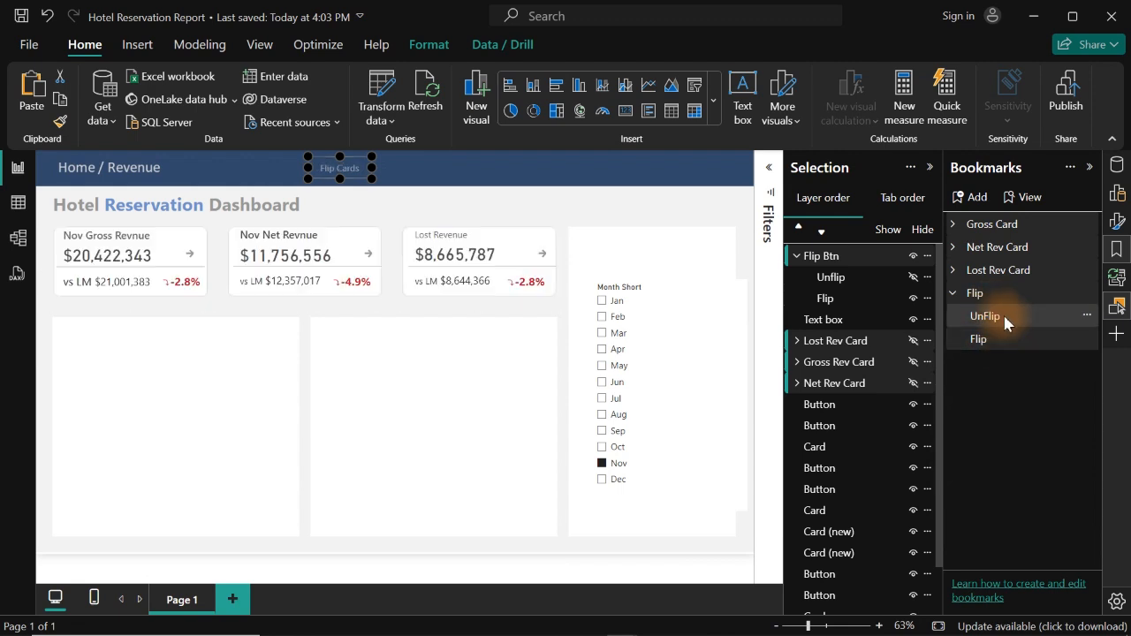
pyautogui.click(439, 186)
# Turn on the Flip Cards button's action with type Bookmark and the Flip bookmark as its target.
pyautogui.click(1118, 251)
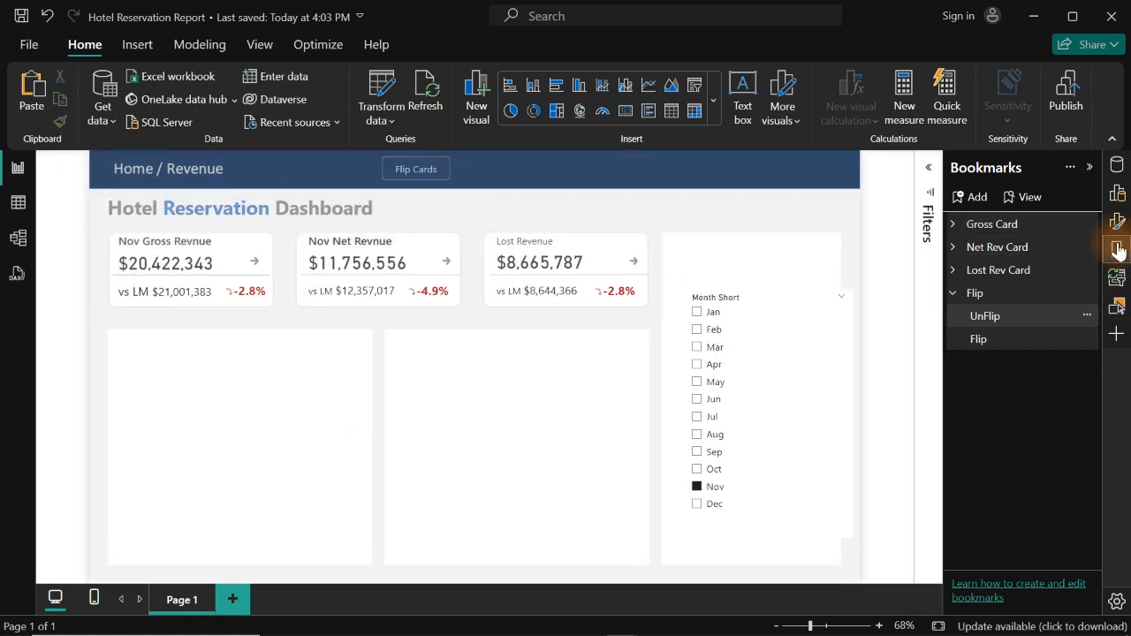
pyautogui.click(1118, 251)
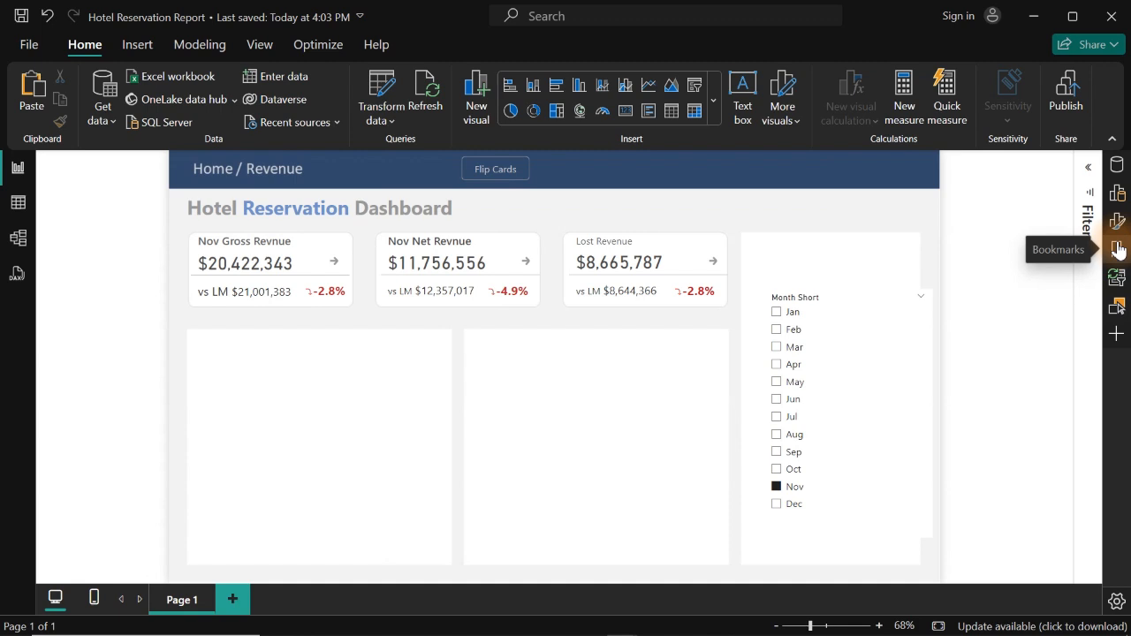
pyautogui.click(1117, 220)
pyautogui.click(523, 215)
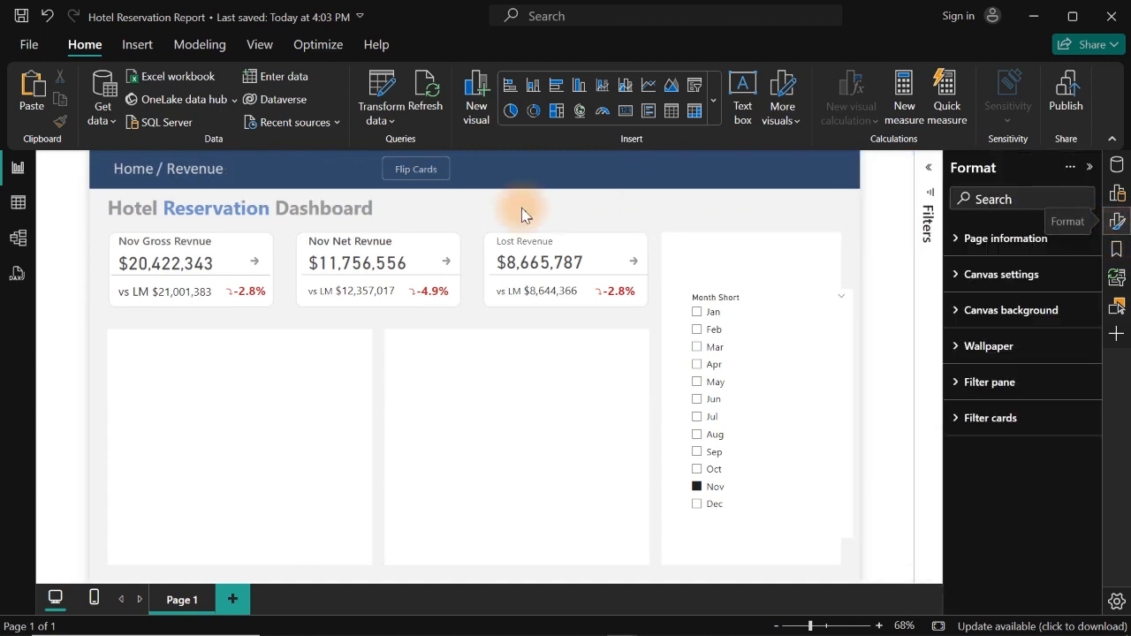
pyautogui.click(436, 169)
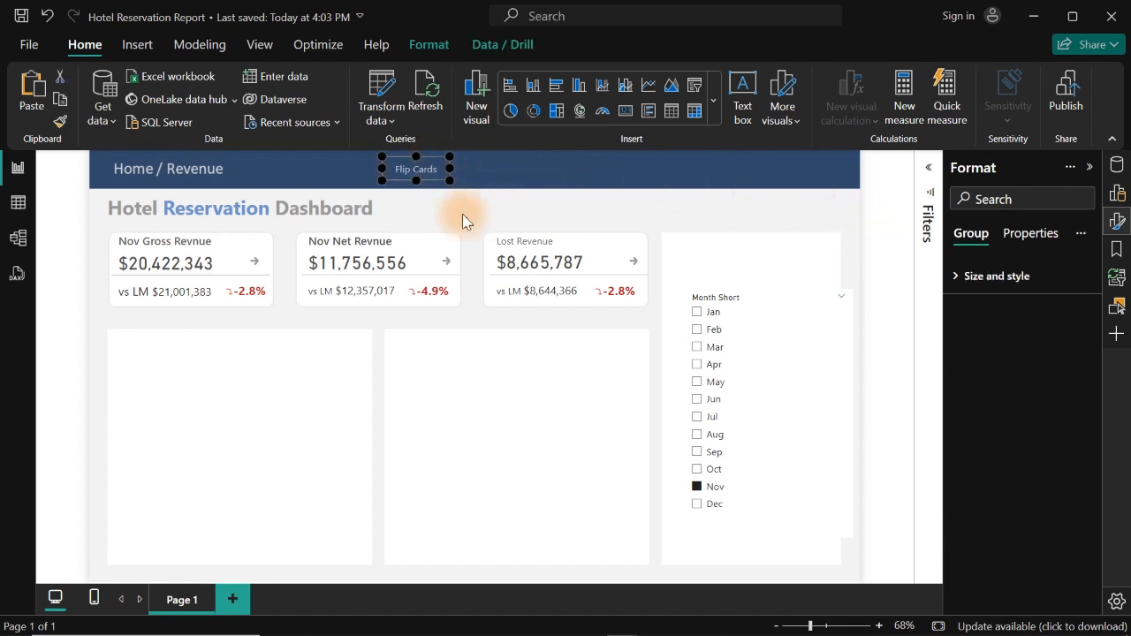
pyautogui.click(414, 176)
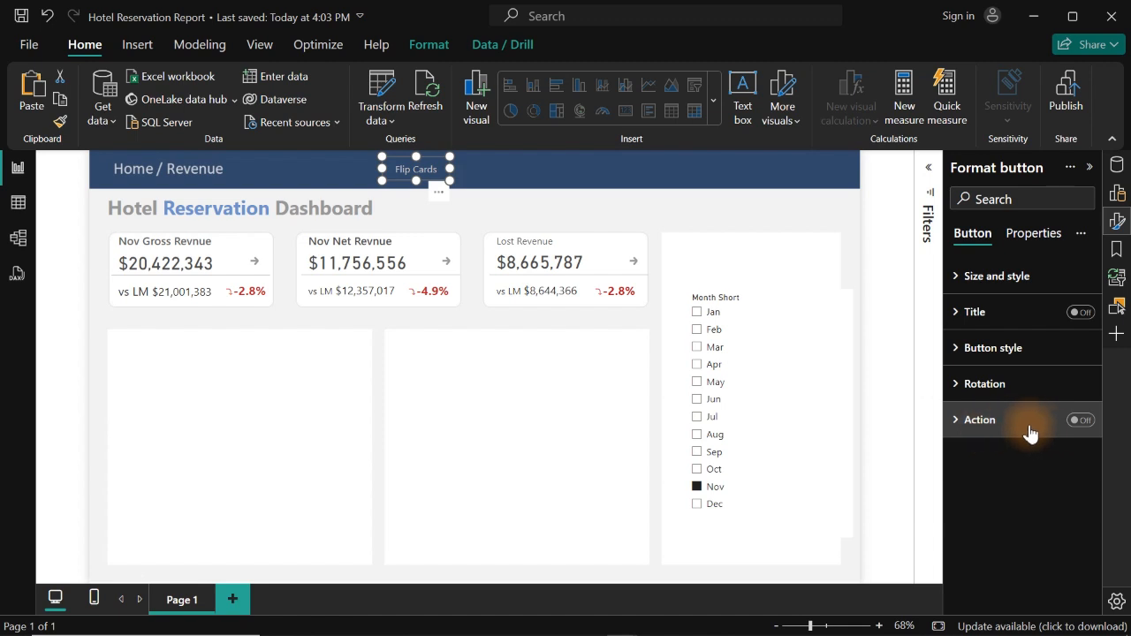
pyautogui.click(1079, 422)
pyautogui.click(997, 422)
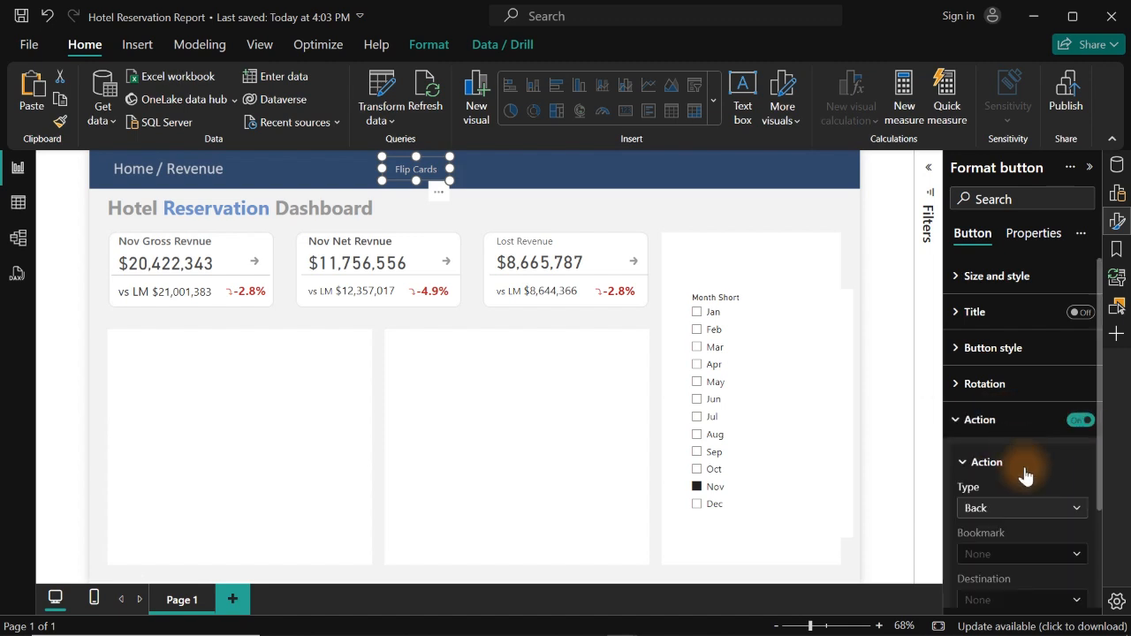
pyautogui.click(1041, 510)
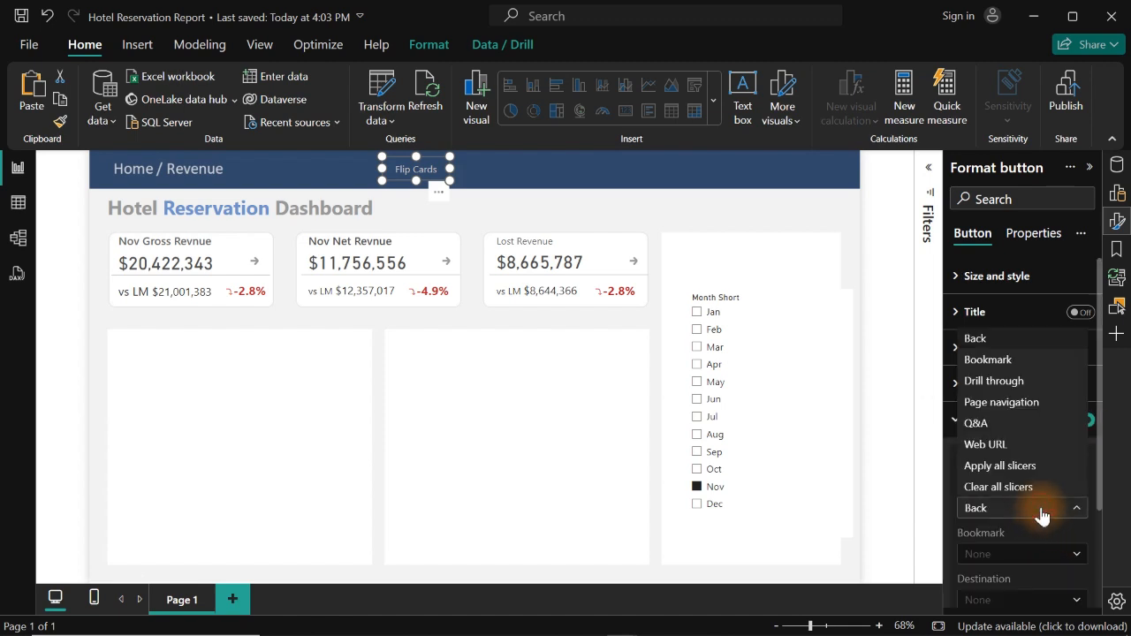
pyautogui.click(993, 361)
pyautogui.click(1025, 557)
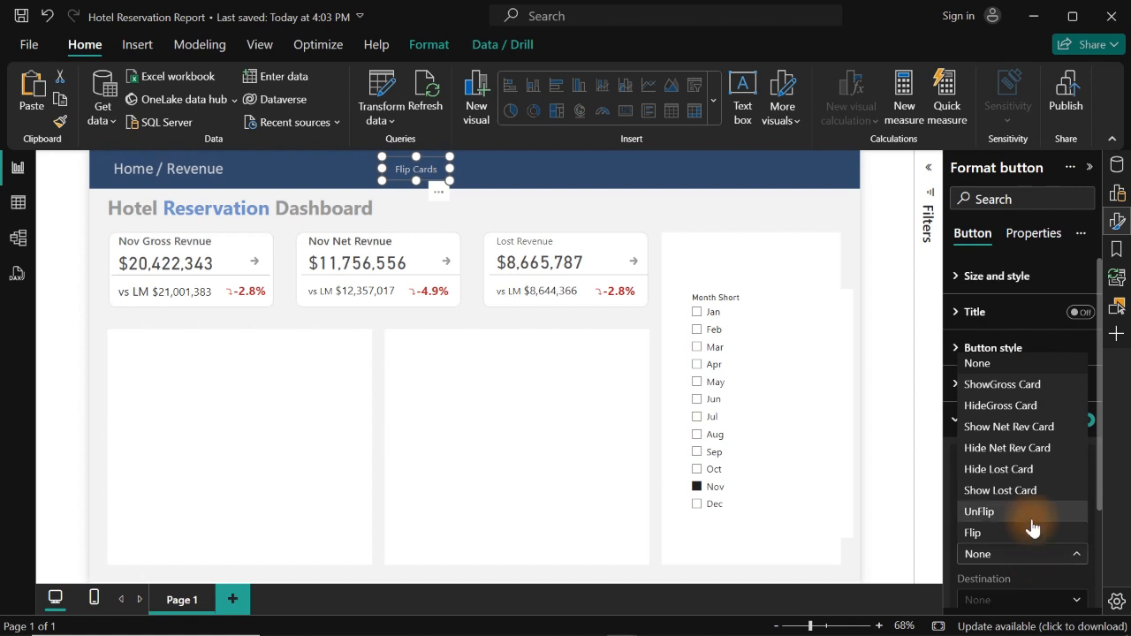
pyautogui.click(986, 533)
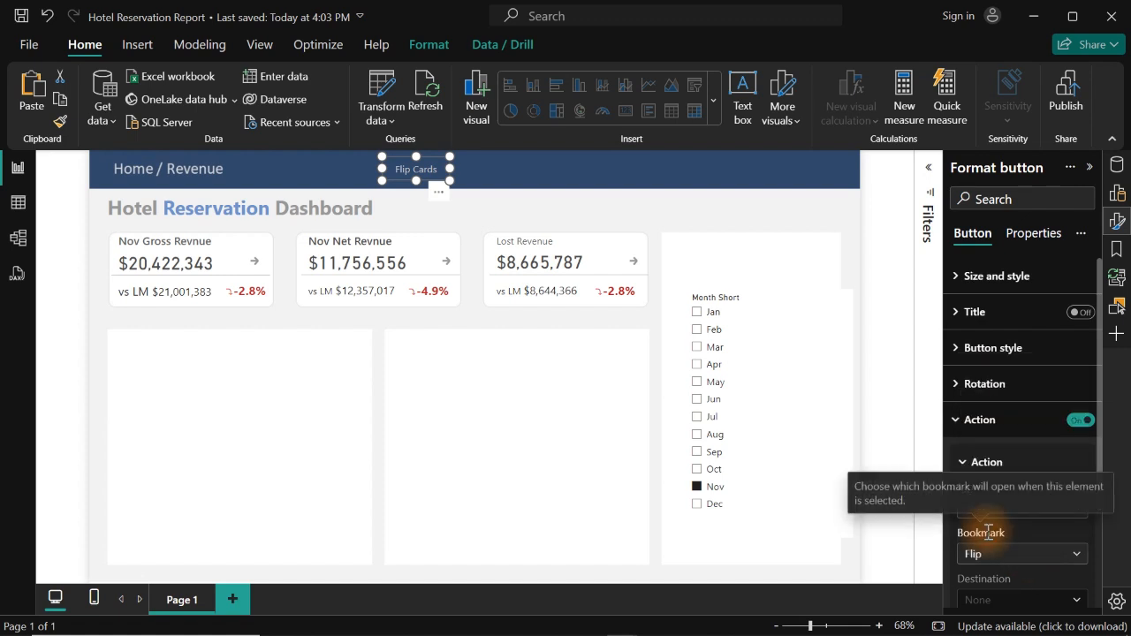
# Trigger the Flip Cards button, and turn on the Unflip Cards button's action with type Bookmark and the UnFlip bookmark as its target.
pyautogui.click(649, 184)
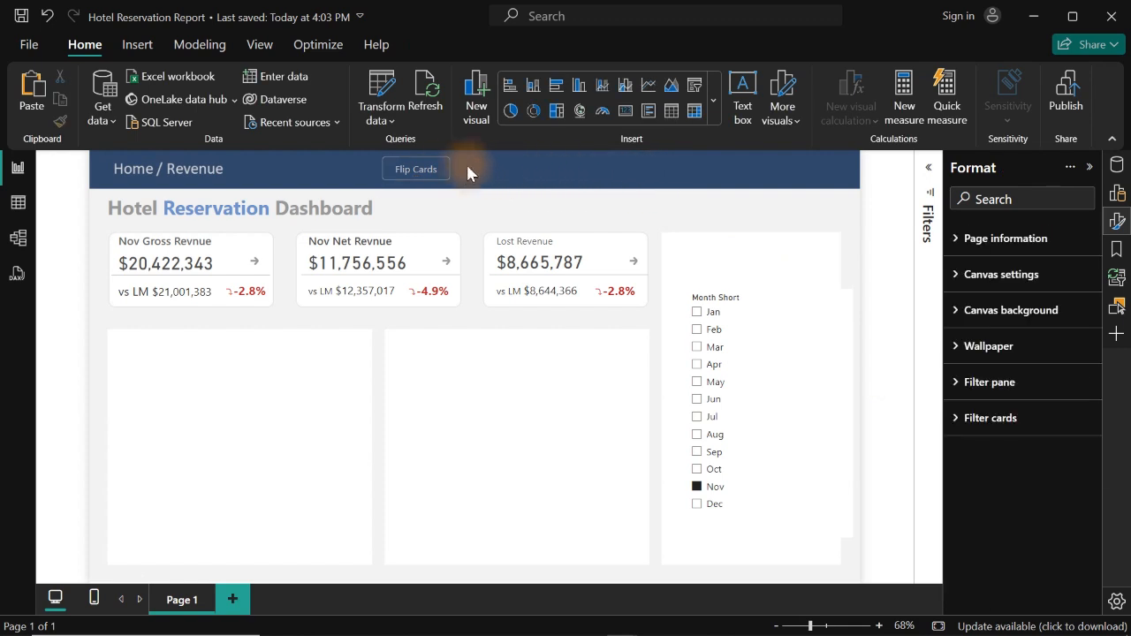
pyautogui.keyDown('ctrl'); pyautogui.click(431, 174); pyautogui.keyUp('ctrl')
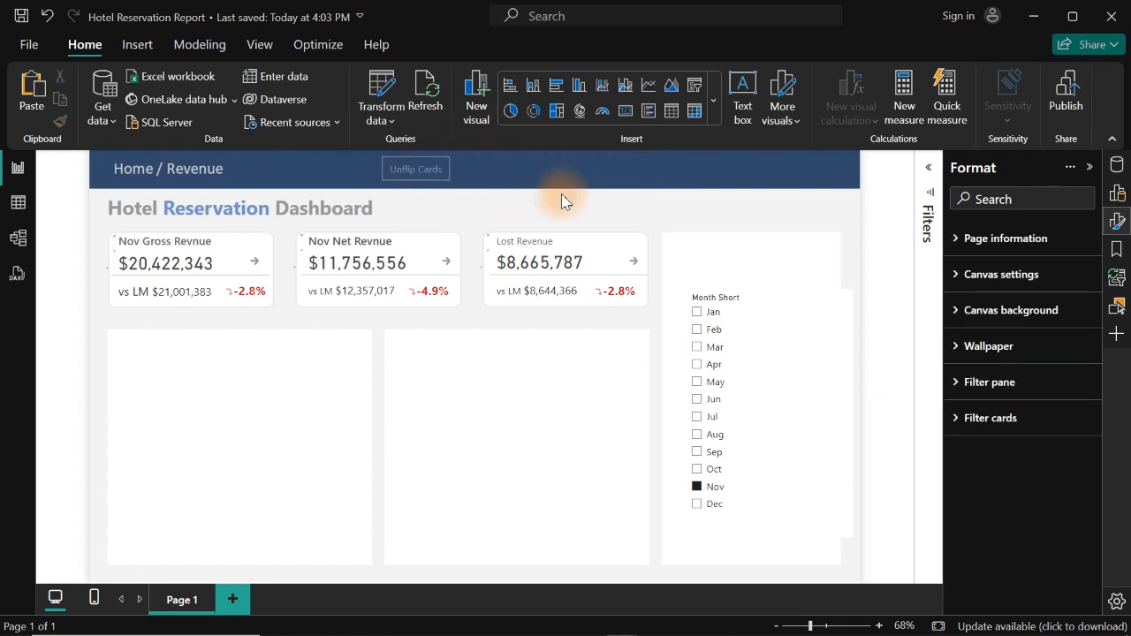
pyautogui.click(421, 171)
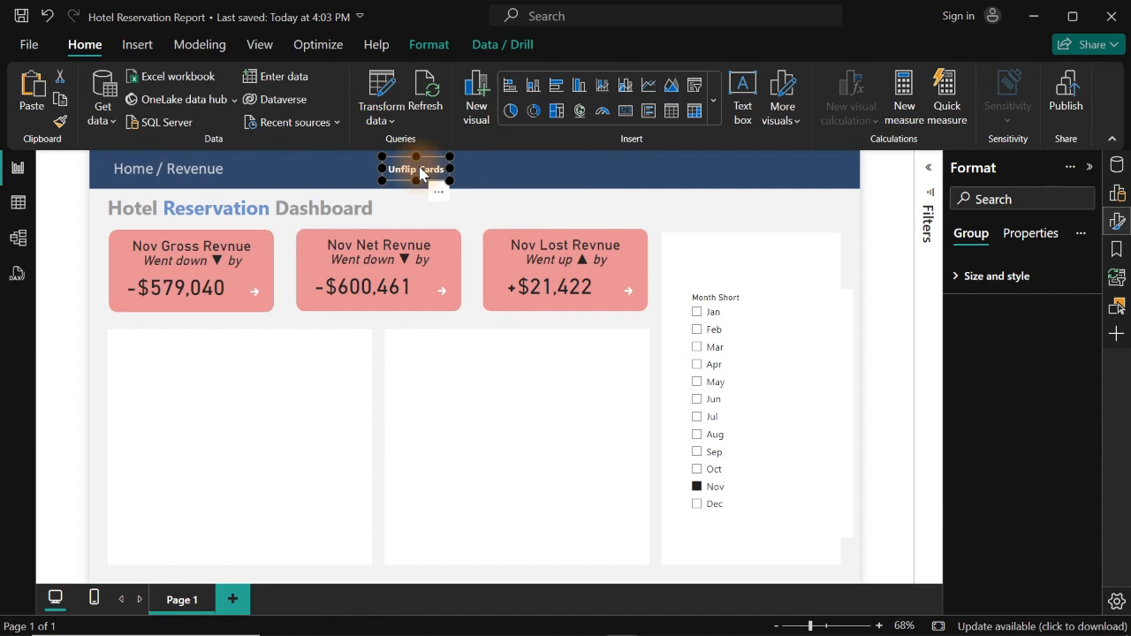
pyautogui.keyDown('ctrl'); pyautogui.click(420, 172); pyautogui.keyUp('ctrl')
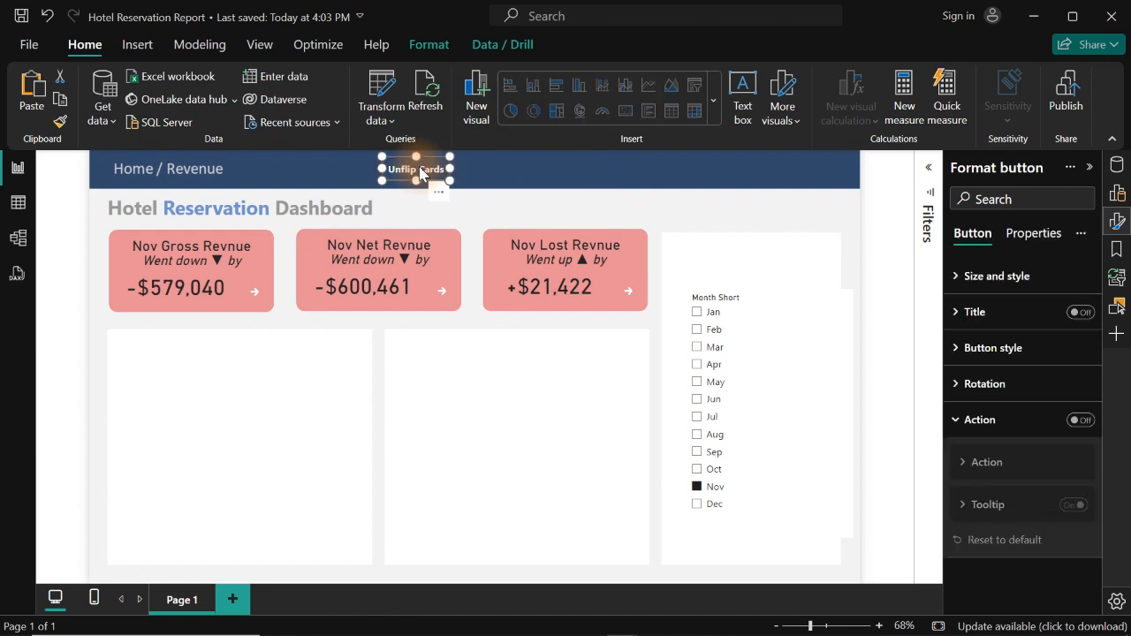
pyautogui.click(1076, 421)
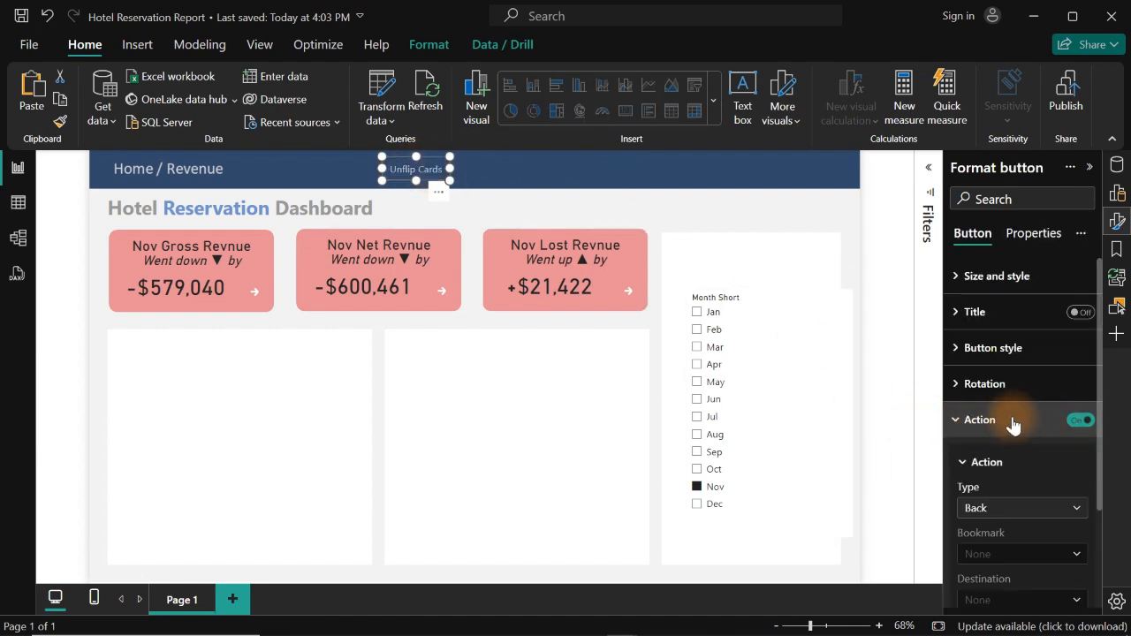
pyautogui.click(1003, 510)
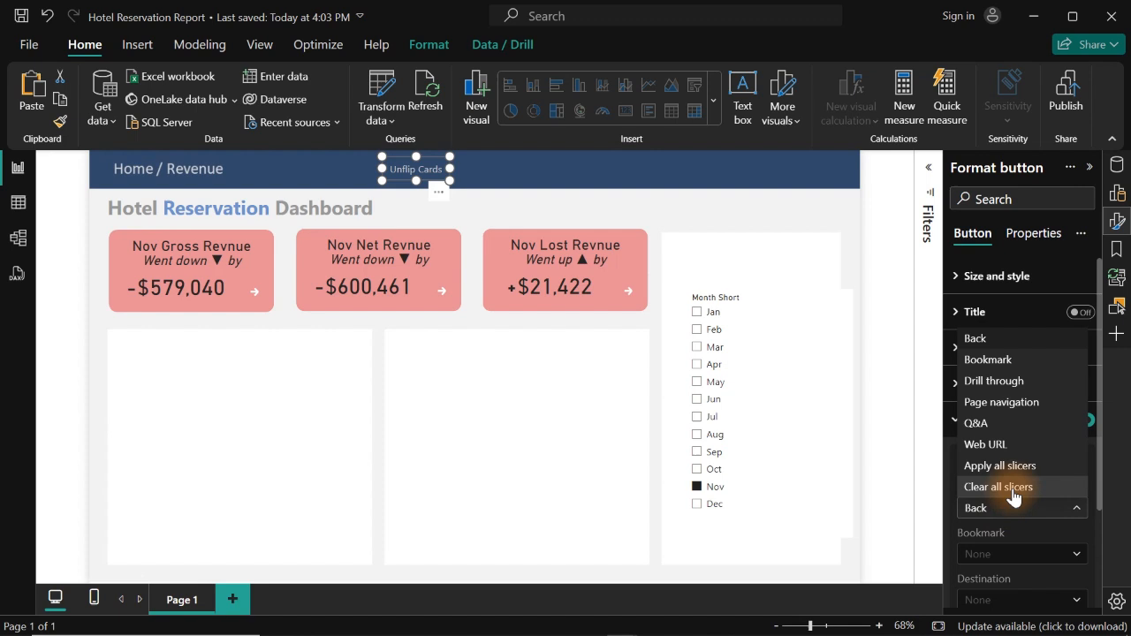
pyautogui.click(989, 361)
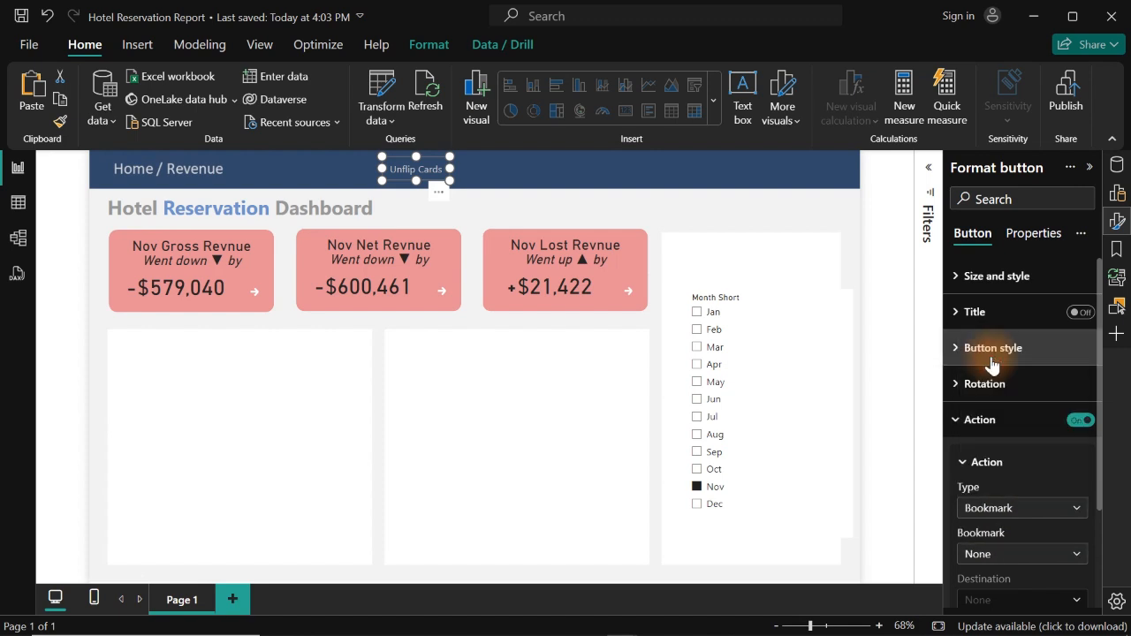
pyautogui.click(1005, 564)
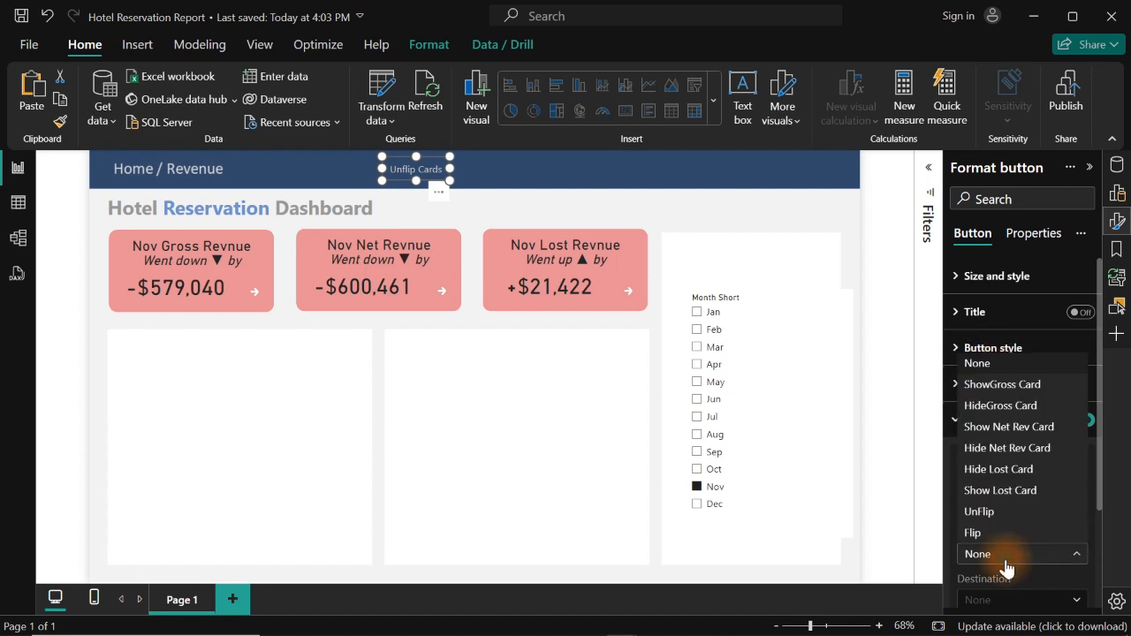
pyautogui.click(995, 514)
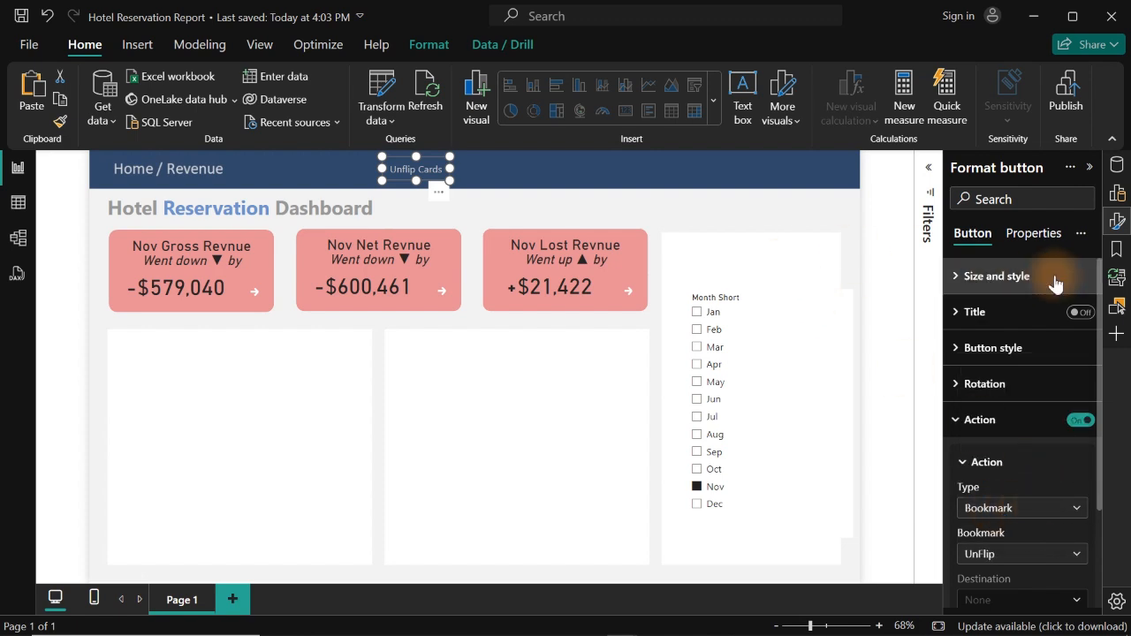
# Hide the formatting options and test both header buttons by unflipping all the revenue cards and flipping them again.
pyautogui.click(1117, 223)
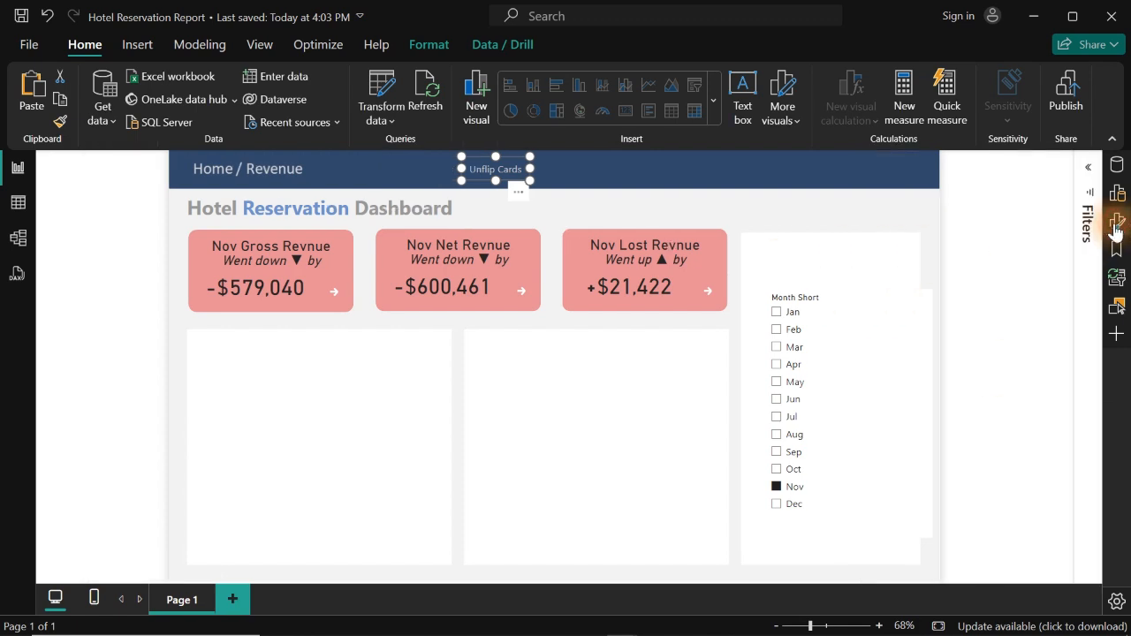
pyautogui.click(737, 154)
pyautogui.keyDown('ctrl'); pyautogui.click(508, 176); pyautogui.keyUp('ctrl')
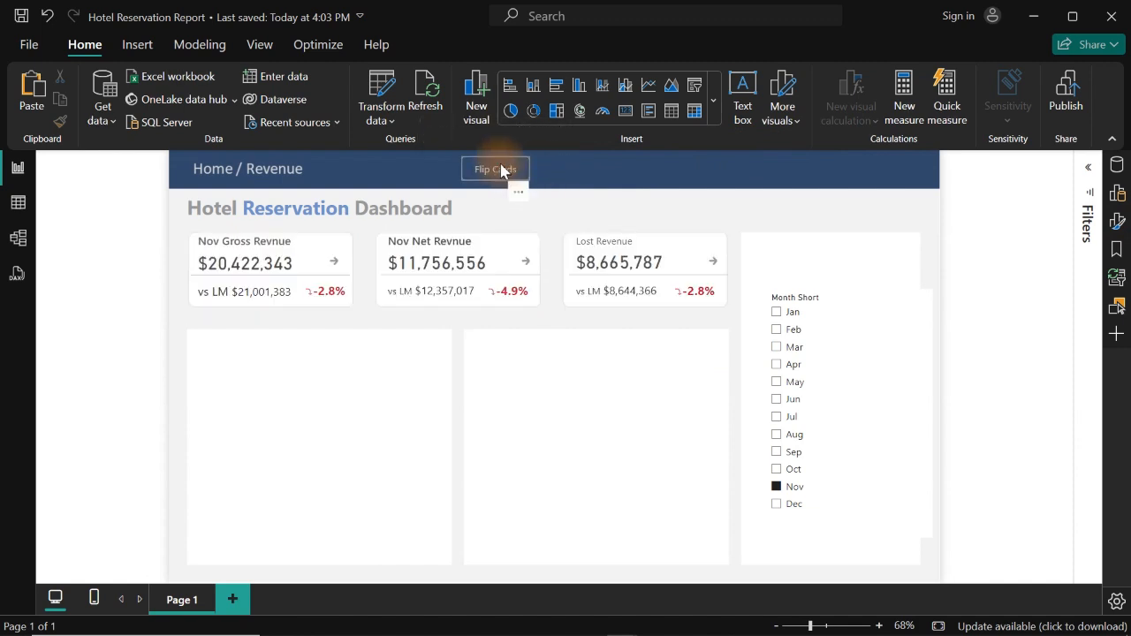
pyautogui.keyDown('ctrl'); pyautogui.click(501, 176); pyautogui.keyUp('ctrl')
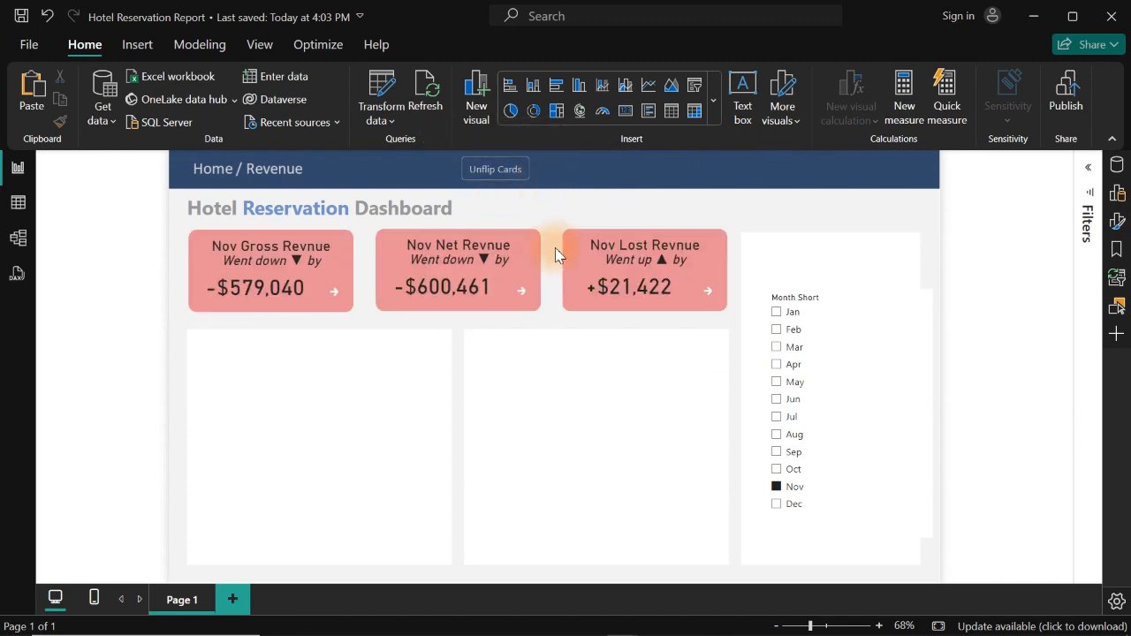
# Test the individual card arrows by turning the Net, Lost and Gross revenue cards back to their front sides one by one.
pyautogui.keyDown('ctrl'); pyautogui.click(521, 297); pyautogui.keyUp('ctrl')
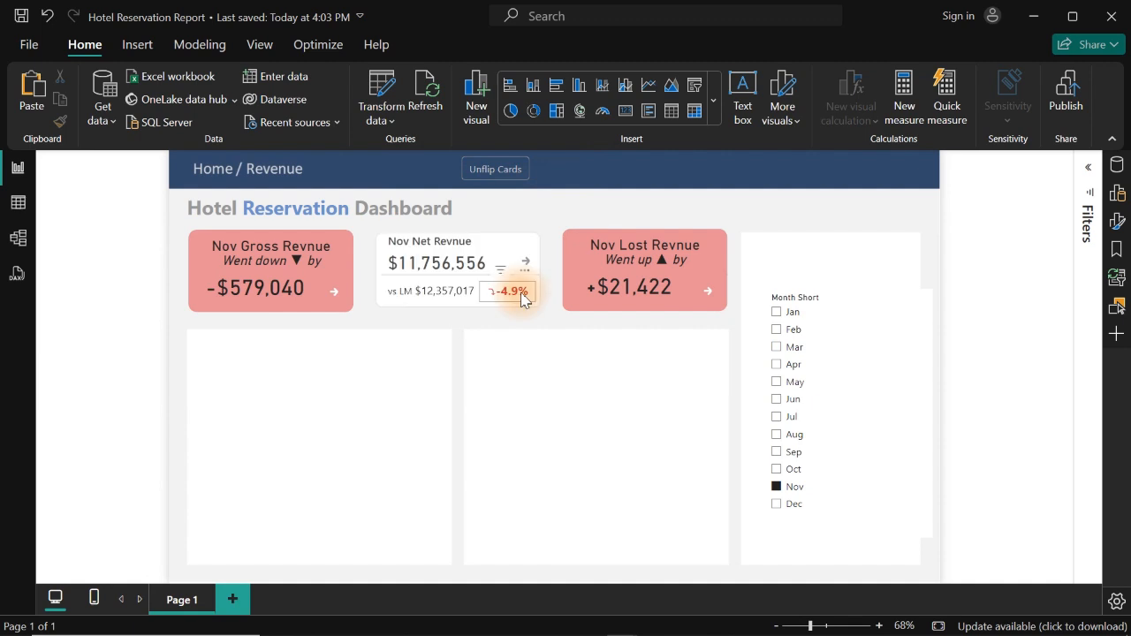
pyautogui.keyDown('ctrl'); pyautogui.click(707, 291); pyautogui.keyUp('ctrl')
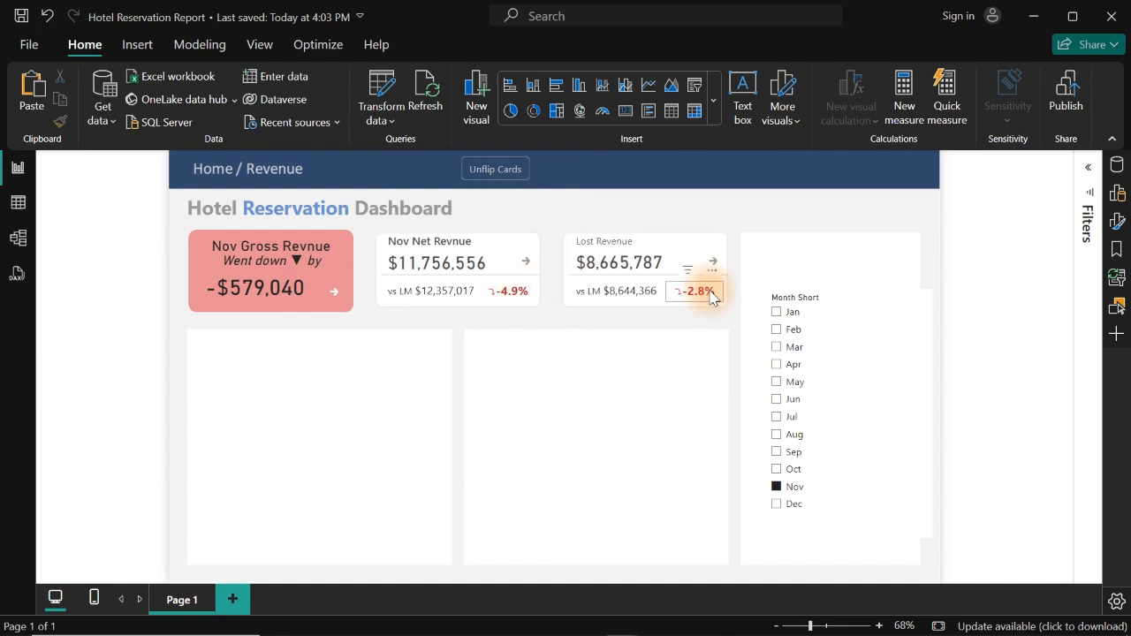
pyautogui.keyDown('ctrl'); pyautogui.click(333, 294); pyautogui.keyUp('ctrl')
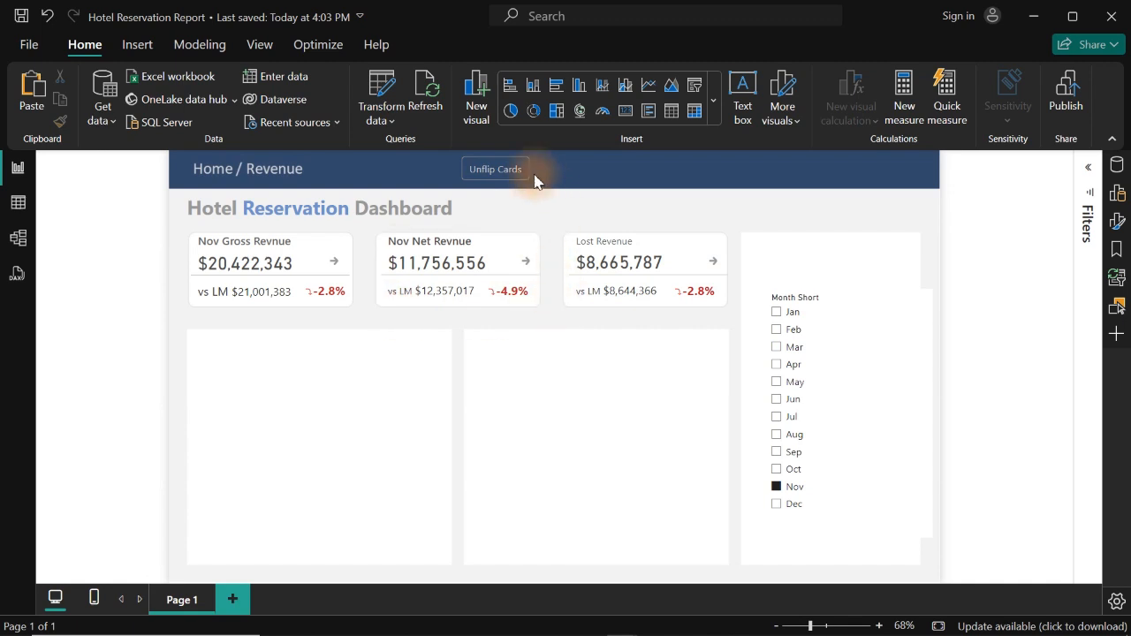
# Retest the header buttons by running Unflip Cards, Flip Cards and Unflip Cards, ending with all card fronts showing.
pyautogui.keyDown('ctrl'); pyautogui.click(499, 173); pyautogui.keyUp('ctrl')
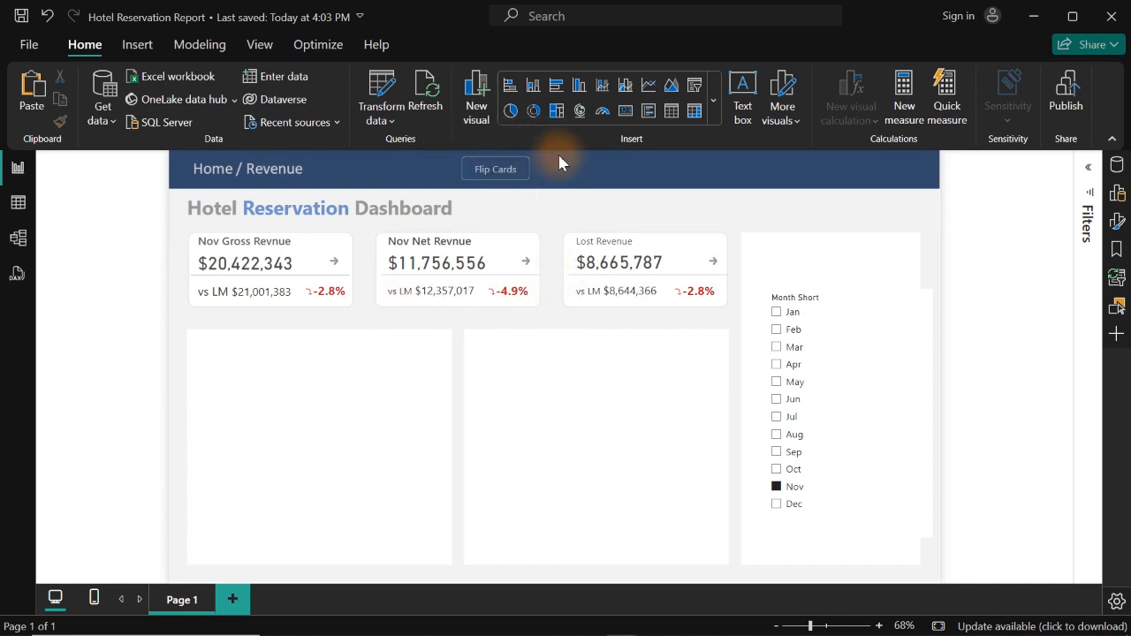
pyautogui.keyDown('ctrl'); pyautogui.click(486, 170); pyautogui.keyUp('ctrl')
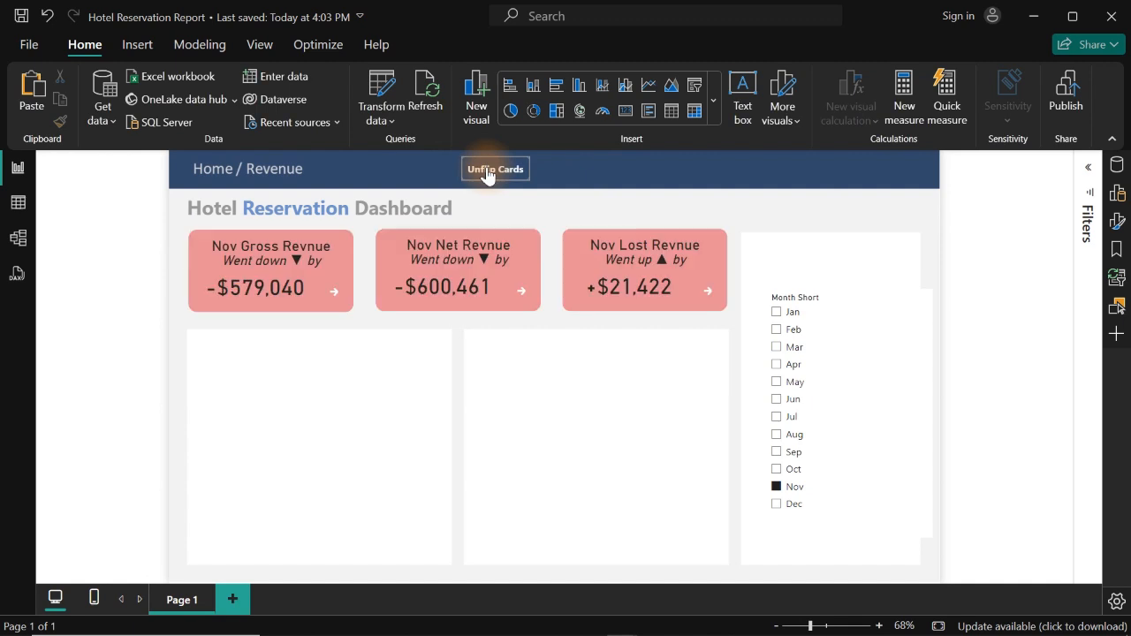
pyautogui.keyDown('ctrl'); pyautogui.click(487, 170); pyautogui.keyUp('ctrl')
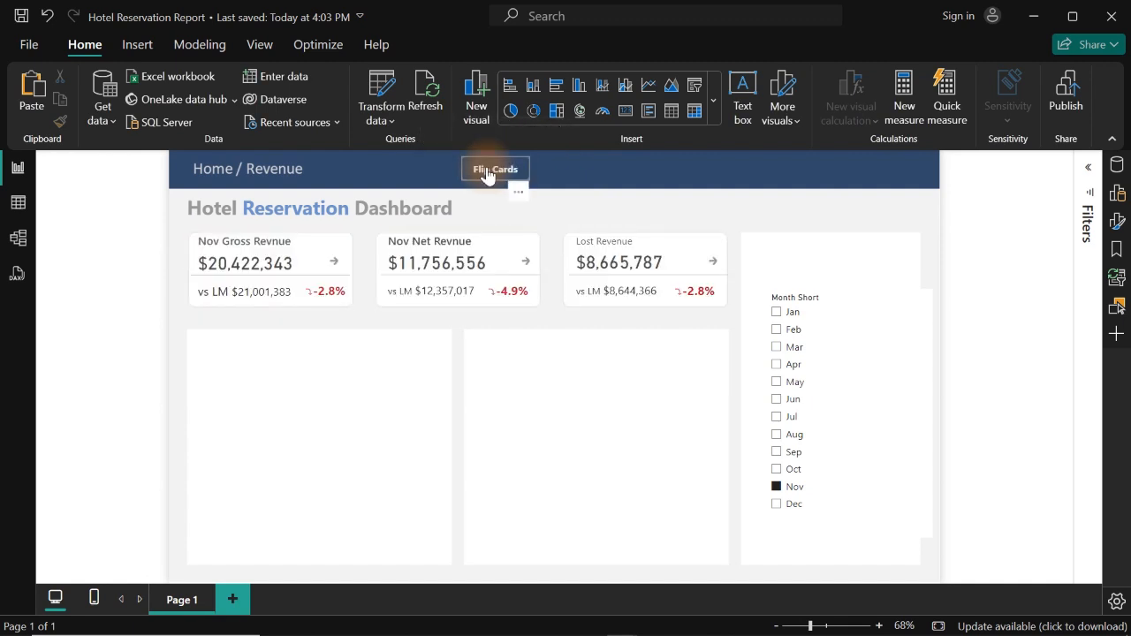